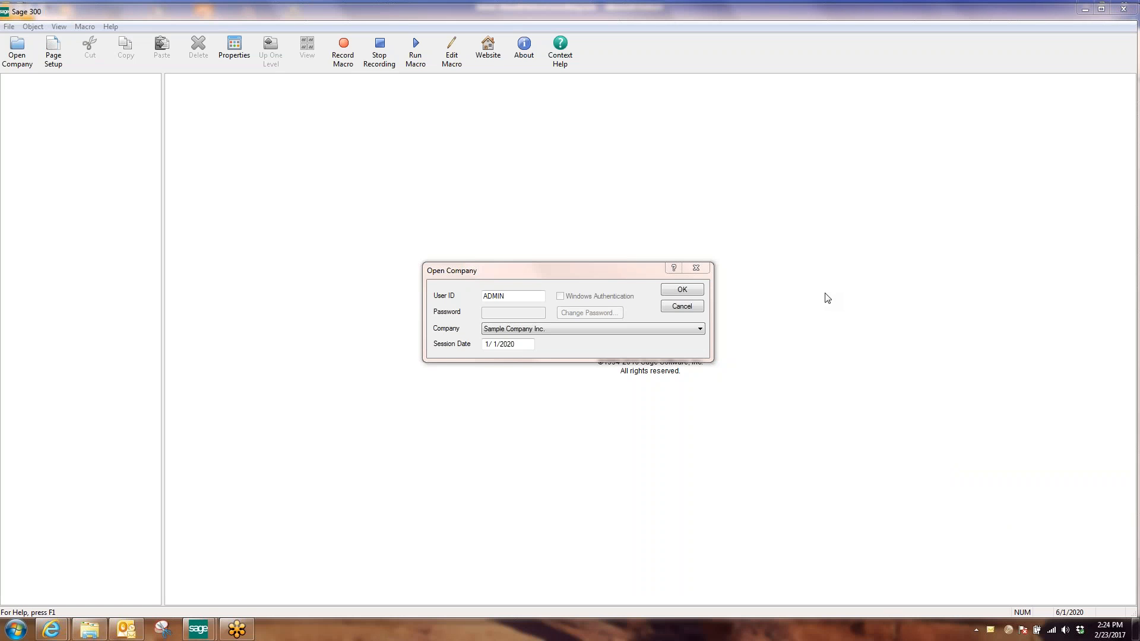
# - Open Sample Company Inc. with the session date 1/1/2020
pyautogui.click(540, 277)
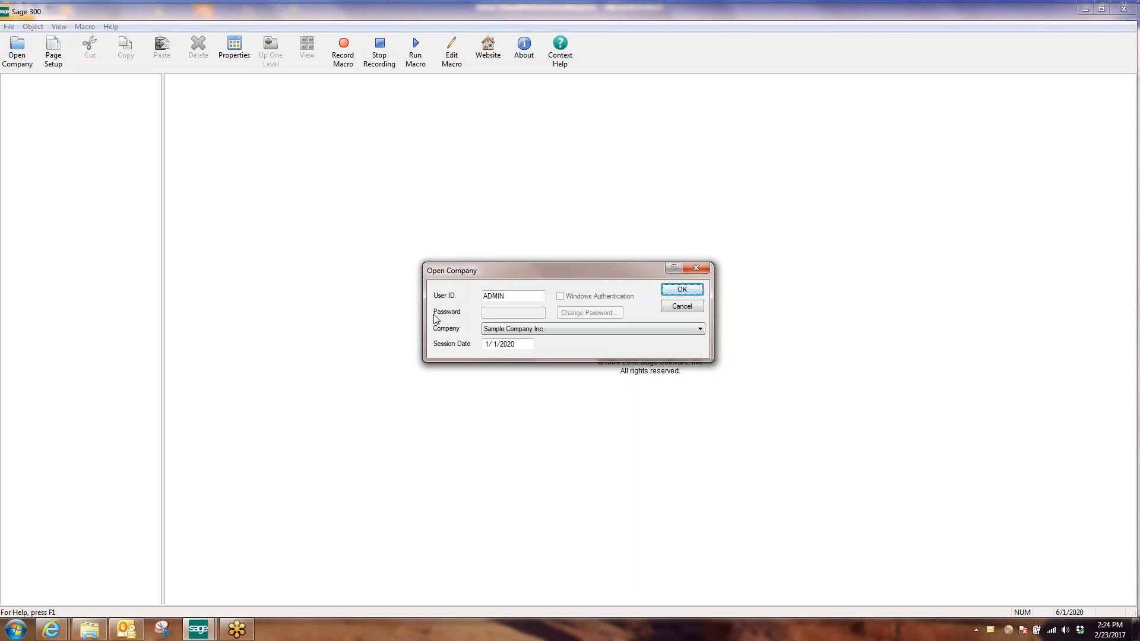
pyautogui.click(519, 344)
pyautogui.click(682, 290)
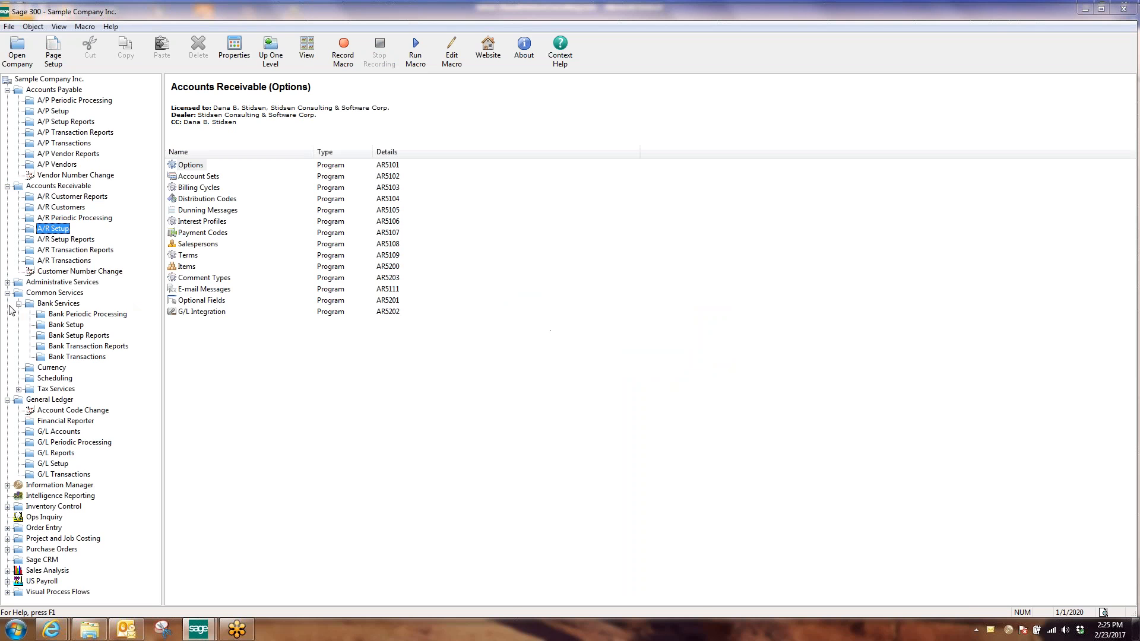
pyautogui.click(8, 293)
pyautogui.click(8, 186)
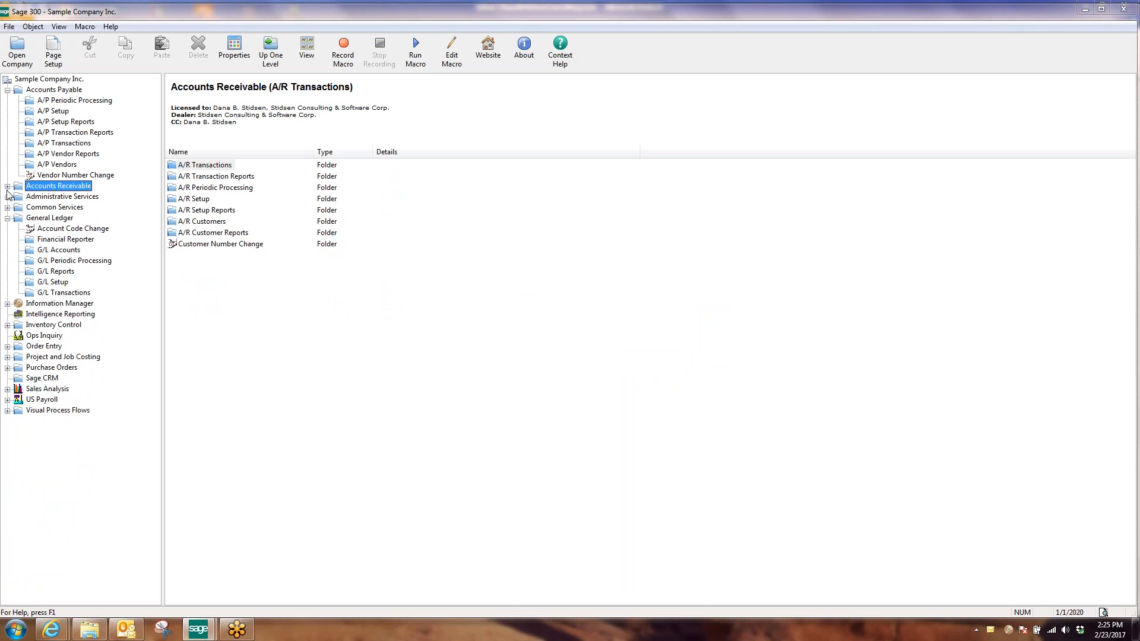
pyautogui.click(7, 186)
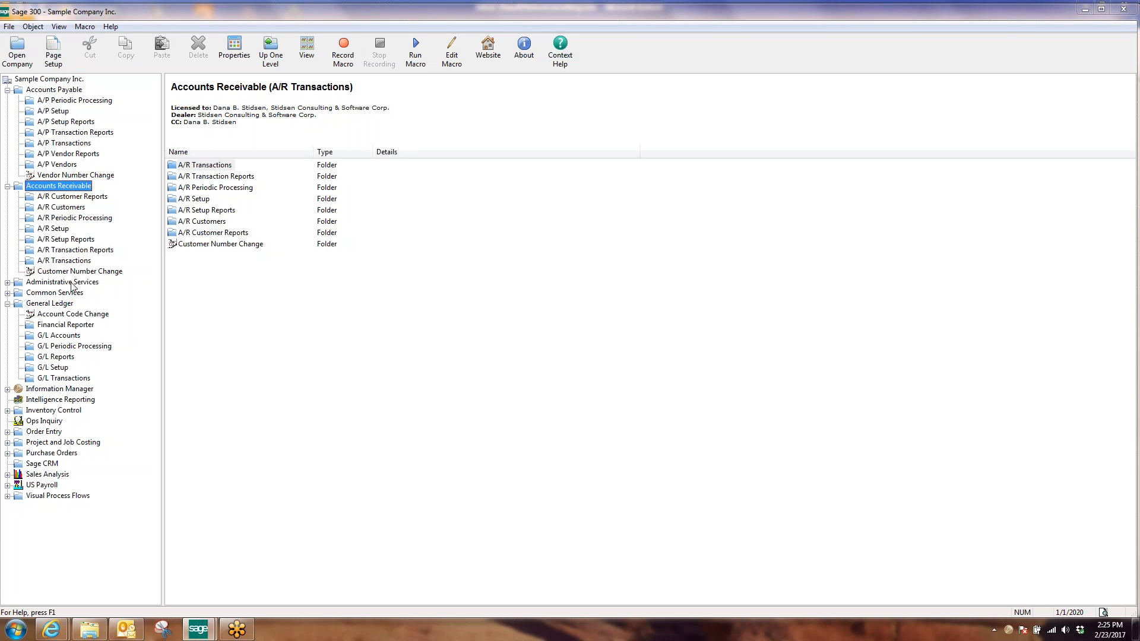
pyautogui.click(8, 293)
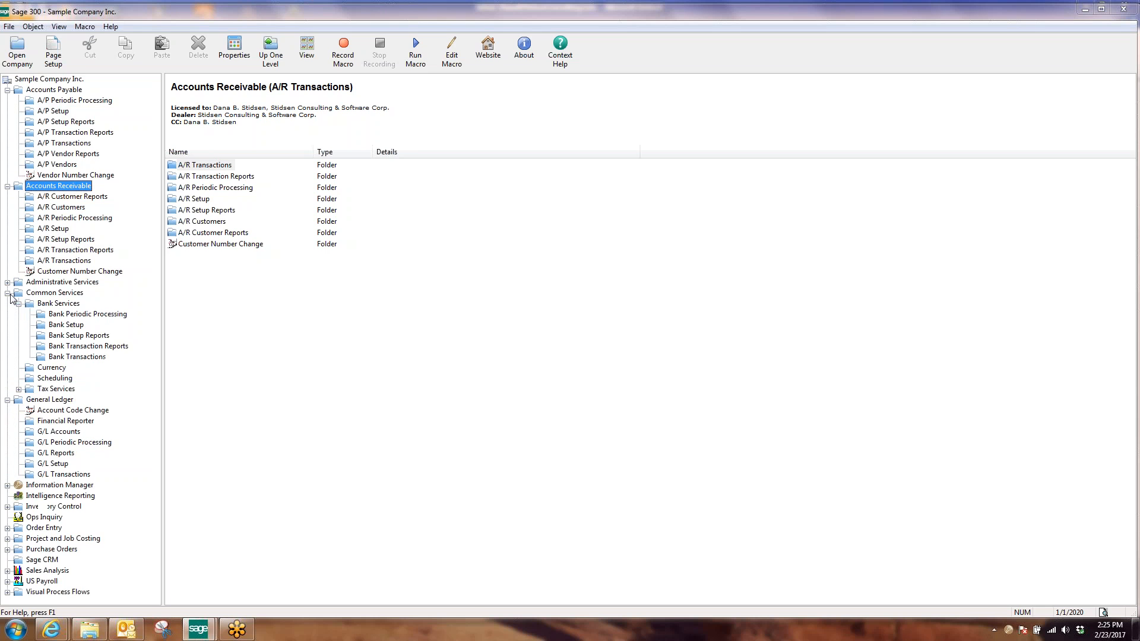
# - Open the Schedules program from the Scheduling folder of Common Services
pyautogui.click(55, 293)
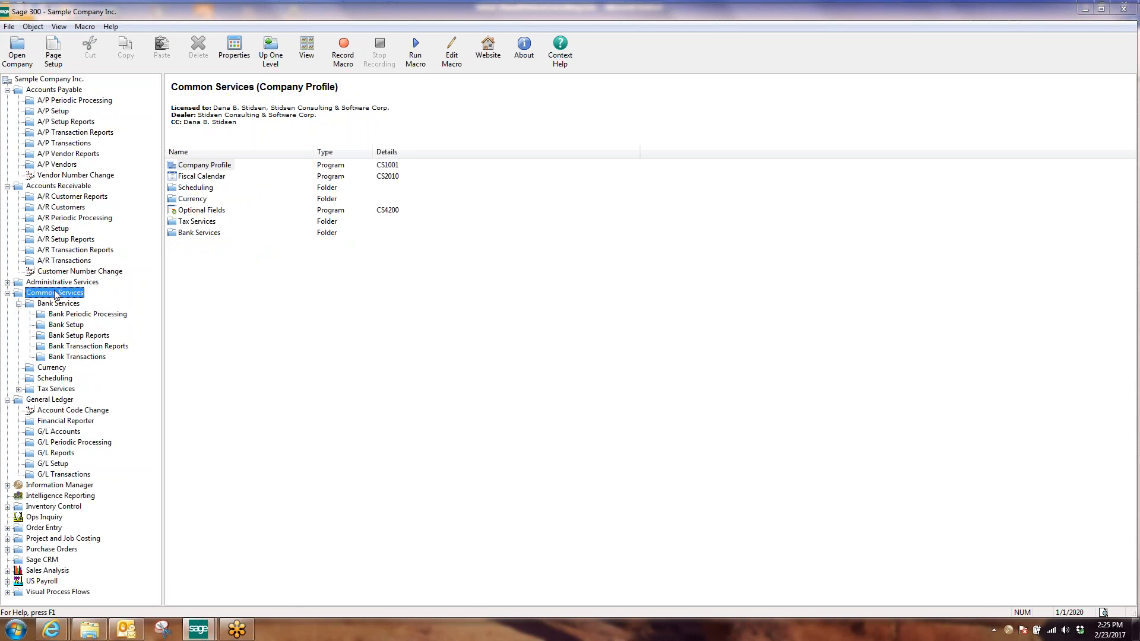
pyautogui.click(194, 190)
pyautogui.doubleClick(194, 191)
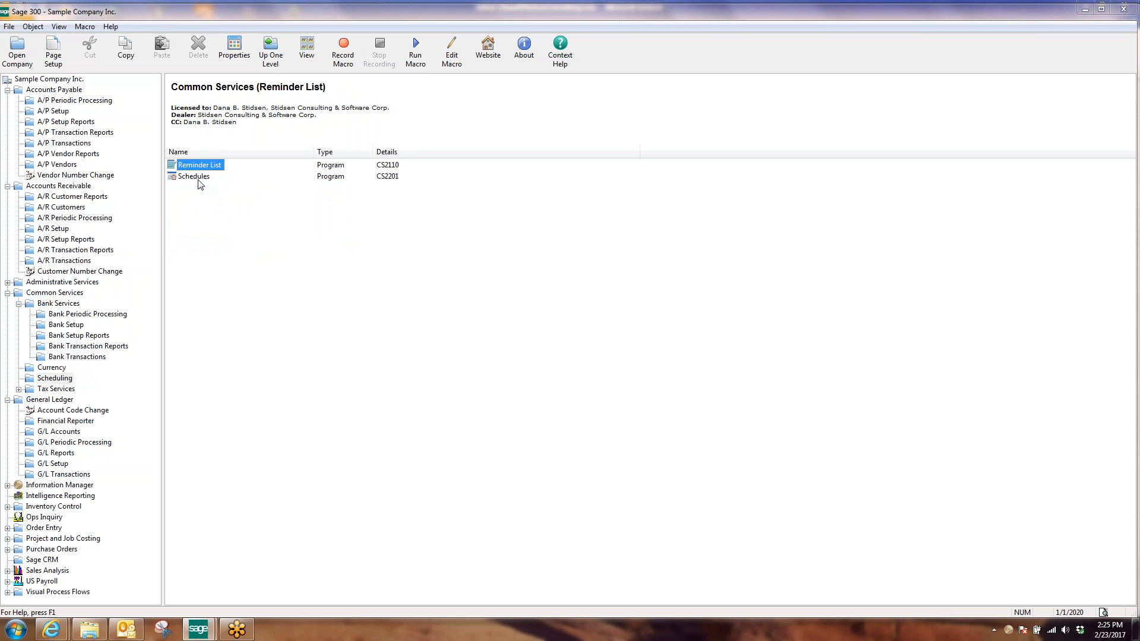
pyautogui.click(199, 180)
pyautogui.doubleClick(199, 179)
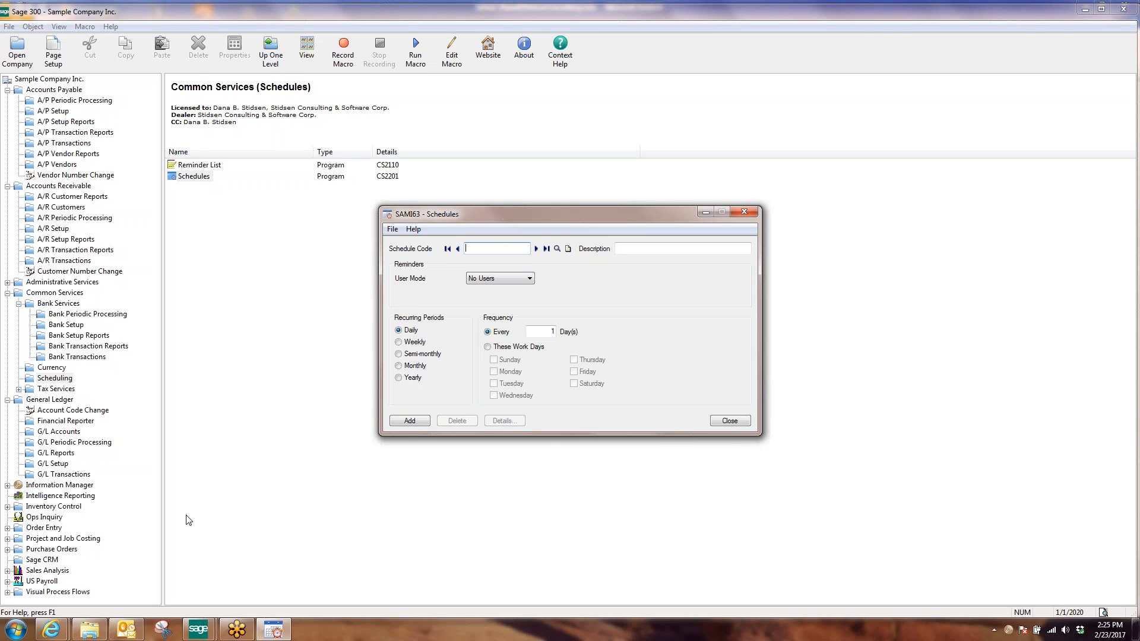
# - Look up the existing schedule codes and load the MONTHLY schedule
pyautogui.click(557, 249)
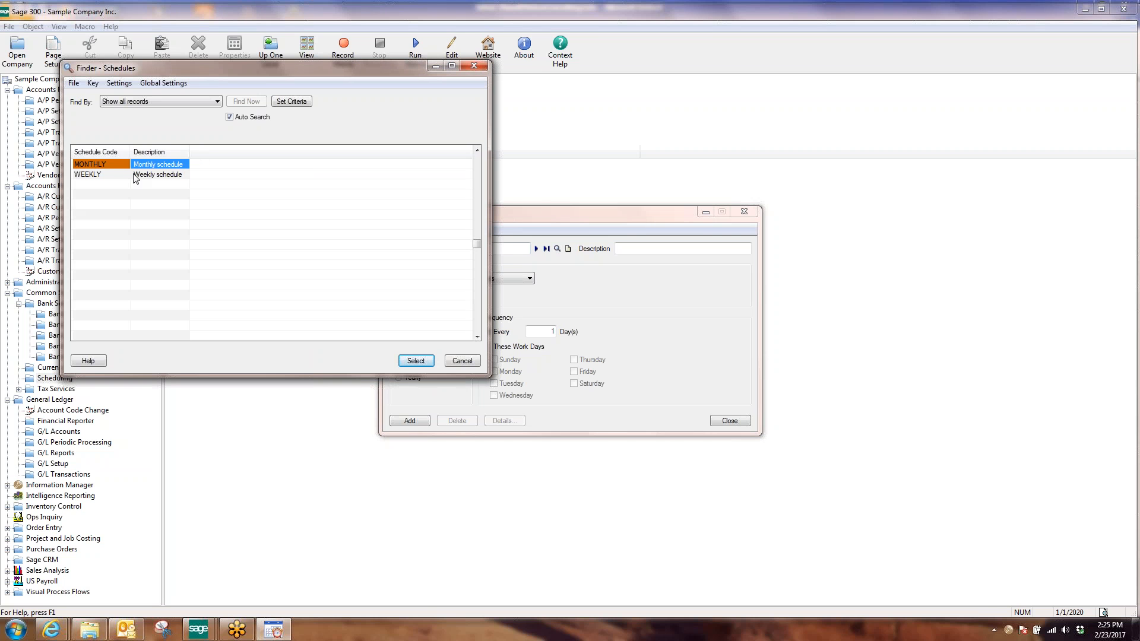
pyautogui.moveTo(132, 152); pyautogui.dragTo(133, 152)
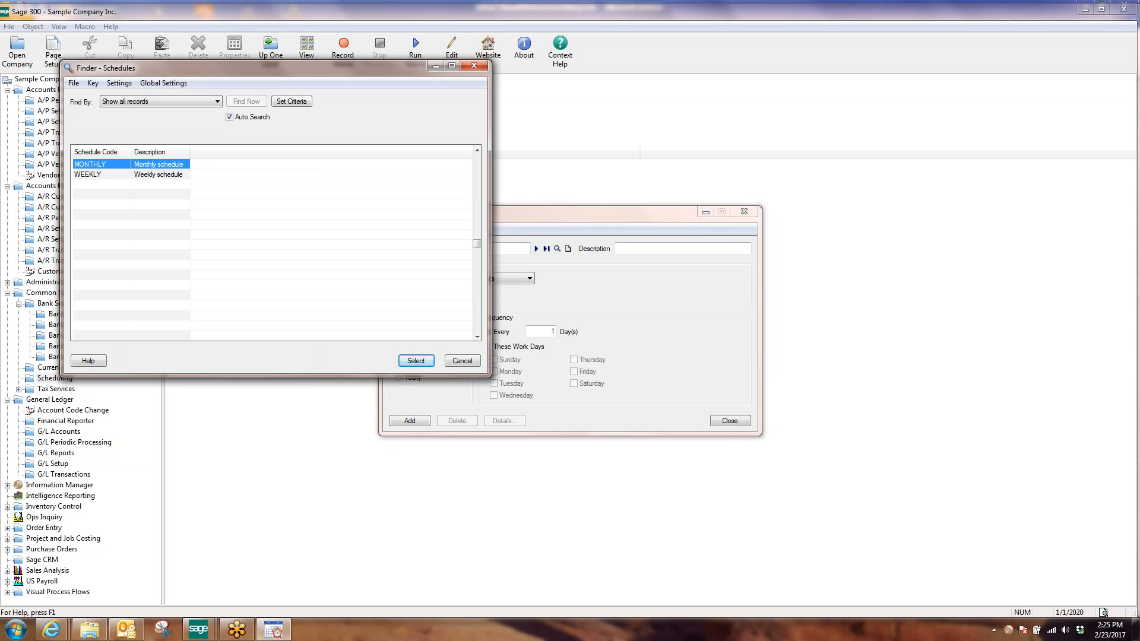
pyautogui.doubleClick(108, 166)
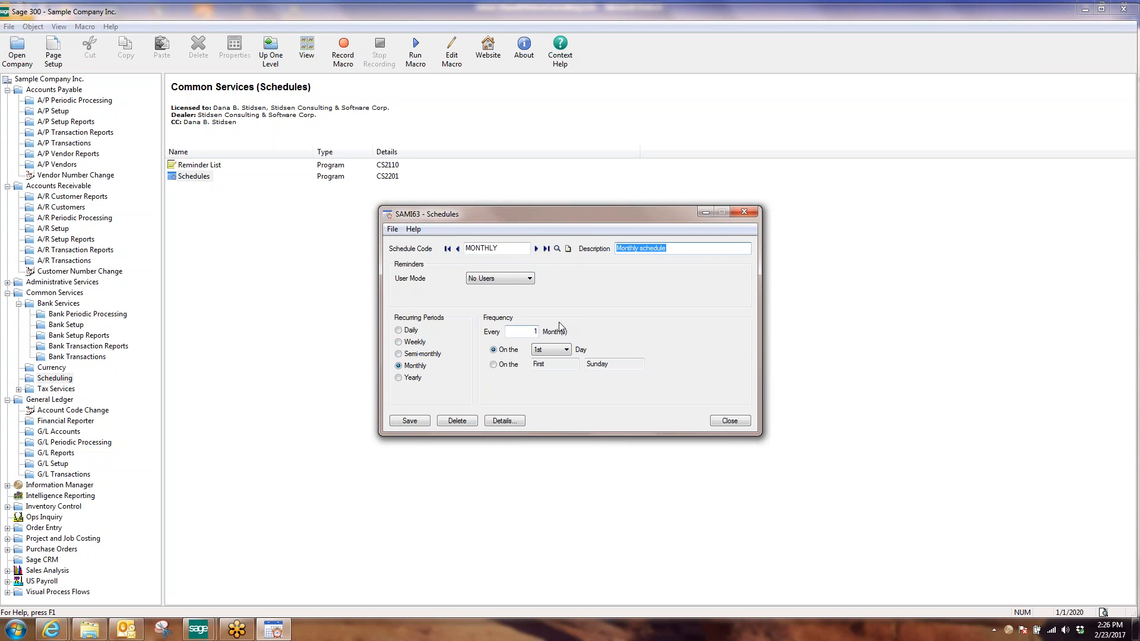
# - Examine the MONTHLY schedule's frequency interval and the days of the month available for it
pyautogui.click(523, 331)
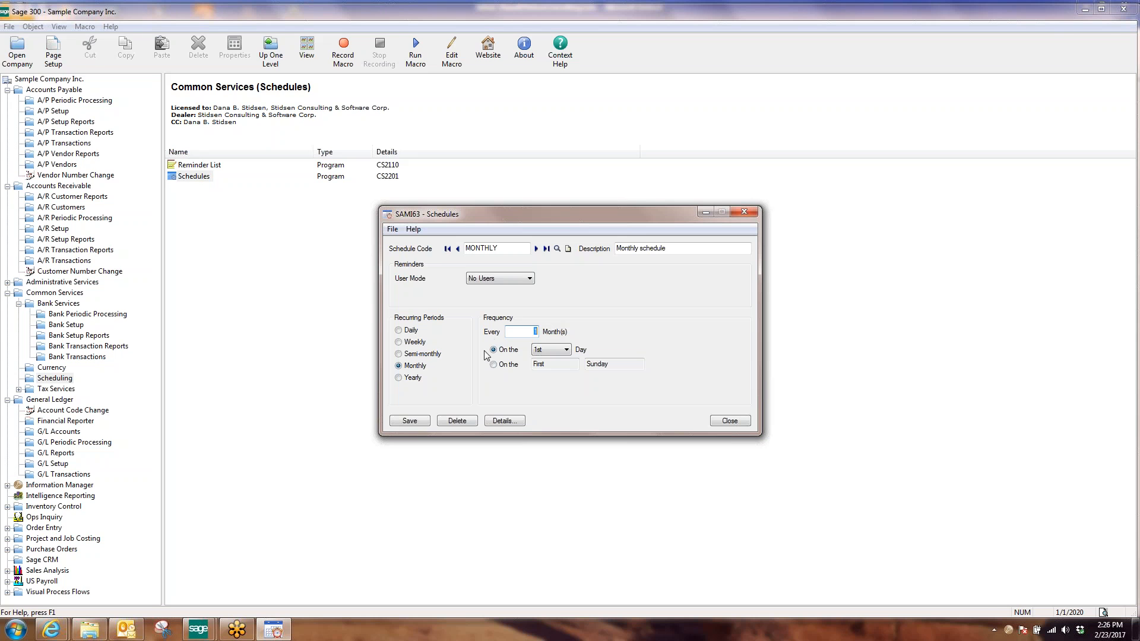
pyautogui.click(566, 350)
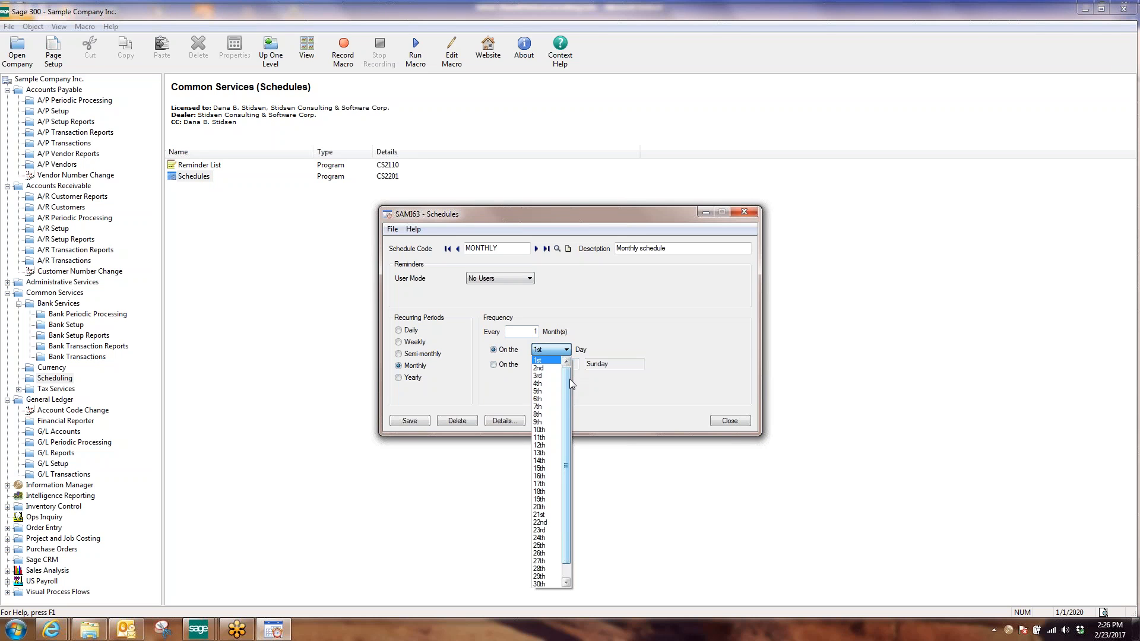
pyautogui.moveTo(566, 376); pyautogui.dragTo(568, 435)
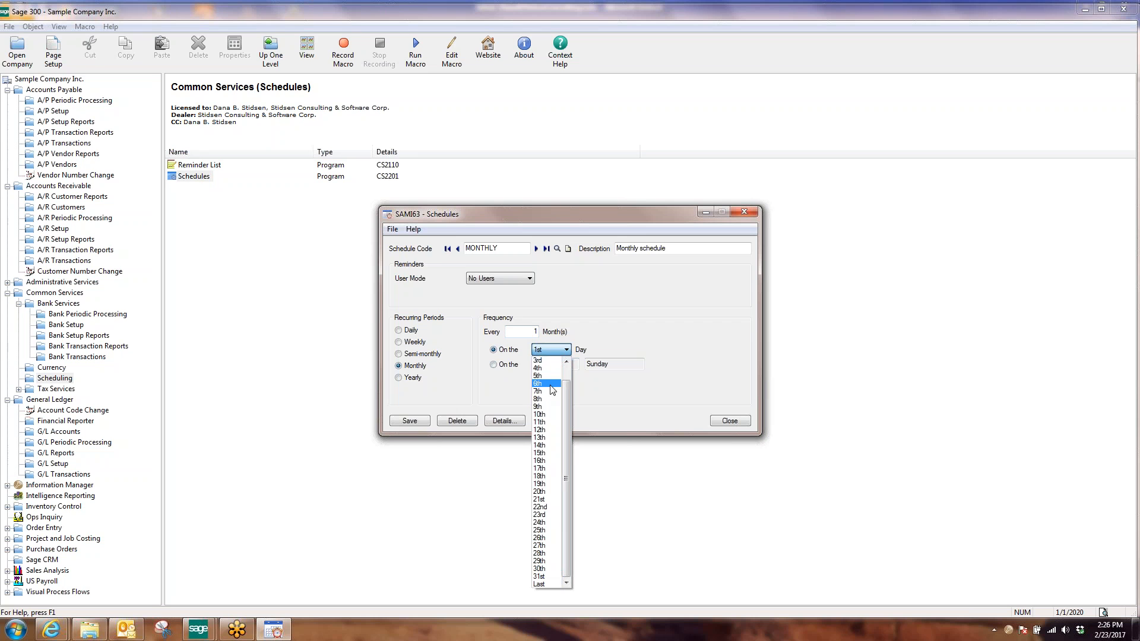
pyautogui.click(691, 307)
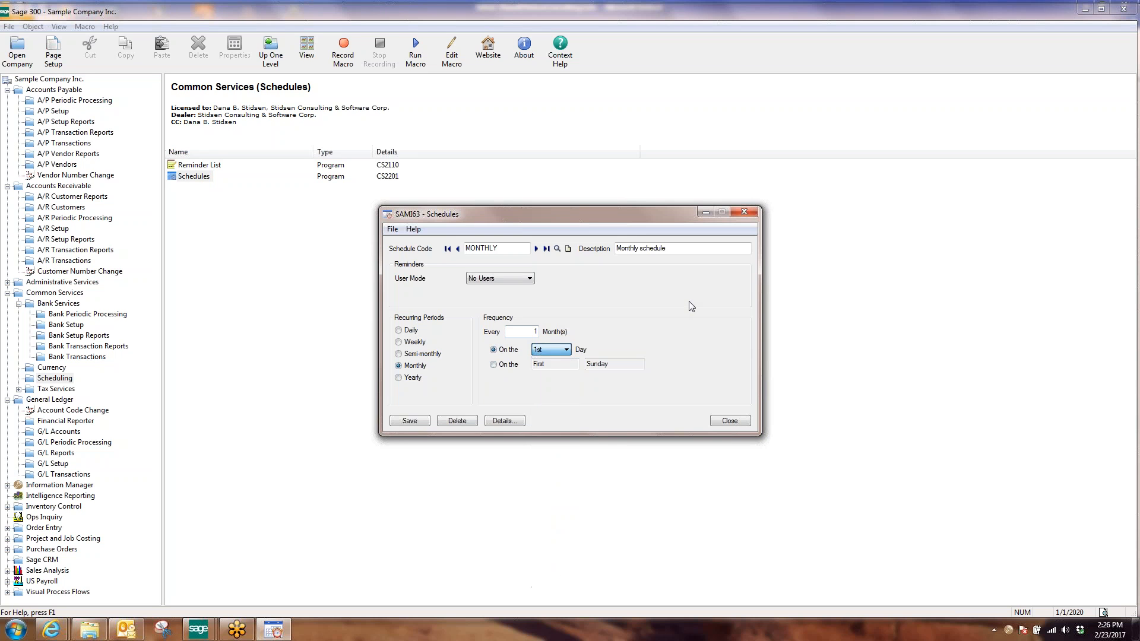
pyautogui.doubleClick(534, 332)
pyautogui.moveTo(565, 222); pyautogui.dragTo(557, 215)
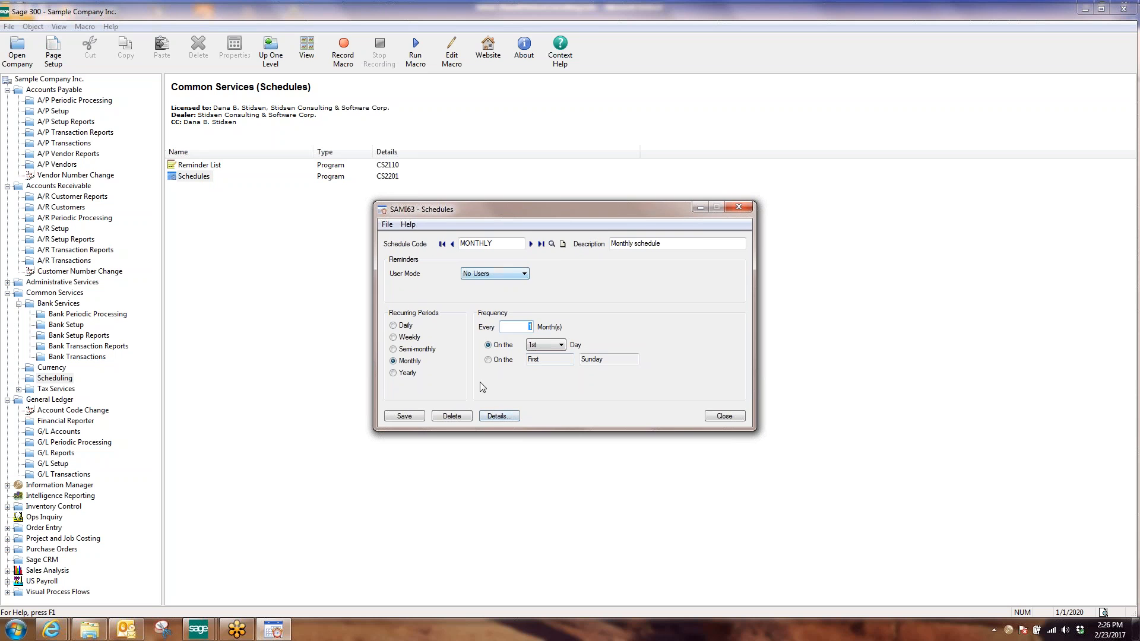
# - Review the recurring entries and payables attached to the MONTHLY schedule with their last and next run dates, and close the details
pyautogui.click(503, 420)
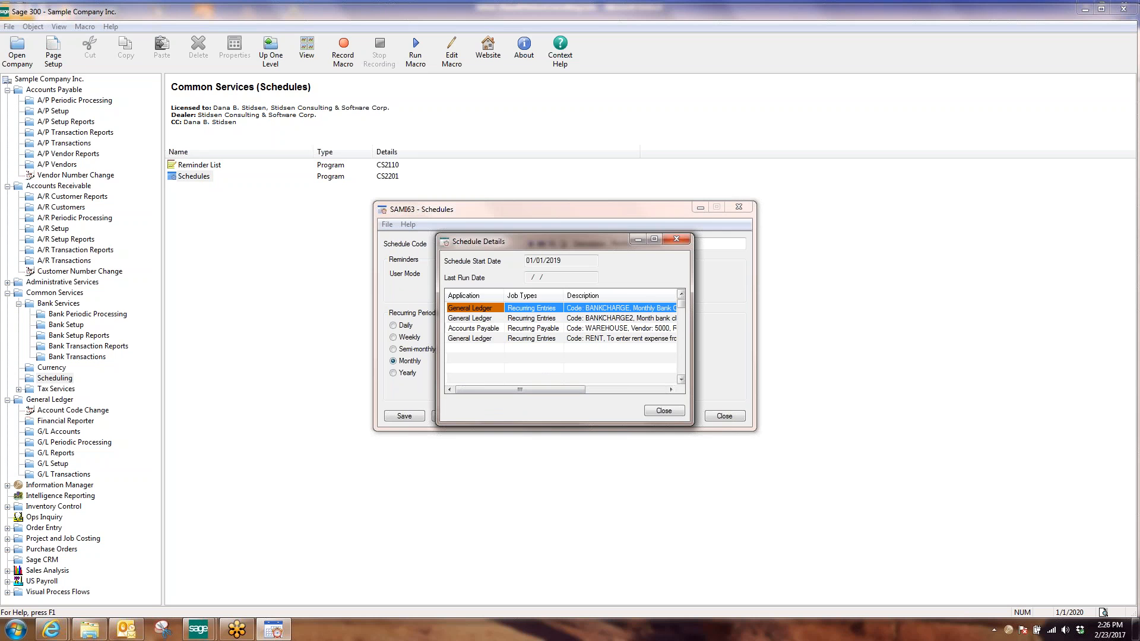
pyautogui.moveTo(693, 357); pyautogui.dragTo(895, 356)
pyautogui.moveTo(802, 241); pyautogui.dragTo(923, 249)
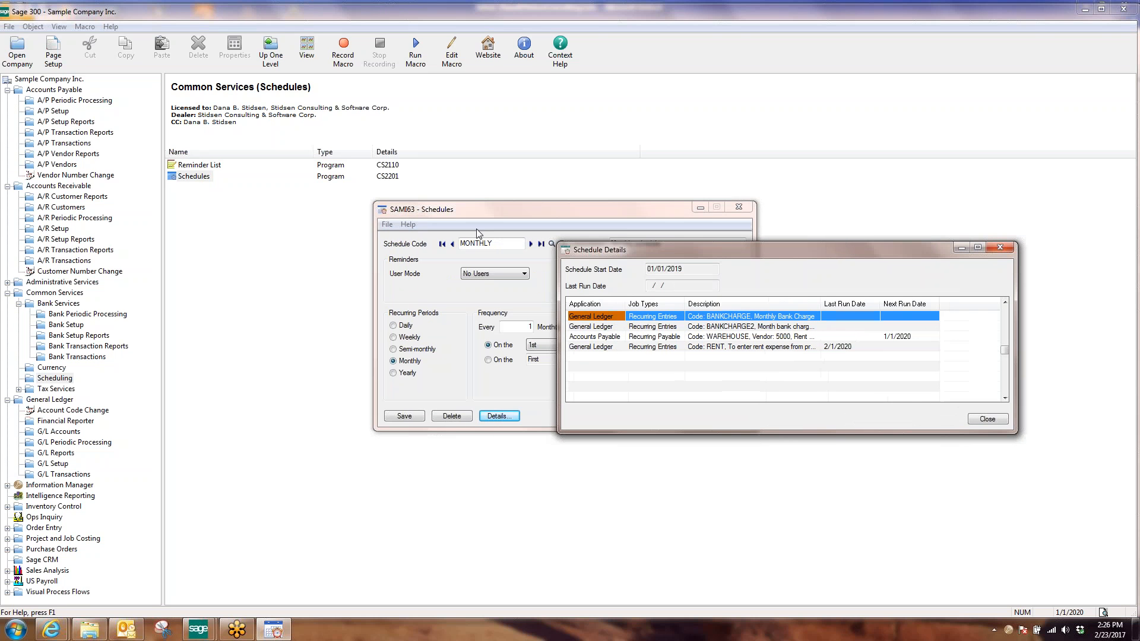
pyautogui.click(610, 326)
pyautogui.click(606, 346)
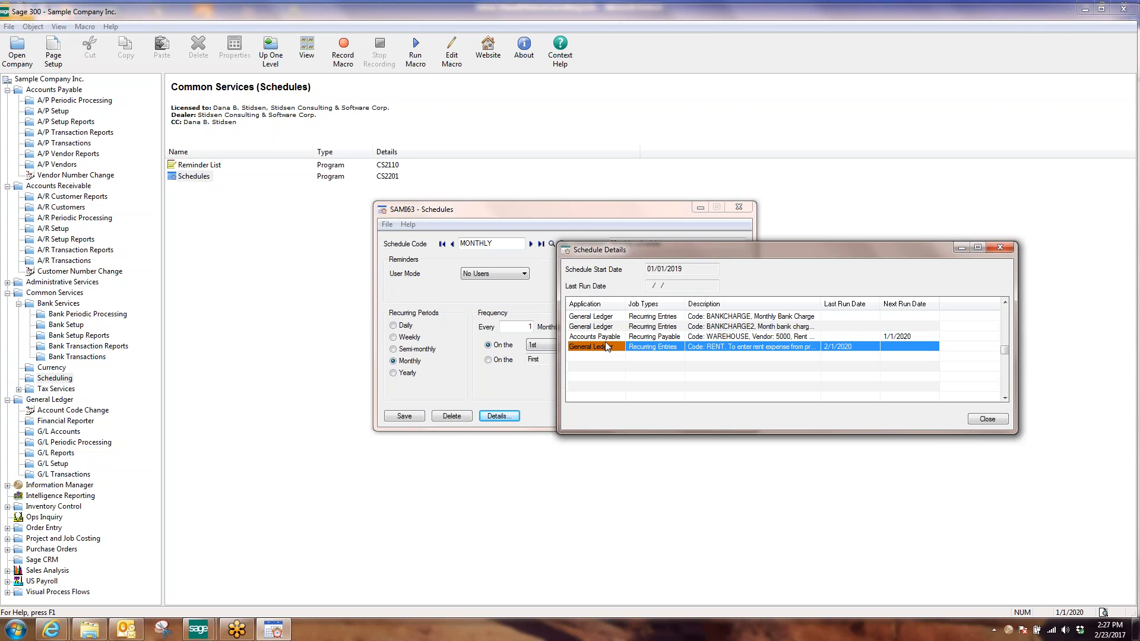
pyautogui.click(604, 337)
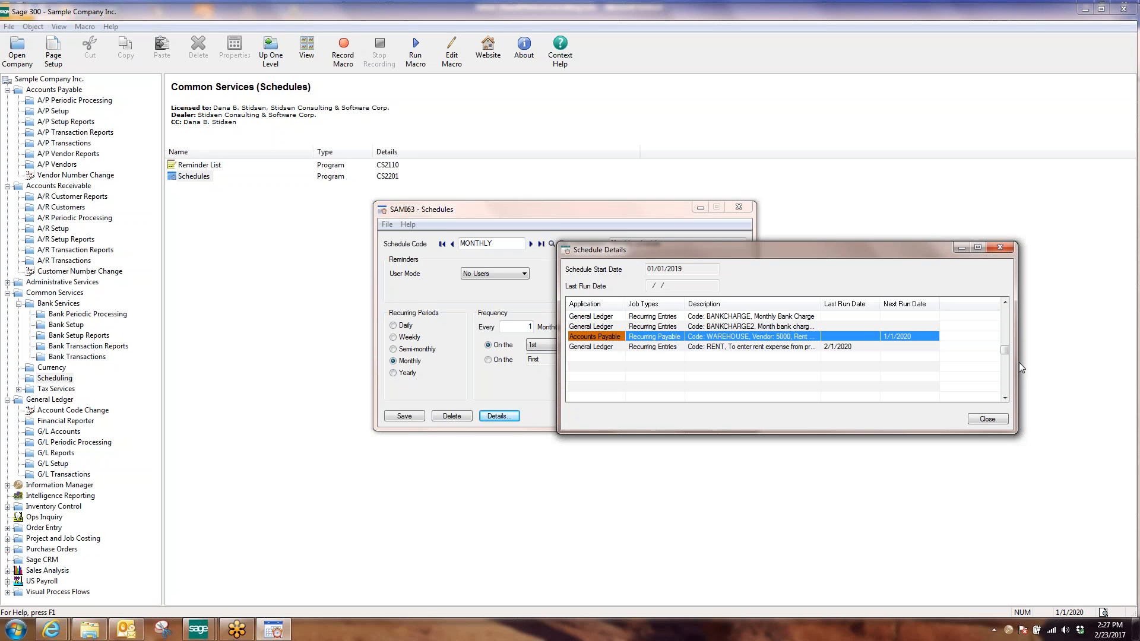
pyautogui.click(989, 419)
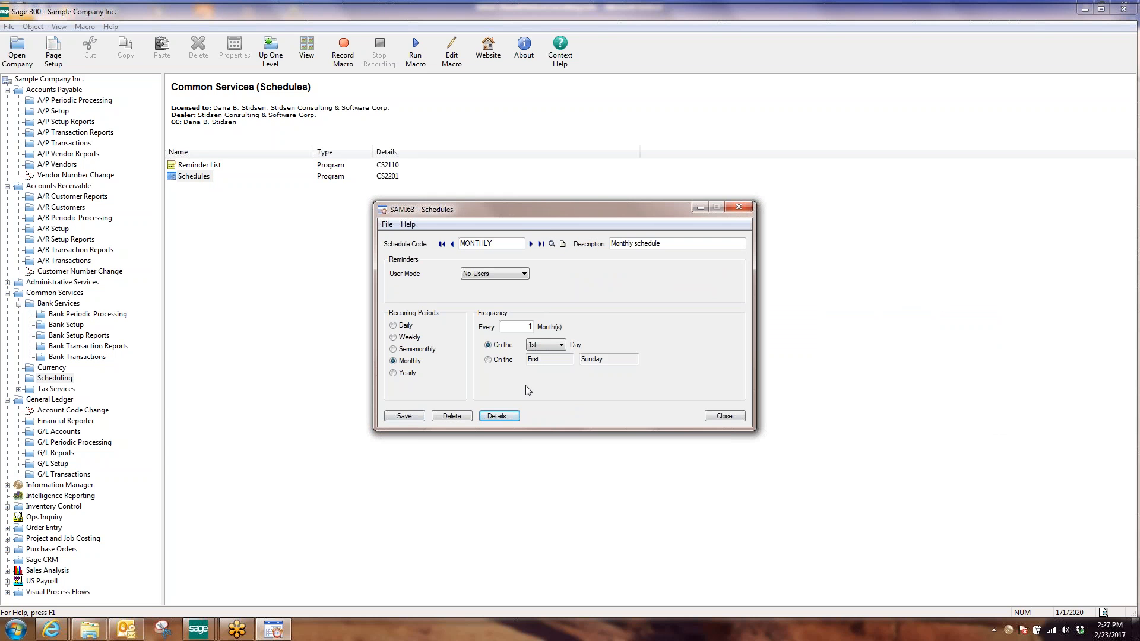
# - Set the MONTHLY schedule's reminders to All Users with 3 days' advance notice
pyautogui.click(523, 274)
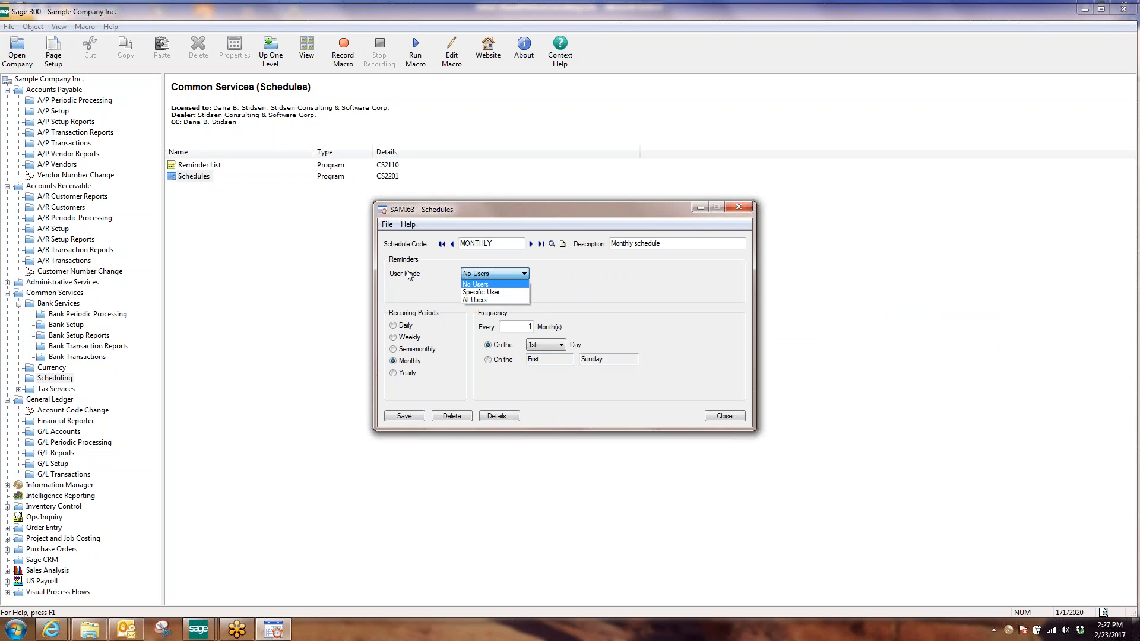
pyautogui.click(489, 300)
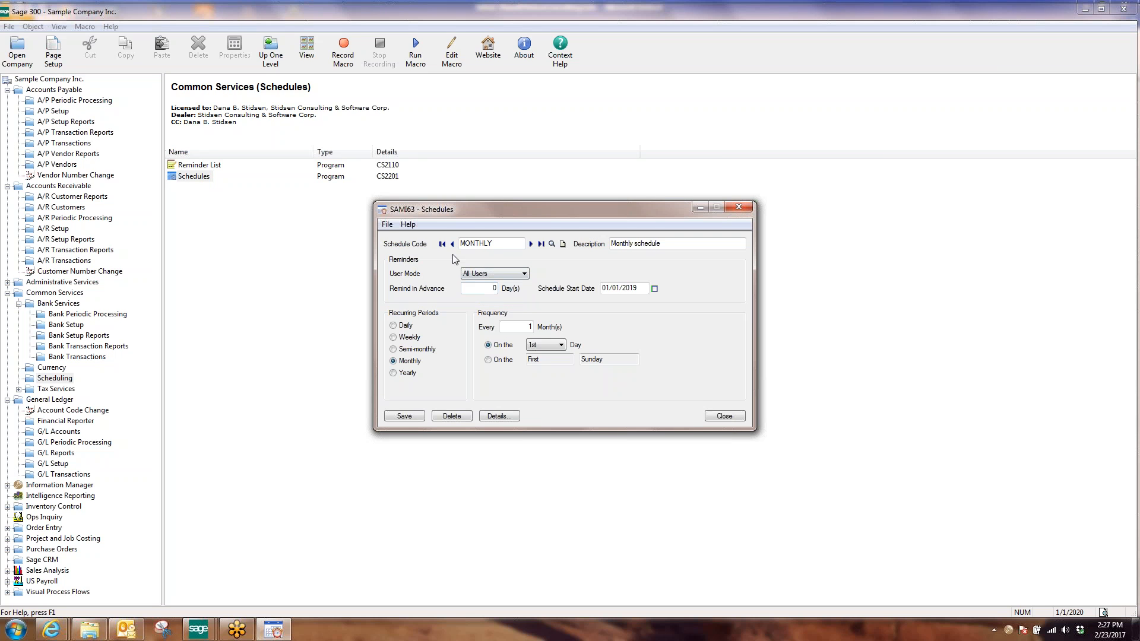
pyautogui.click(494, 288)
pyautogui.write('3')
# - Set the MONTHLY schedule's start date to 01/01/2020 and save the schedule
pyautogui.click(644, 287)
pyautogui.press('BackSpace')
pyautogui.press('BackSpace')
pyautogui.press('BackSpace')
pyautogui.press('BackSpace')
pyautogui.write('2020')
pyautogui.click(487, 291)
pyautogui.click(408, 417)
pyautogui.moveTo(469, 288); pyautogui.dragTo(498, 288)
# - Set the WEEKLY schedule to remind All Users 3 days in advance with a start date of 01/01/2020, and save it
pyautogui.click(531, 244)
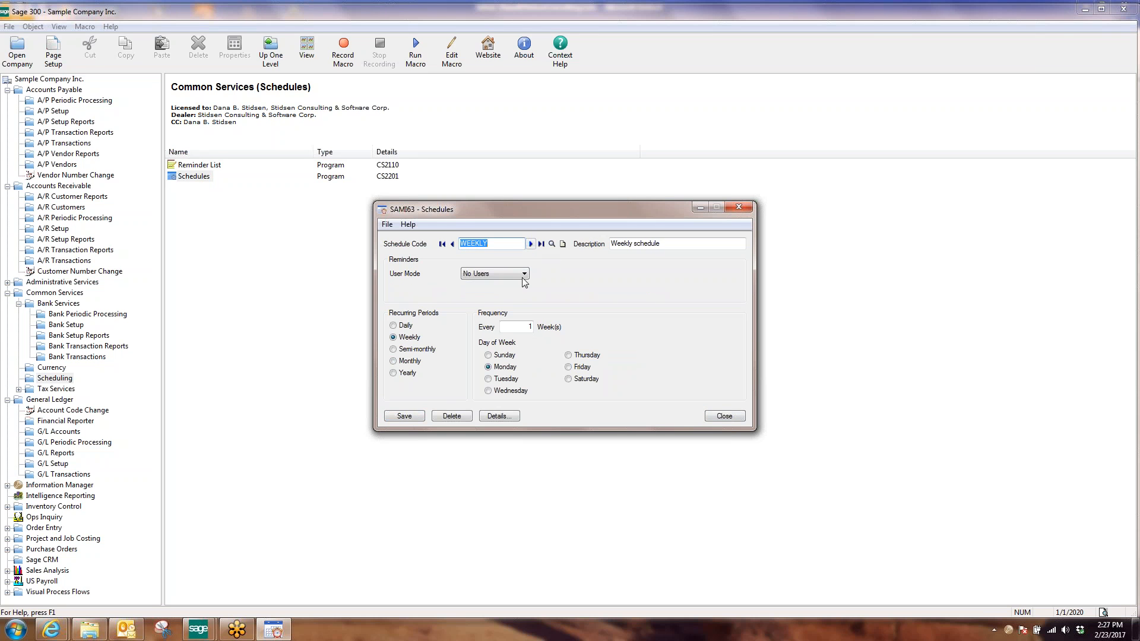
pyautogui.click(524, 273)
pyautogui.click(489, 300)
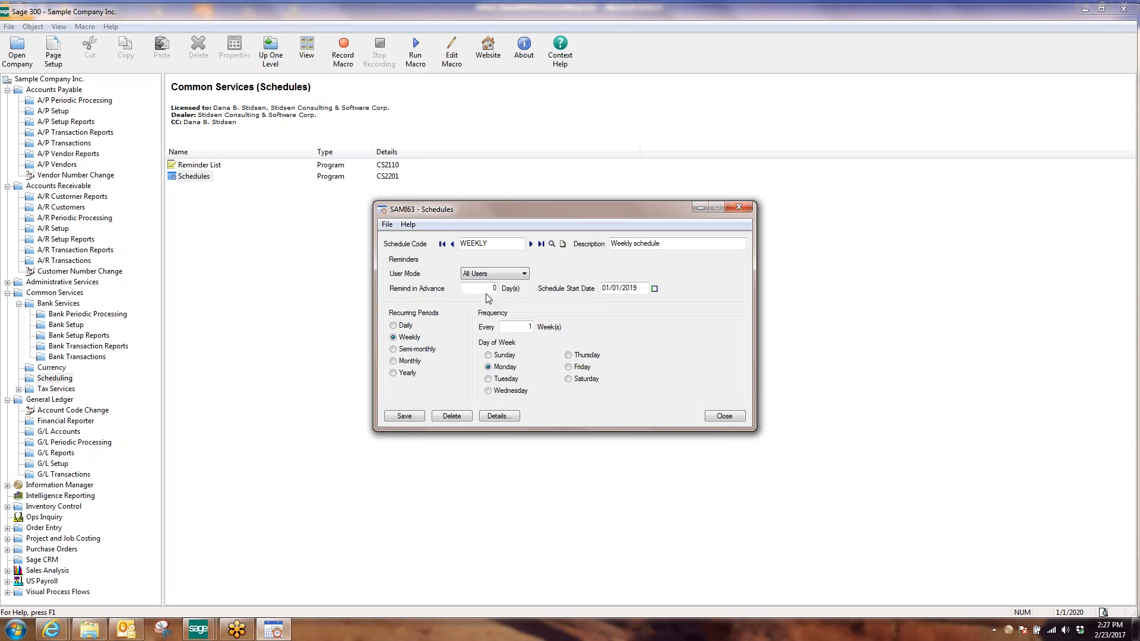
pyautogui.write('3')
pyautogui.click(640, 288)
pyautogui.press('BackSpace')
pyautogui.write('0')
pyautogui.click(403, 416)
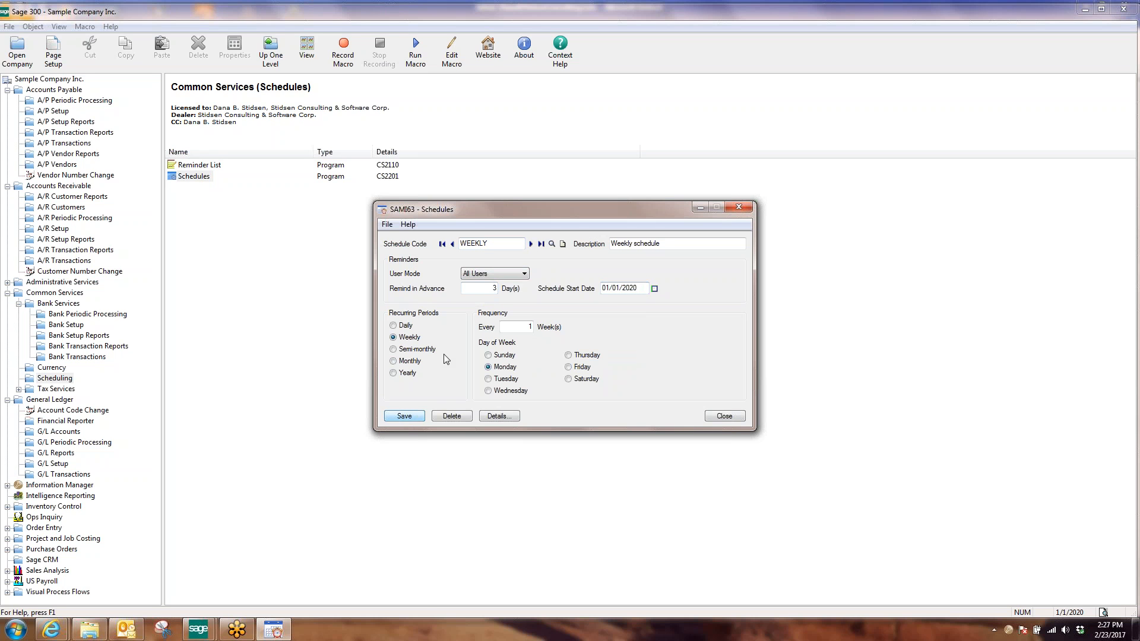
# - Review the recurring payable and charge attached to the WEEKLY schedule, and close the Schedules window
pyautogui.click(499, 415)
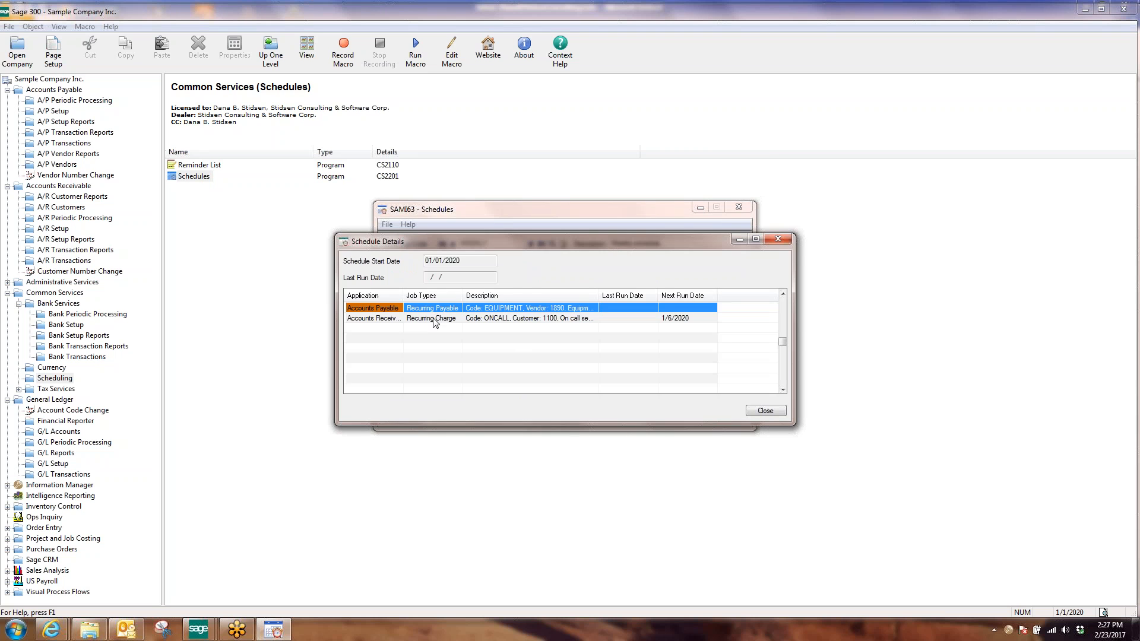
pyautogui.doubleClick(403, 295)
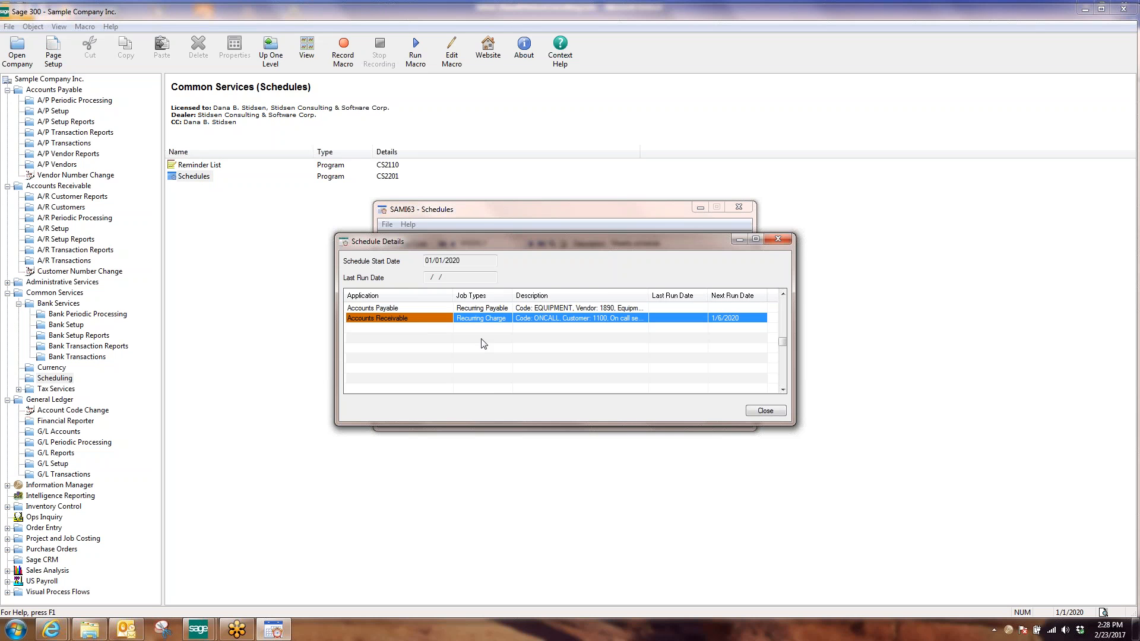
pyautogui.click(757, 412)
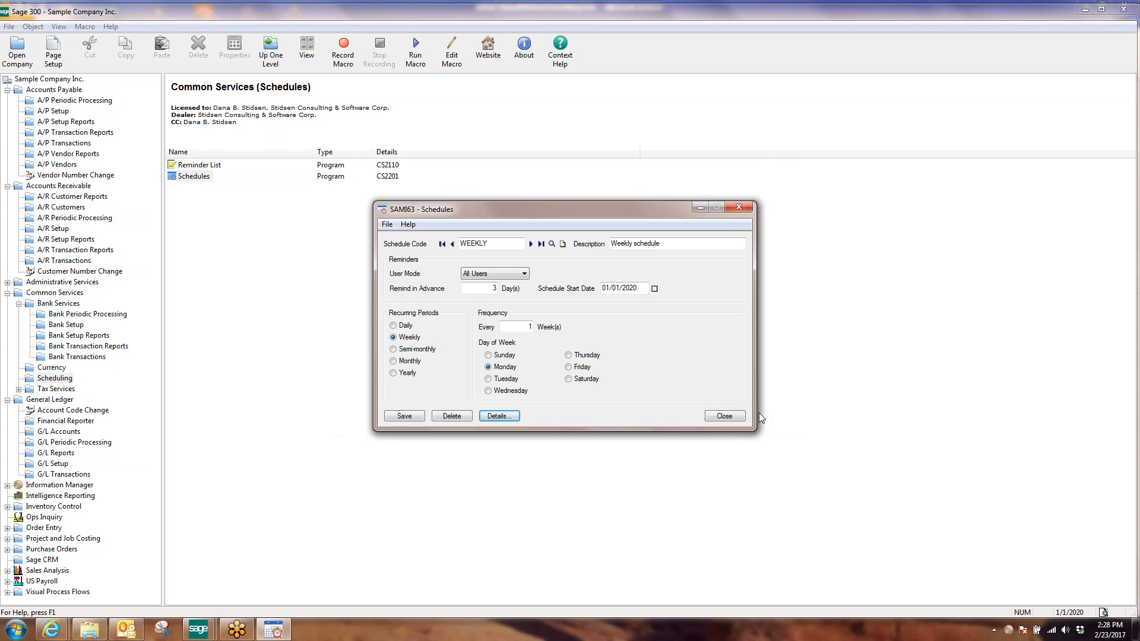
pyautogui.click(721, 416)
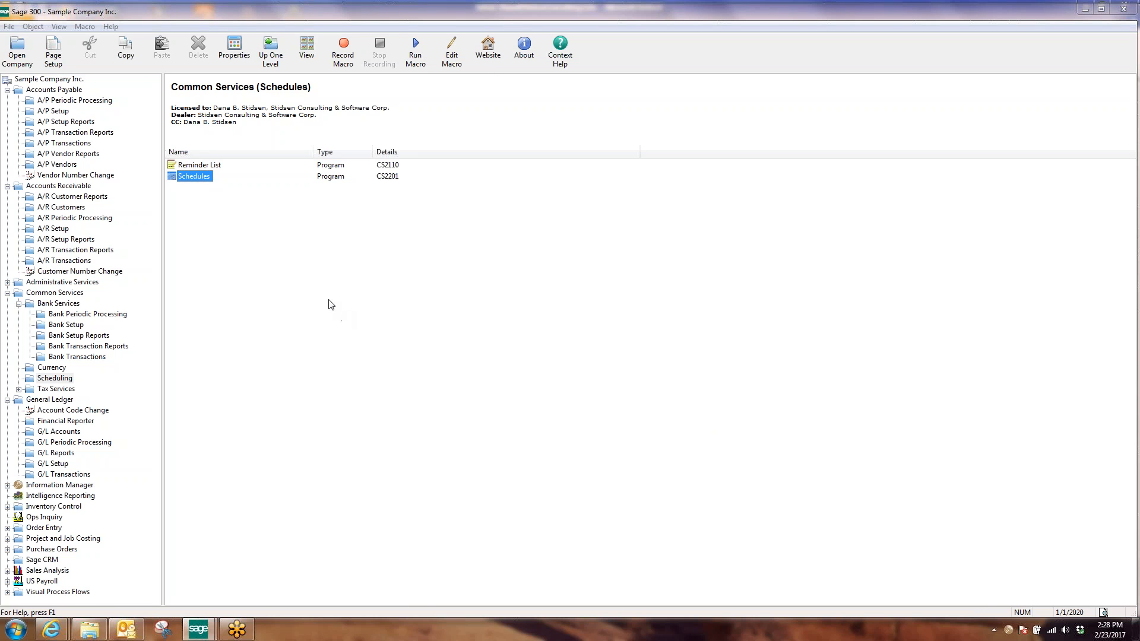
# - Reopen Sample Company Inc. with the session date 12/29/2019
pyautogui.click(16, 56)
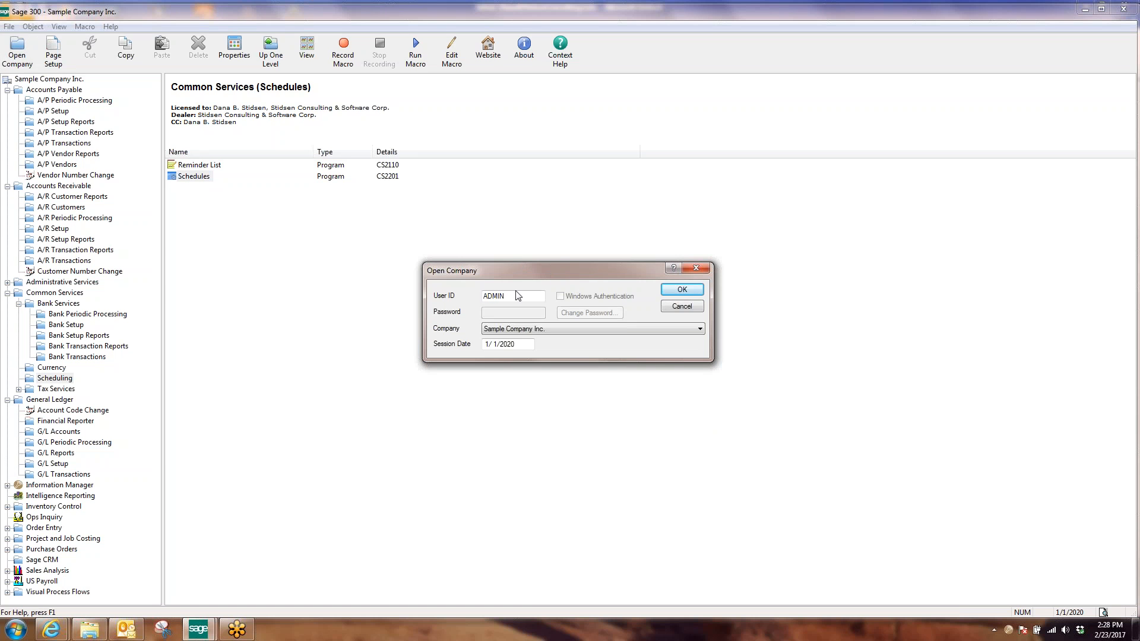
pyautogui.doubleClick(515, 298)
pyautogui.click(514, 344)
pyautogui.write('12/28')
pyautogui.press('BackSpace')
pyautogui.press('BackSpace')
pyautogui.write('29/ 19')
pyautogui.click(682, 290)
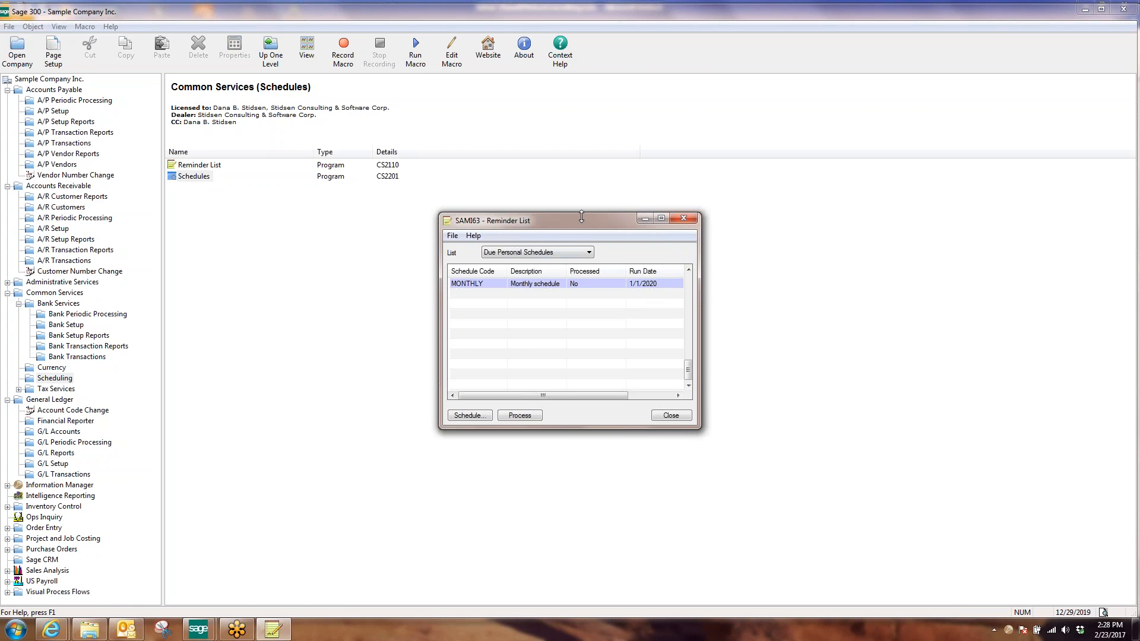
# - Select the due MONTHLY schedule in the Reminder List and open its schedule settings
pyautogui.moveTo(572, 221); pyautogui.dragTo(521, 222)
pyautogui.click(447, 286)
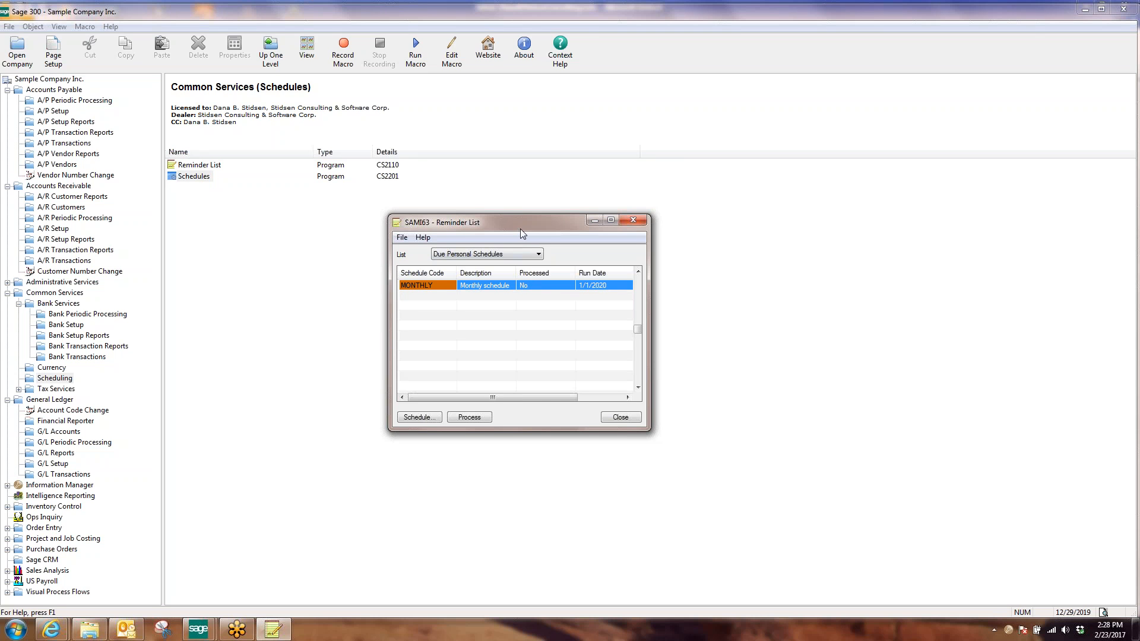
pyautogui.moveTo(520, 229); pyautogui.dragTo(678, 206)
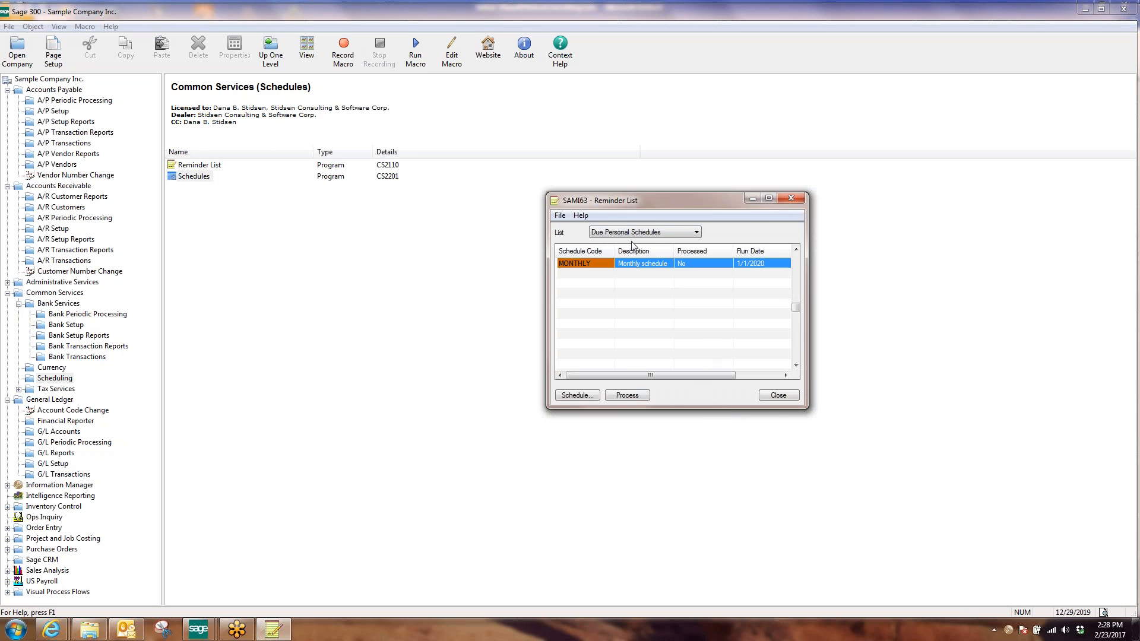
pyautogui.click(562, 395)
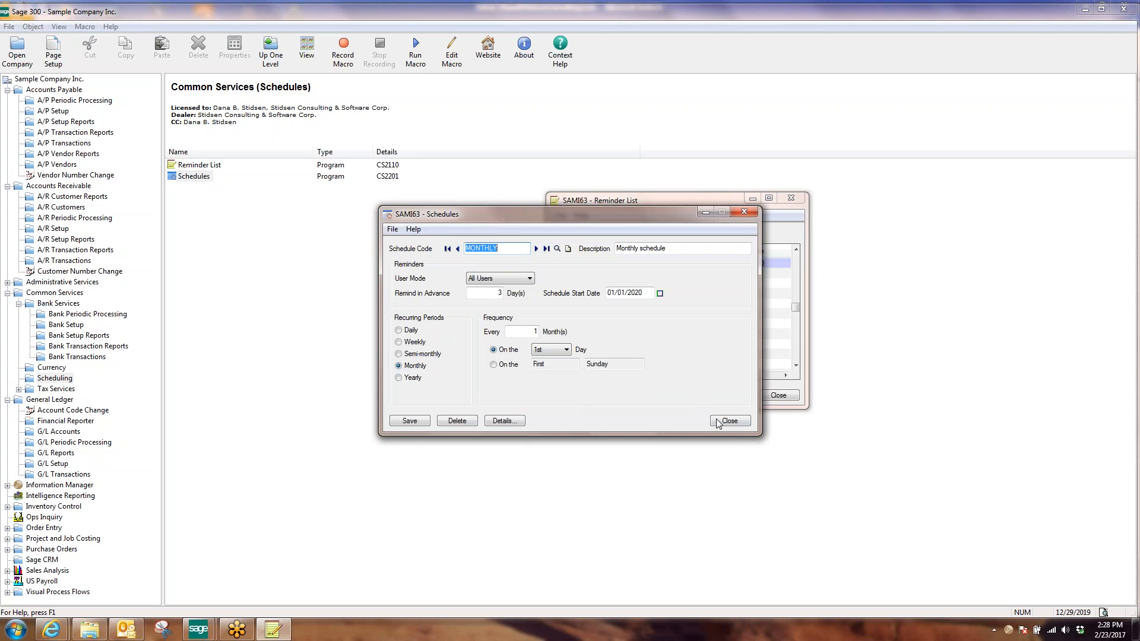
# - Review the recurring entries attached to the MONTHLY schedule, and close its details and the Schedules window
pyautogui.click(509, 422)
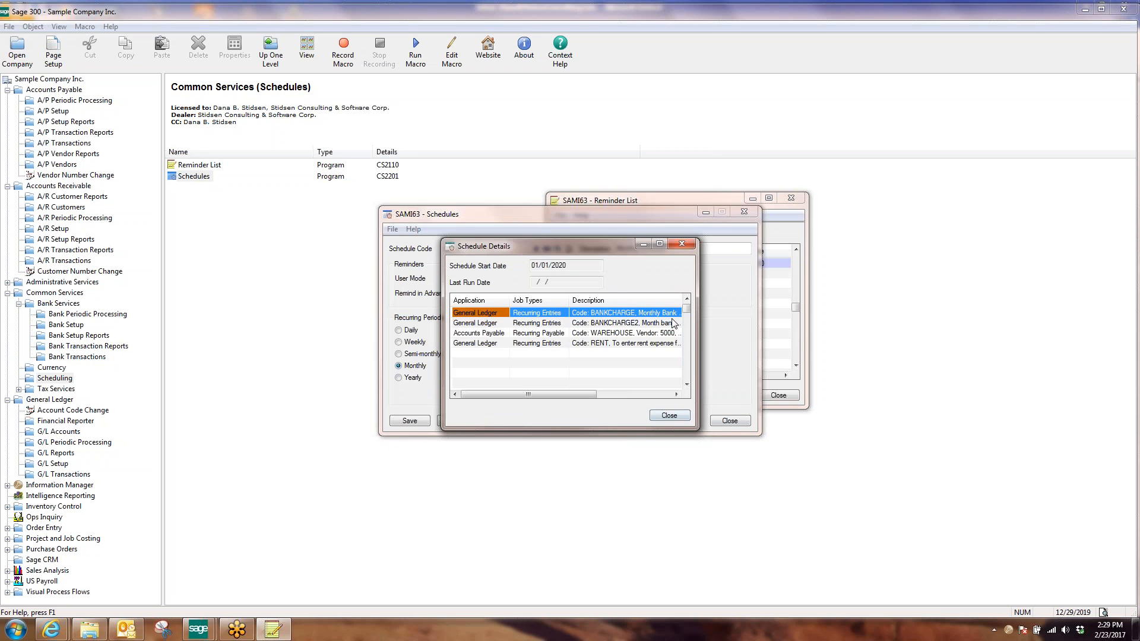
pyautogui.click(680, 417)
pyautogui.click(729, 420)
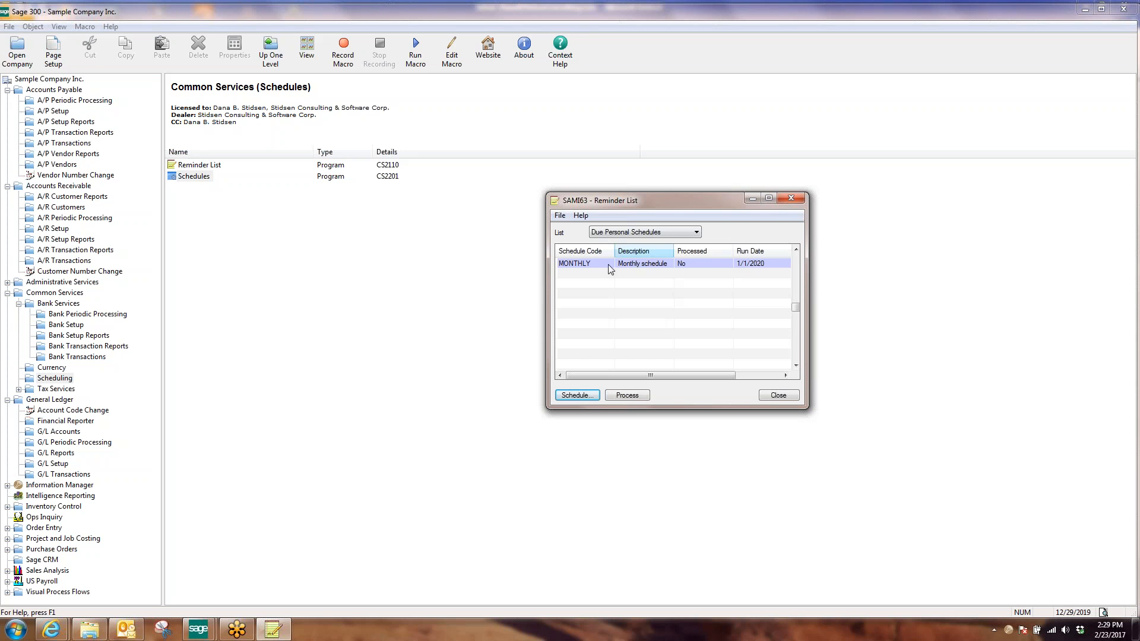
# - Show the Due Assigned Schedules and All Personal Schedules in the Reminder List, widen the window, and select the WEEKLY schedule
pyautogui.click(696, 232)
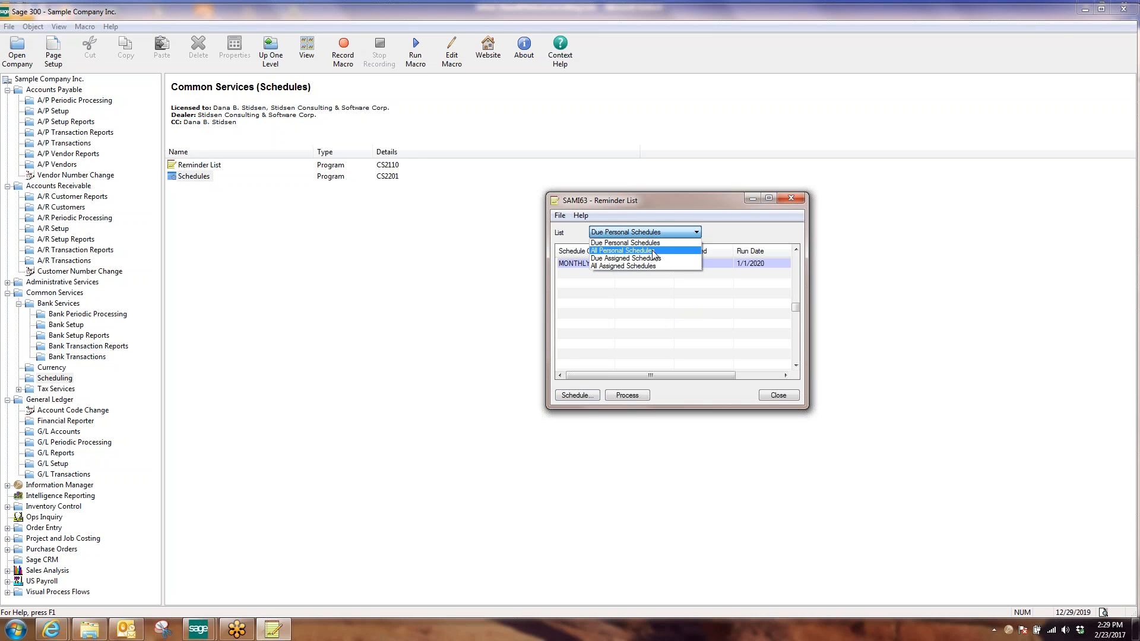
pyautogui.click(653, 259)
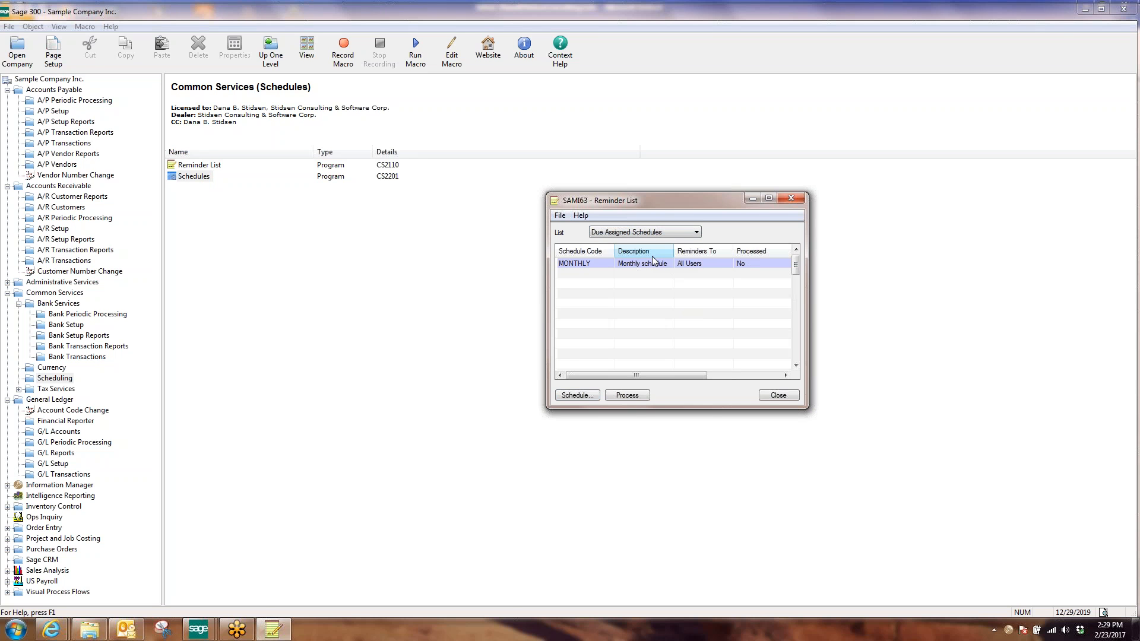
pyautogui.click(688, 233)
pyautogui.click(657, 251)
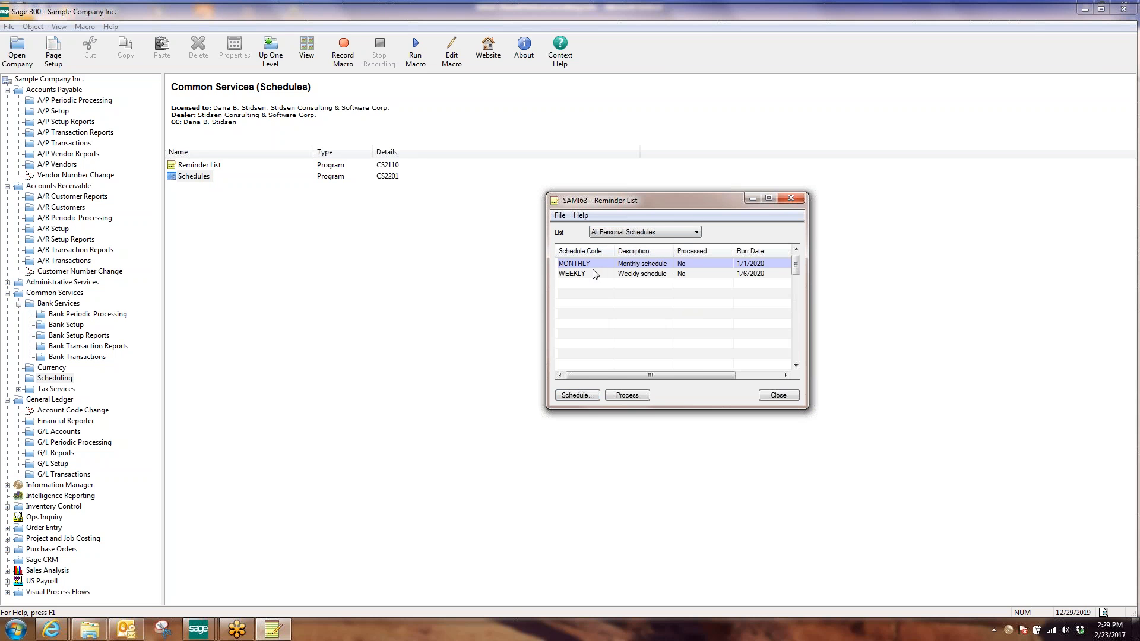
pyautogui.click(796, 278)
pyautogui.moveTo(808, 282); pyautogui.dragTo(919, 282)
pyautogui.click(637, 276)
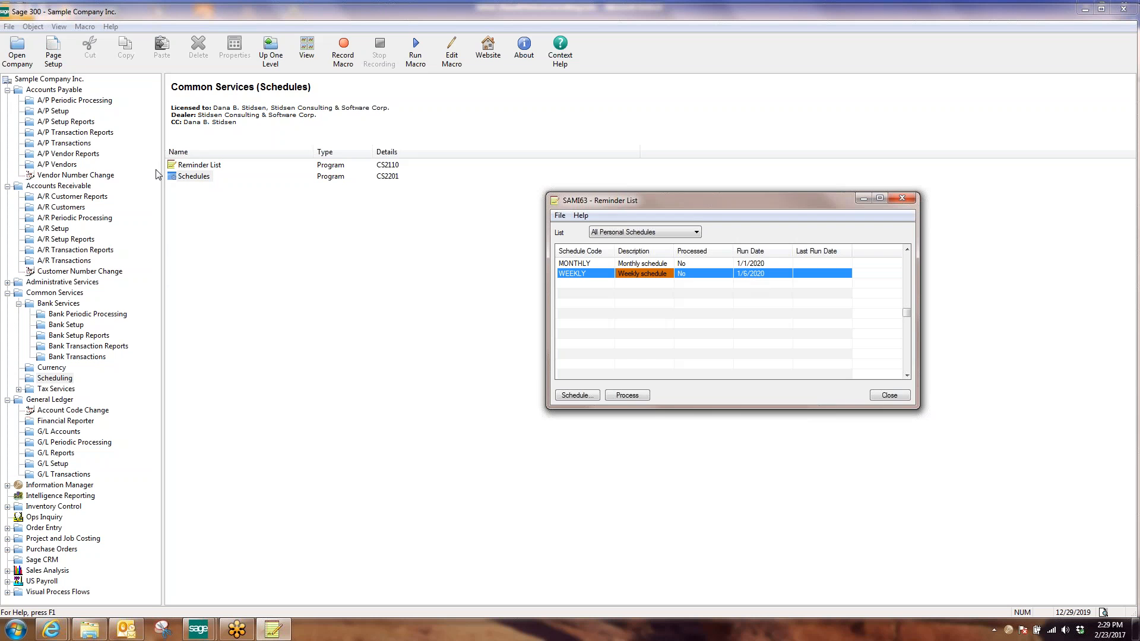
# - Review the WEEKLY schedule's advance reminder days and weekday in Schedules, and close both Schedules and the Reminder List
pyautogui.click(186, 178)
pyautogui.doubleClick(186, 177)
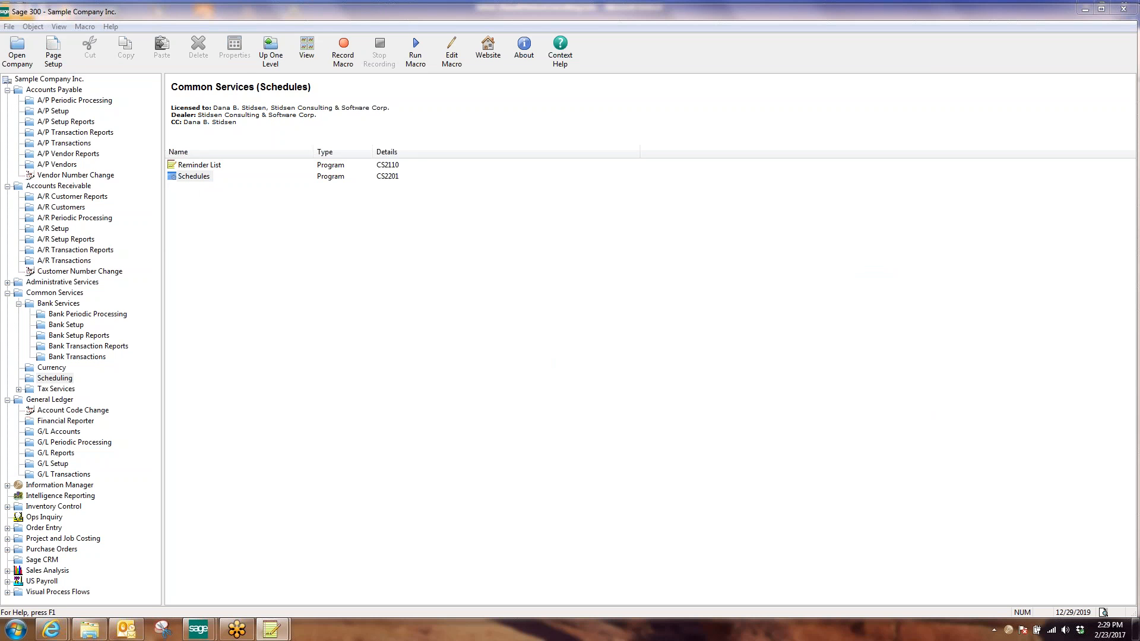
pyautogui.click(536, 249)
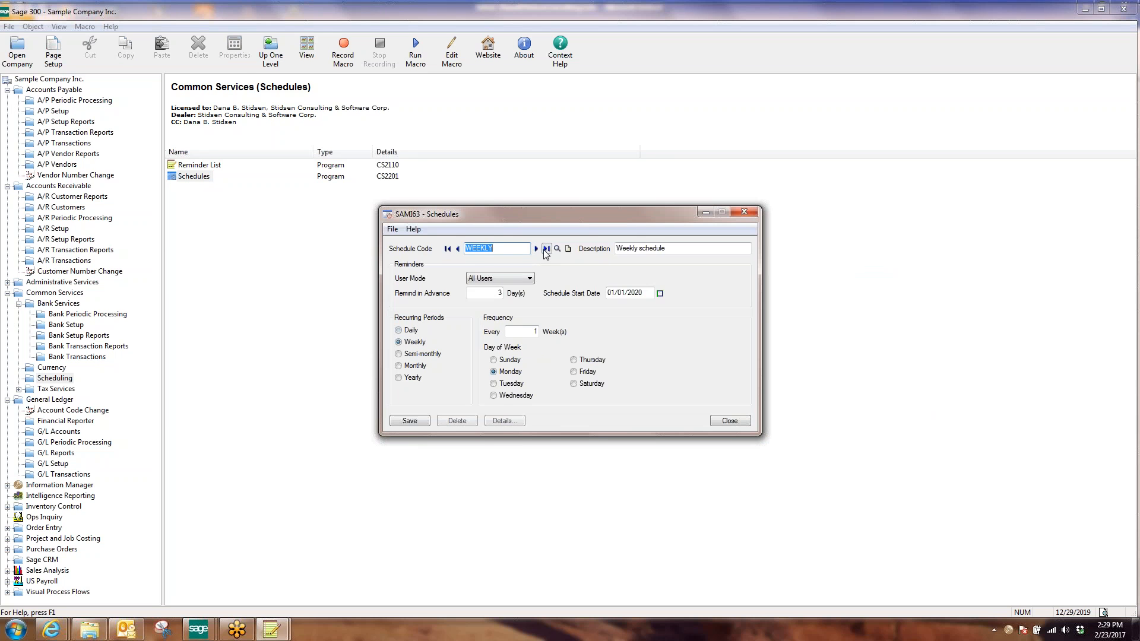
pyautogui.click(481, 293)
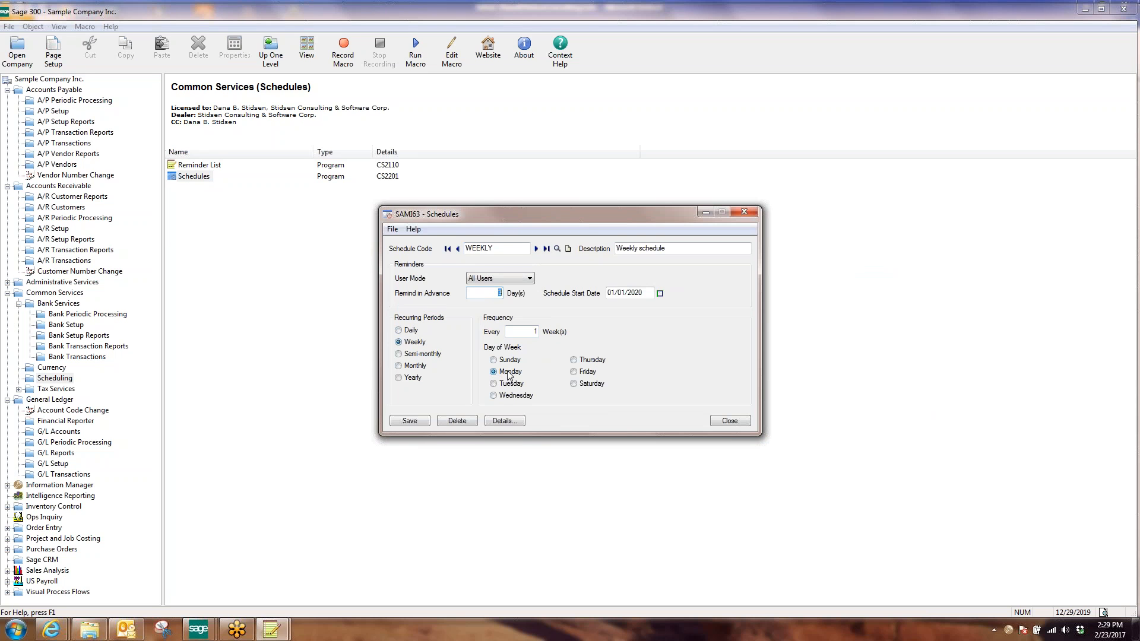
pyautogui.click(736, 423)
pyautogui.click(273, 629)
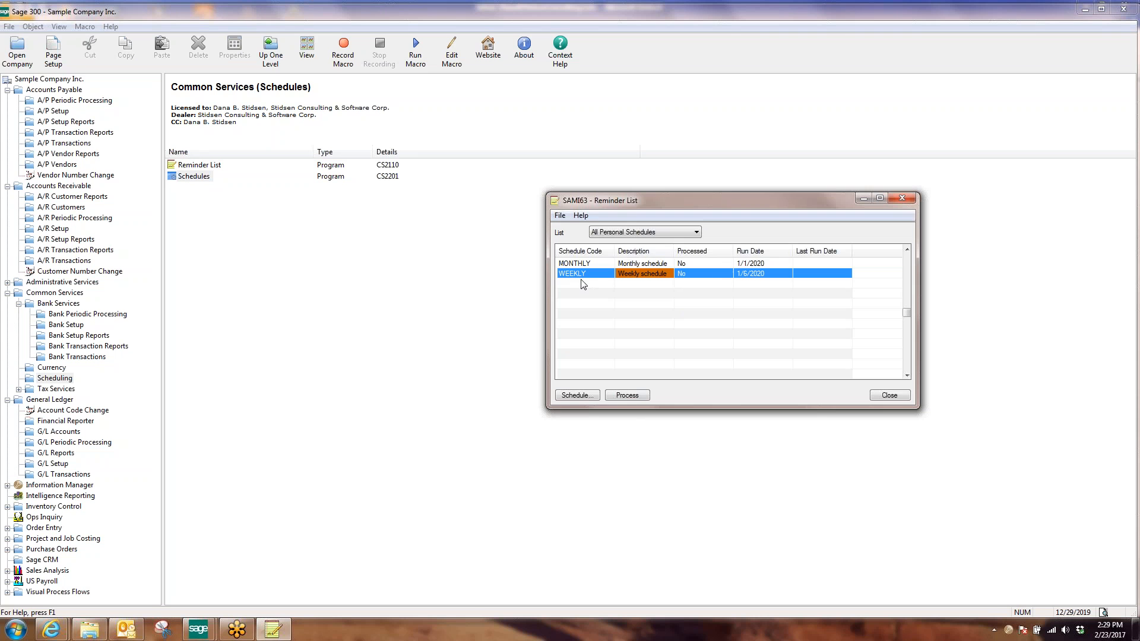
pyautogui.click(897, 397)
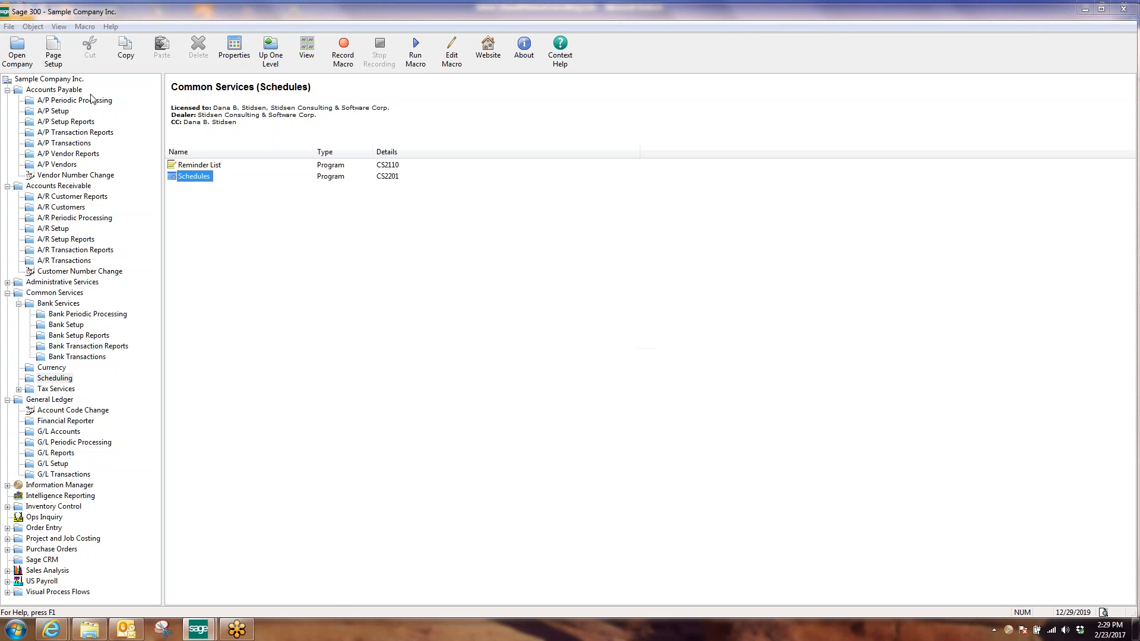
# - Reopen Sample Company Inc. with the session date 01/04/2020, and check the WEEKLY schedule's run date in the Reminder List
pyautogui.click(17, 48)
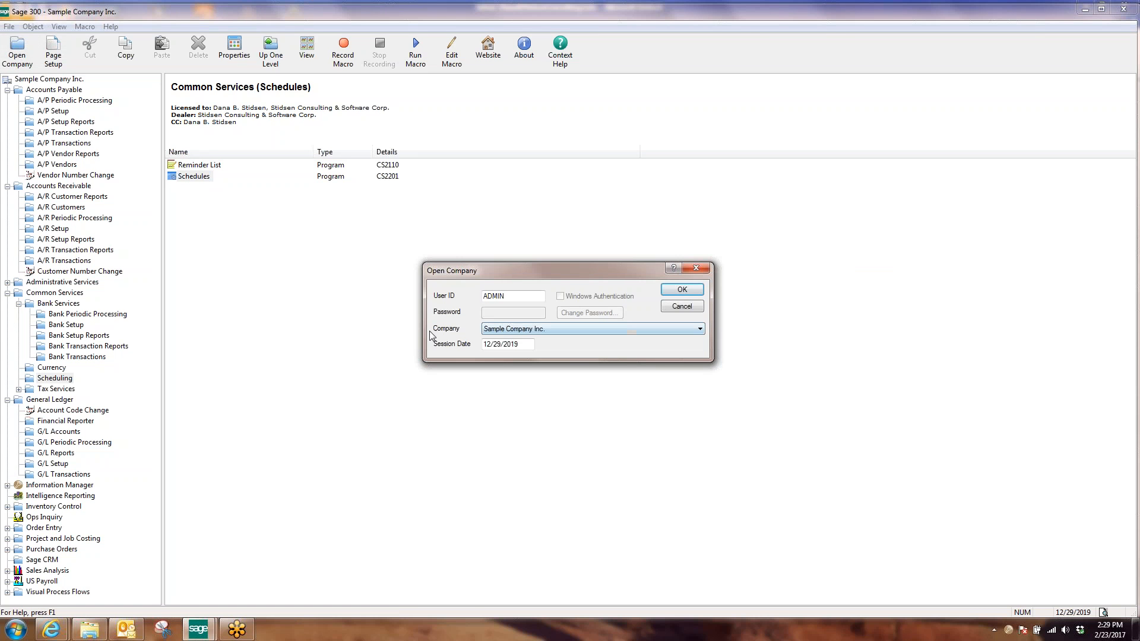
pyautogui.moveTo(527, 346); pyautogui.dragTo(383, 348)
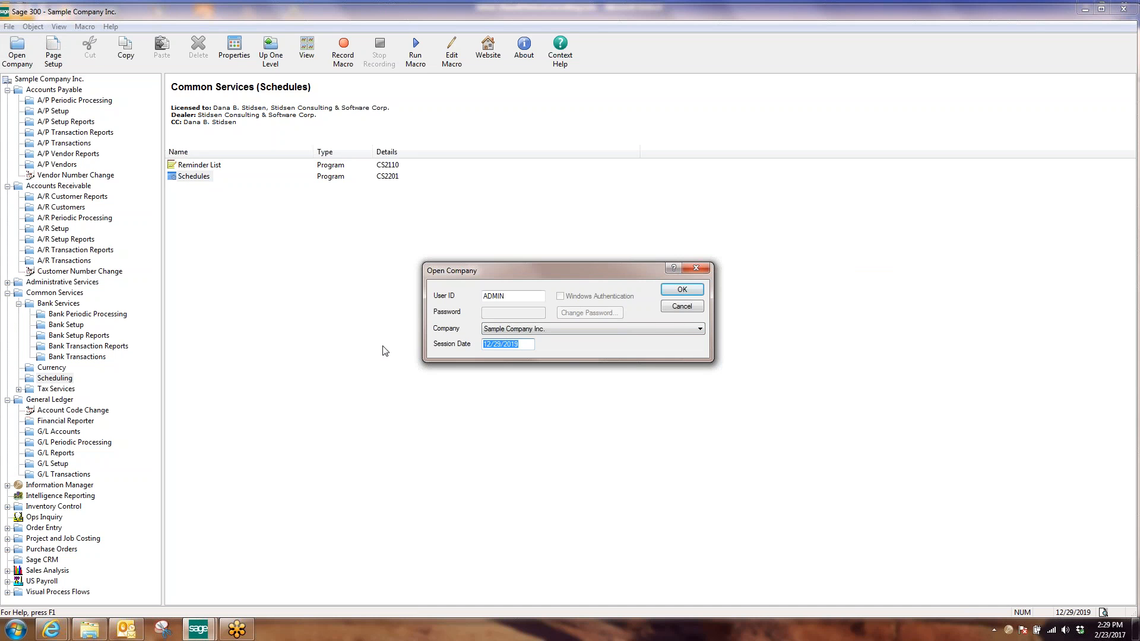
pyautogui.write('01')
pyautogui.write('04')
pyautogui.write('20')
pyautogui.write('20')
pyautogui.click(677, 289)
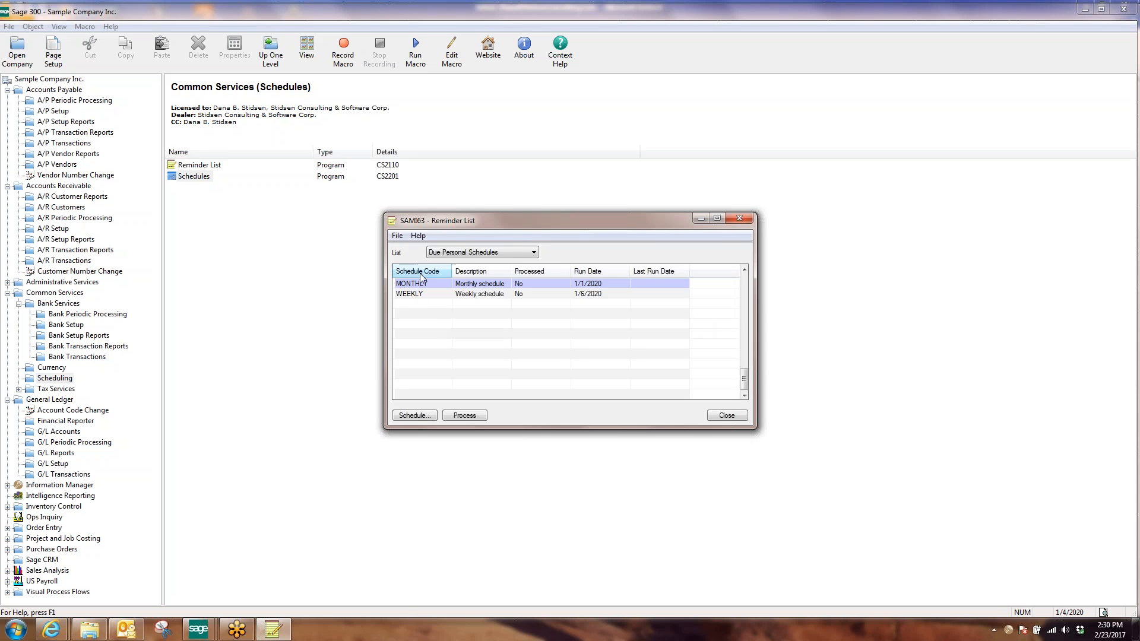
pyautogui.click(596, 294)
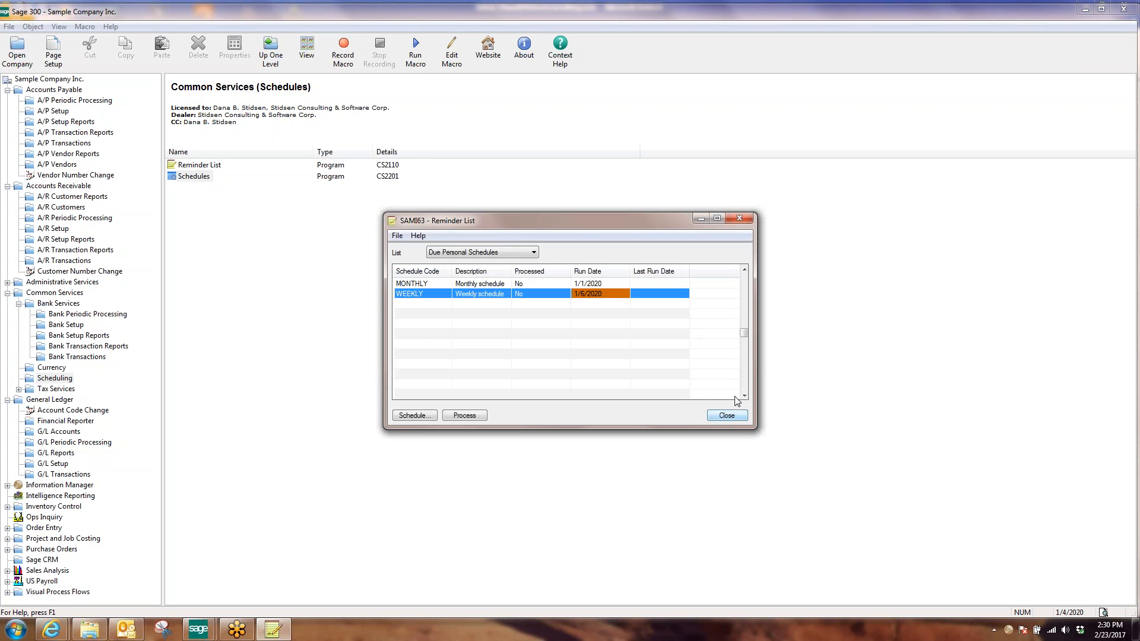
pyautogui.click(740, 418)
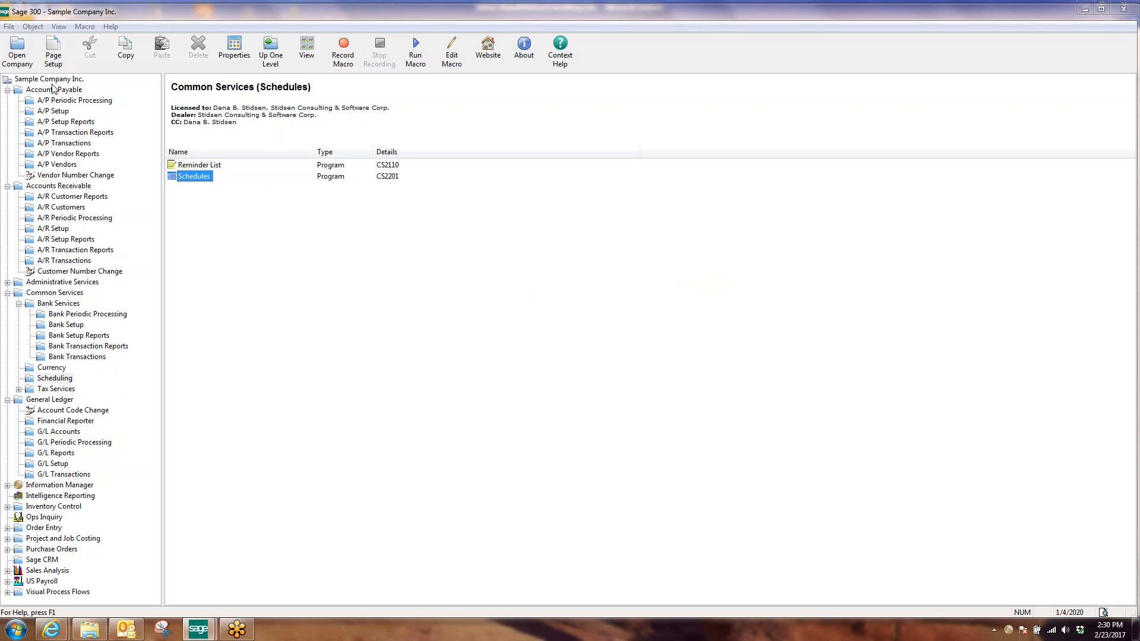
# - Open A/P Recurring Payables and load the WAREHOUSE recurring payable, Rent For Warehouse
pyautogui.click(66, 165)
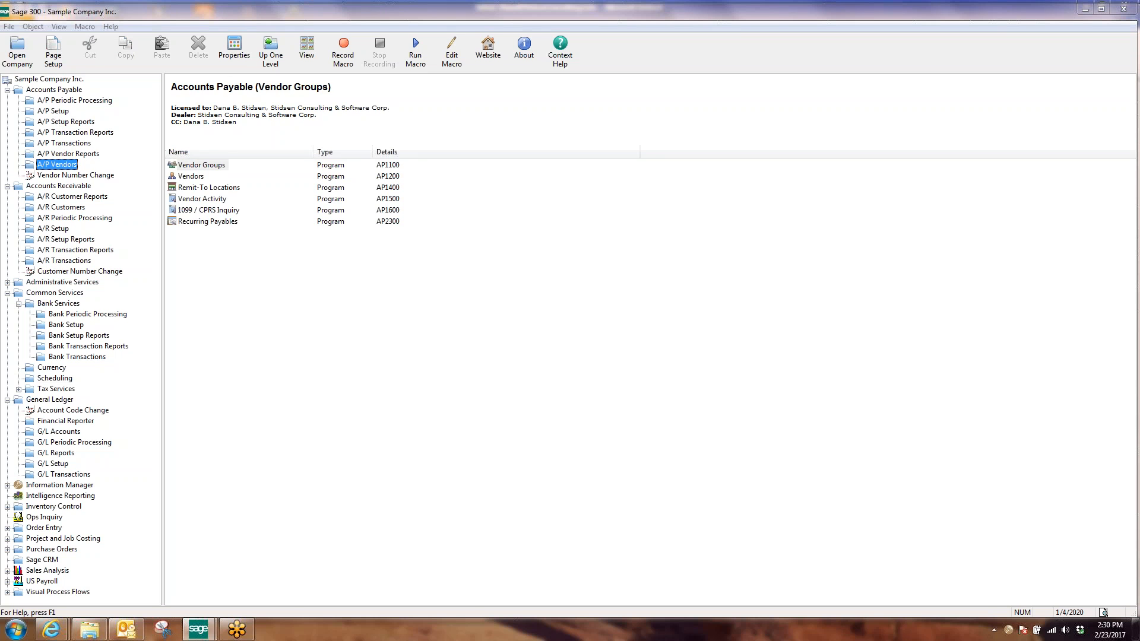
pyautogui.click(218, 225)
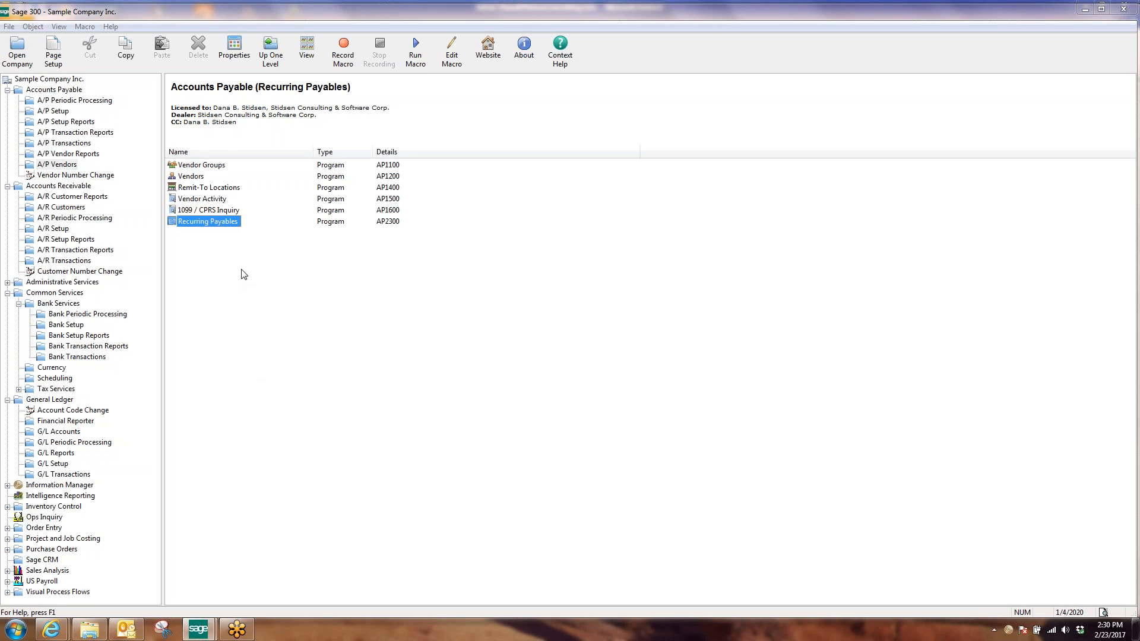
pyautogui.doubleClick(239, 229)
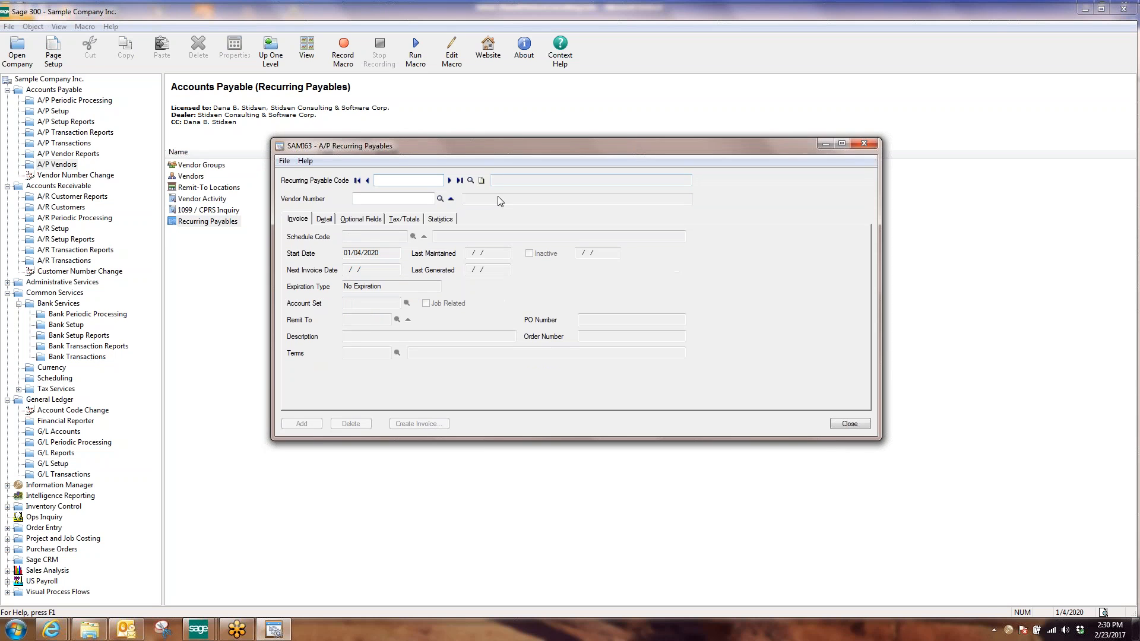
pyautogui.click(470, 180)
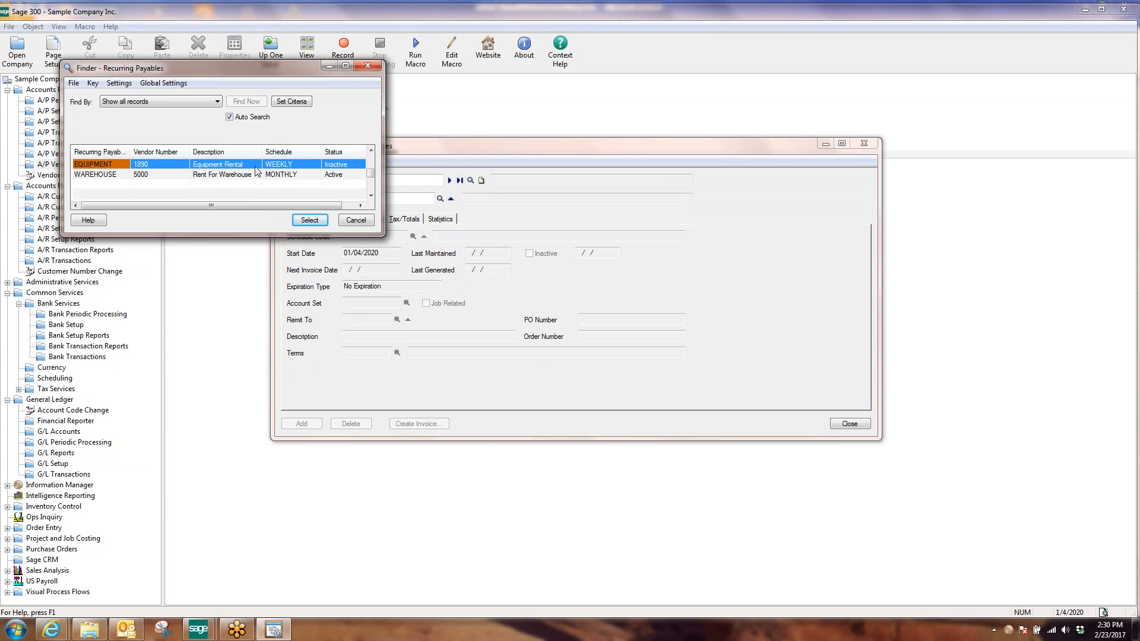
pyautogui.click(199, 179)
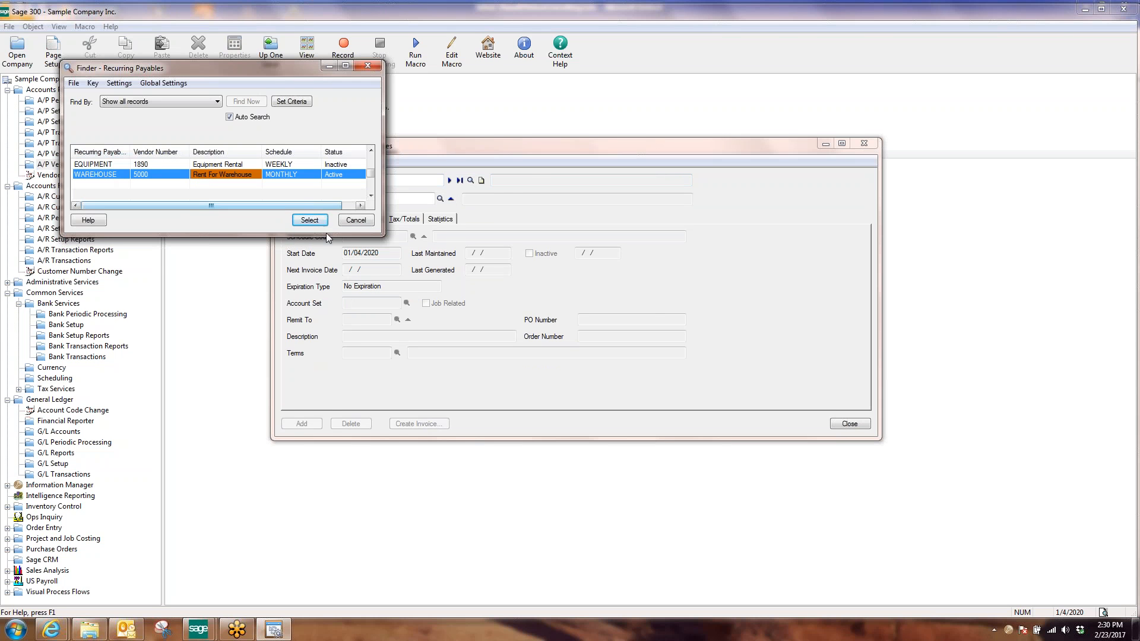
pyautogui.click(318, 220)
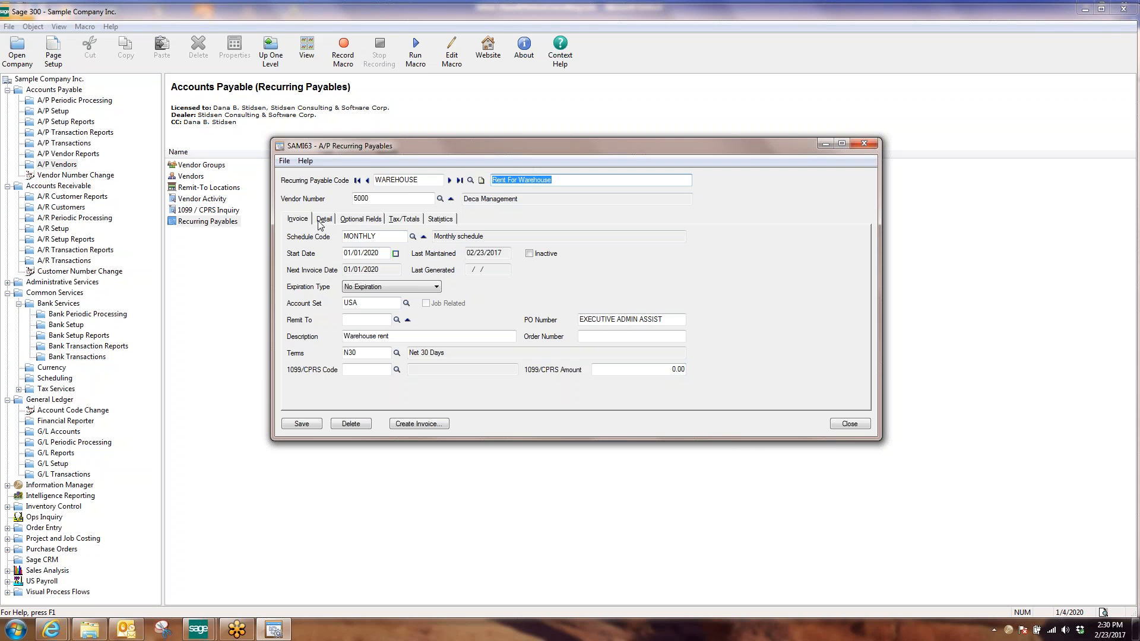
# - Review the WAREHOUSE payable's vendor, schedule code, start date, expiration type options, account set and terms
pyautogui.press('Tab')
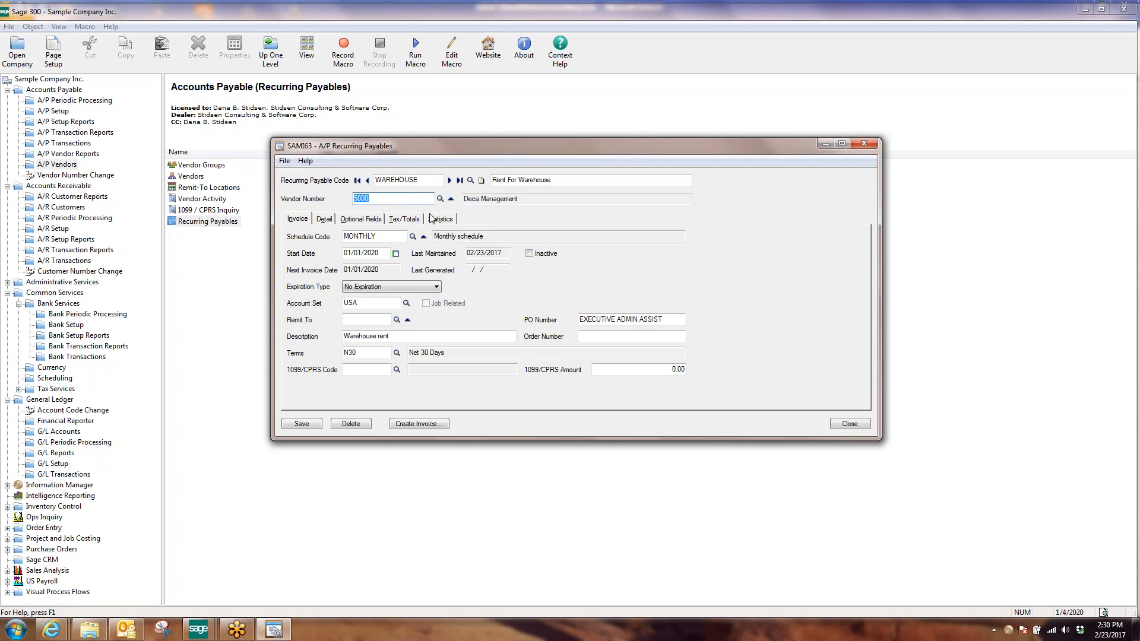
pyautogui.press('Tab')
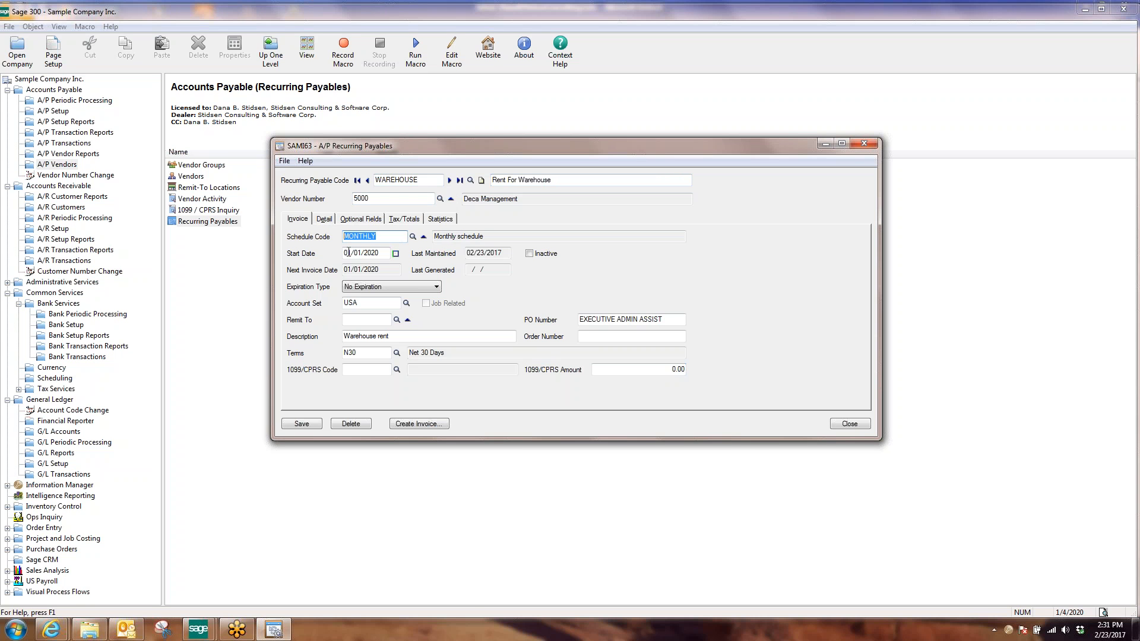
pyautogui.press('Tab')
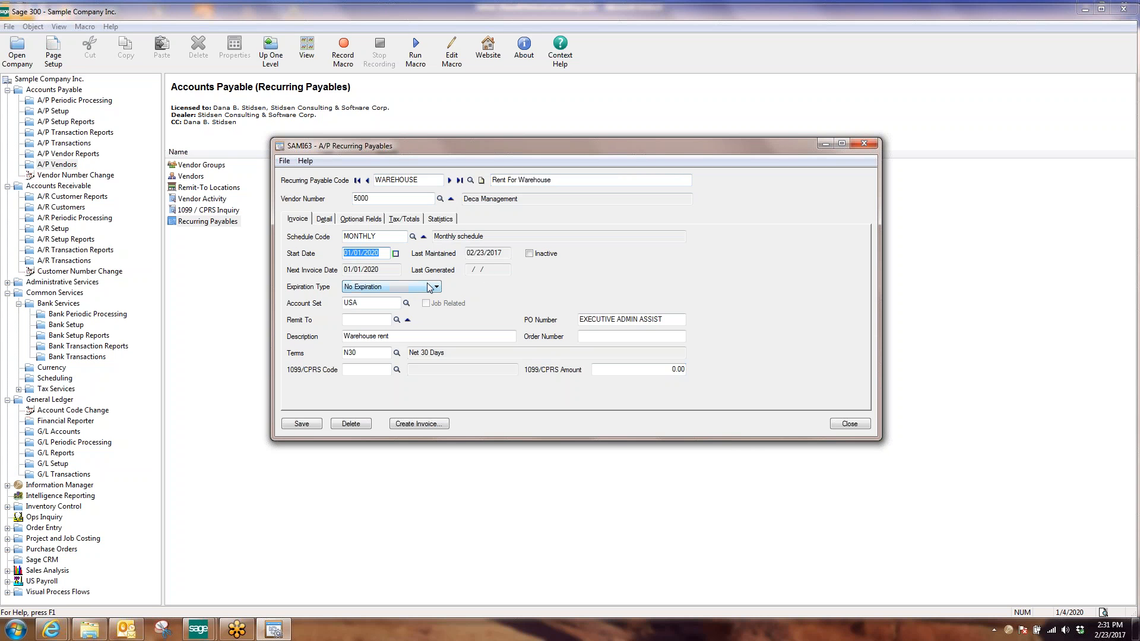
pyautogui.click(435, 288)
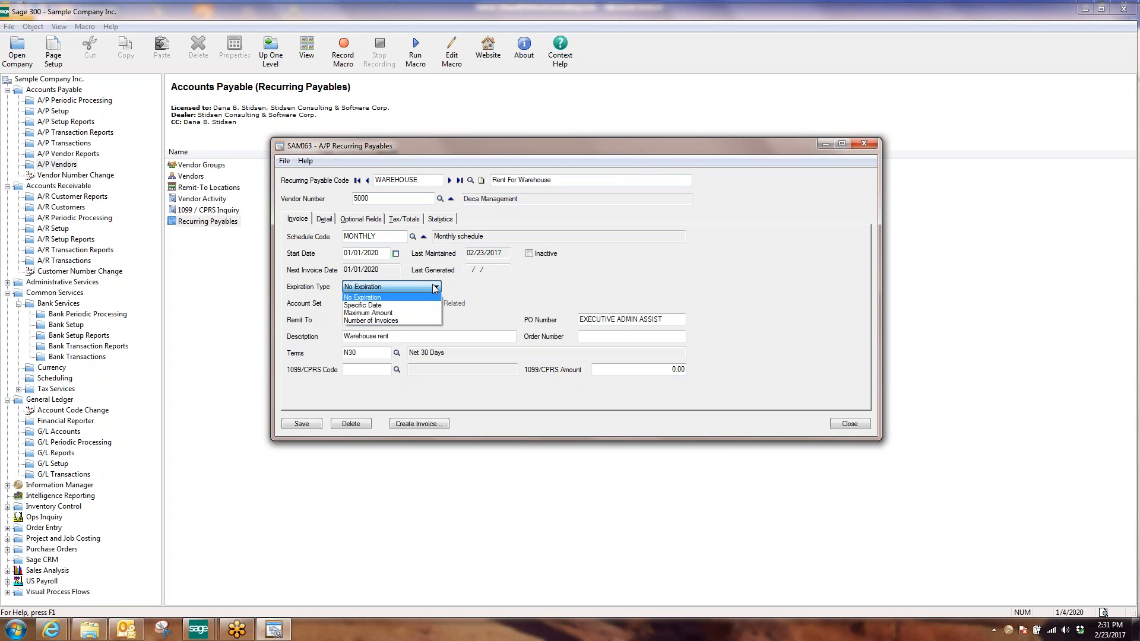
pyautogui.click(436, 288)
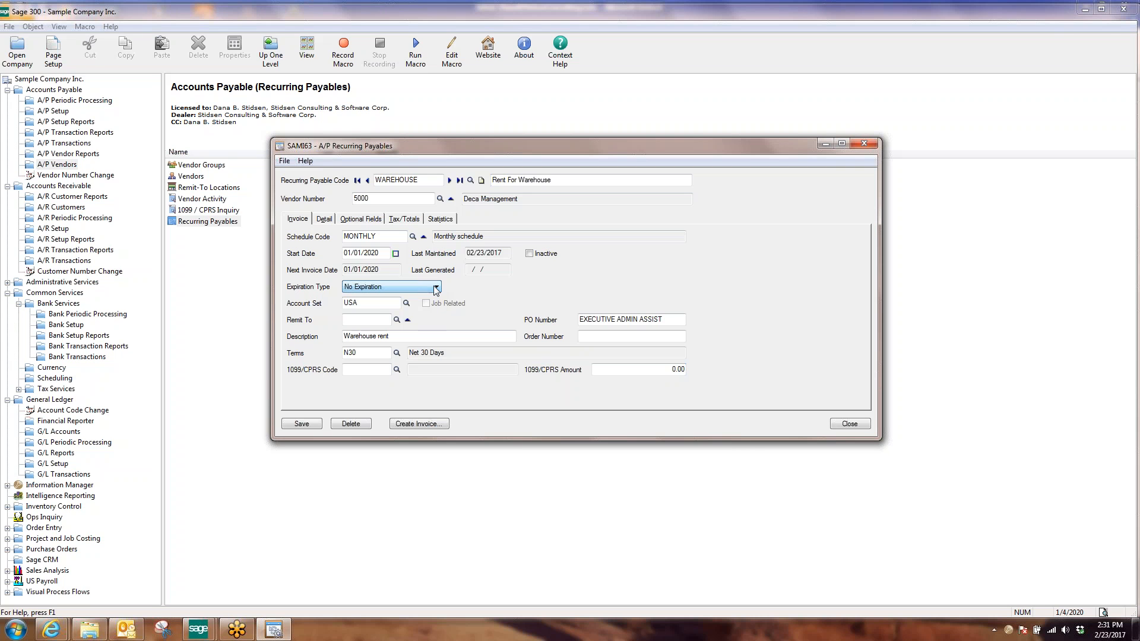
pyautogui.doubleClick(379, 303)
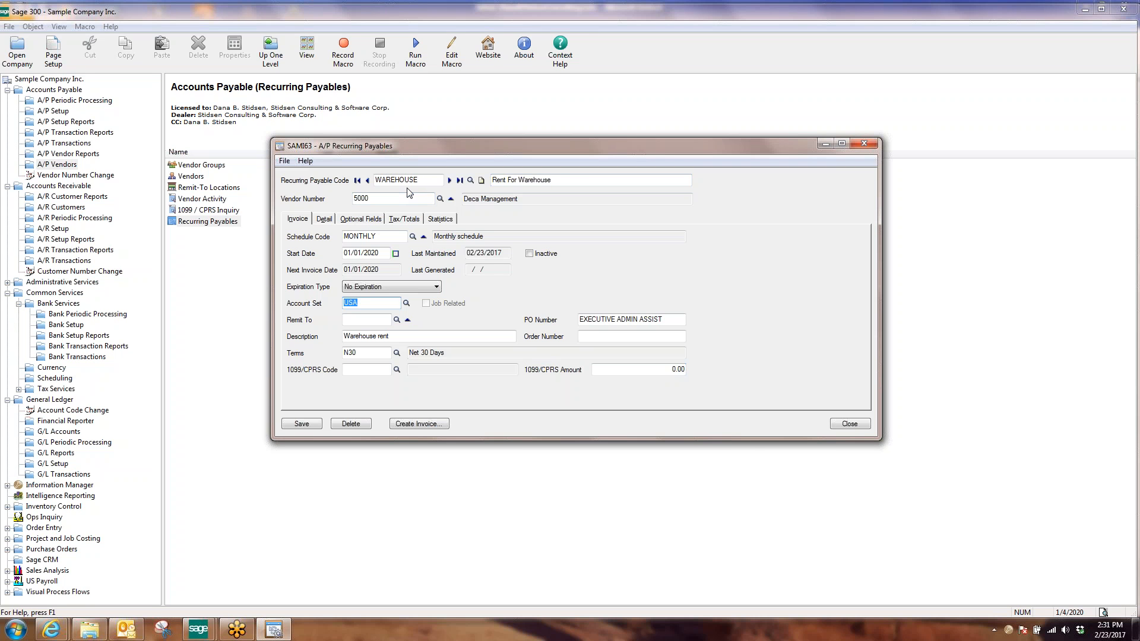
pyautogui.click(366, 353)
# - Examine the WAREHOUSE payable's RENT distribution line, including its description, G/L account and amount
pyautogui.click(325, 219)
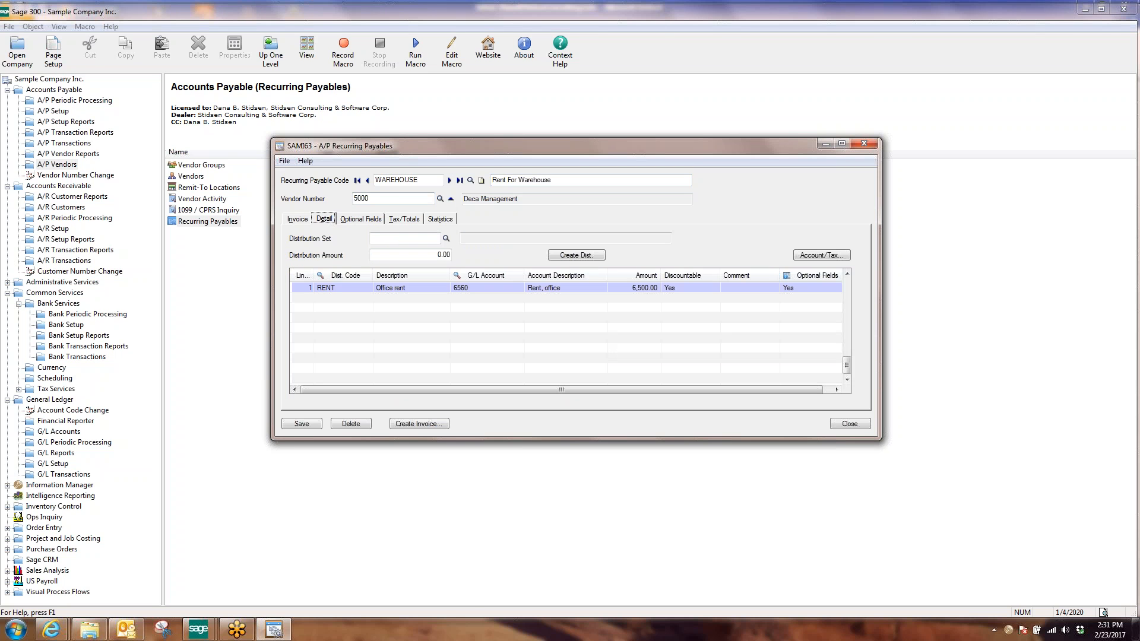
pyautogui.click(344, 287)
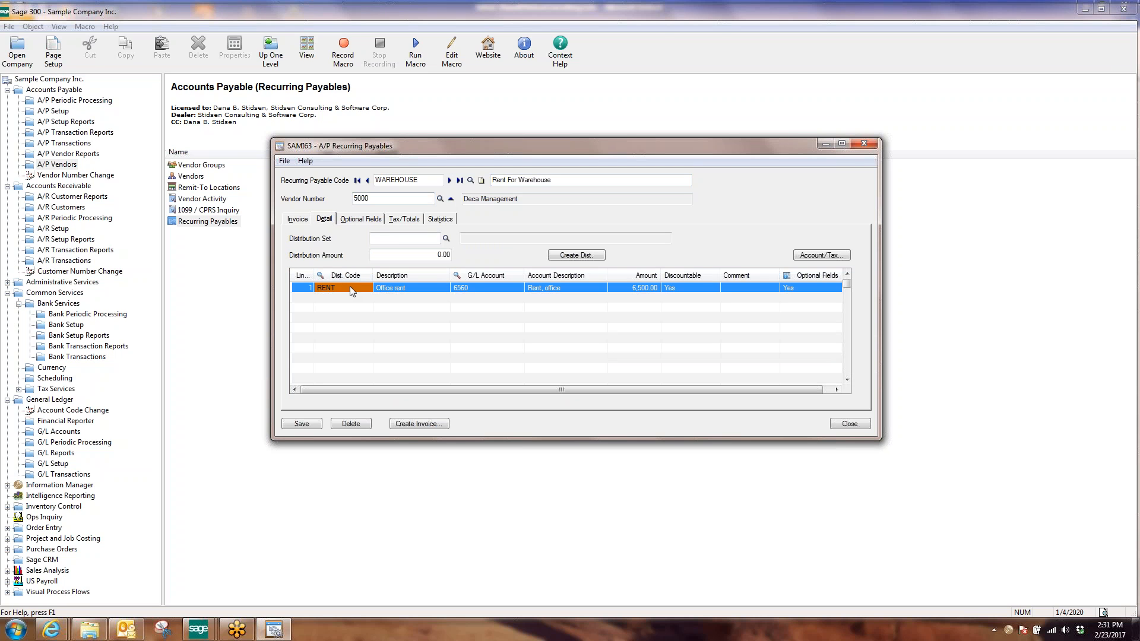
pyautogui.click(396, 291)
pyautogui.click(473, 287)
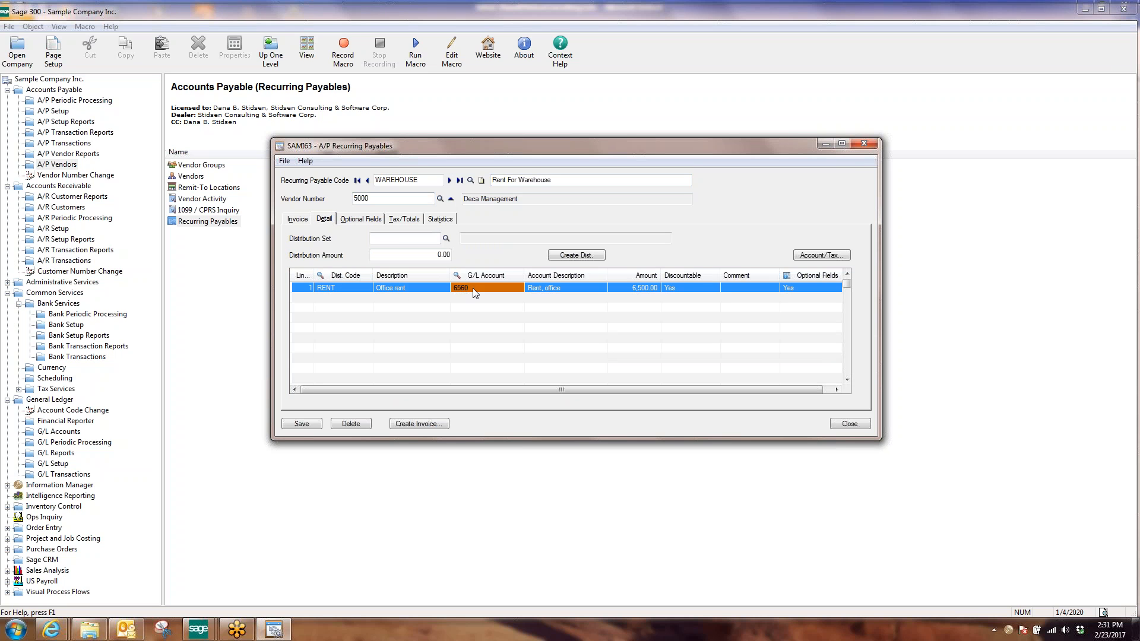
pyautogui.click(639, 291)
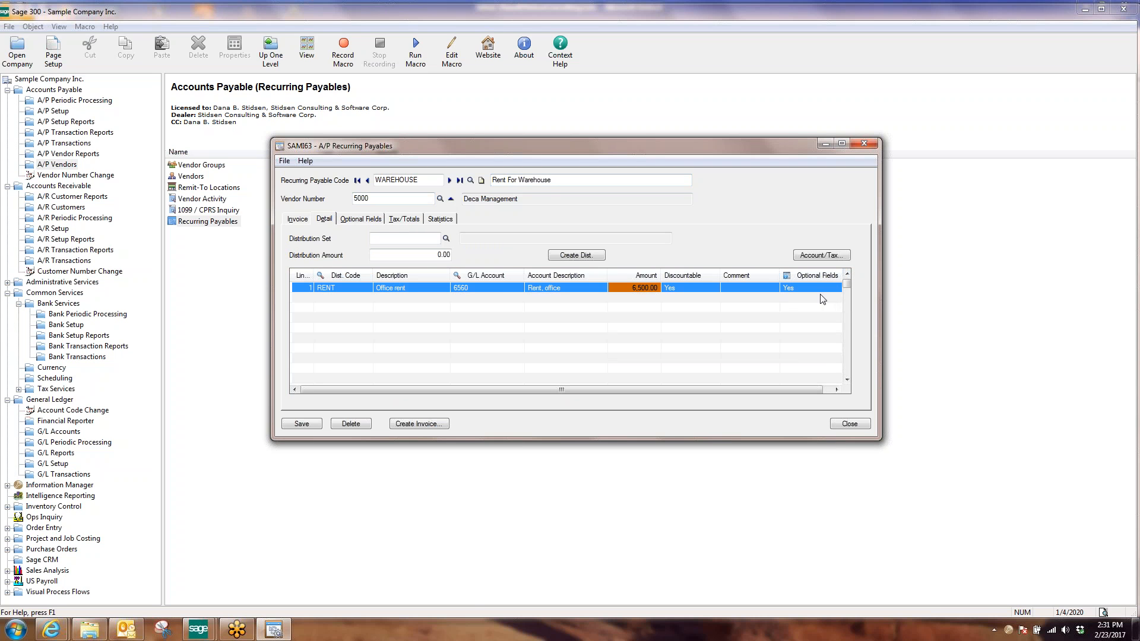
# - Review the WAREHOUSE payable's taxes, totals and invoicing statistics, and return to its invoice settings
pyautogui.click(403, 219)
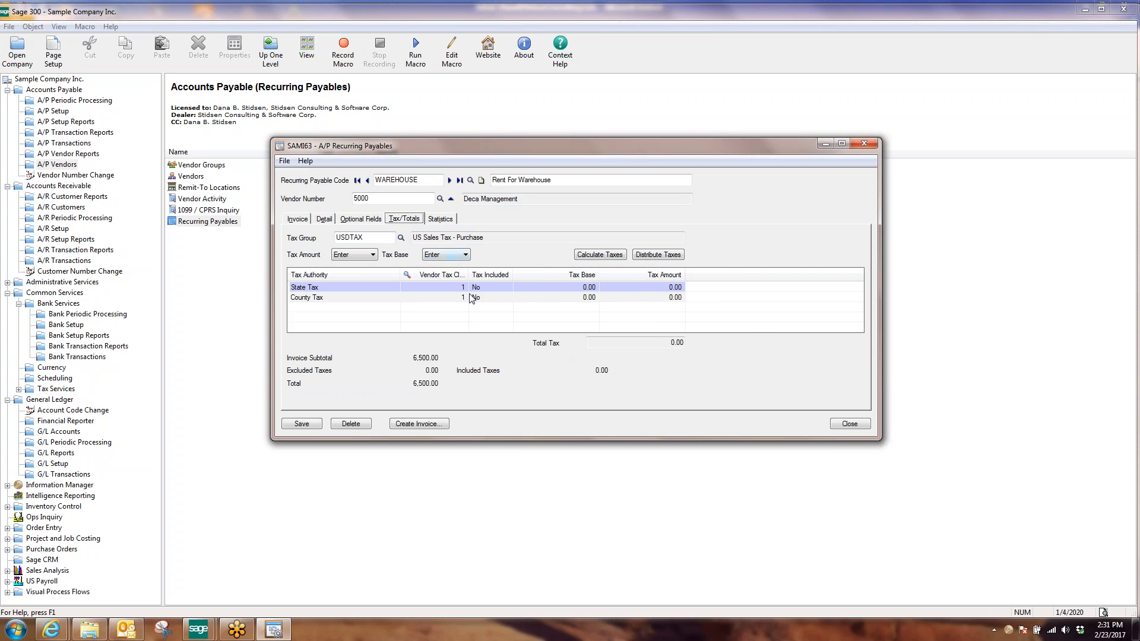
pyautogui.click(447, 224)
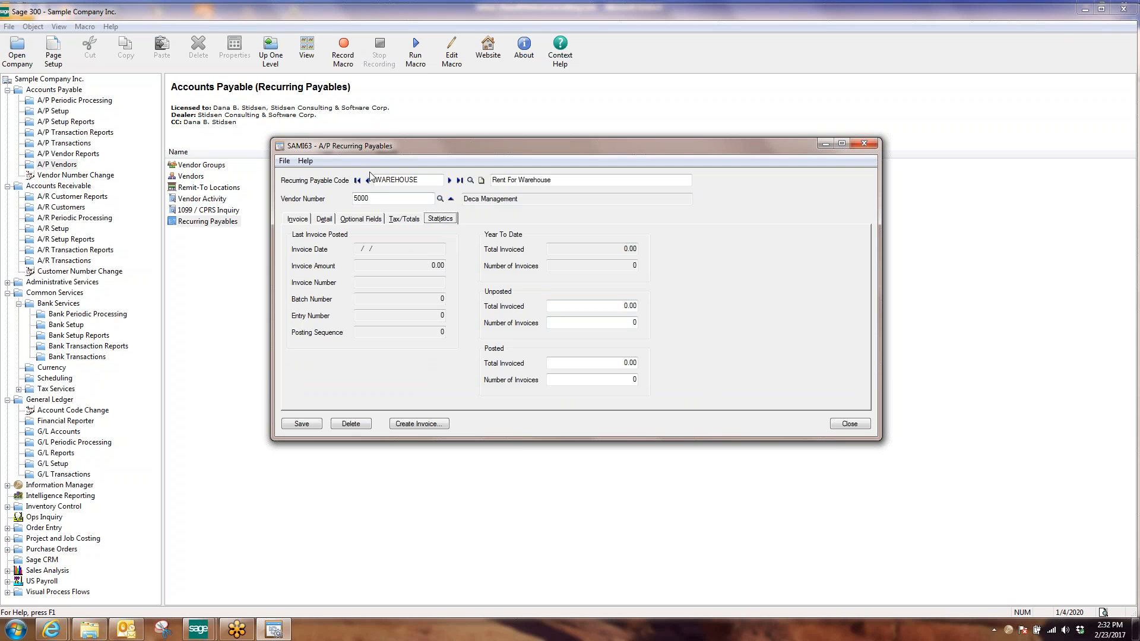
pyautogui.click(298, 220)
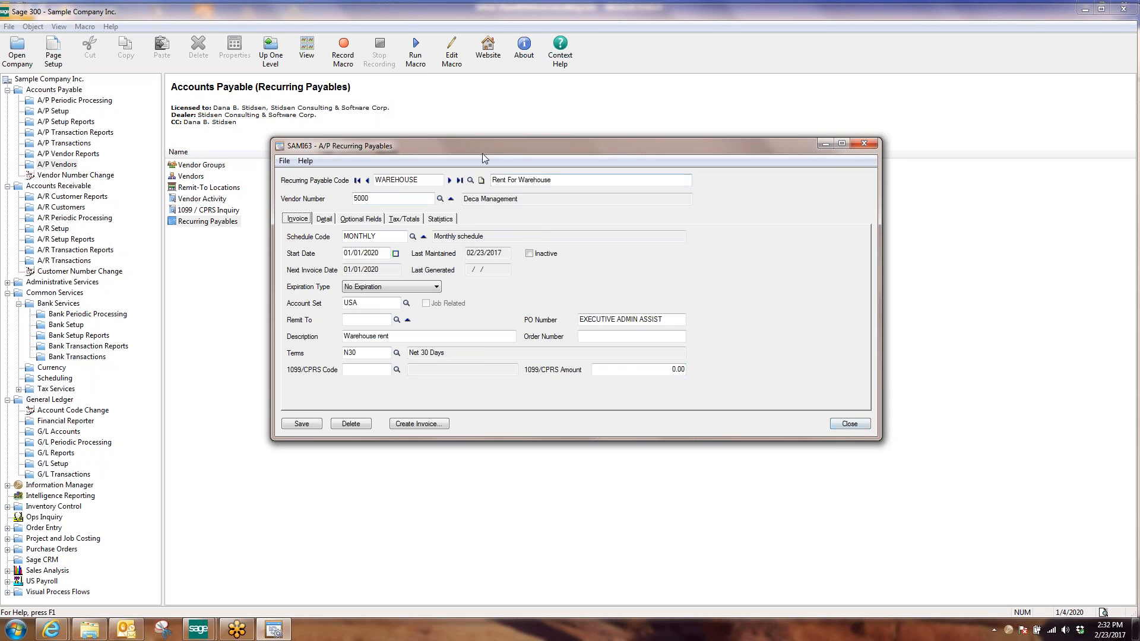
# - Open the A/P Options and bring up the document numbering settings
pyautogui.moveTo(496, 151); pyautogui.dragTo(539, 146)
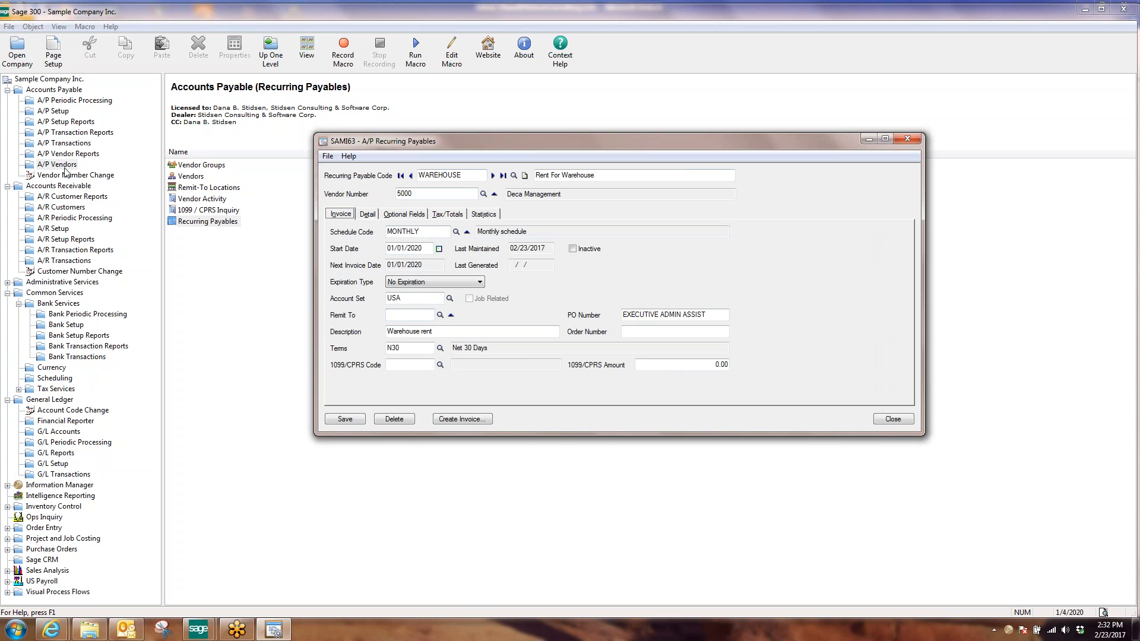
pyautogui.click(46, 113)
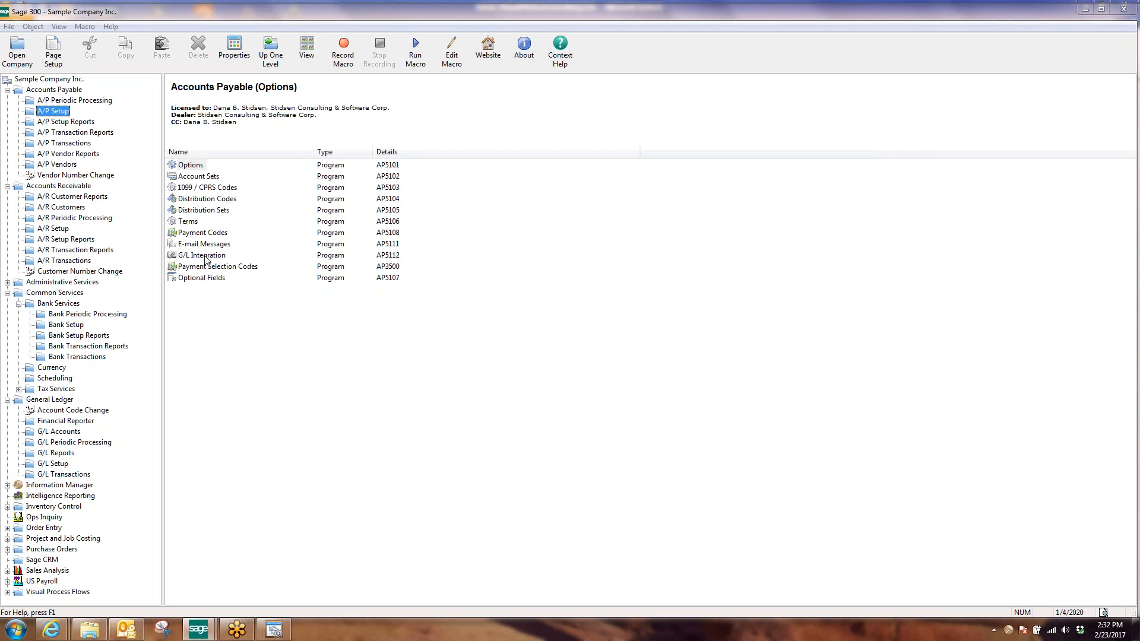
pyautogui.doubleClick(198, 166)
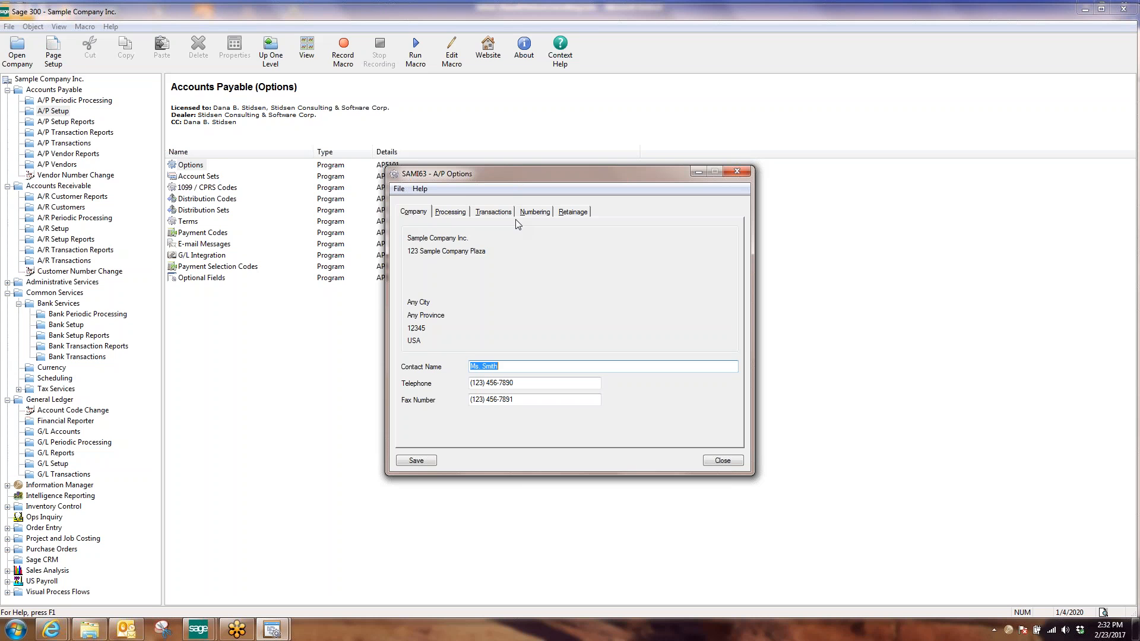
pyautogui.click(533, 212)
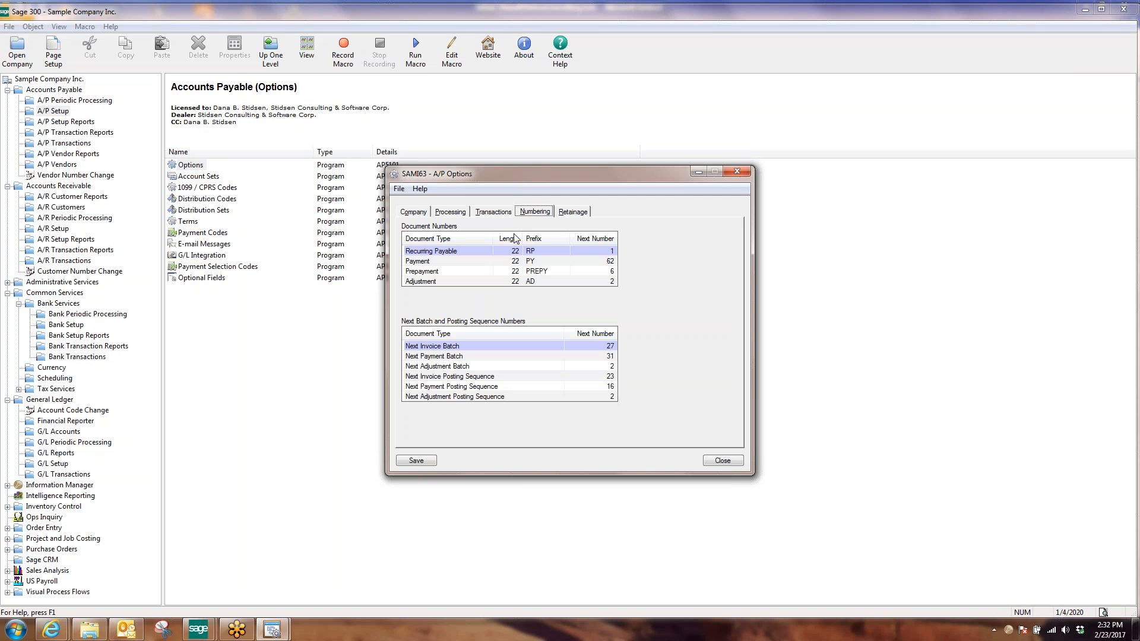
# - Examine the length, prefix and next number for Recurring Payable documents, and close A/P Options and the WAREHOUSE recurring payable
pyautogui.click(420, 259)
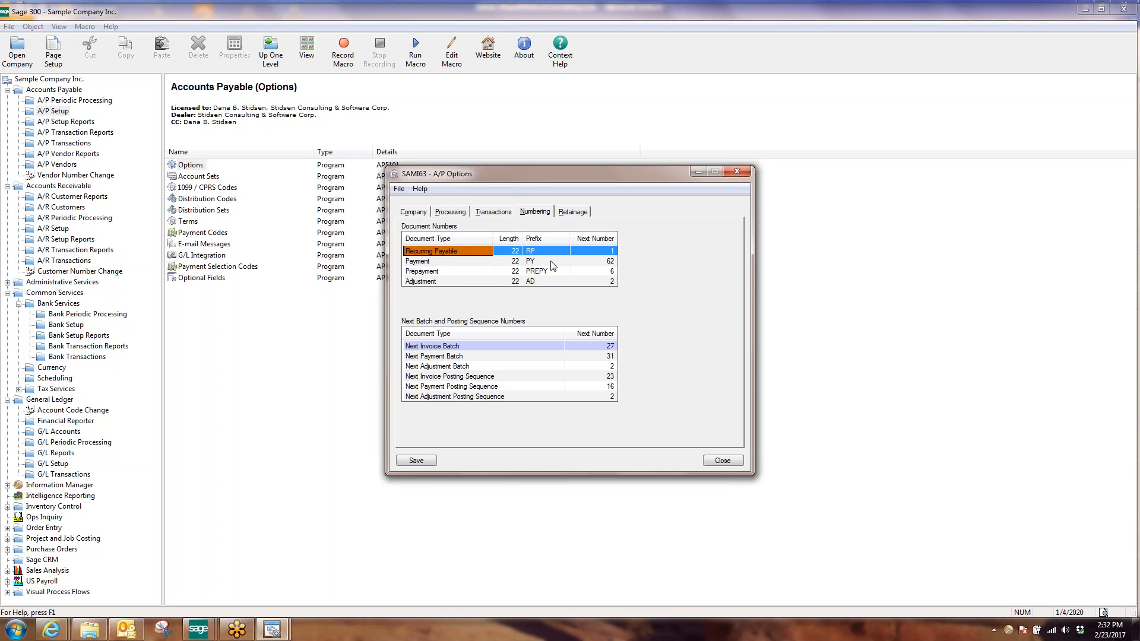
pyautogui.click(514, 251)
pyautogui.click(535, 253)
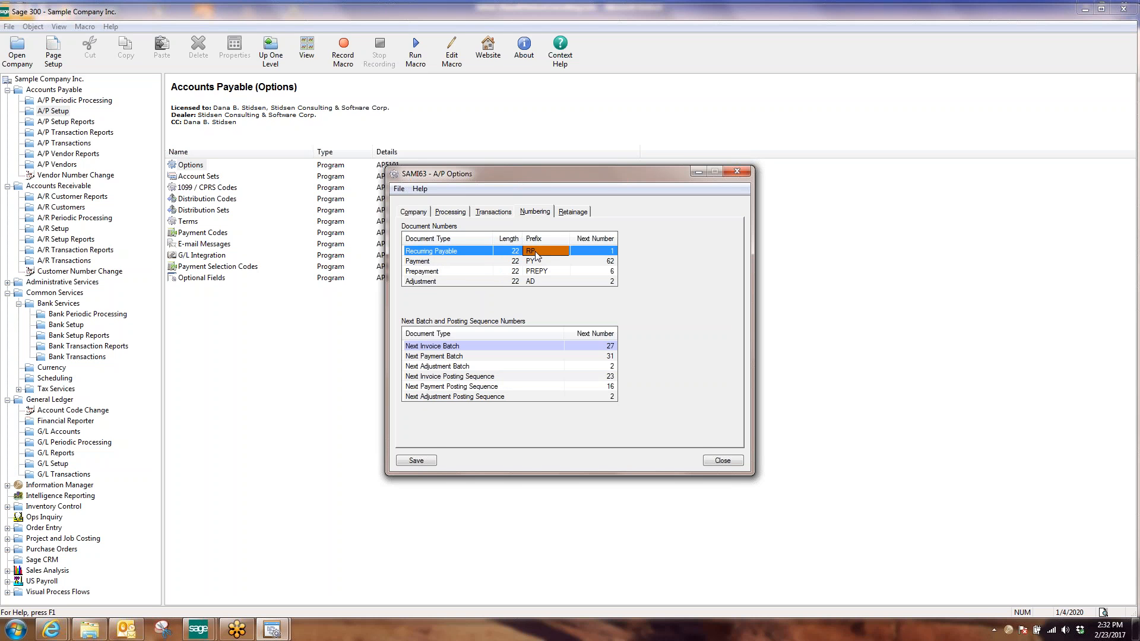
pyautogui.click(585, 252)
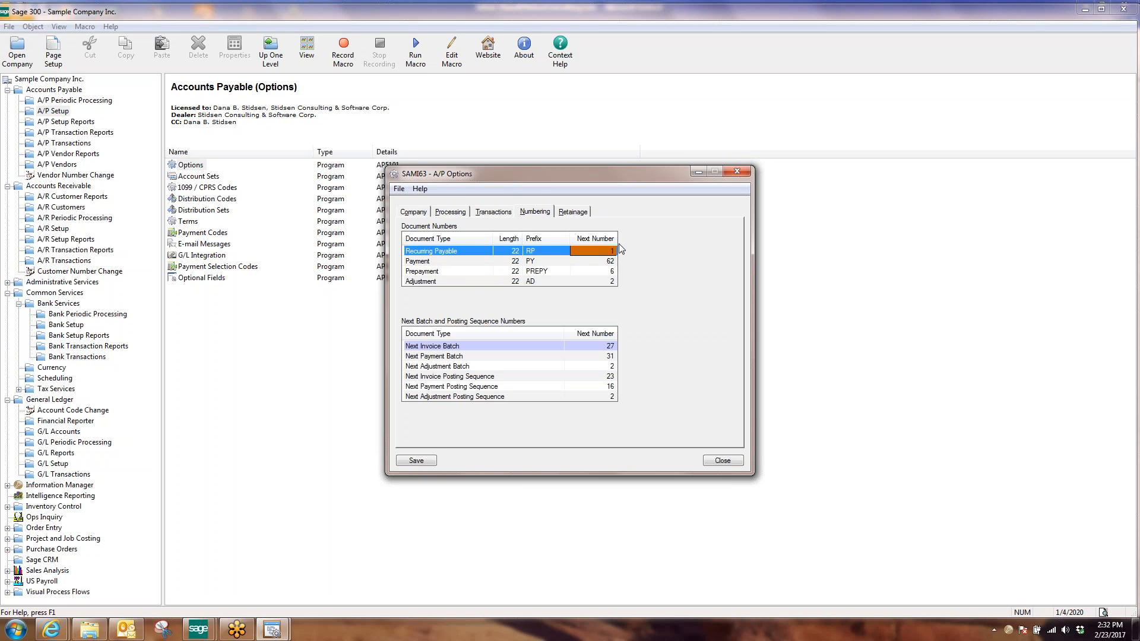
pyautogui.click(544, 253)
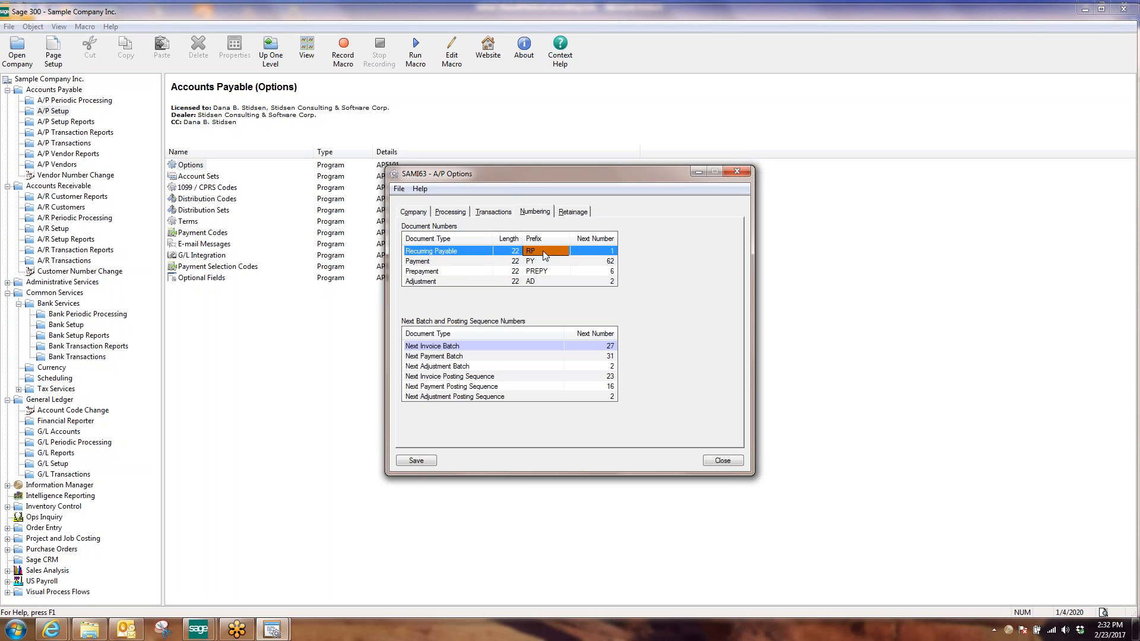
pyautogui.click(598, 251)
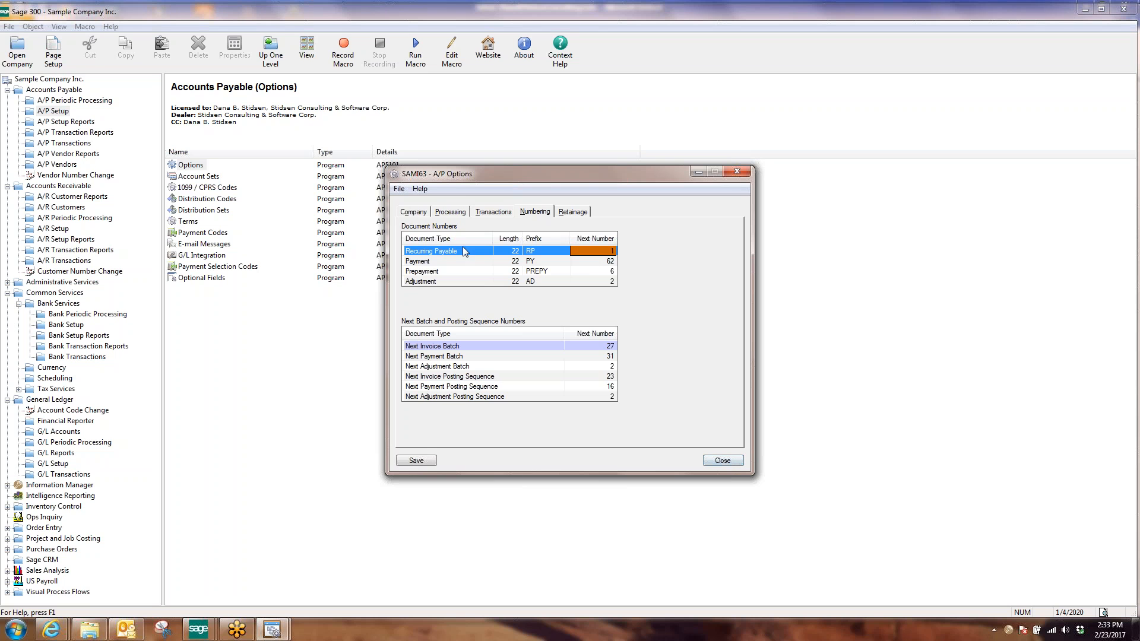
pyautogui.click(733, 463)
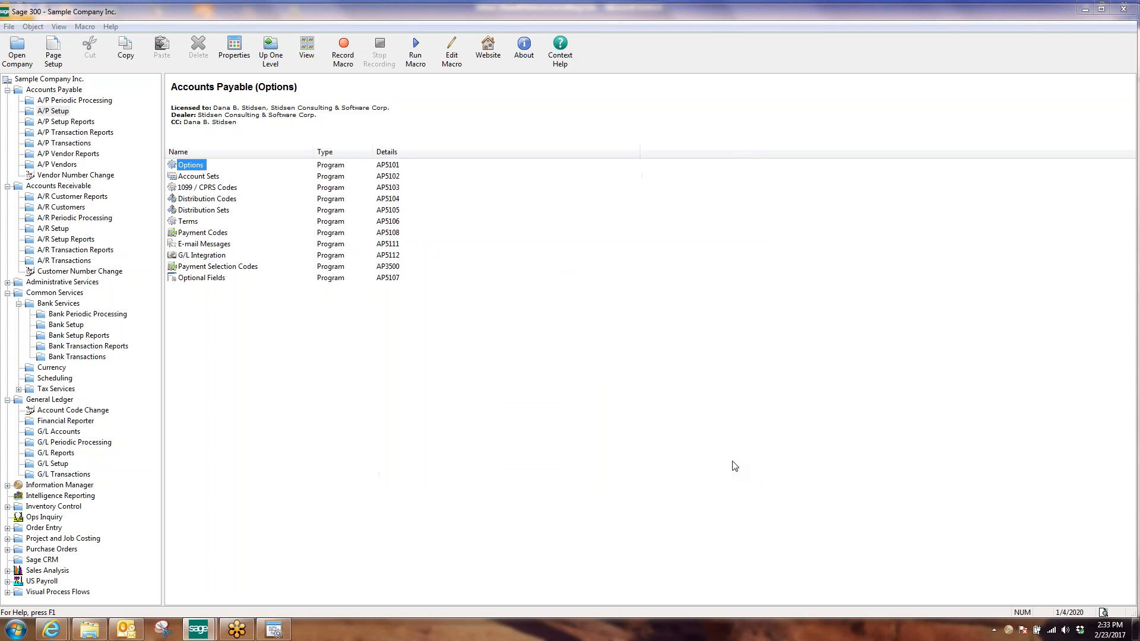
pyautogui.click(286, 636)
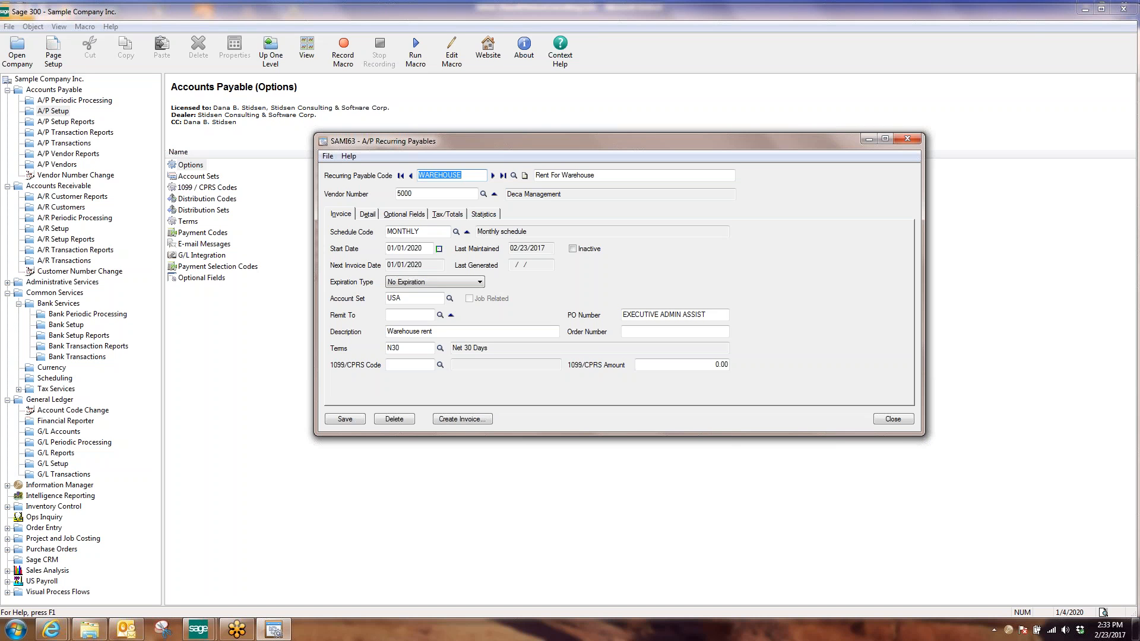
pyautogui.click(893, 419)
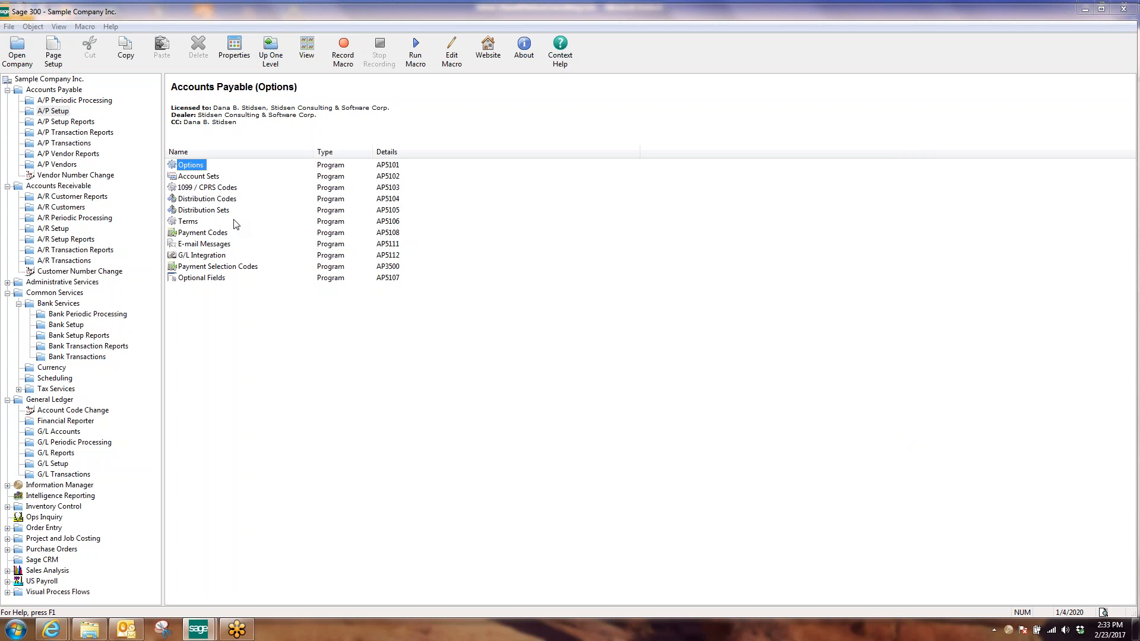
# - Check the Process Recurring Charges setting in the A/R Options processing settings, and close the options
pyautogui.click(55, 231)
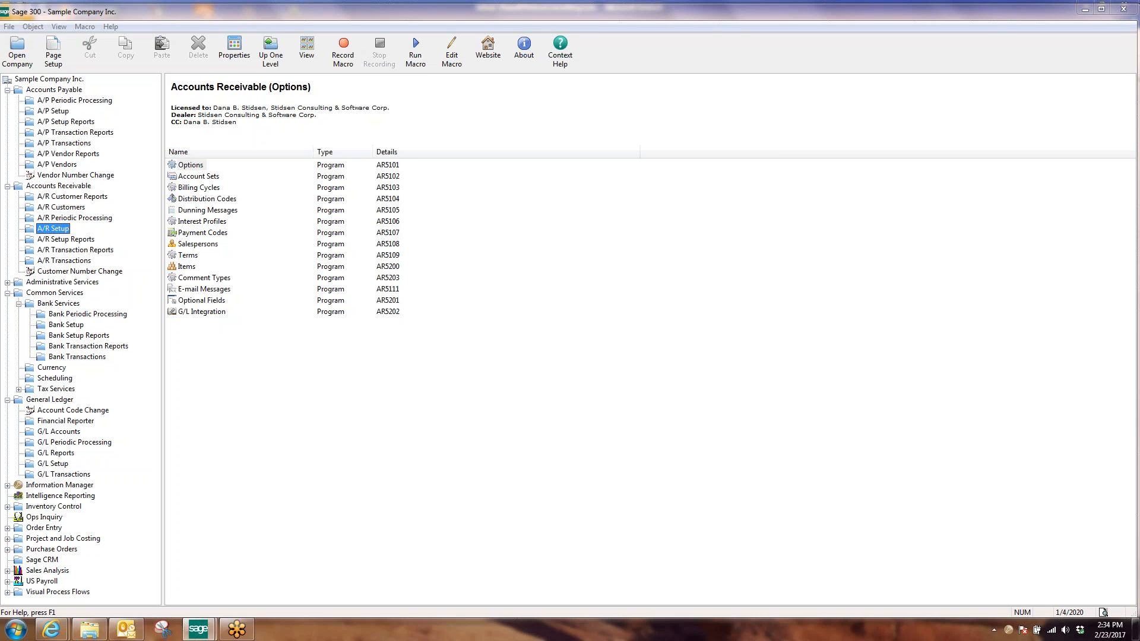
pyautogui.doubleClick(194, 171)
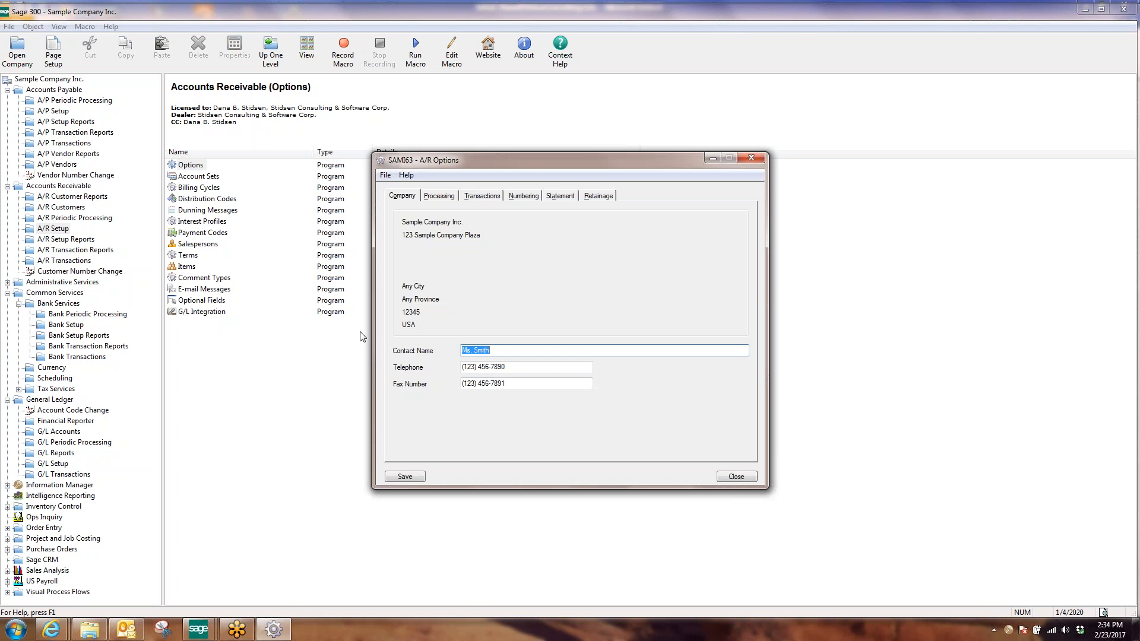
pyautogui.click(440, 196)
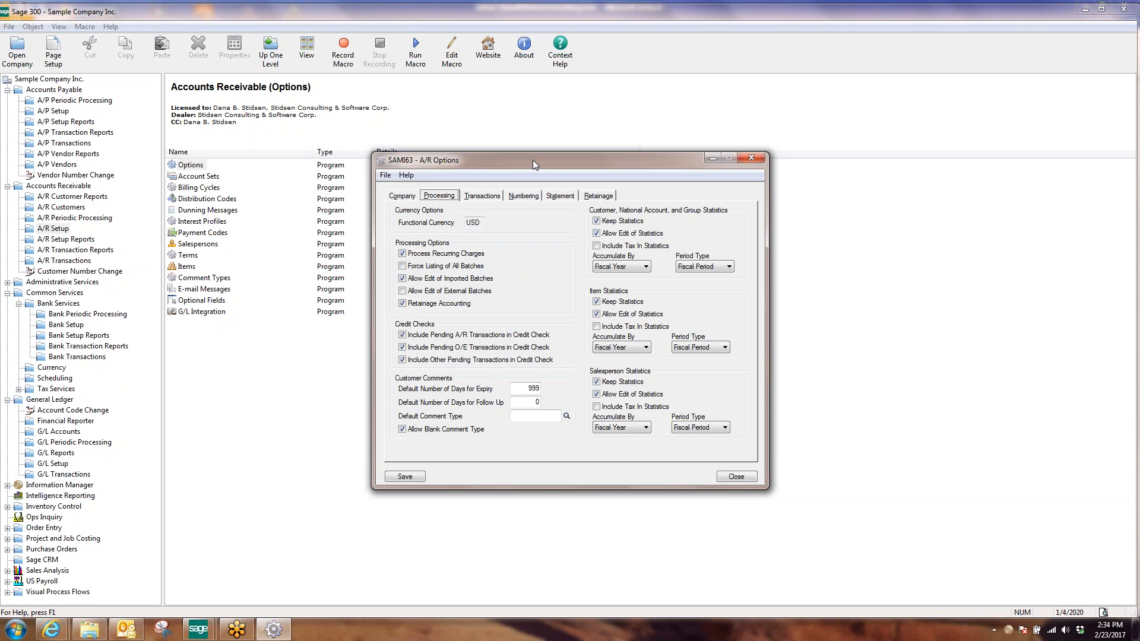
pyautogui.moveTo(533, 159); pyautogui.dragTo(543, 159)
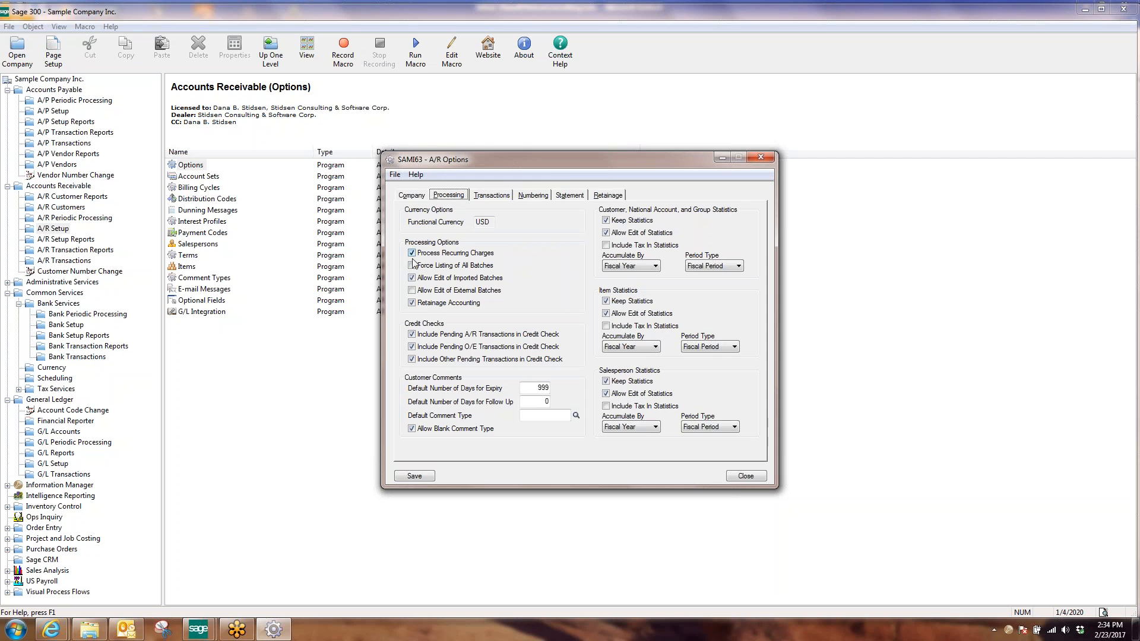
pyautogui.click(745, 477)
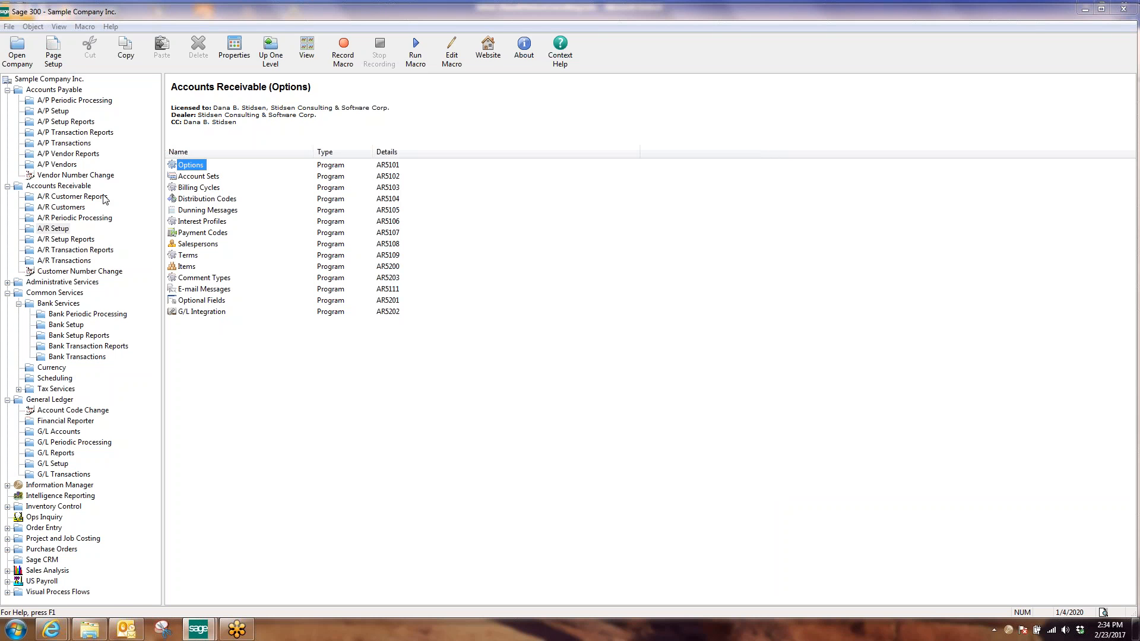
# - Open A/R Recurring Charges and load the ONCALL recurring charge, On call service contract
pyautogui.click(70, 209)
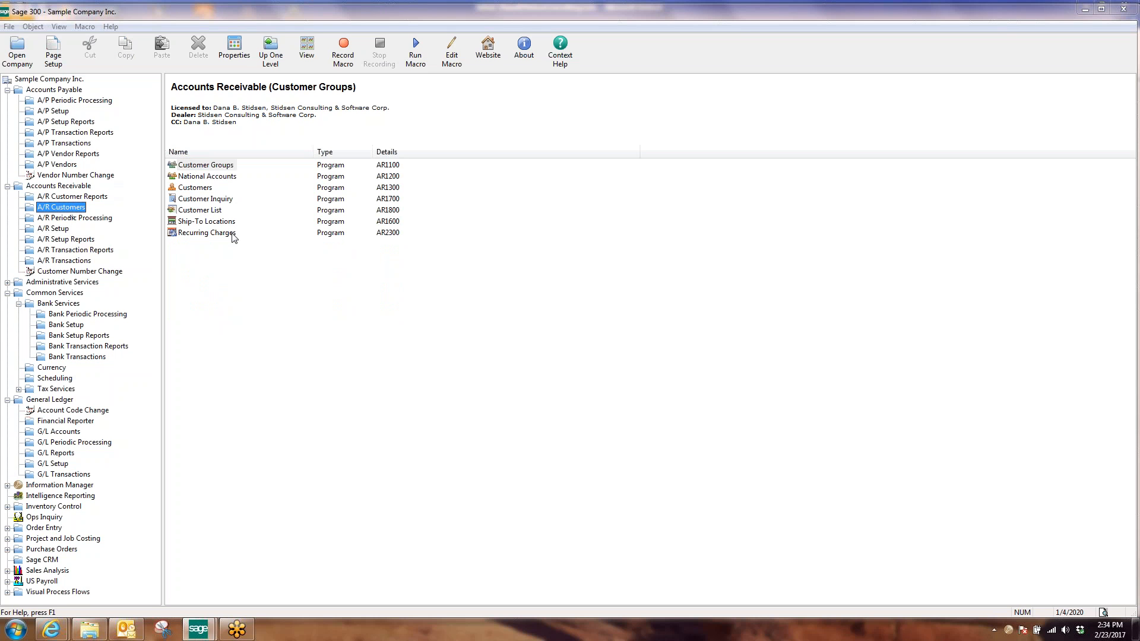
pyautogui.doubleClick(233, 233)
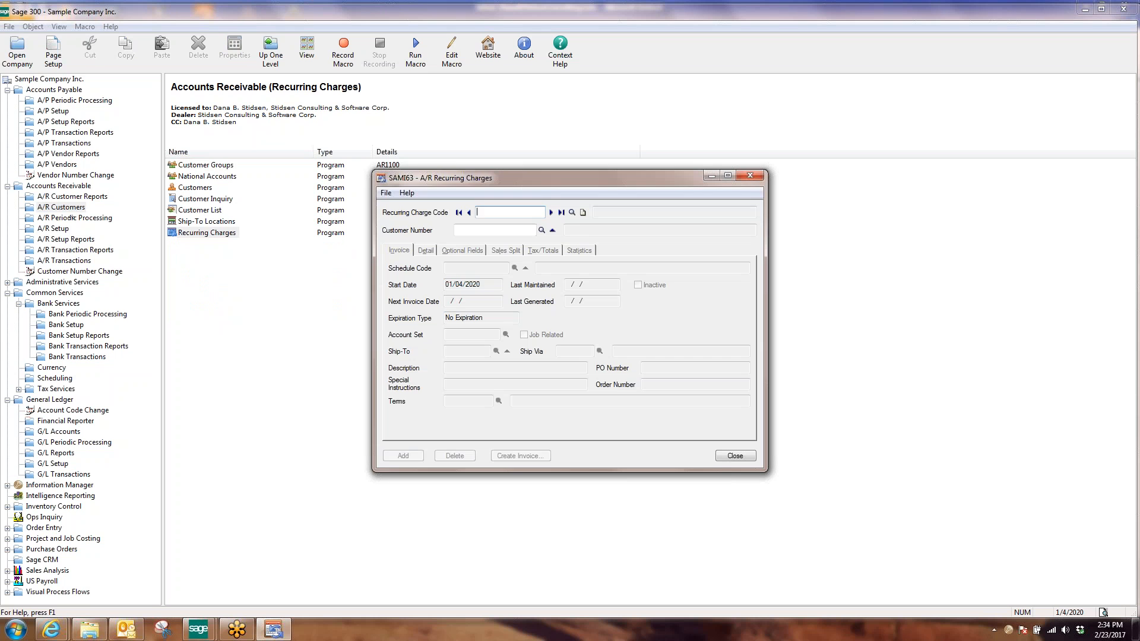
pyautogui.click(572, 212)
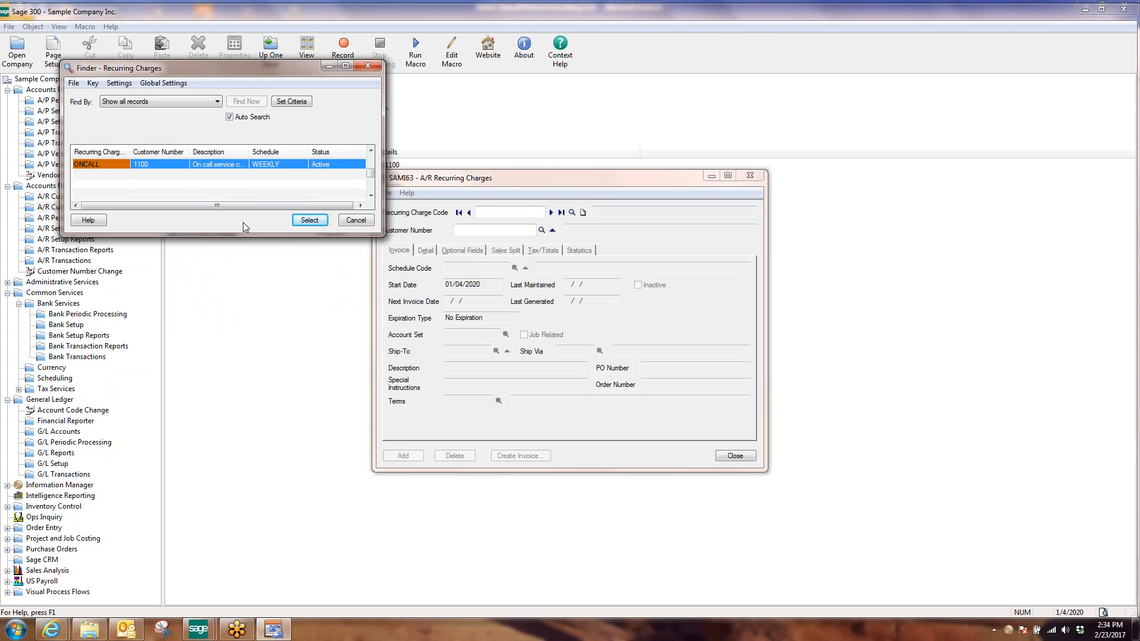
pyautogui.click(307, 220)
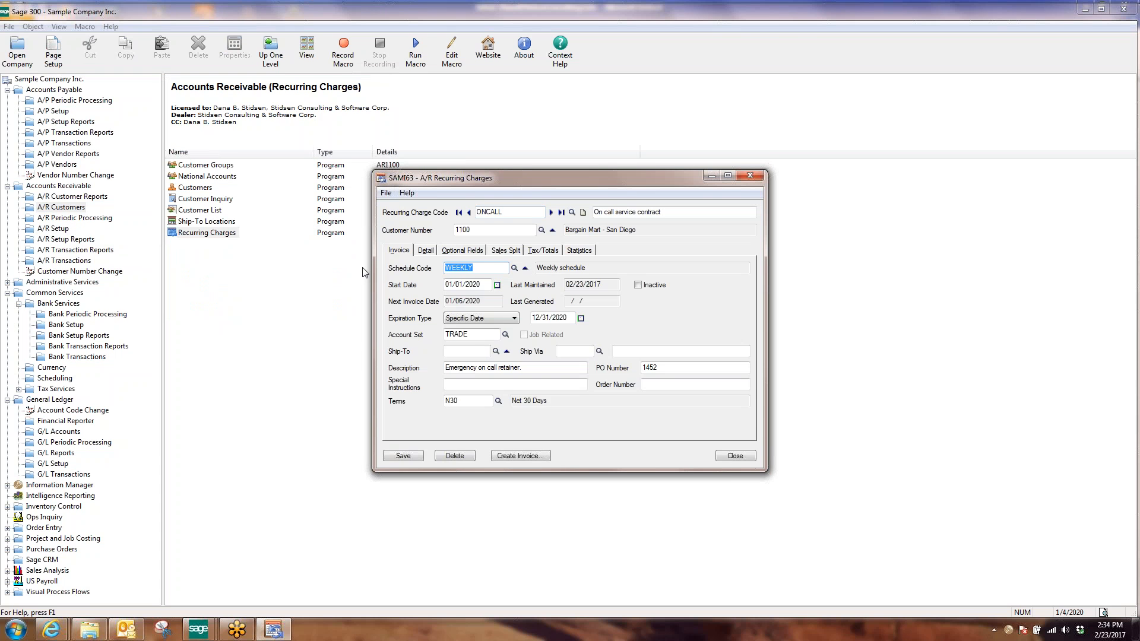
# - Review the ONCALL charge's invoice settings, including the expiration type options and the specific expiration date
pyautogui.moveTo(626, 184); pyautogui.dragTo(634, 181)
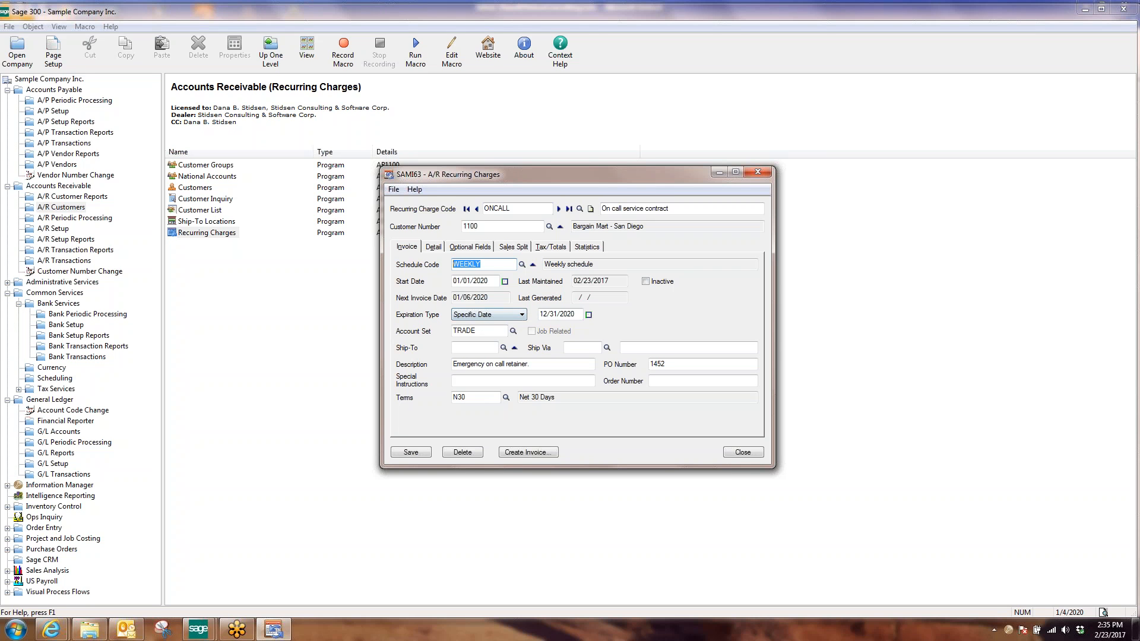
pyautogui.click(580, 314)
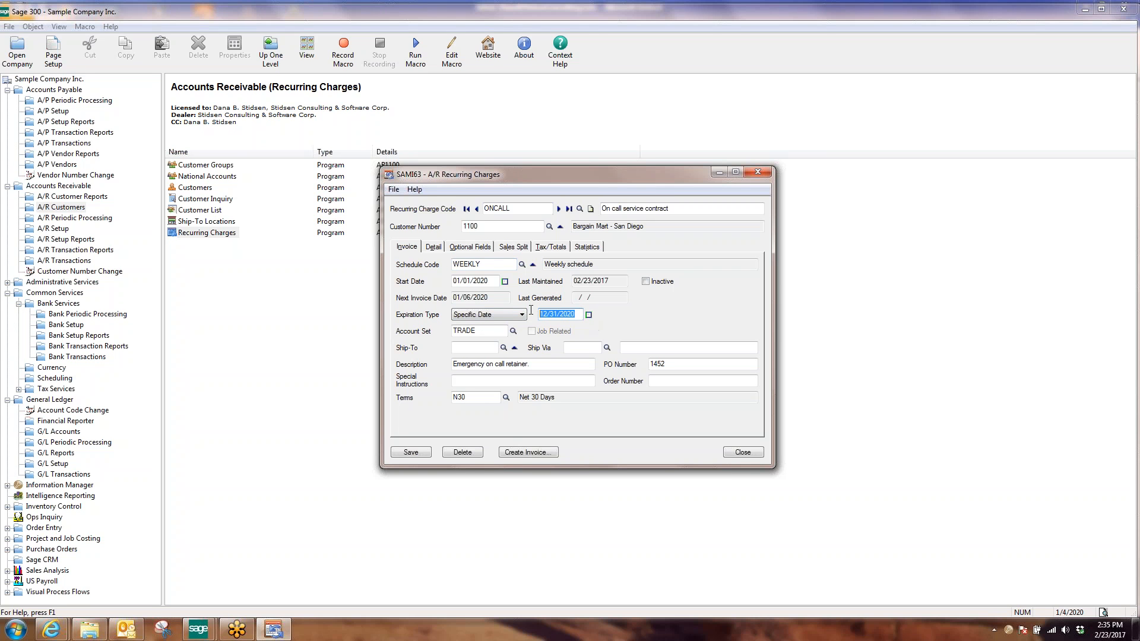
pyautogui.click(522, 314)
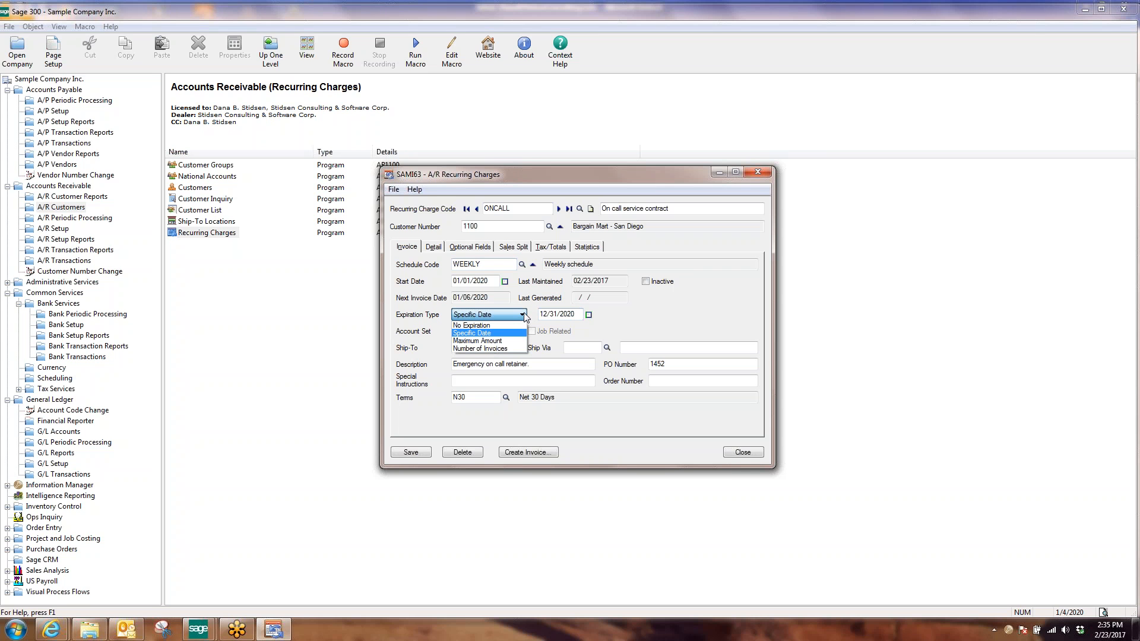
pyautogui.click(486, 334)
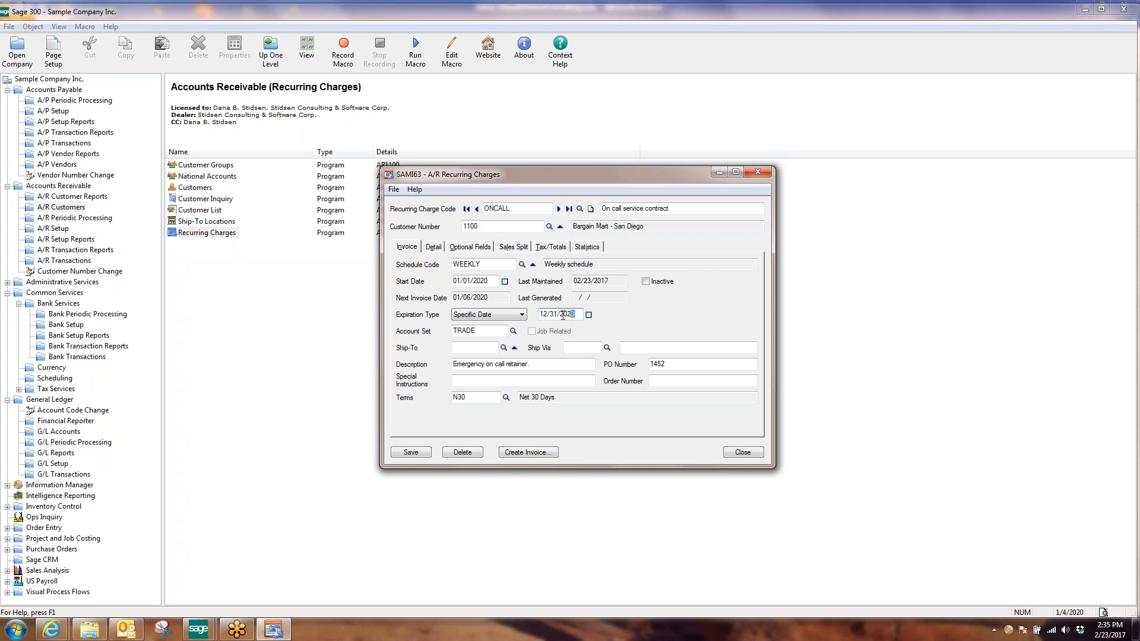
pyautogui.moveTo(576, 314); pyautogui.dragTo(547, 314)
pyautogui.click(487, 350)
# - Widen the ONCALL charge's window and examine its LABOR distribution line, including the revenue account, amount, comment and optional fields
pyautogui.click(434, 247)
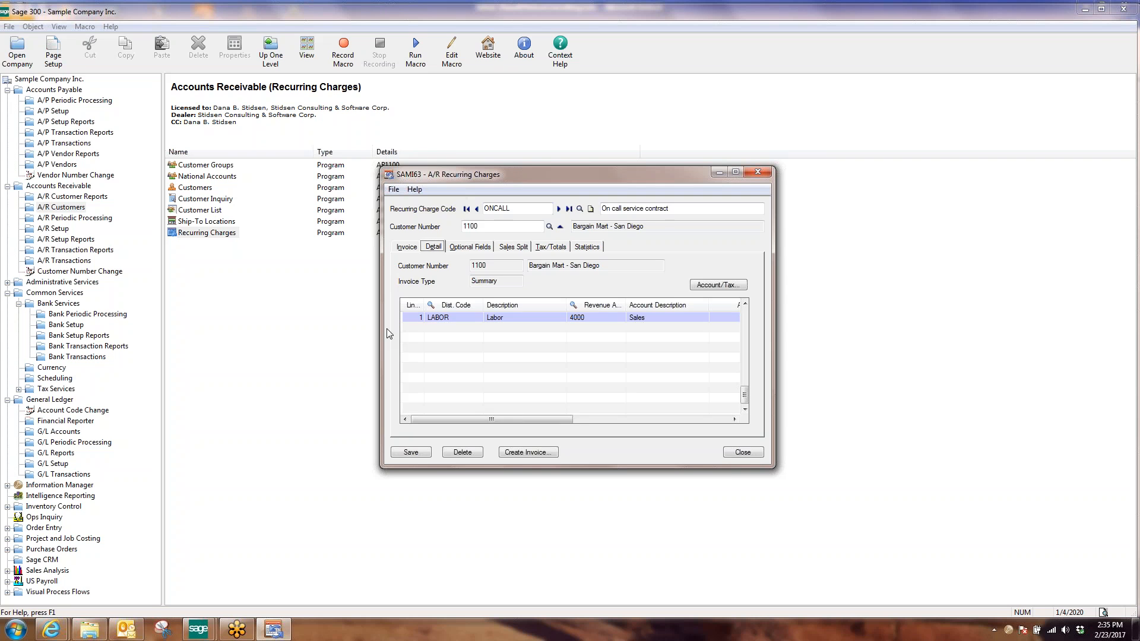
pyautogui.moveTo(381, 329); pyautogui.dragTo(281, 329)
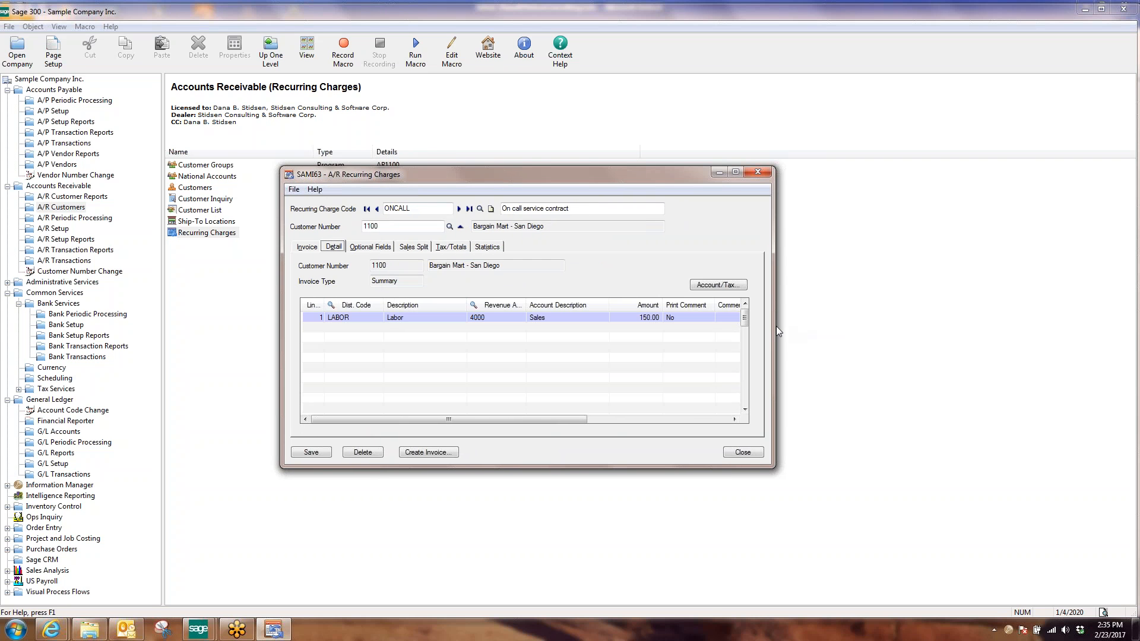
pyautogui.moveTo(775, 326); pyautogui.dragTo(1002, 316)
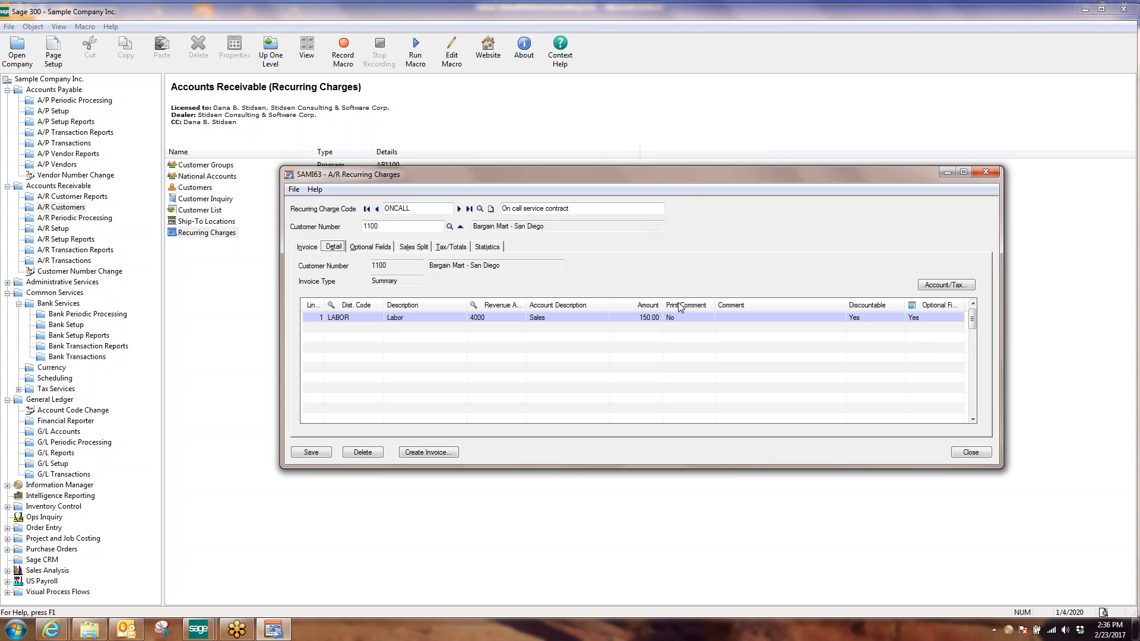
pyautogui.click(366, 317)
pyautogui.click(649, 321)
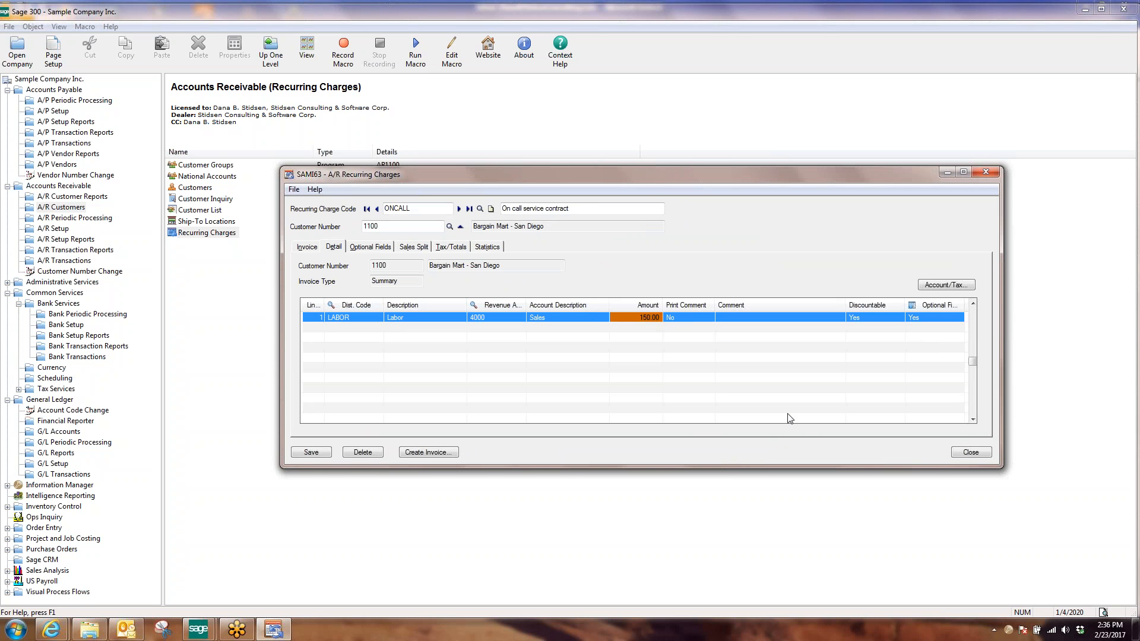
pyautogui.click(483, 317)
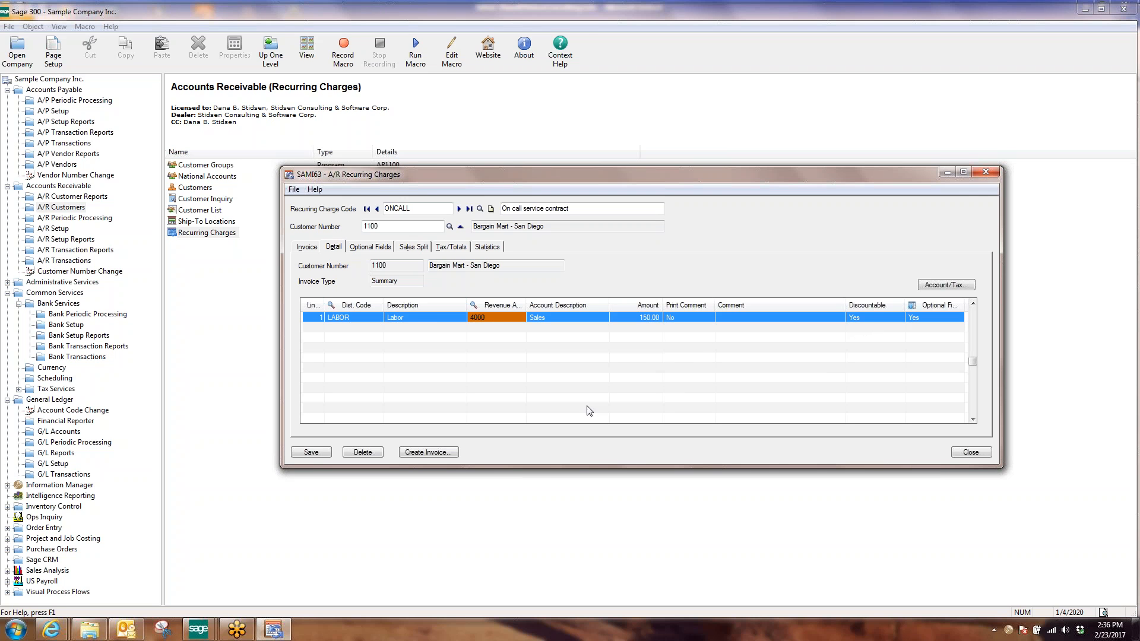
pyautogui.click(763, 321)
pyautogui.click(763, 321)
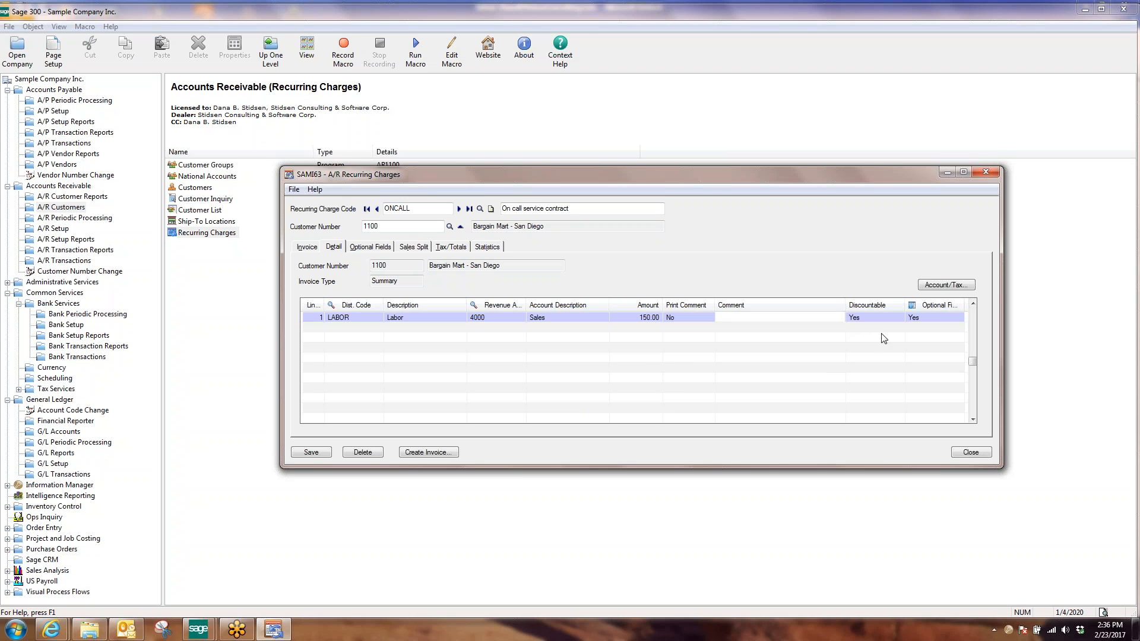
pyautogui.click(940, 321)
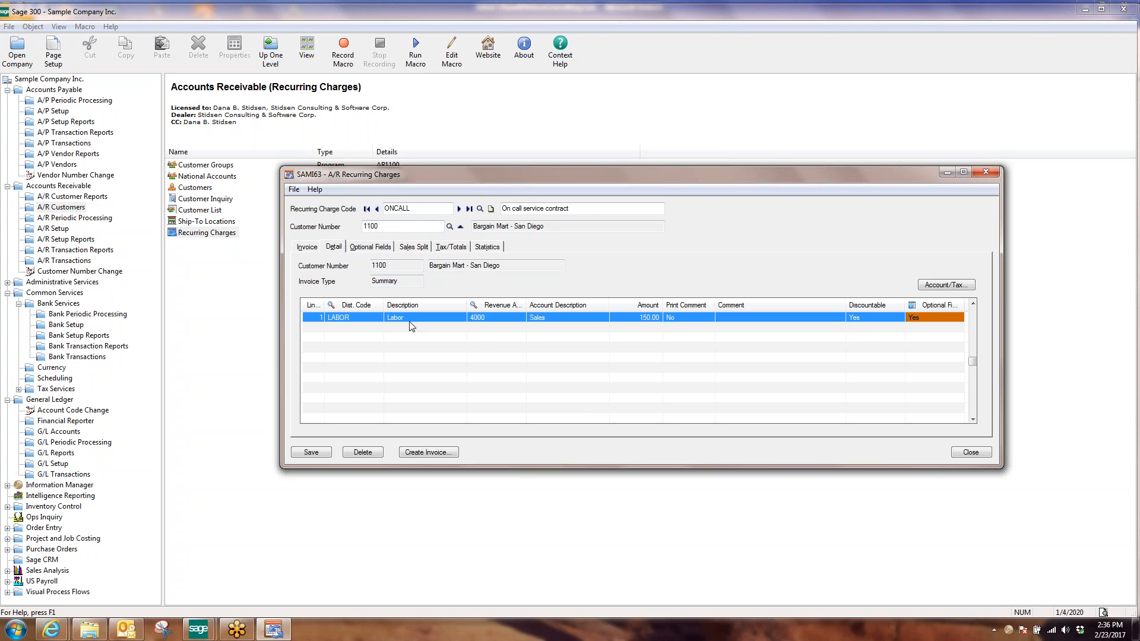
# - Review the ONCALL charge's optional fields, salesperson split, and tax and total amounts
pyautogui.click(377, 252)
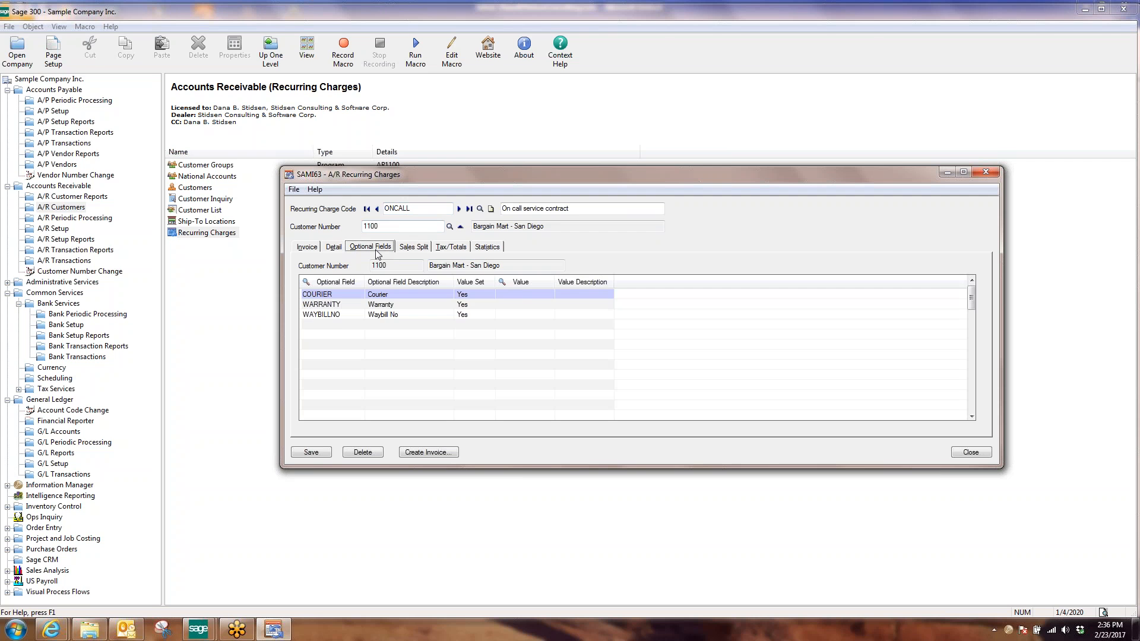
pyautogui.click(411, 248)
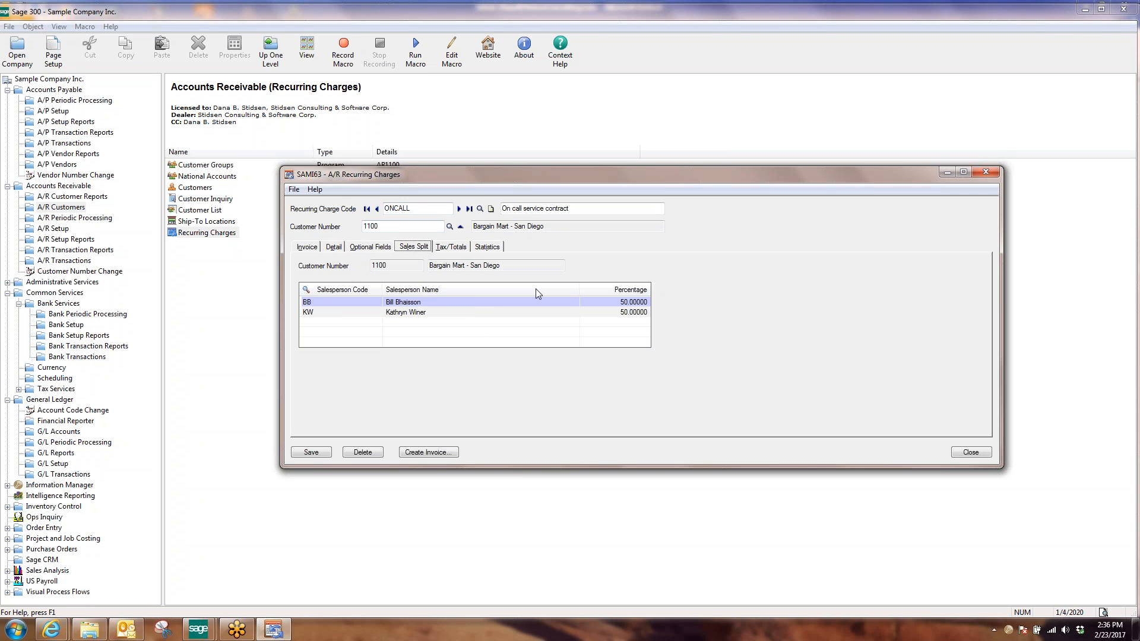
pyautogui.click(453, 248)
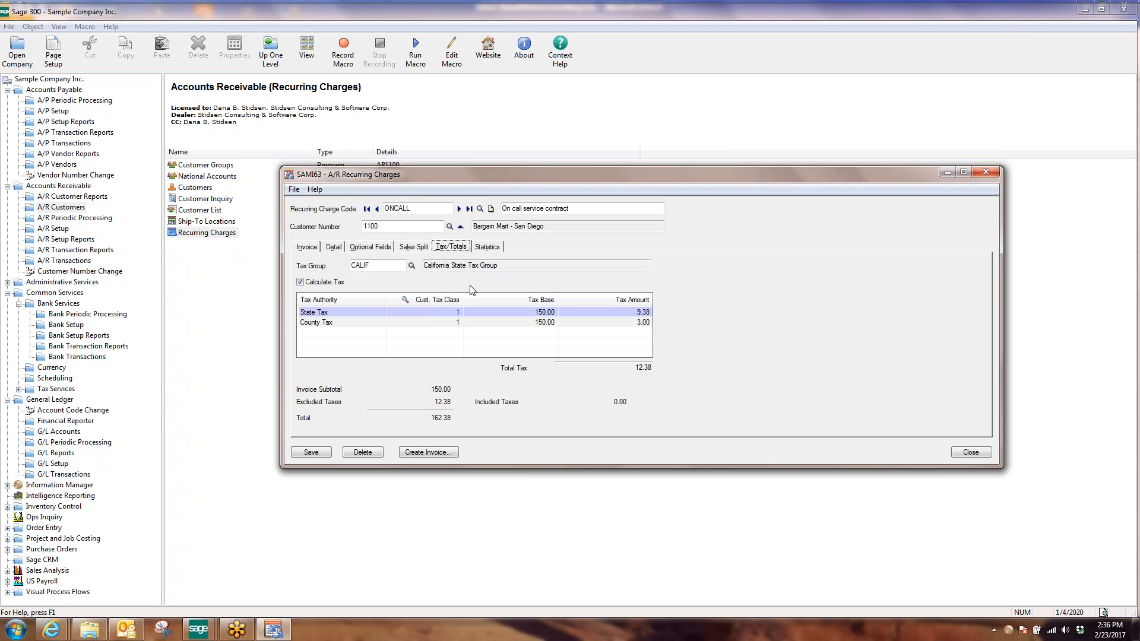
# - Review the ONCALL charge's invoicing statistics, return to its invoice settings and save the charge
pyautogui.click(486, 246)
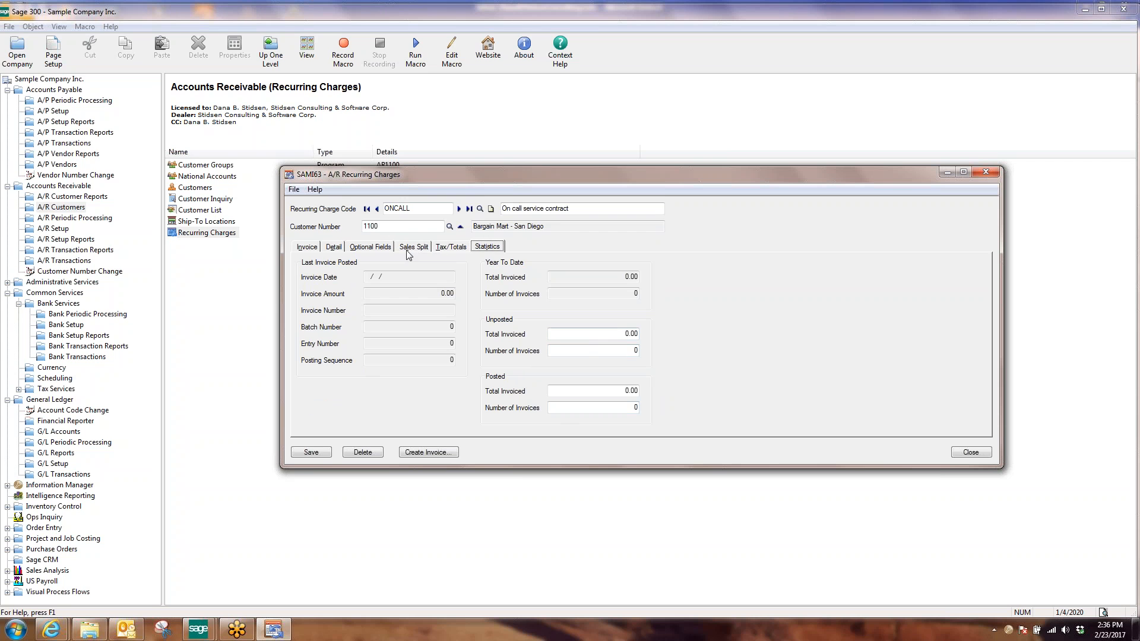
pyautogui.click(307, 247)
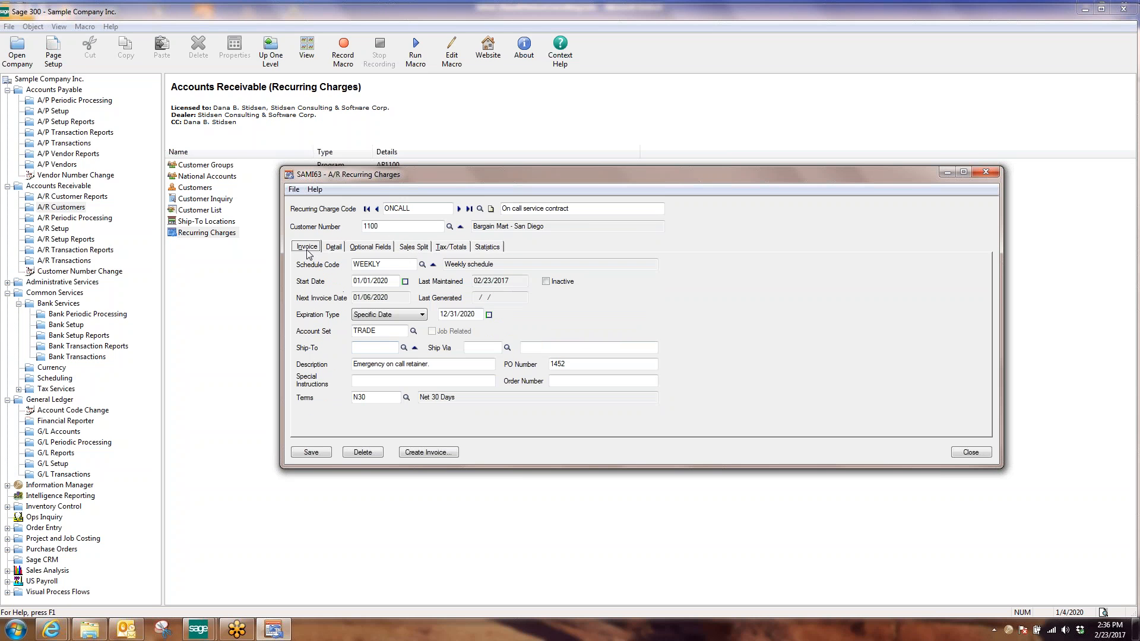
pyautogui.click(314, 457)
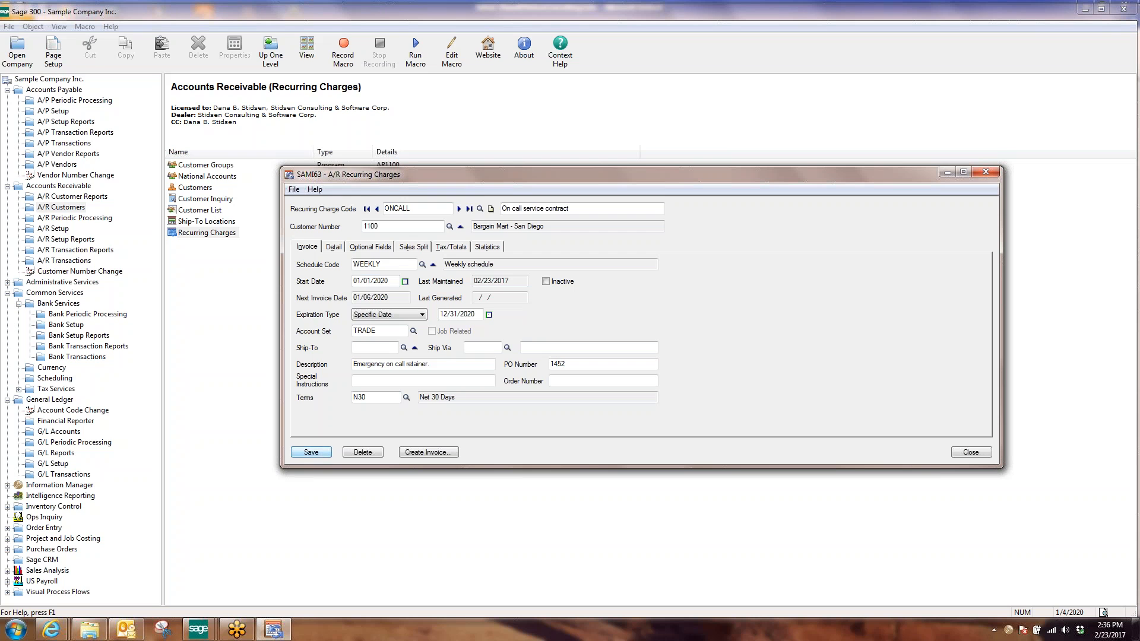
# - Start a new recurring charge with code EQUIPRENT for customer Bargain Mart - San Diego, described as Equipment Rental
pyautogui.click(491, 210)
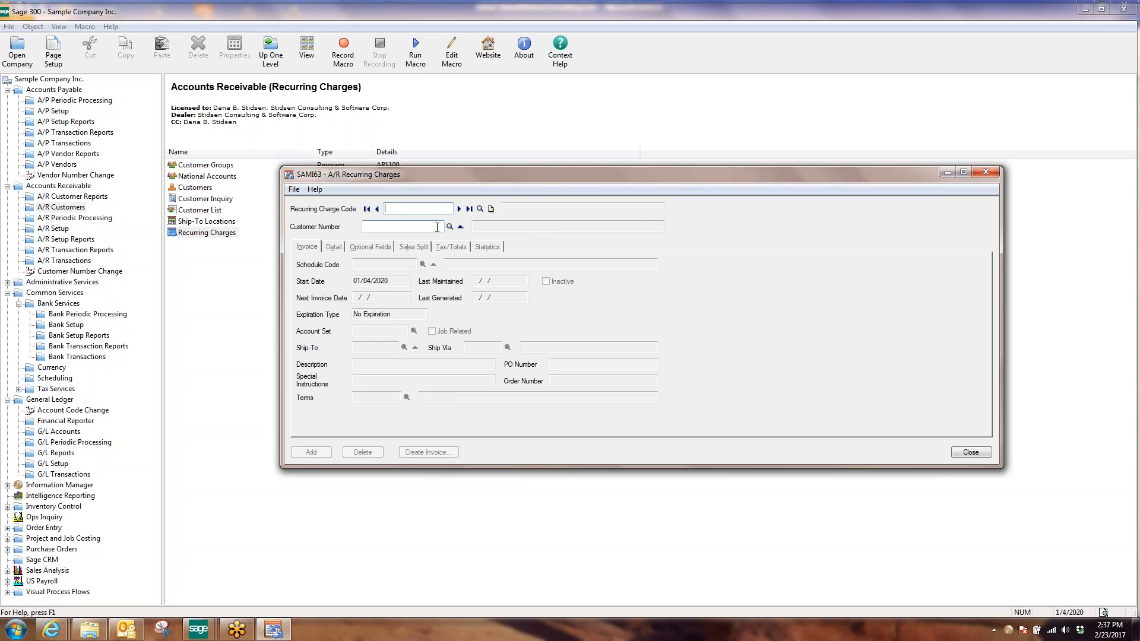
pyautogui.write('EQUIPRENT')
pyautogui.press('Tab')
pyautogui.write('100')
pyautogui.press('BackSpace')
pyautogui.press('BackSpace')
pyautogui.write('10')
pyautogui.press('Tab')
pyautogui.click(521, 207)
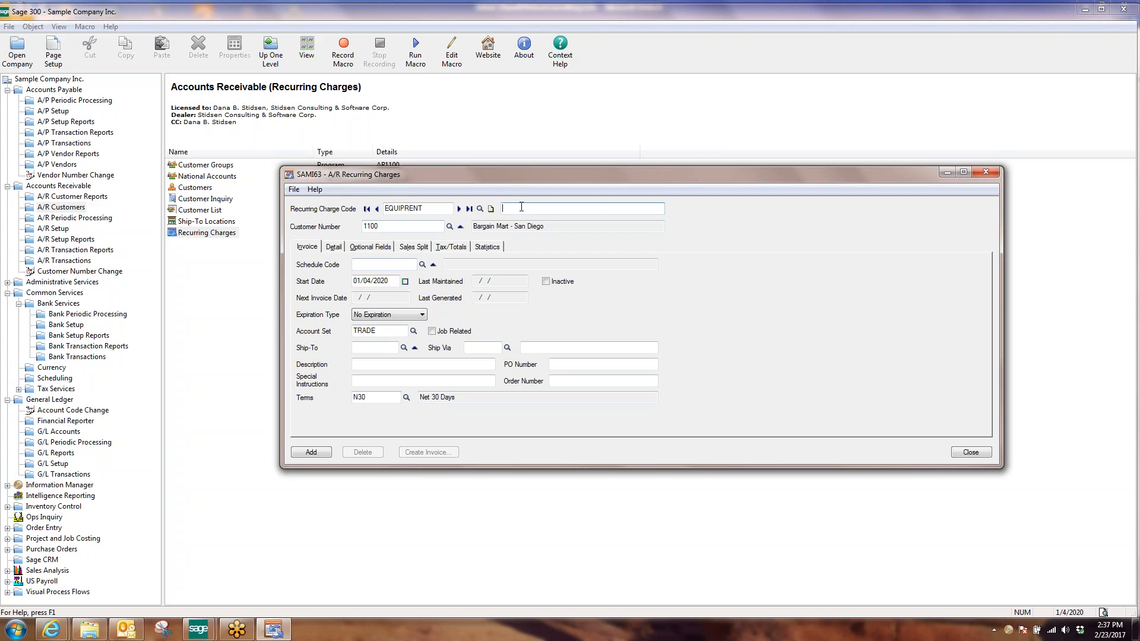
pyautogui.write('Equipment Rental')
pyautogui.press('Tab')
# - Assign the WEEKLY schedule to the EQUIPRENT charge and set its start date to 01/01/2020
pyautogui.click(422, 266)
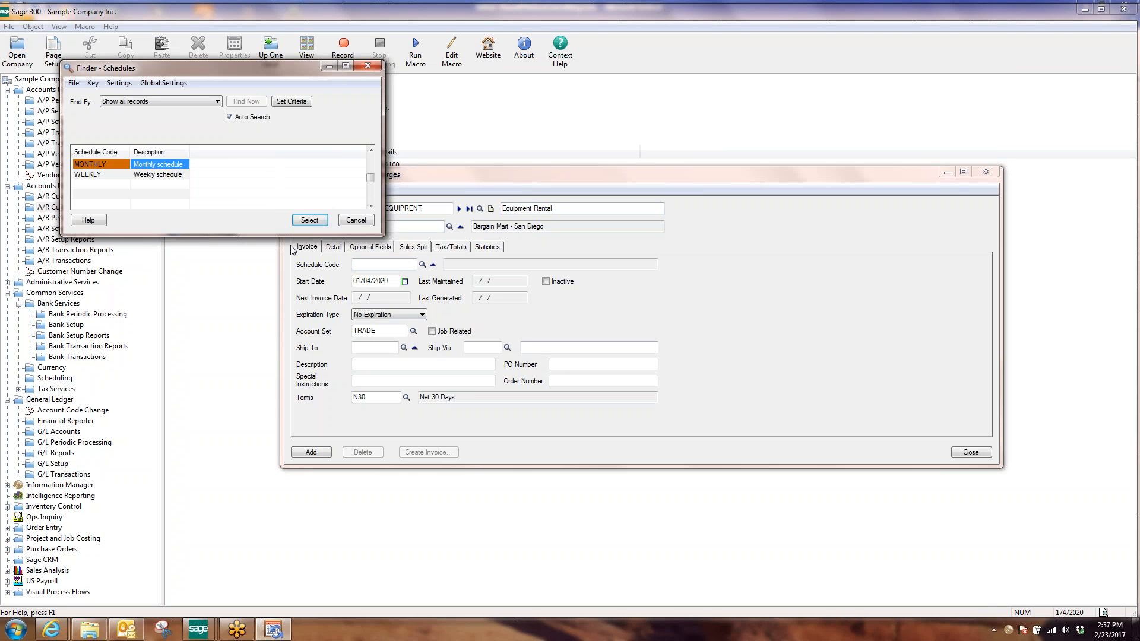
pyautogui.doubleClick(120, 176)
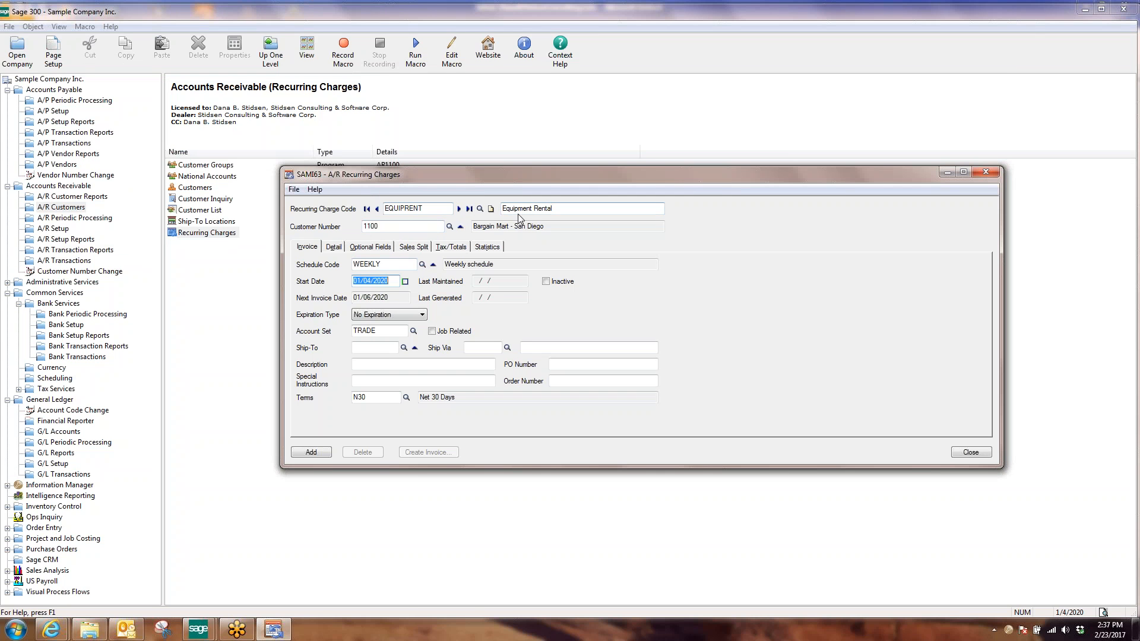
pyautogui.click(406, 282)
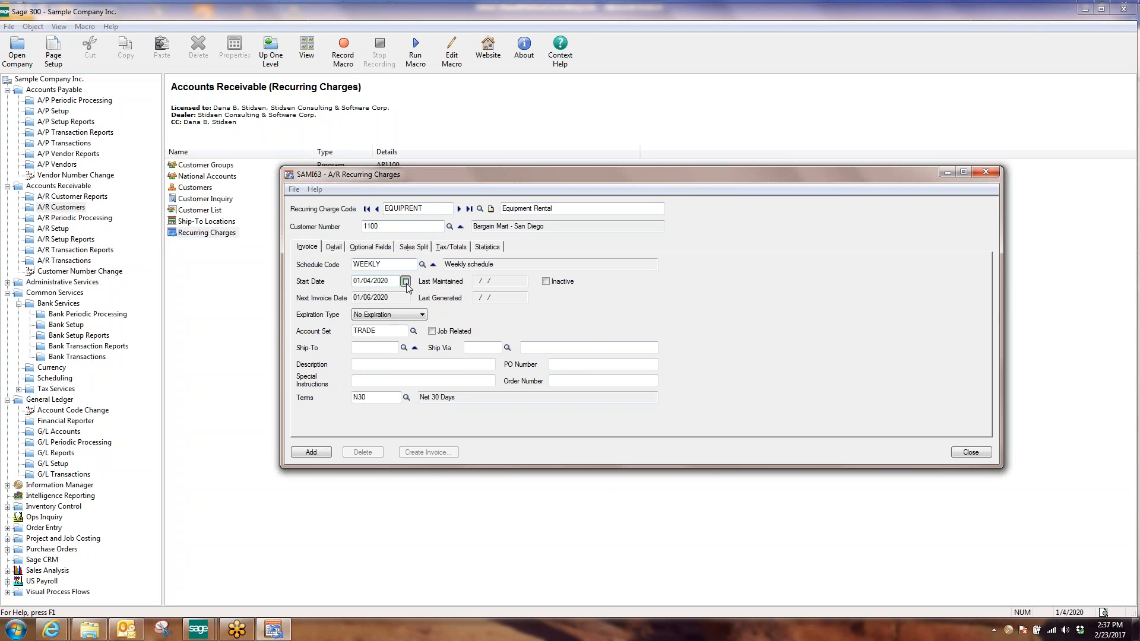
pyautogui.click(422, 323)
# - Set the EQUIPRENT charge's expiration type to Specific Date with an expiration date of 12/31/2020
pyautogui.click(422, 315)
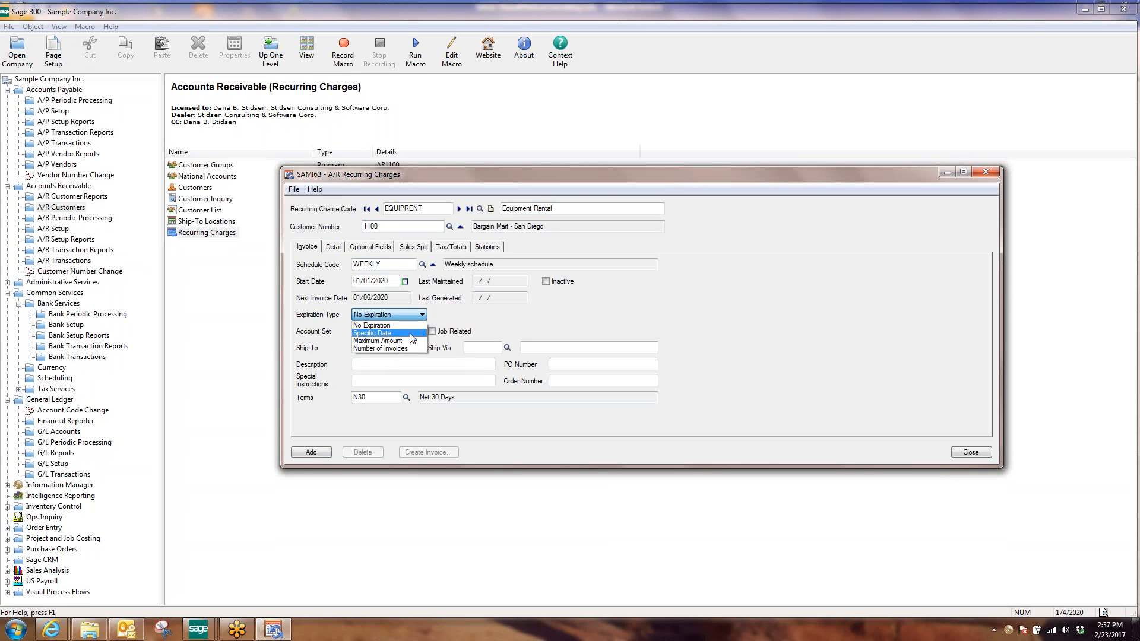
pyautogui.click(407, 335)
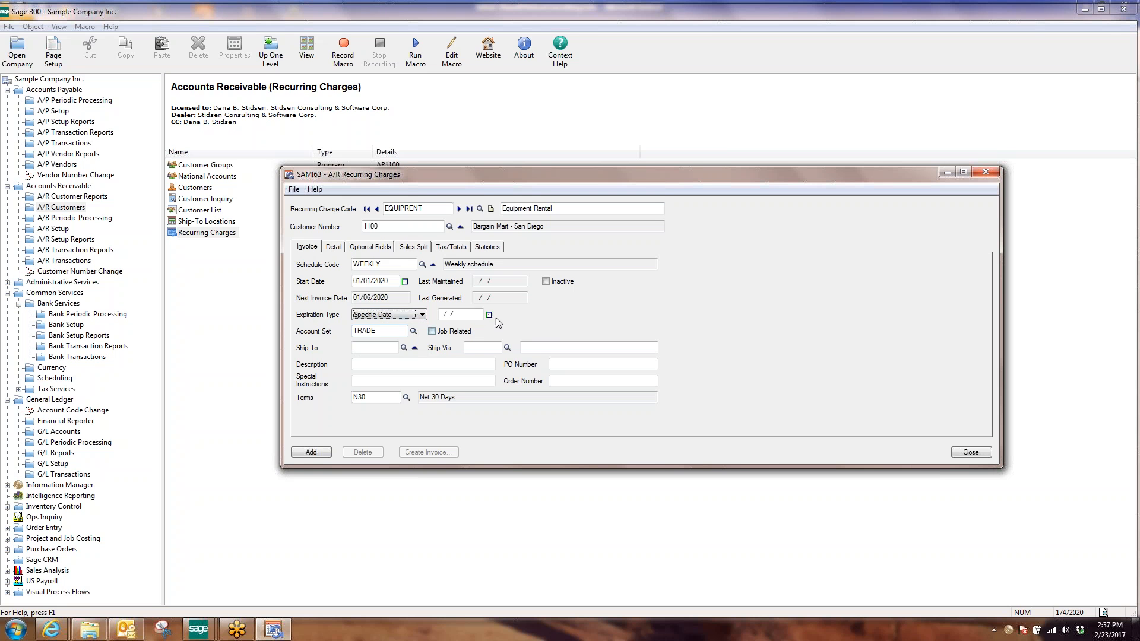
pyautogui.press('Tab')
pyautogui.write('12/31/2020')
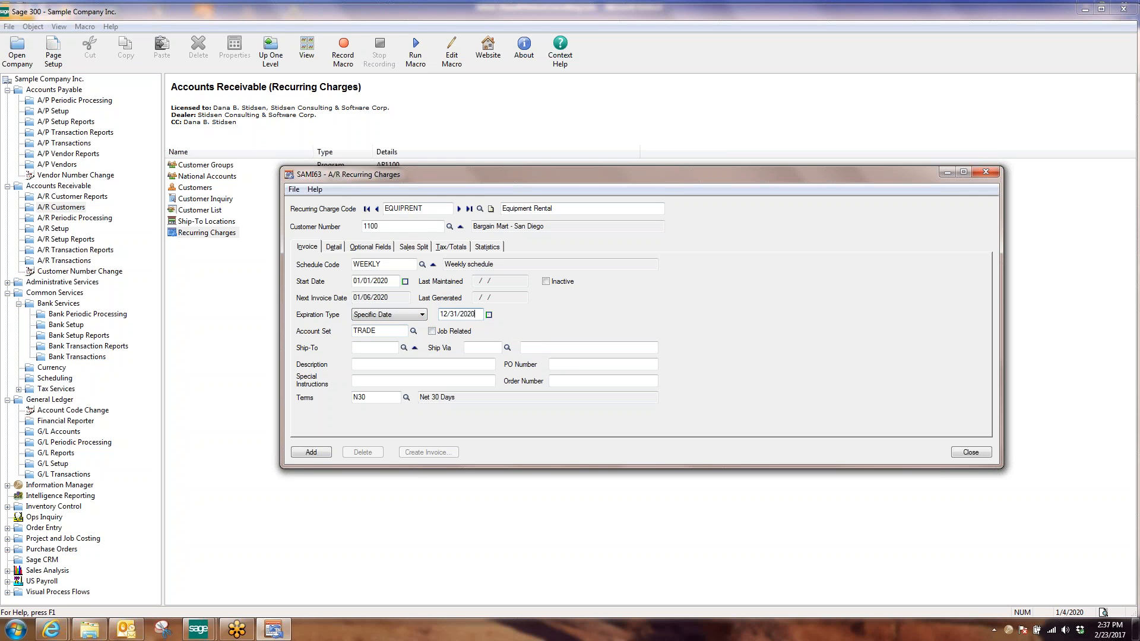
pyautogui.press('Tab')
pyautogui.click(370, 378)
pyautogui.click(368, 364)
# - Keep the EQUIPRENT charge's invoice type as Item and add a detail line for the CUSTOM-FURNITURE item, chosen from the item list
pyautogui.click(337, 247)
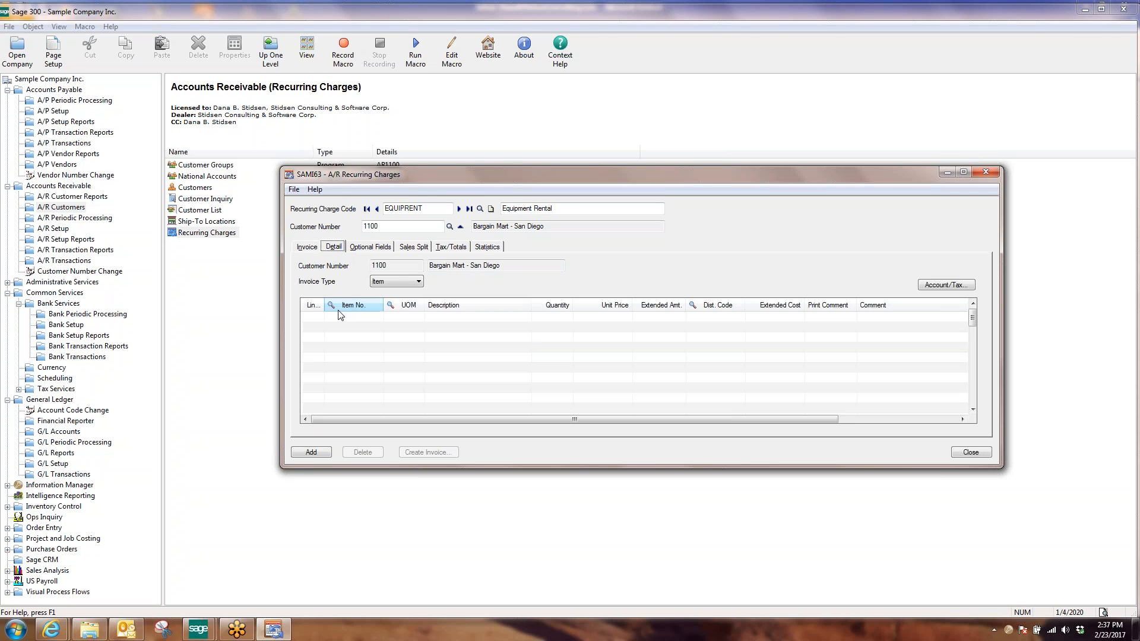
pyautogui.click(419, 284)
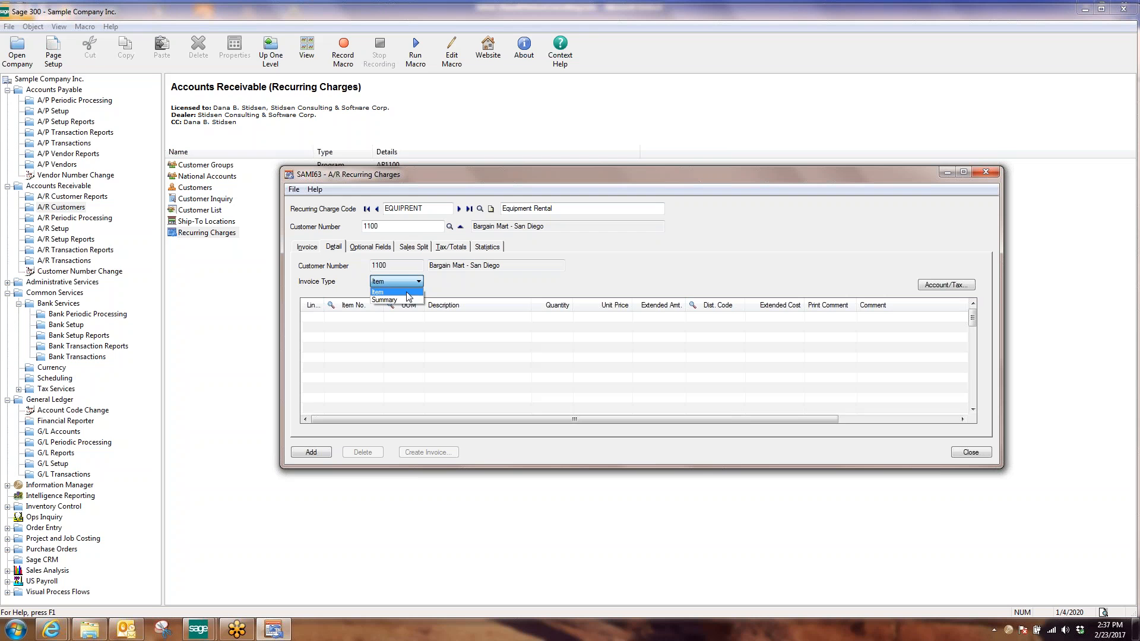
pyautogui.click(407, 293)
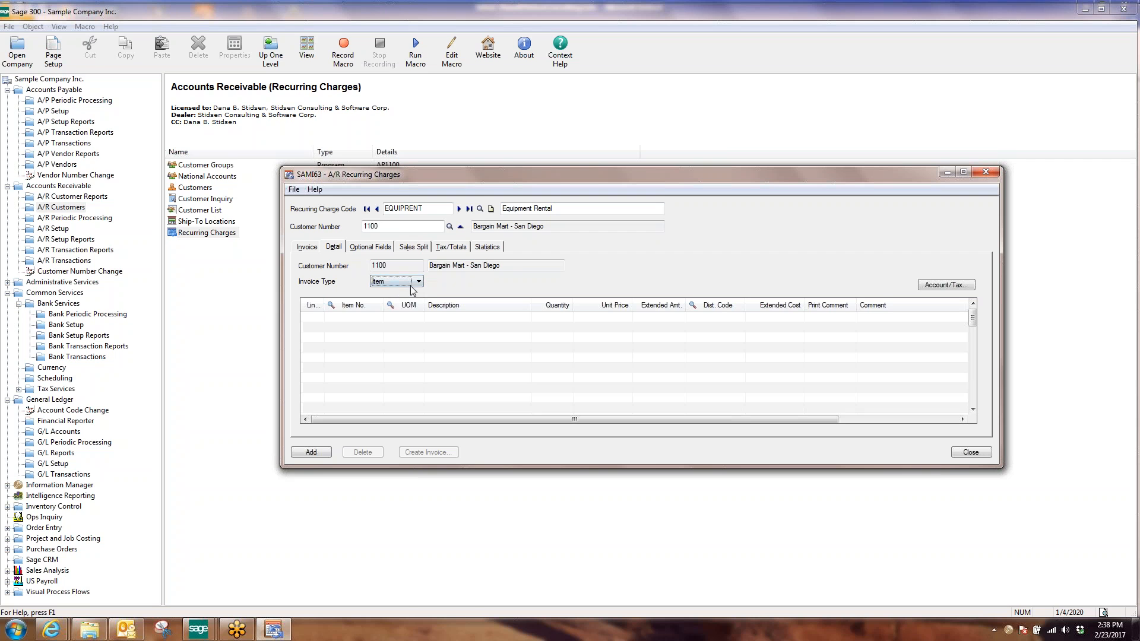
pyautogui.click(370, 316)
pyautogui.press('F5')
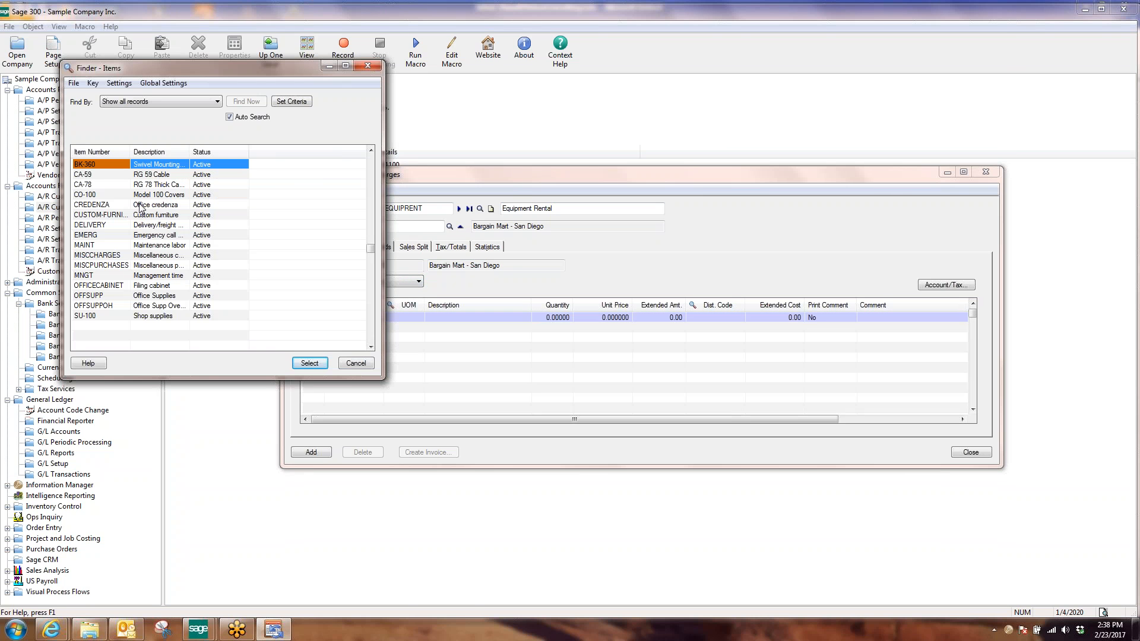
pyautogui.moveTo(130, 153); pyautogui.dragTo(183, 153)
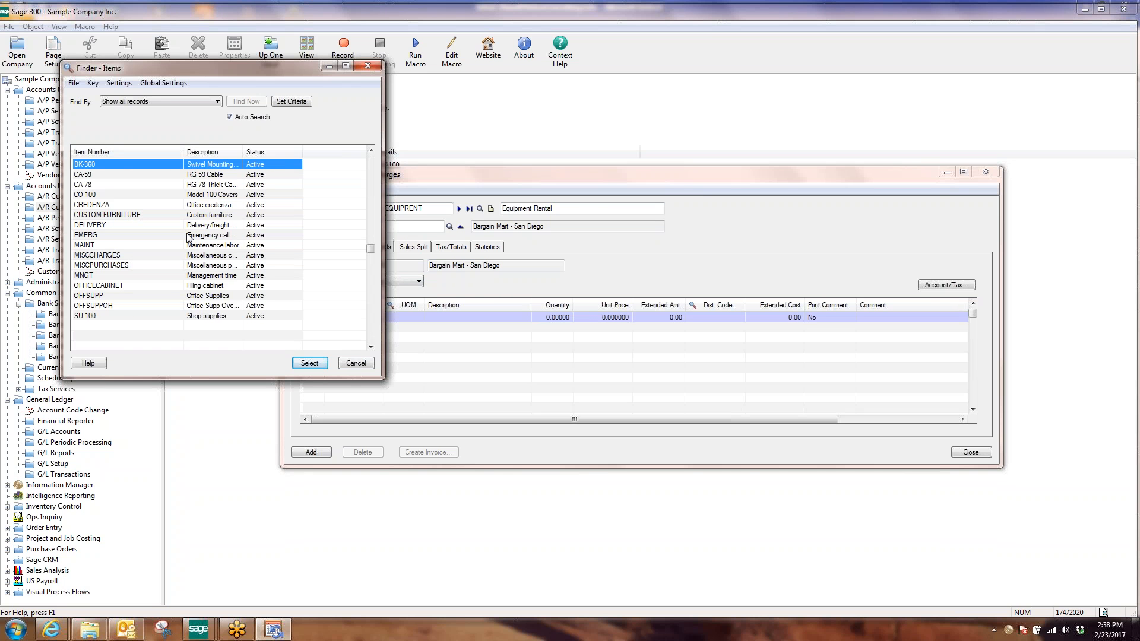
pyautogui.moveTo(243, 153); pyautogui.dragTo(286, 156)
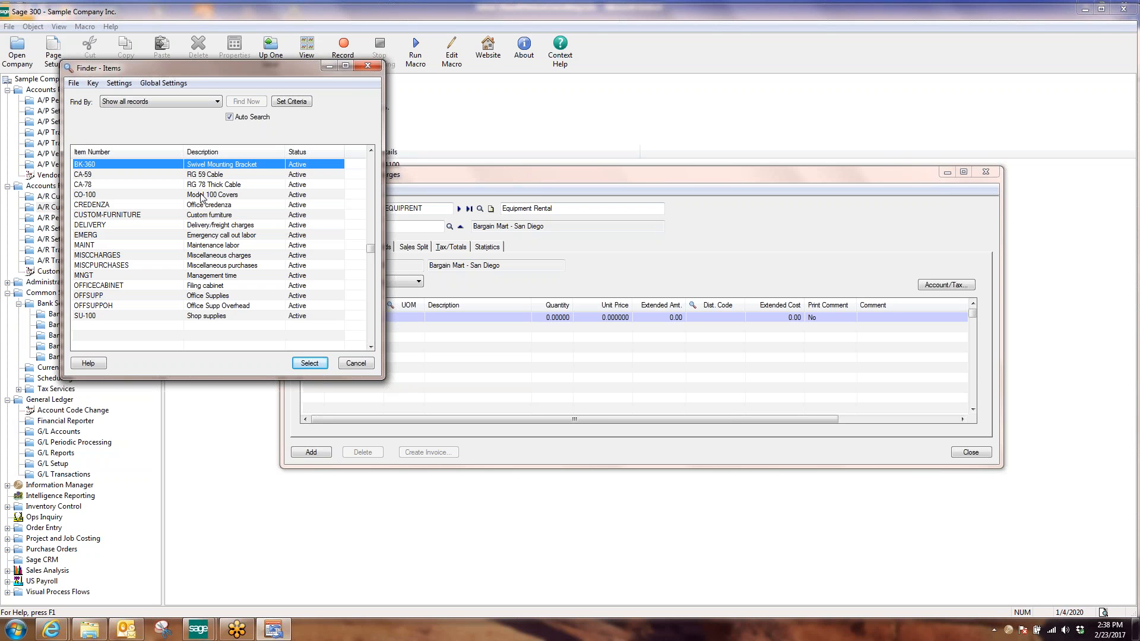
pyautogui.doubleClick(115, 218)
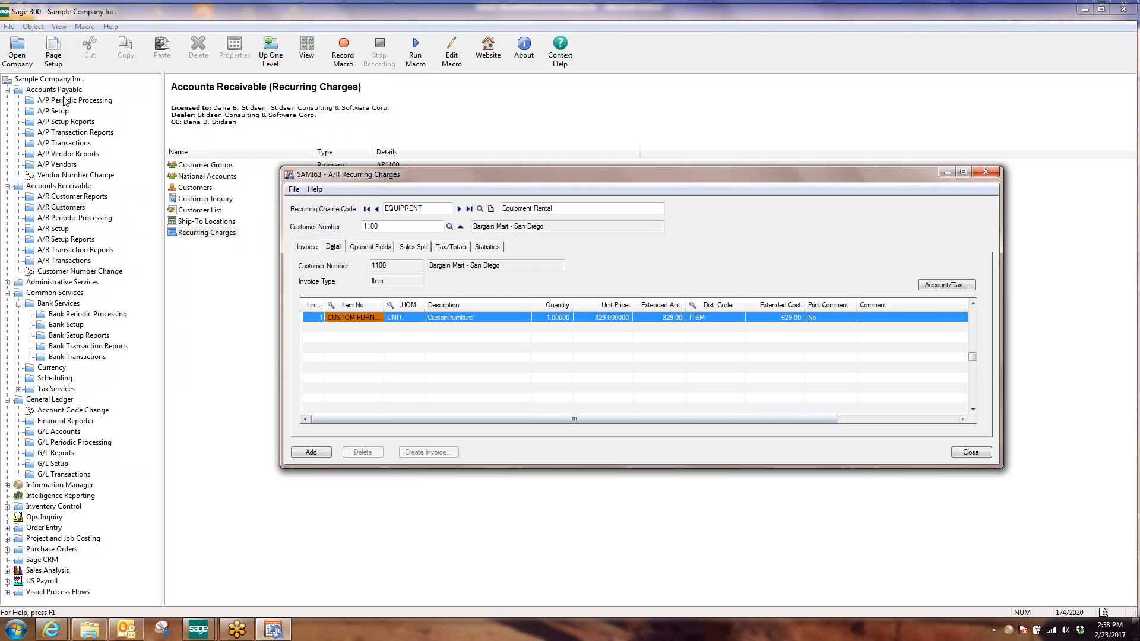
# - Open A/R Items from the Accounts Receivable setup and load the CUSTOM-FURNITURE item
pyautogui.click(58, 233)
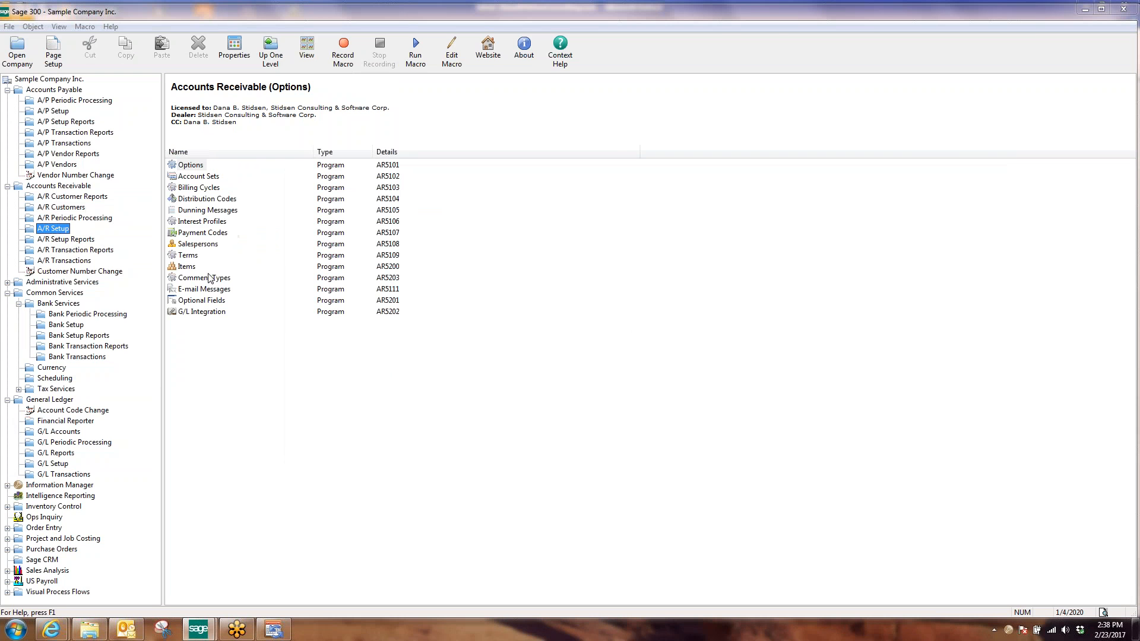
pyautogui.doubleClick(187, 267)
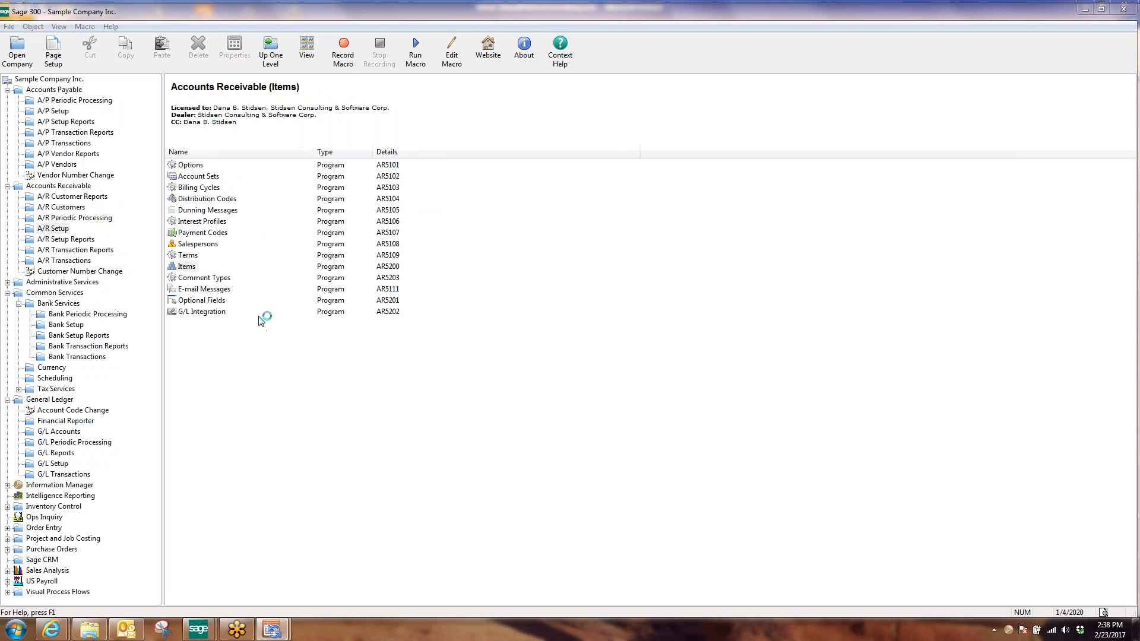
pyautogui.click(569, 206)
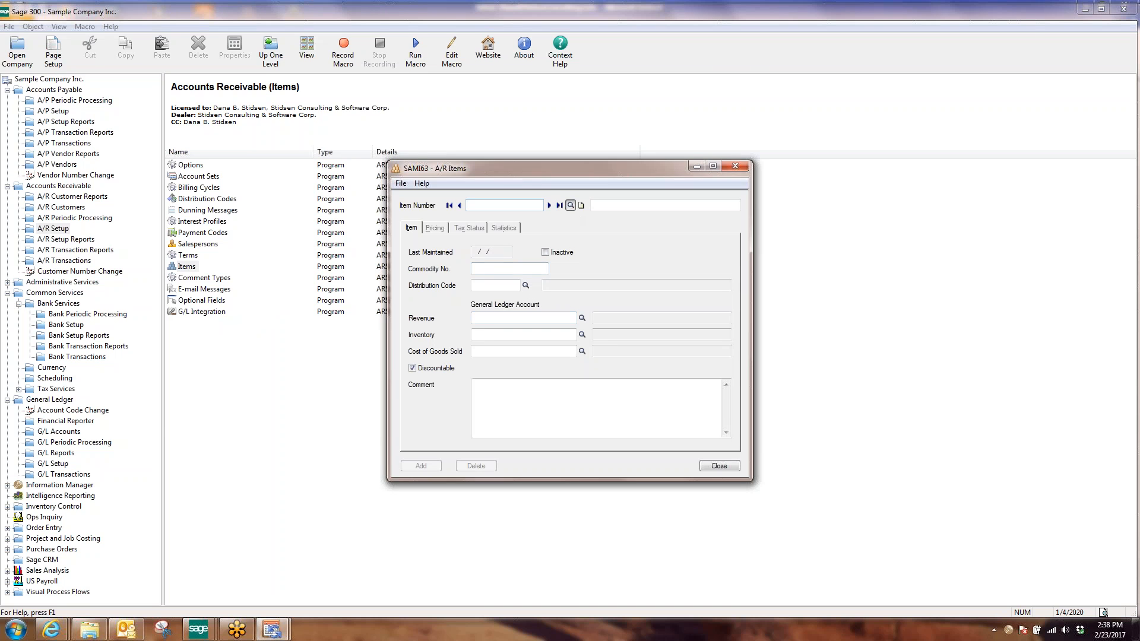
pyautogui.moveTo(178, 232); pyautogui.dragTo(178, 413)
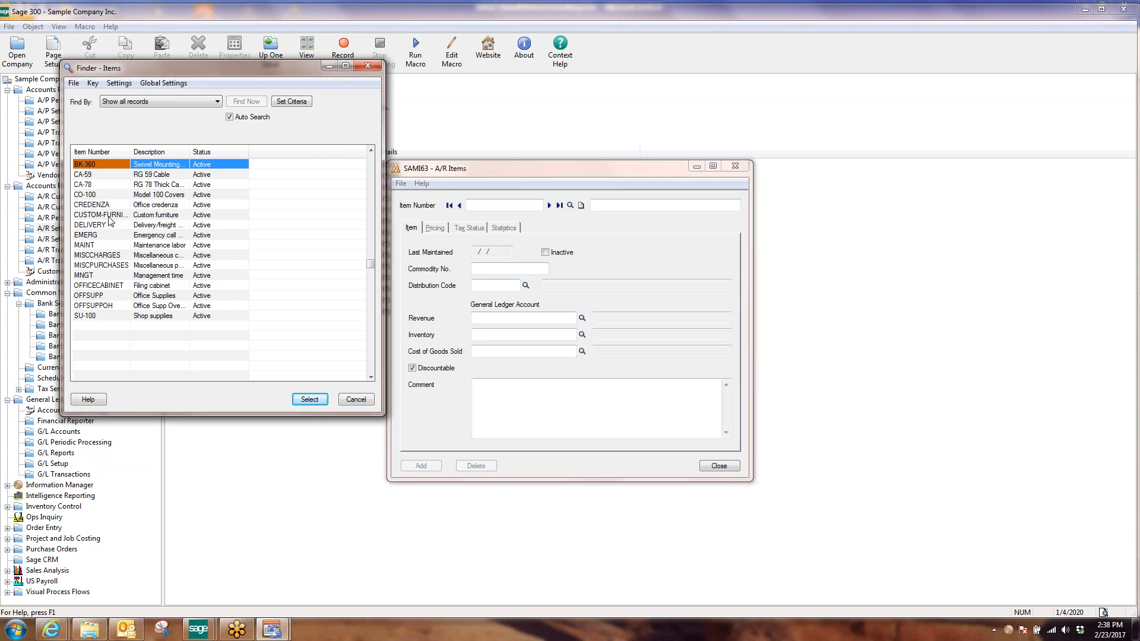
pyautogui.doubleClick(109, 215)
# - Review the CUSTOM-FURNITURE item's cost and price, tax status and statistics, and close the item record
pyautogui.click(435, 230)
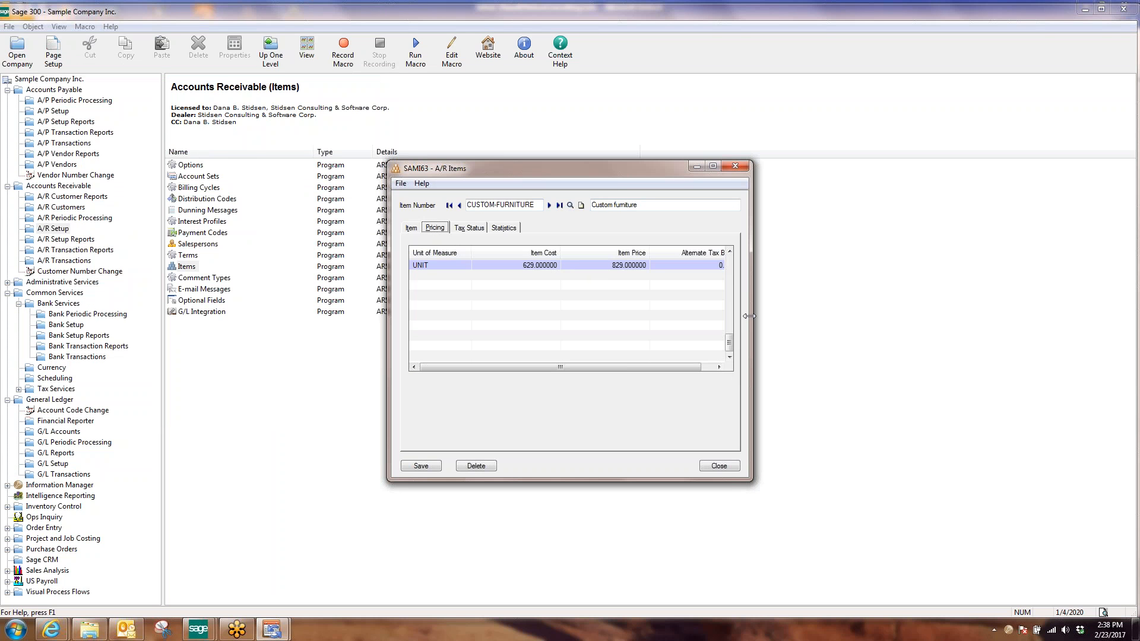
pyautogui.moveTo(750, 315); pyautogui.dragTo(882, 316)
pyautogui.click(541, 265)
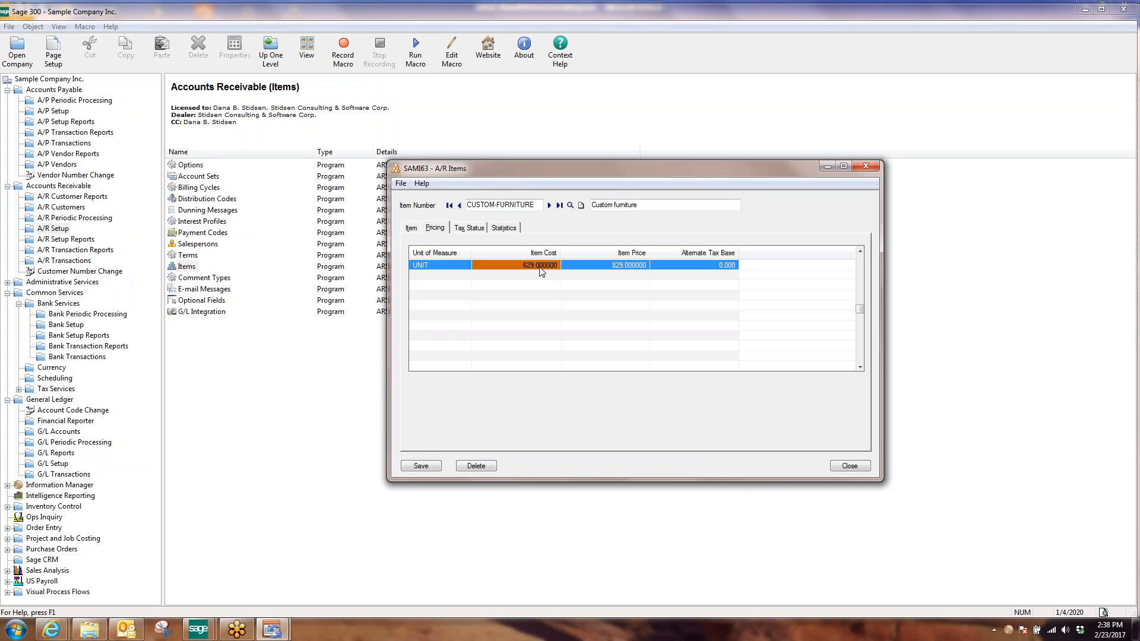
pyautogui.click(617, 267)
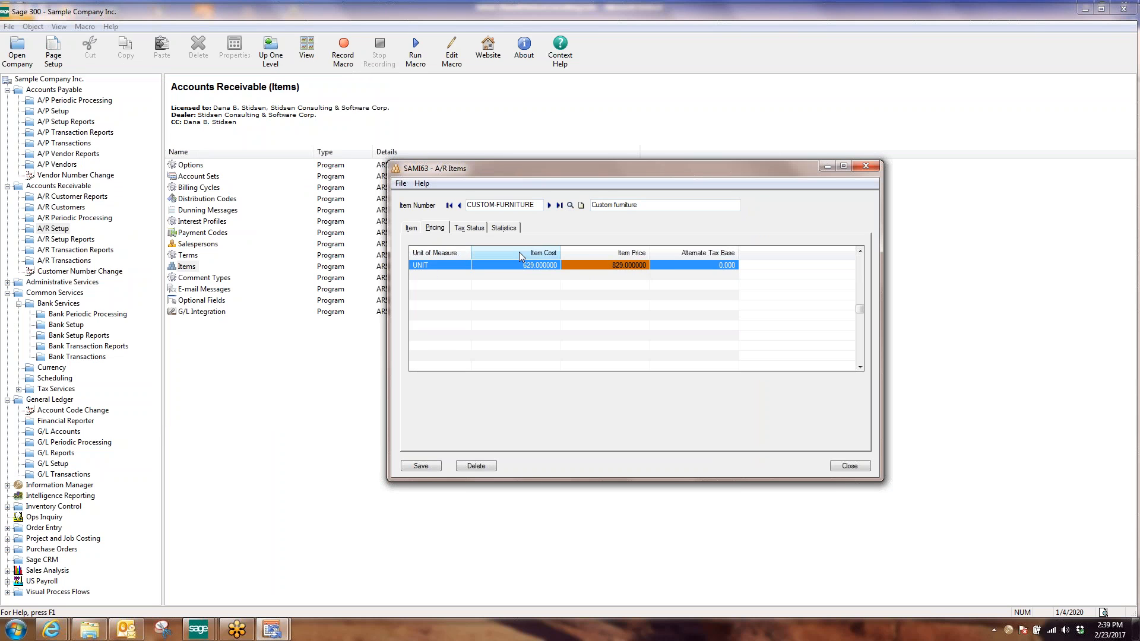
pyautogui.click(472, 230)
pyautogui.click(508, 235)
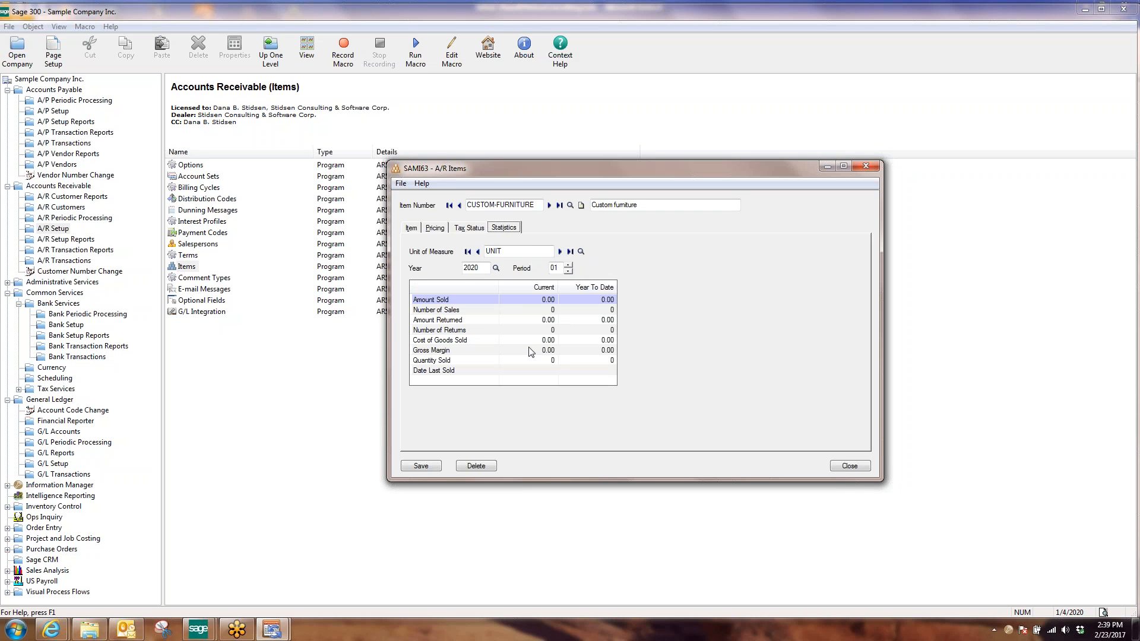
pyautogui.click(848, 466)
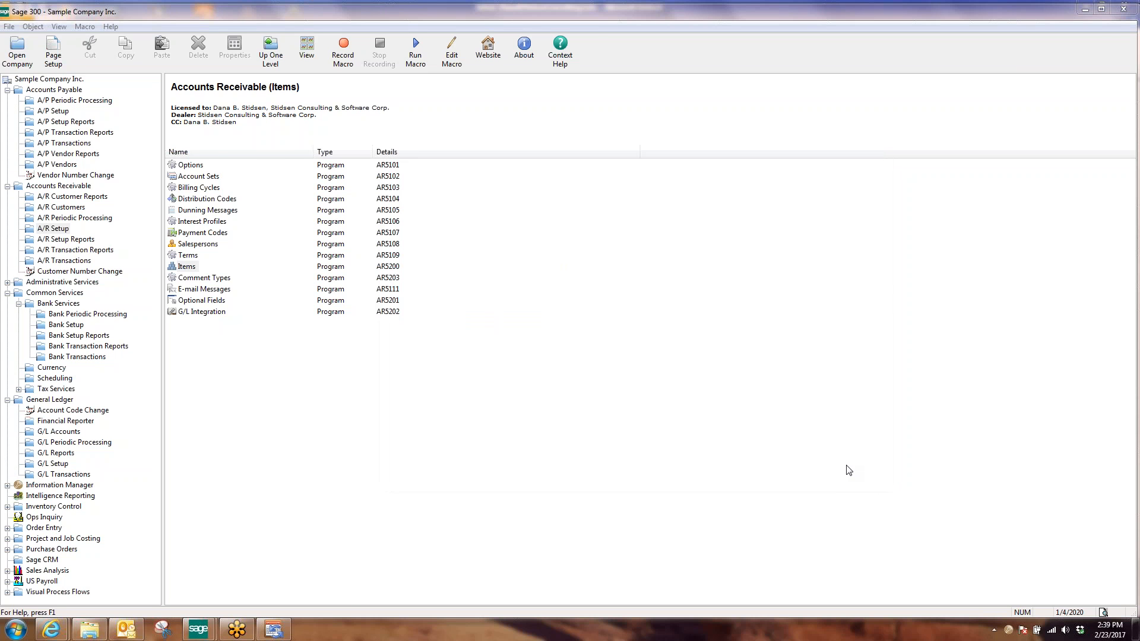
# - Return to the EQUIPRENT recurring charge and set the CUSTOM-FURNITURE line's quantity to 2
pyautogui.click(283, 632)
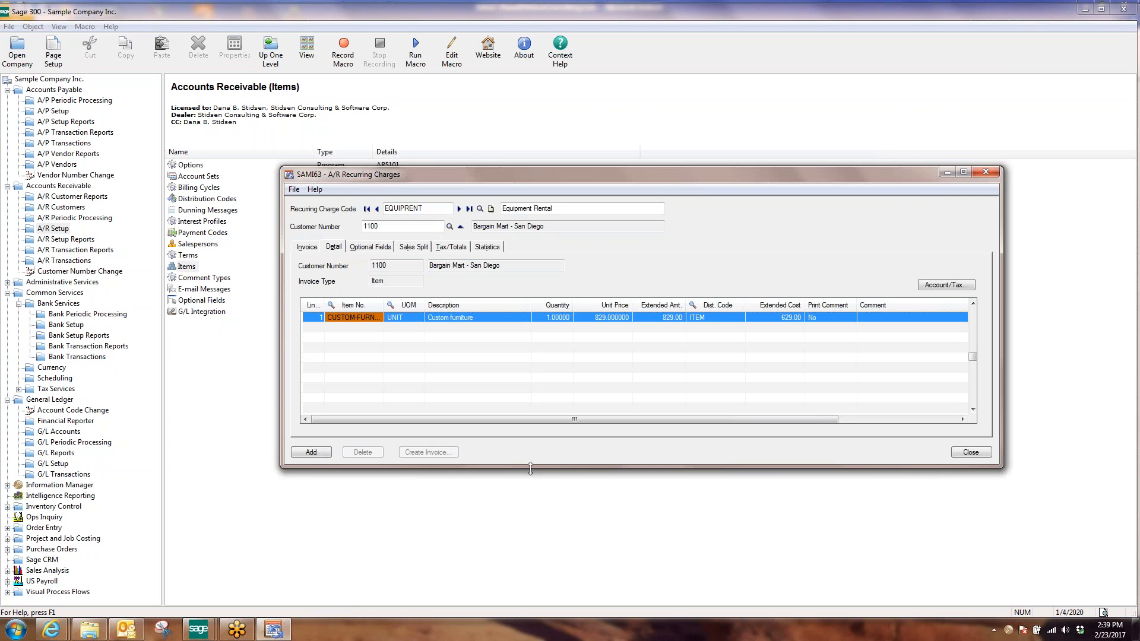
pyautogui.click(542, 320)
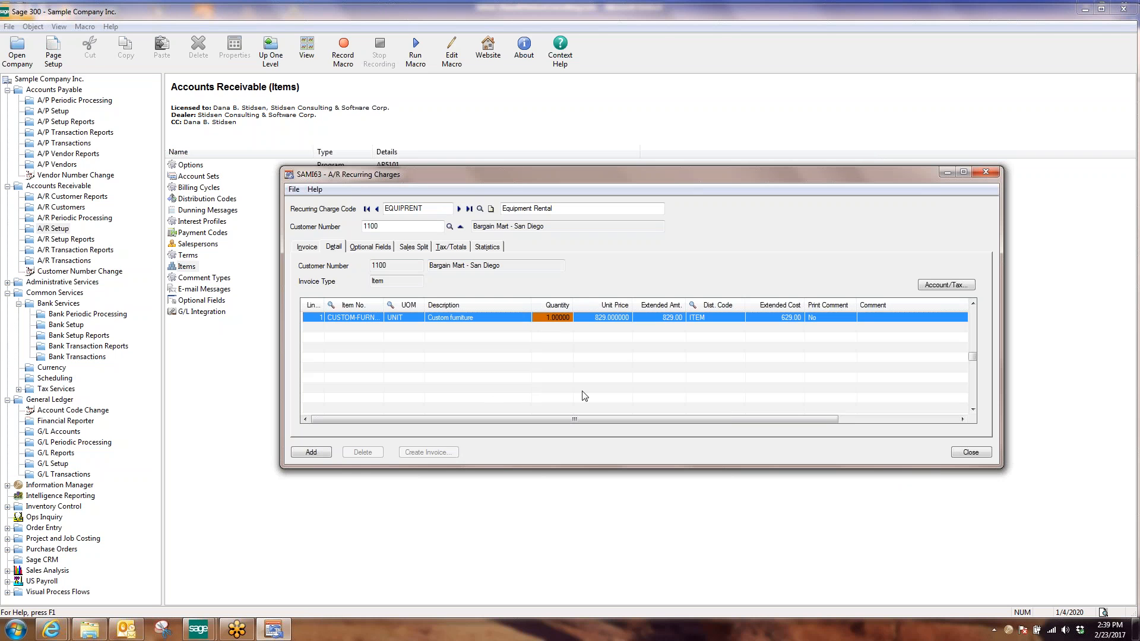
pyautogui.write('2')
pyautogui.press('Return')
# - Check the EQUIPRENT charge's optional fields and add the new recurring charge from its invoice settings
pyautogui.click(369, 247)
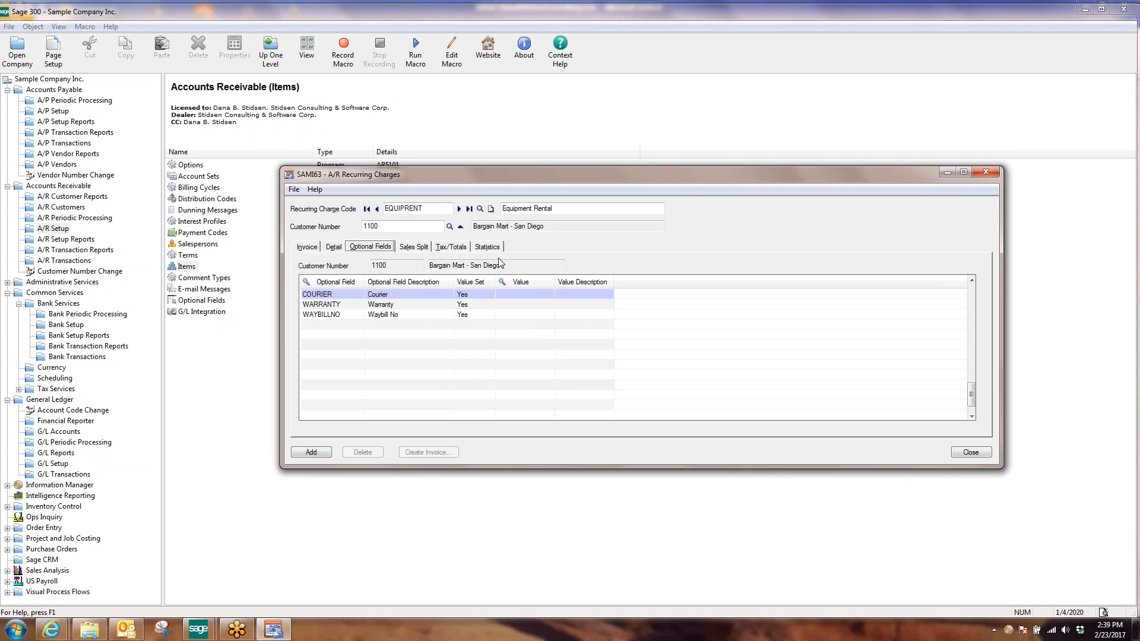
pyautogui.click(309, 248)
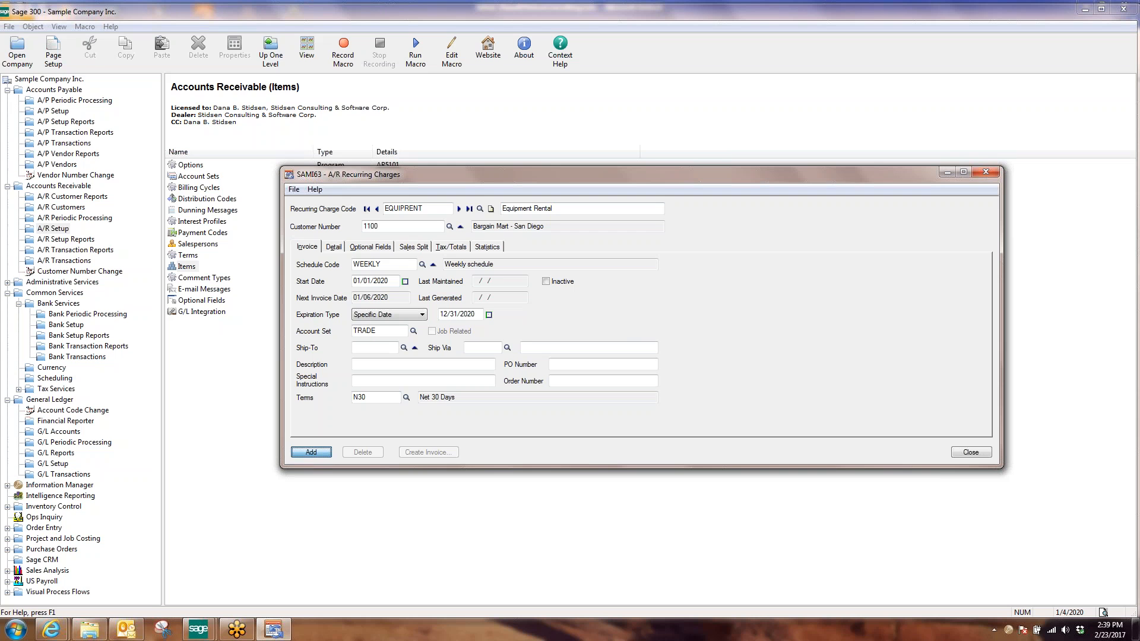
pyautogui.click(311, 452)
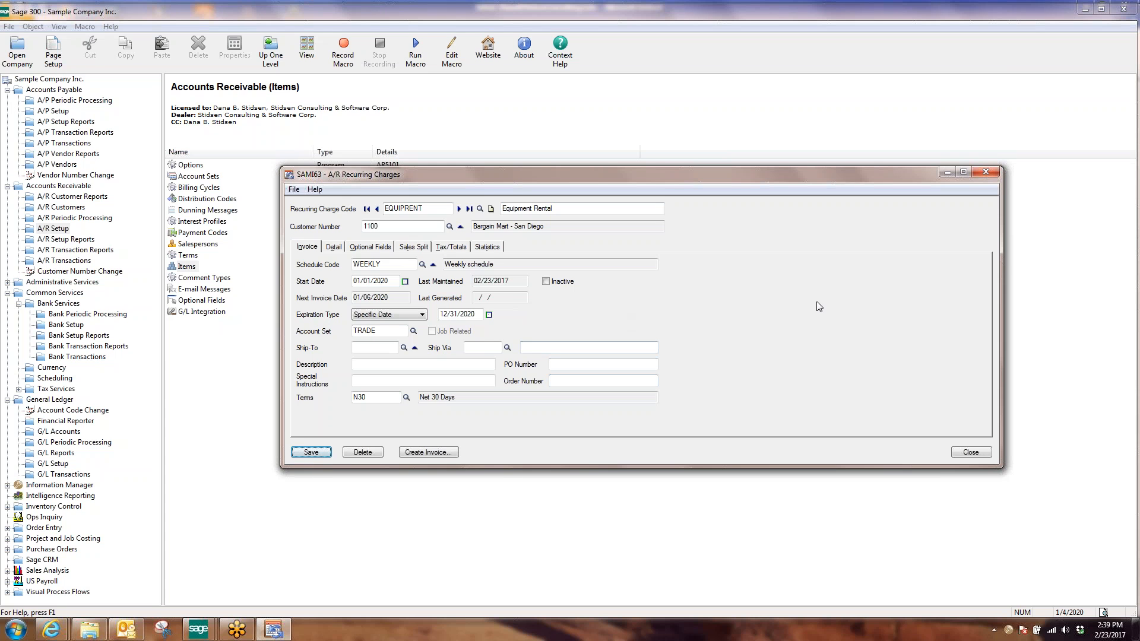
# - Look up the existing recurring charges without choosing another one, and close A/R Recurring Charges
pyautogui.click(480, 209)
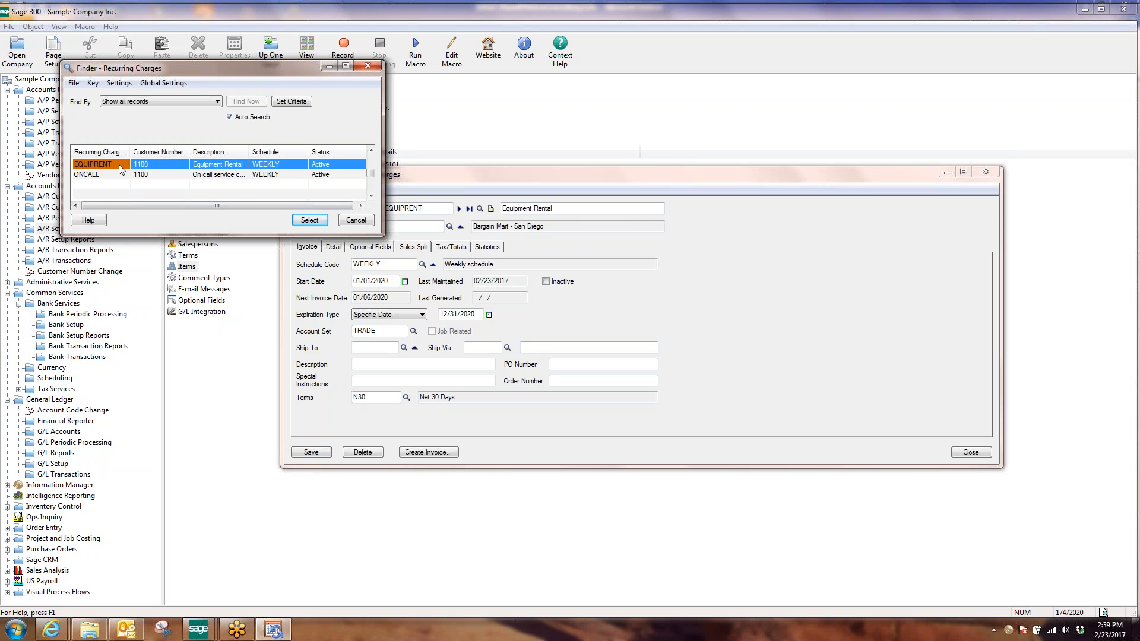
pyautogui.click(353, 222)
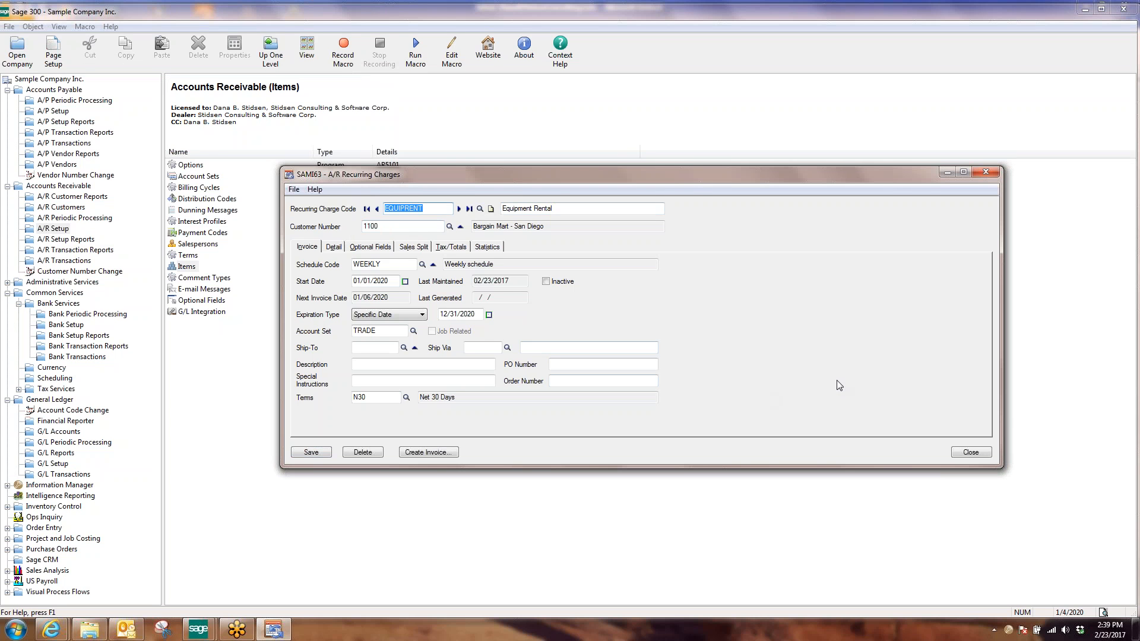
pyautogui.click(970, 453)
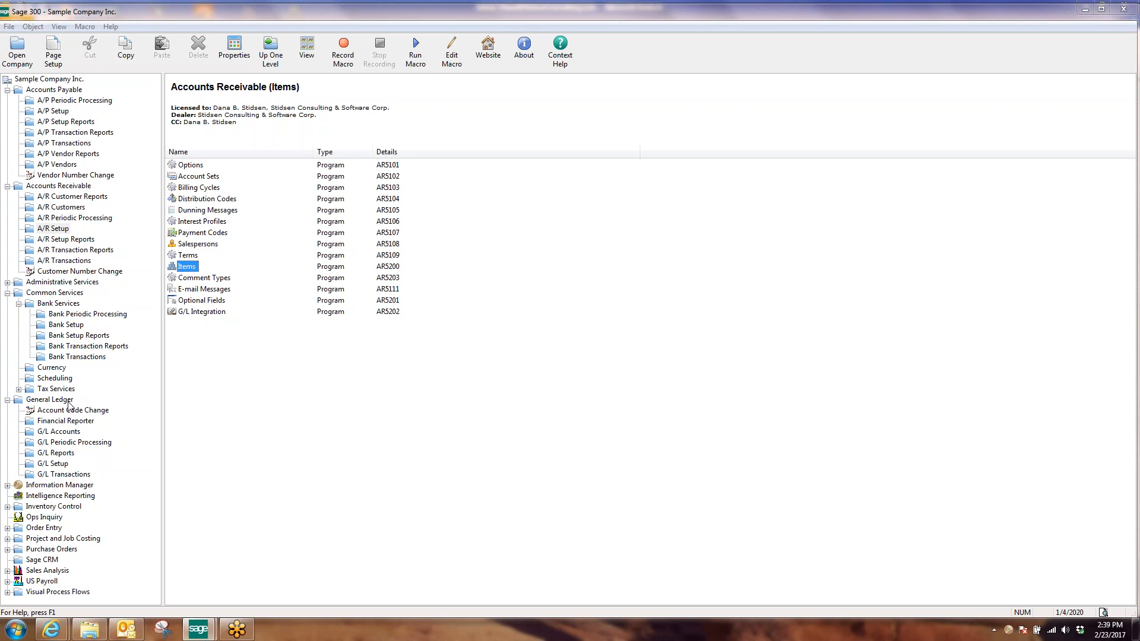
# - Open the General Ledger's recurring entries setup and look up the existing recurring entries without choosing one
pyautogui.click(50, 399)
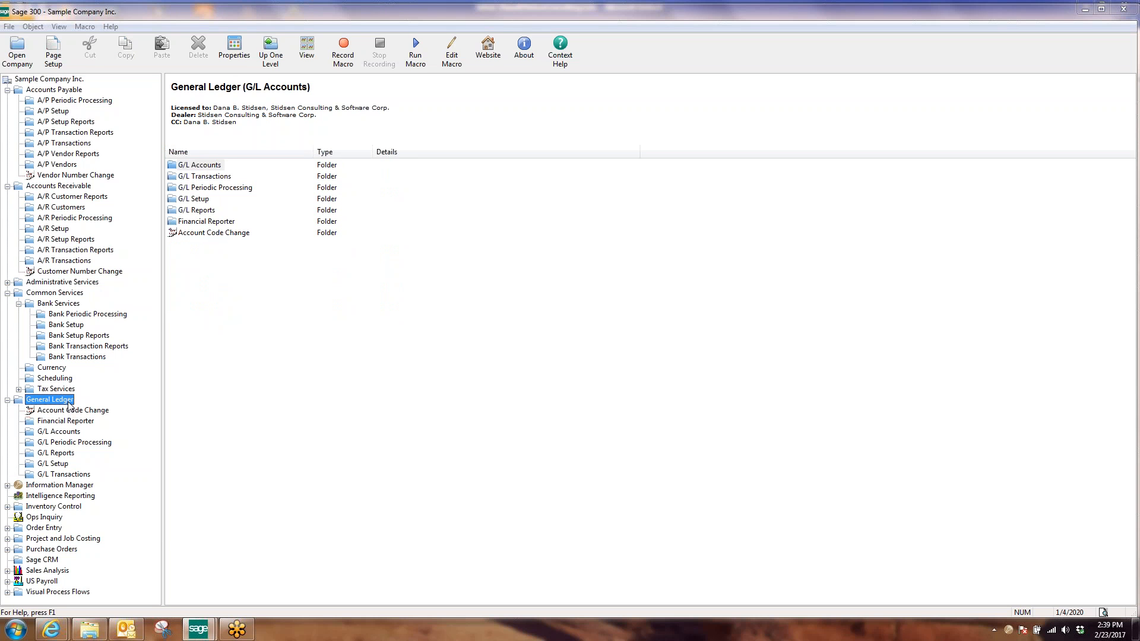
pyautogui.click(66, 468)
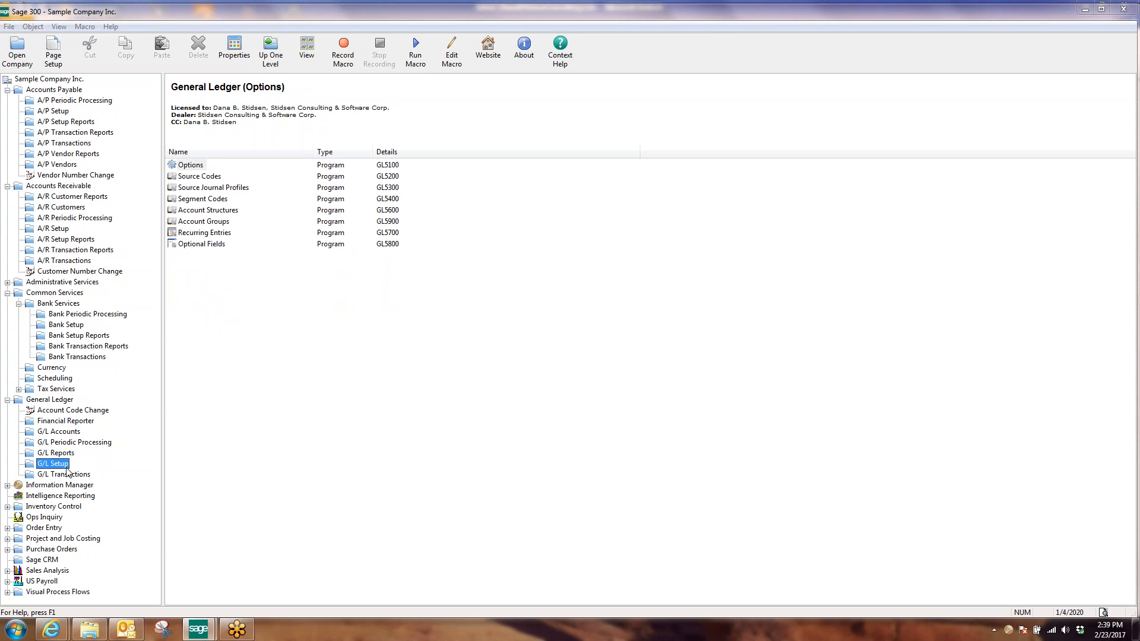
pyautogui.doubleClick(211, 235)
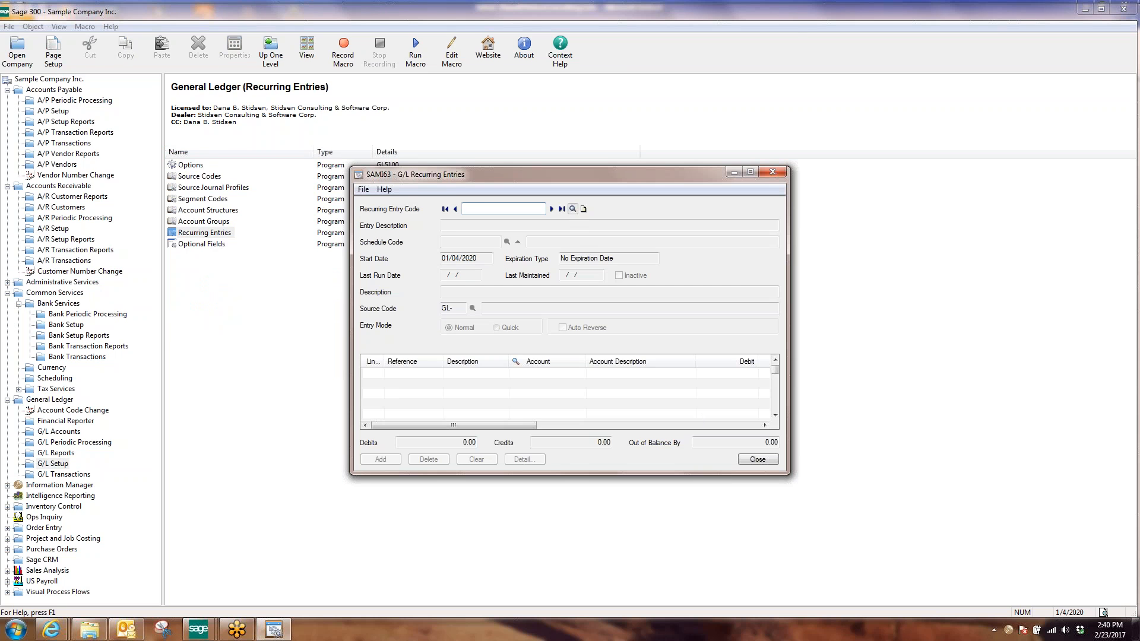
pyautogui.click(572, 208)
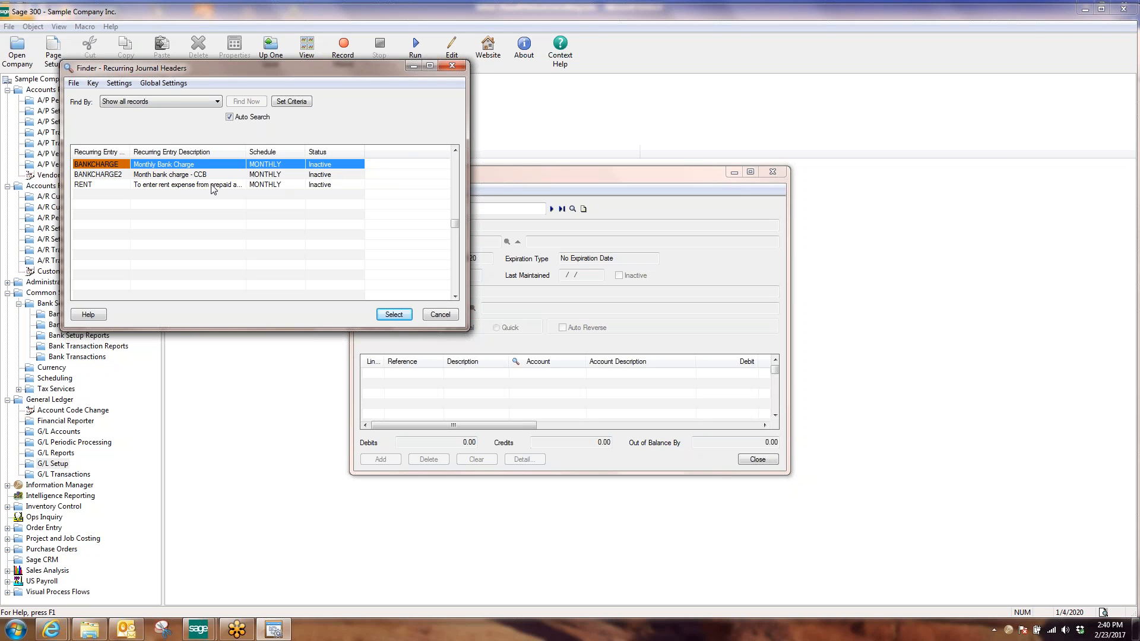
pyautogui.click(440, 315)
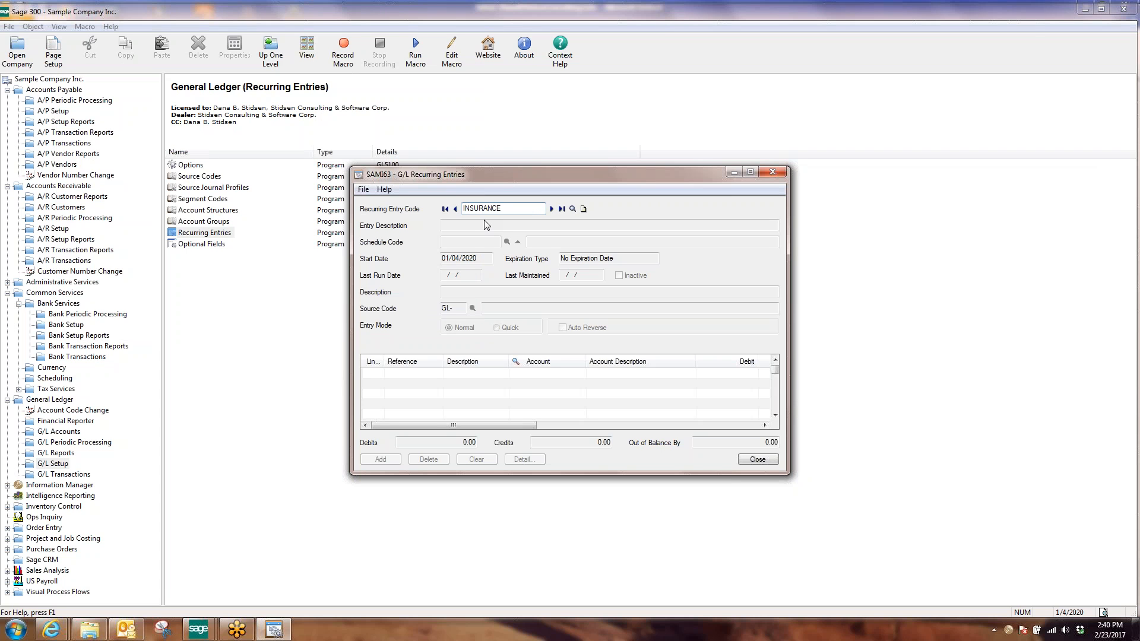
# - Start a recurring entry with code INSURANCE, entry description Prepaid Insurance and the MONTHLY schedule
pyautogui.press('Tab')
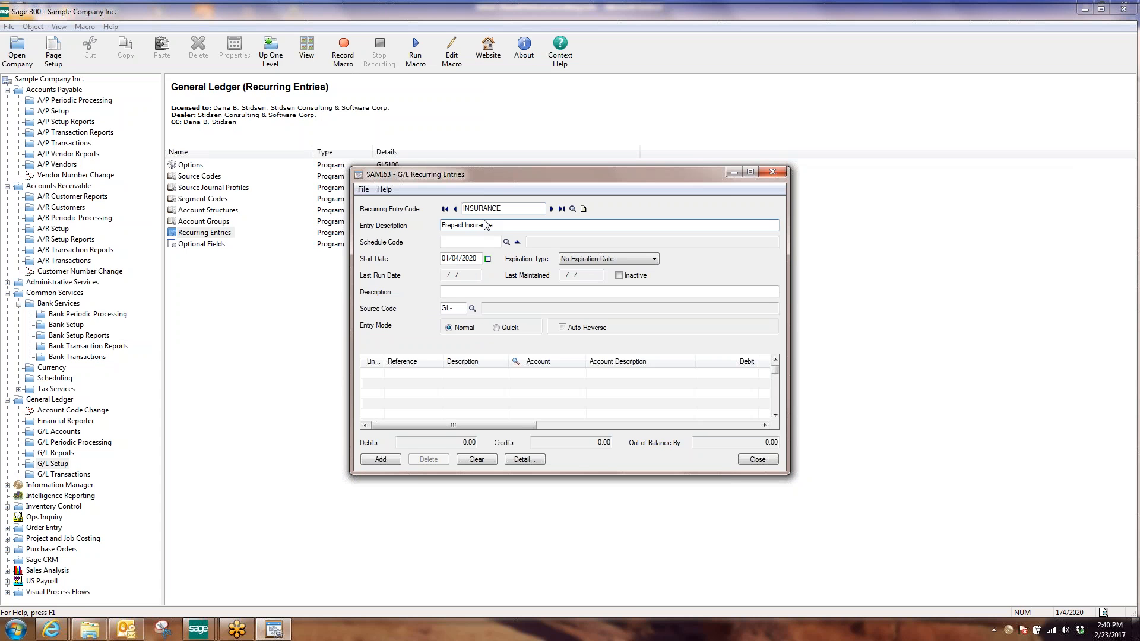
pyautogui.press('Tab')
pyautogui.press('F5')
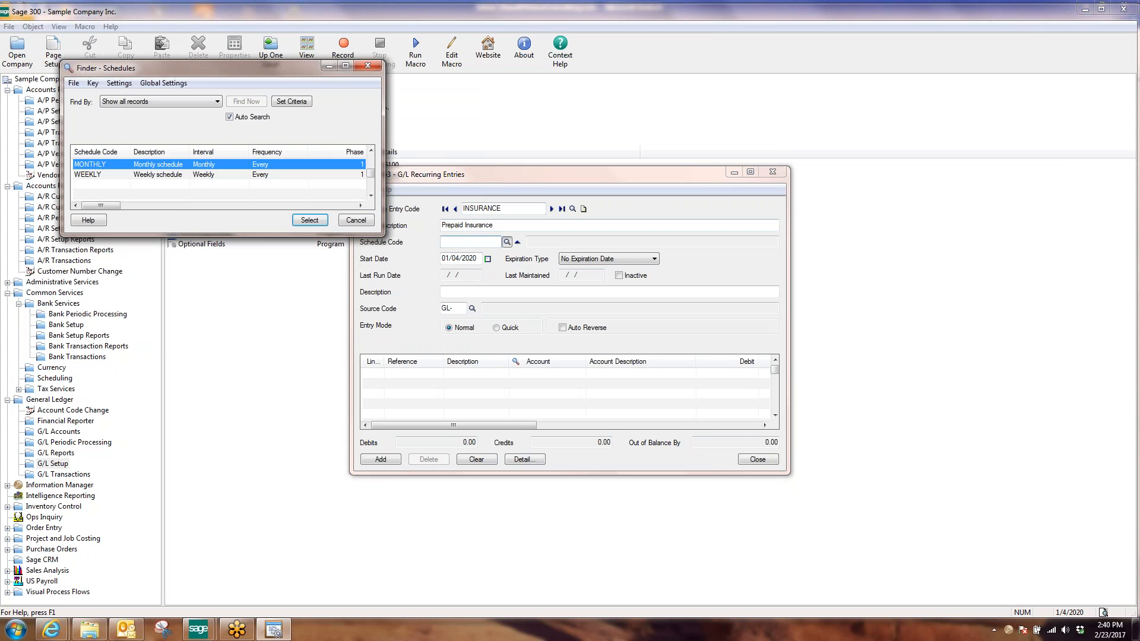
pyautogui.doubleClick(109, 169)
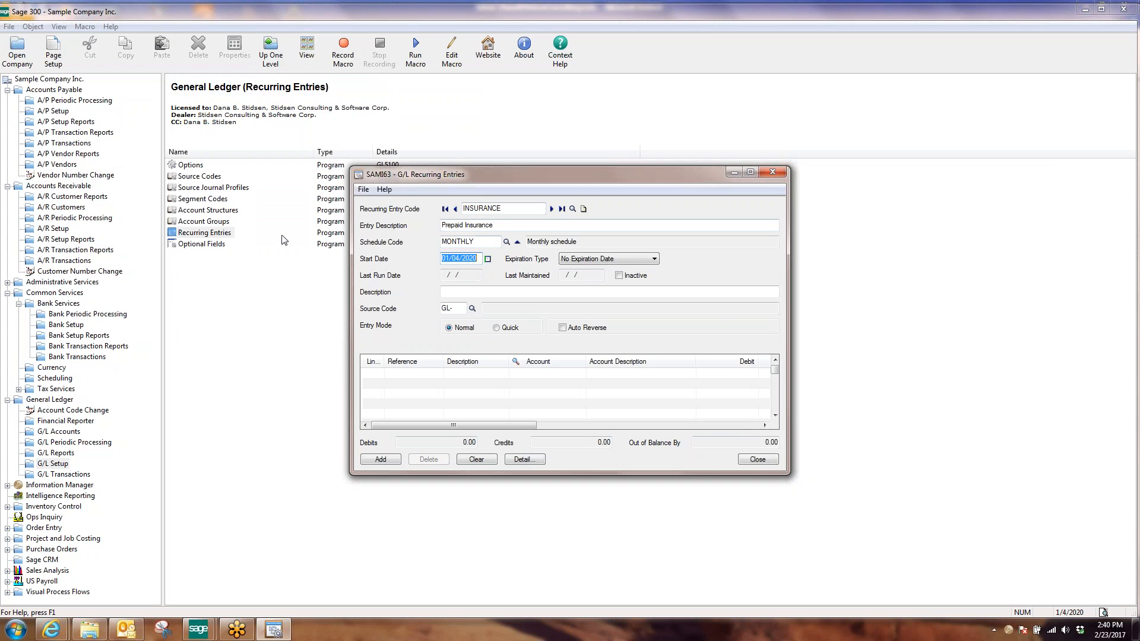
# - Set the INSURANCE entry's start date to 01/01/2020 and its expiration to the specific date 12/31/2020
pyautogui.click(488, 260)
pyautogui.click(510, 299)
pyautogui.click(511, 293)
pyautogui.click(654, 258)
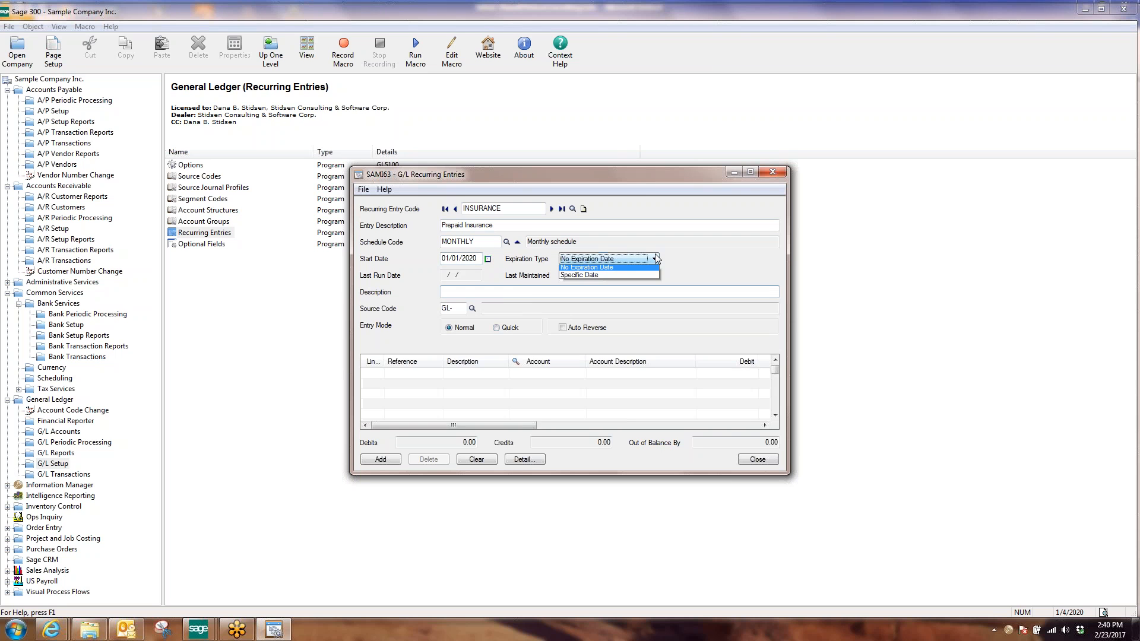
pyautogui.click(646, 276)
pyautogui.click(714, 259)
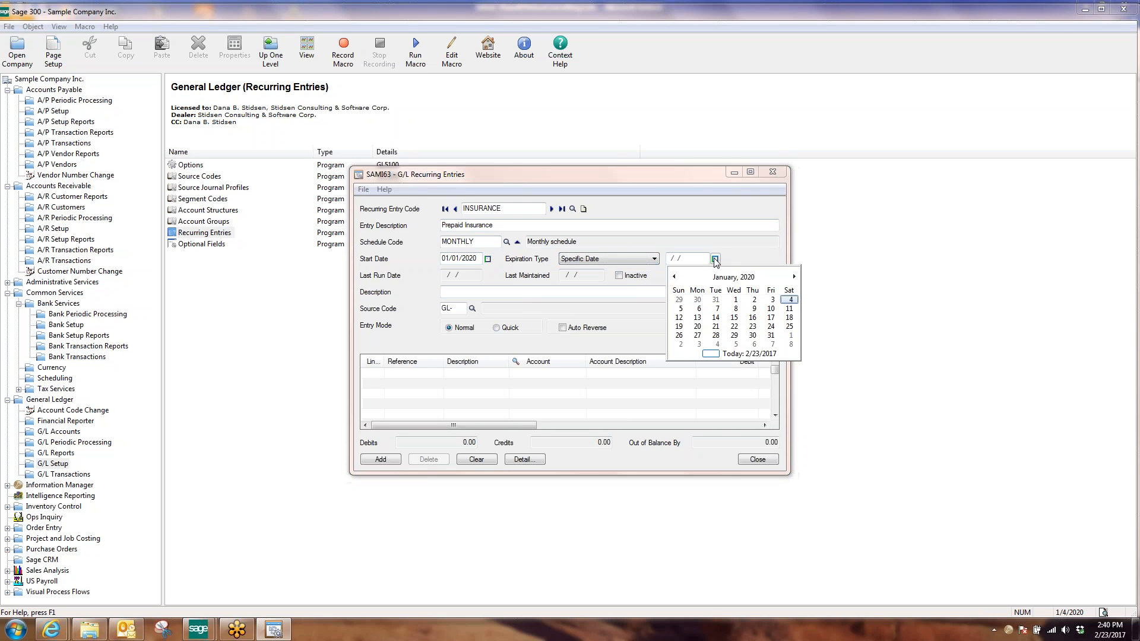
pyautogui.click(735, 277)
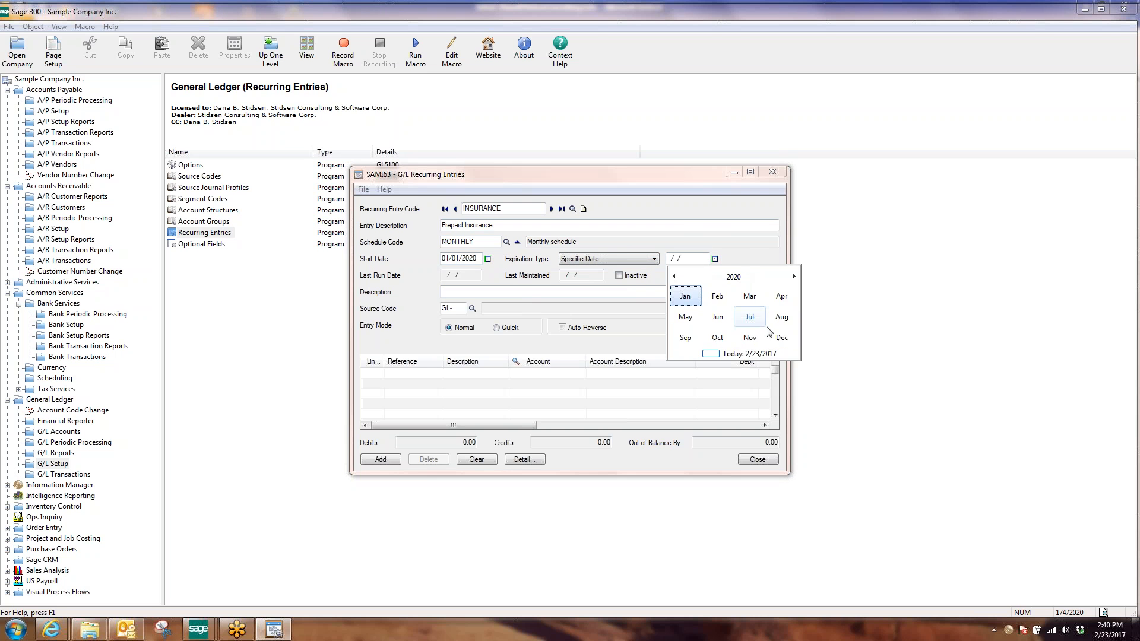
pyautogui.click(779, 338)
pyautogui.click(759, 340)
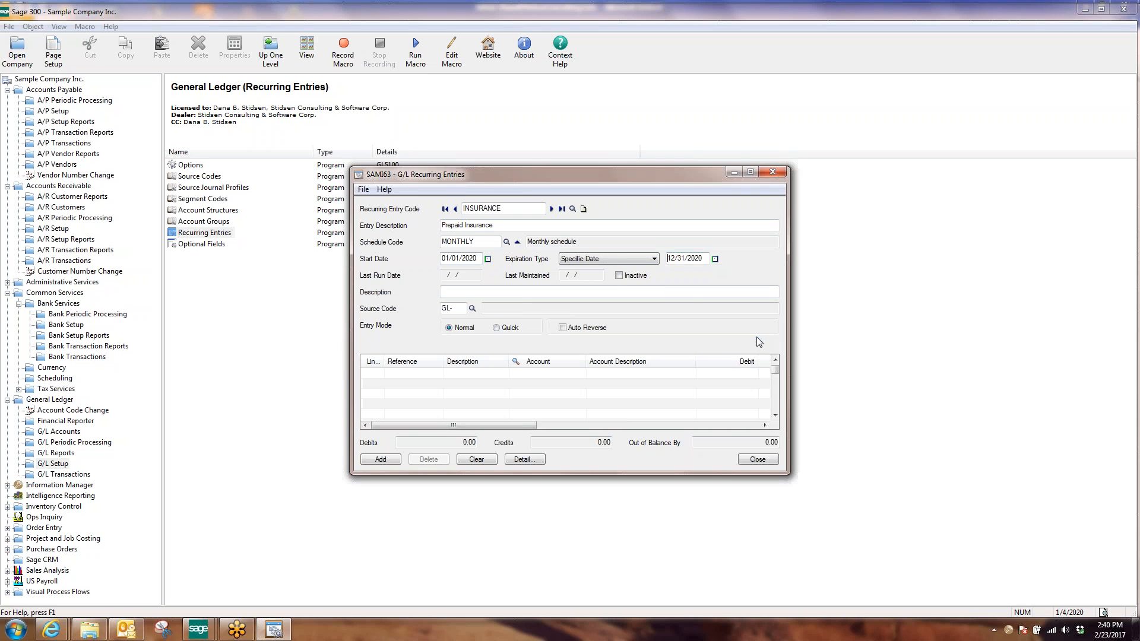
# - Describe the journal entry as Record Insurance Expense, with source code GL-JE and Quick entry mode
pyautogui.click(445, 291)
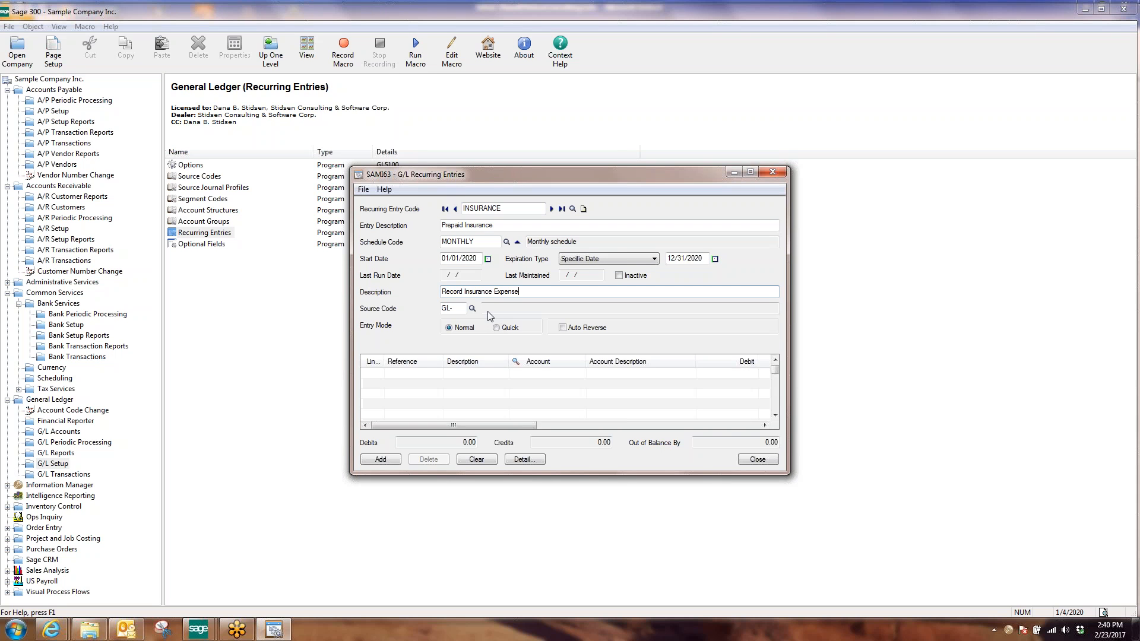
pyautogui.press('Tab')
pyautogui.click(472, 309)
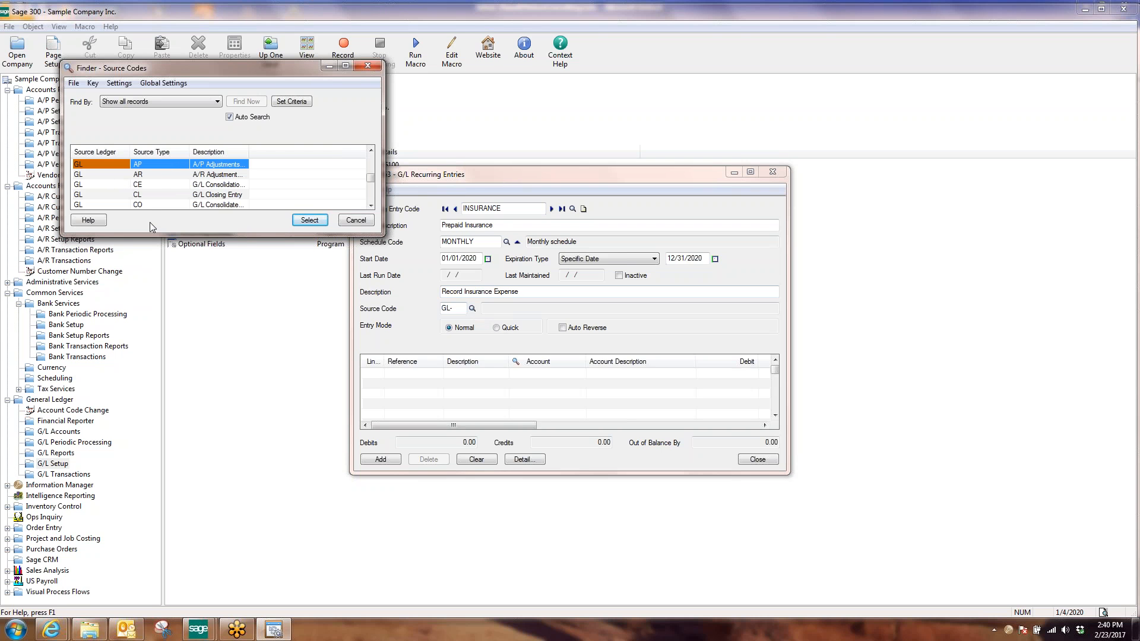
pyautogui.moveTo(178, 236); pyautogui.dragTo(178, 308)
pyautogui.doubleClick(111, 224)
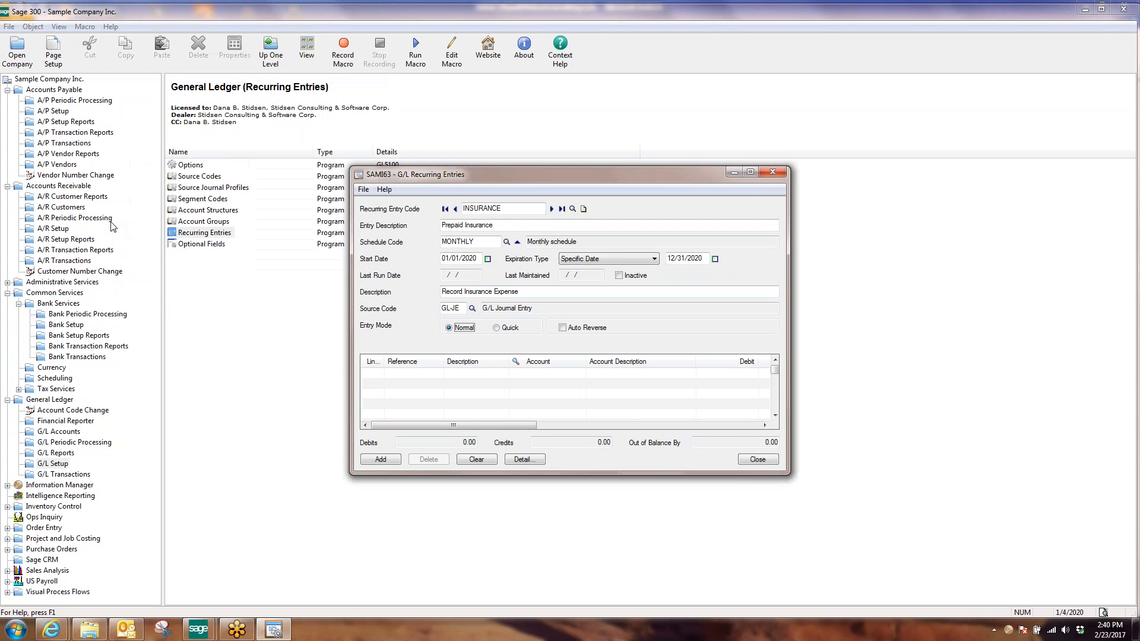
pyautogui.click(497, 328)
# - Add the first detail line with reference DBS and description Insurance
pyautogui.click(428, 370)
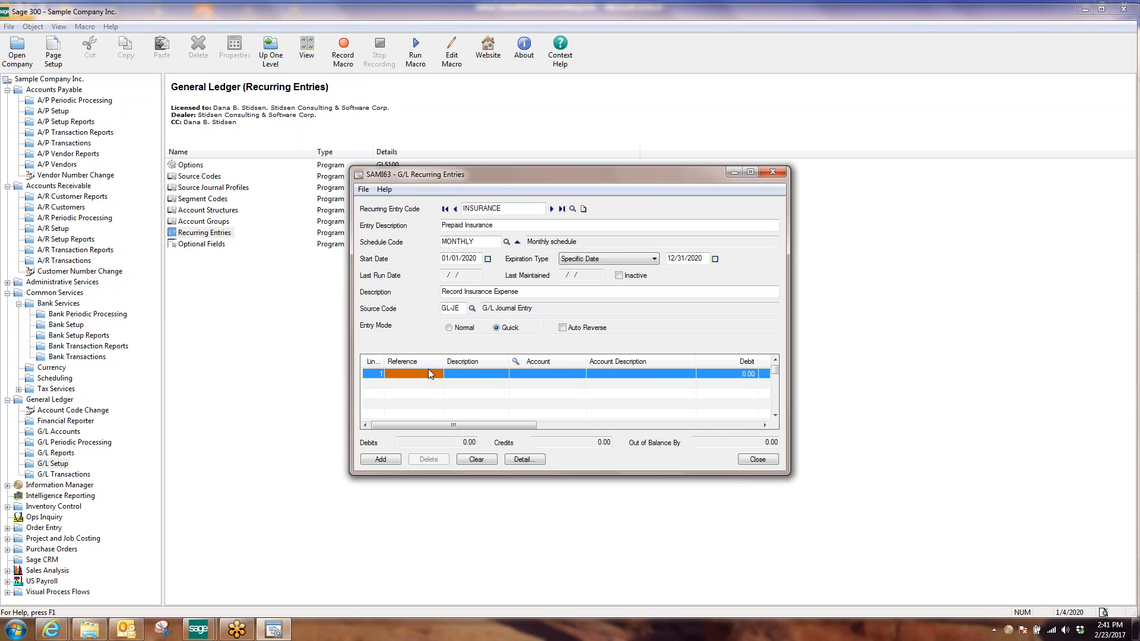
pyautogui.write('DBS')
pyautogui.press('Tab')
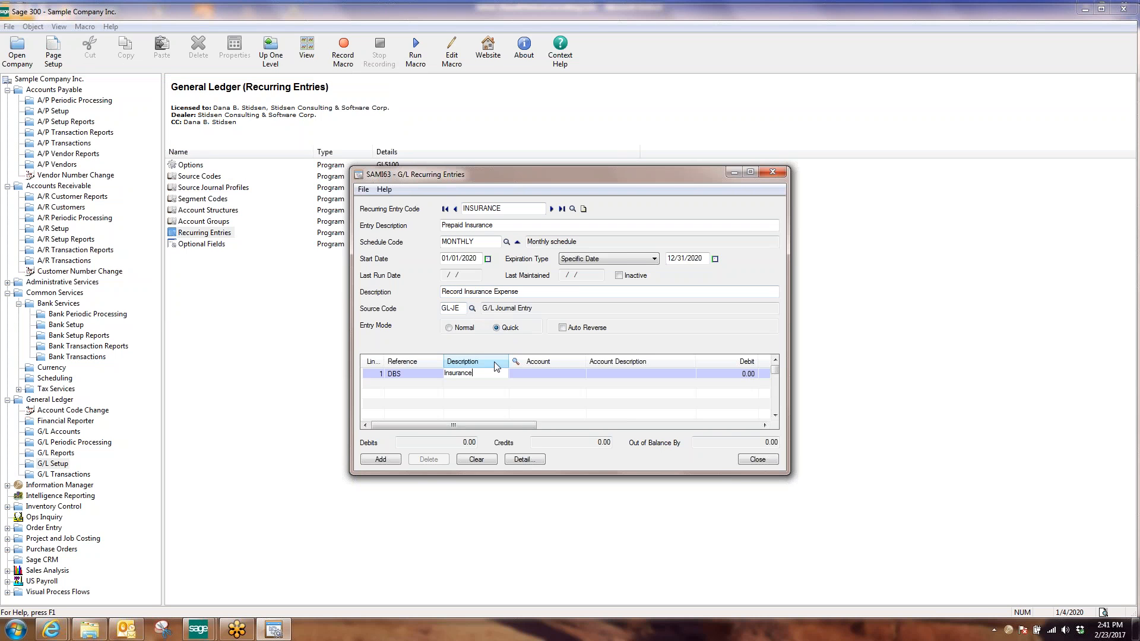
# - Look up the G/L accounts and assign account 1400, Prepaid insurance, to the first detail line
pyautogui.click(551, 375)
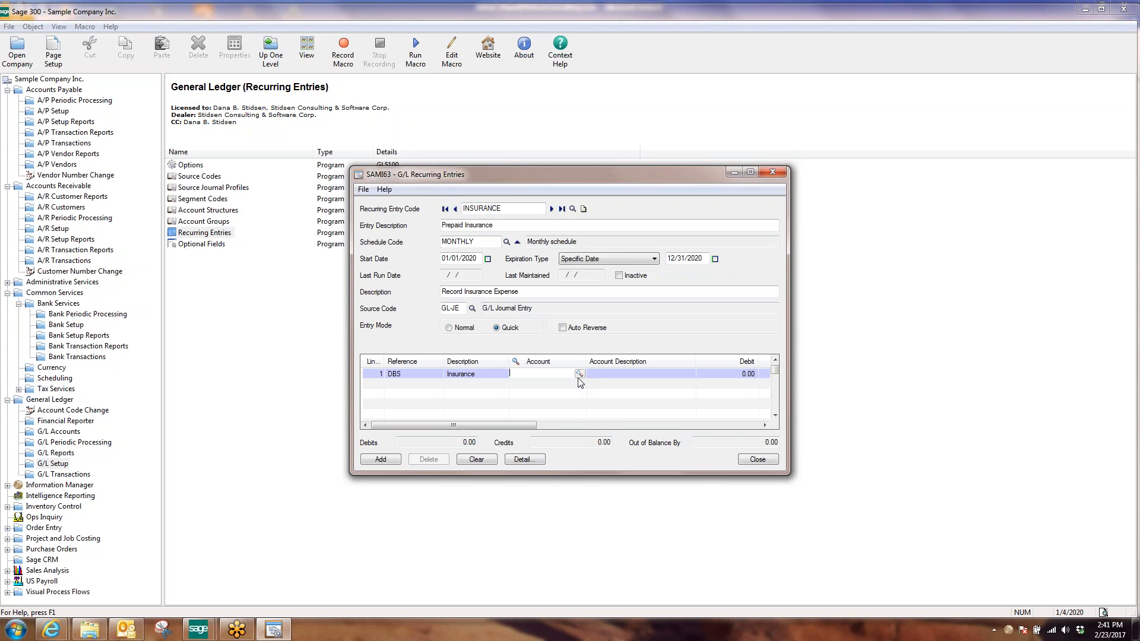
pyautogui.click(580, 374)
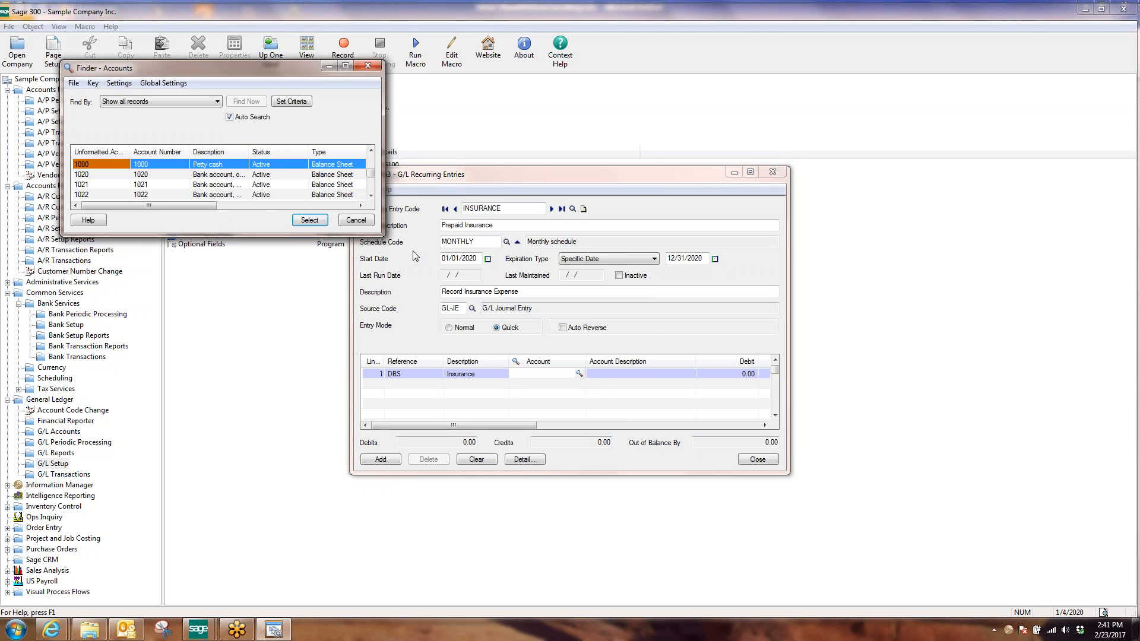
pyautogui.moveTo(384, 236); pyautogui.dragTo(644, 402)
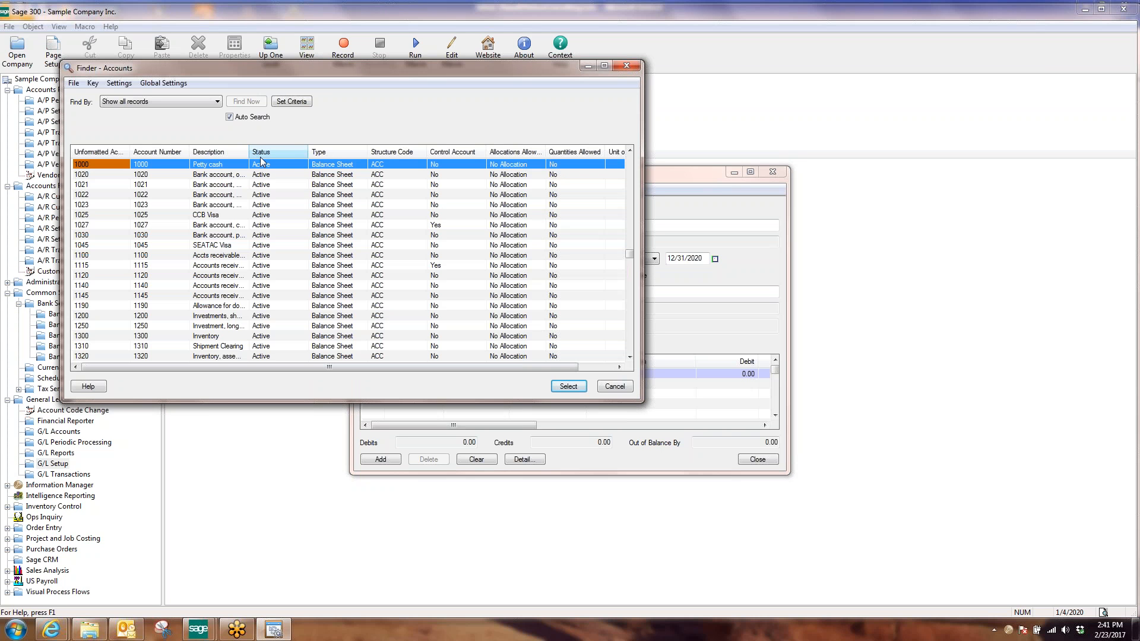
pyautogui.moveTo(249, 151); pyautogui.dragTo(317, 151)
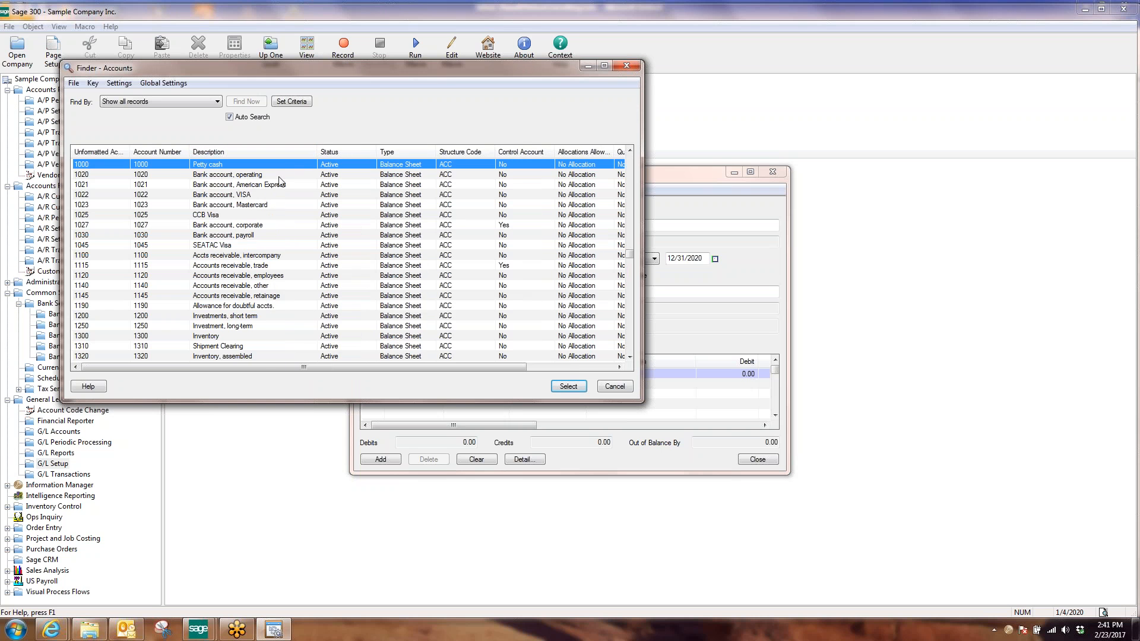
pyautogui.click(240, 319)
pyautogui.scroll(-3, 240, 324)
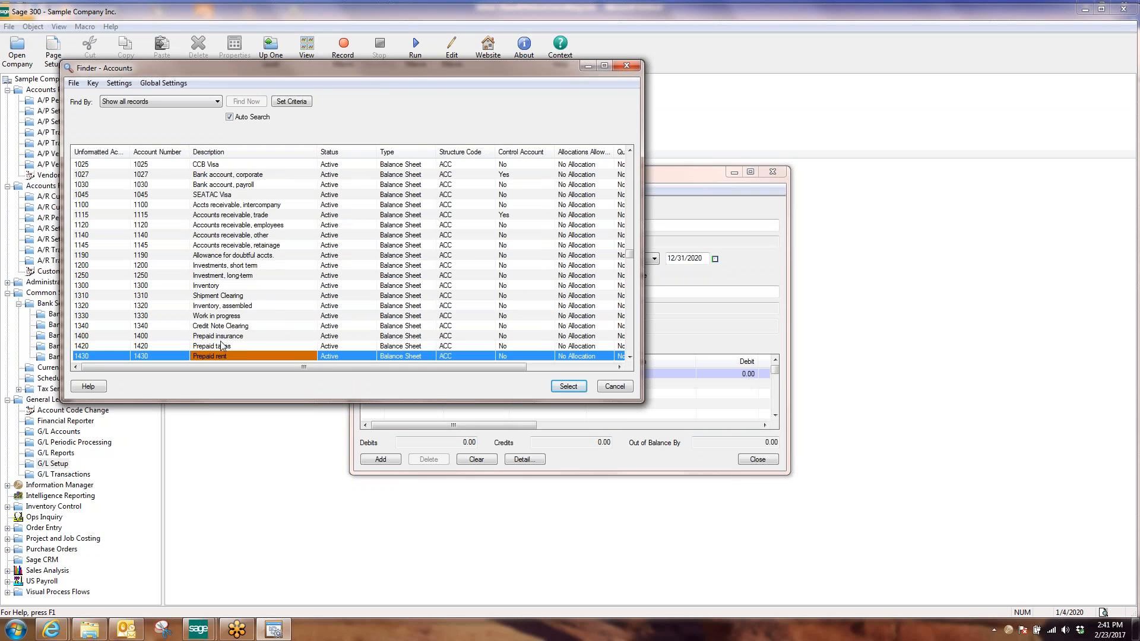
pyautogui.doubleClick(222, 337)
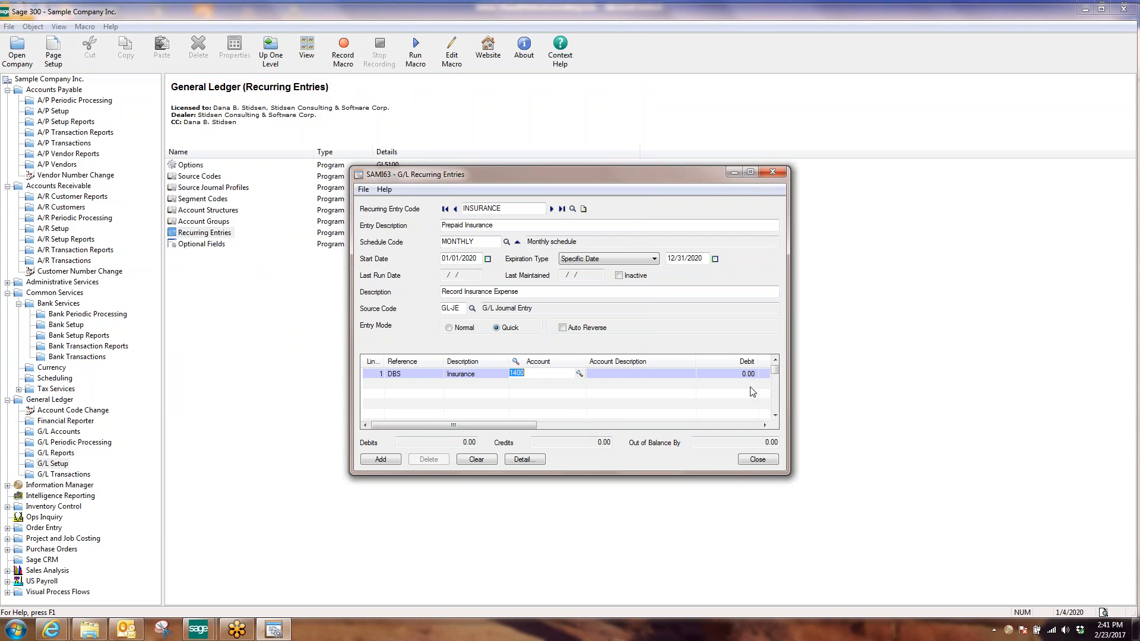
# - Credit 100.00 on the Prepaid insurance line and start the second detail line
pyautogui.click(764, 425)
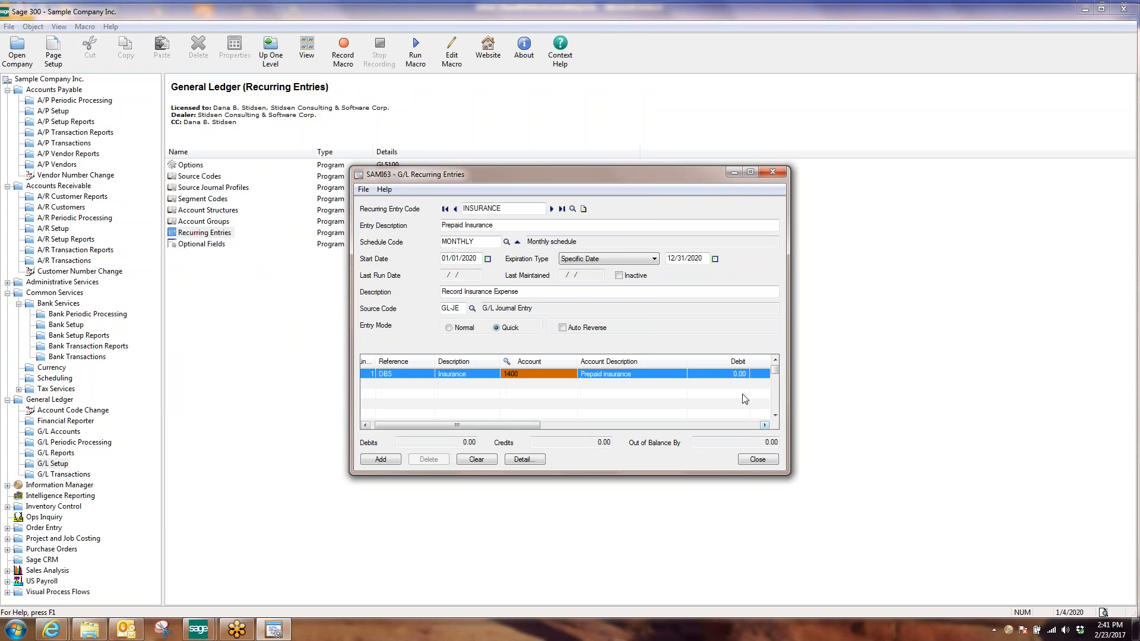
pyautogui.click(764, 426)
pyautogui.click(765, 425)
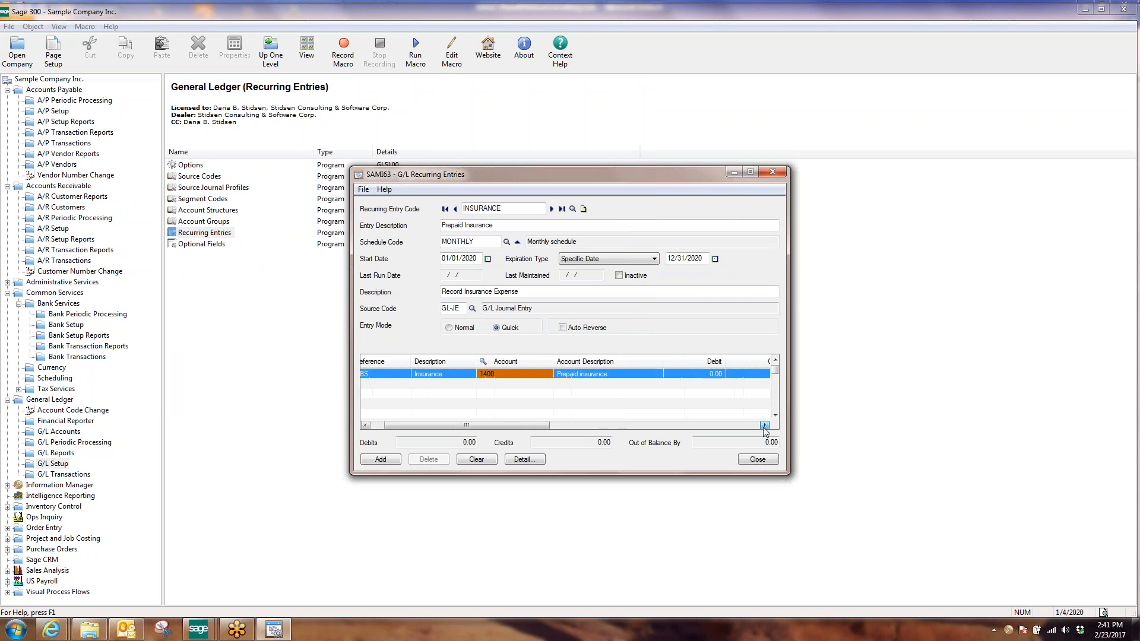
pyautogui.click(746, 374)
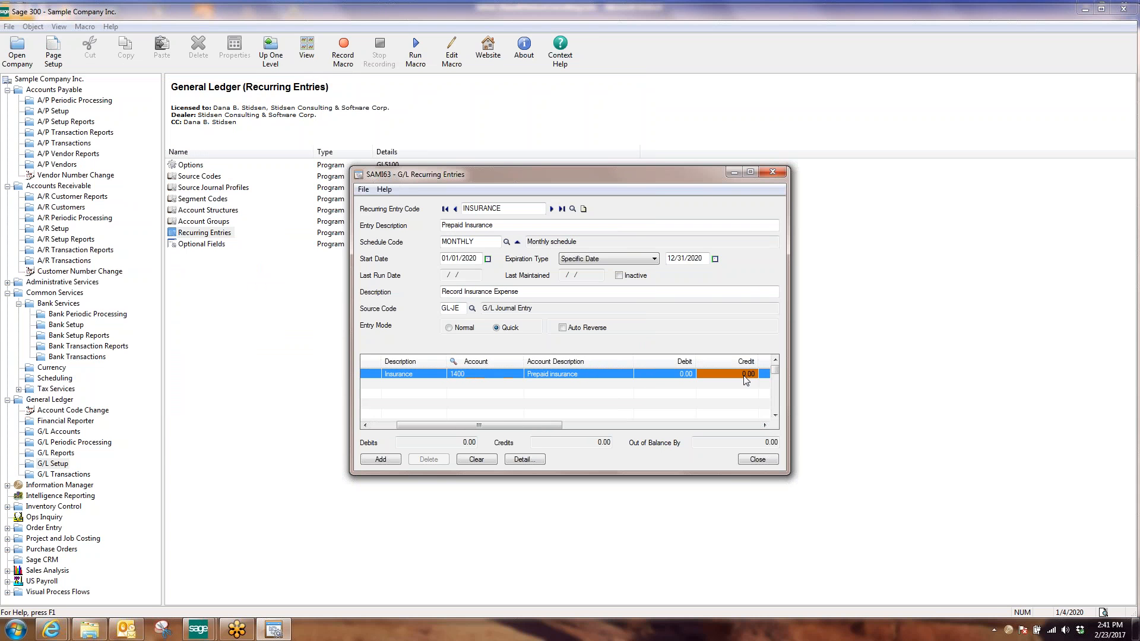
pyautogui.write('100')
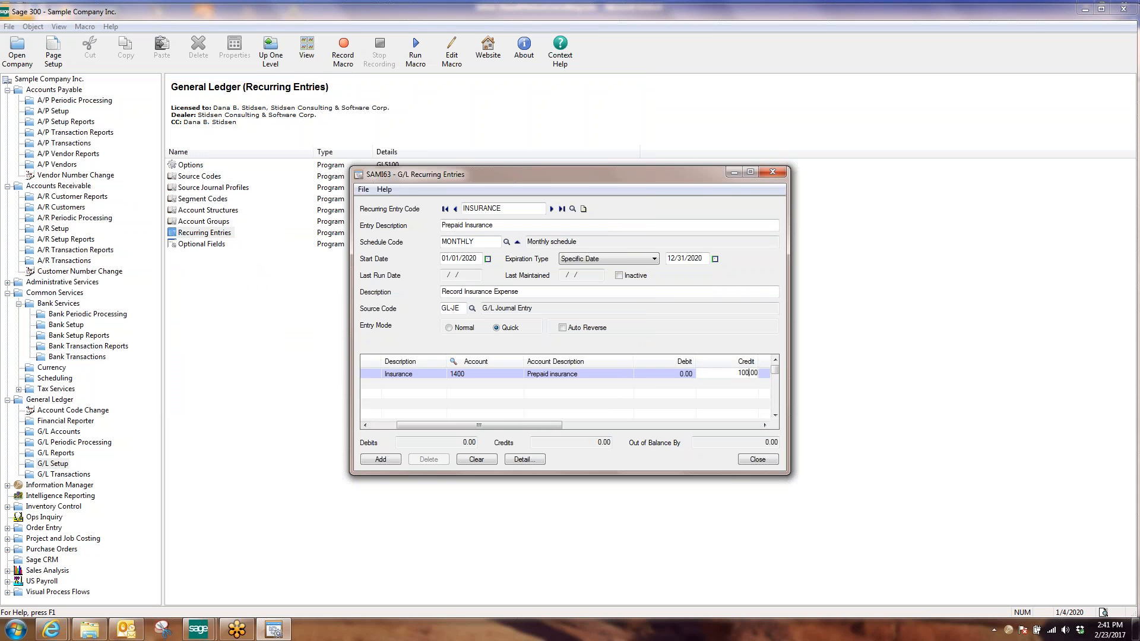
pyautogui.press('Tab')
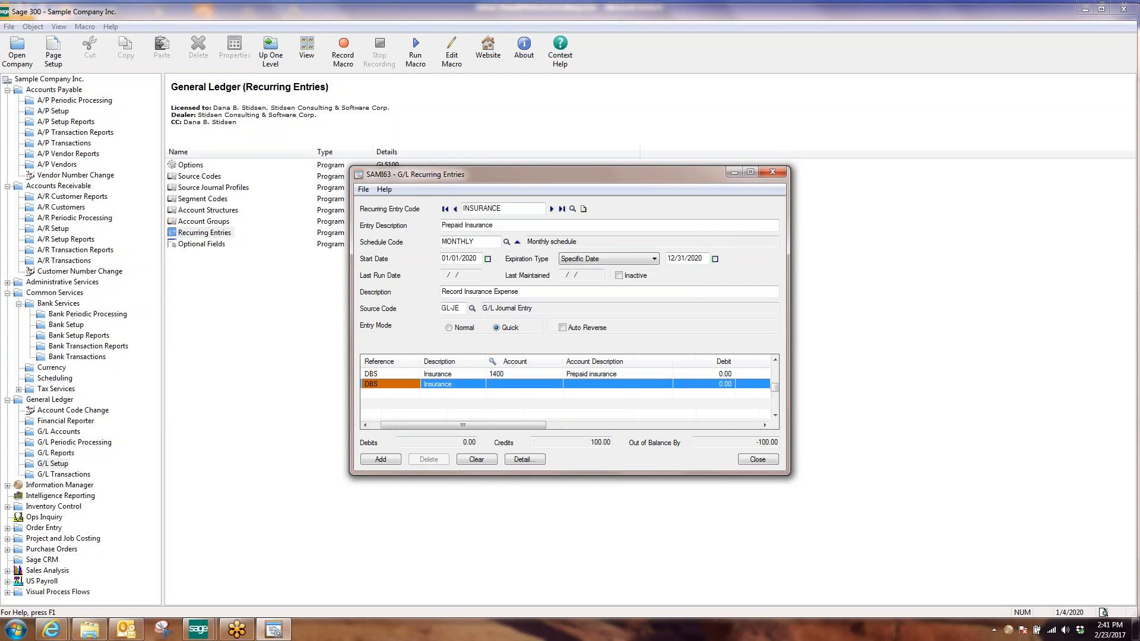
# - Find accounts whose description contains "insuran" and assign account 6280, Insurance, to the second detail line
pyautogui.click(556, 382)
pyautogui.press('F5')
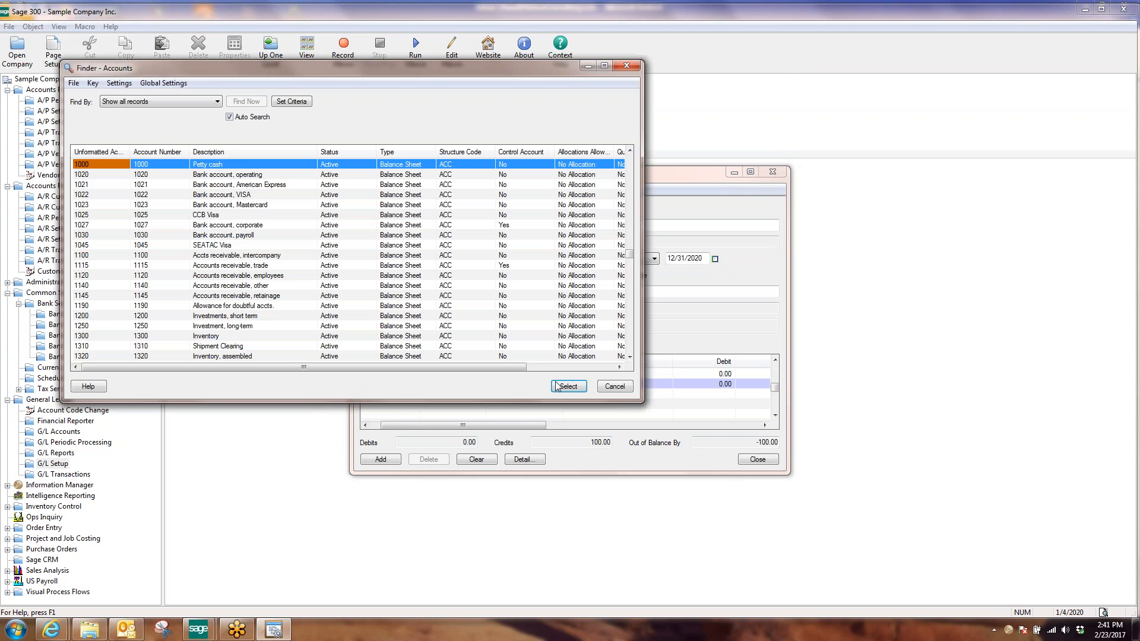
pyautogui.click(140, 103)
pyautogui.click(143, 126)
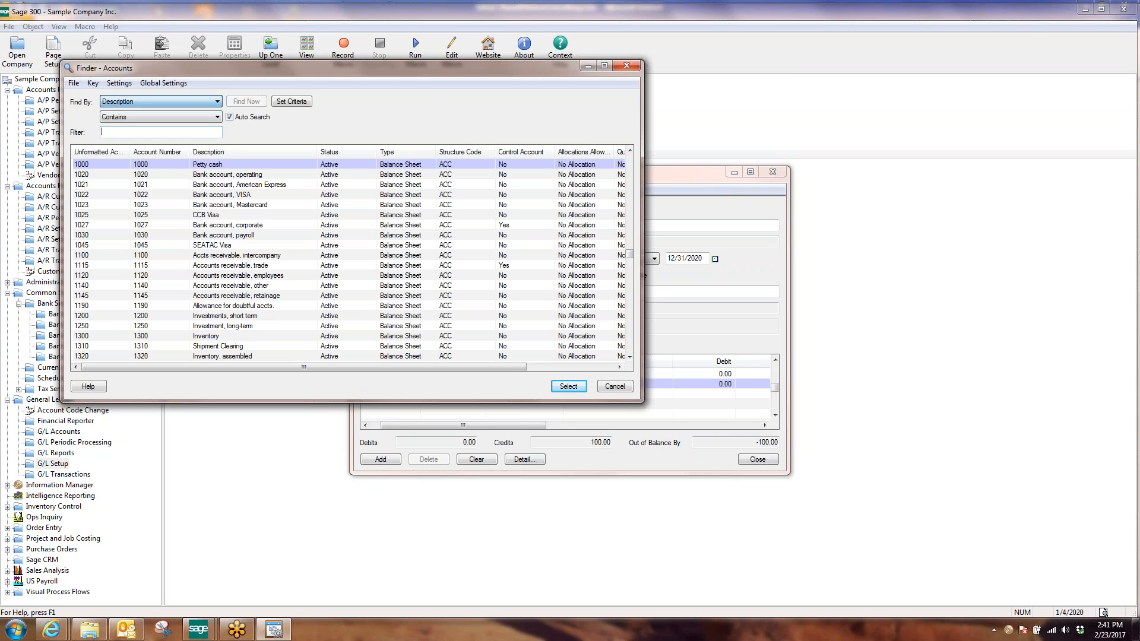
pyautogui.click(156, 118)
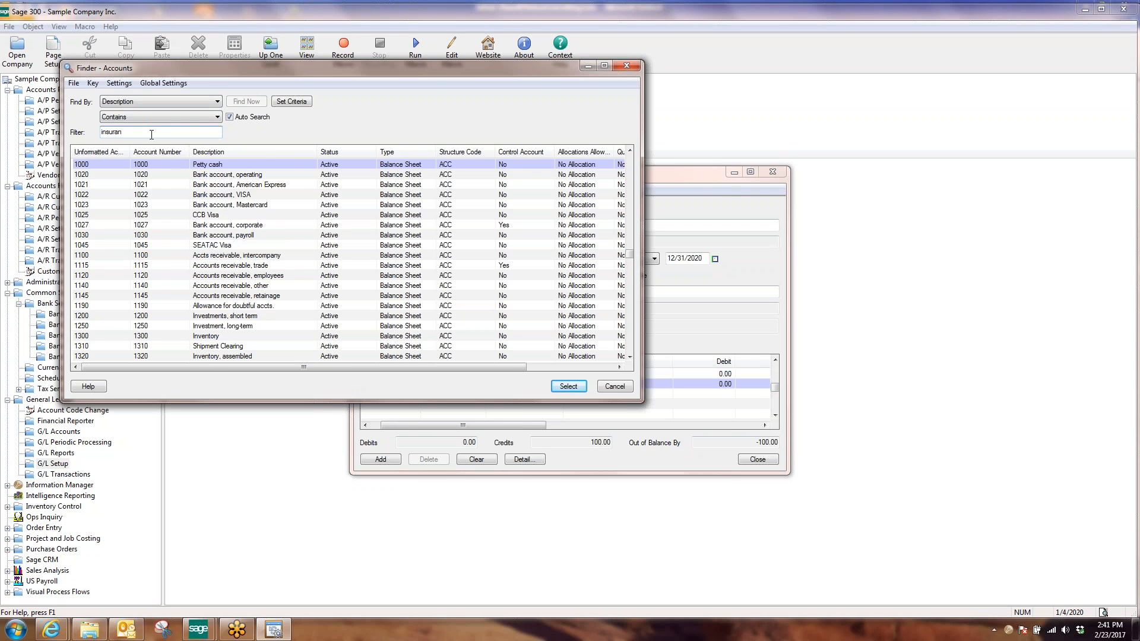
pyautogui.doubleClick(189, 174)
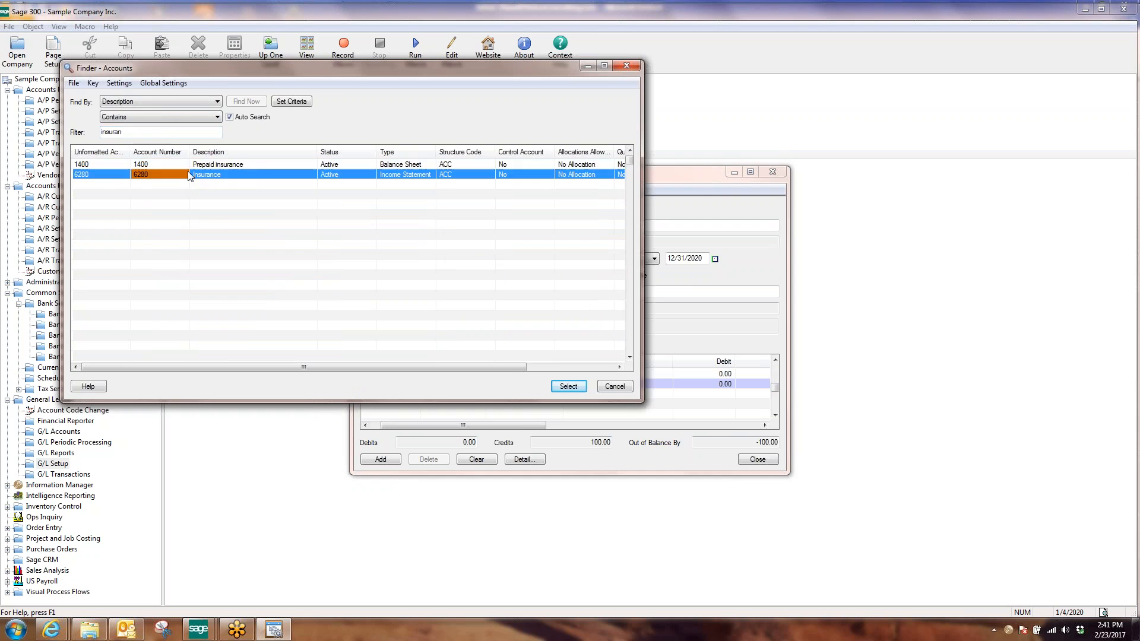
pyautogui.press('Tab')
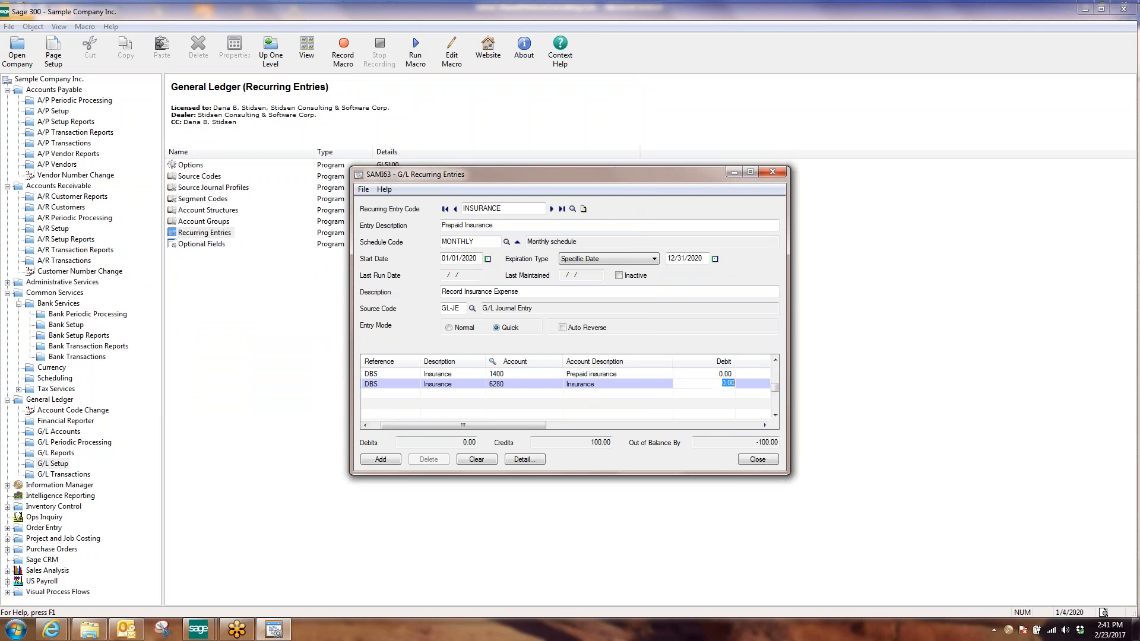
# - Debit 100.00 on the account 6280 line and widen the recurring entry window to show more detail columns
pyautogui.write('100')
pyautogui.press('Up')
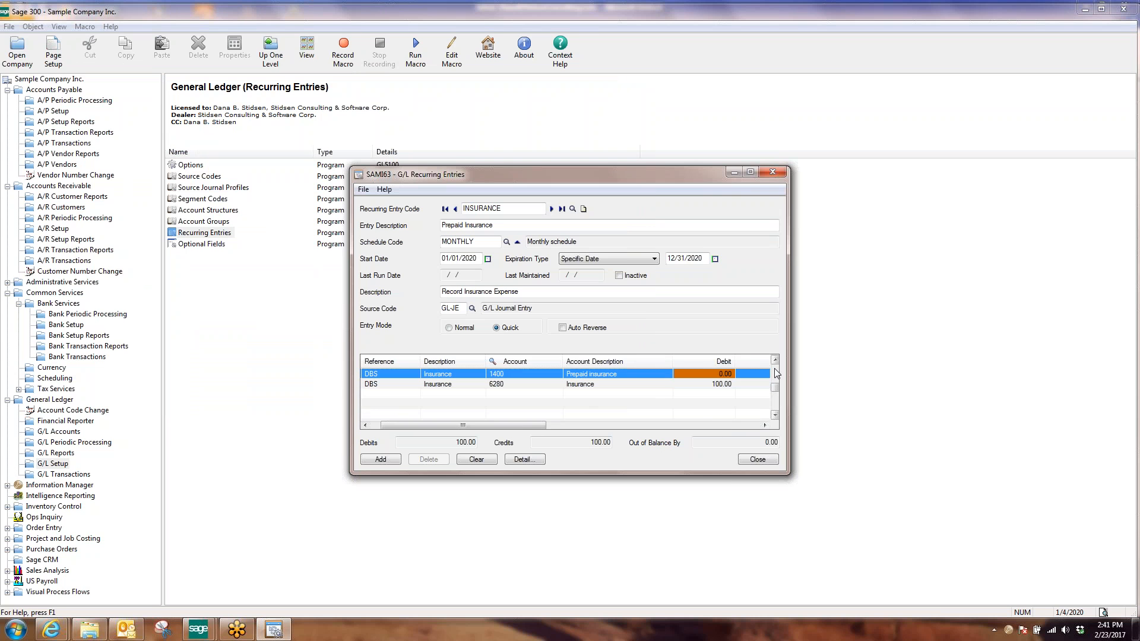
pyautogui.moveTo(790, 337); pyautogui.dragTo(965, 338)
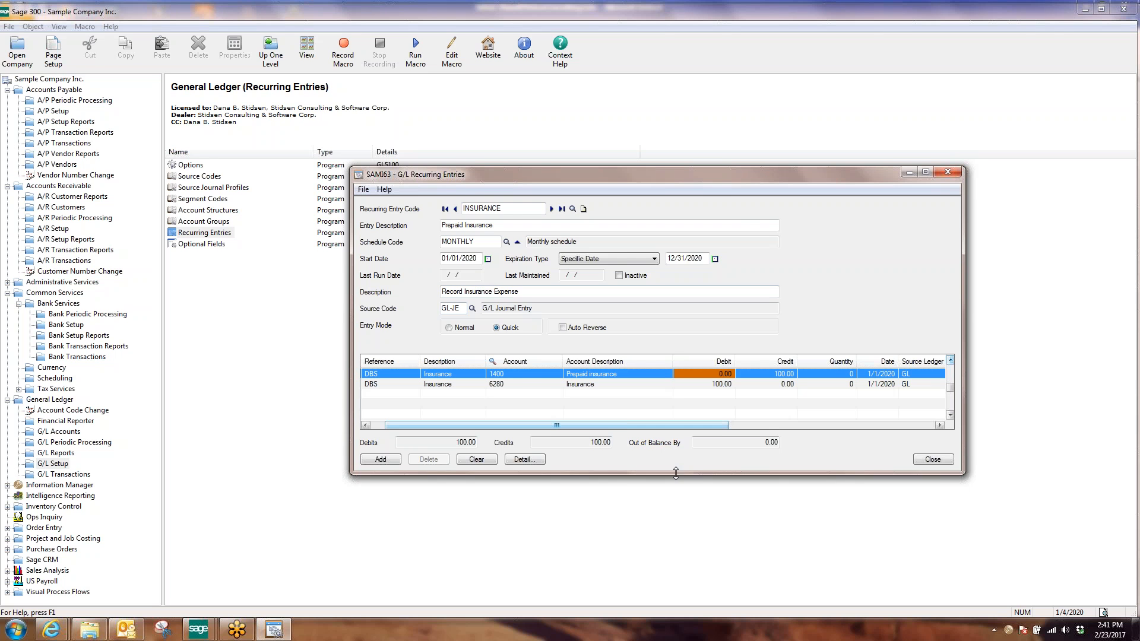
# - Enlarge the G/L recurring entry window, check the INSURANCE entry's schedule and detail lines, and close it, adding the entry
pyautogui.moveTo(675, 473); pyautogui.dragTo(675, 511)
pyautogui.click(435, 210)
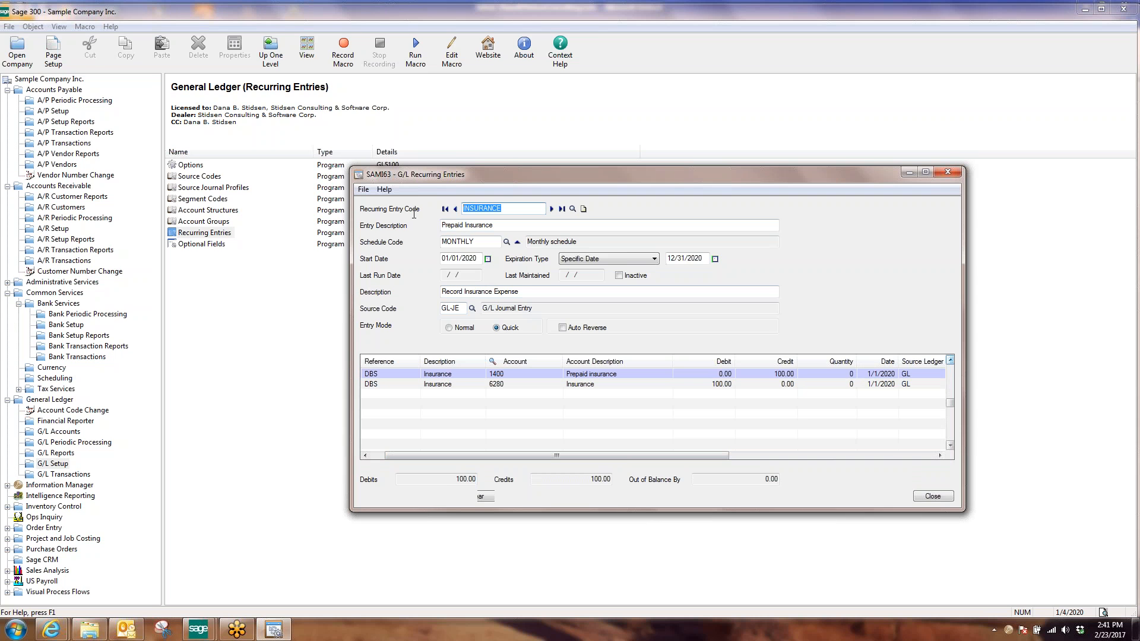
pyautogui.click(446, 243)
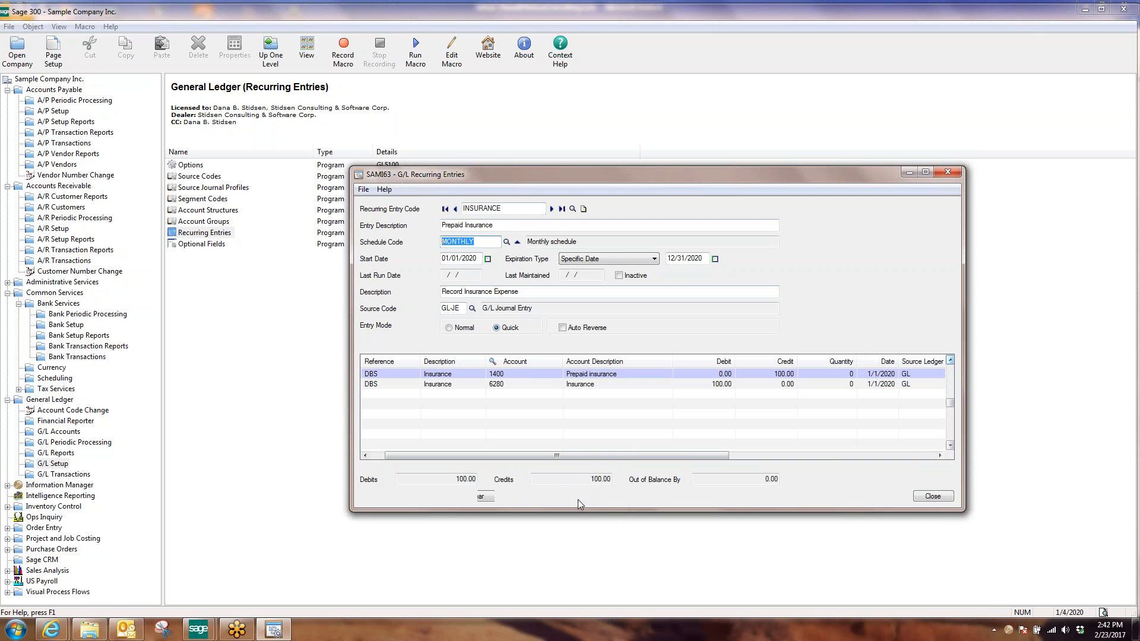
pyautogui.moveTo(582, 510); pyautogui.dragTo(583, 545)
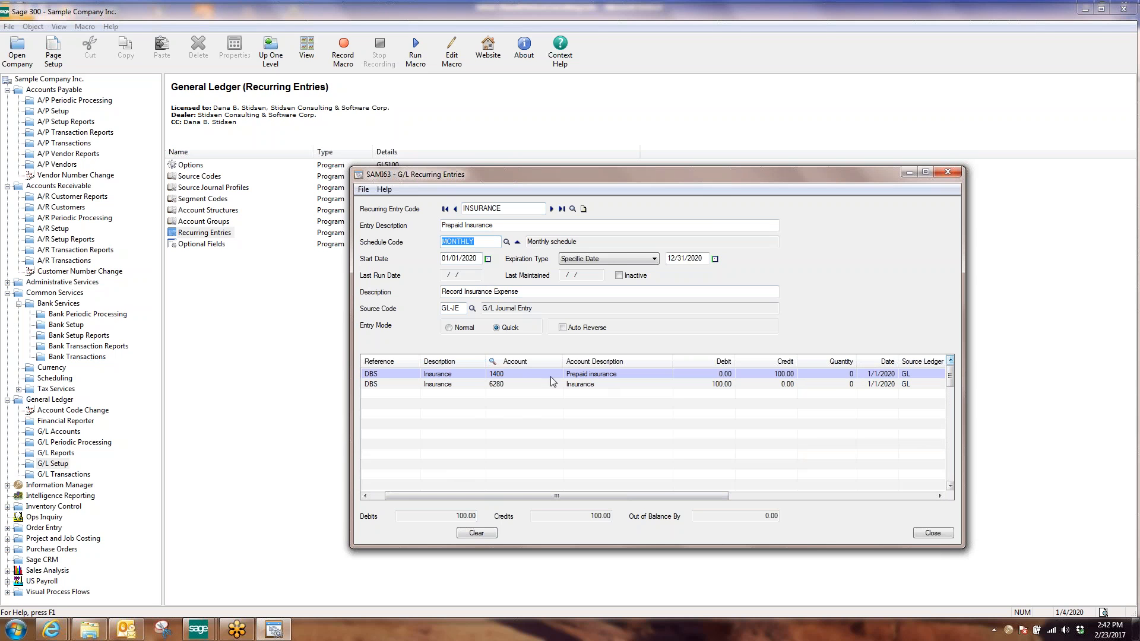
pyautogui.click(504, 374)
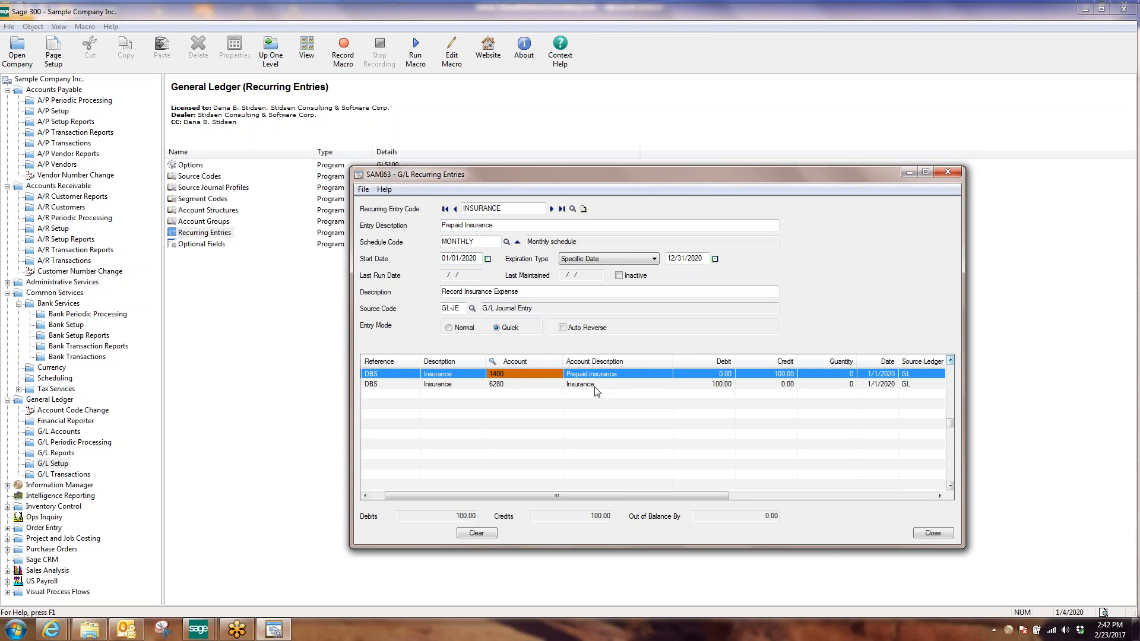
pyautogui.click(701, 386)
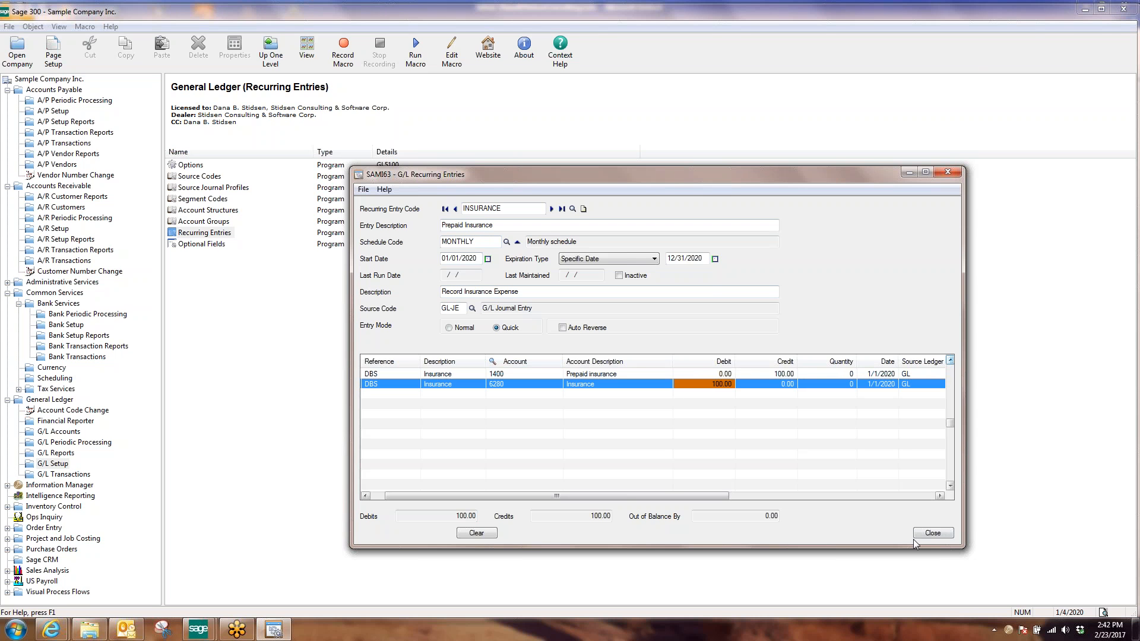
pyautogui.click(932, 533)
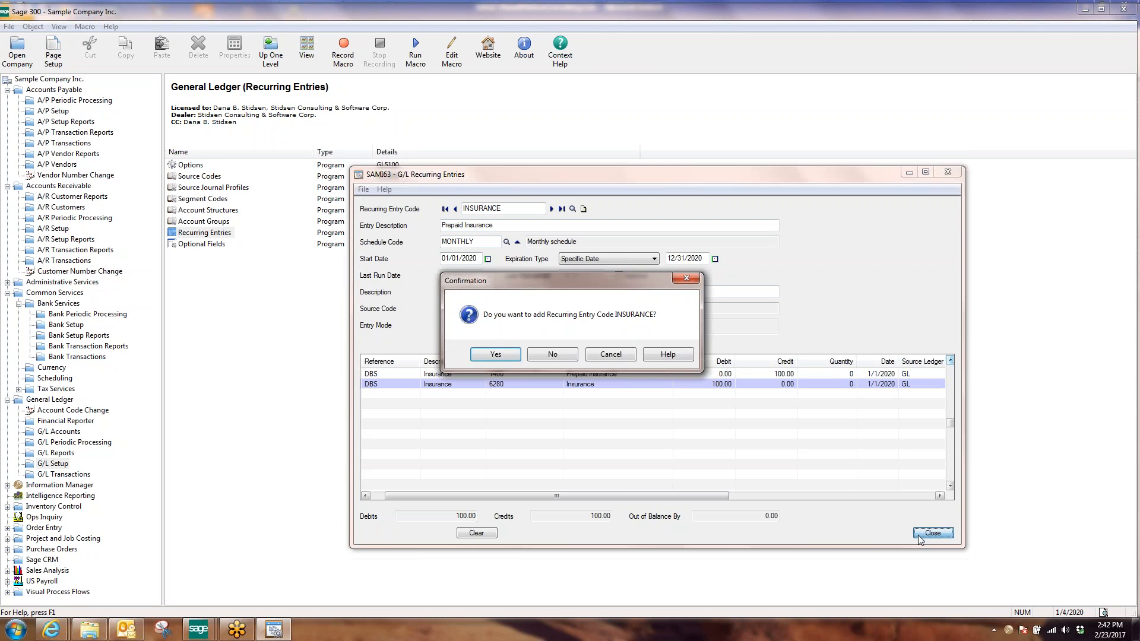
pyautogui.click(498, 356)
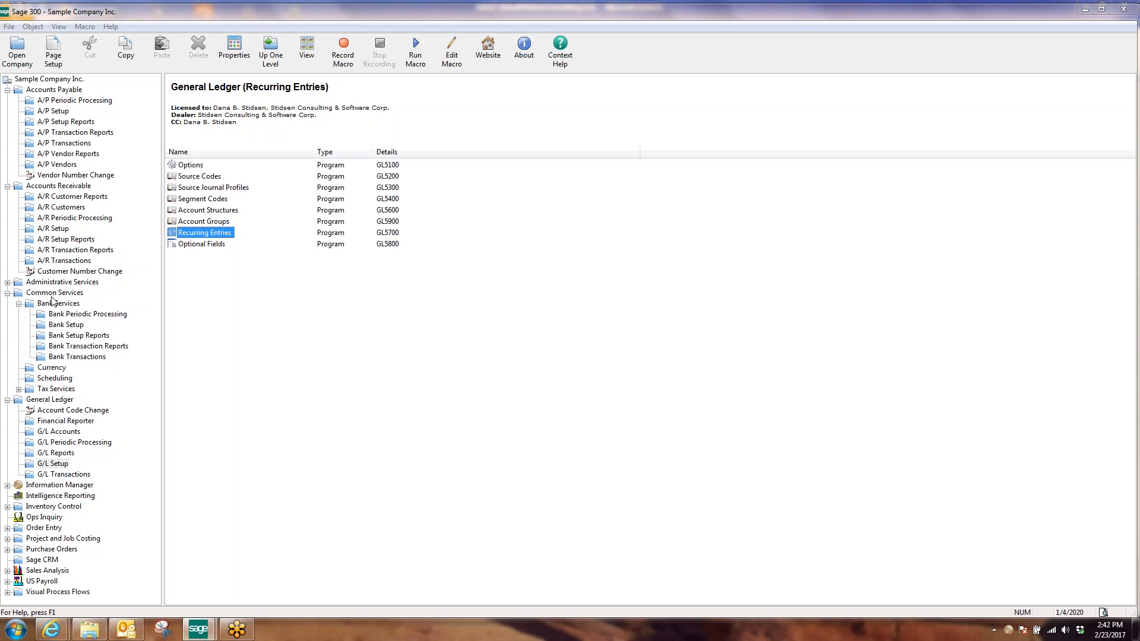
# - Collapse the Accounts Receivable folder and reopen Sample Company Inc. with session date 1/4/2020 to bring up the reminder list
pyautogui.click(7, 186)
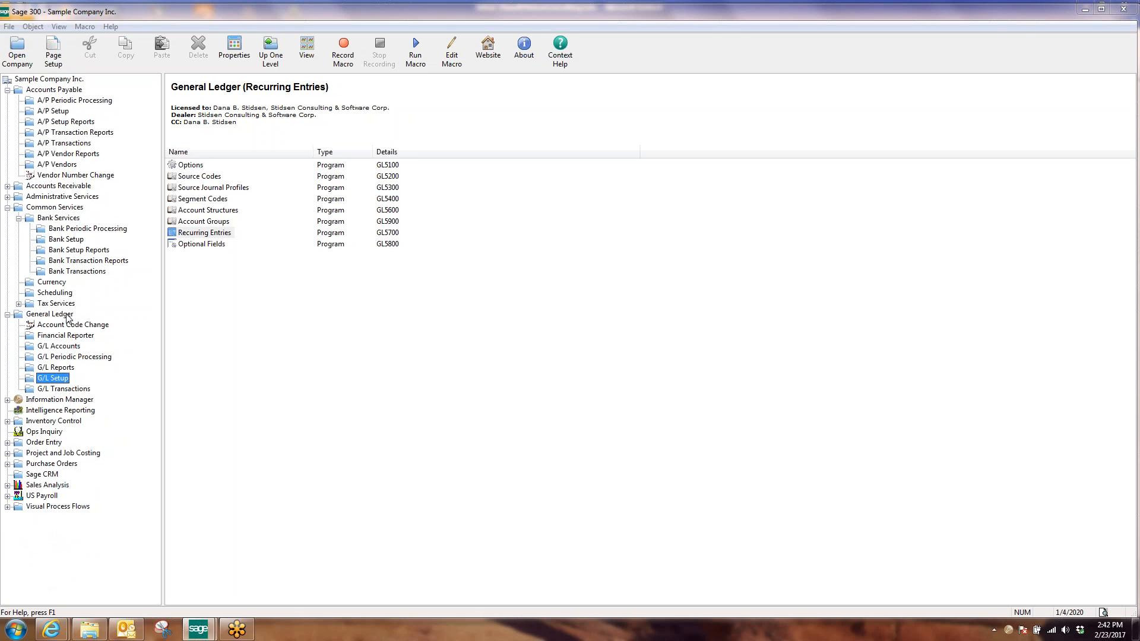
pyautogui.click(19, 55)
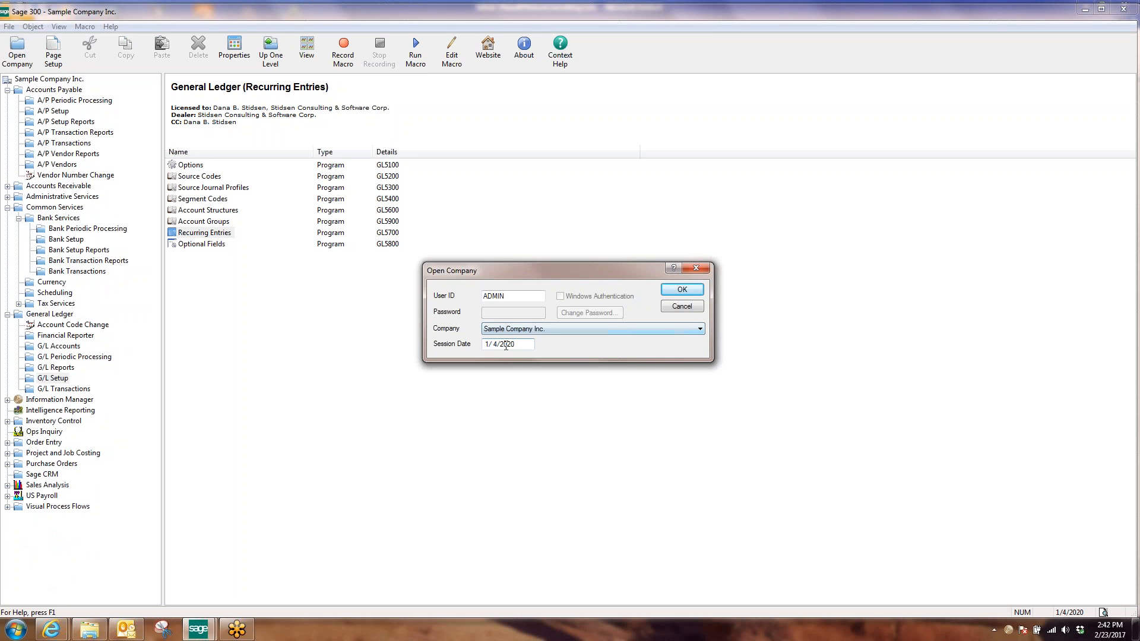
pyautogui.moveTo(530, 345); pyautogui.dragTo(481, 344)
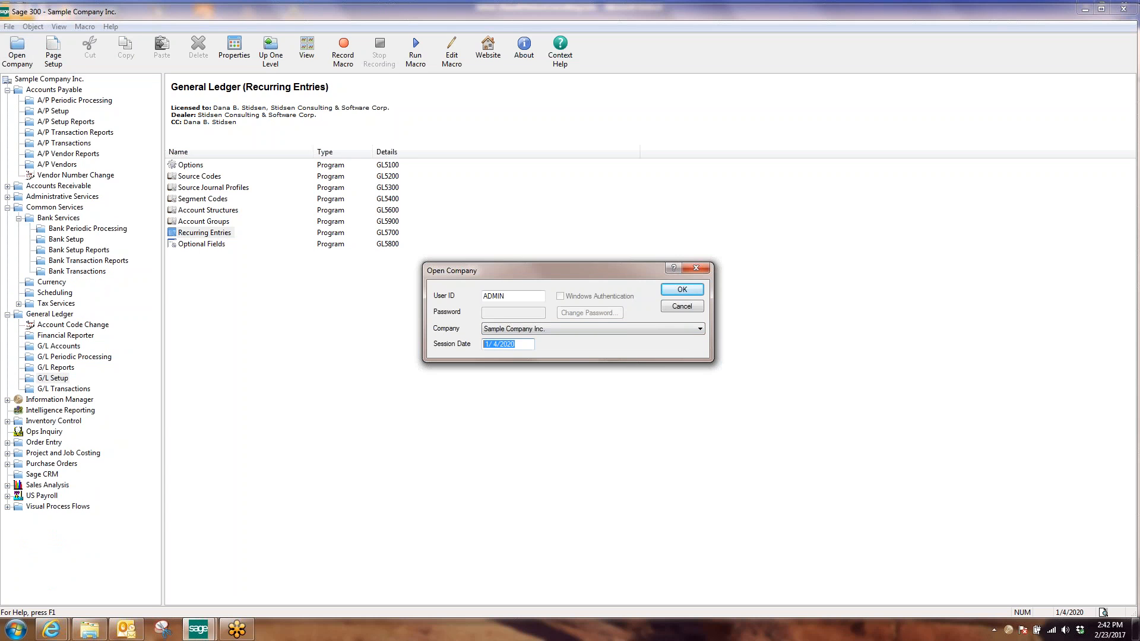
pyautogui.click(688, 290)
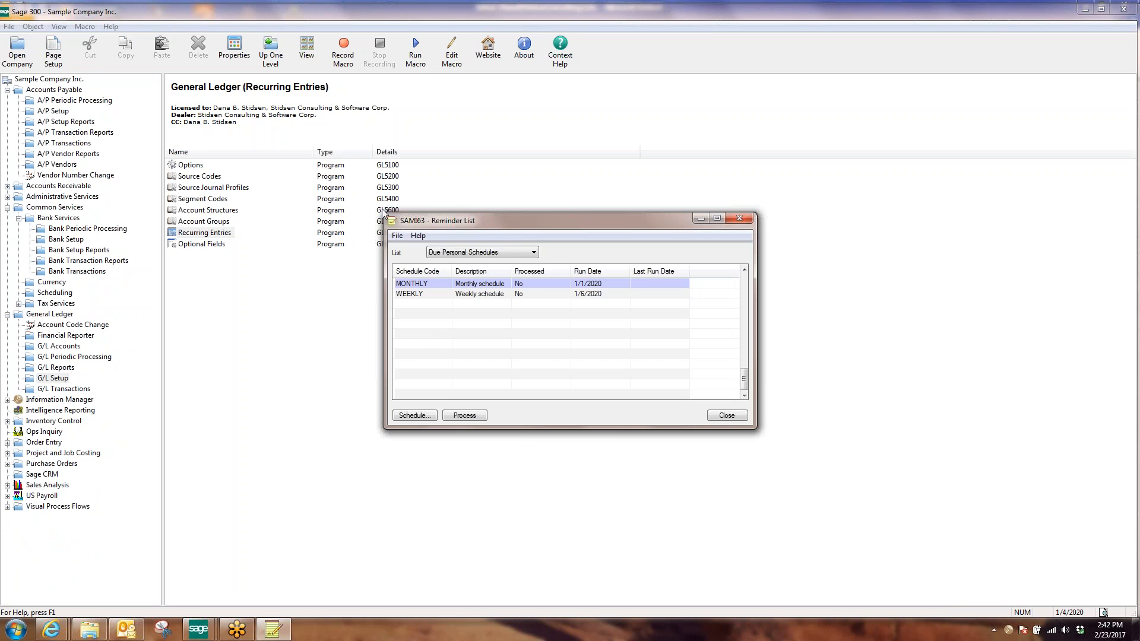
# - Examine the due MONTHLY schedule's settings and the last and next run dates of its assigned jobs
pyautogui.click(536, 284)
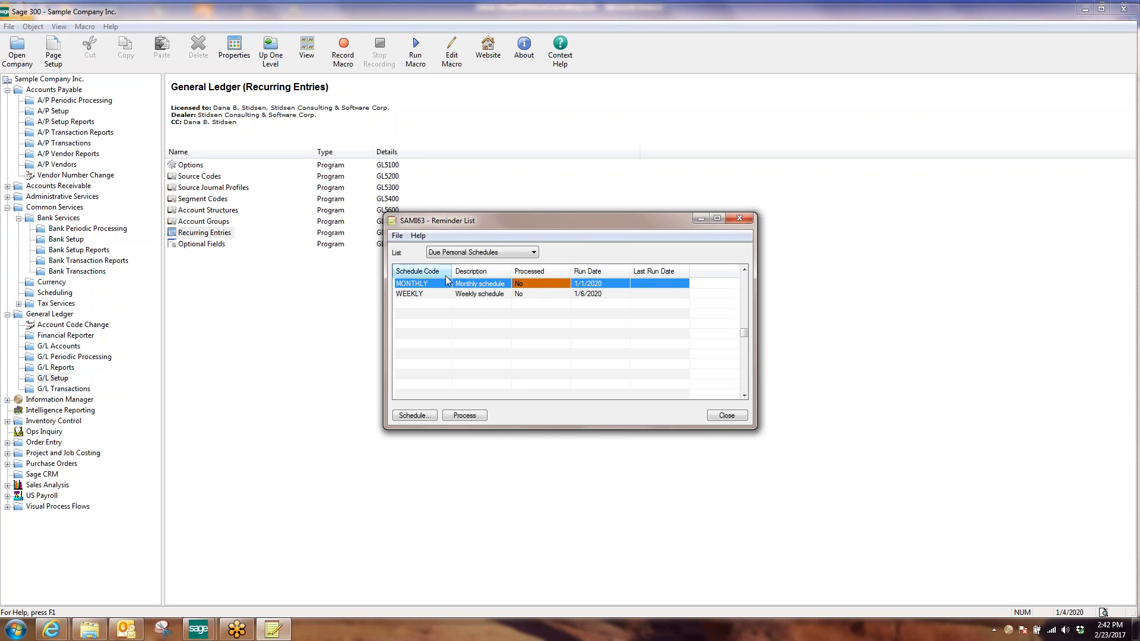
pyautogui.click(426, 418)
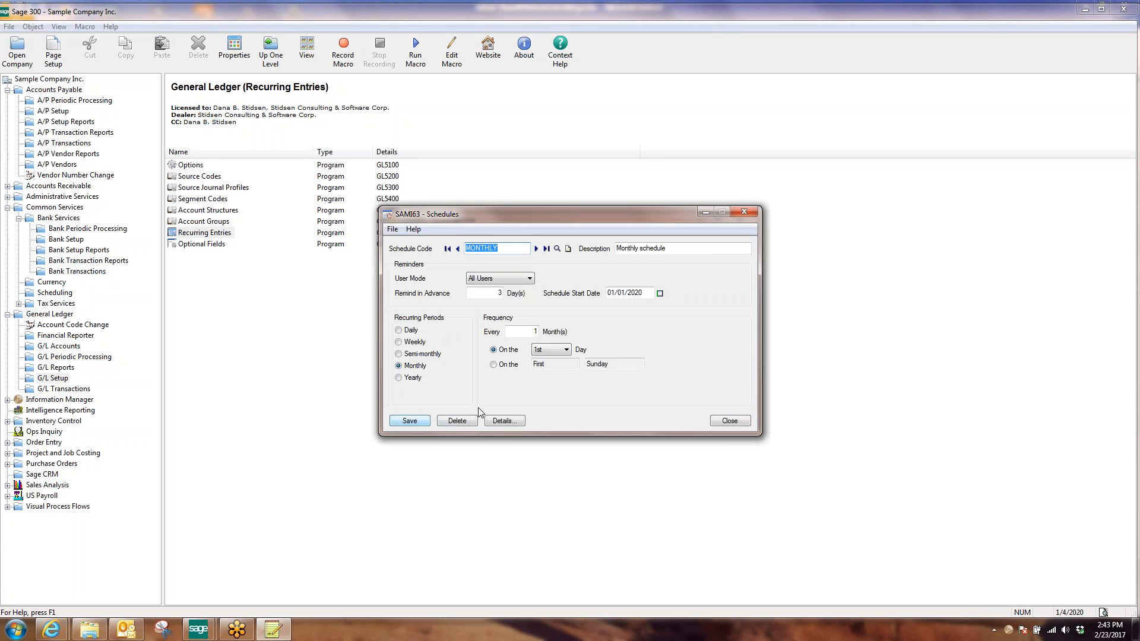
pyautogui.click(516, 422)
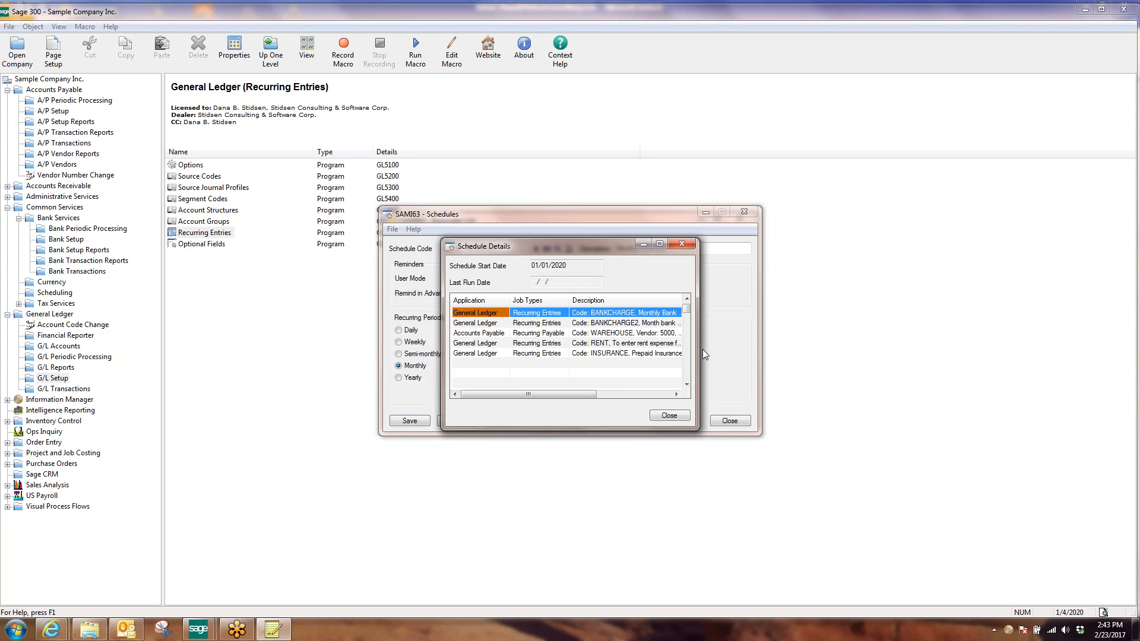
pyautogui.moveTo(698, 353); pyautogui.dragTo(950, 353)
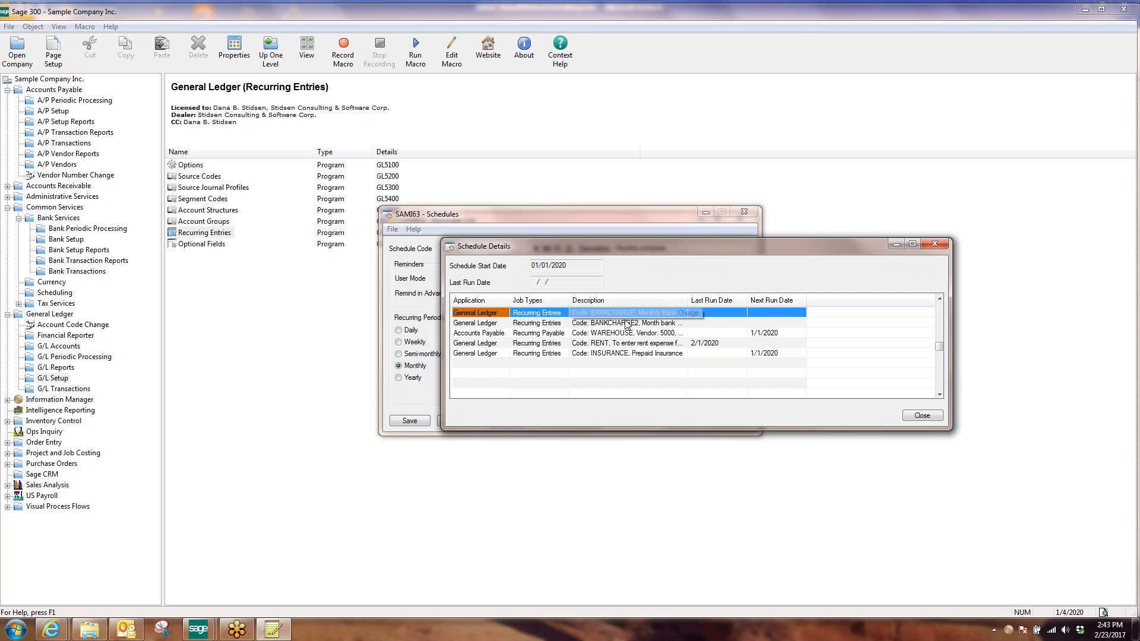
pyautogui.click(701, 333)
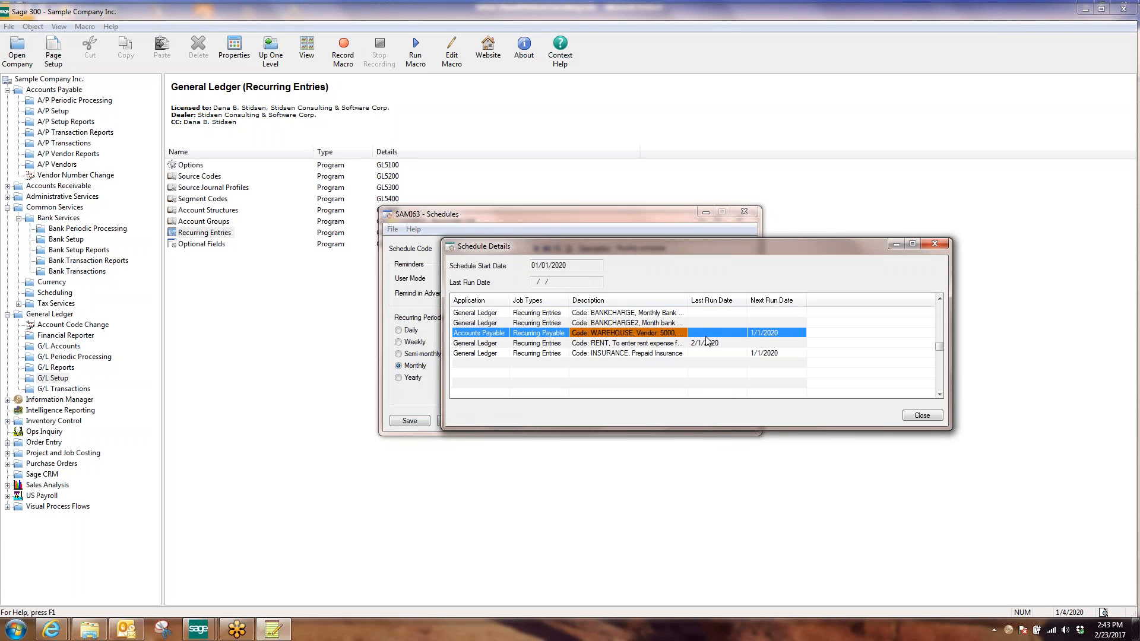
pyautogui.click(589, 354)
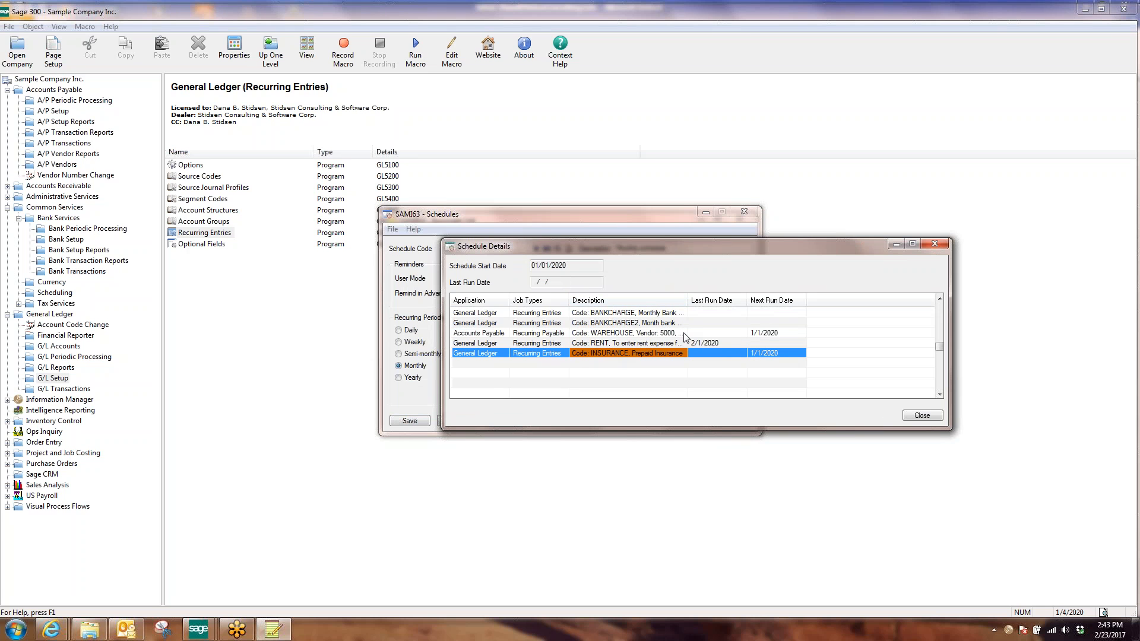
pyautogui.click(923, 416)
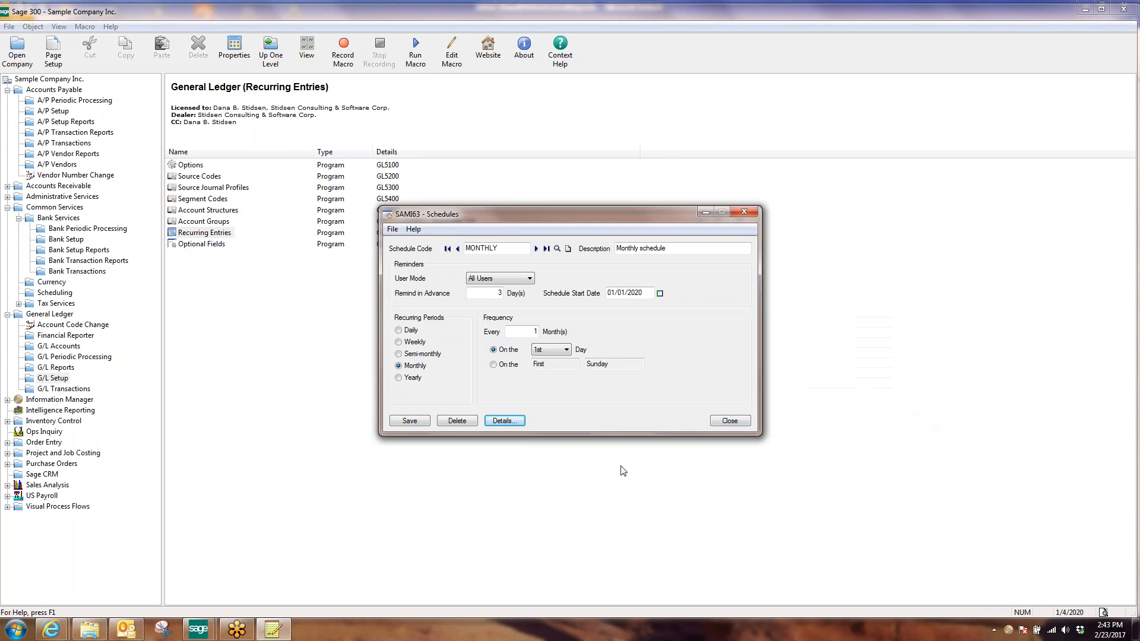
pyautogui.click(725, 422)
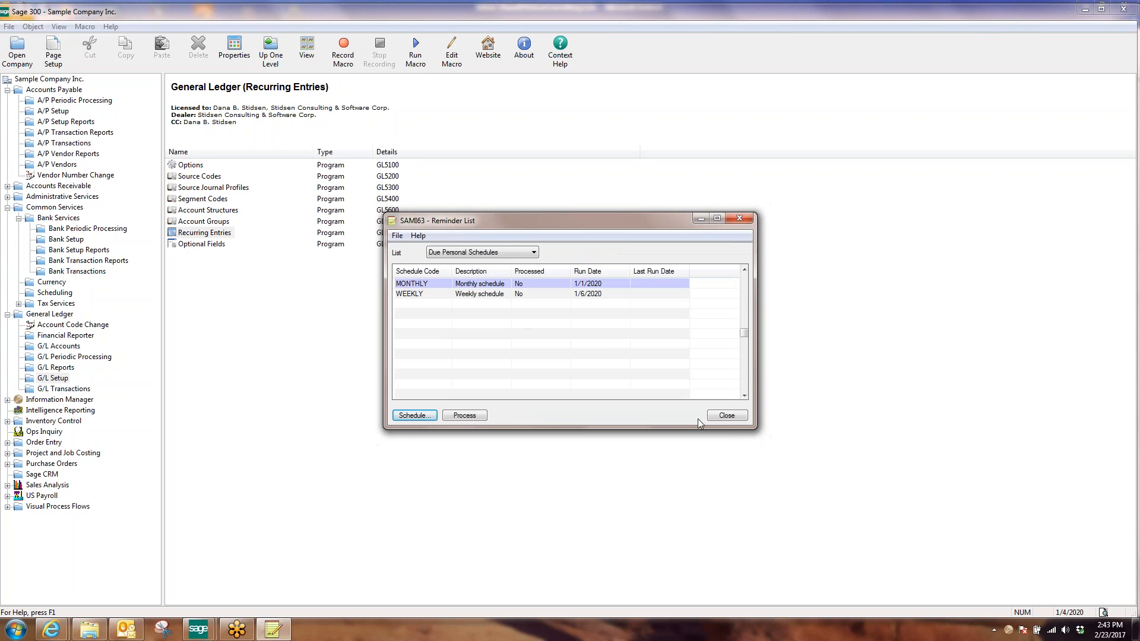
# - Process the due MONTHLY schedule from the reminder list and dismiss the processing message
pyautogui.click(436, 284)
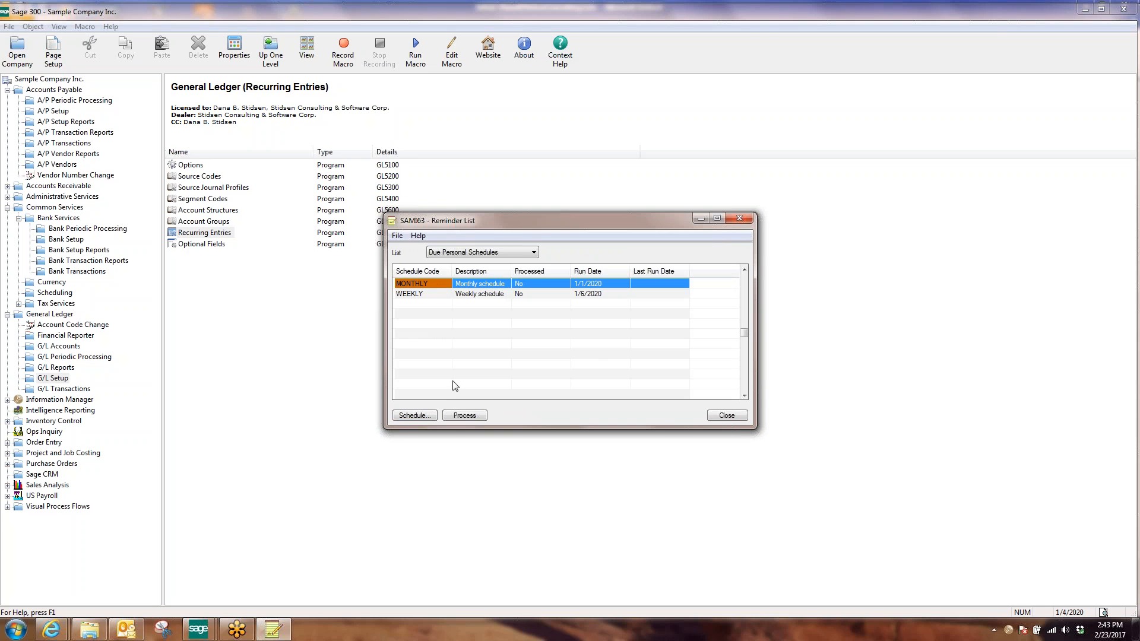
pyautogui.click(464, 415)
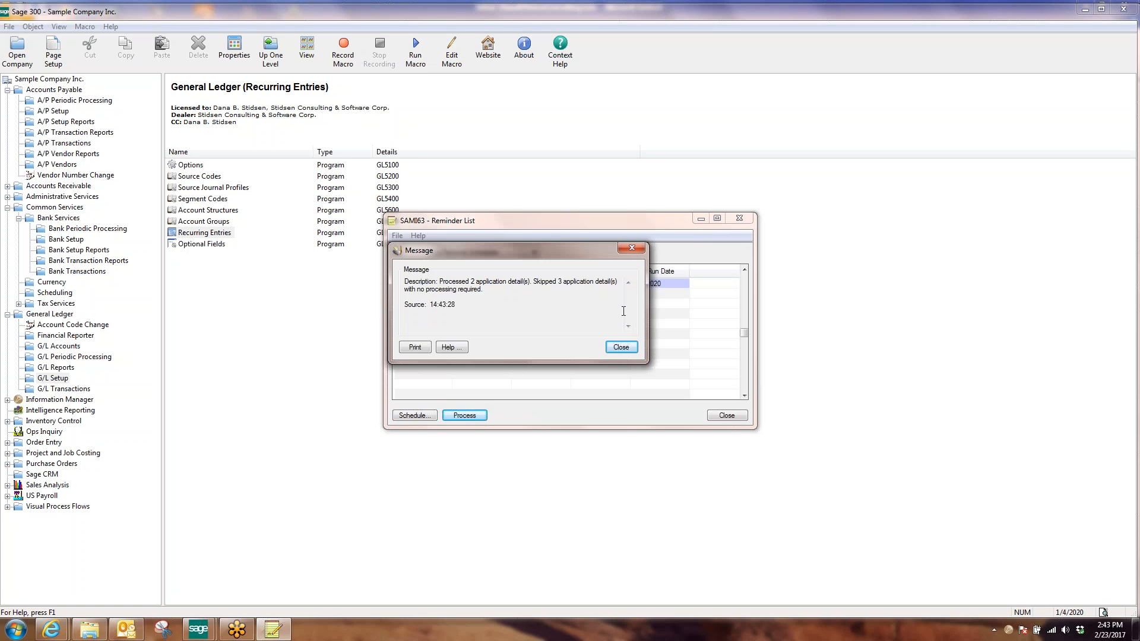
pyautogui.click(624, 348)
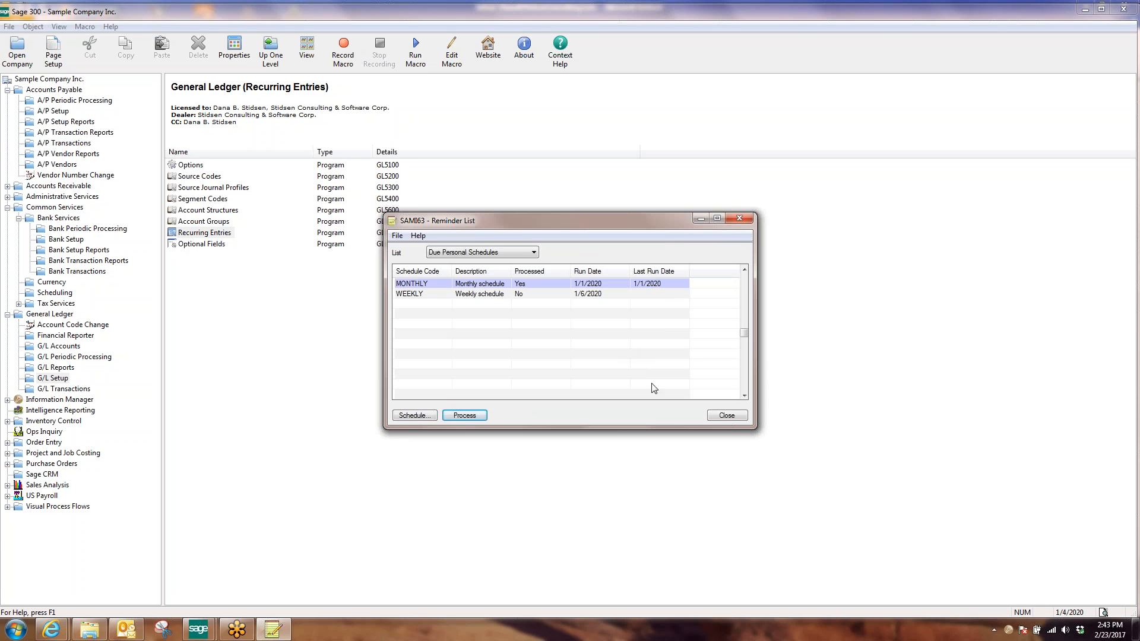
# - Recheck the processed MONTHLY schedule's job run dates, including WAREHOUSE and INSURANCE, and close the reminder list
pyautogui.click(530, 285)
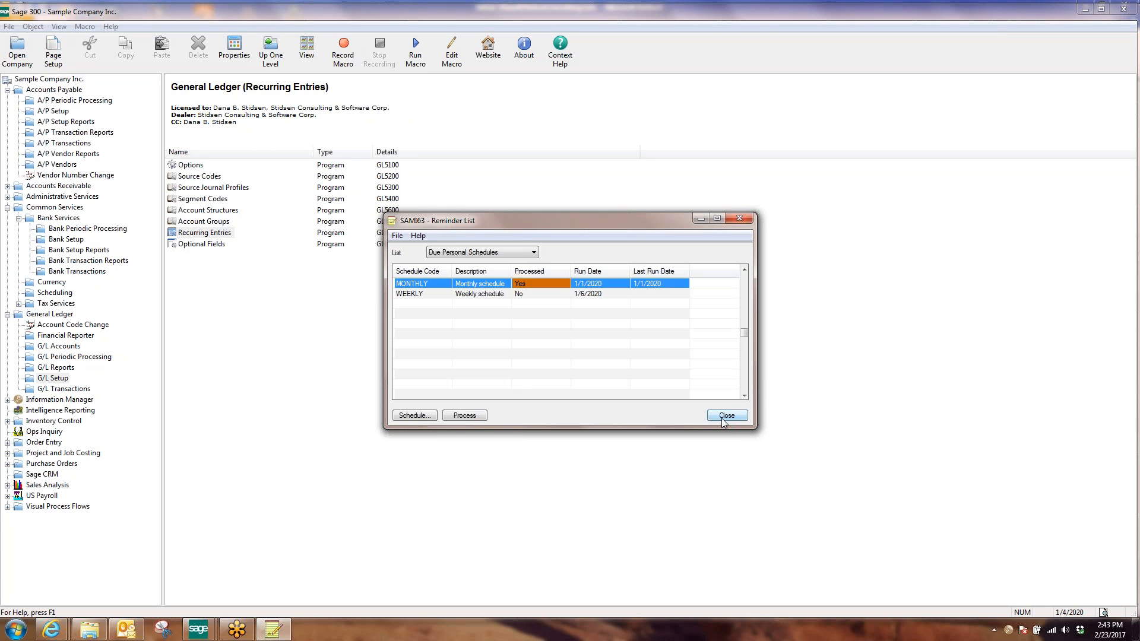
pyautogui.click(416, 416)
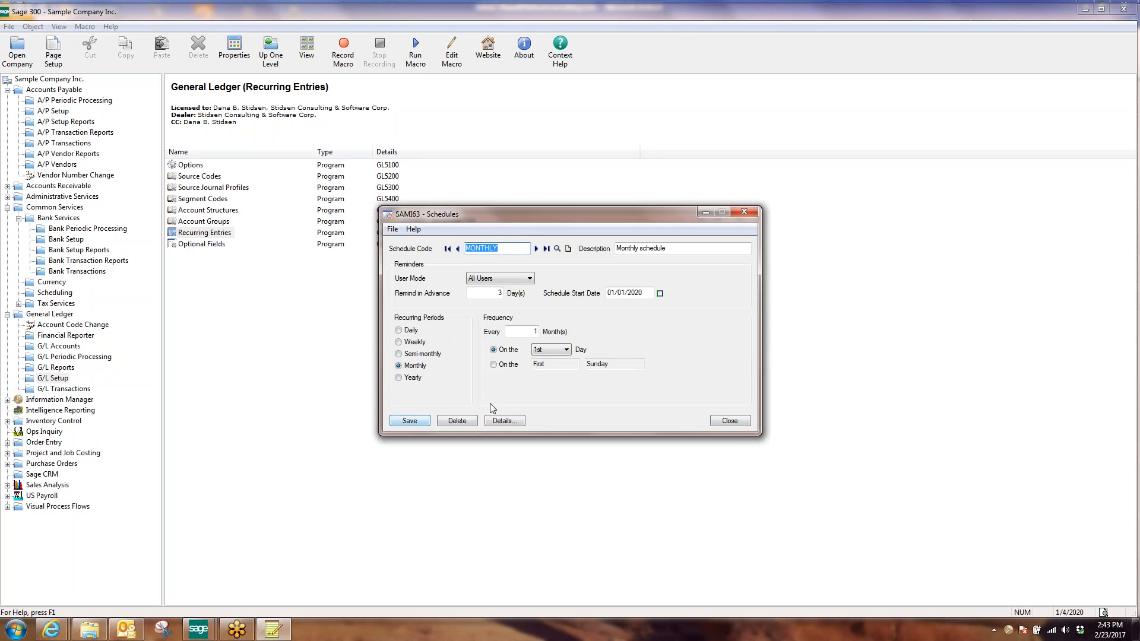
pyautogui.click(488, 421)
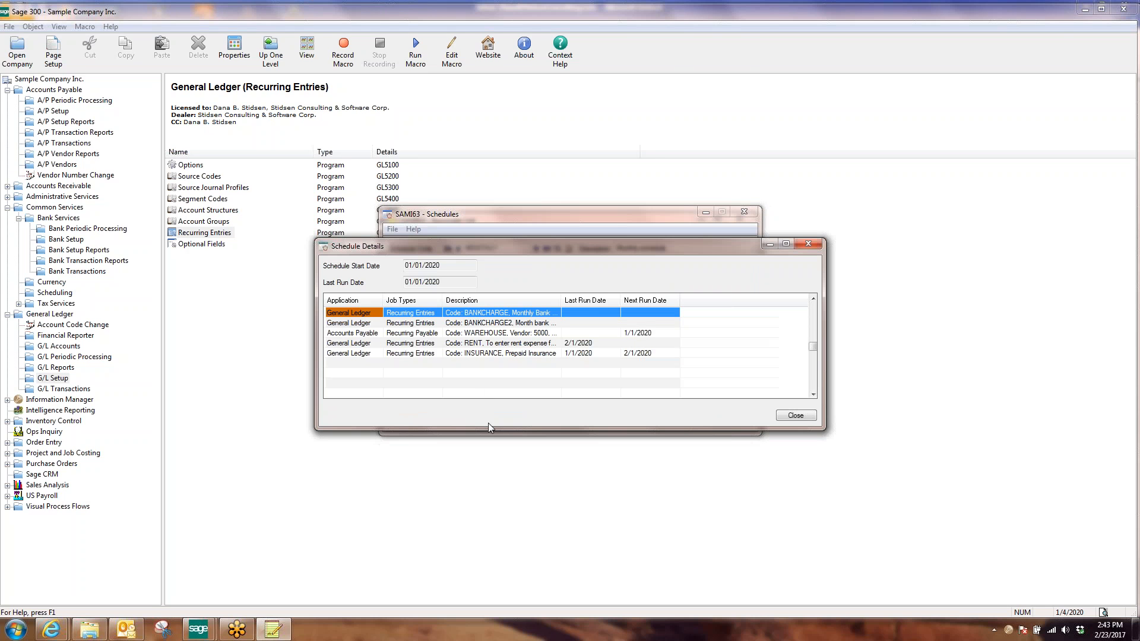
pyautogui.click(638, 334)
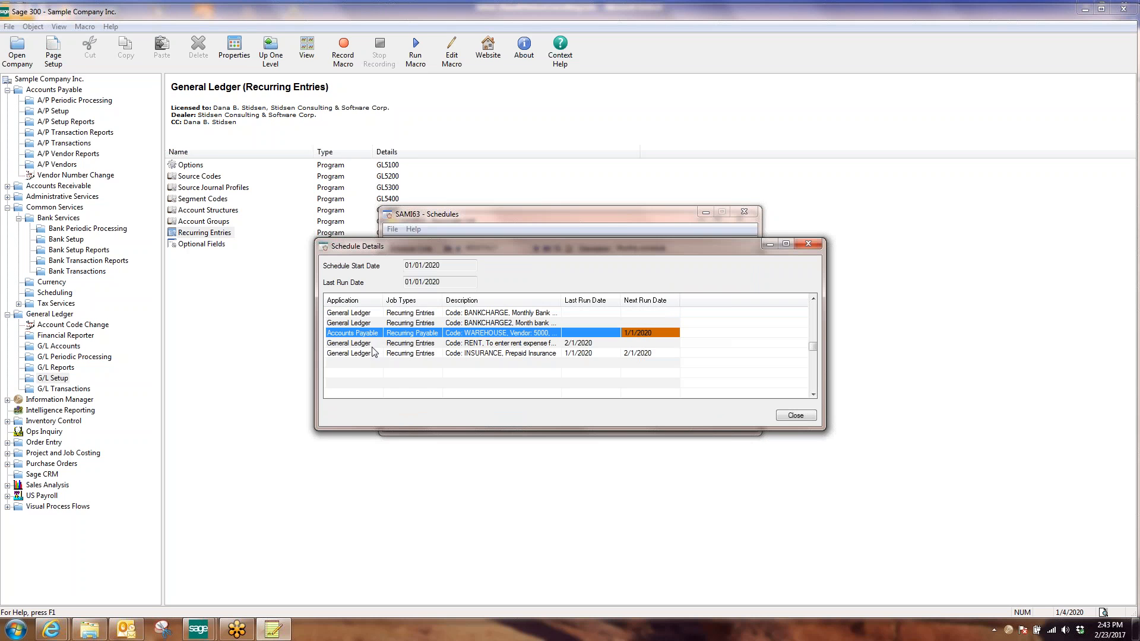
pyautogui.click(369, 354)
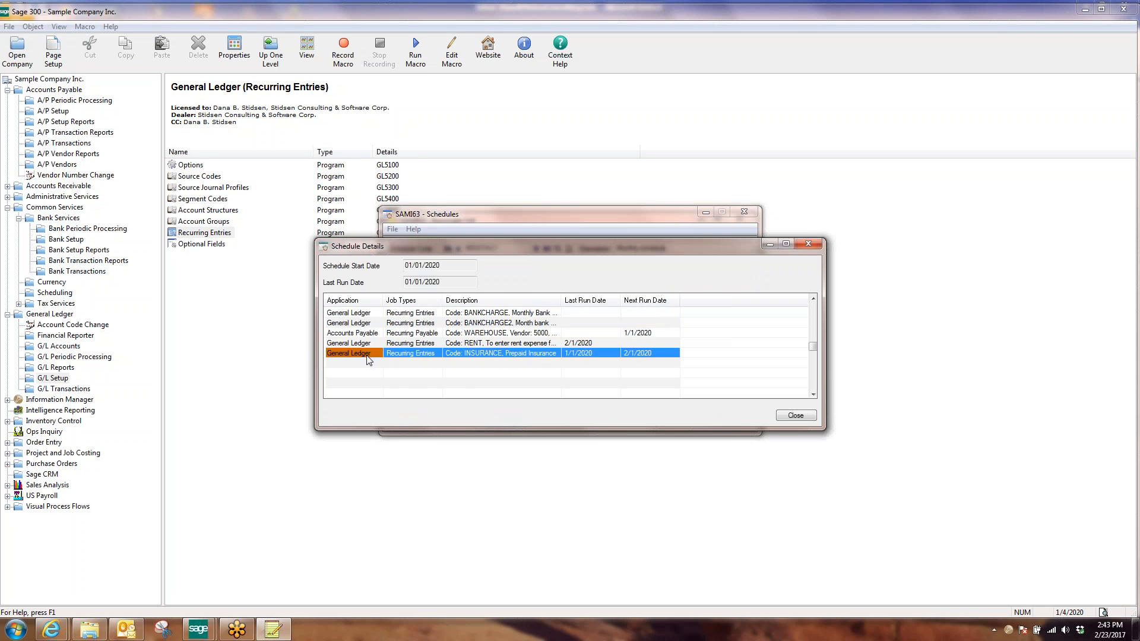
pyautogui.click(788, 416)
pyautogui.click(742, 422)
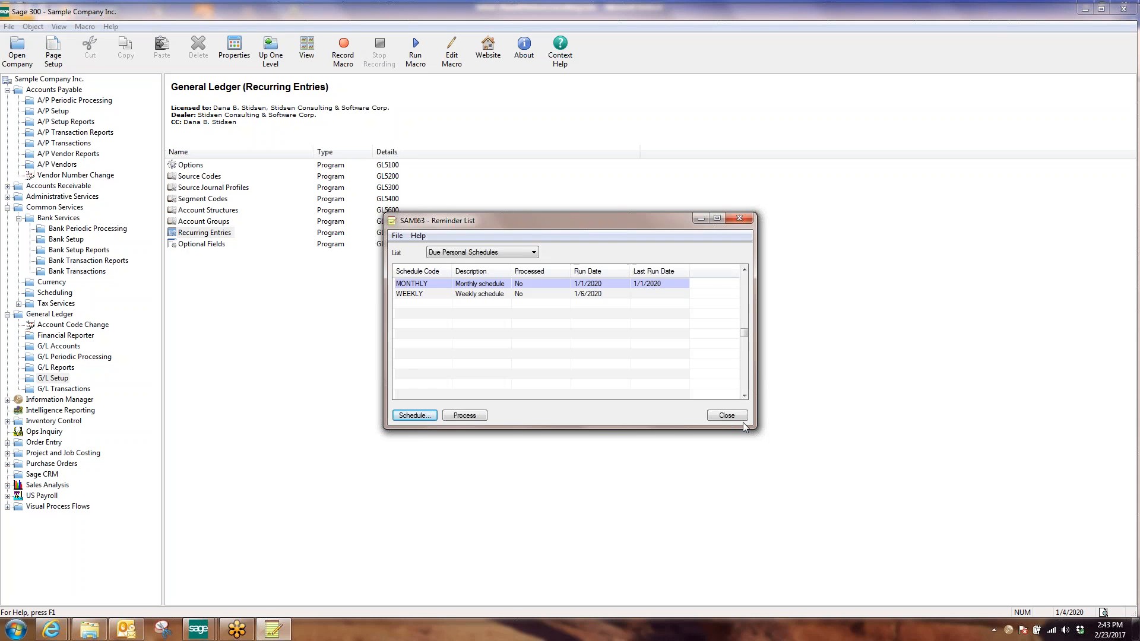
pyautogui.click(741, 418)
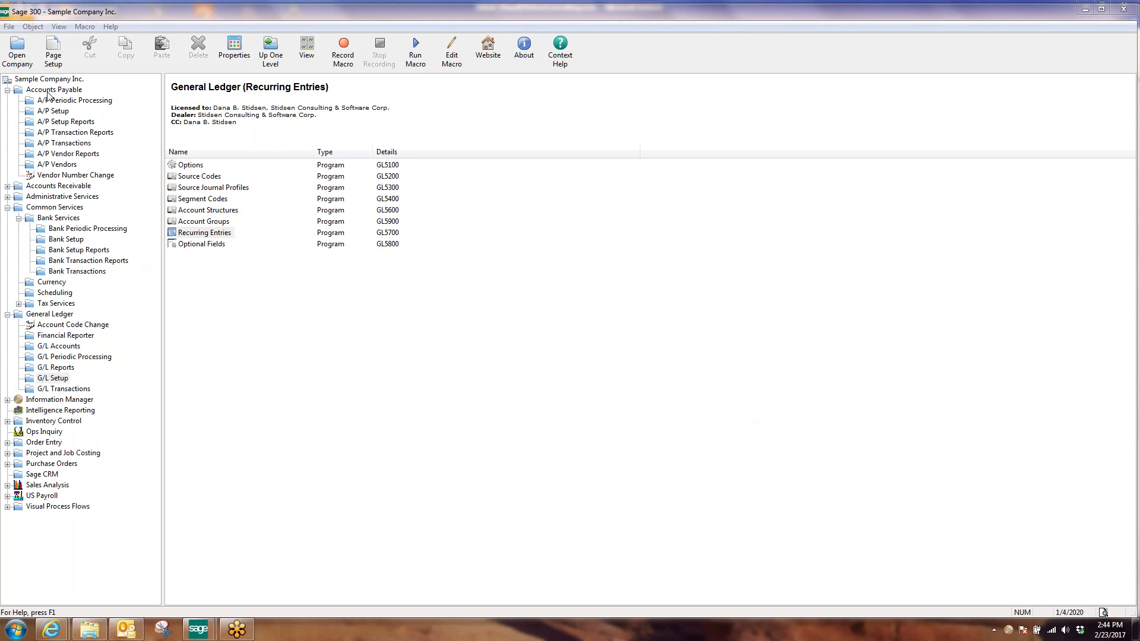
# - Open the Recurring Payables 1/1/2020 batch from the A/P invoice batch list in A/P Transactions
pyautogui.click(59, 143)
pyautogui.click(196, 165)
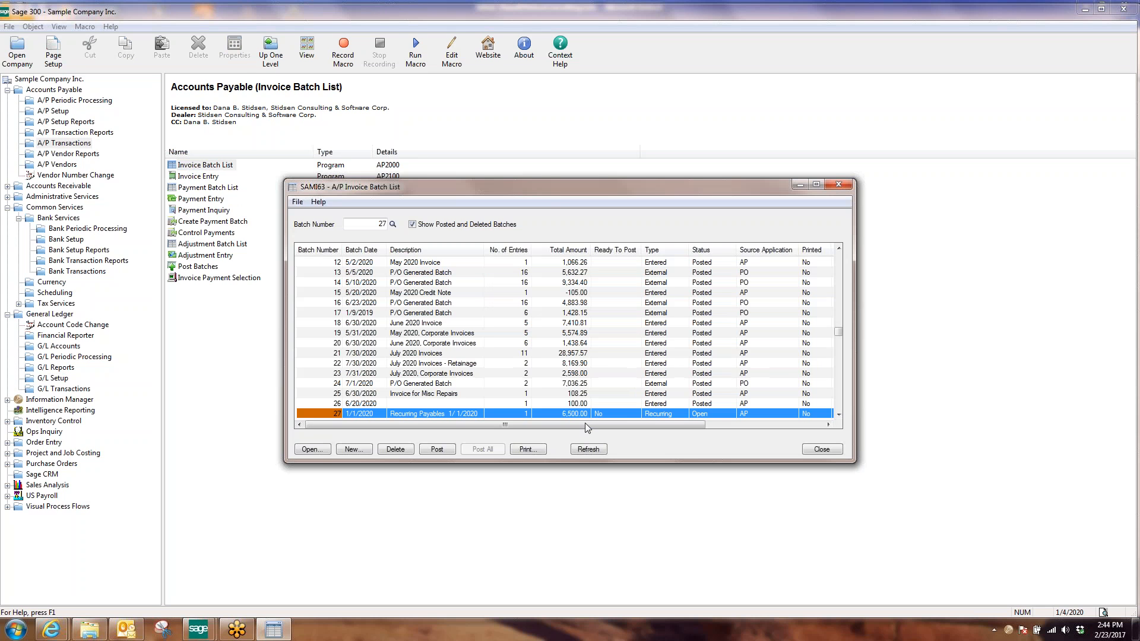
pyautogui.click(312, 450)
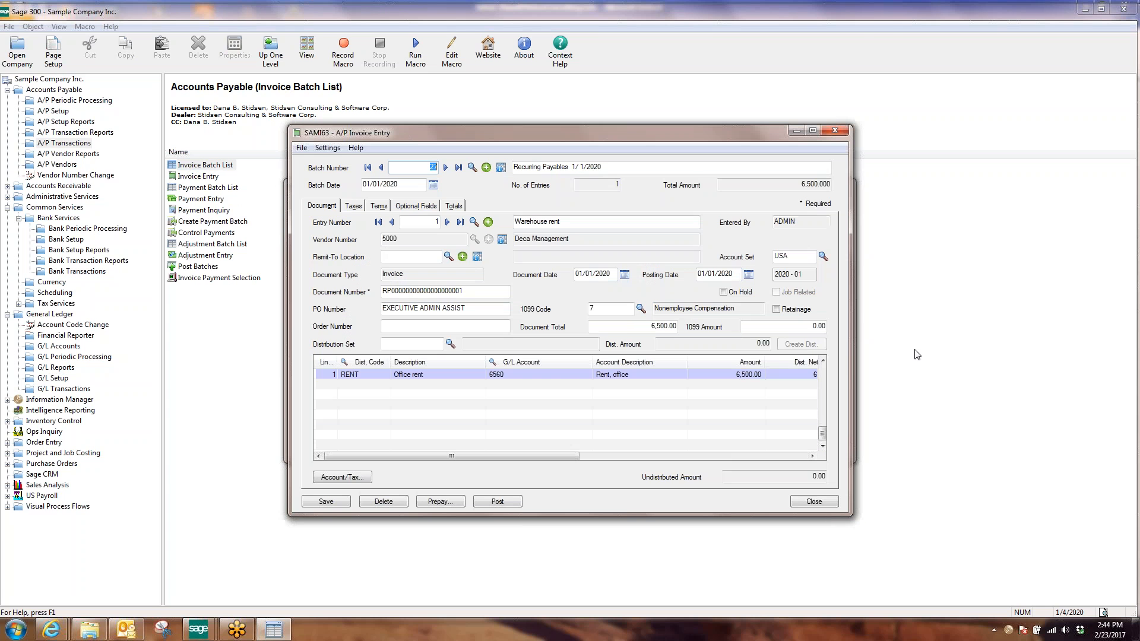
# - Widen the A/P invoice entry window and examine the warehouse rent invoice's document number, rent line amount, document date and payment terms
pyautogui.moveTo(853, 309); pyautogui.dragTo(948, 309)
pyautogui.click(472, 293)
pyautogui.moveTo(472, 293); pyautogui.dragTo(381, 292)
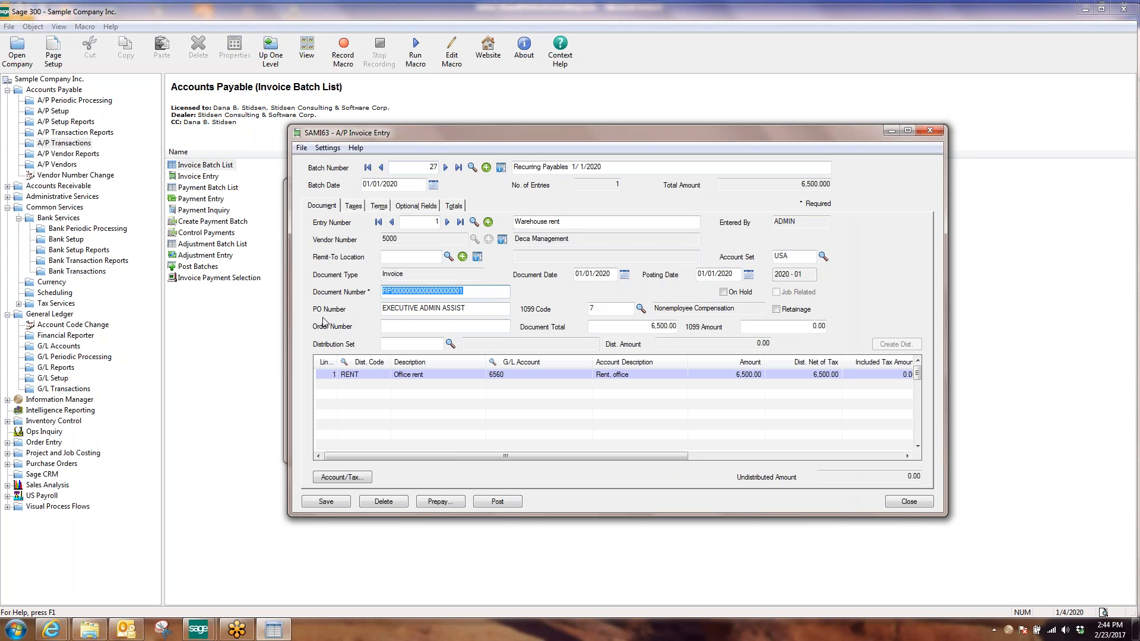
pyautogui.click(713, 378)
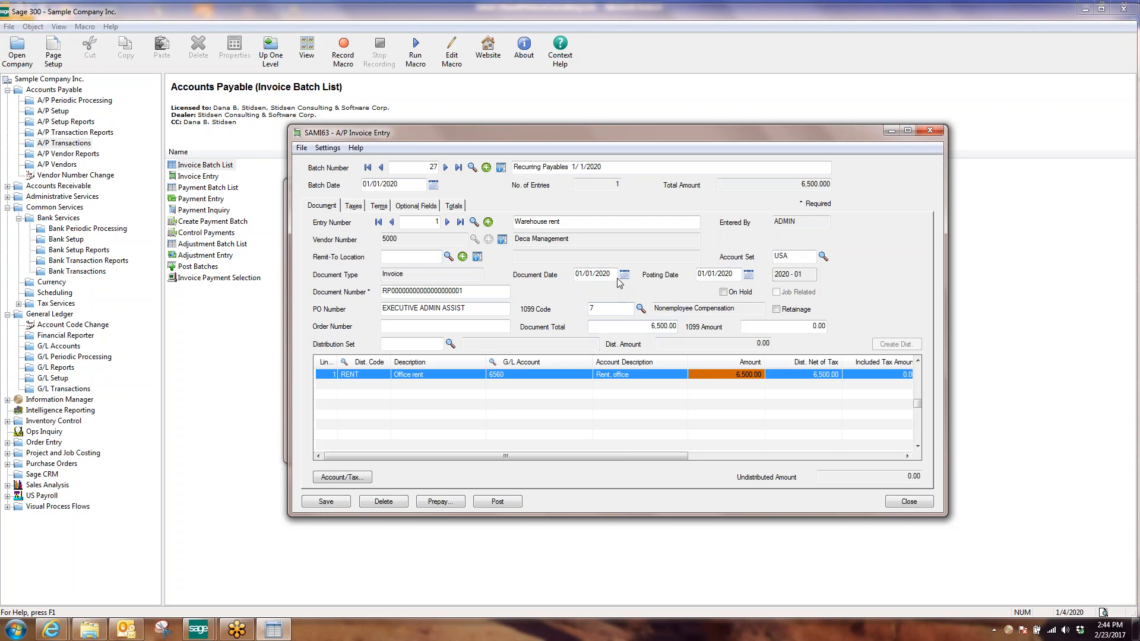
pyautogui.moveTo(613, 277); pyautogui.dragTo(541, 277)
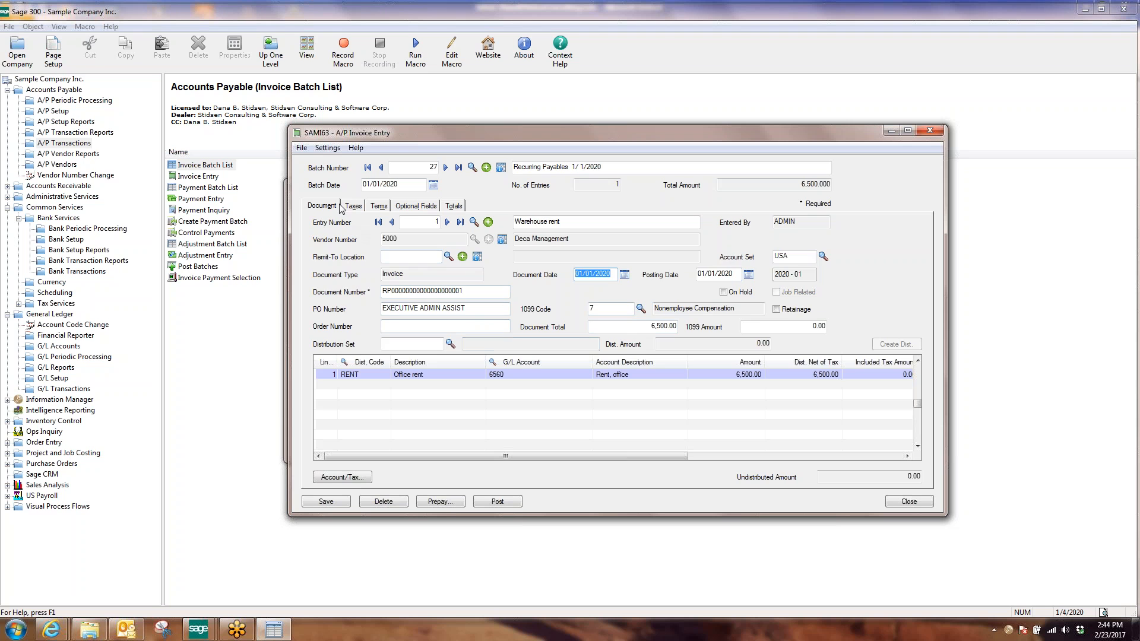
pyautogui.click(380, 207)
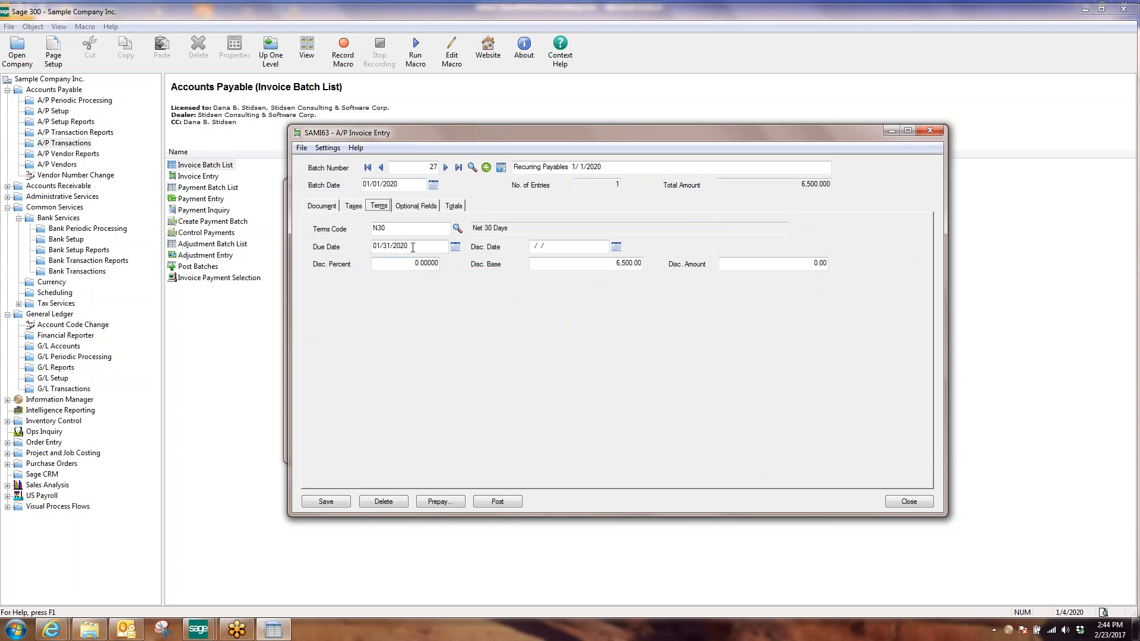
# - Check the warehouse rent invoice's due date and rent distribution line in a wider entry window, and close the invoice
pyautogui.click(385, 248)
pyautogui.click(324, 208)
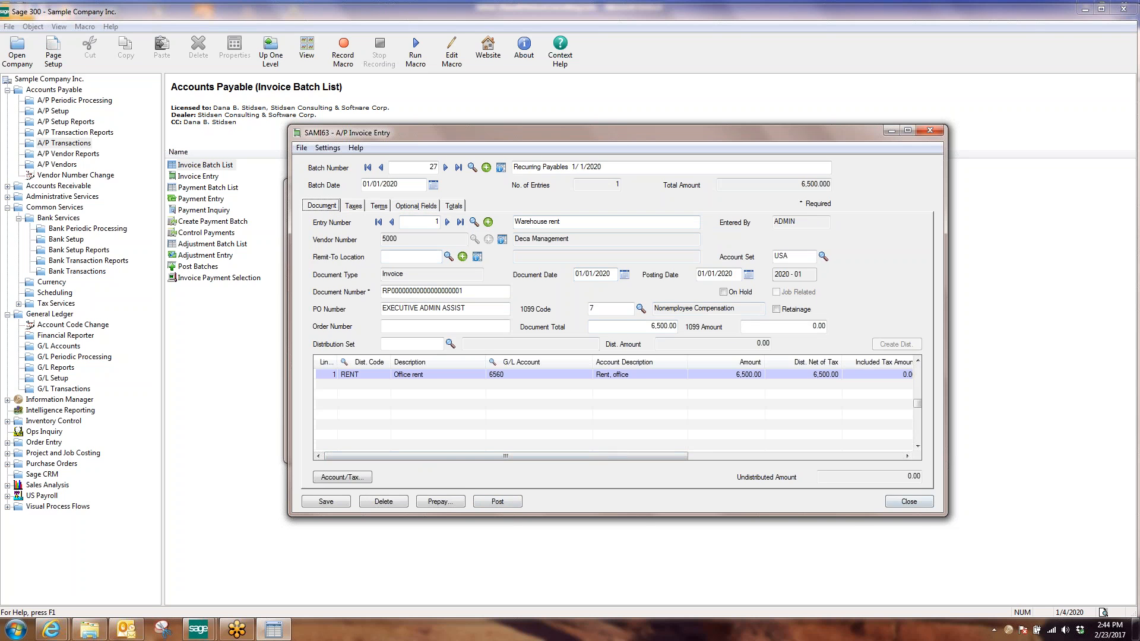
pyautogui.click(634, 375)
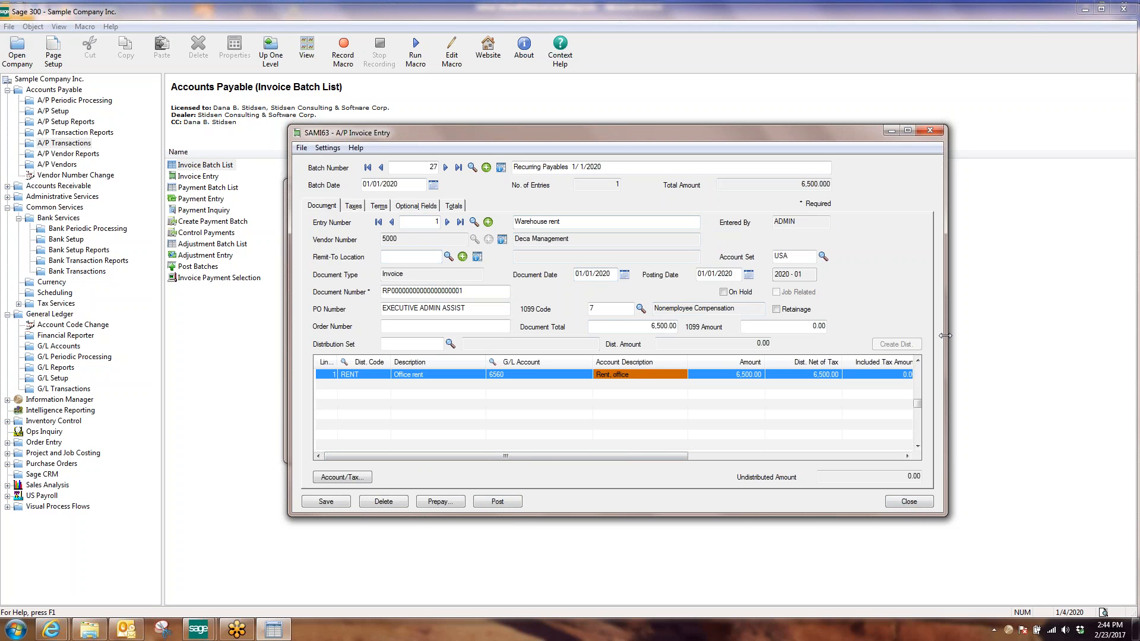
pyautogui.moveTo(947, 336); pyautogui.dragTo(1004, 343)
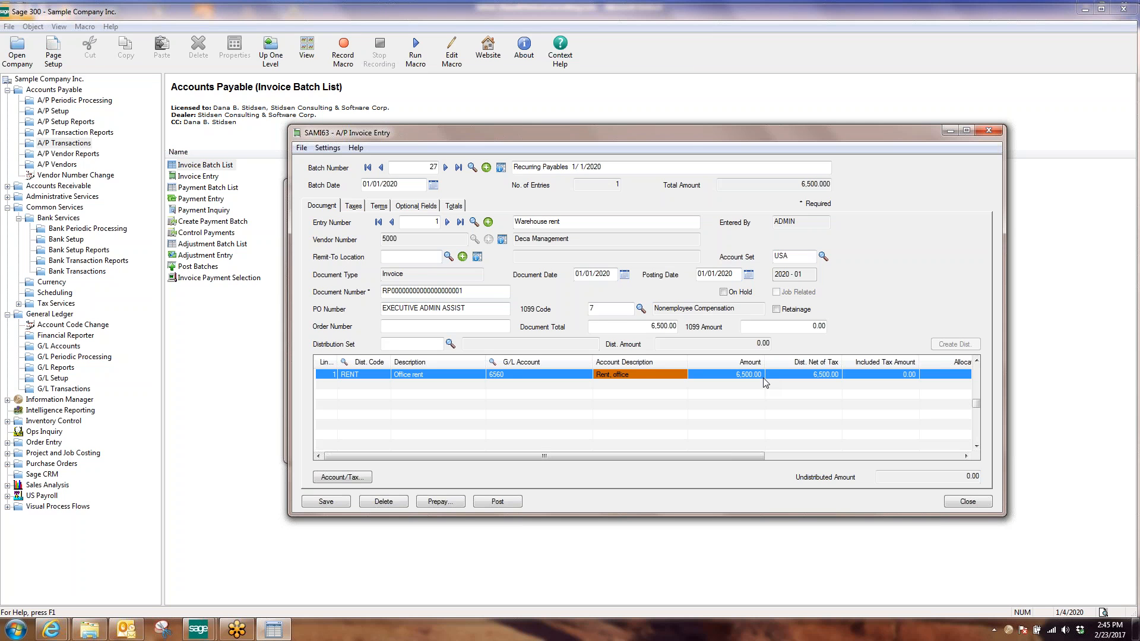
pyautogui.moveTo(688, 133); pyautogui.dragTo(688, 121)
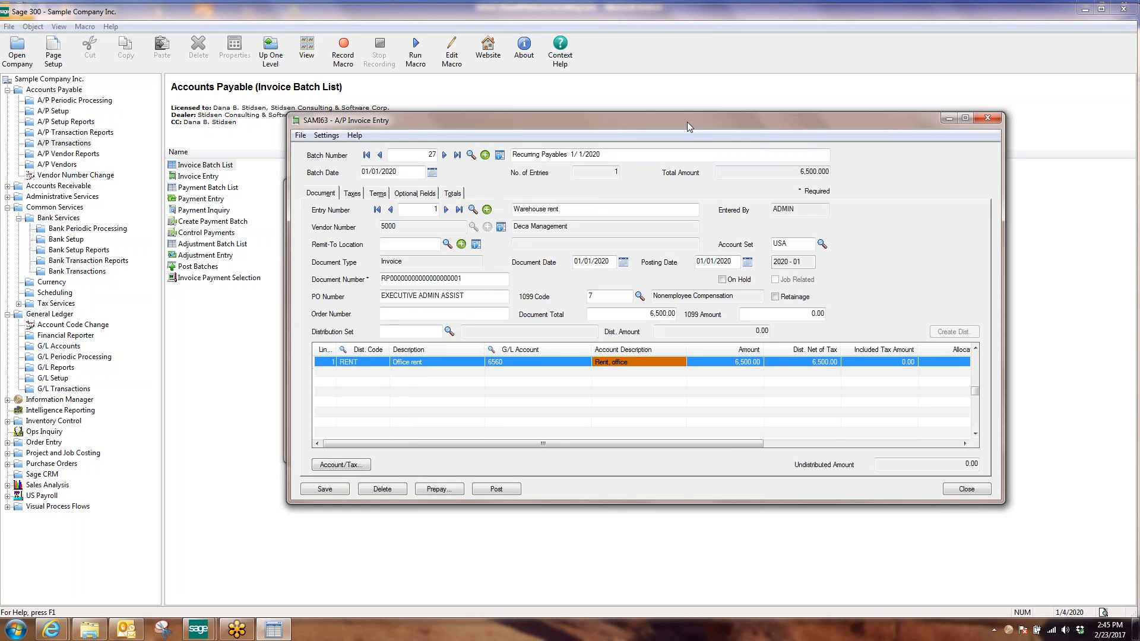
pyautogui.click(967, 488)
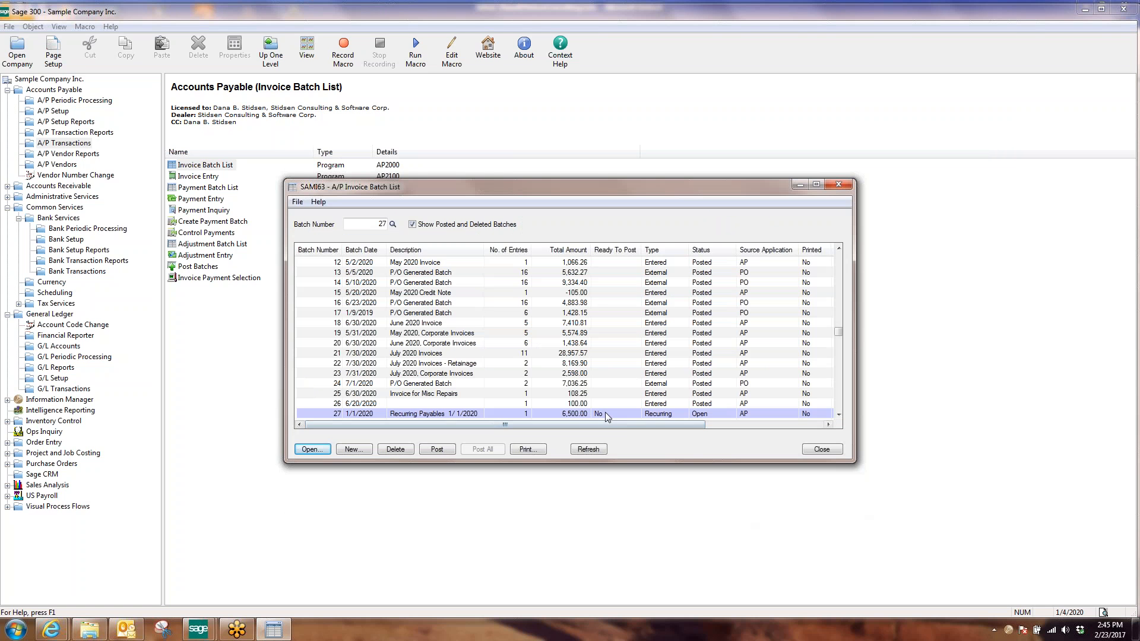
# - Mark the Recurring Payables 1/1/2020 batch ready to post, post it, and close the A/P invoice batch list
pyautogui.click(607, 415)
pyautogui.click(437, 449)
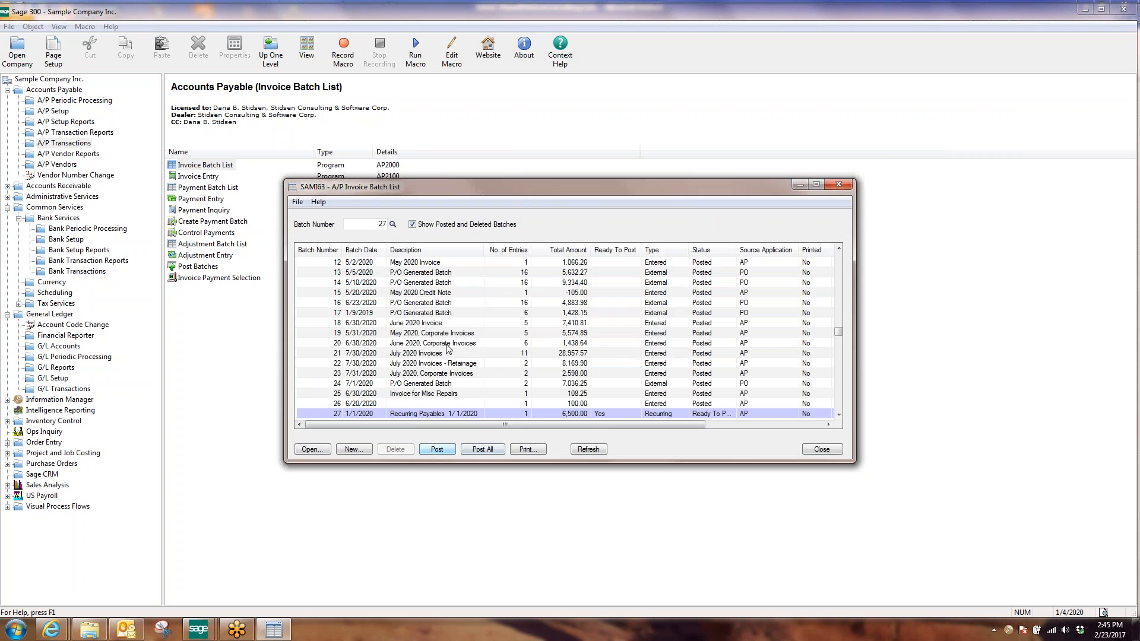
pyautogui.click(538, 399)
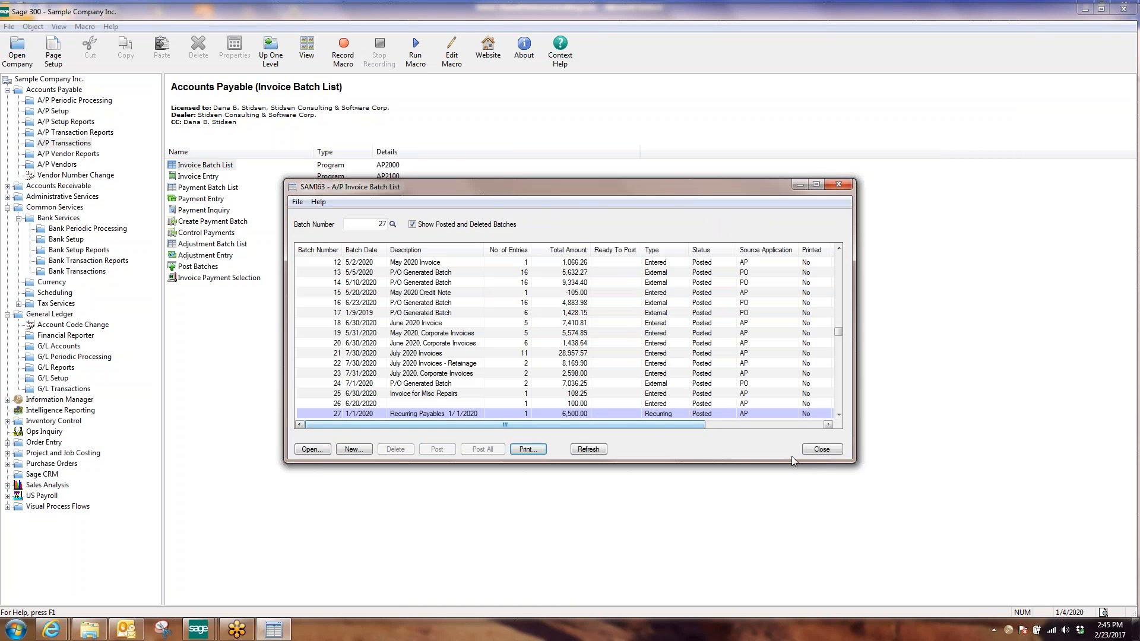
pyautogui.click(827, 452)
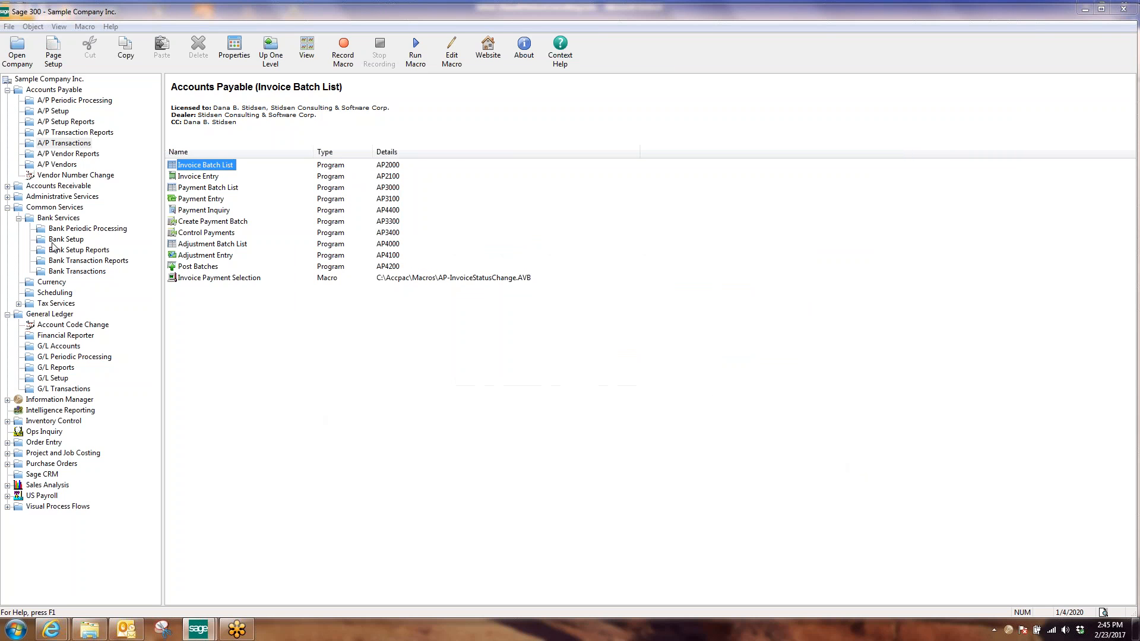
# - Open the G/L batch list and widen its window and Description column to inspect batches 000217 and 000218
pyautogui.click(70, 388)
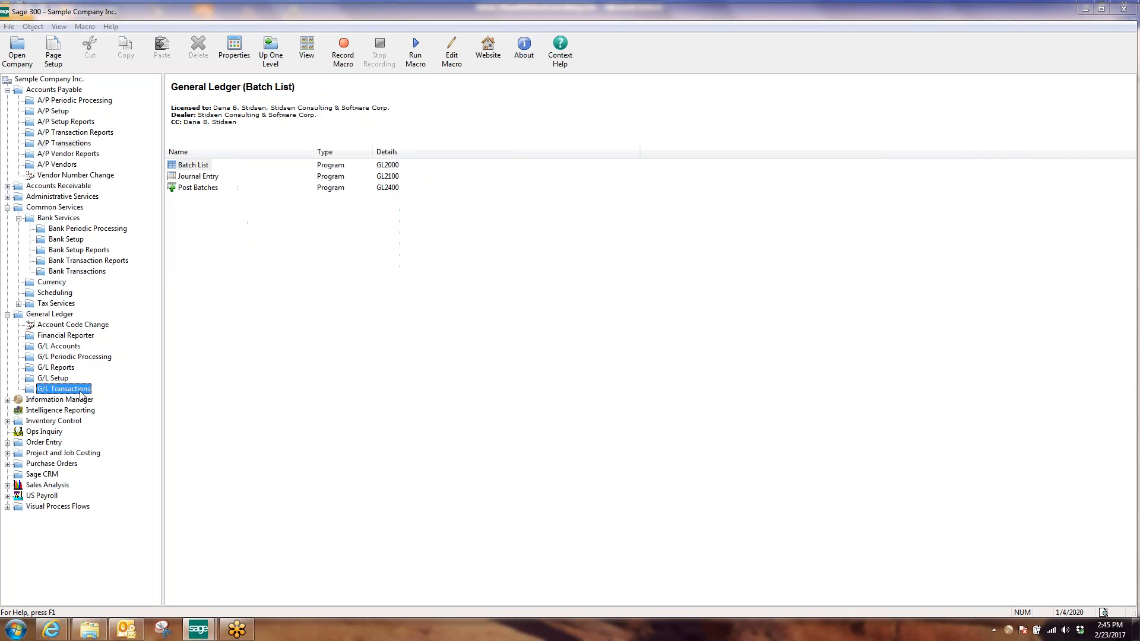
pyautogui.doubleClick(188, 167)
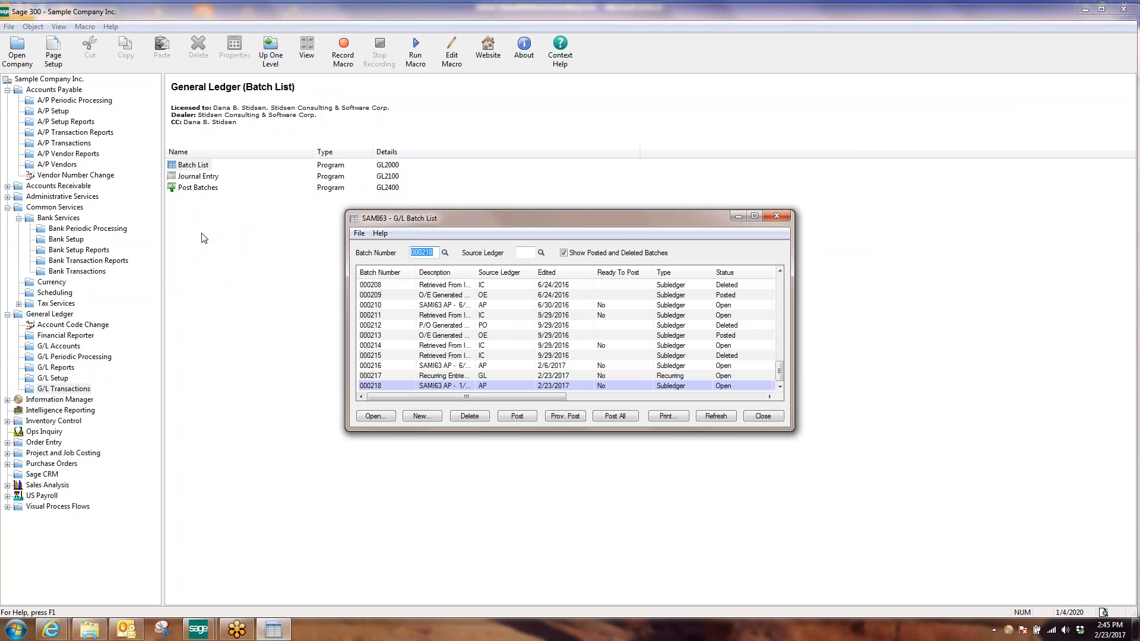
pyautogui.click(766, 387)
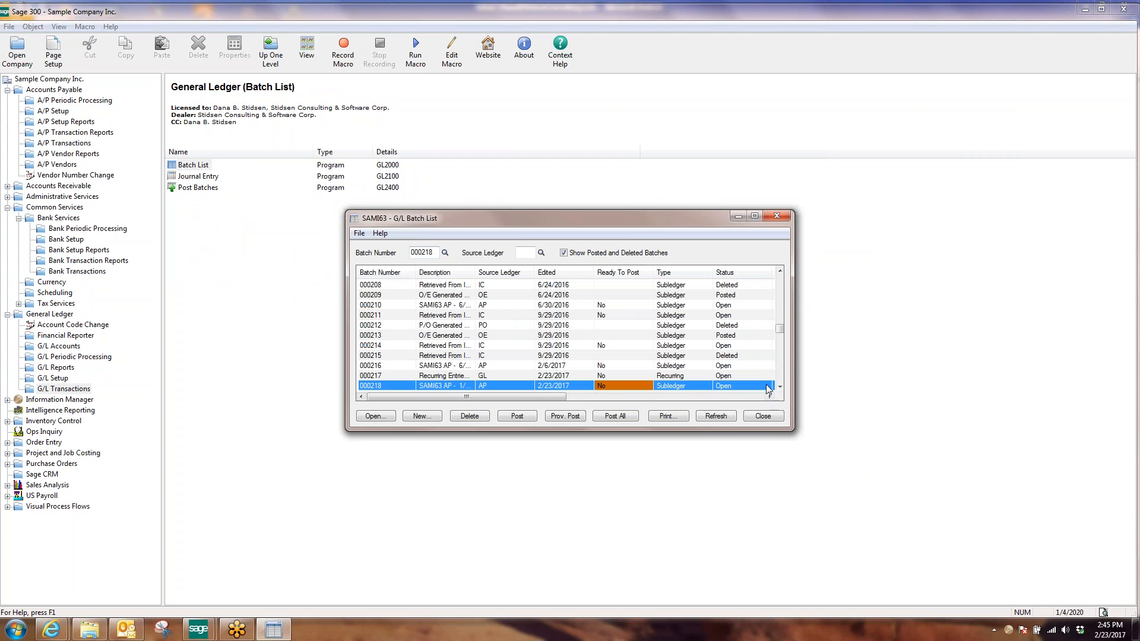
pyautogui.moveTo(794, 378); pyautogui.dragTo(1003, 380)
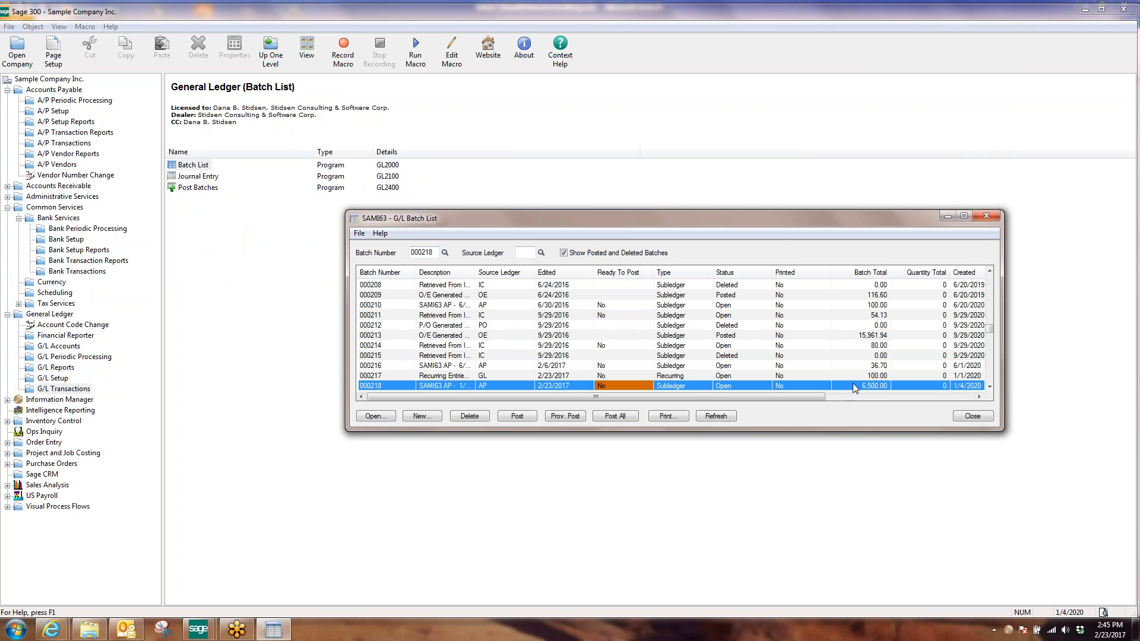
pyautogui.click(602, 377)
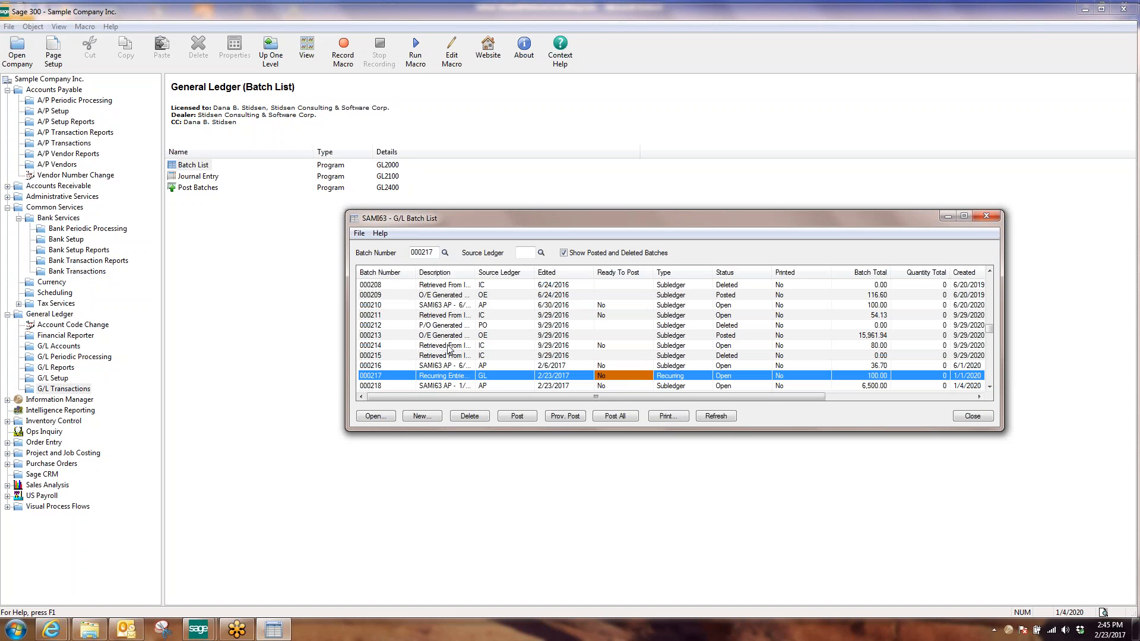
pyautogui.moveTo(475, 273); pyautogui.dragTo(520, 272)
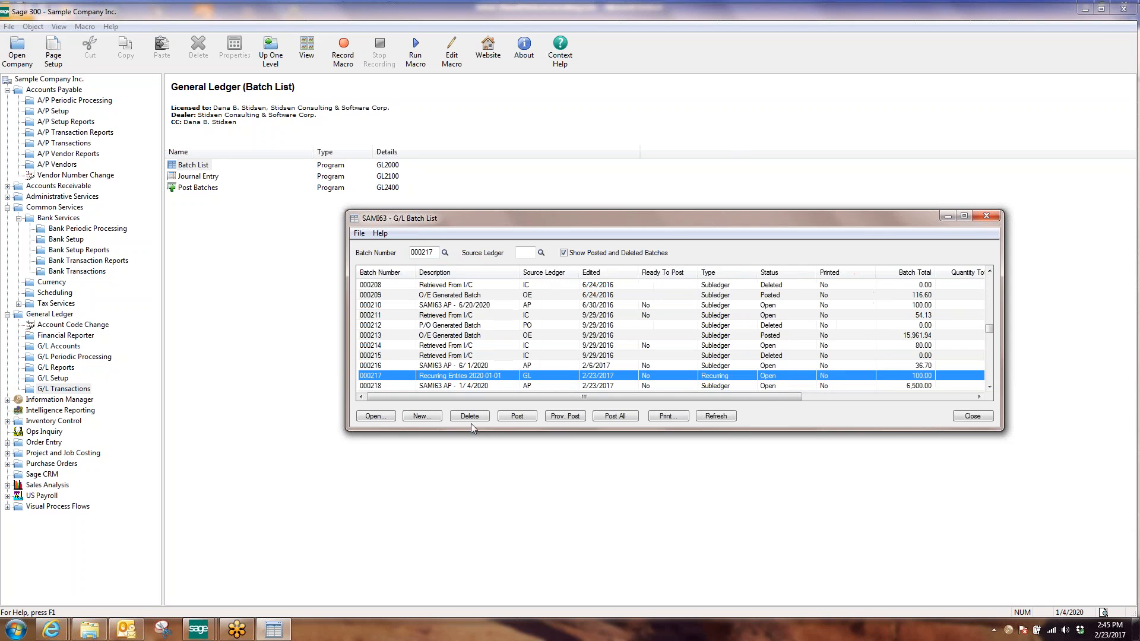
# - Open G/L batch 000217 in a wider journal entry window, examine its prepaid insurance and insurance expense lines, and close it
pyautogui.click(372, 416)
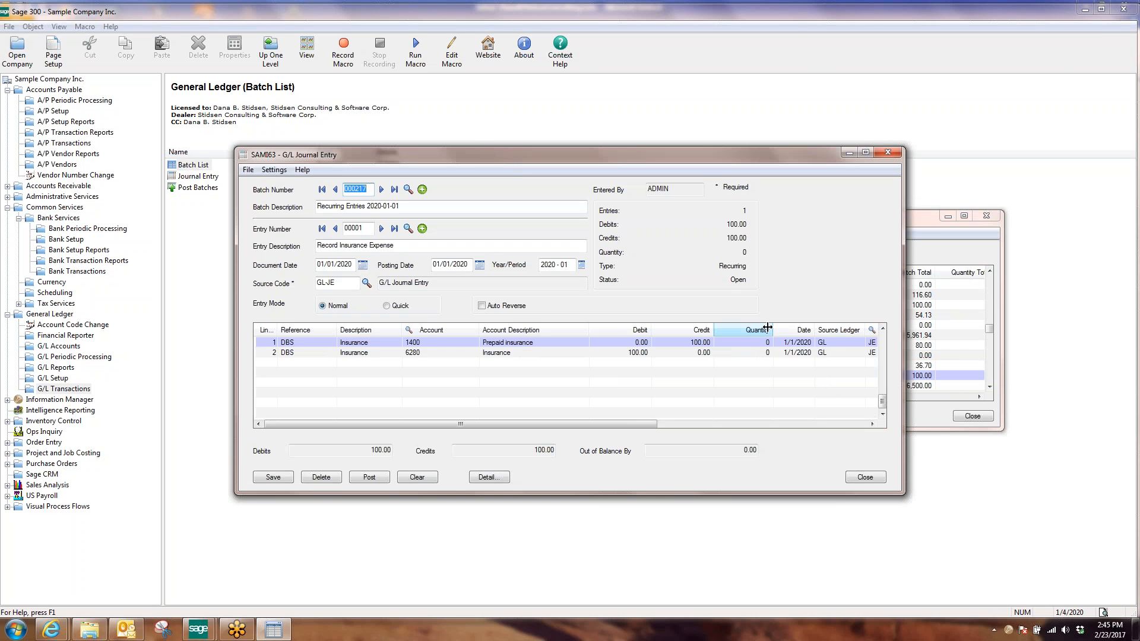
pyautogui.moveTo(905, 294); pyautogui.dragTo(1046, 294)
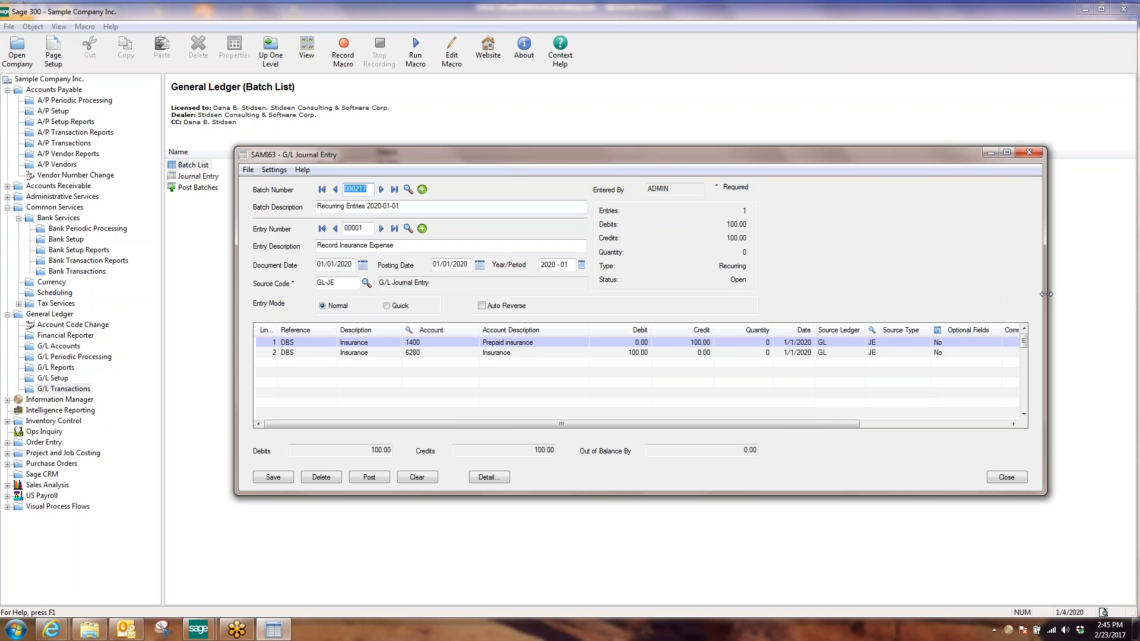
pyautogui.click(499, 343)
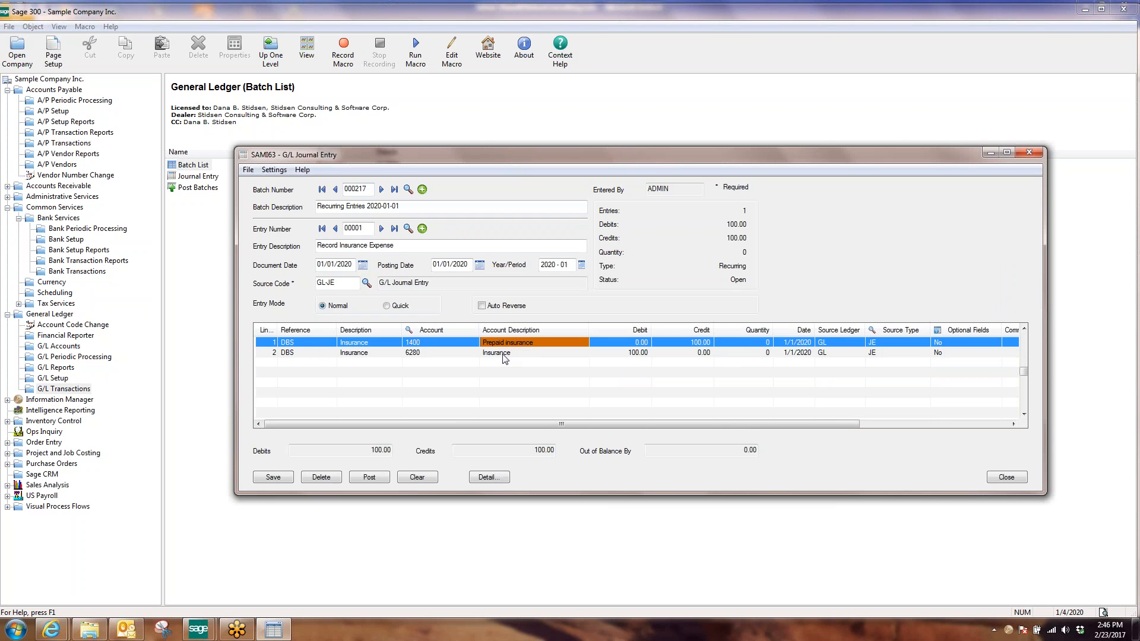
pyautogui.click(502, 354)
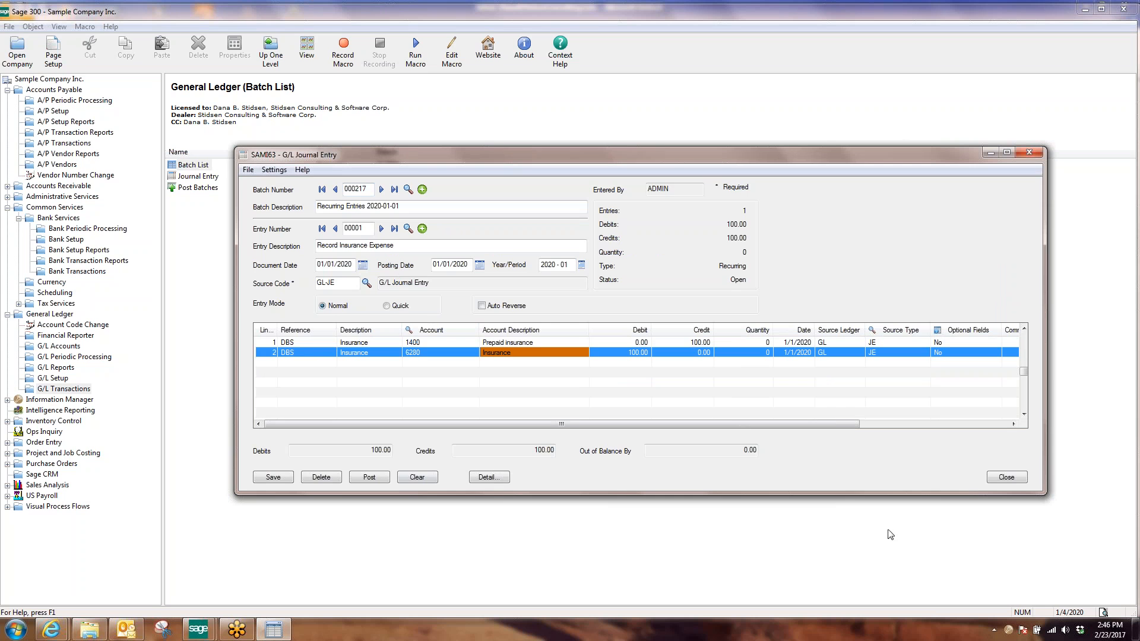
pyautogui.click(1008, 478)
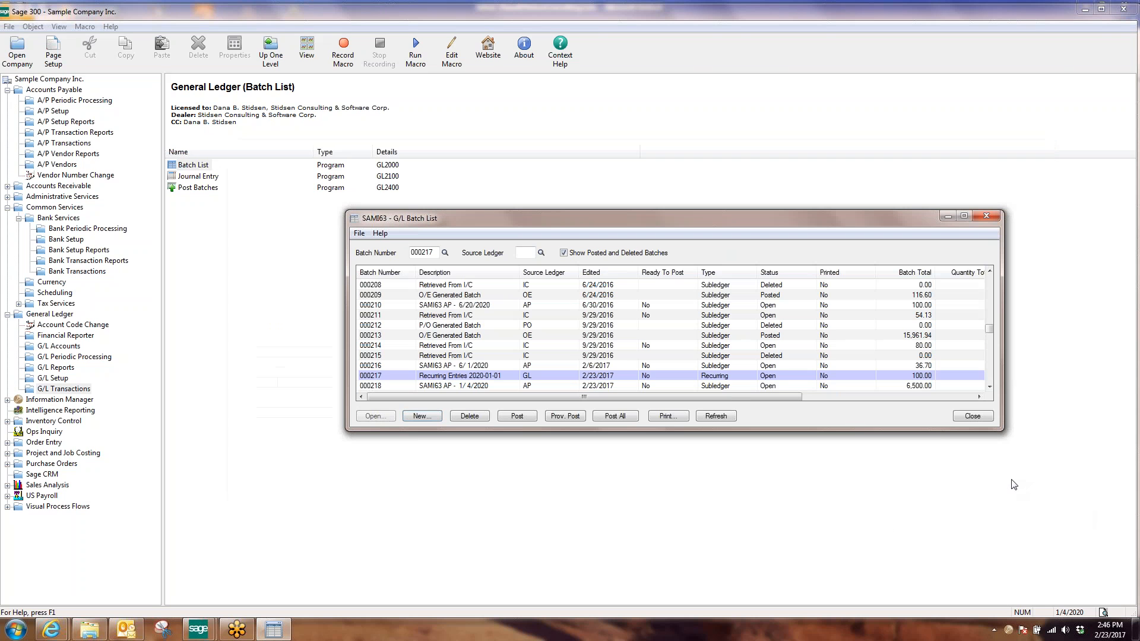
# - Mark G/L batch 000217, Recurring Entries 2020-01-01, ready to post, post it, and dismiss the posting message
pyautogui.doubleClick(650, 379)
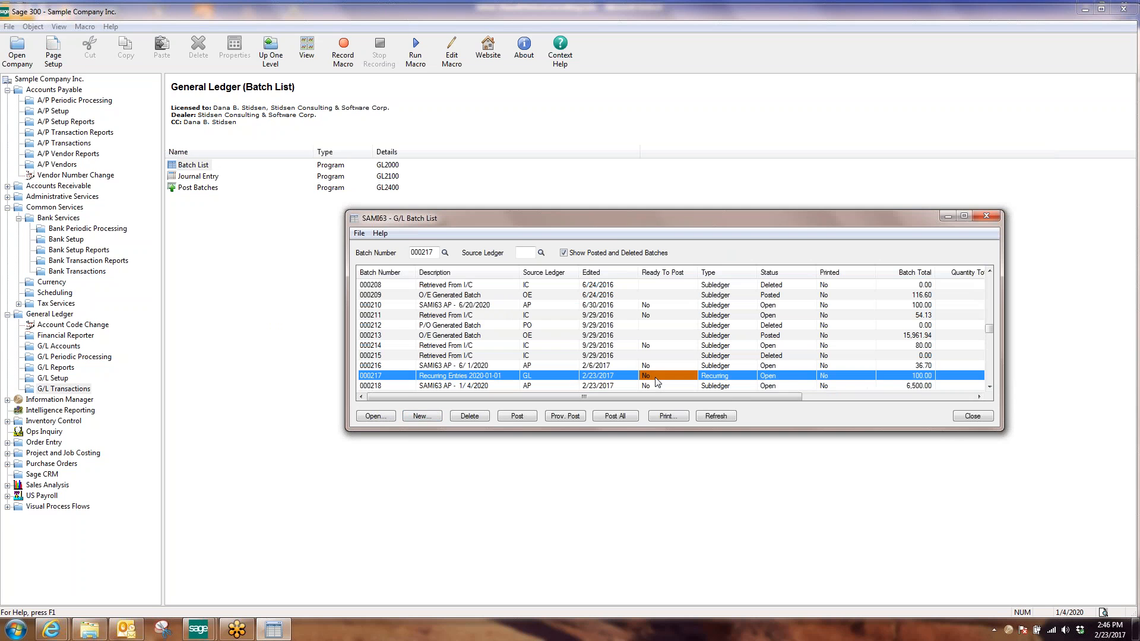
pyautogui.click(514, 418)
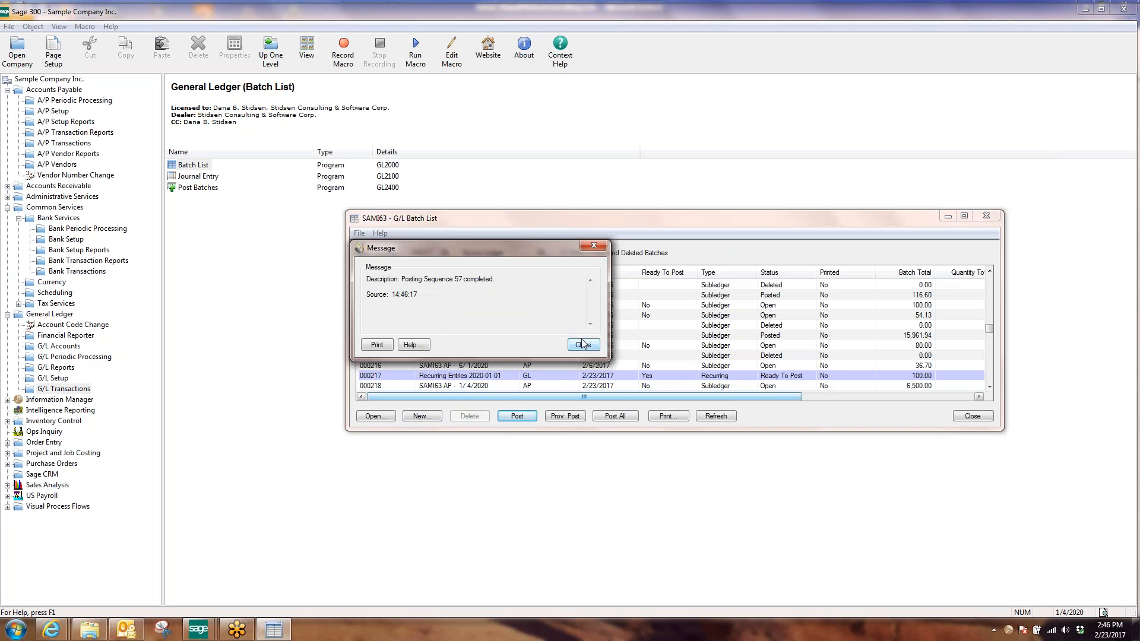
pyautogui.click(585, 344)
# - Mark G/L batch 000218 from A/P ready to post, post it, and close the G/L batch list
pyautogui.click(660, 386)
pyautogui.doubleClick(660, 386)
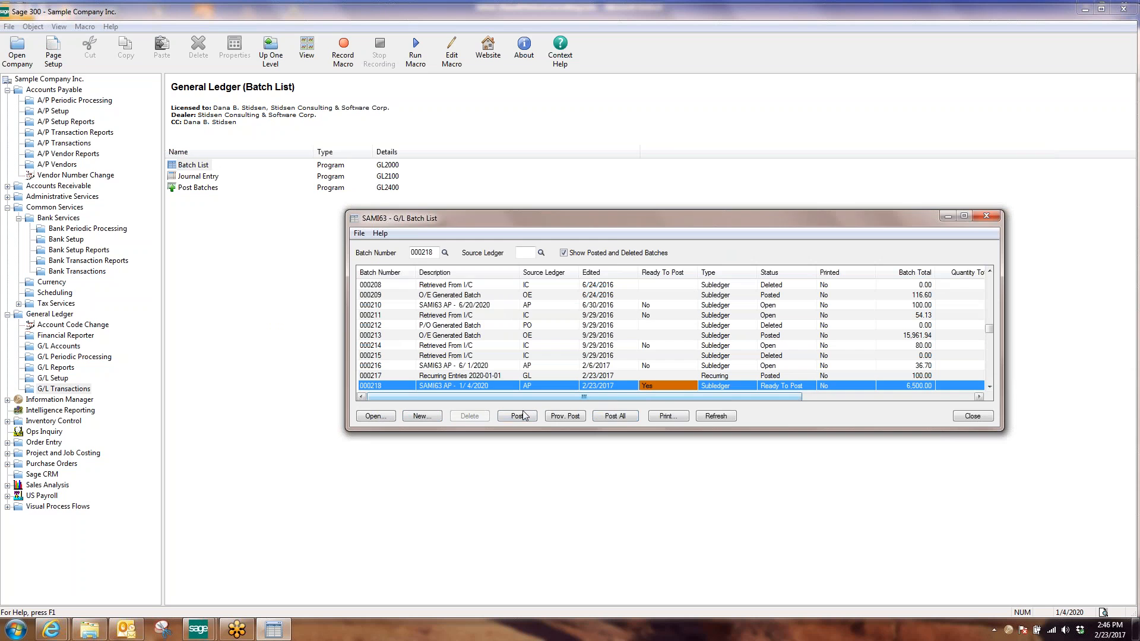
pyautogui.click(516, 416)
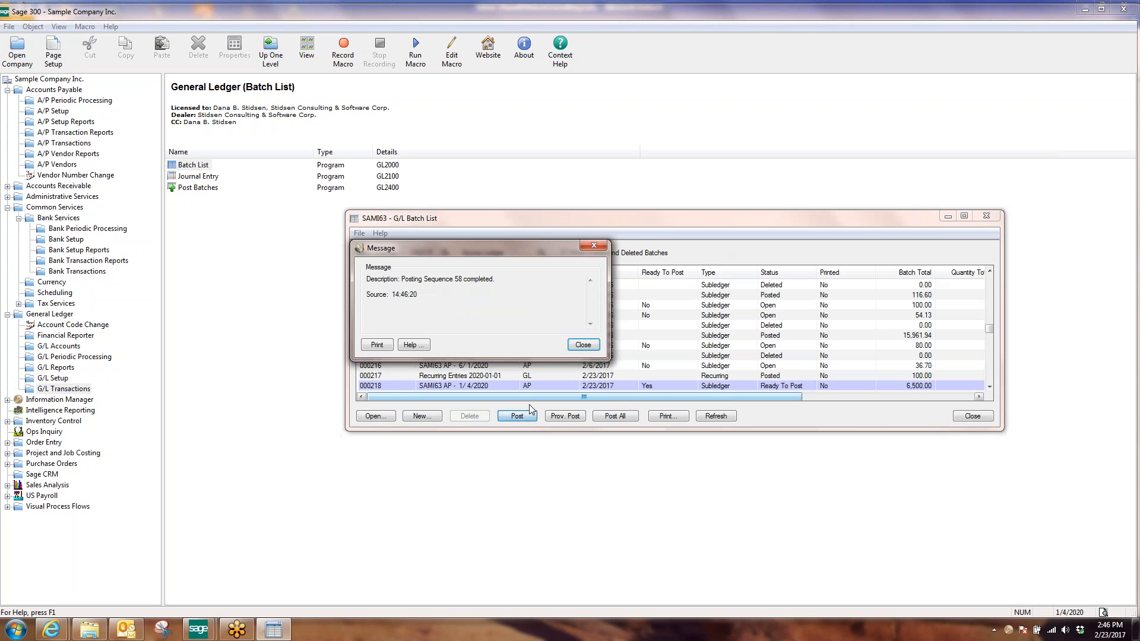
pyautogui.click(590, 345)
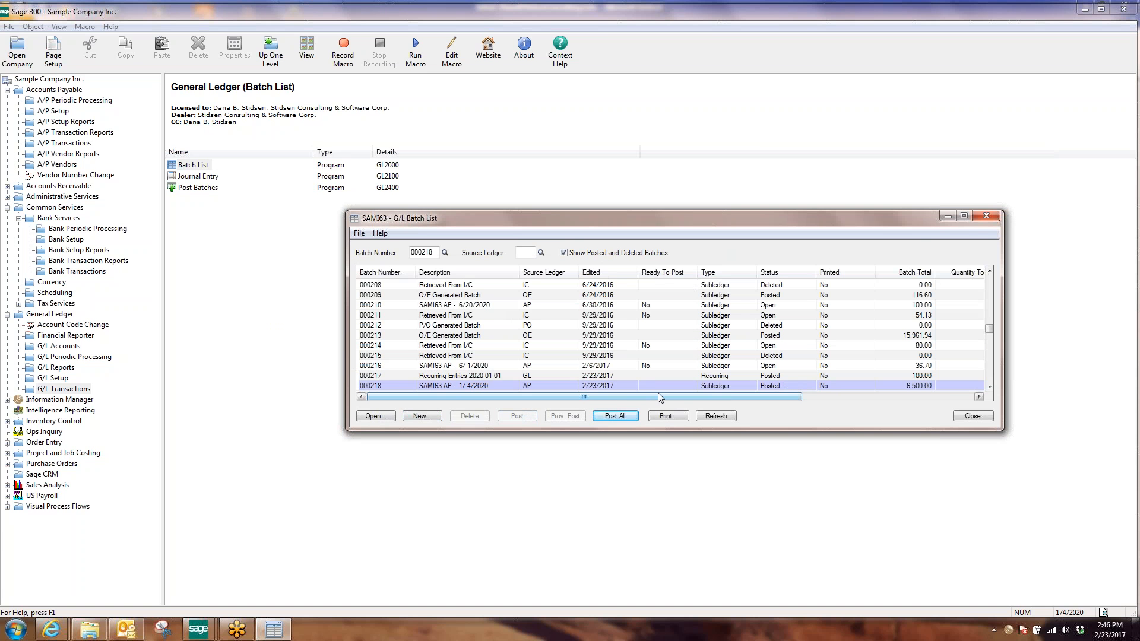
pyautogui.click(971, 416)
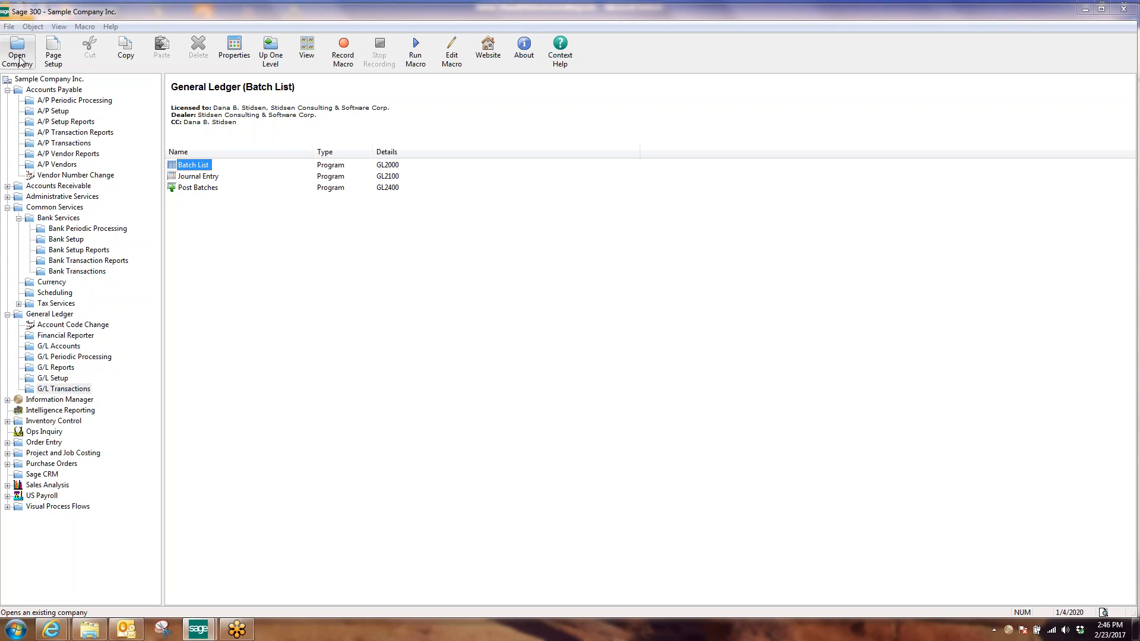
# - Reopen Sample Company Inc. with the session date set to 3/4/2020
pyautogui.click(19, 61)
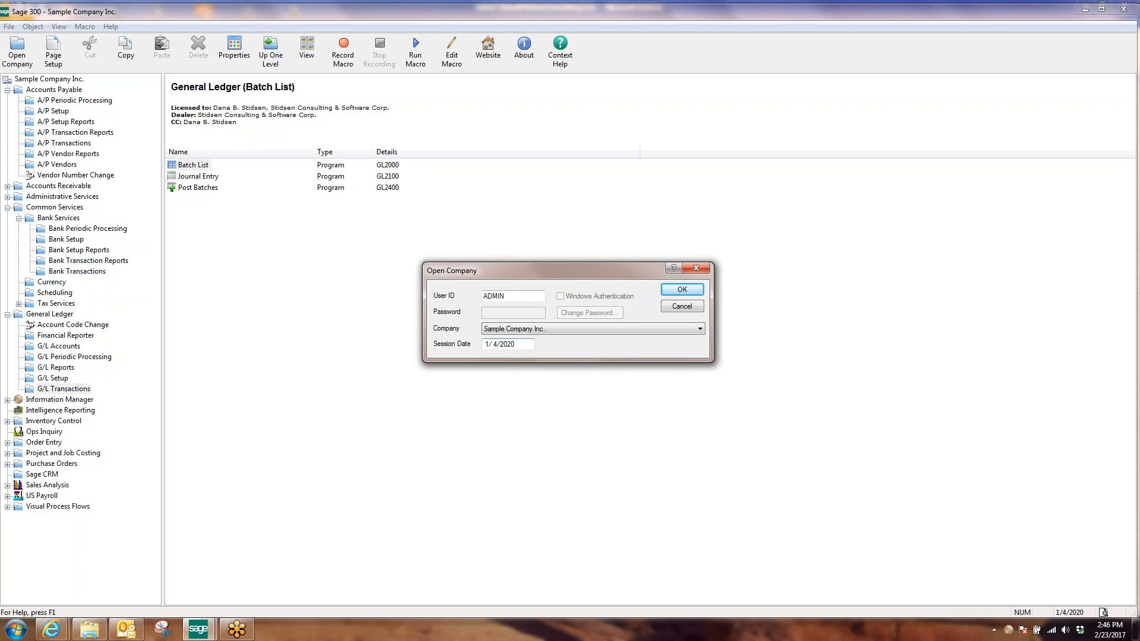
pyautogui.click(488, 344)
pyautogui.write('3')
pyautogui.click(682, 289)
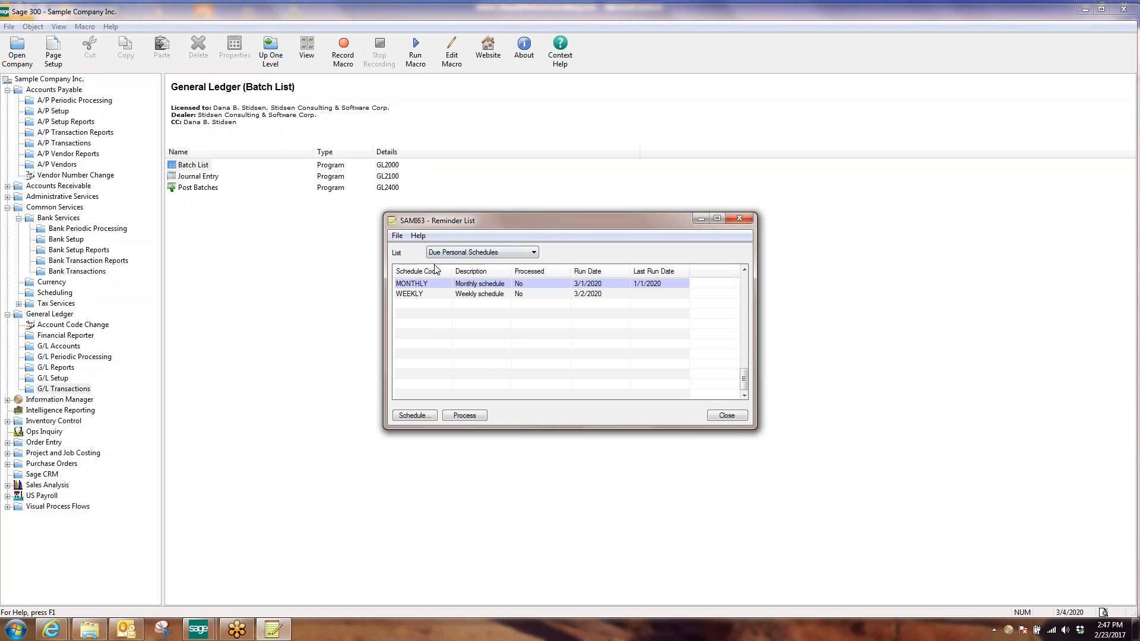
# - Process the due MONTHLY schedule with run date 3/1/2020, dismiss the processing message, and close the reminder list
pyautogui.click(432, 286)
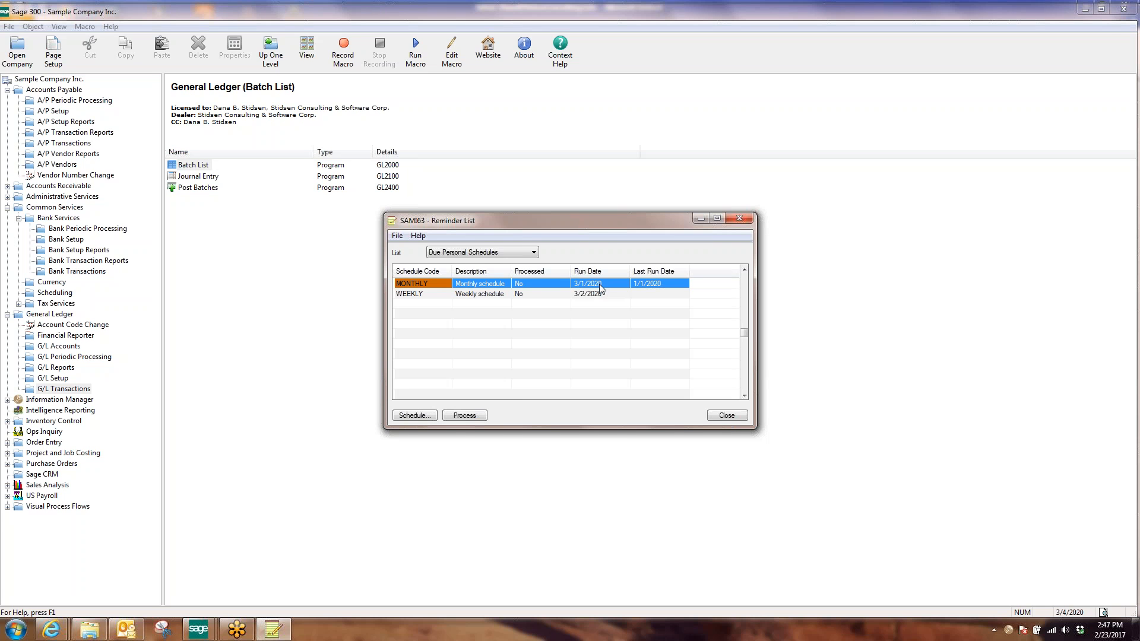
pyautogui.click(552, 284)
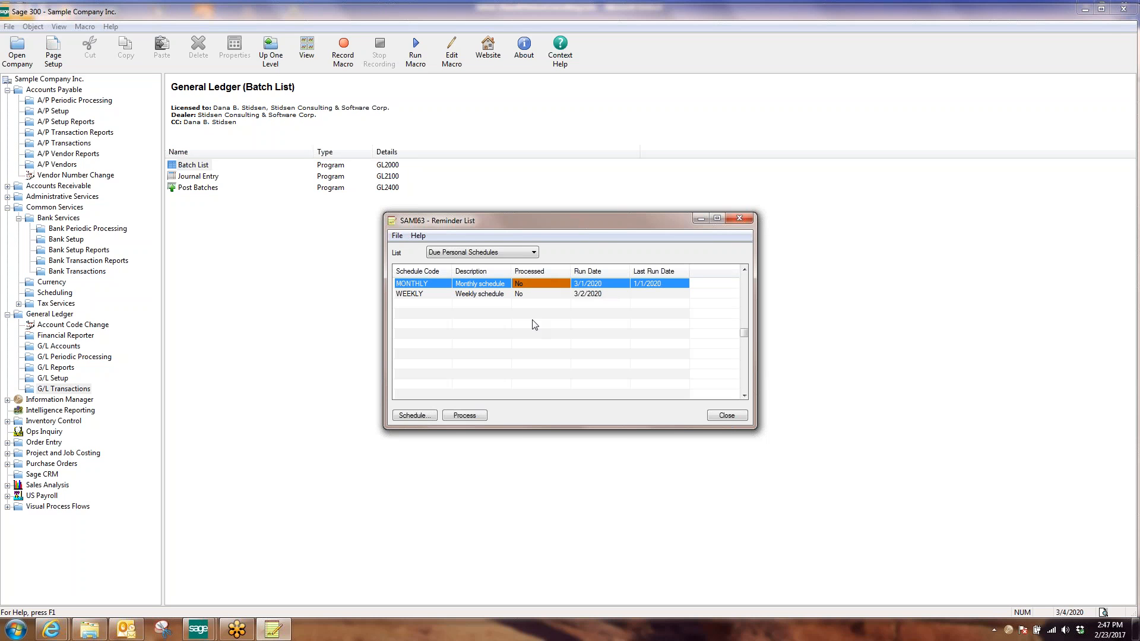
pyautogui.click(472, 419)
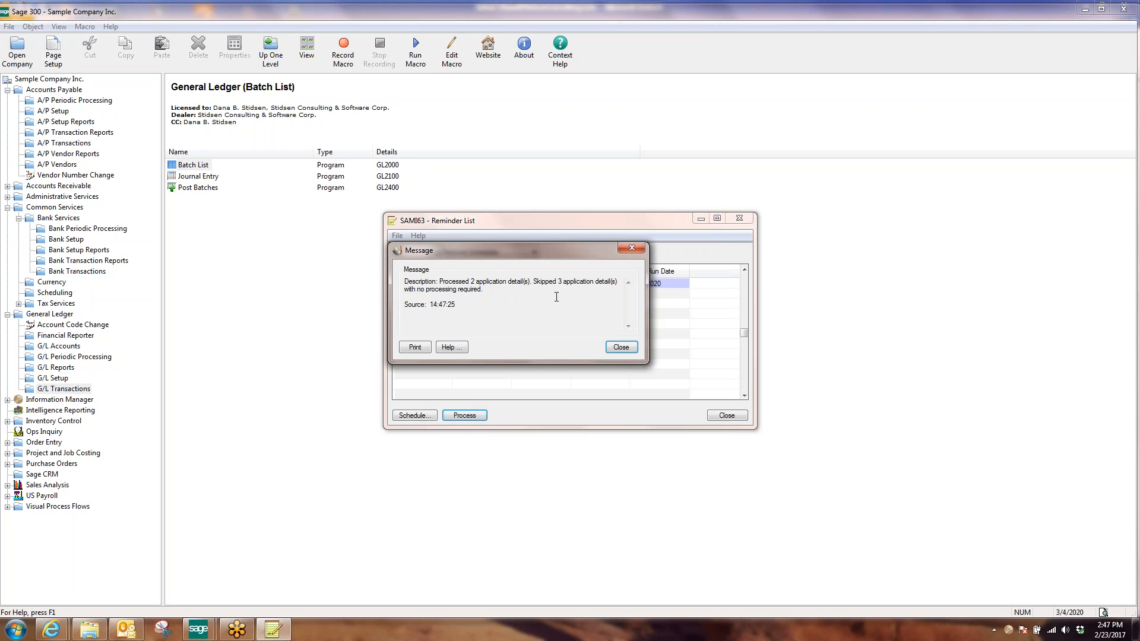
pyautogui.moveTo(448, 282); pyautogui.dragTo(512, 288)
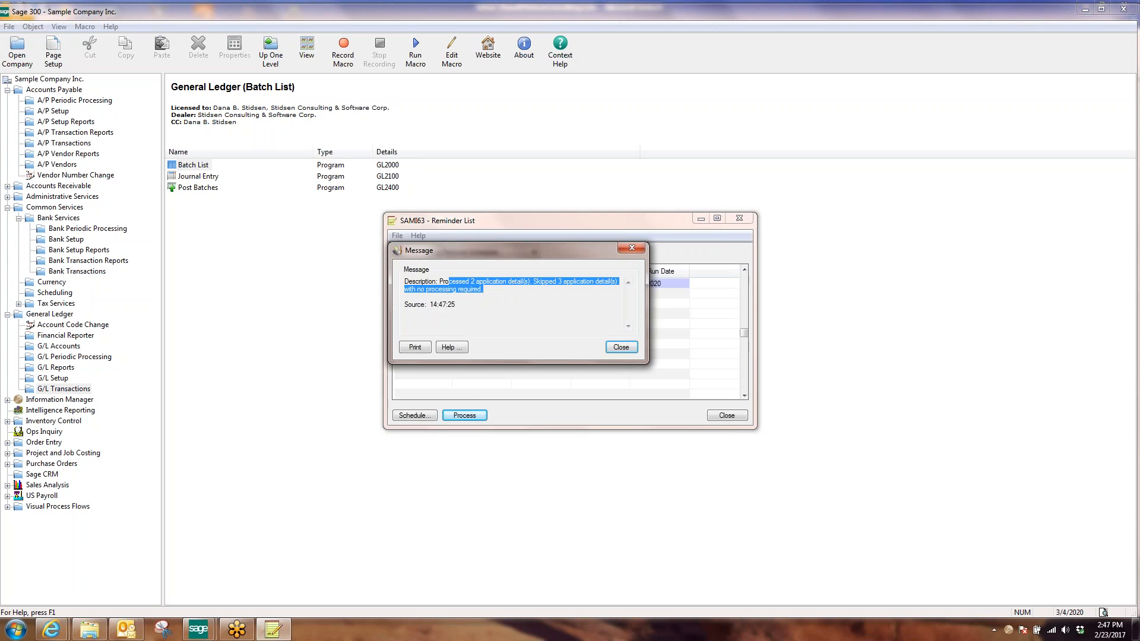
pyautogui.click(621, 347)
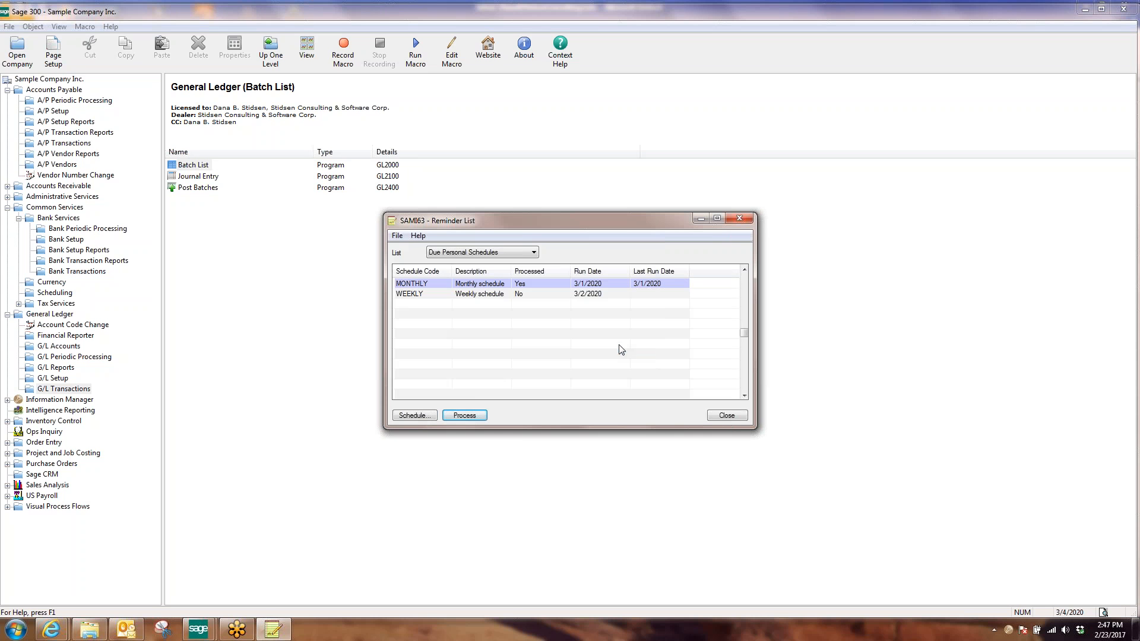
pyautogui.click(726, 416)
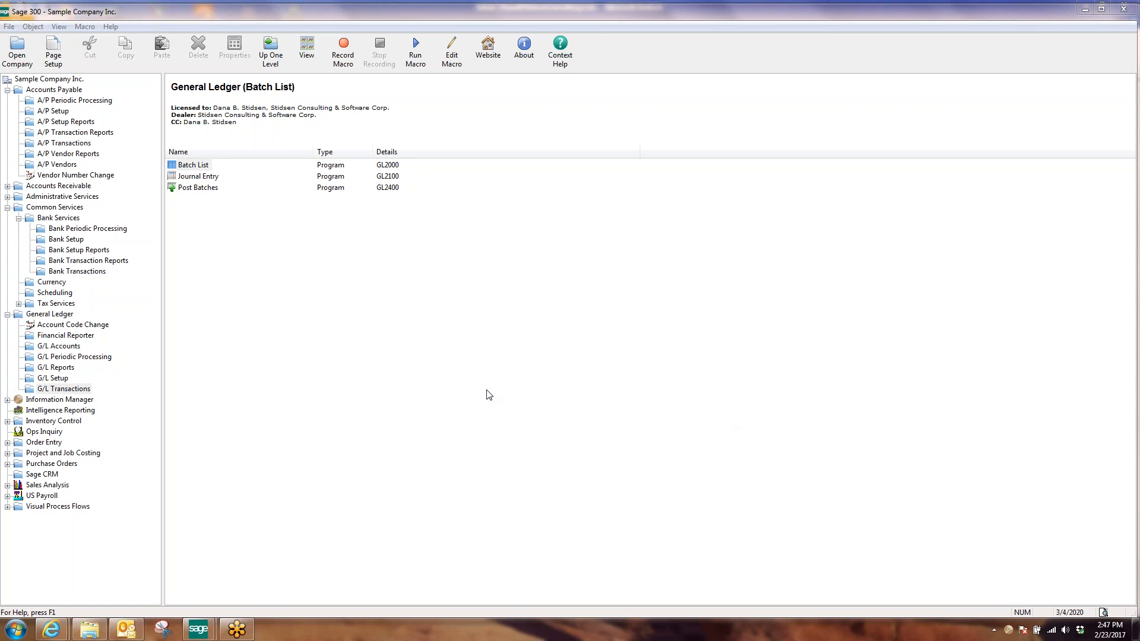
# - Open A/P invoice batch 28, Recurring Payables 3/1/2020, examine the document date and number of both entries, and close it
pyautogui.click(66, 144)
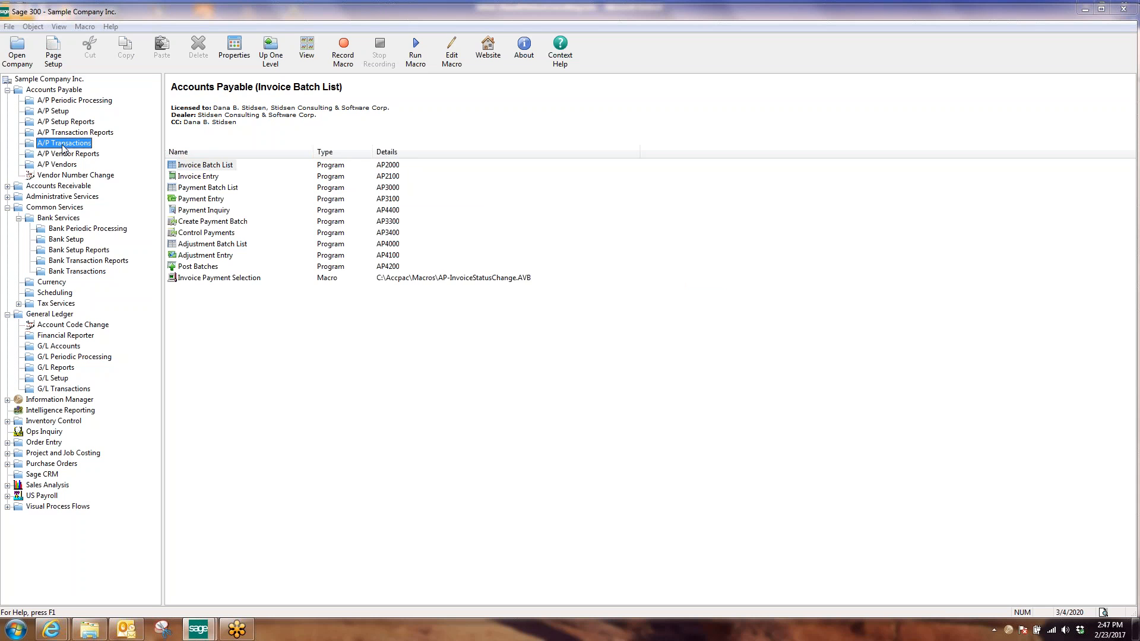
pyautogui.doubleClick(205, 167)
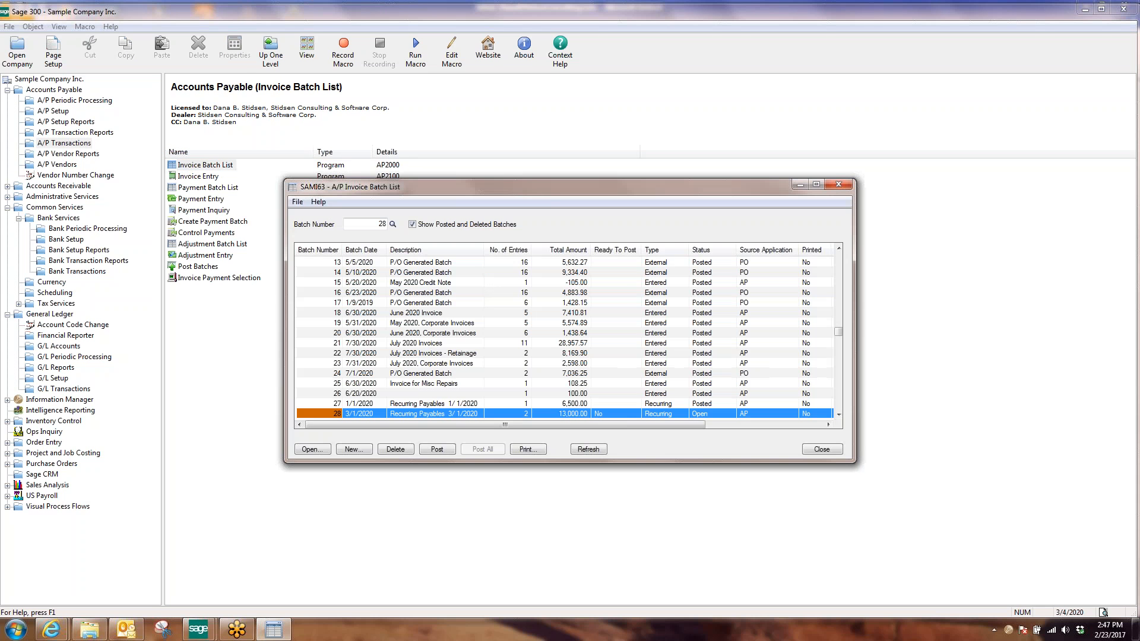
pyautogui.click(622, 415)
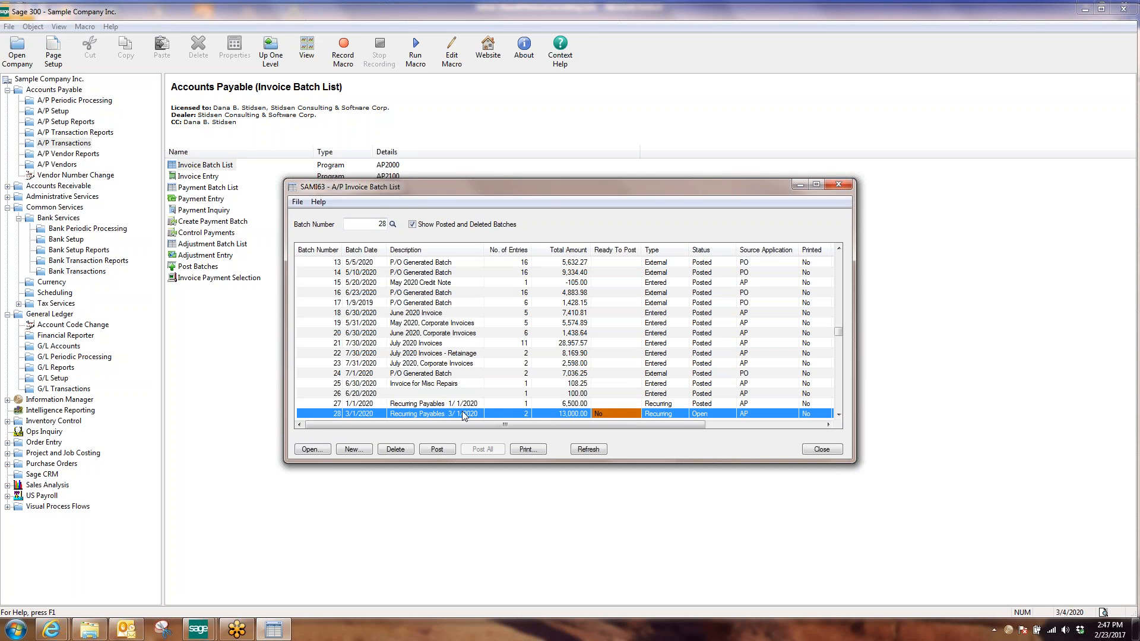
pyautogui.click(326, 451)
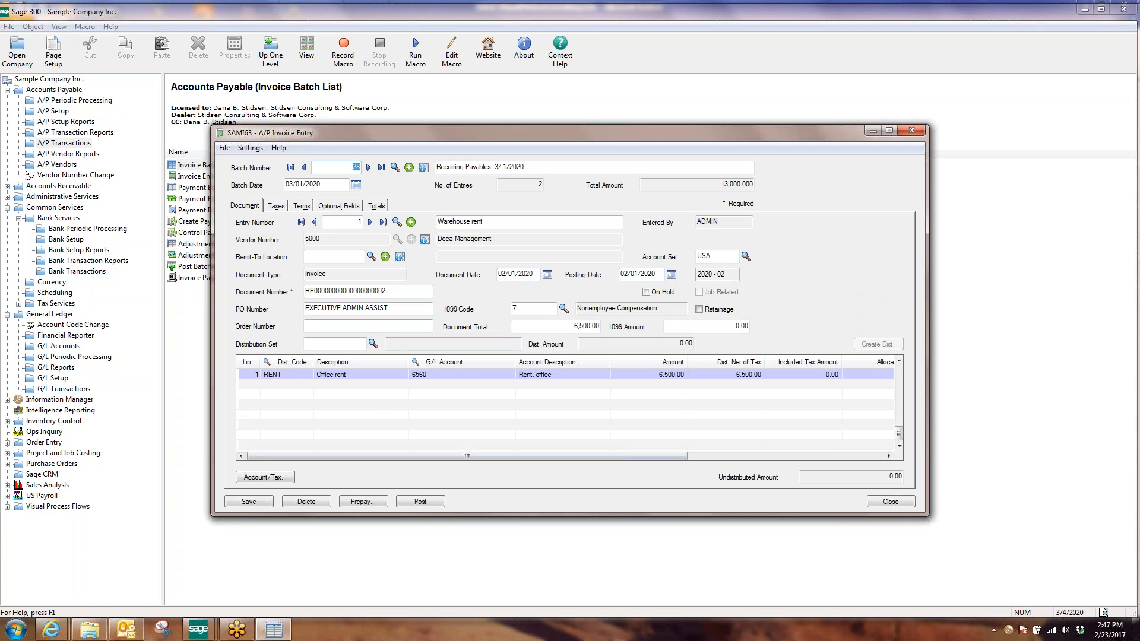
pyautogui.click(523, 275)
pyautogui.click(369, 223)
pyautogui.moveTo(534, 275); pyautogui.dragTo(471, 272)
pyautogui.click(389, 292)
pyautogui.click(314, 222)
pyautogui.click(881, 503)
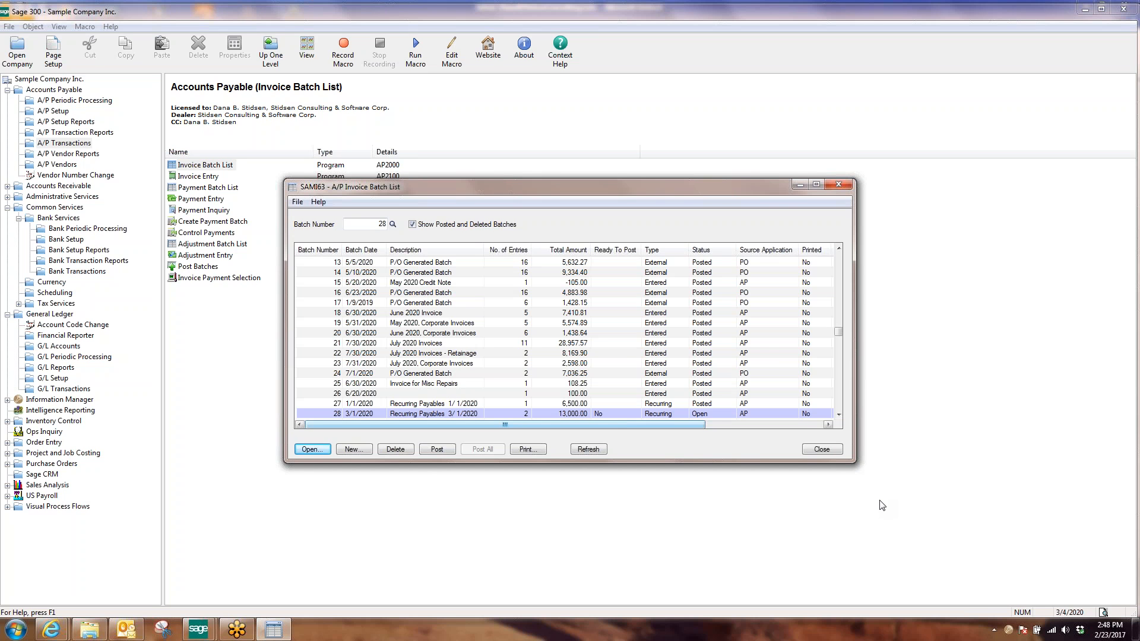
# - Post A/P invoice batch 28, agreeing to post it without the Ready To Post setting, dismiss the posting message, and close the list
pyautogui.click(611, 415)
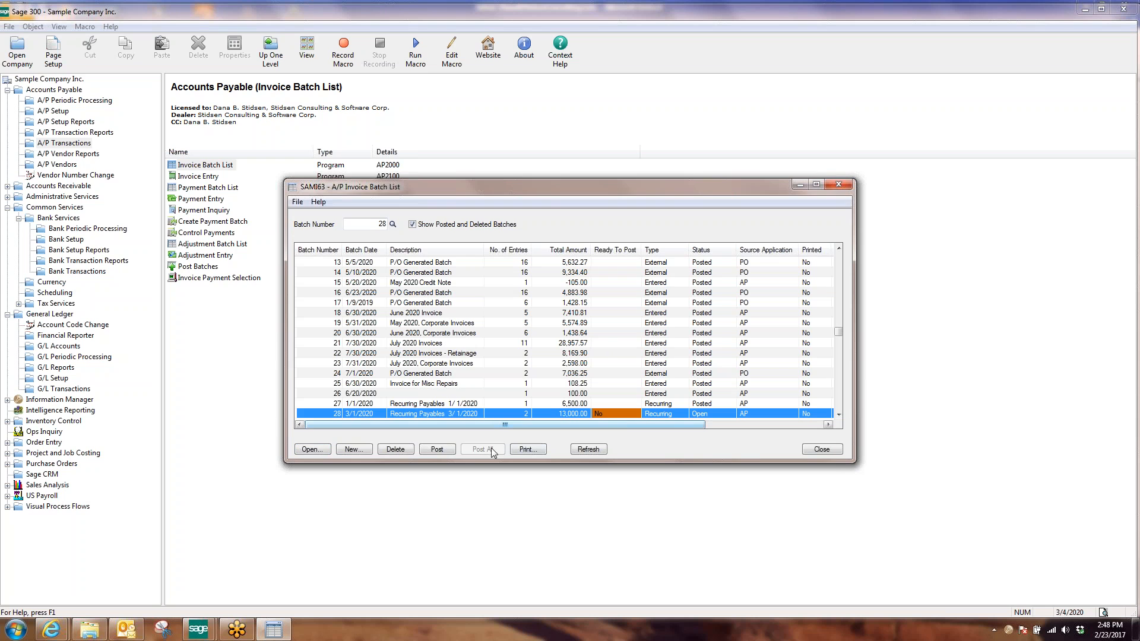
pyautogui.click(437, 450)
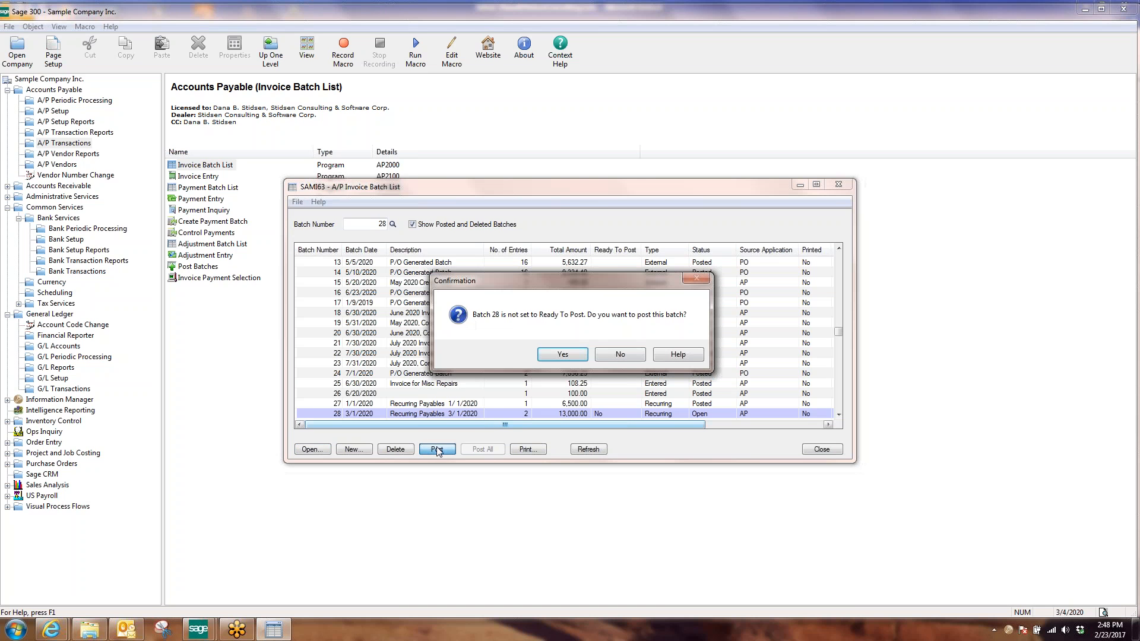
pyautogui.click(555, 360)
pyautogui.click(547, 399)
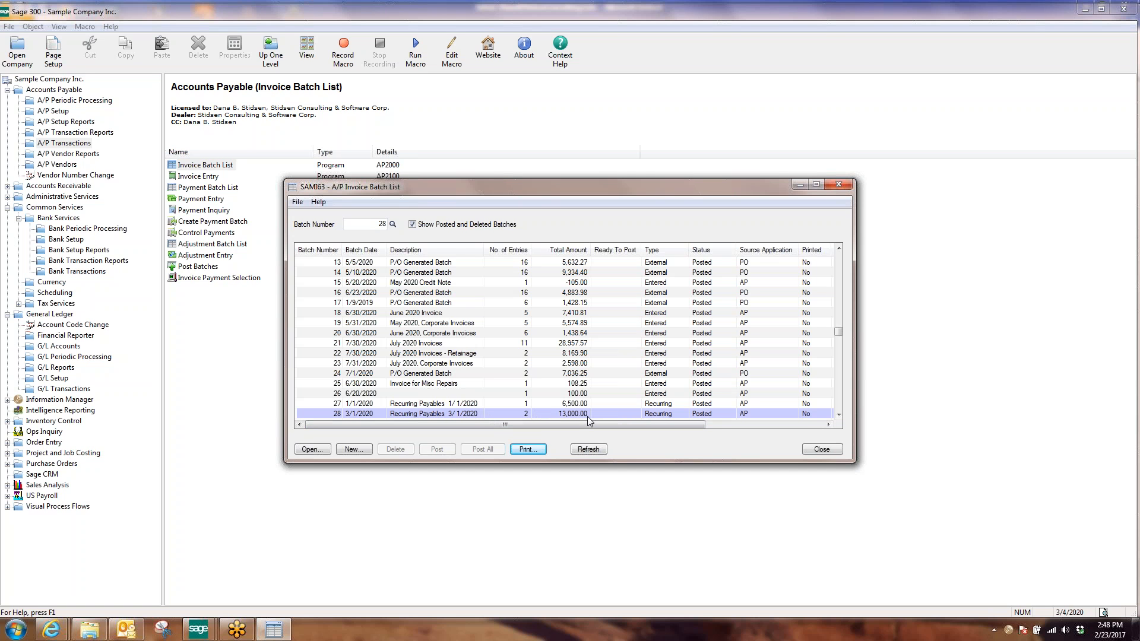
pyautogui.click(815, 451)
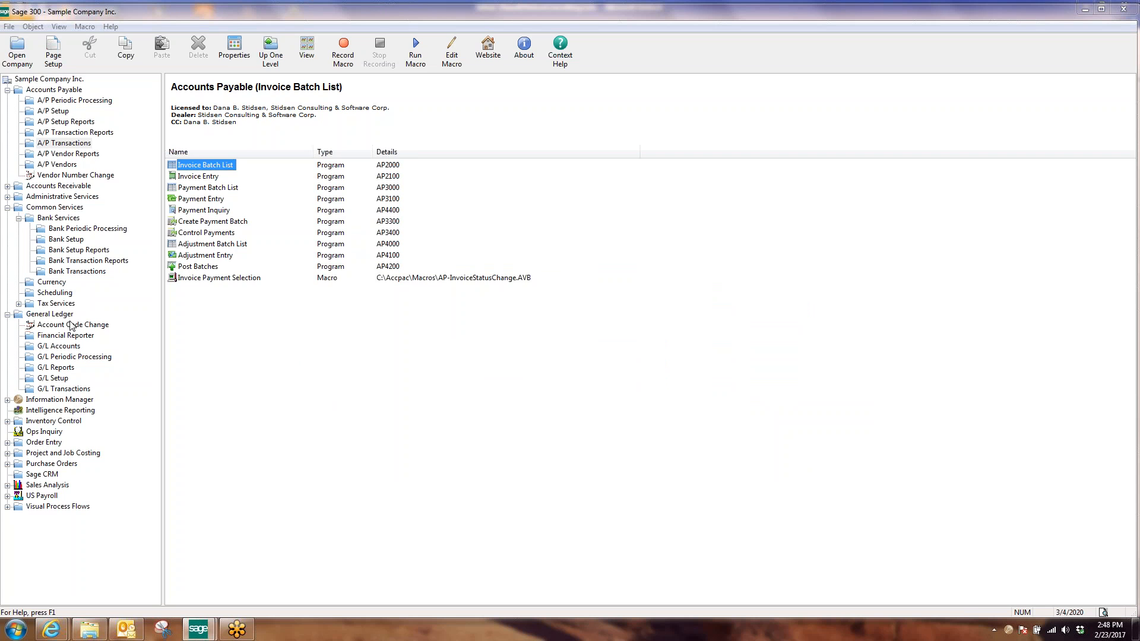
# - Open G/L batch 000219, Recurring Entries 2020-03-01, examine the dates and amounts of both journal entries, and close the entry window
pyautogui.click(86, 390)
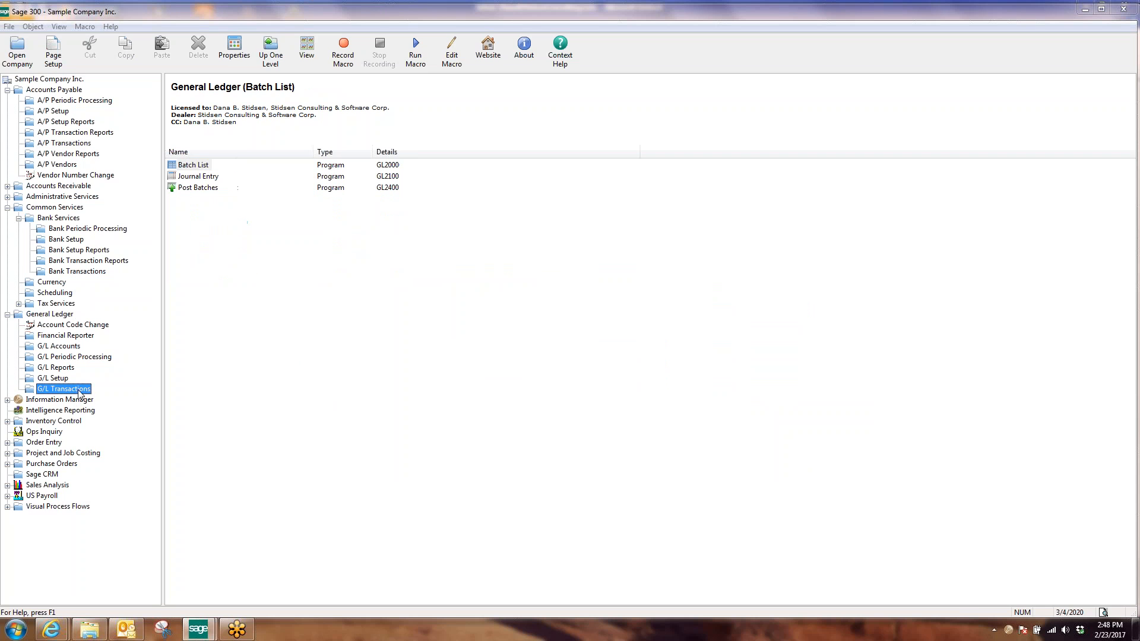
pyautogui.doubleClick(203, 165)
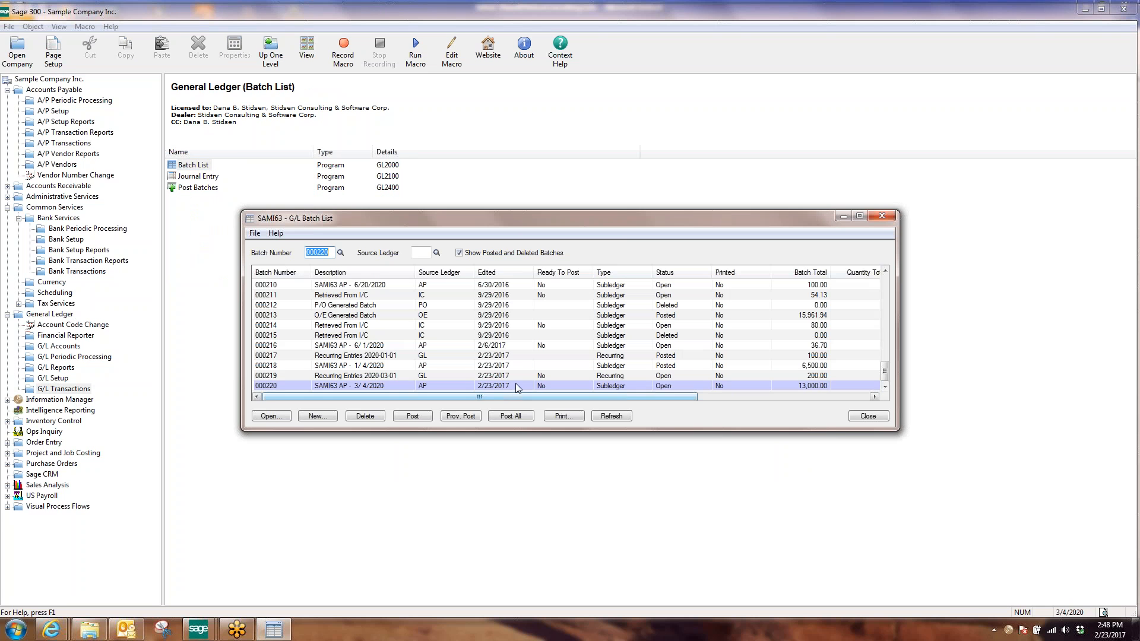
pyautogui.click(524, 378)
pyautogui.click(823, 377)
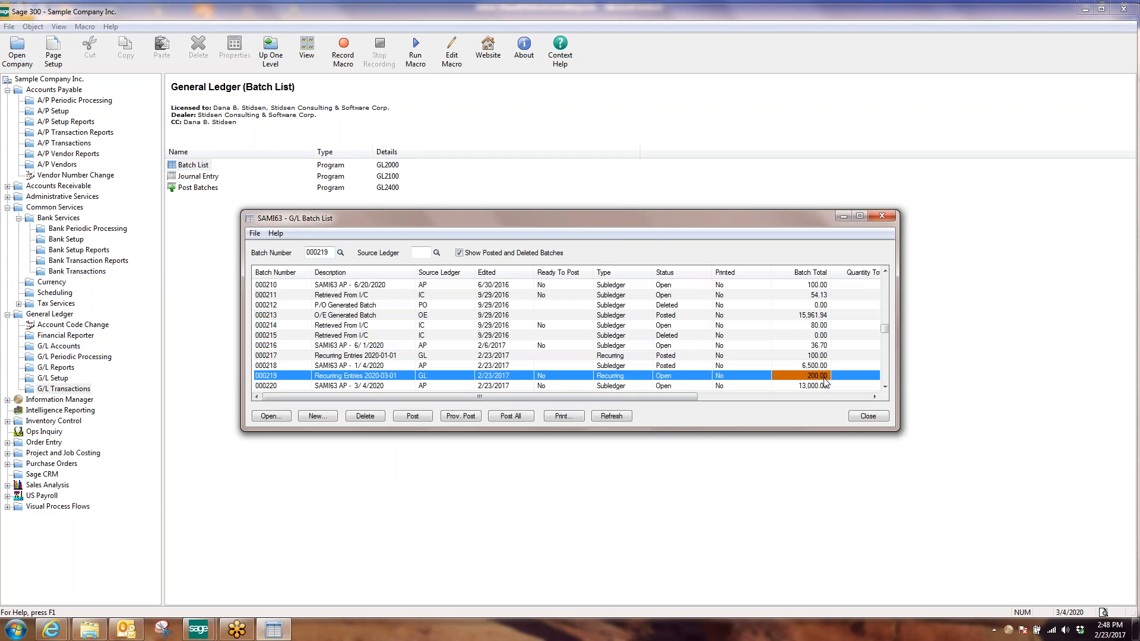
pyautogui.click(271, 416)
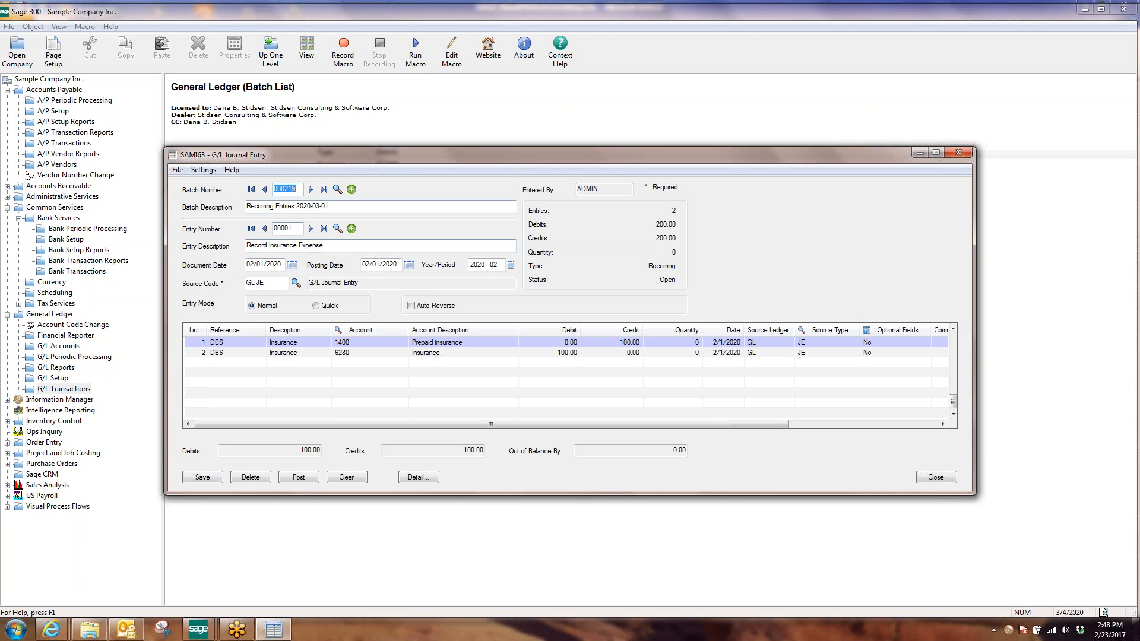
pyautogui.click(312, 229)
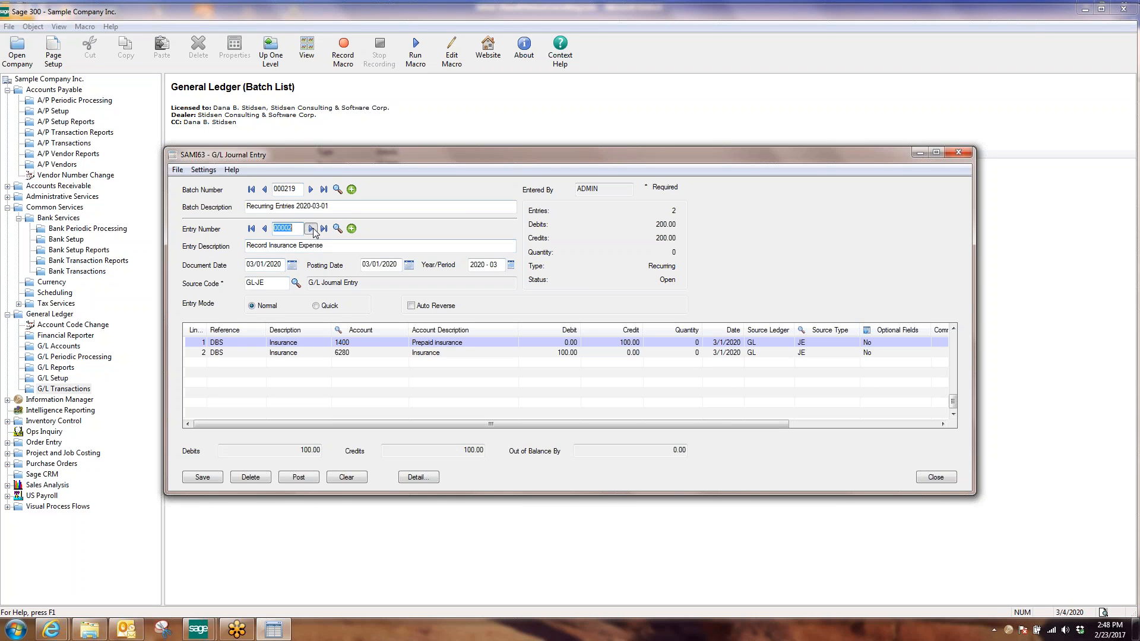
pyautogui.click(264, 229)
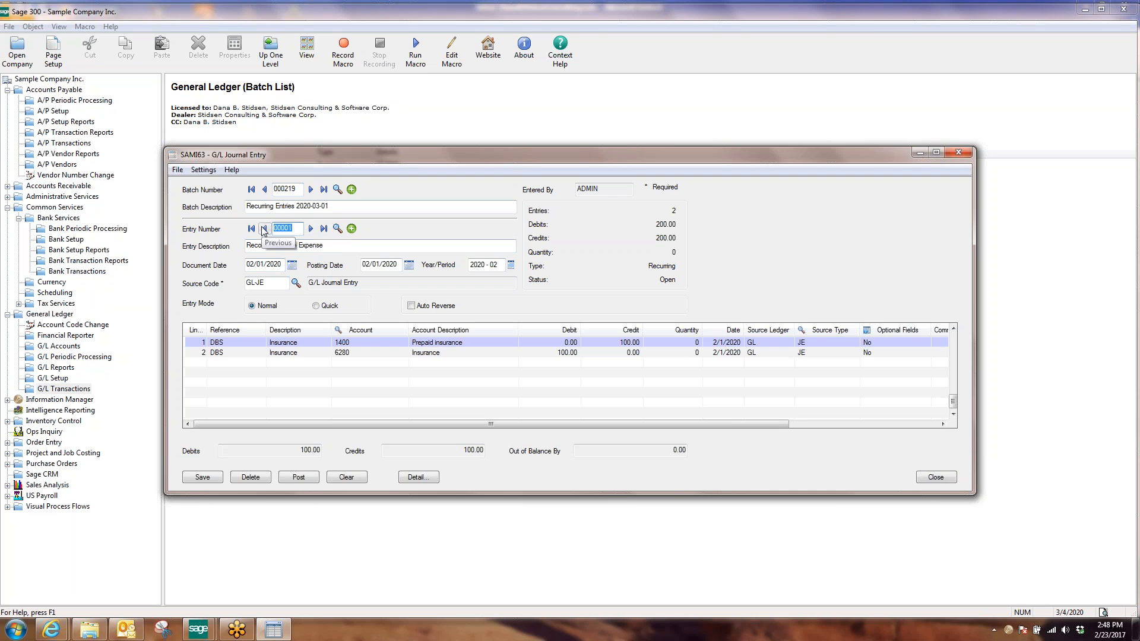
pyautogui.click(565, 353)
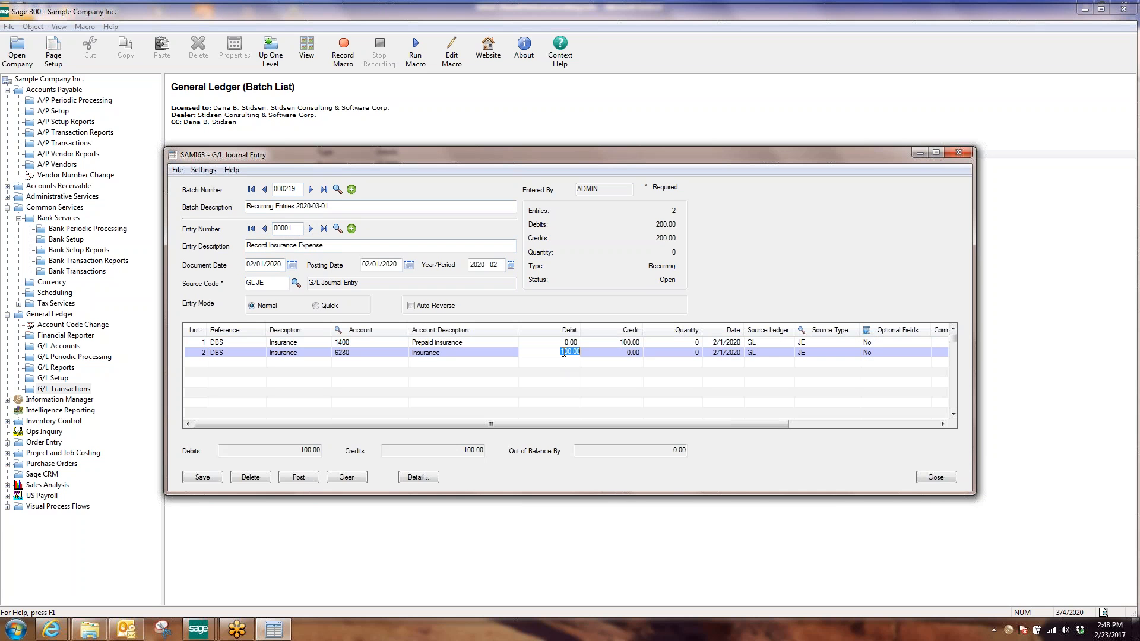
pyautogui.click(631, 344)
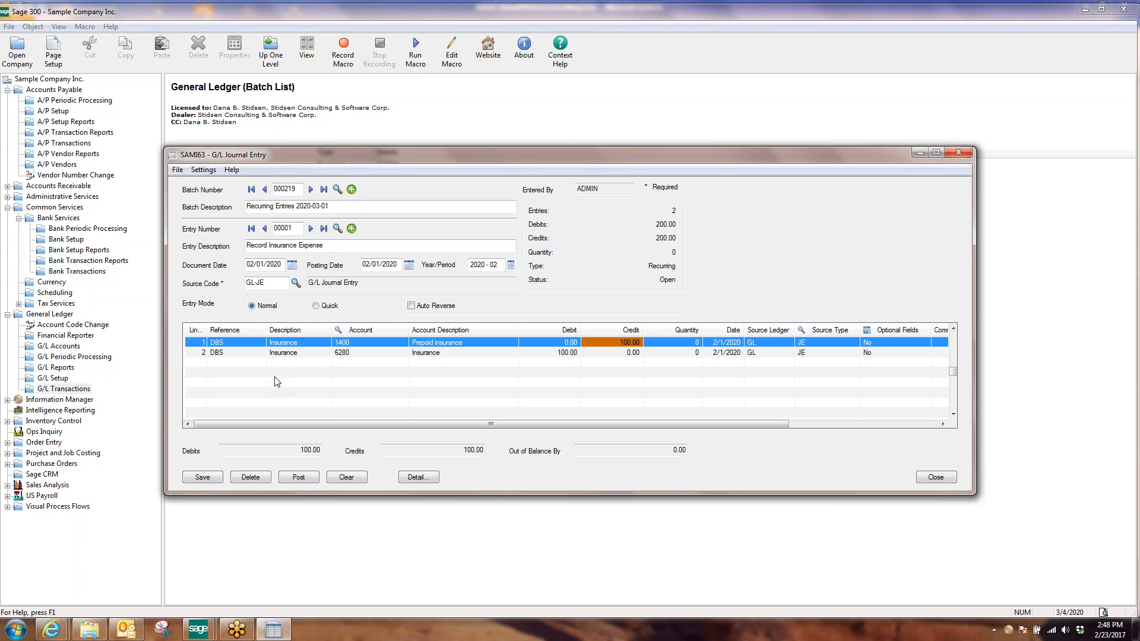
pyautogui.click(948, 477)
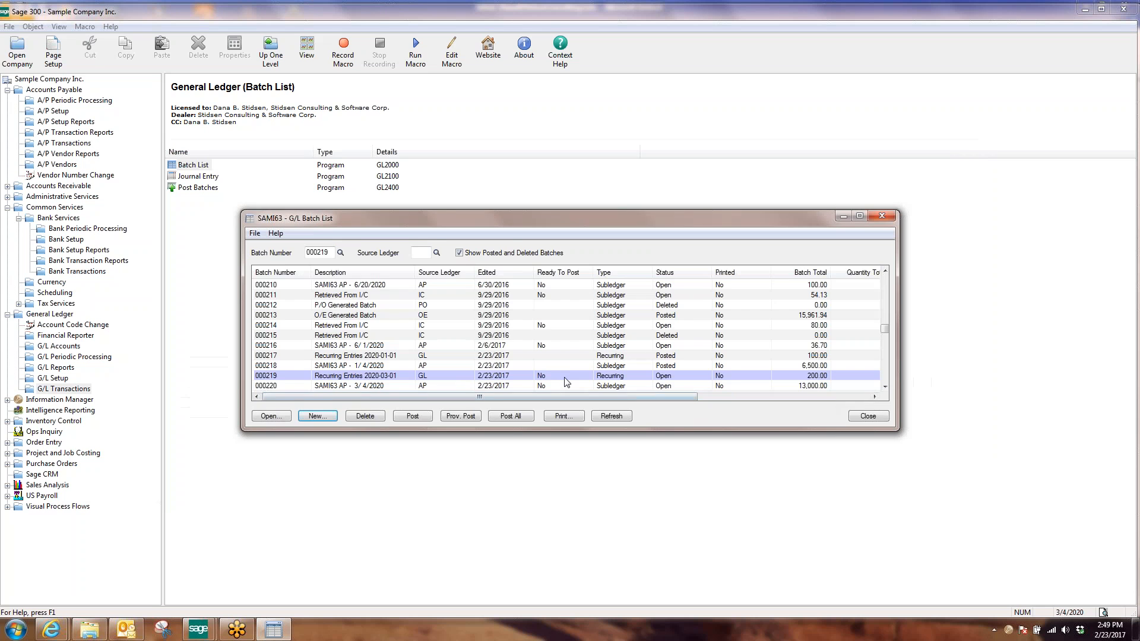
# - Mark G/L batch 000219, Recurring Entries 2020-03-01, ready to post, post it, and dismiss the posting message
pyautogui.doubleClick(564, 378)
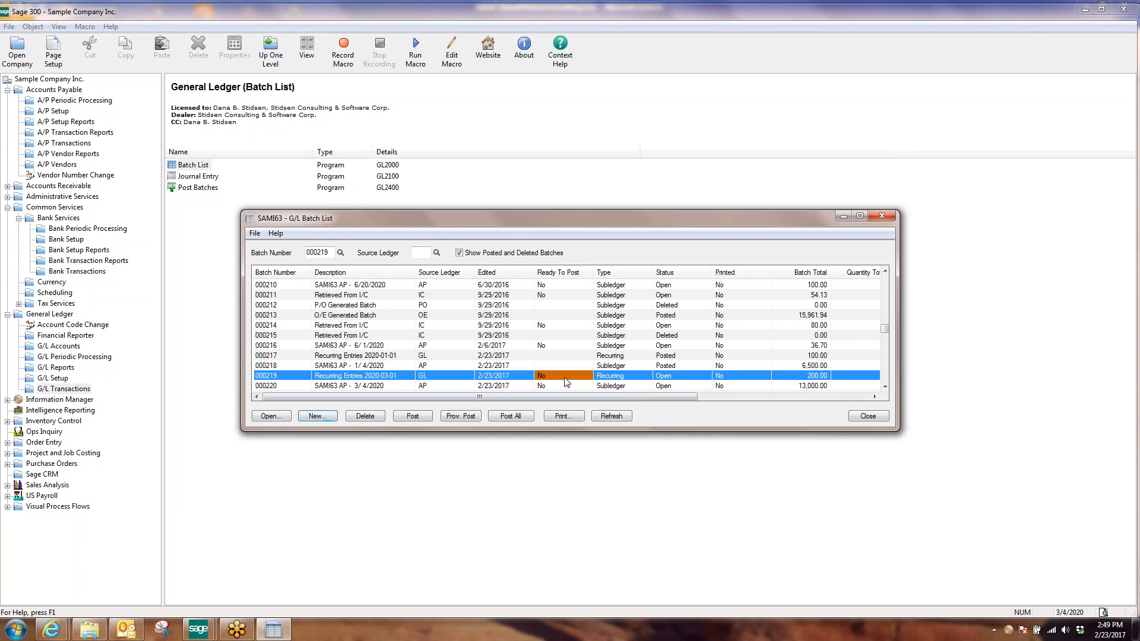
pyautogui.click(399, 413)
pyautogui.click(479, 345)
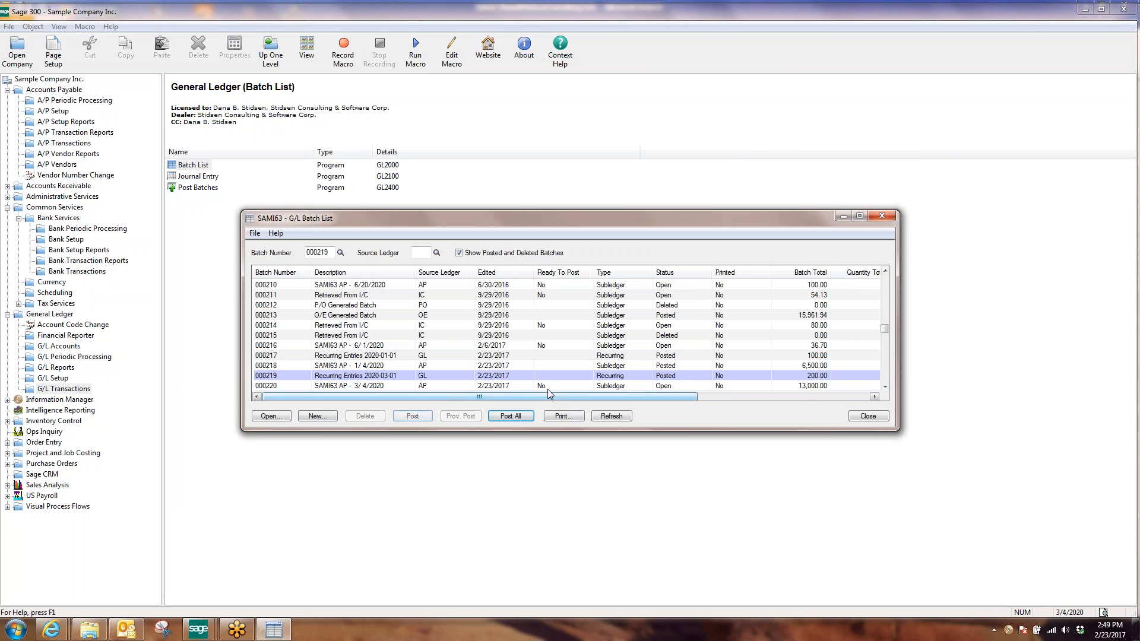
# - Mark G/L batch 000220 from A/P ready to post, post it, and close the G/L batch list
pyautogui.doubleClick(546, 387)
pyautogui.click(420, 416)
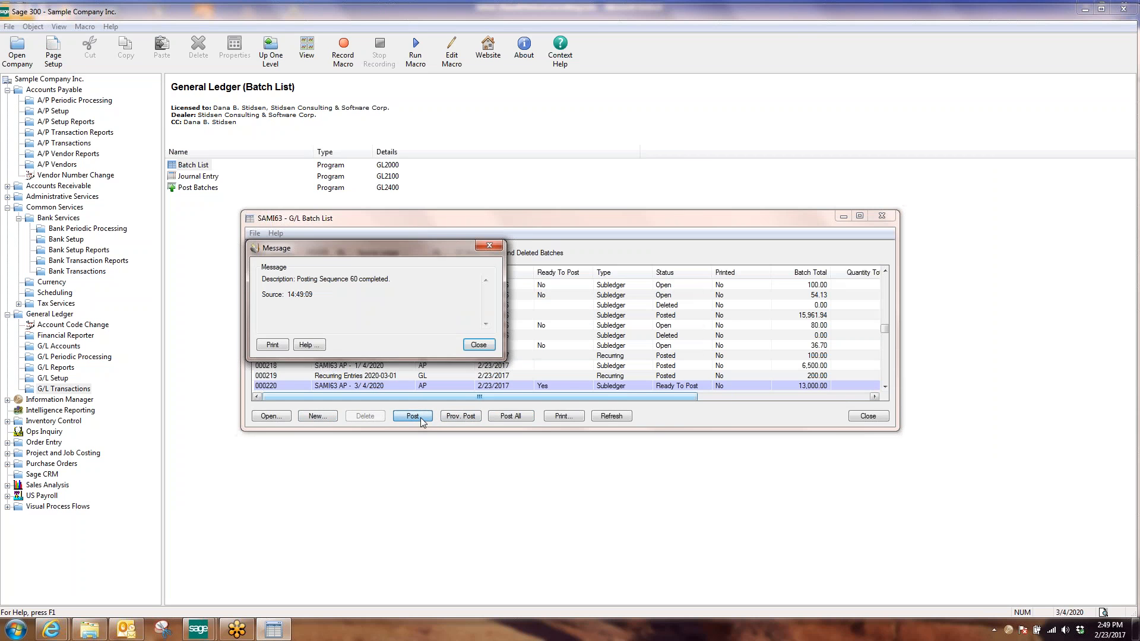
pyautogui.click(478, 344)
pyautogui.click(868, 416)
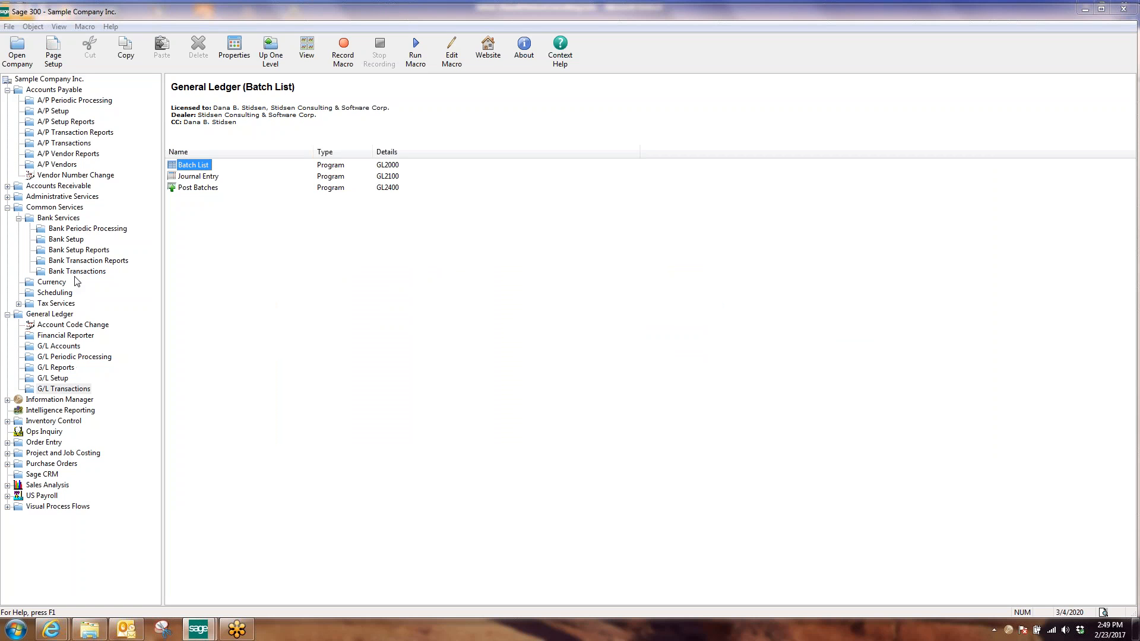
# - Open the WEEKLY schedule in Common Services scheduling and bring up its details
pyautogui.click(71, 209)
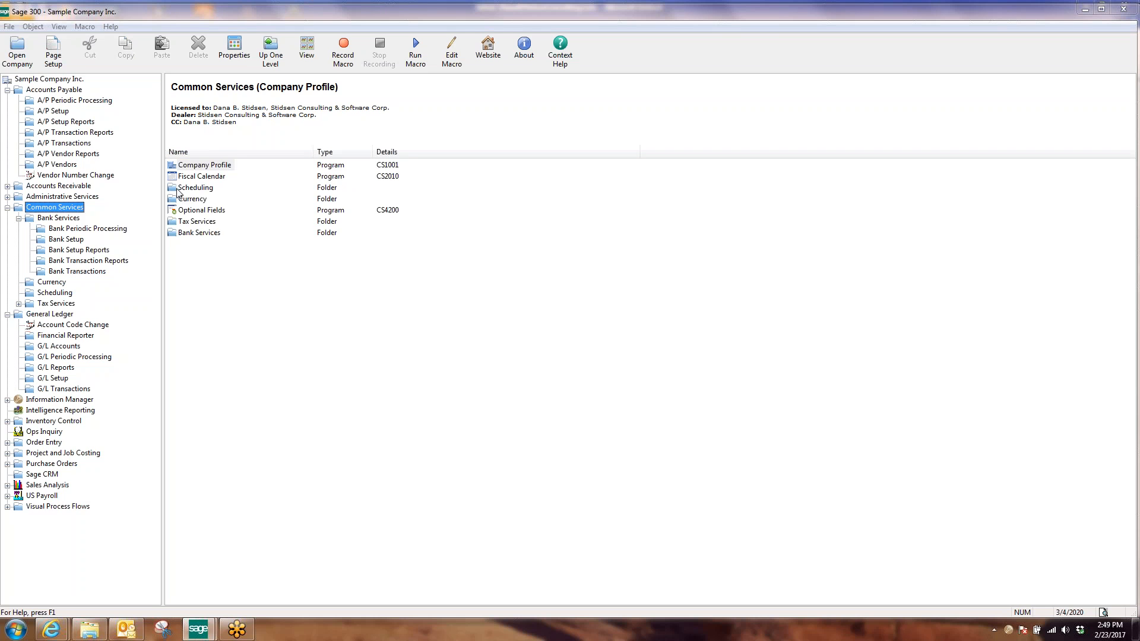
pyautogui.click(191, 188)
pyautogui.doubleClick(190, 188)
pyautogui.doubleClick(191, 177)
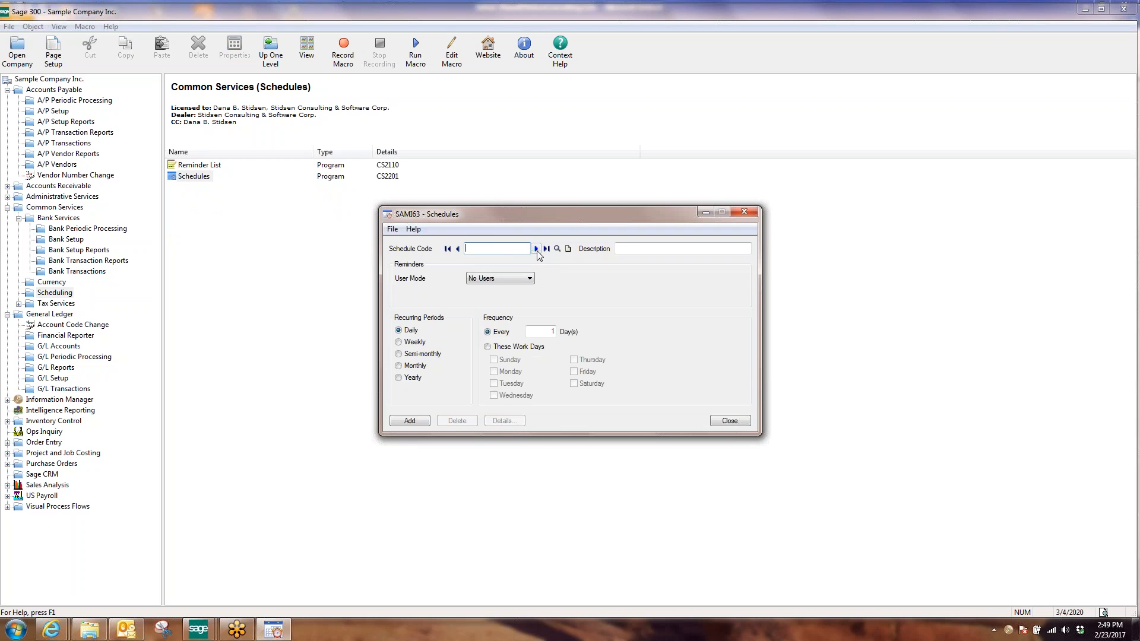
pyautogui.click(537, 250)
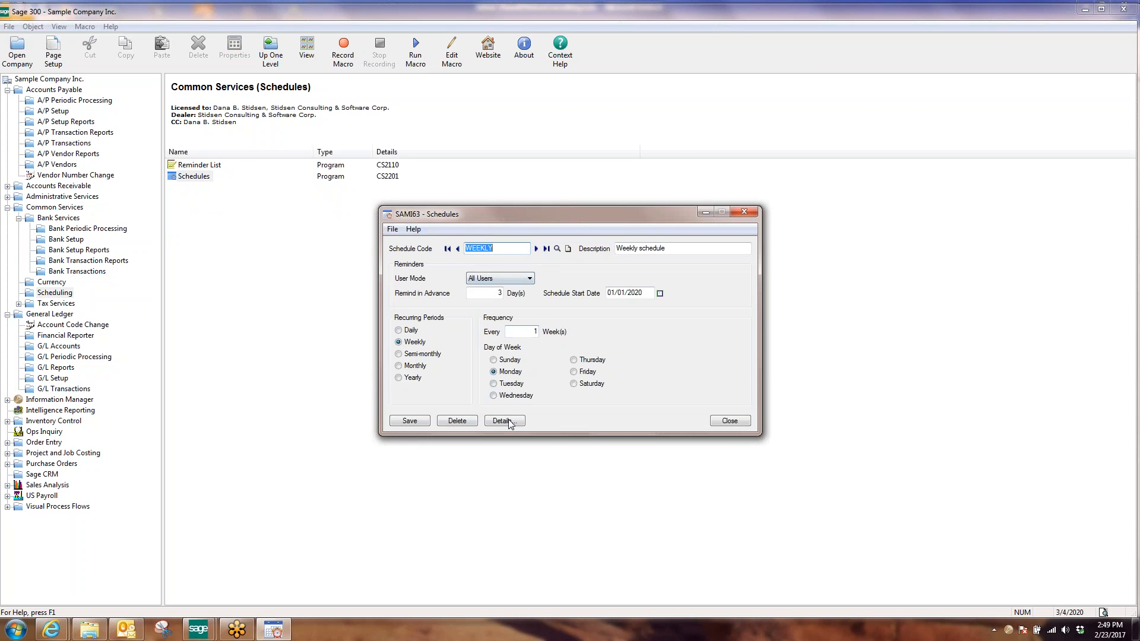
pyautogui.click(507, 422)
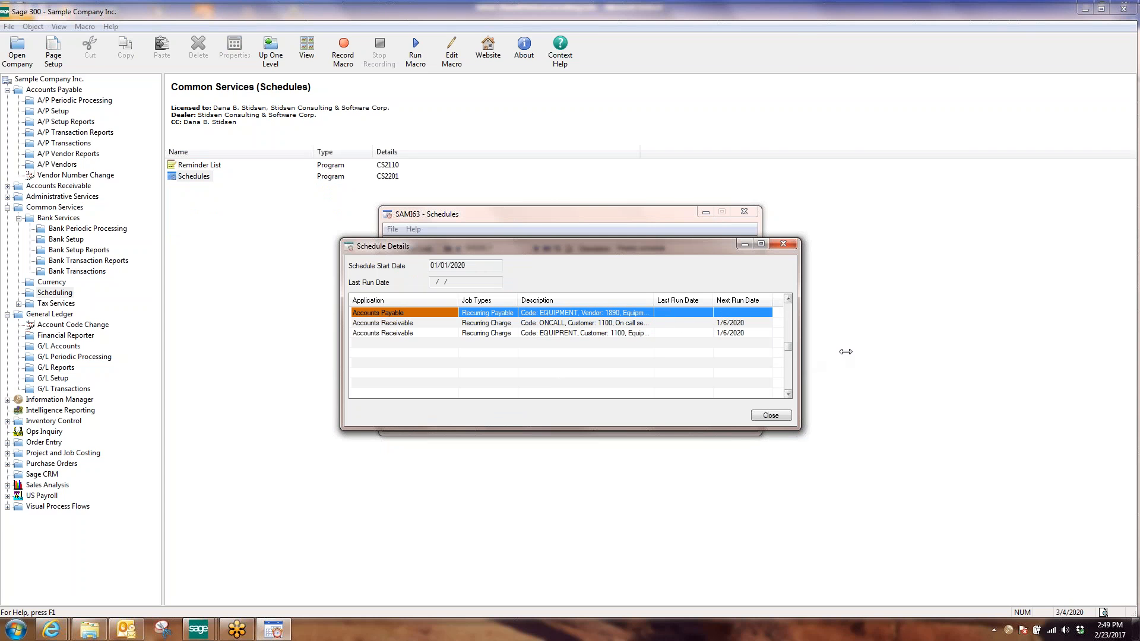
# - Widen the schedule details window and Description column, examine the EQUIPMENT payable and EQUIPRENT charge run dates, and close the schedule
pyautogui.moveTo(846, 351); pyautogui.dragTo(945, 352)
pyautogui.moveTo(653, 299); pyautogui.dragTo(709, 294)
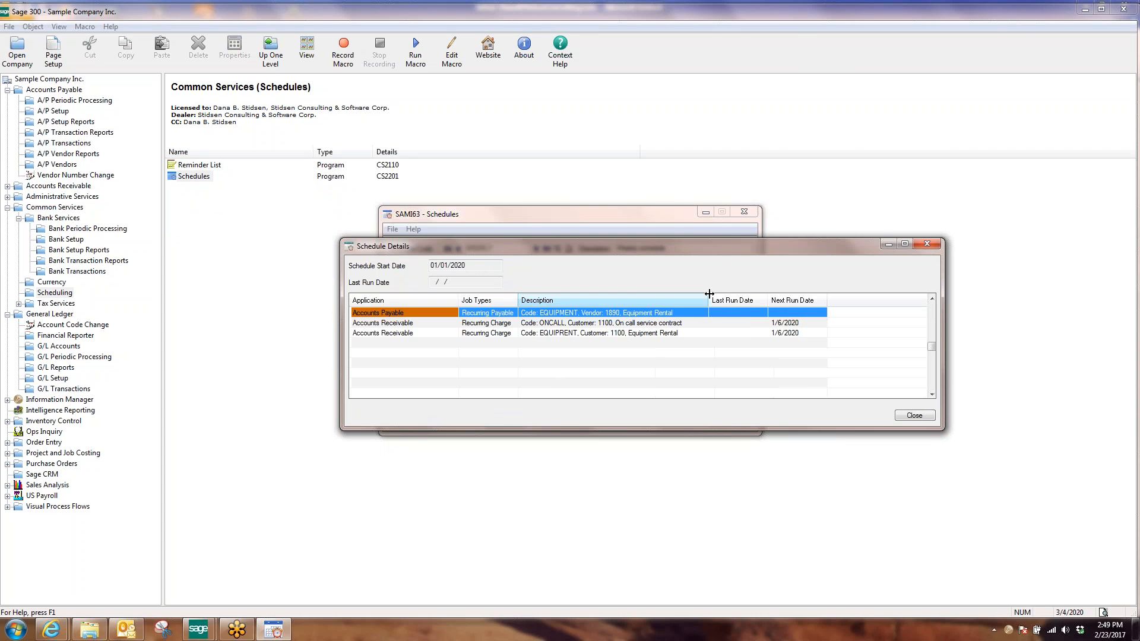
pyautogui.click(668, 333)
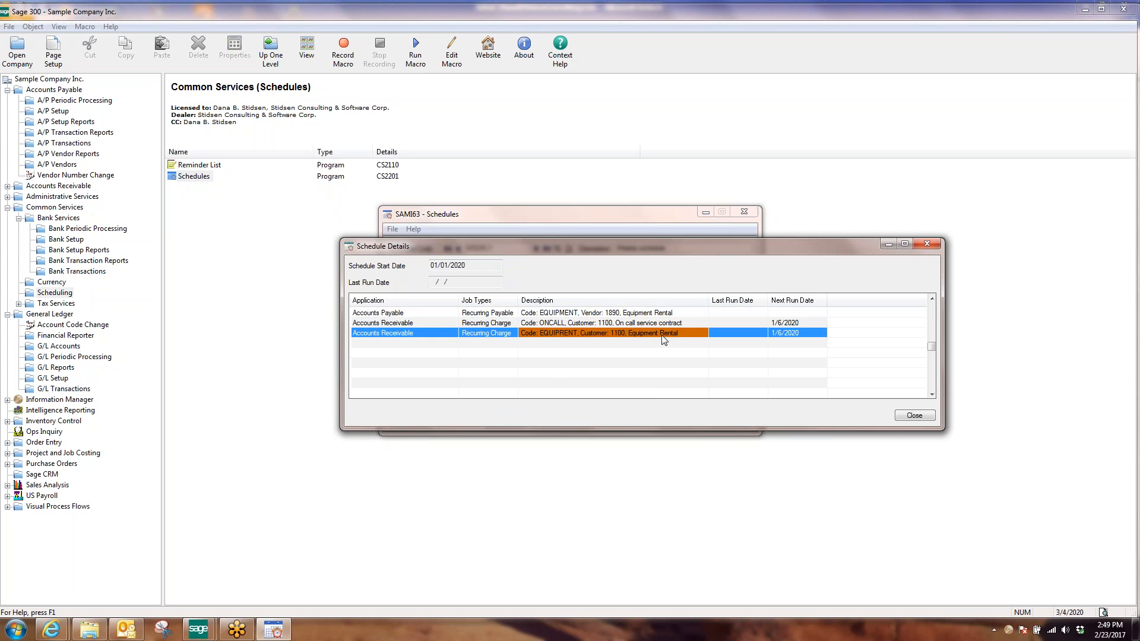
pyautogui.click(614, 317)
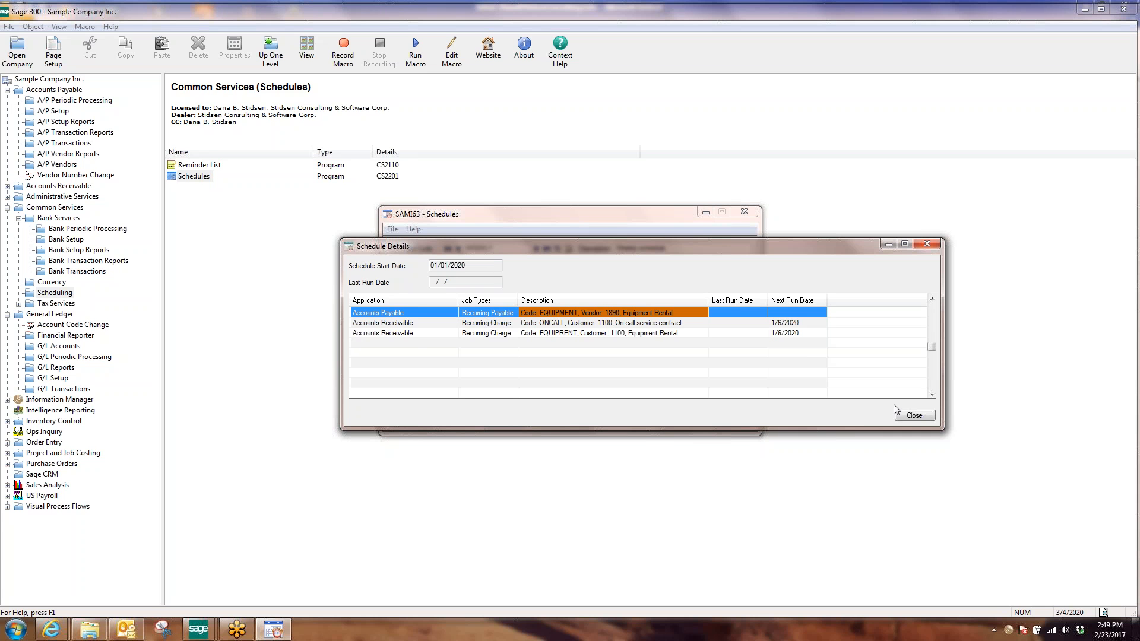
pyautogui.click(914, 417)
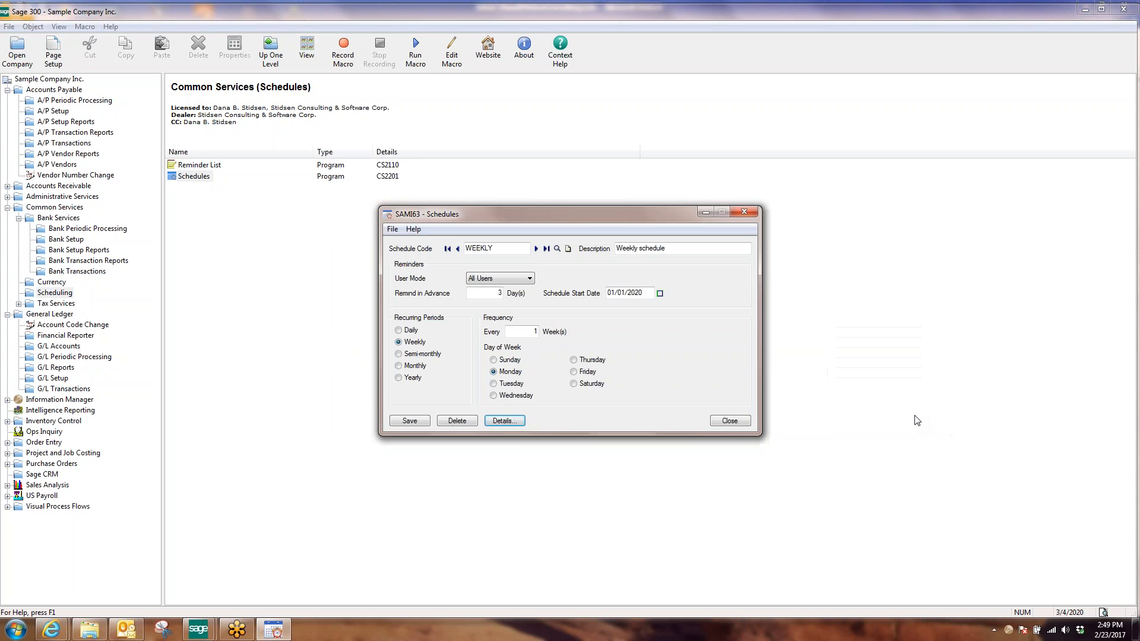
pyautogui.click(717, 422)
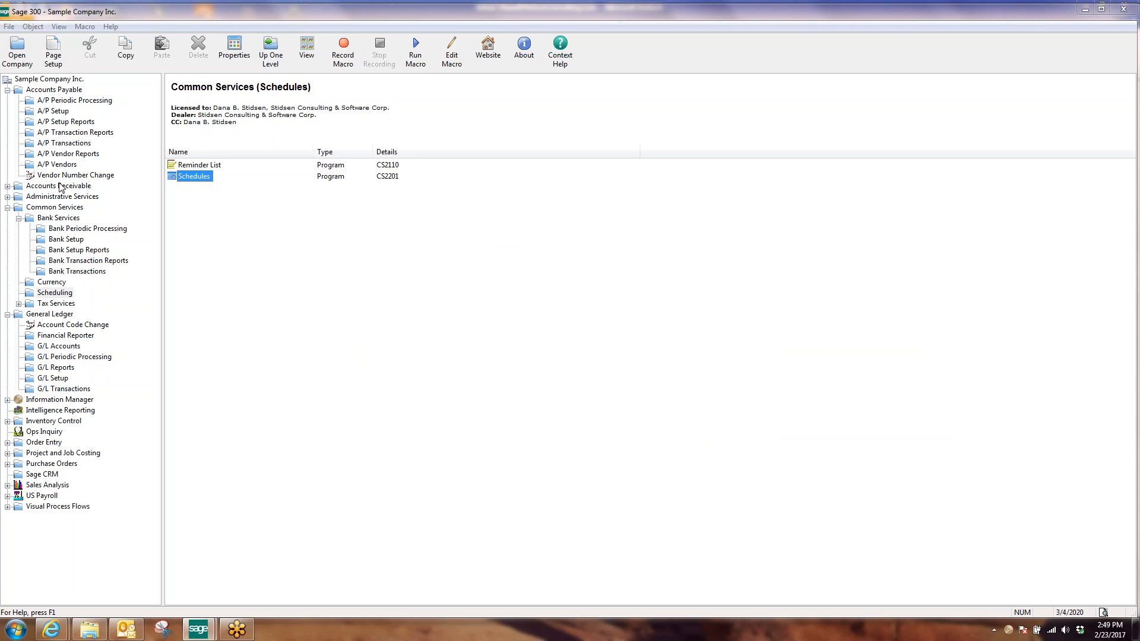
# - Open the EQUIPMENT recurring payable for vendor 1890 to examine its status and schedule settings
pyautogui.click(70, 165)
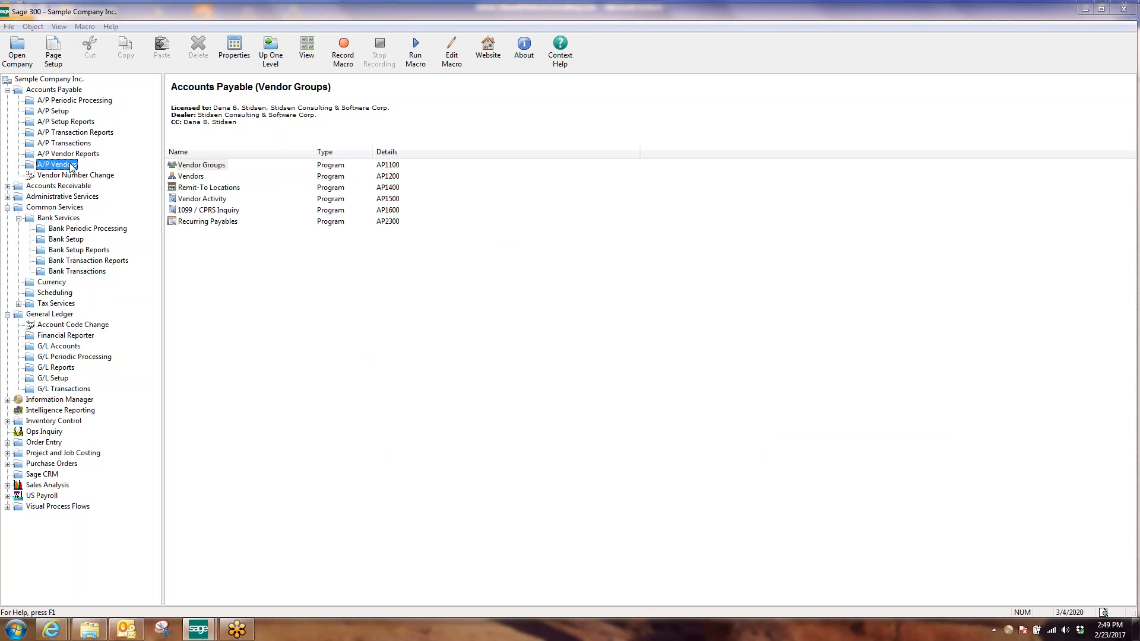
pyautogui.doubleClick(228, 221)
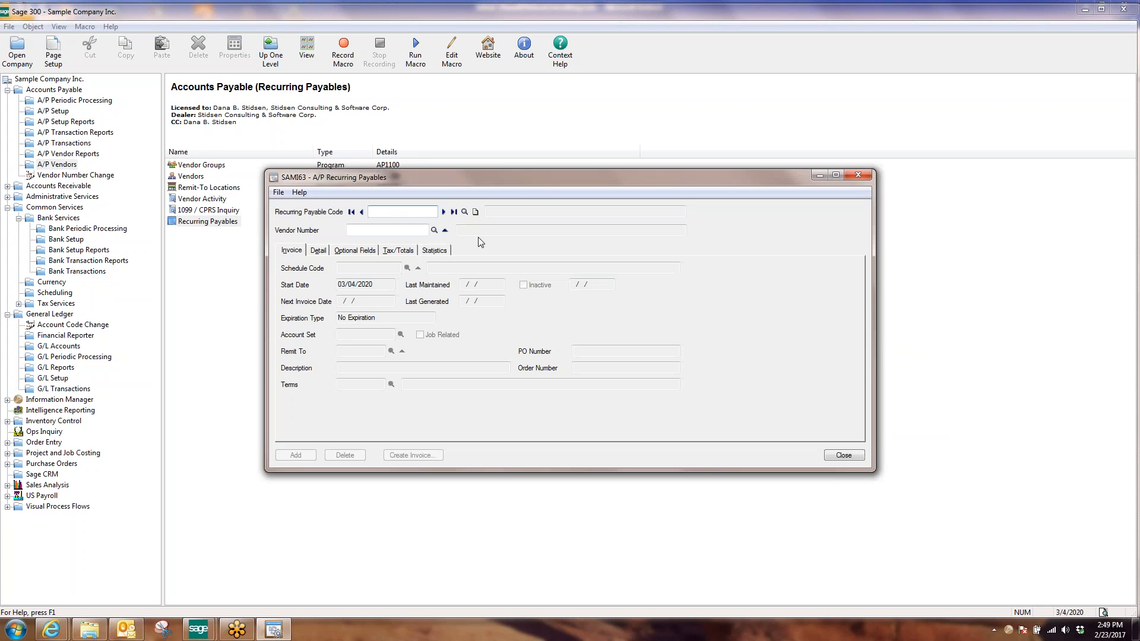
pyautogui.click(465, 212)
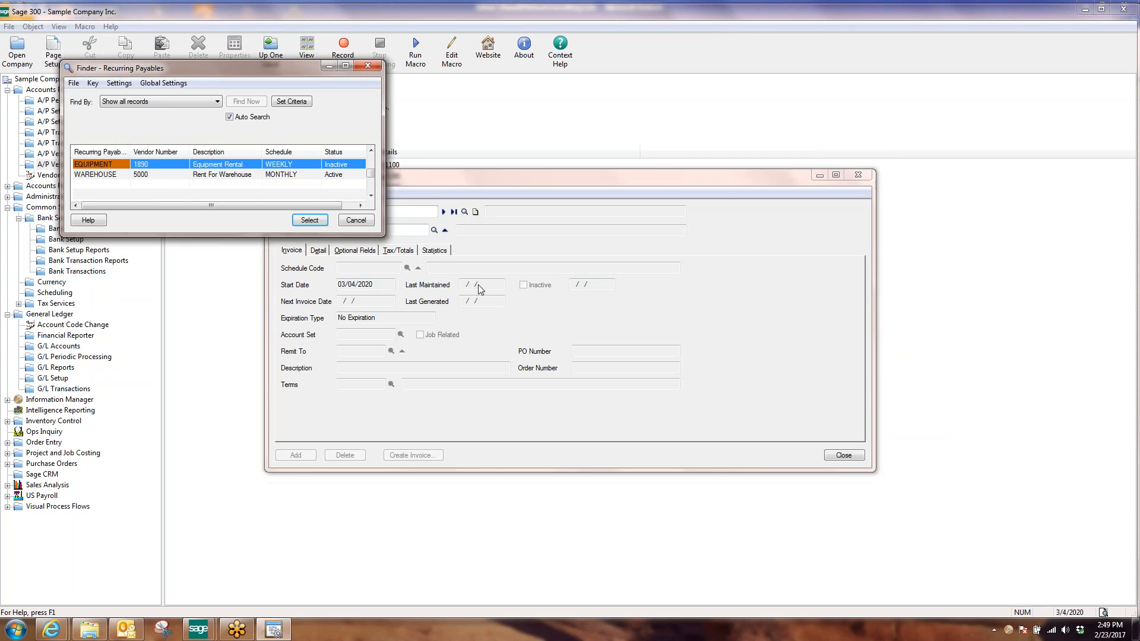
pyautogui.doubleClick(113, 169)
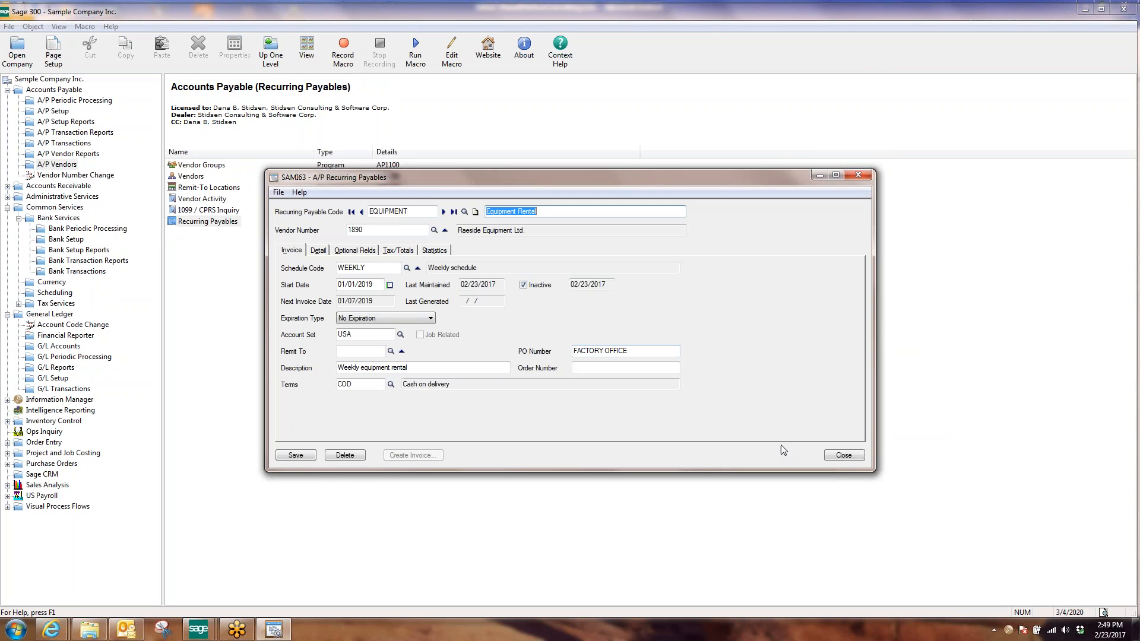
# - Close the recurring payable and reopen Sample Company Inc. with the session date set to 2/6/2020
pyautogui.click(840, 456)
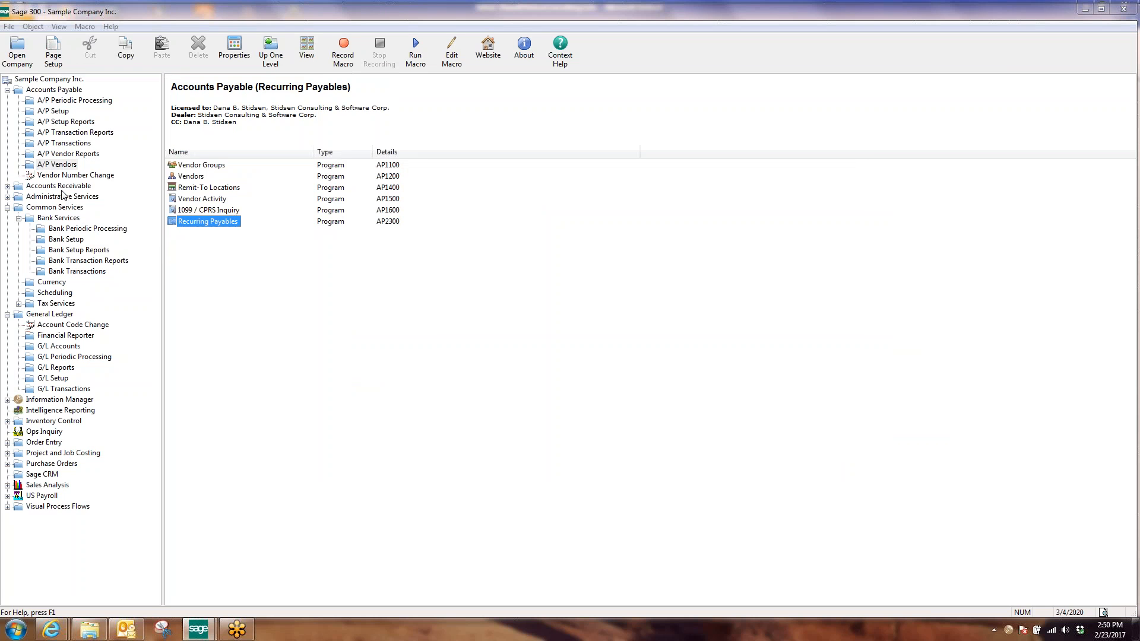
pyautogui.click(16, 50)
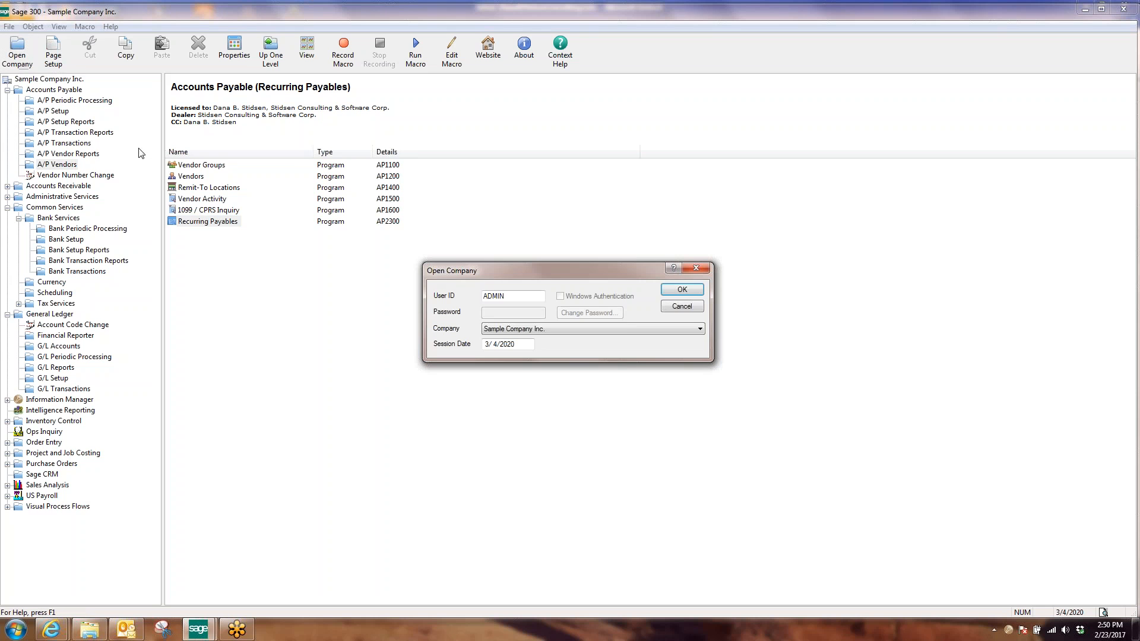
pyautogui.click(500, 328)
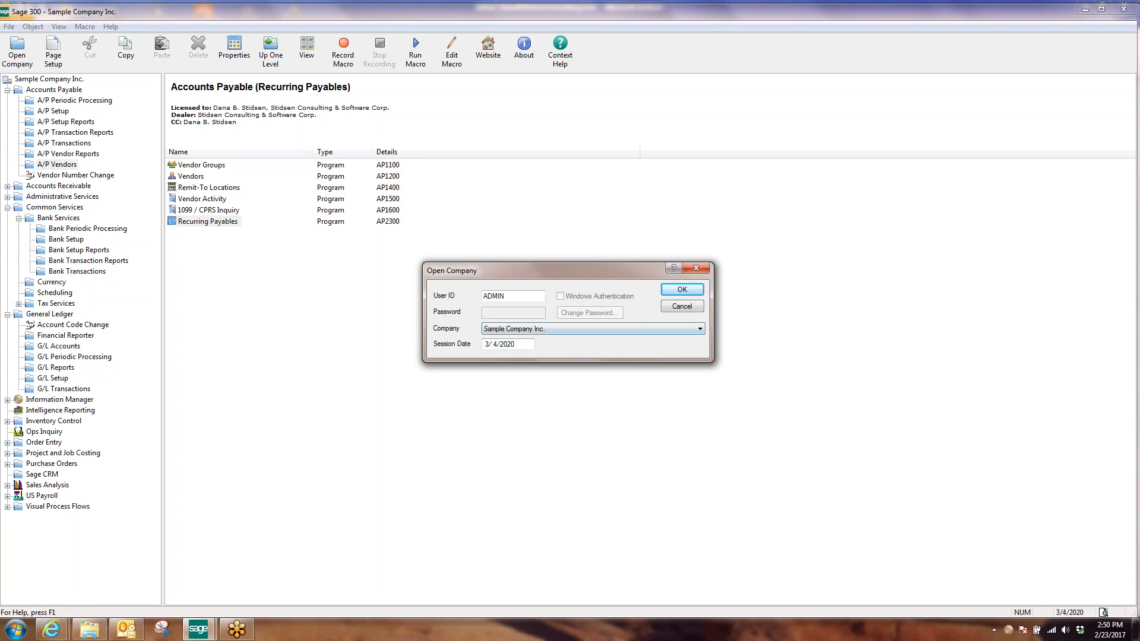
pyautogui.click(490, 343)
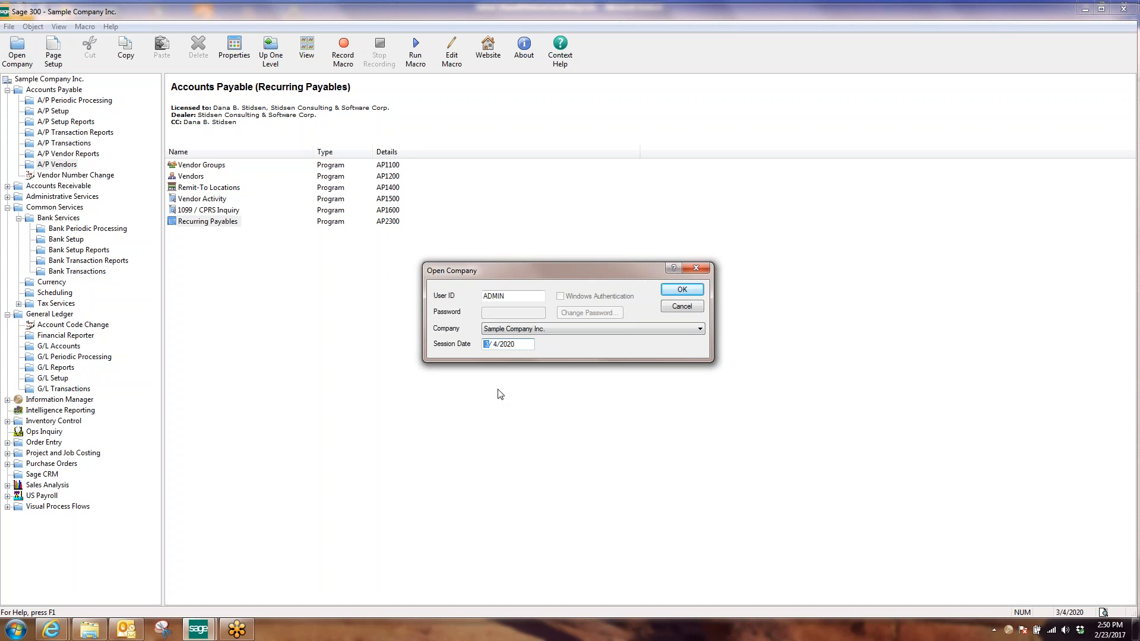
pyautogui.write('2')
pyautogui.moveTo(498, 347); pyautogui.dragTo(480, 397)
pyautogui.write('26')
pyautogui.press('BackSpace')
pyautogui.click(683, 290)
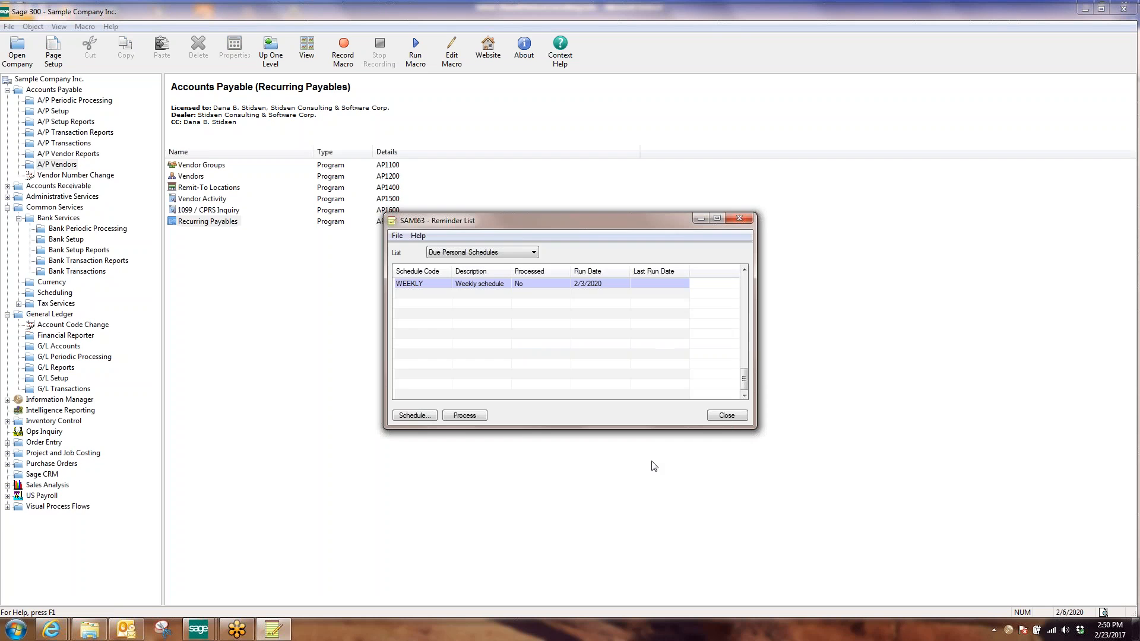
# - Process the due WEEKLY schedule from the reminder list, then dismiss the processing message and close the list
pyautogui.click(497, 287)
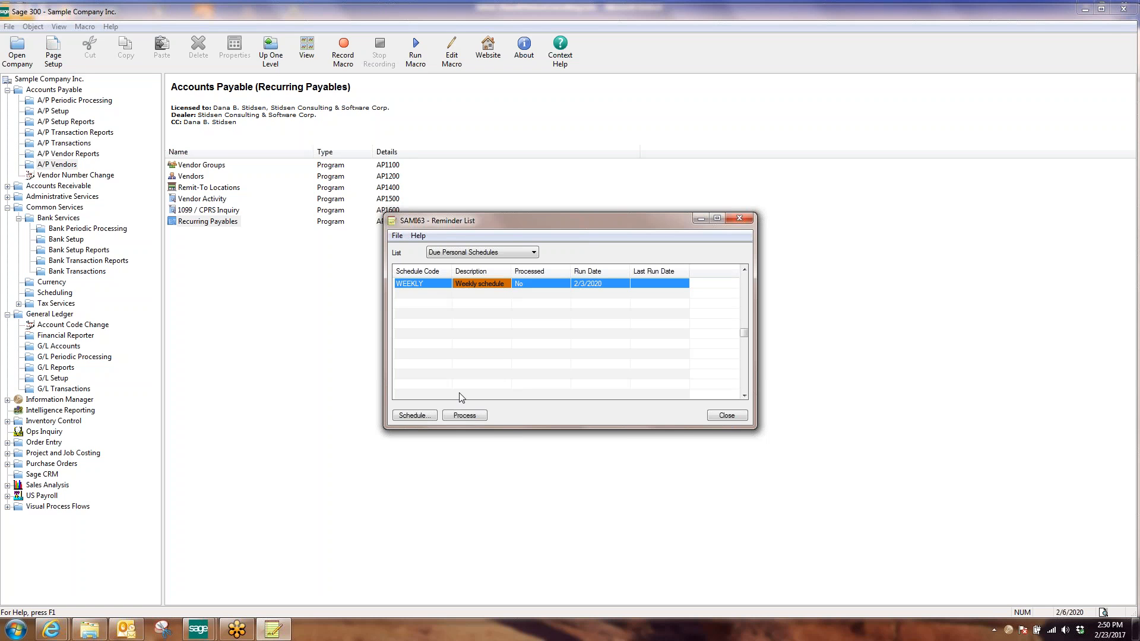
pyautogui.click(462, 417)
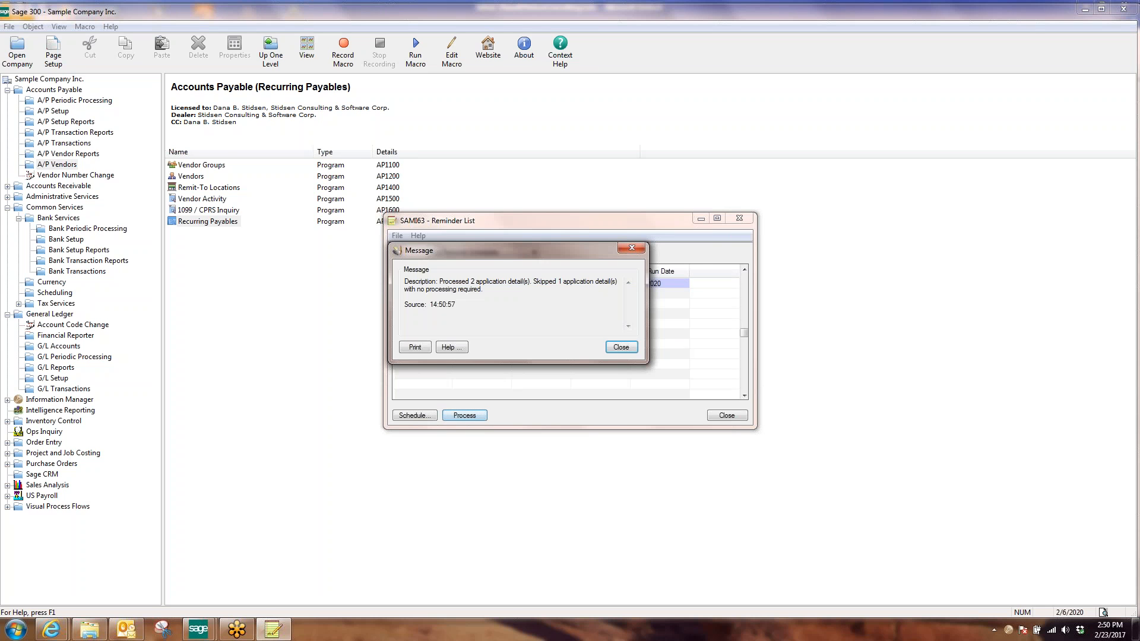
pyautogui.moveTo(468, 282); pyautogui.dragTo(482, 290)
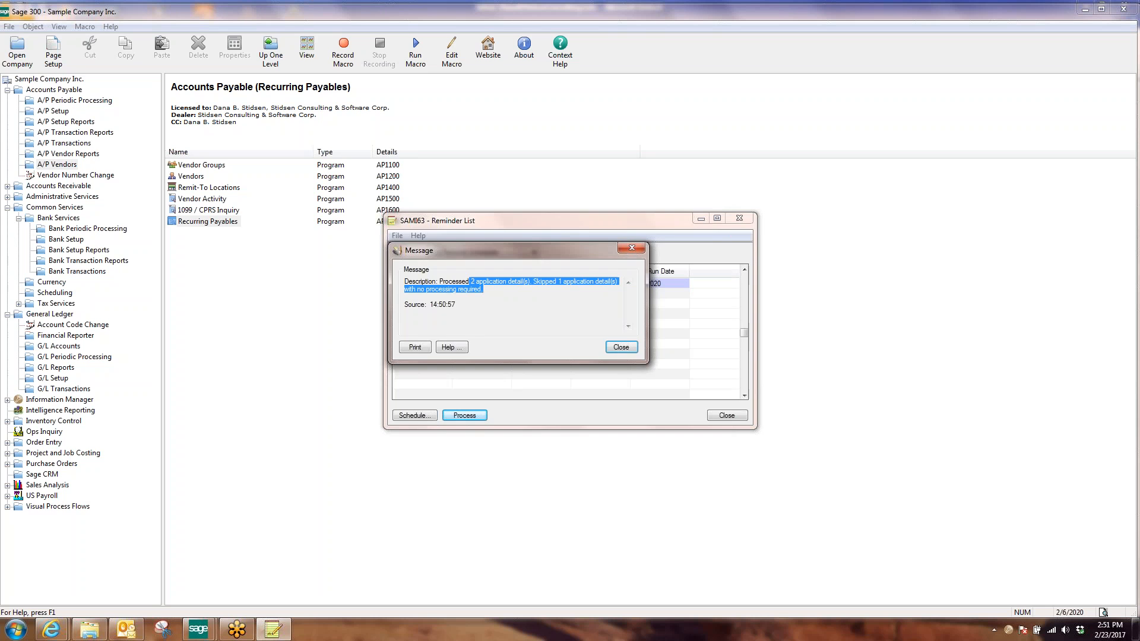
pyautogui.click(621, 348)
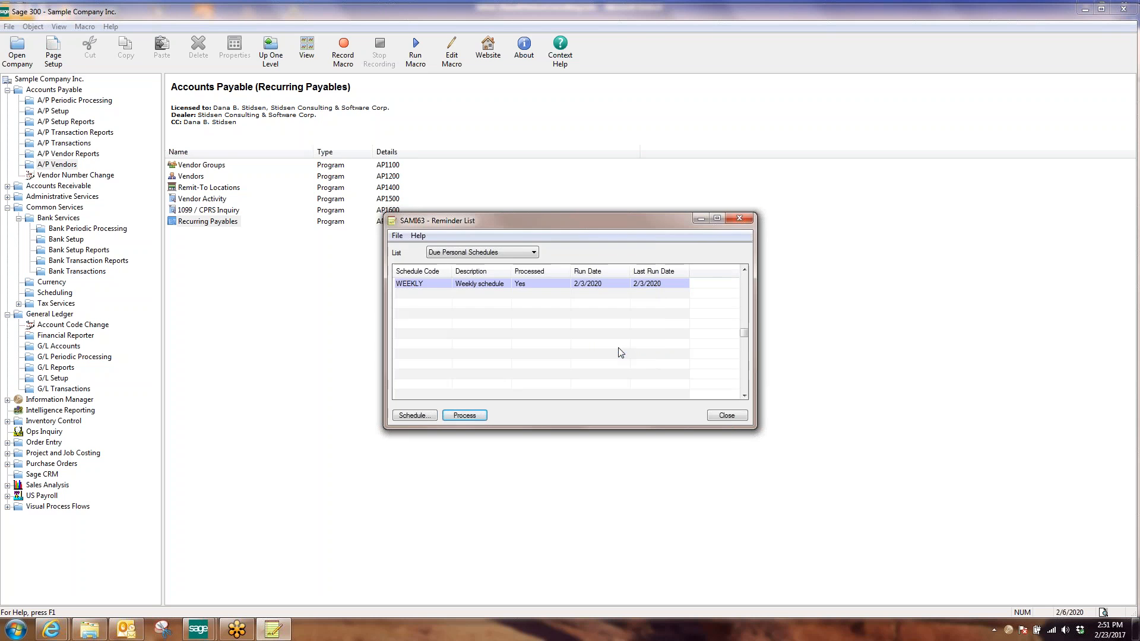
pyautogui.click(728, 415)
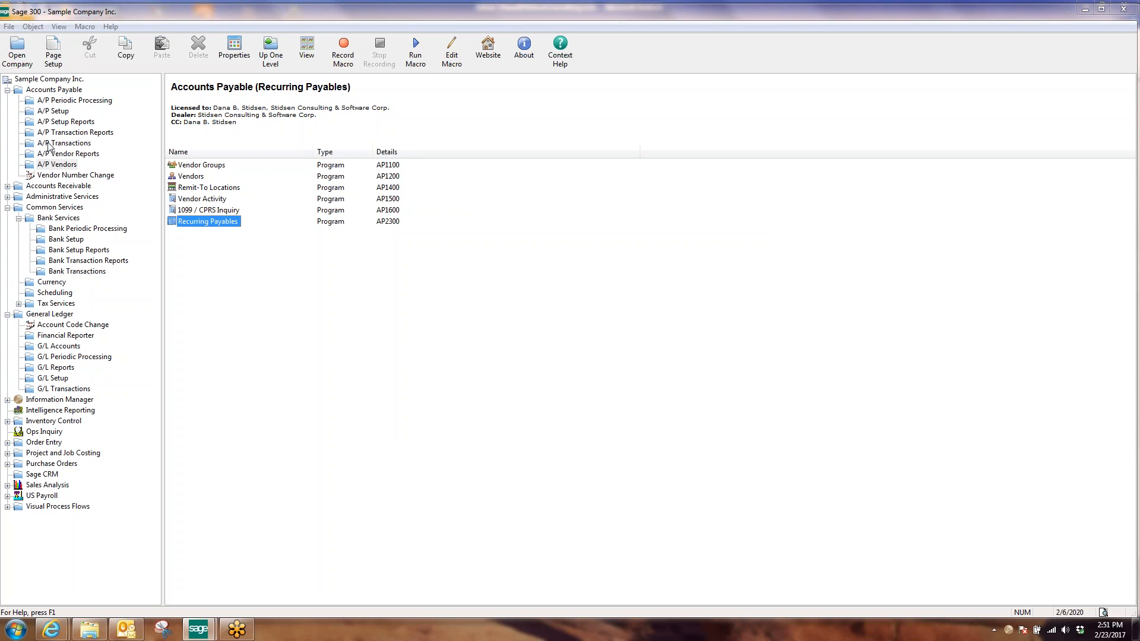
# - Bring up the Accounts Receivable invoice batch list and open the 2/3/2020 Recurring Charges batch 38
pyautogui.click(64, 186)
pyautogui.doubleClick(204, 165)
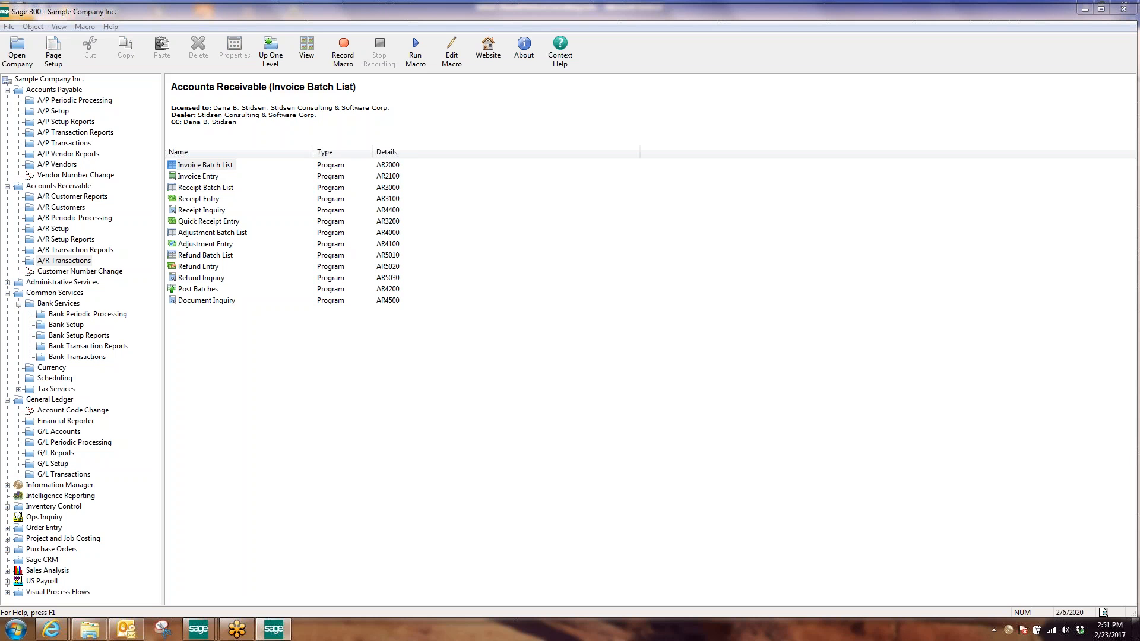
pyautogui.click(660, 397)
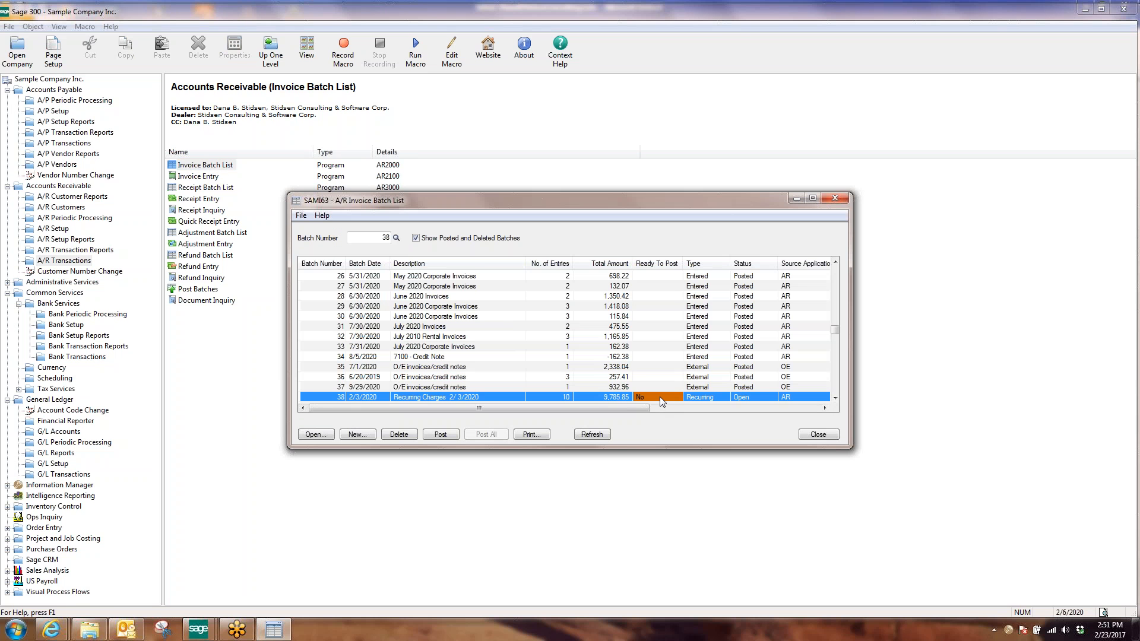
pyautogui.click(570, 398)
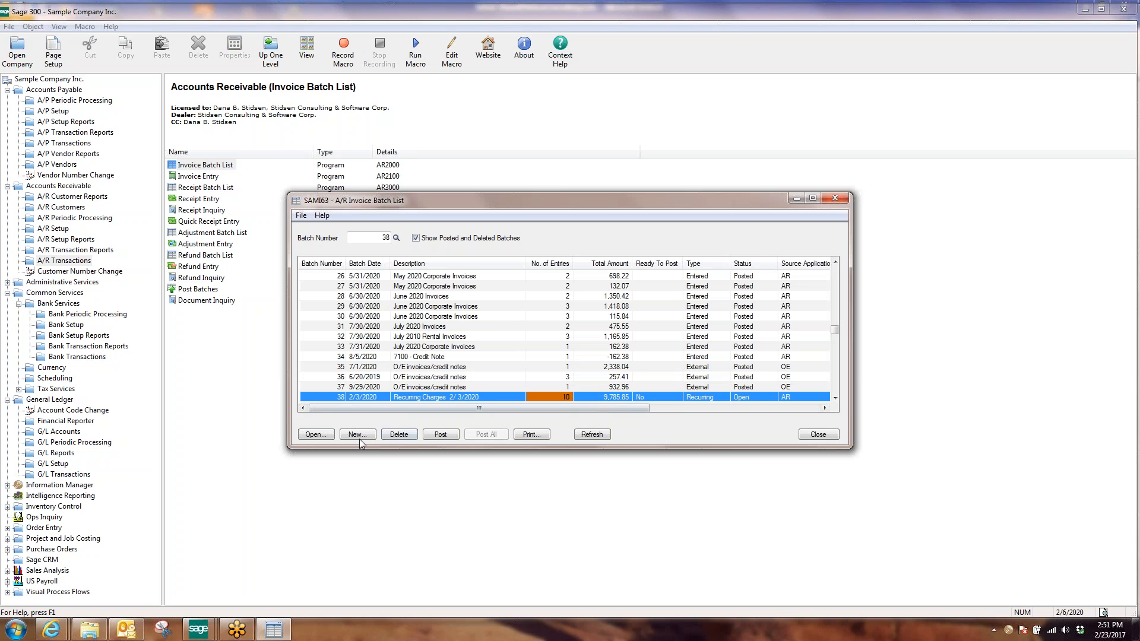
pyautogui.click(316, 435)
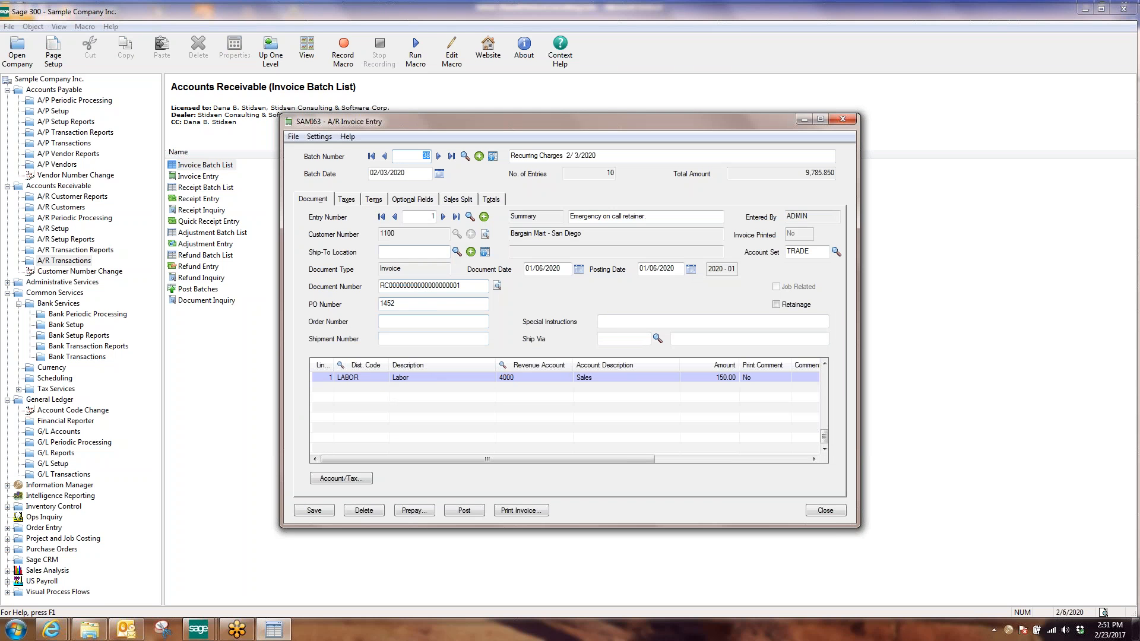
# - Step through entries 1 to 6 of batch 38 to examine the generated invoices and their document dates
pyautogui.click(443, 217)
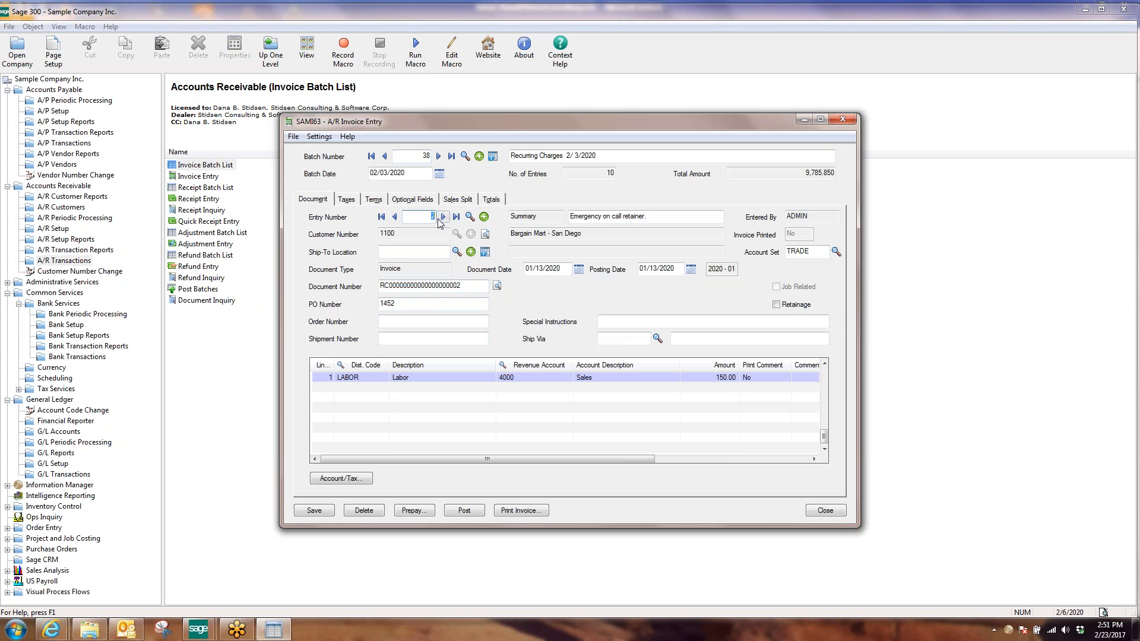
pyautogui.click(394, 217)
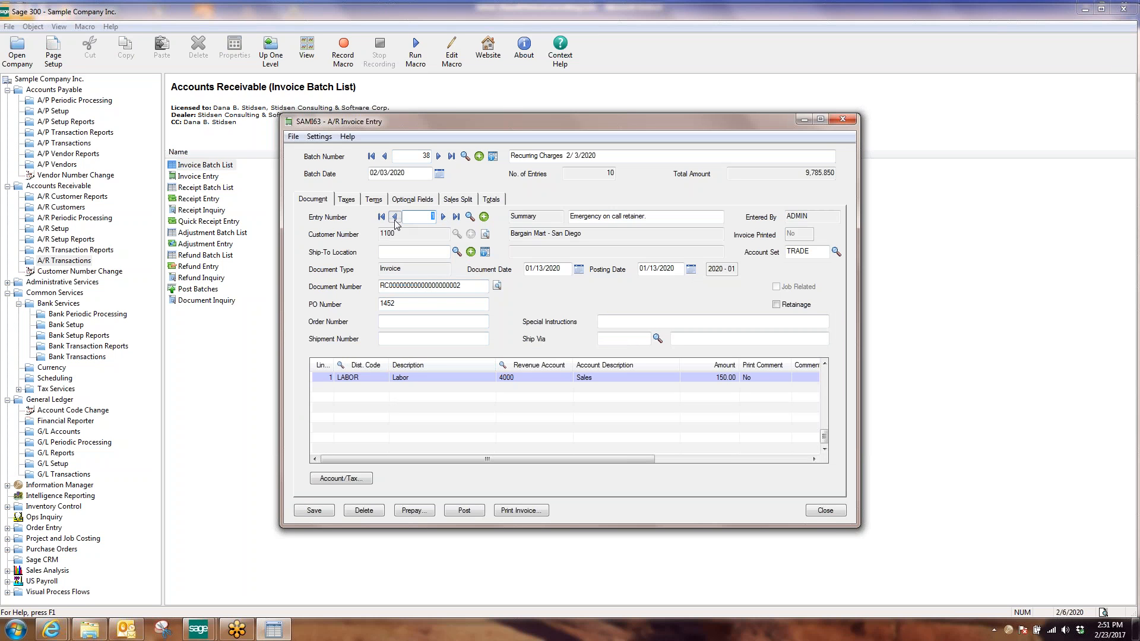
pyautogui.click(442, 216)
pyautogui.click(442, 216)
pyautogui.click(443, 217)
pyautogui.click(443, 216)
pyautogui.click(442, 217)
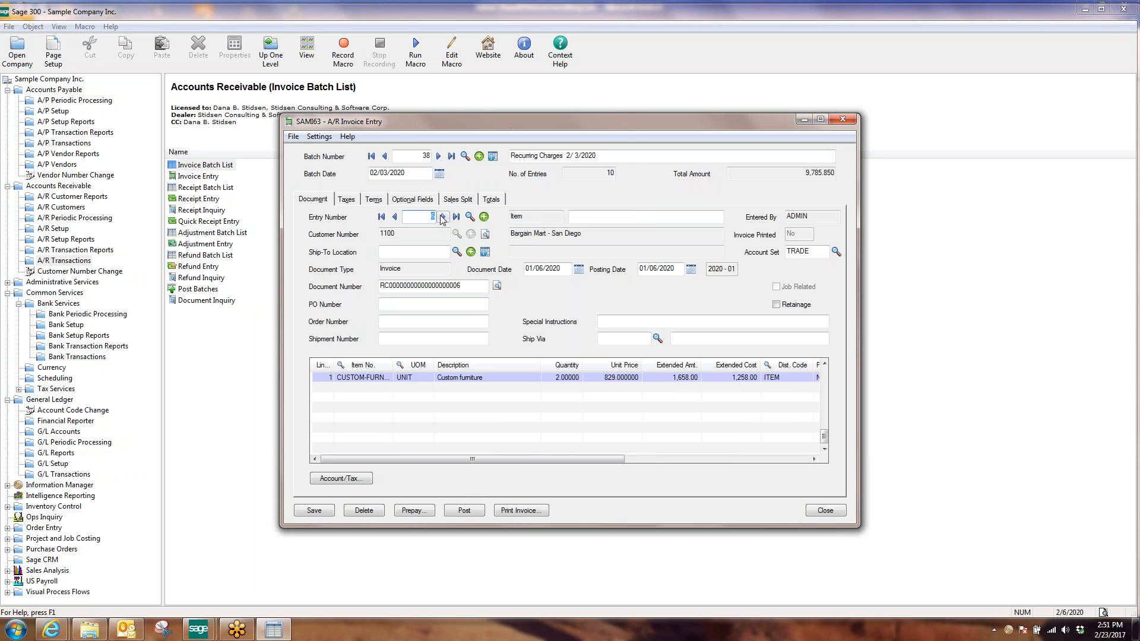
# - Widen the Item No. column, review the remaining custom furniture invoices in batch 38, and go back to entry 5
pyautogui.moveTo(391, 359); pyautogui.dragTo(409, 358)
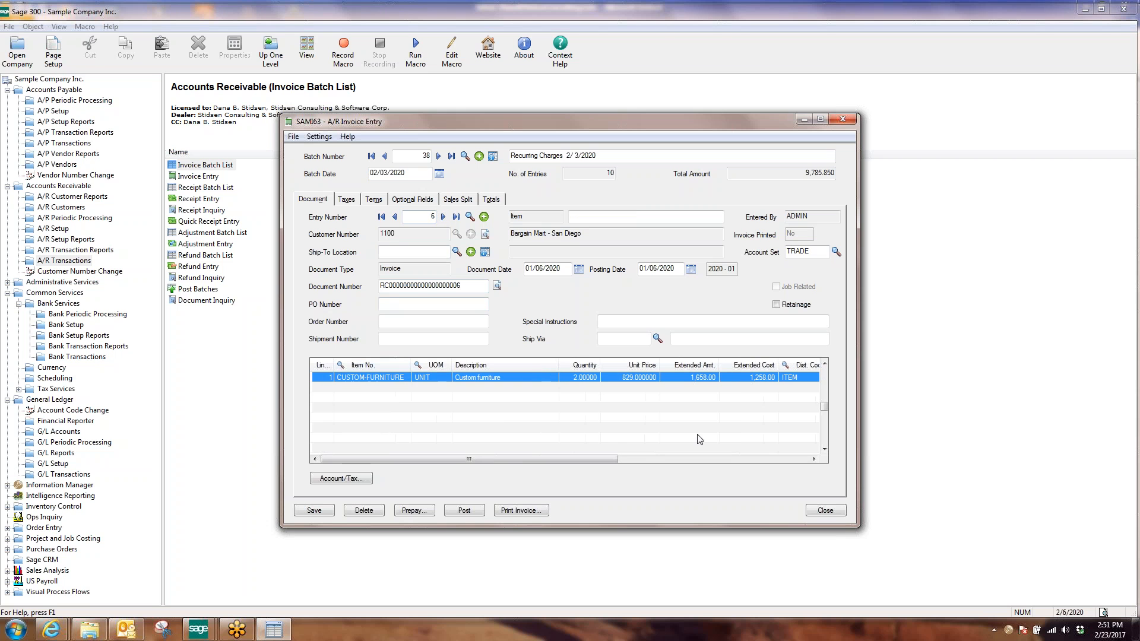
pyautogui.click(442, 217)
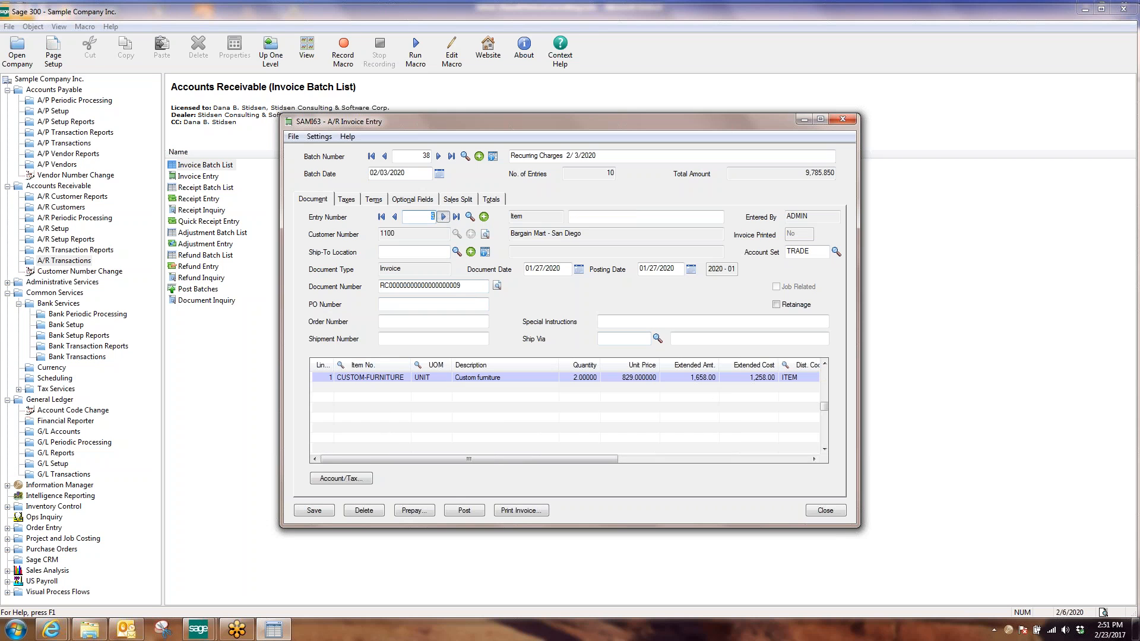
pyautogui.click(443, 216)
pyautogui.click(396, 218)
pyautogui.click(396, 218)
pyautogui.click(396, 217)
pyautogui.click(397, 217)
pyautogui.click(396, 217)
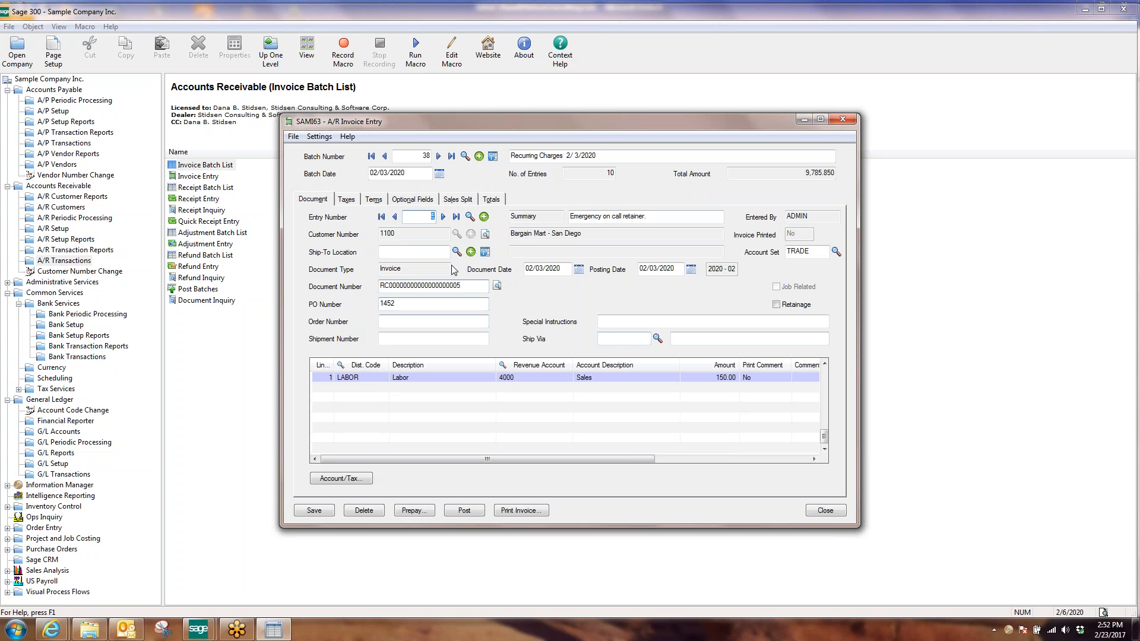
# - Print the invoice for the batch's last entry, 10, to a preview, examine its details and totals, and close the preview and print form
pyautogui.click(456, 218)
pyautogui.click(510, 377)
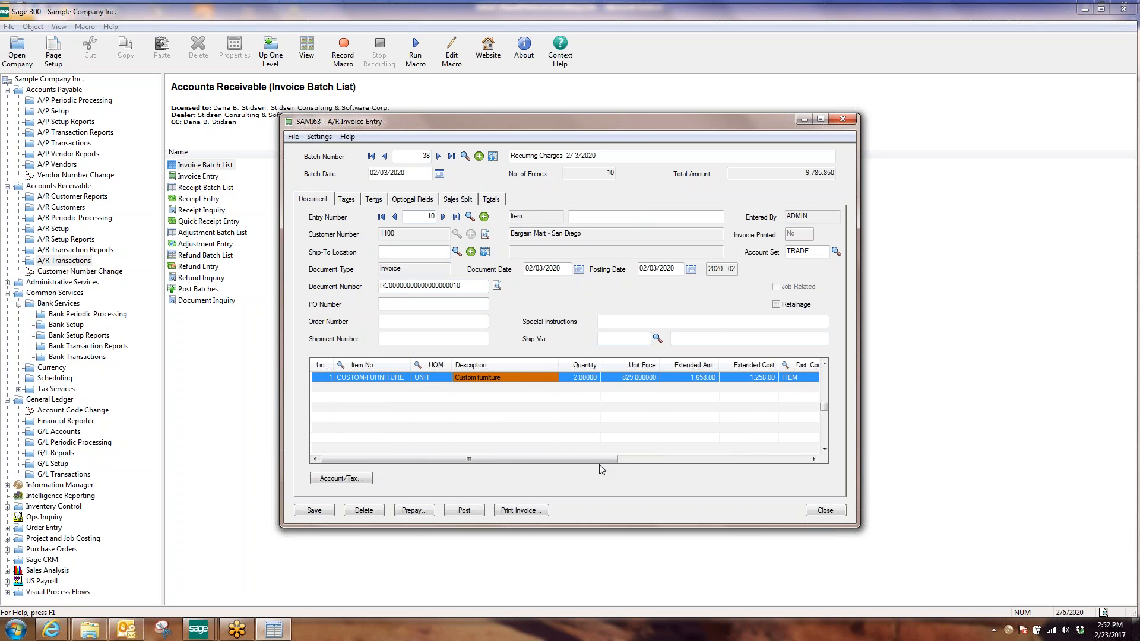
pyautogui.click(521, 510)
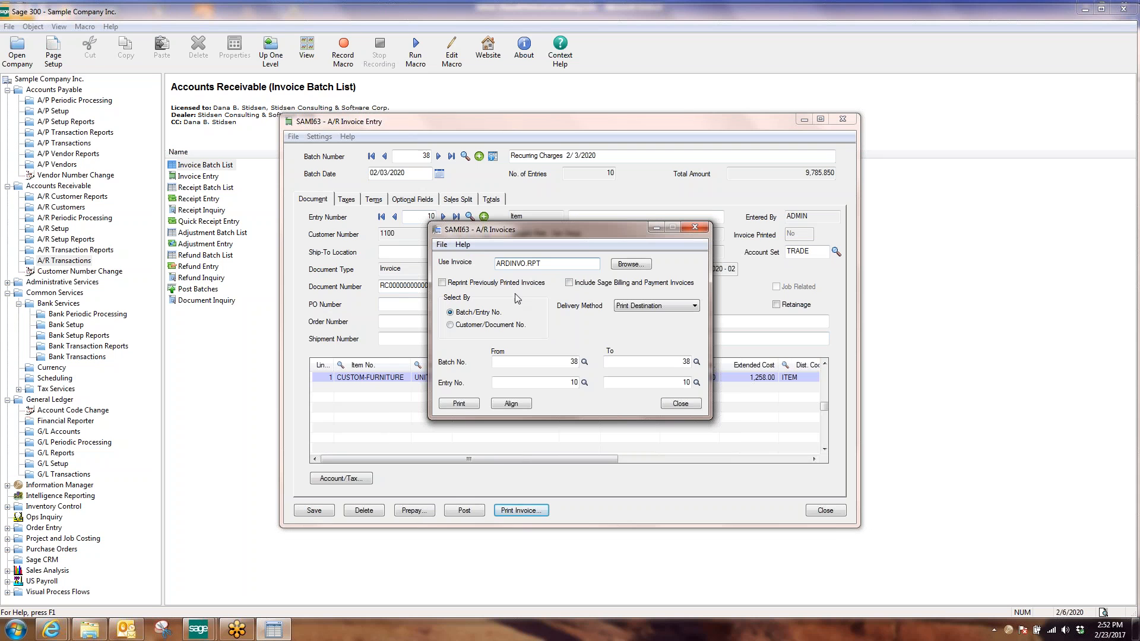
pyautogui.click(469, 406)
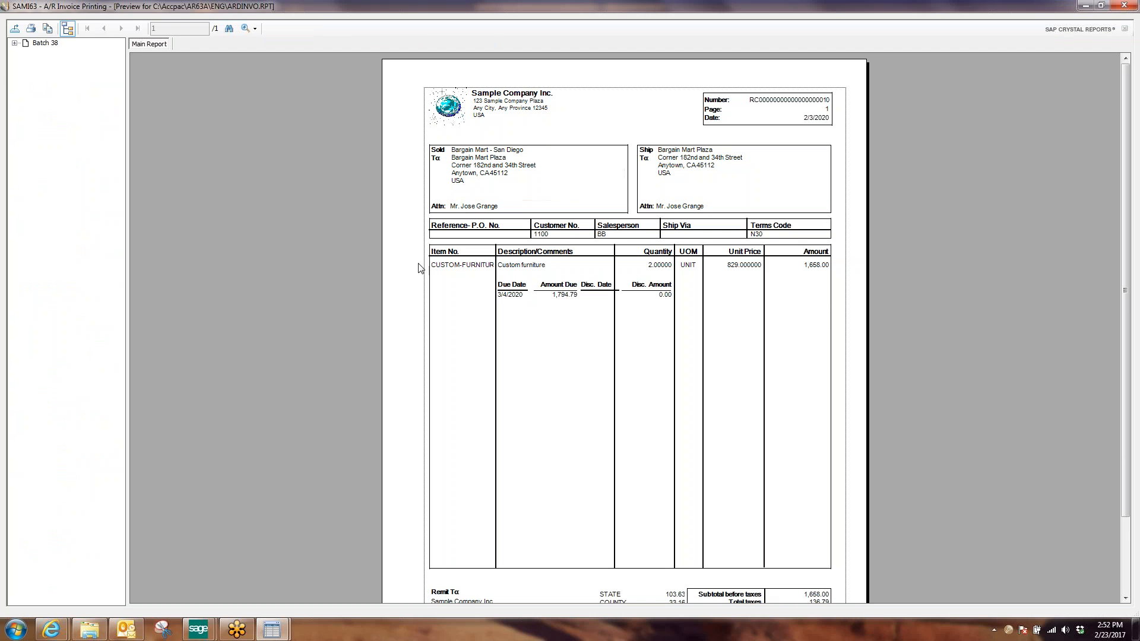
pyautogui.scroll(-2, 1116, 297)
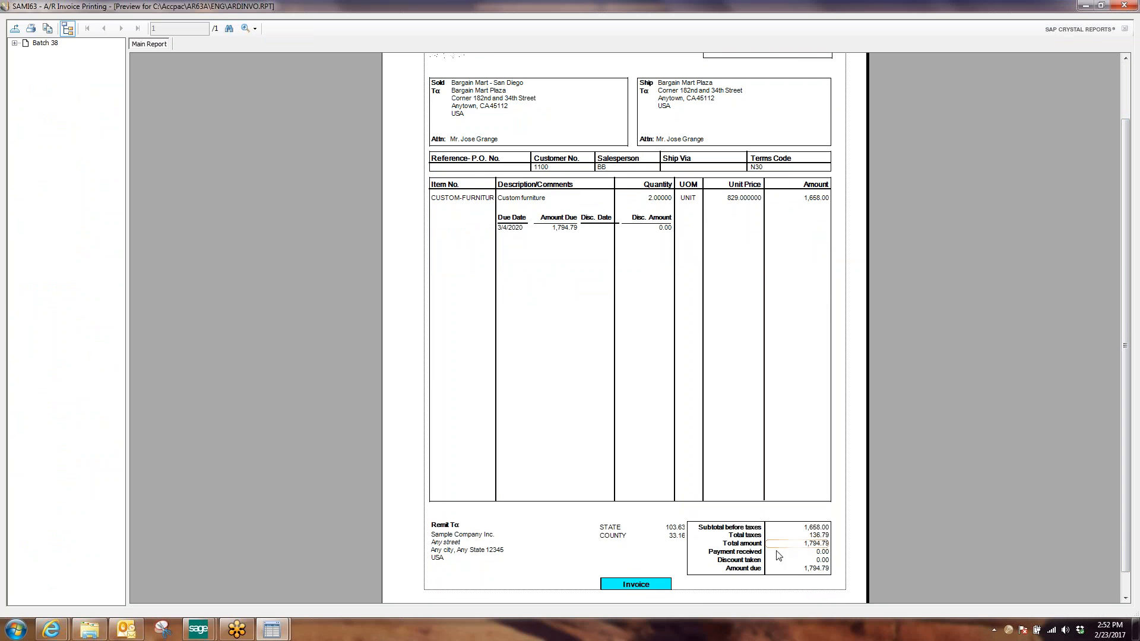
pyautogui.scroll(3, 1125, 338)
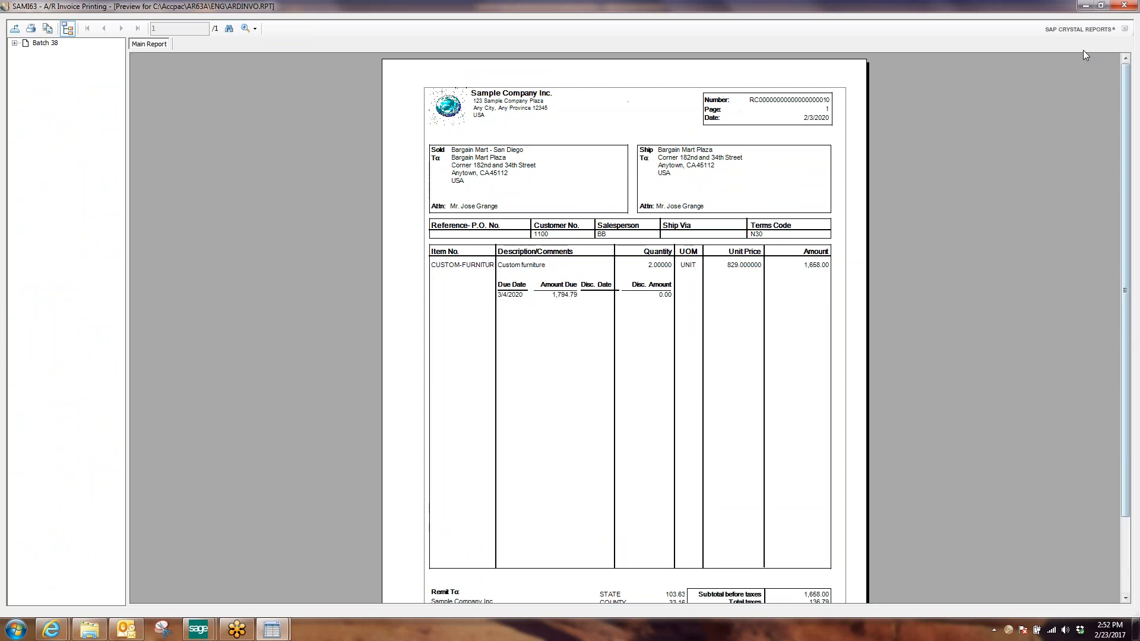
pyautogui.click(1123, 6)
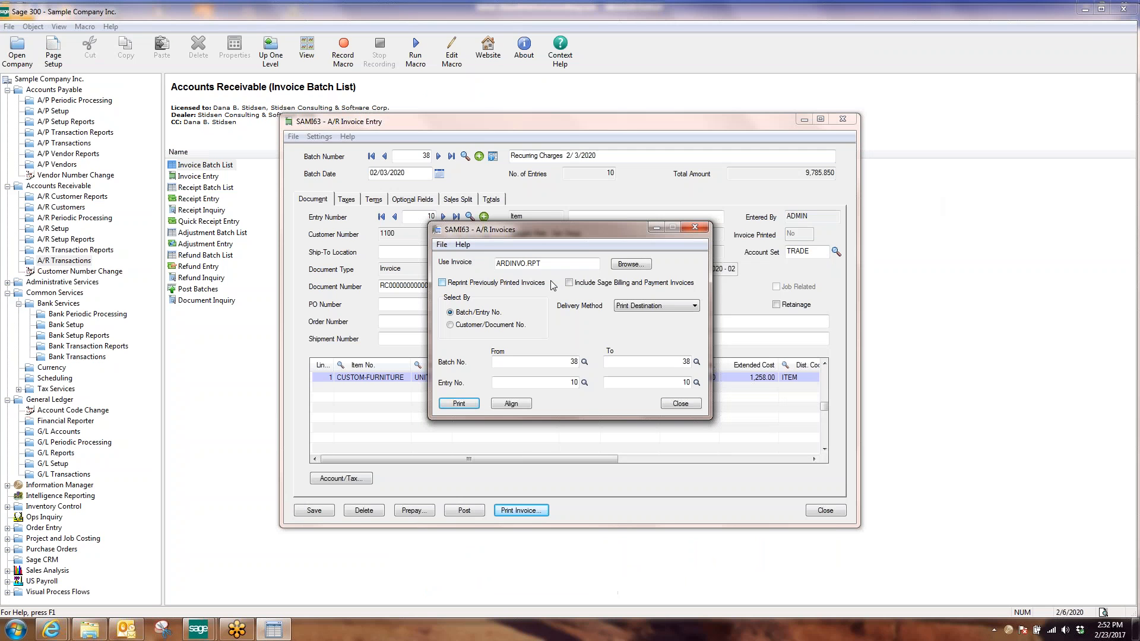
pyautogui.click(679, 405)
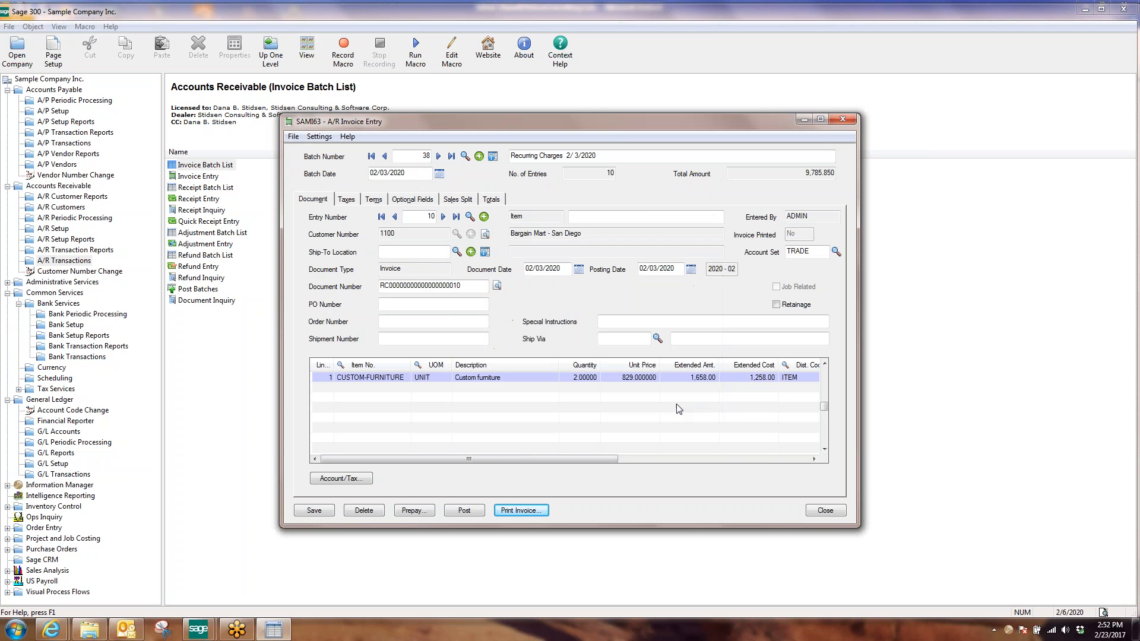
# - Print the labor invoice for entry 1 of batch 38 to a preview, examine it, and close the preview and print form
pyautogui.click(381, 217)
pyautogui.click(414, 380)
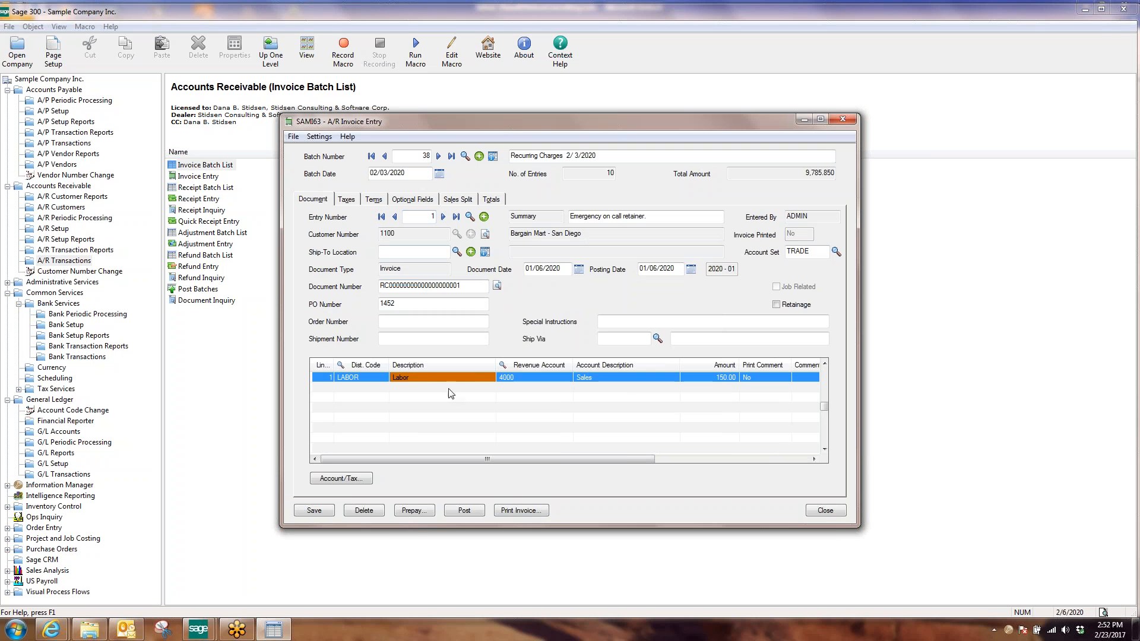
pyautogui.click(522, 512)
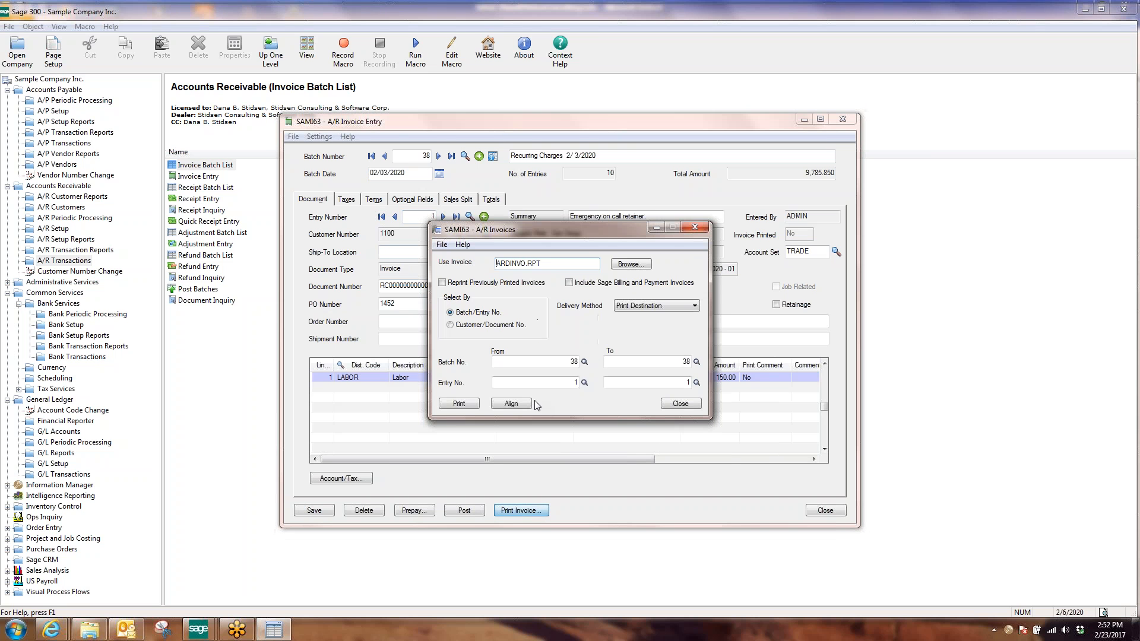
pyautogui.click(452, 405)
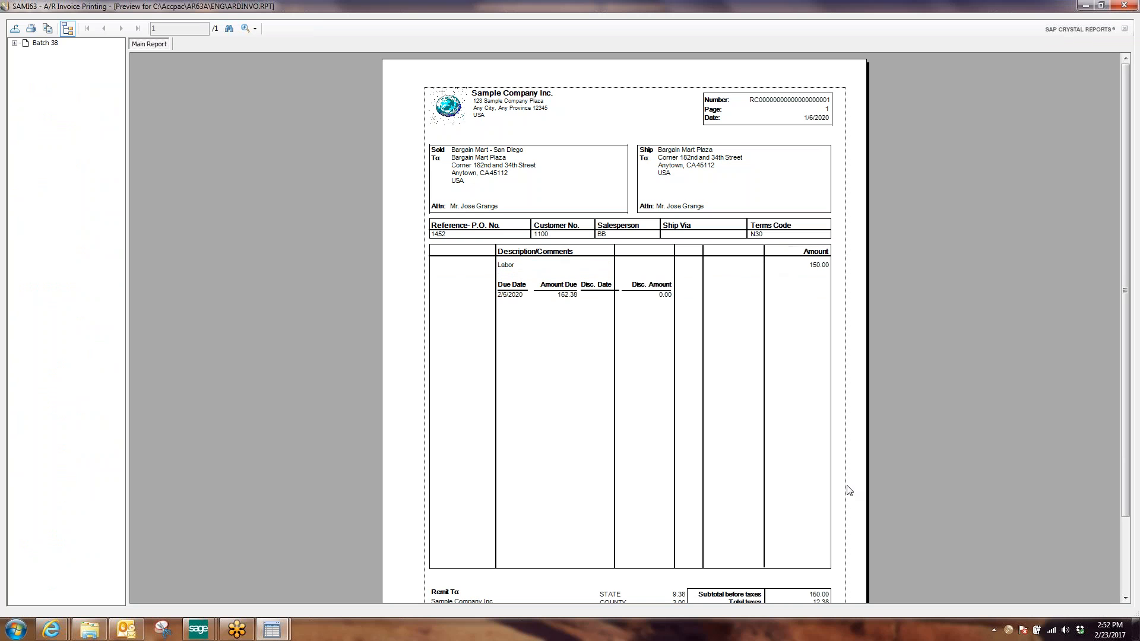
pyautogui.click(1124, 5)
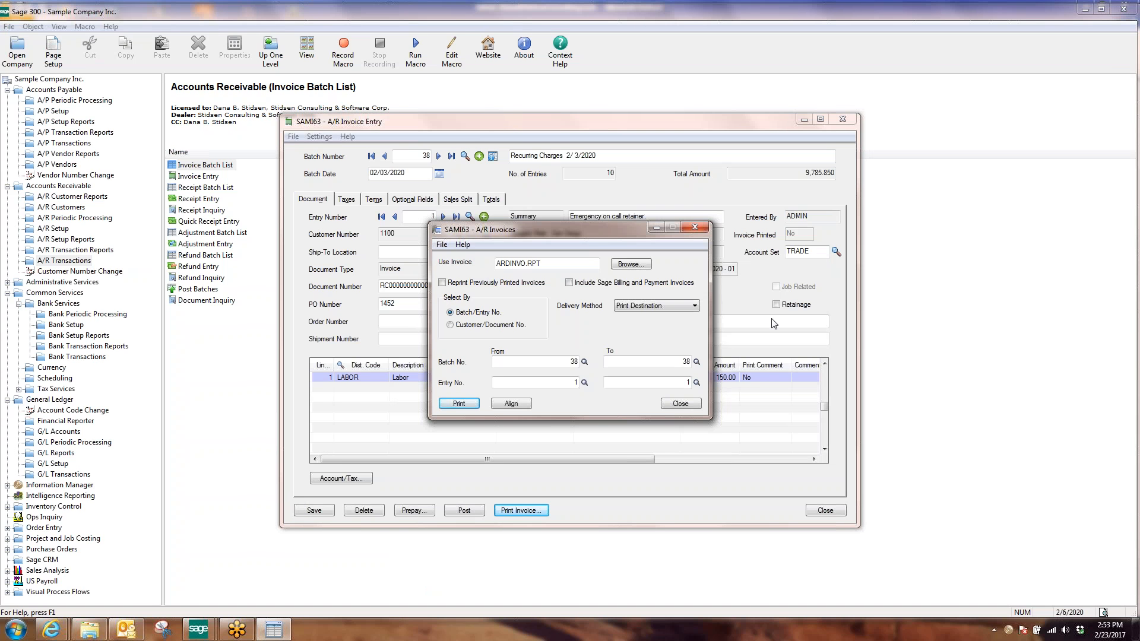
pyautogui.click(677, 404)
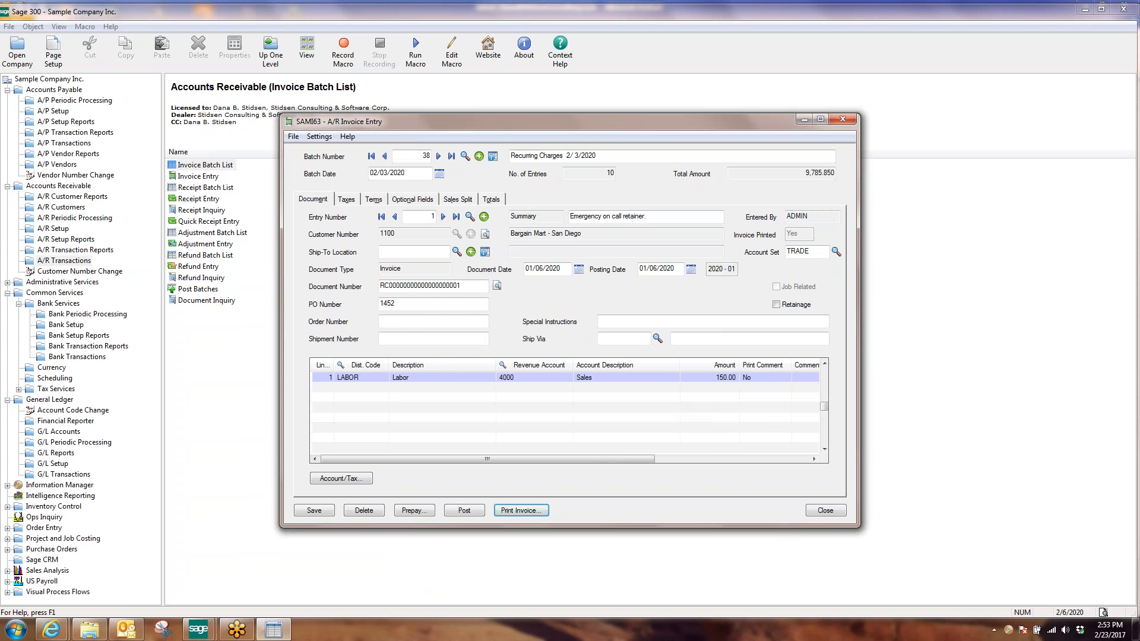
# - Close invoice entry, widen the A/R invoice batch list window, and select the Recurring Charges batch 38
pyautogui.click(826, 512)
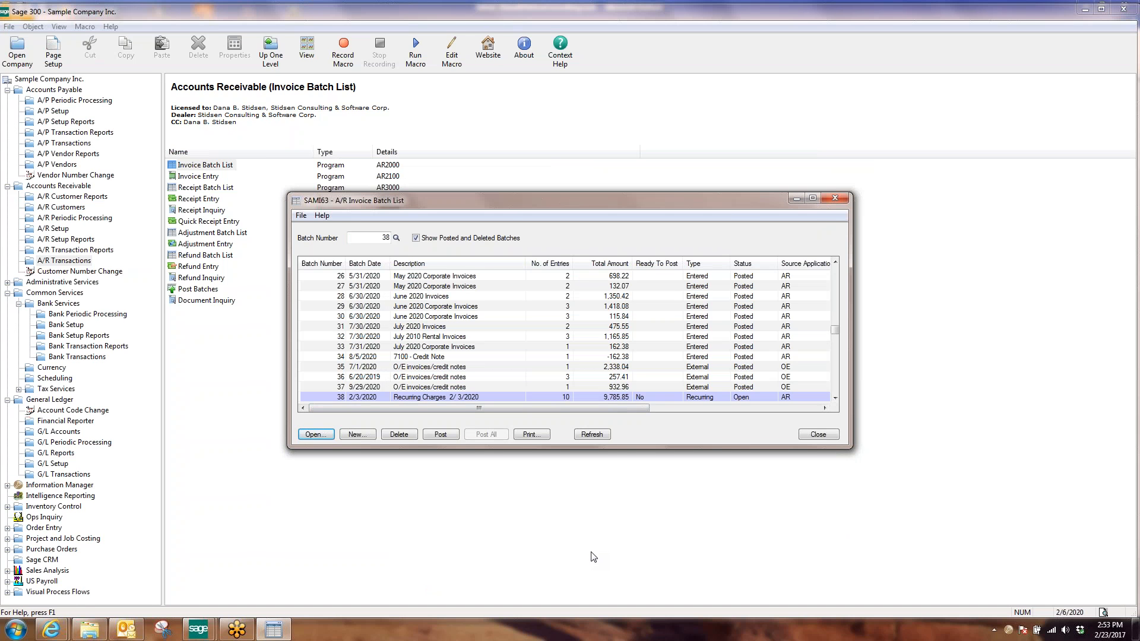
pyautogui.moveTo(852, 352); pyautogui.dragTo(878, 353)
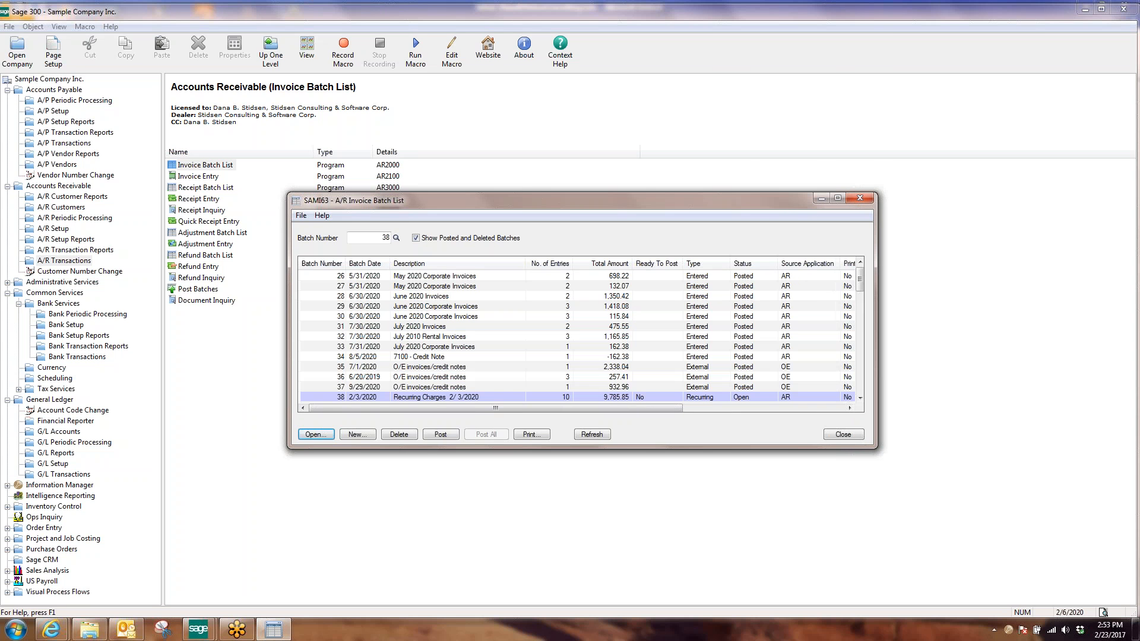
pyautogui.click(471, 397)
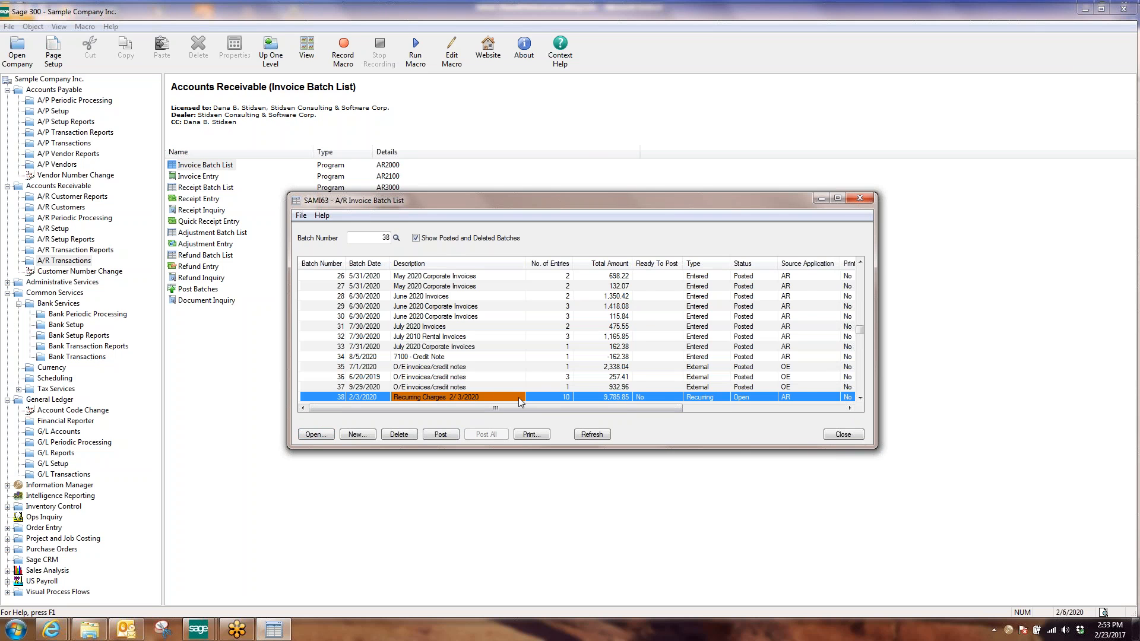
# - Widen the No. of Entries column in the A/R invoice batch list and close the list
pyautogui.moveTo(572, 263); pyautogui.dragTo(588, 263)
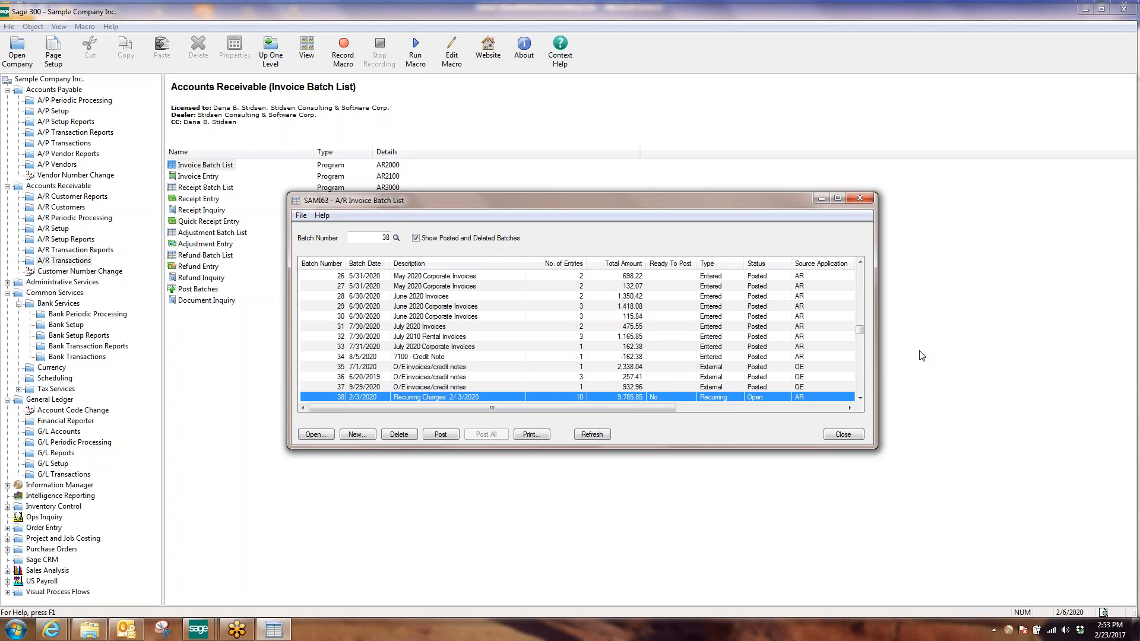
pyautogui.click(842, 435)
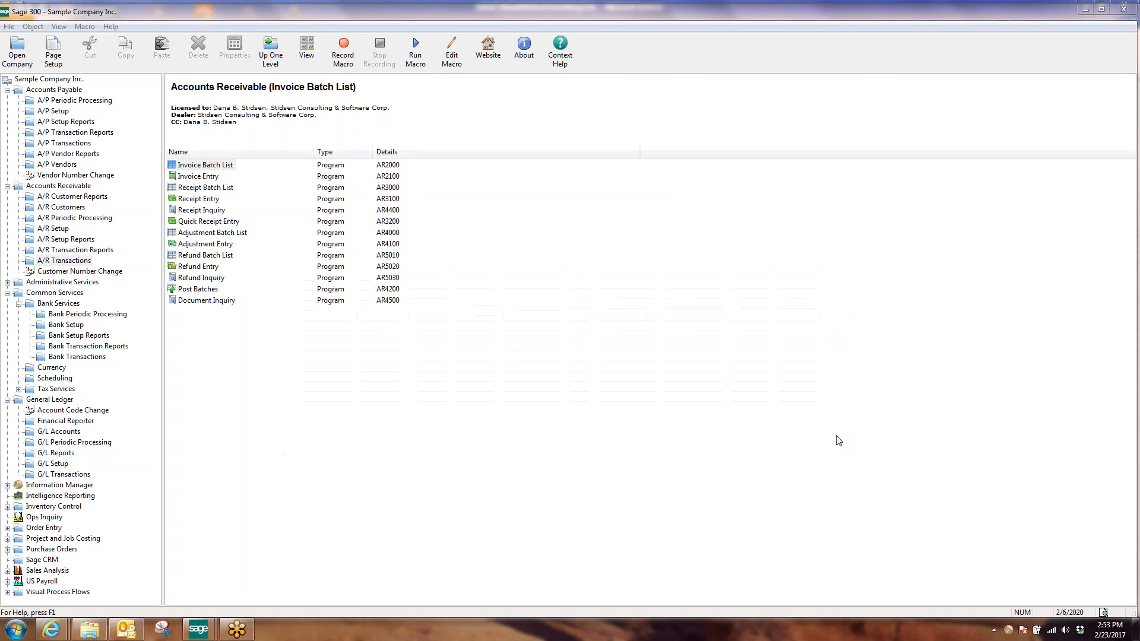
# - Open A/R Options, examine the processing settings including Process Recurring Charges, and close the options
pyautogui.click(65, 231)
pyautogui.doubleClick(185, 169)
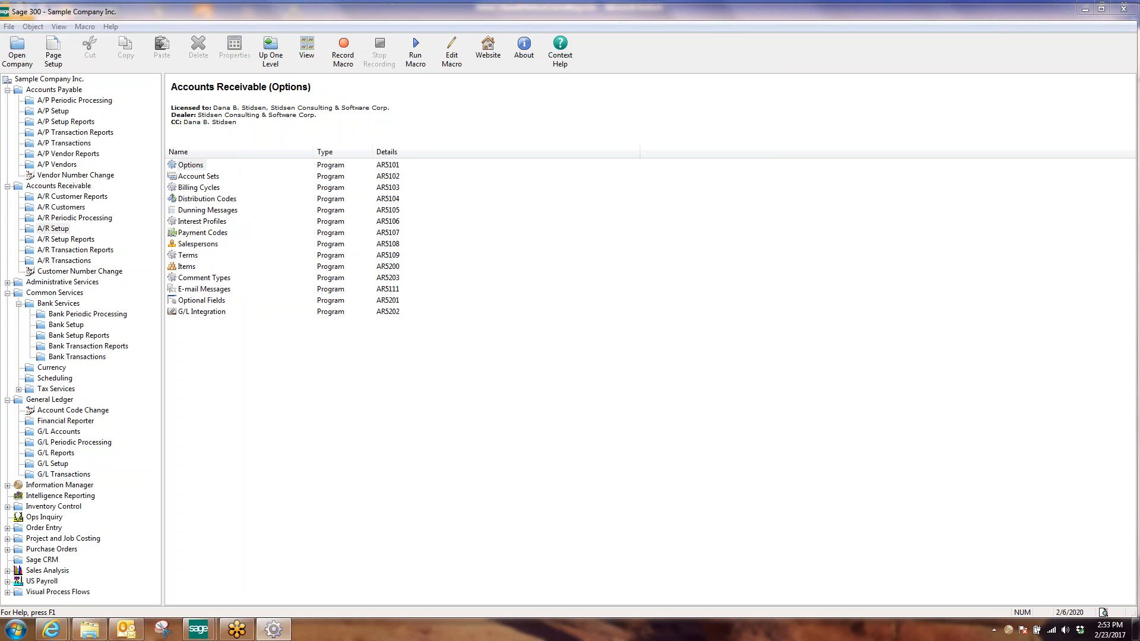
pyautogui.click(449, 199)
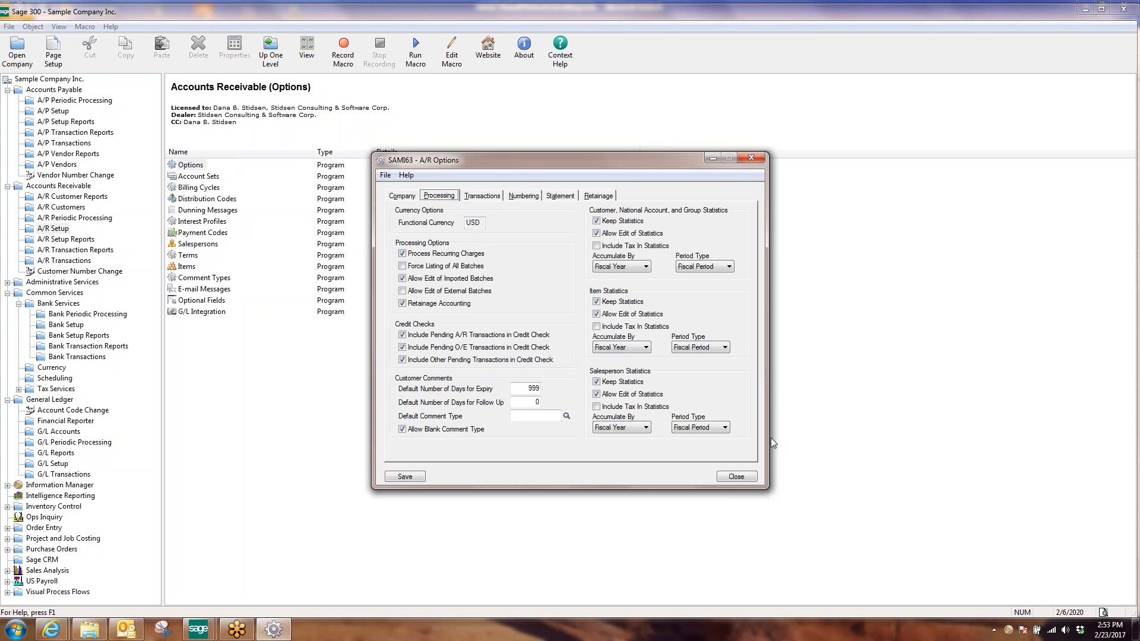
pyautogui.click(736, 477)
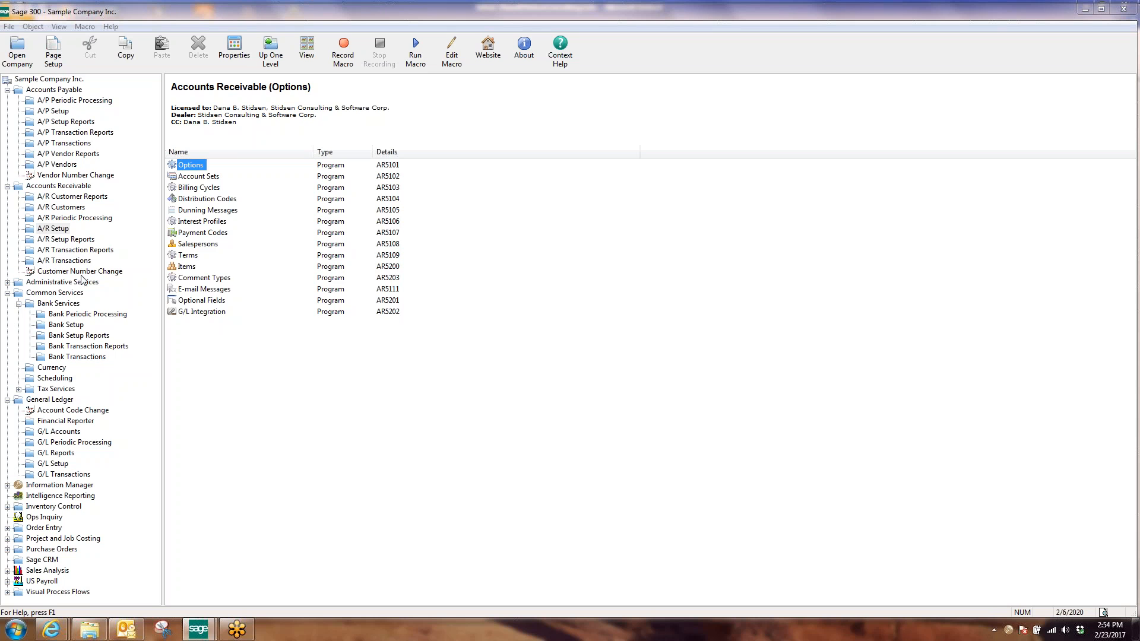
# - Look at the Scheduling folder in Common Services, and open G/L batch 000219, Recurring Entries 2020-03-01, from the G/L batch list
pyautogui.click(76, 292)
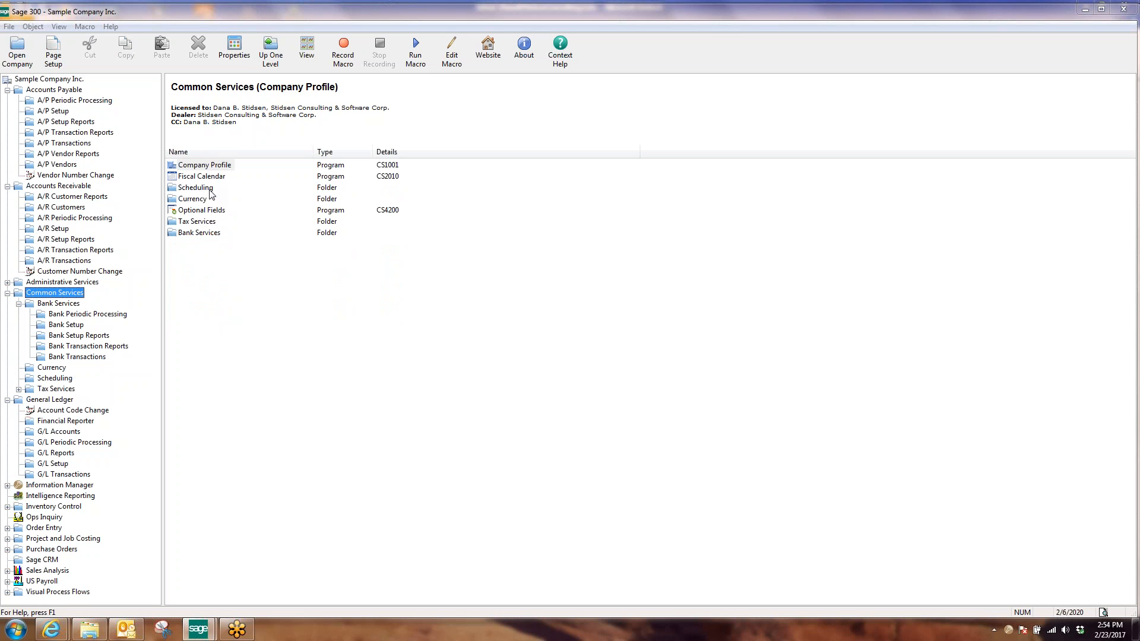
pyautogui.click(209, 188)
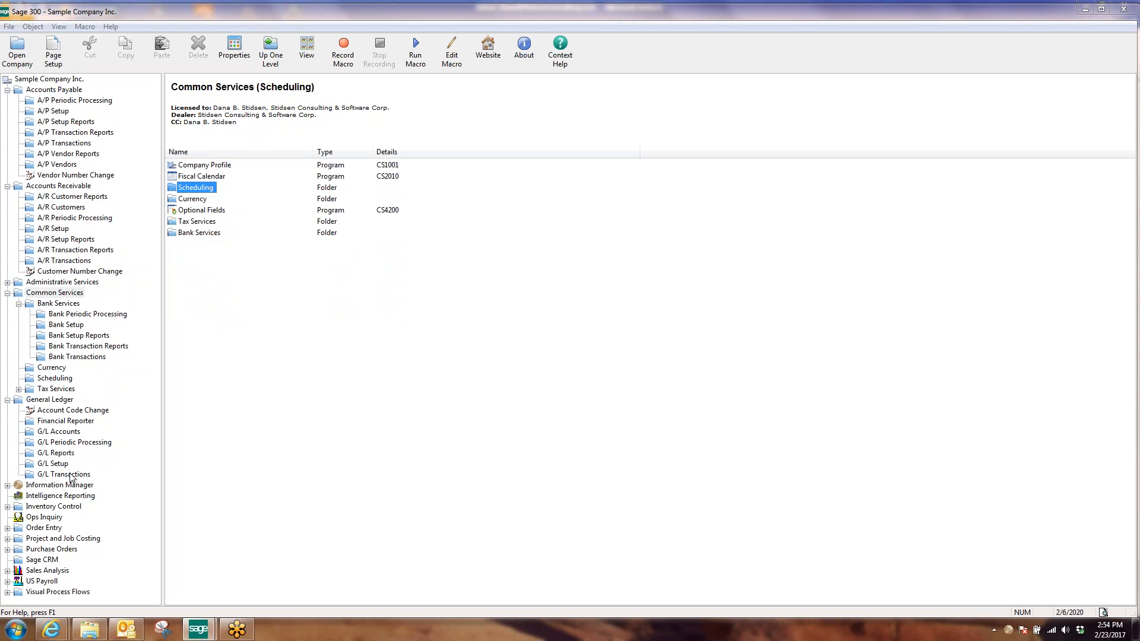
pyautogui.click(71, 474)
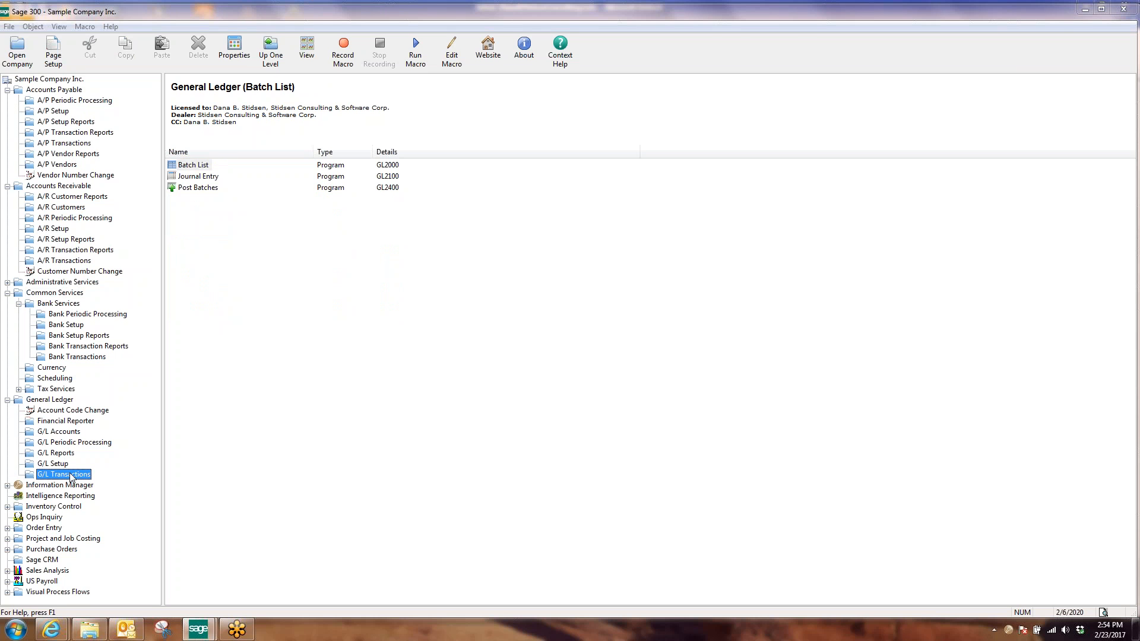
pyautogui.doubleClick(189, 166)
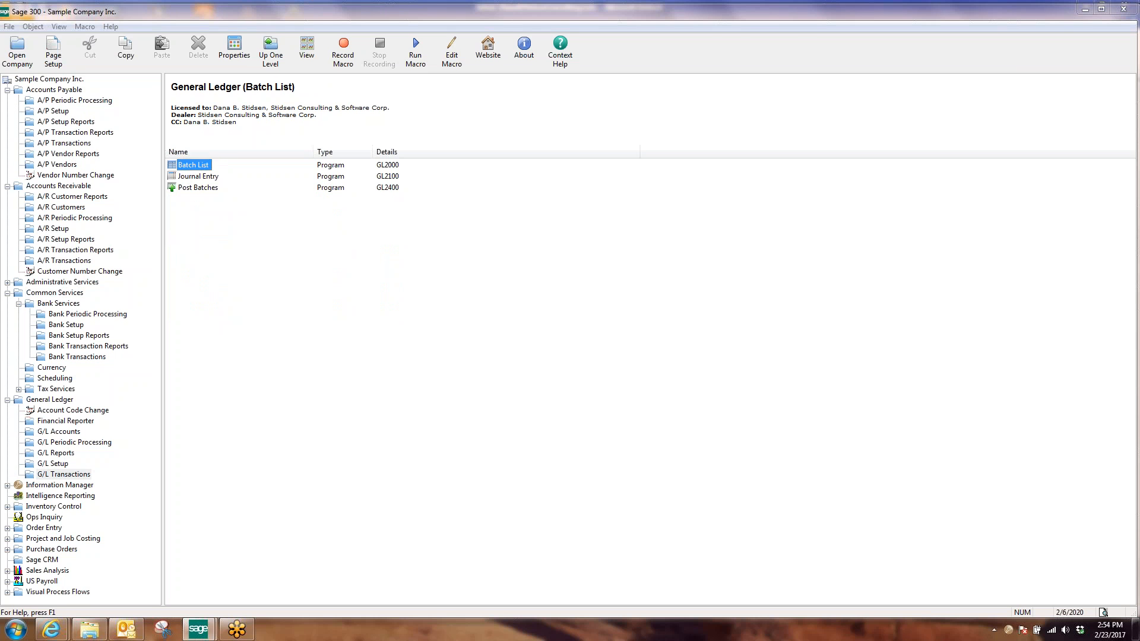
pyautogui.click(401, 374)
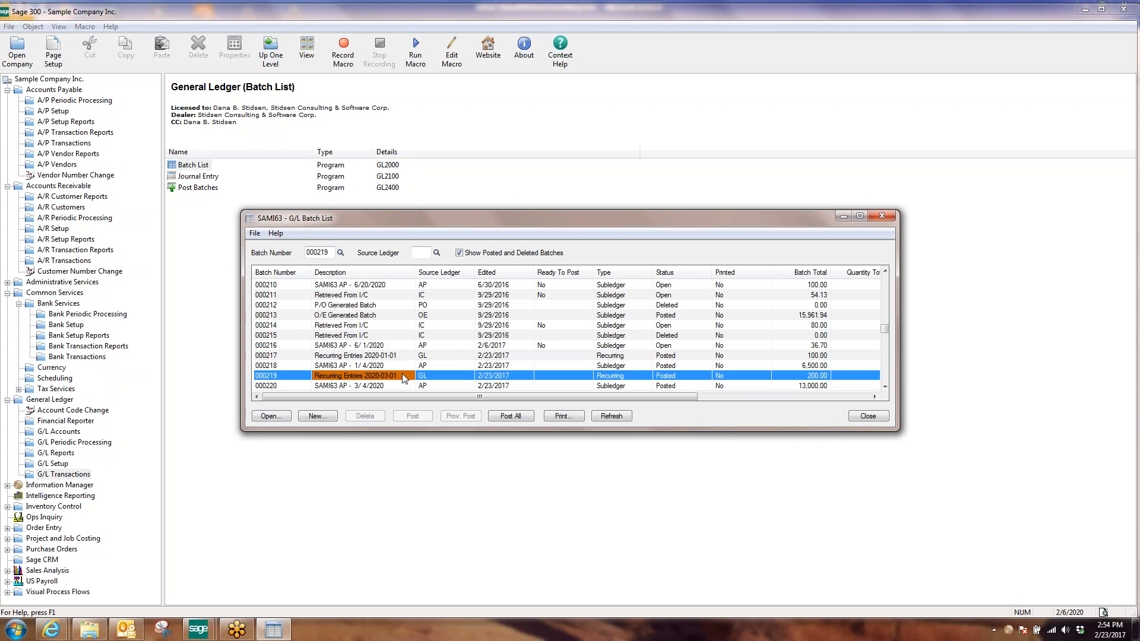
pyautogui.click(272, 417)
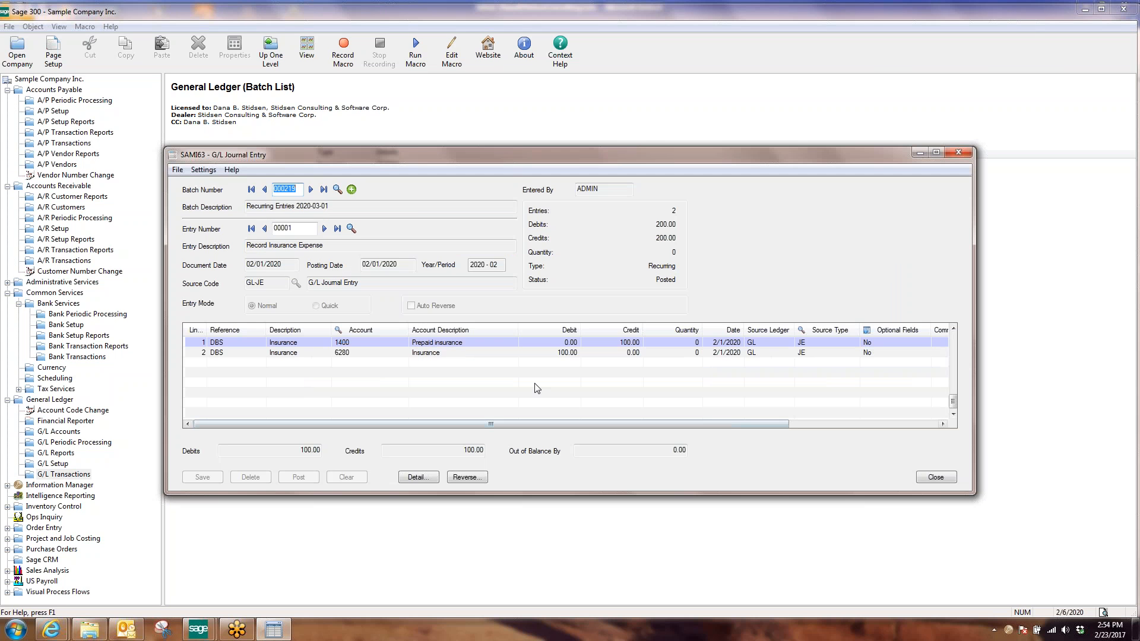
# - Examine the prepaid insurance and insurance lines of entry 00001 in a taller journal entry window, and close the entry and batch list
pyautogui.click(454, 351)
pyautogui.press('Up')
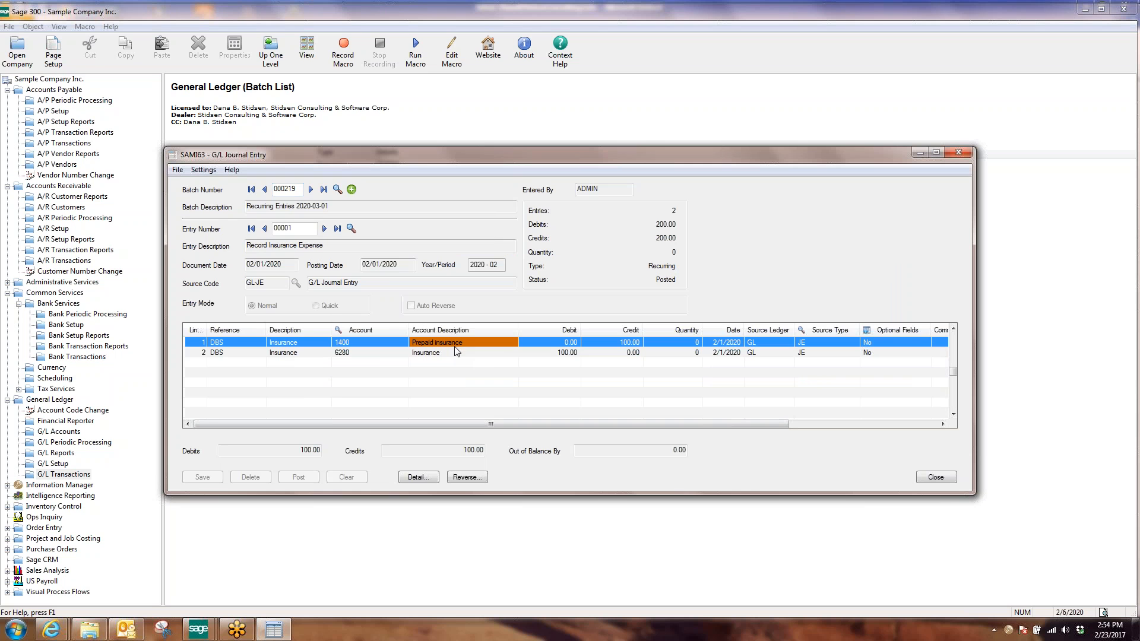
pyautogui.click(484, 352)
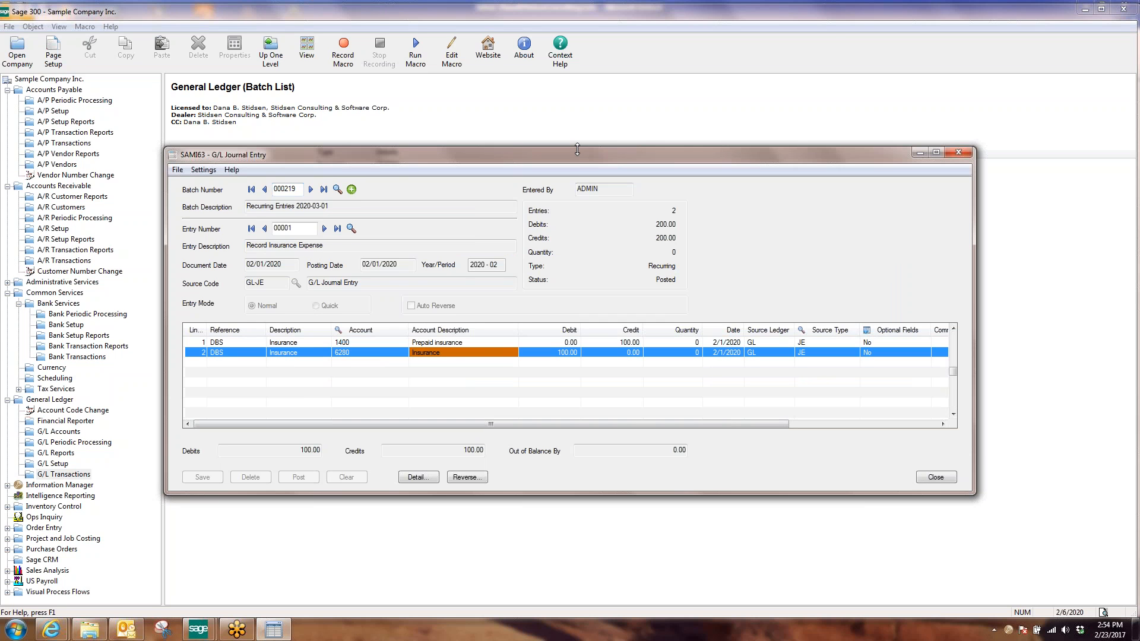
pyautogui.moveTo(579, 141); pyautogui.dragTo(578, 130)
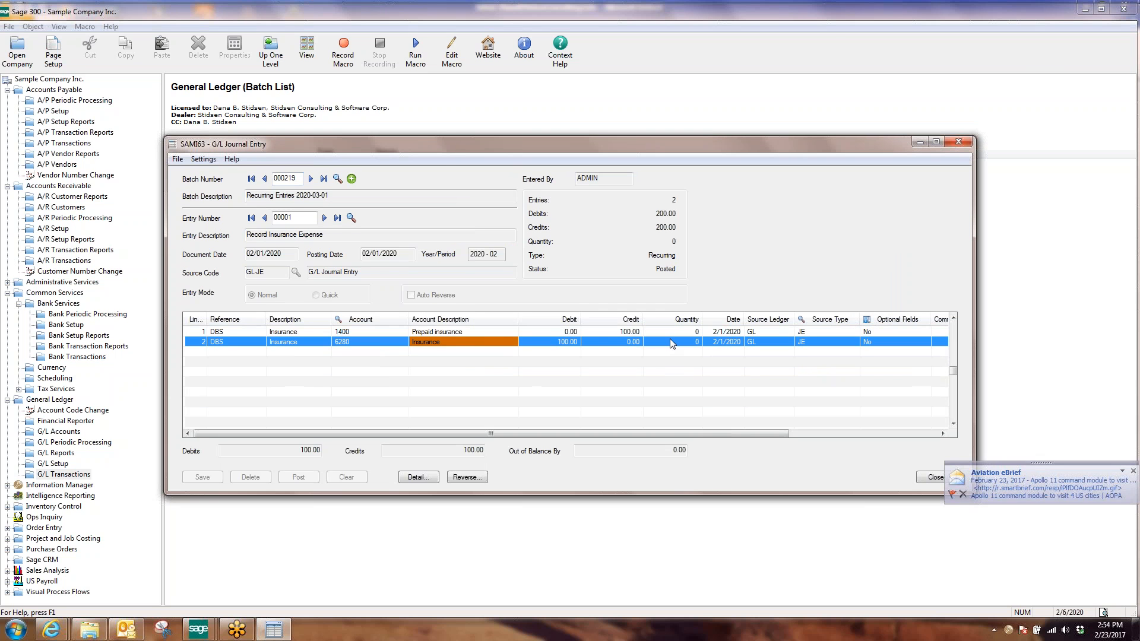
pyautogui.click(597, 337)
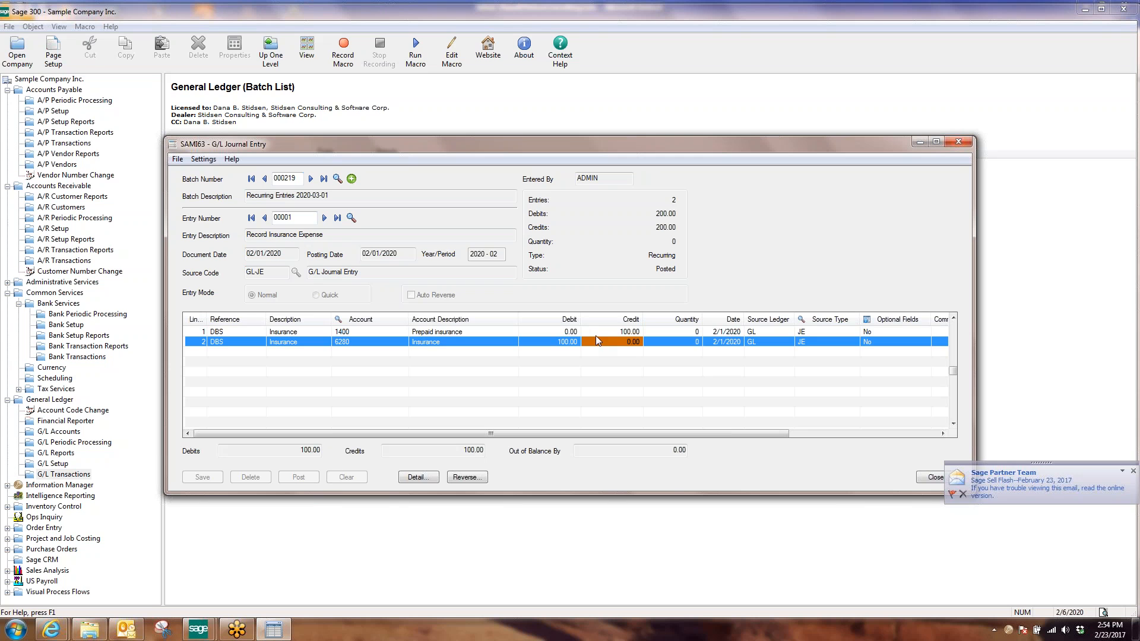
pyautogui.click(590, 333)
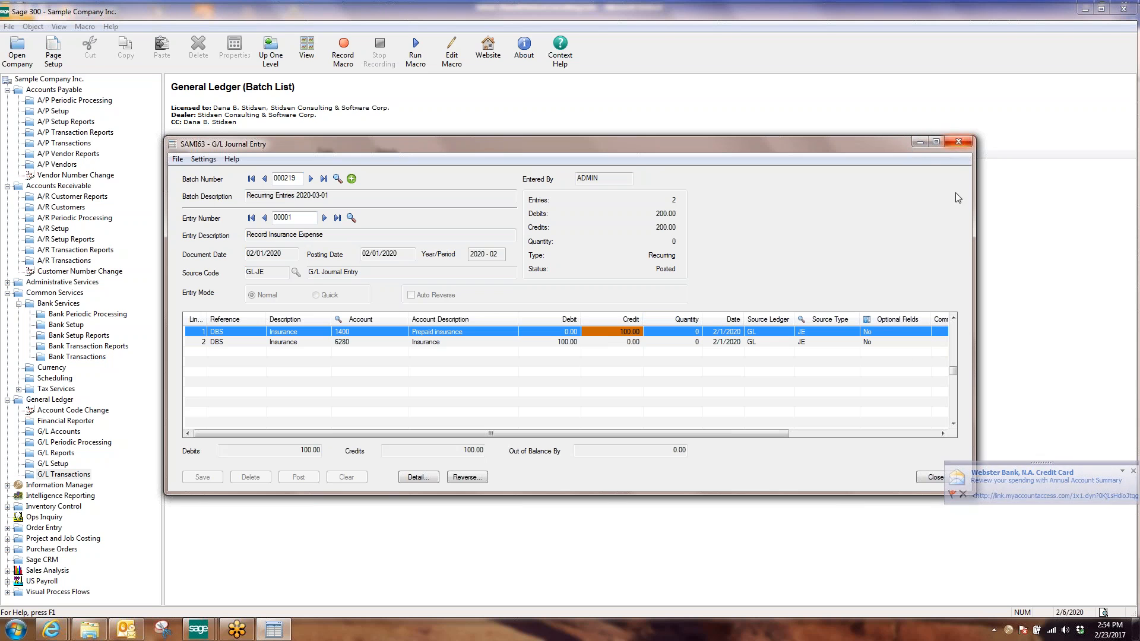
pyautogui.click(926, 480)
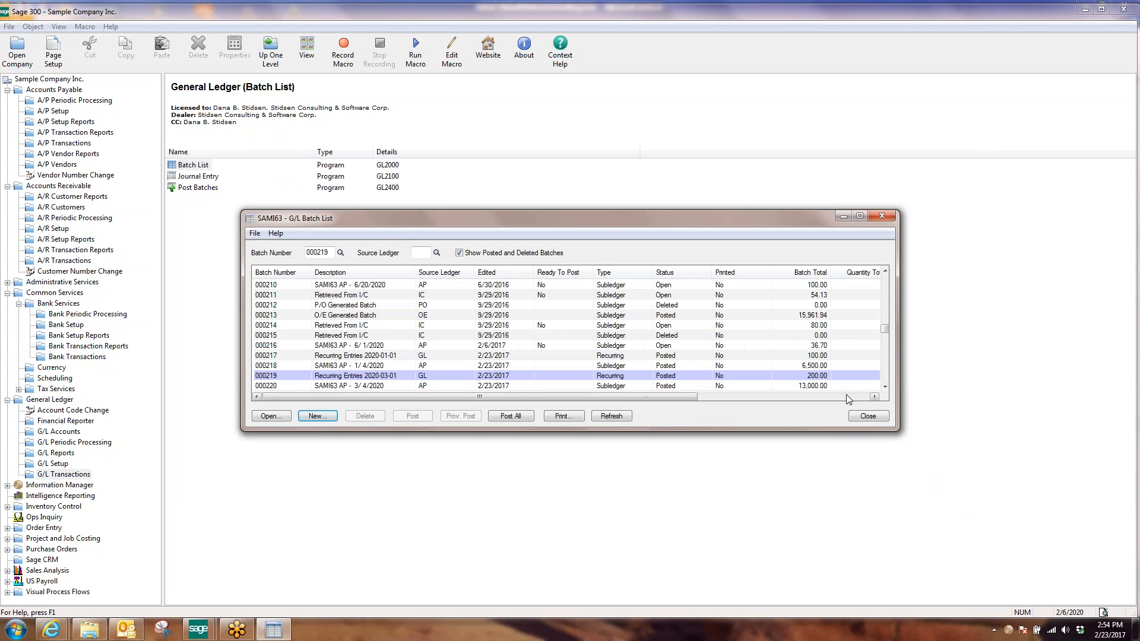
pyautogui.click(868, 416)
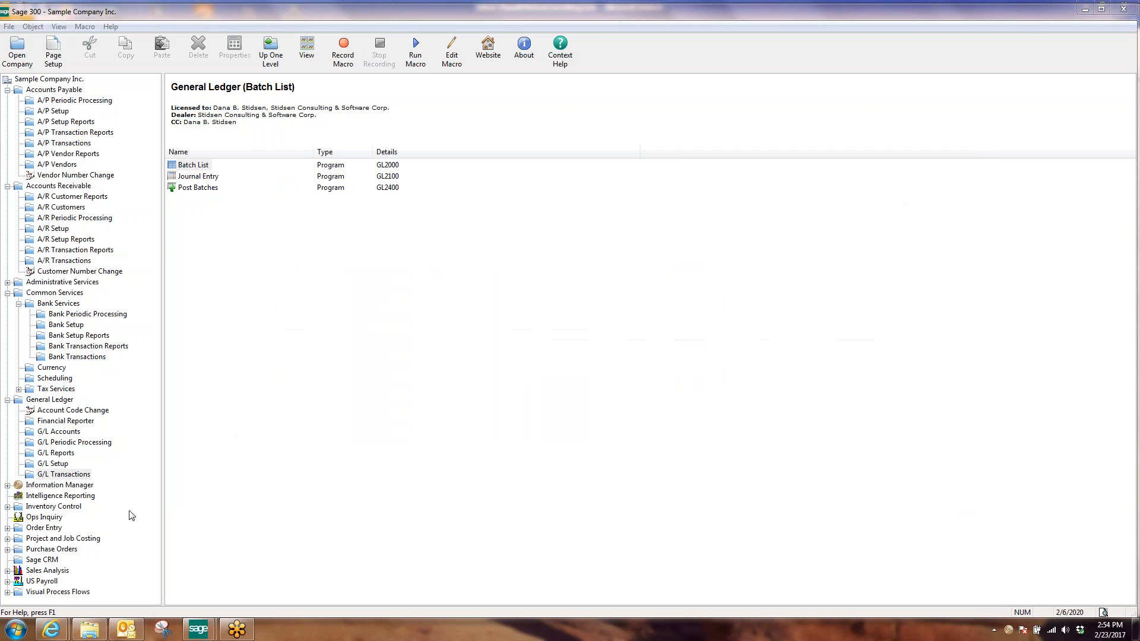
# - Open the G/L Chart of Accounts and locate account 1400, Prepaid insurance
pyautogui.click(65, 430)
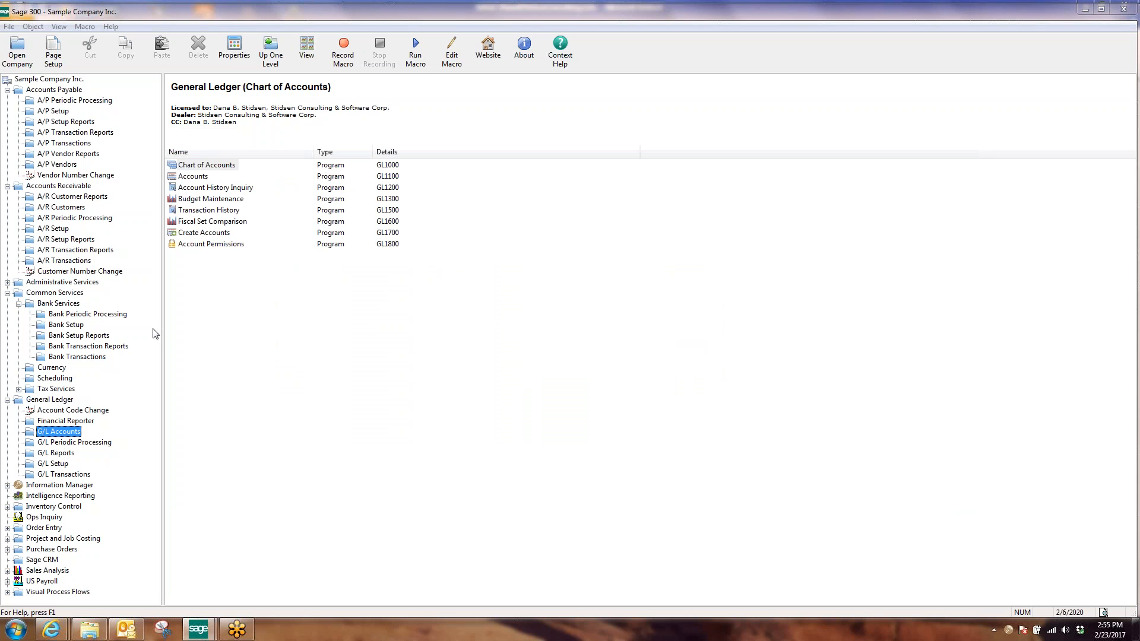
pyautogui.doubleClick(205, 165)
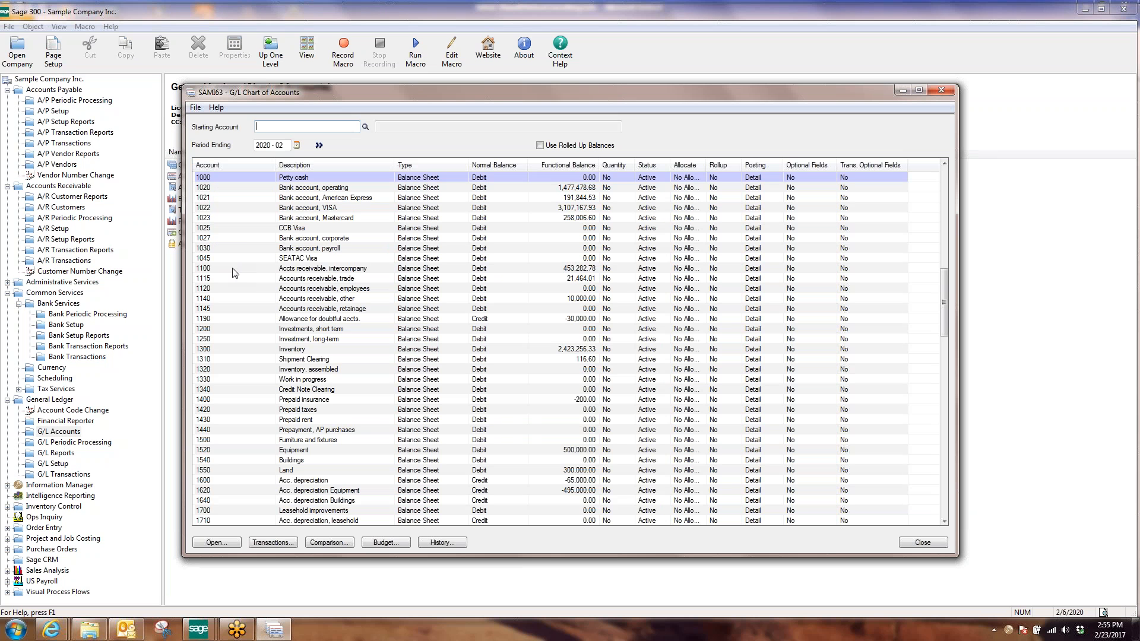
pyautogui.click(304, 409)
pyautogui.press('Down')
pyautogui.press('Down')
pyautogui.press('Down')
pyautogui.press('Down')
pyautogui.press('Down')
pyautogui.press('Down')
pyautogui.press('Down')
pyautogui.press('Down')
pyautogui.press('Down')
pyautogui.press('Down')
pyautogui.press('Down')
pyautogui.press('Down')
pyautogui.press('Down')
pyautogui.press('Down')
pyautogui.press('Down')
pyautogui.press('Down')
pyautogui.press('Down')
pyautogui.press('Down')
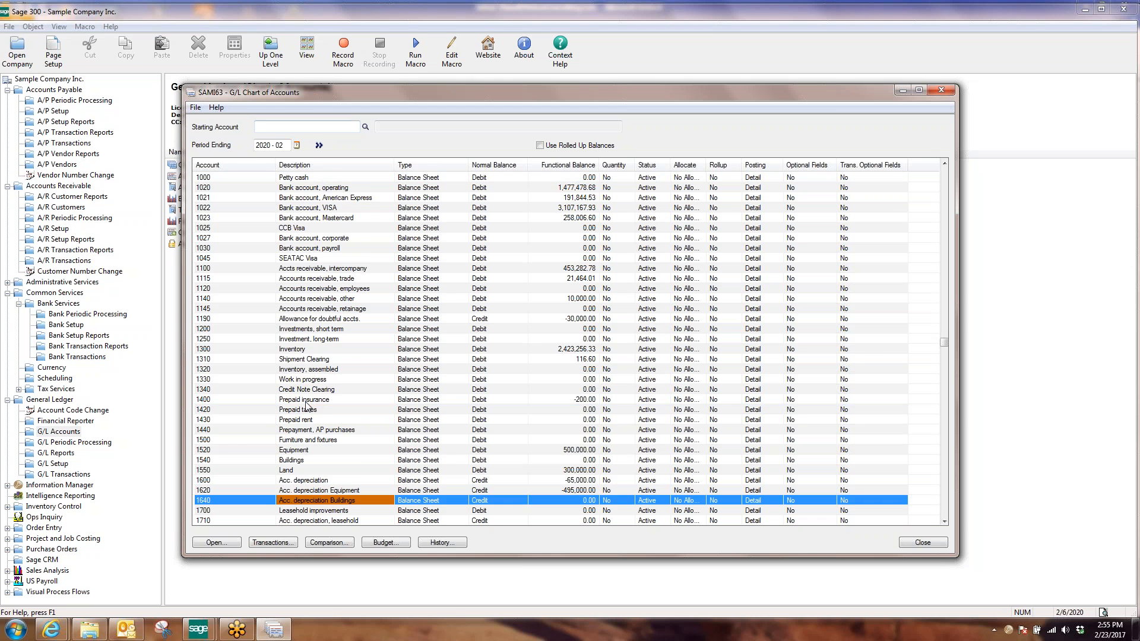
pyautogui.click(321, 339)
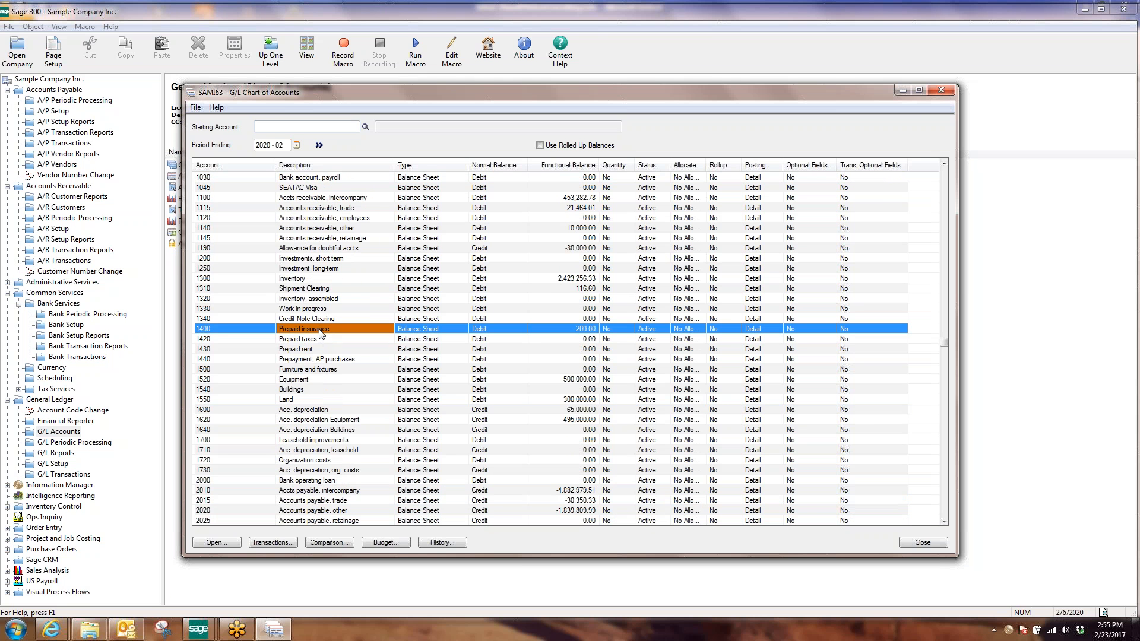
# - Compare the prepaid insurance, taxes and rent accounts, and view the transaction history of account 1400 before closing it
pyautogui.click(327, 349)
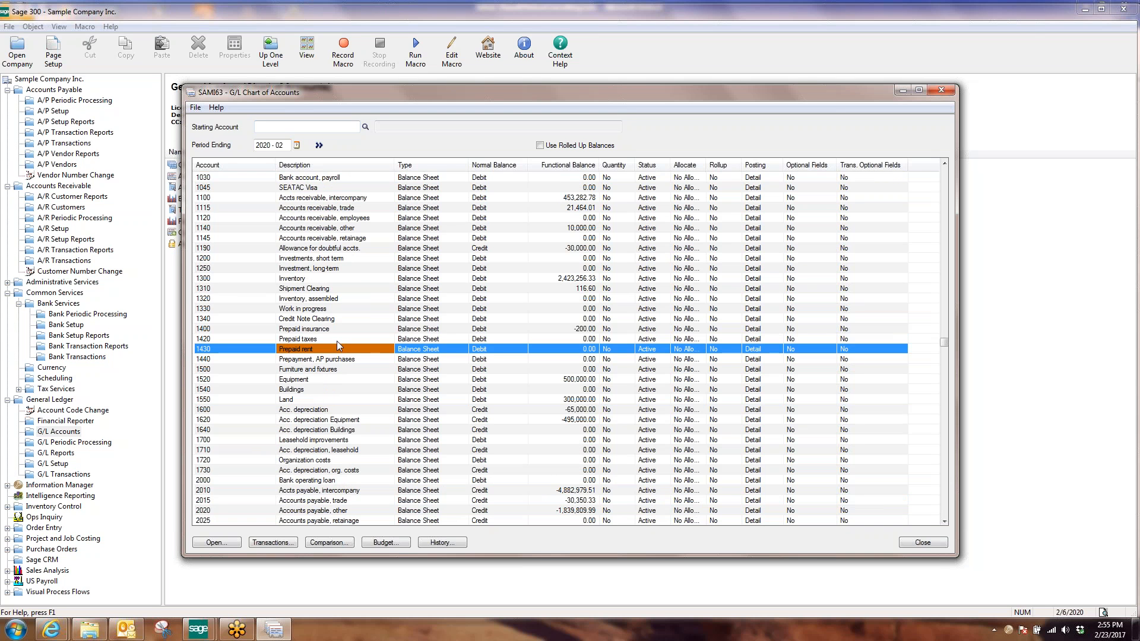
pyautogui.click(337, 341)
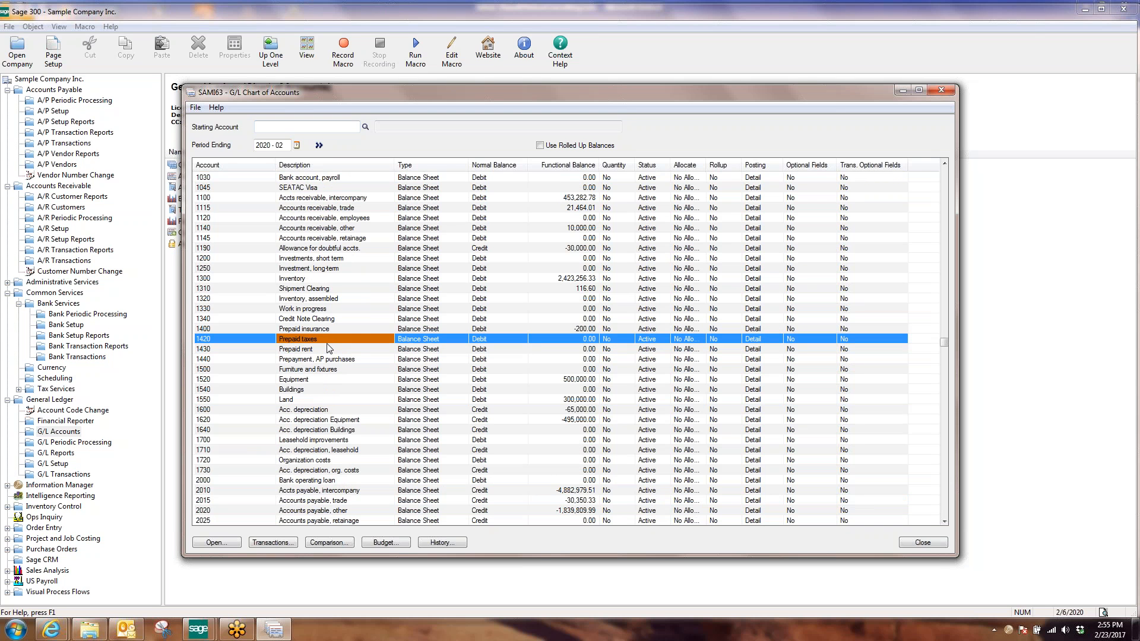
pyautogui.click(326, 347)
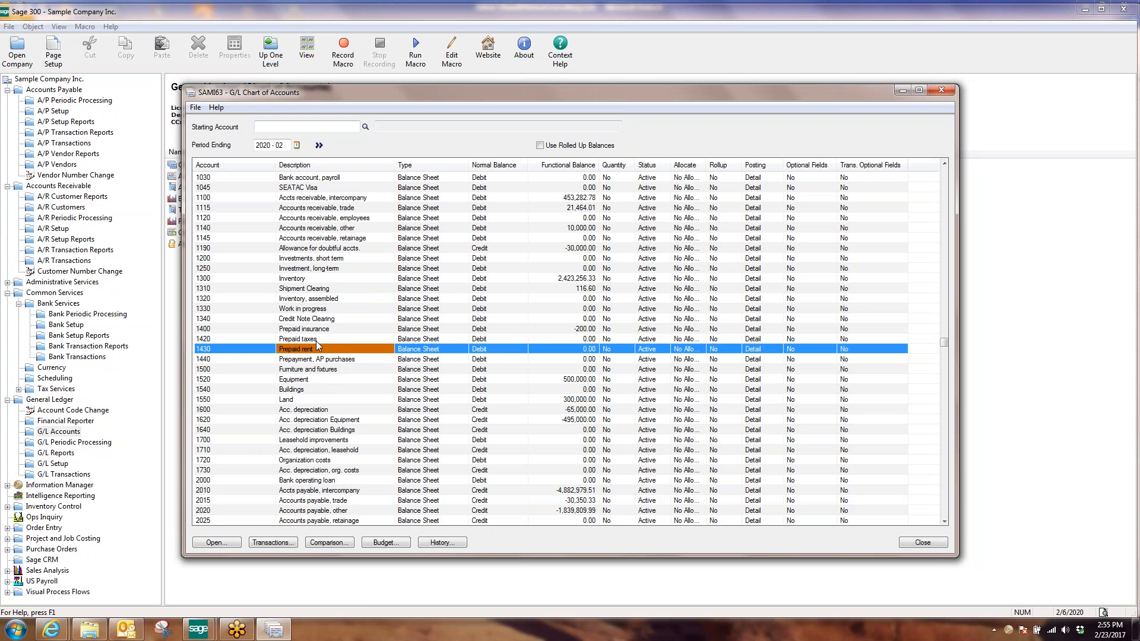
pyautogui.click(317, 341)
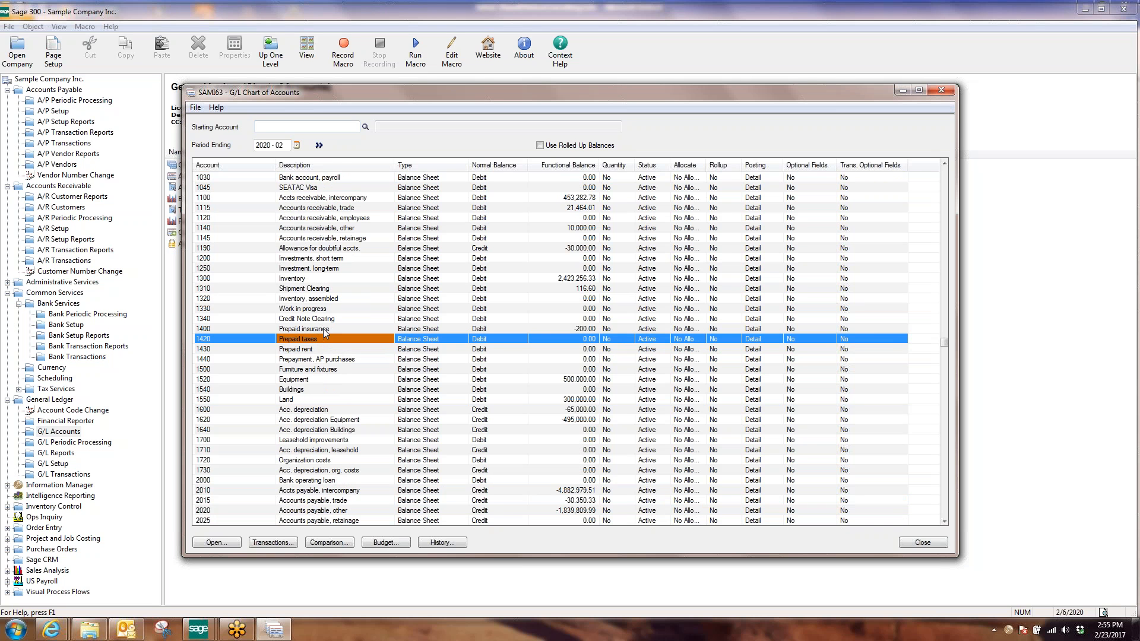
pyautogui.click(328, 331)
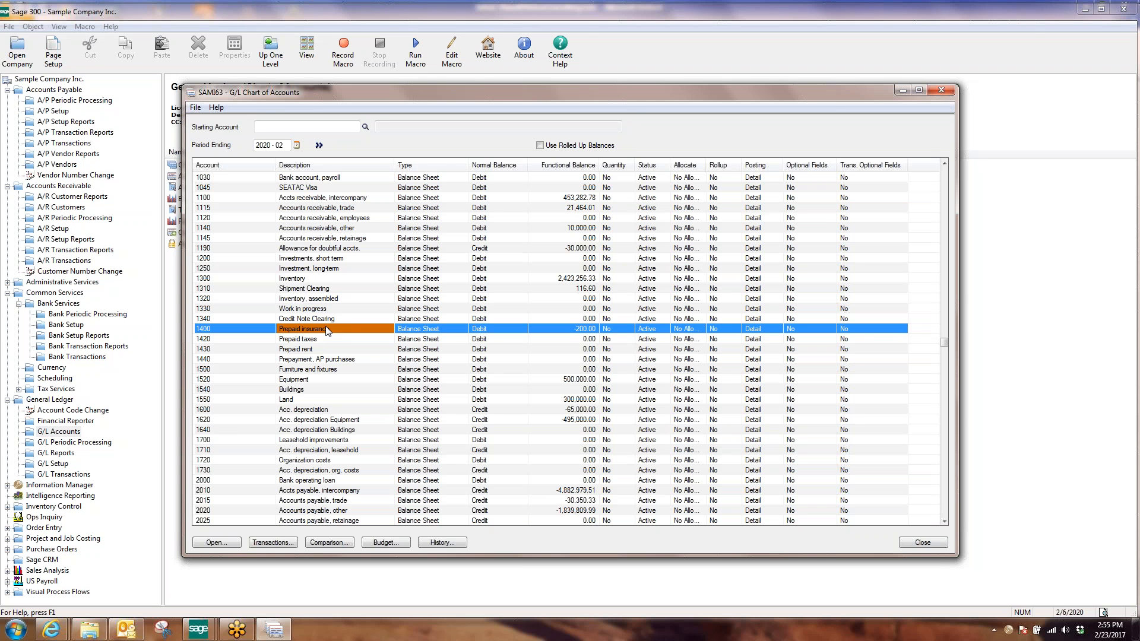
pyautogui.click(328, 339)
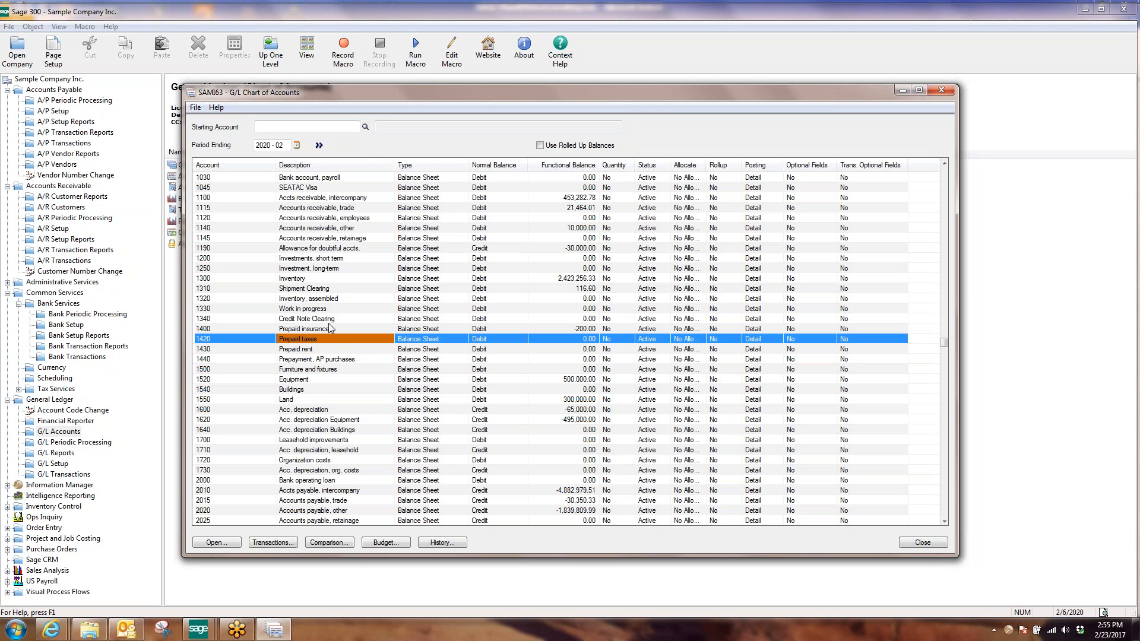
pyautogui.click(330, 331)
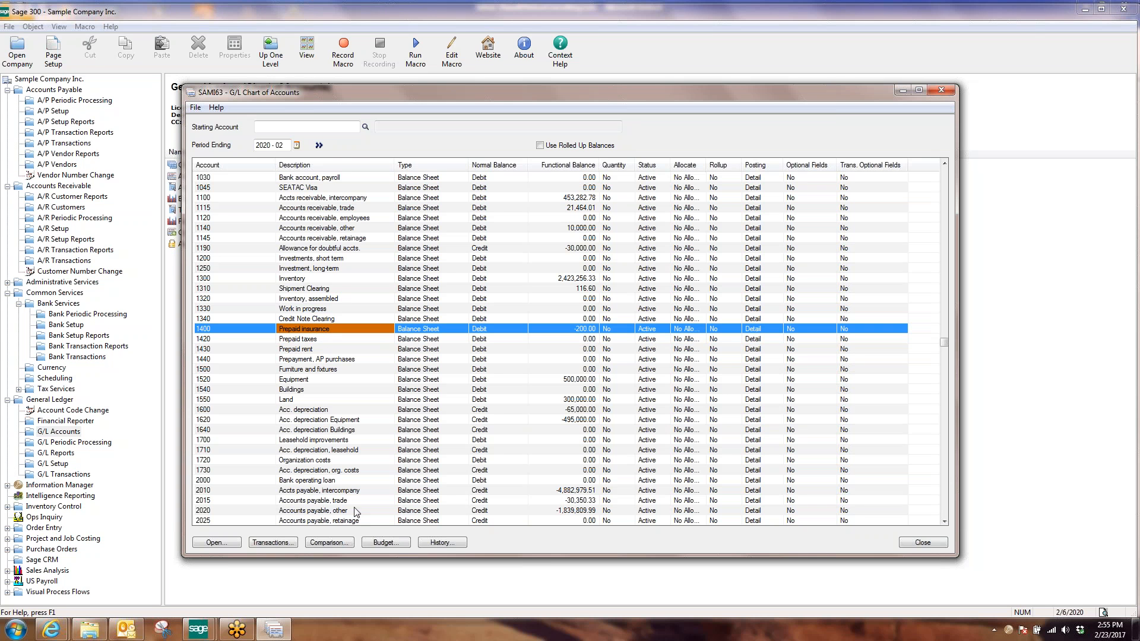
pyautogui.click(289, 544)
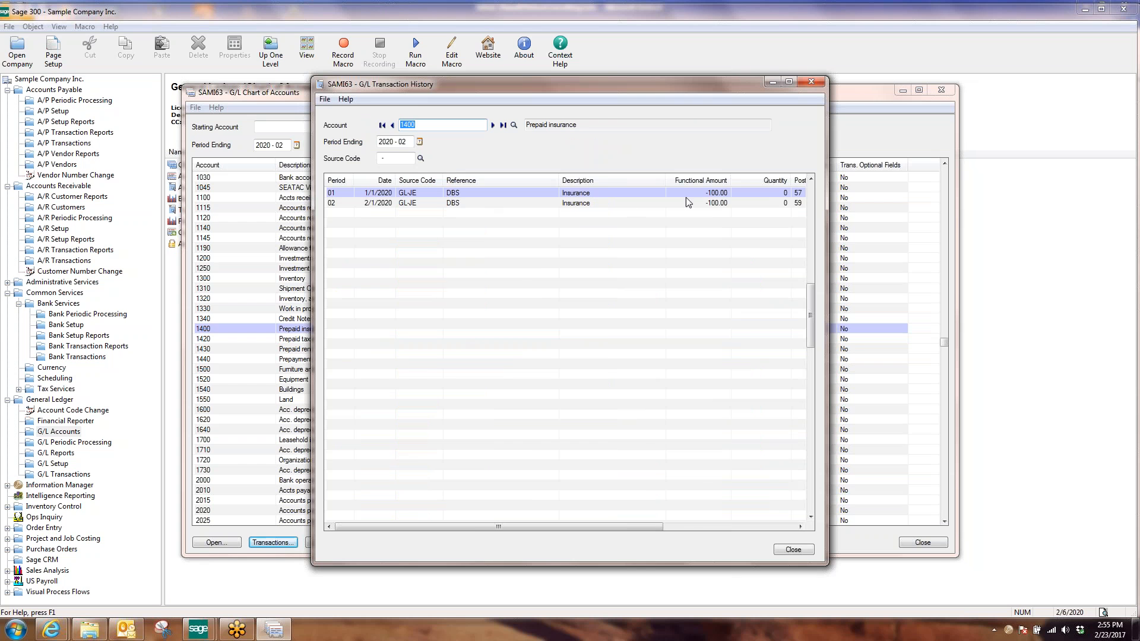
pyautogui.click(793, 549)
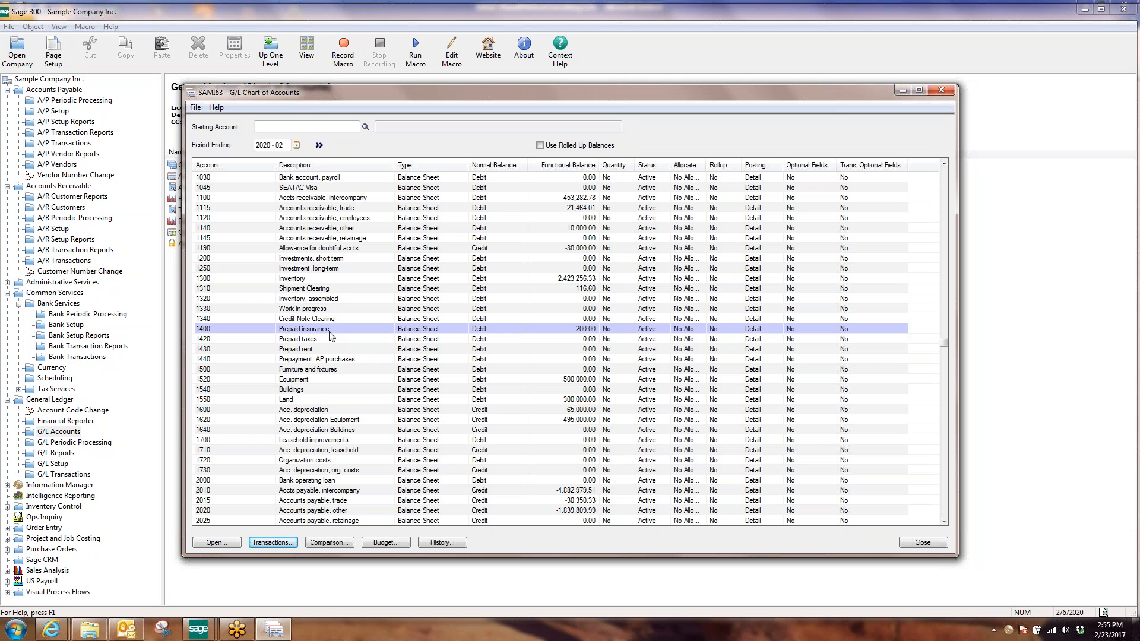
# - Look over the accounts from 1400 Prepaid insurance to 1440 Prepayment, AP purchases, and go back to account 1400
pyautogui.click(331, 338)
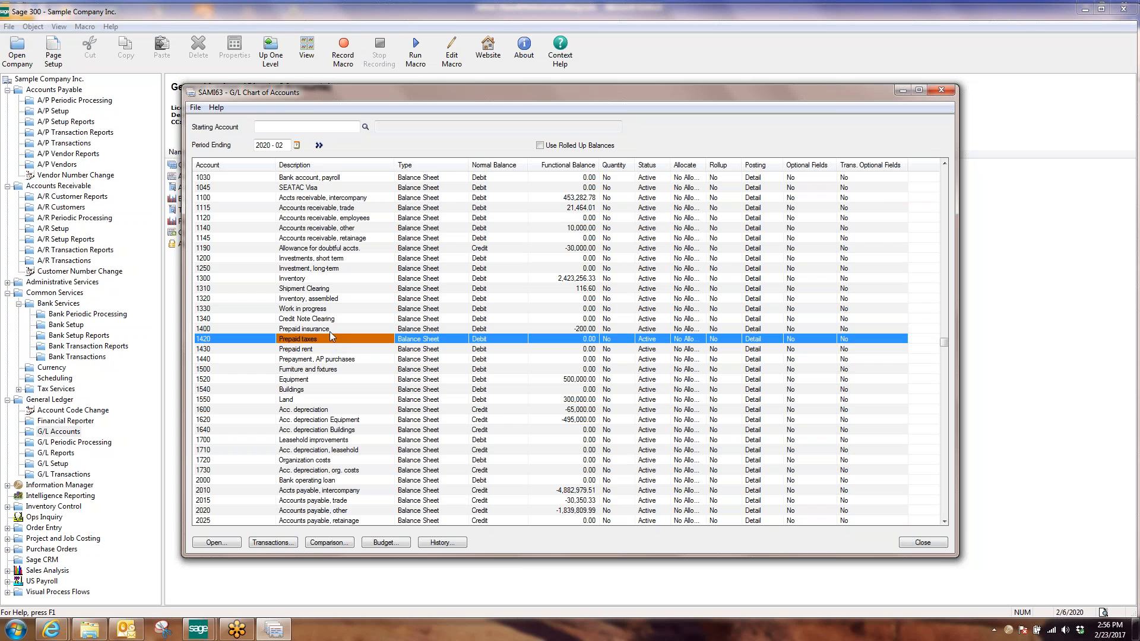
pyautogui.press('Up')
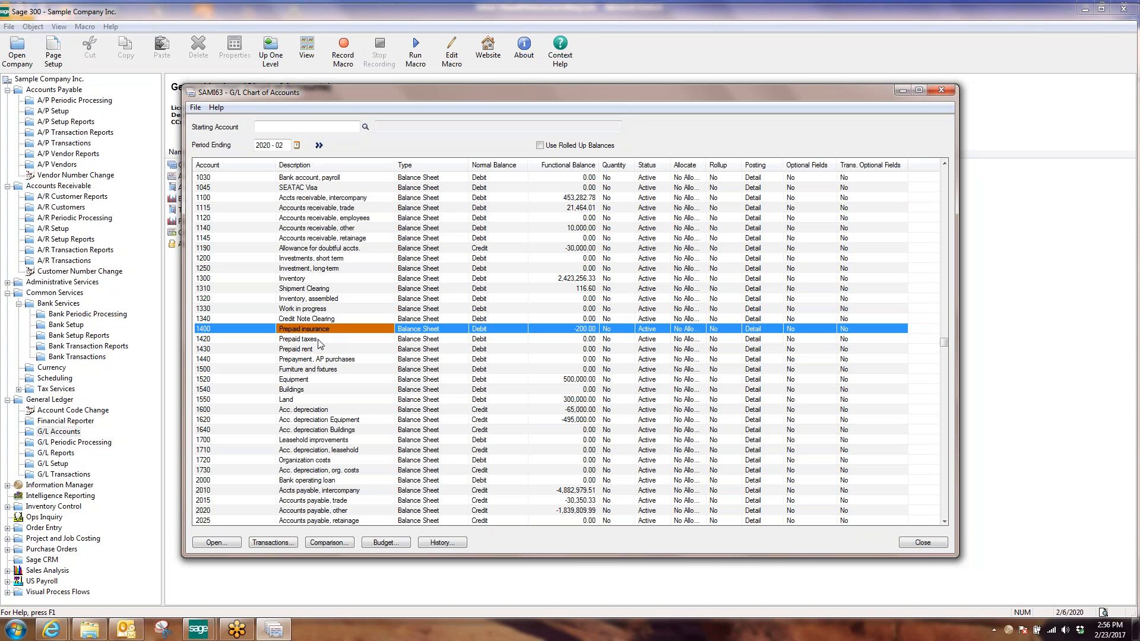
pyautogui.click(322, 341)
pyautogui.click(323, 350)
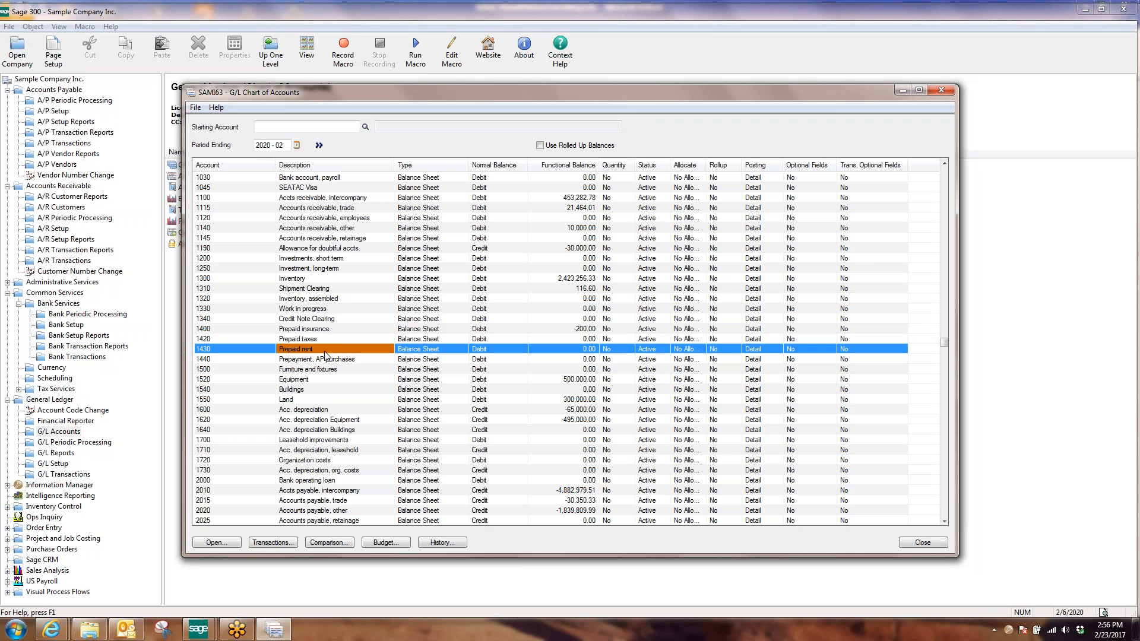
pyautogui.click(325, 359)
pyautogui.click(325, 340)
pyautogui.click(324, 330)
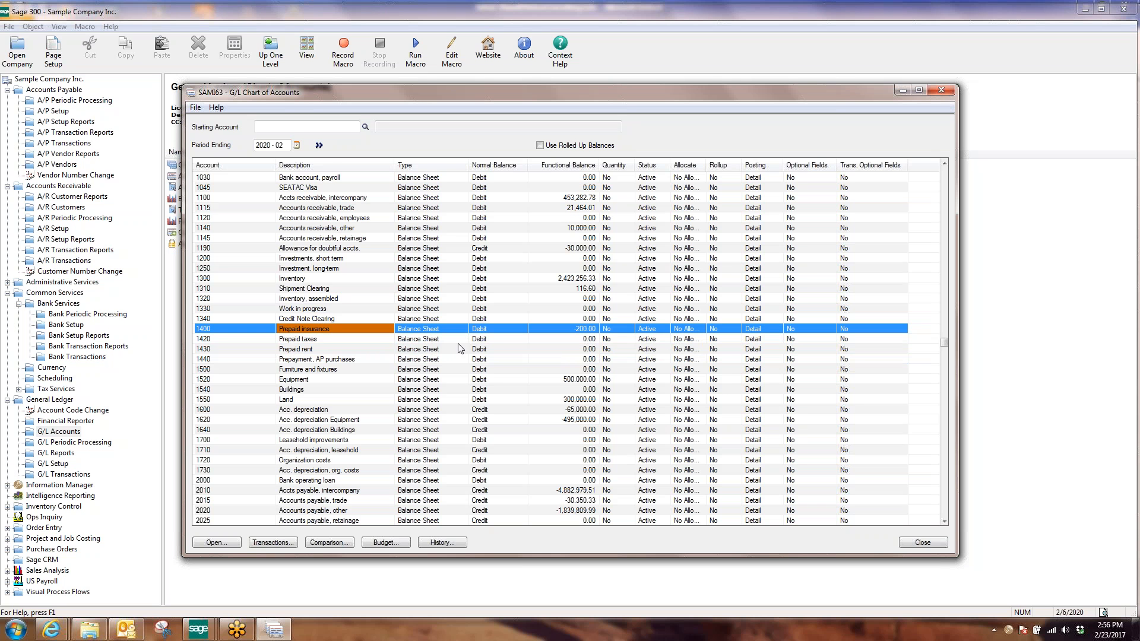
# - Compare the prepaid taxes account with the balance of account 1400, Prepaid insurance, and close the Chart of Accounts
pyautogui.click(348, 339)
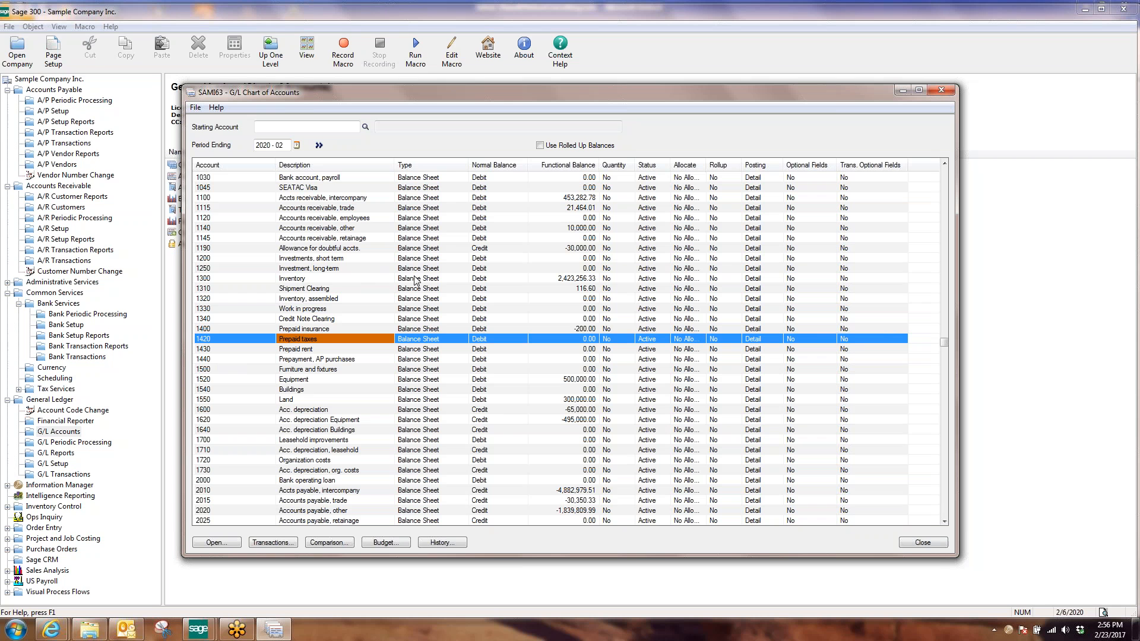
pyautogui.click(592, 329)
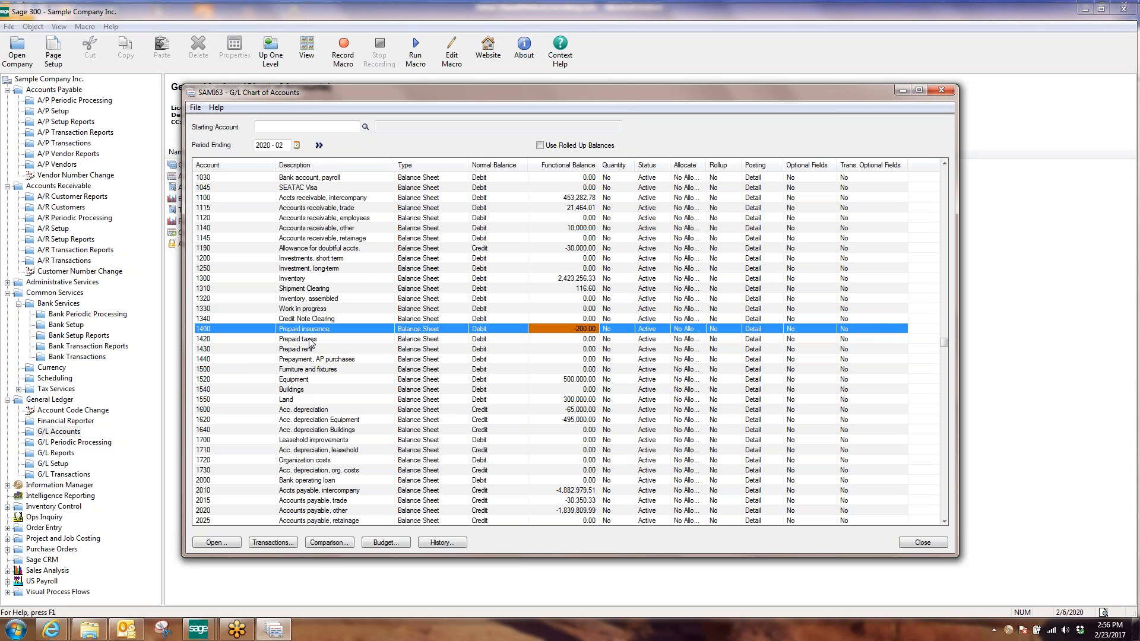
pyautogui.click(922, 542)
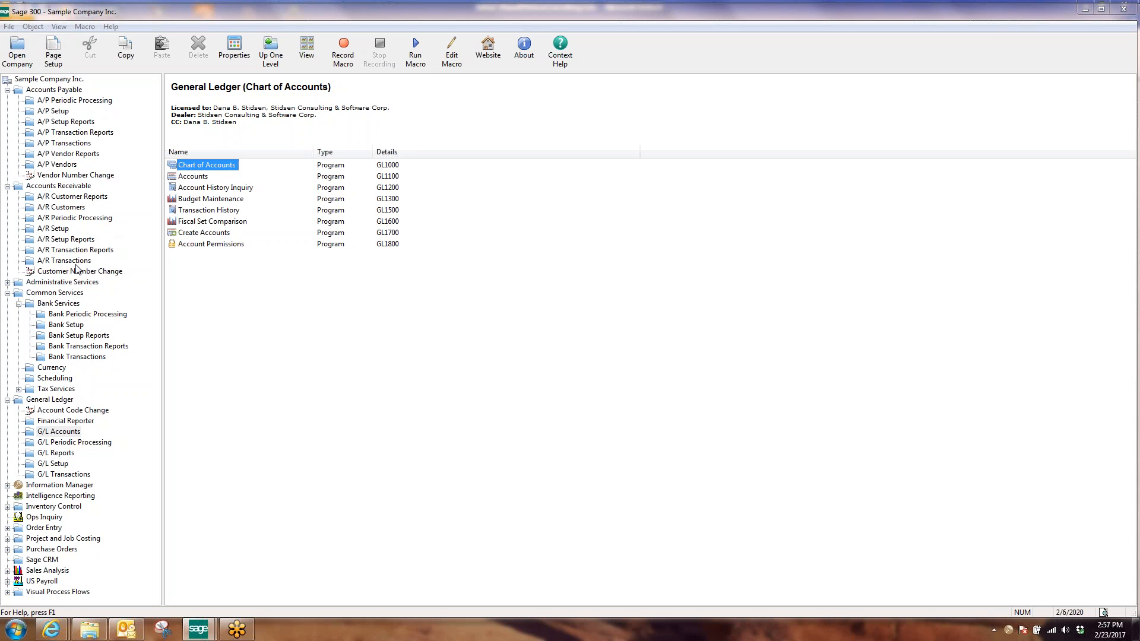
# - Open Interest Profiles in the Accounts Receivable setup and bring up the retail profile INTRTL
pyautogui.click(64, 188)
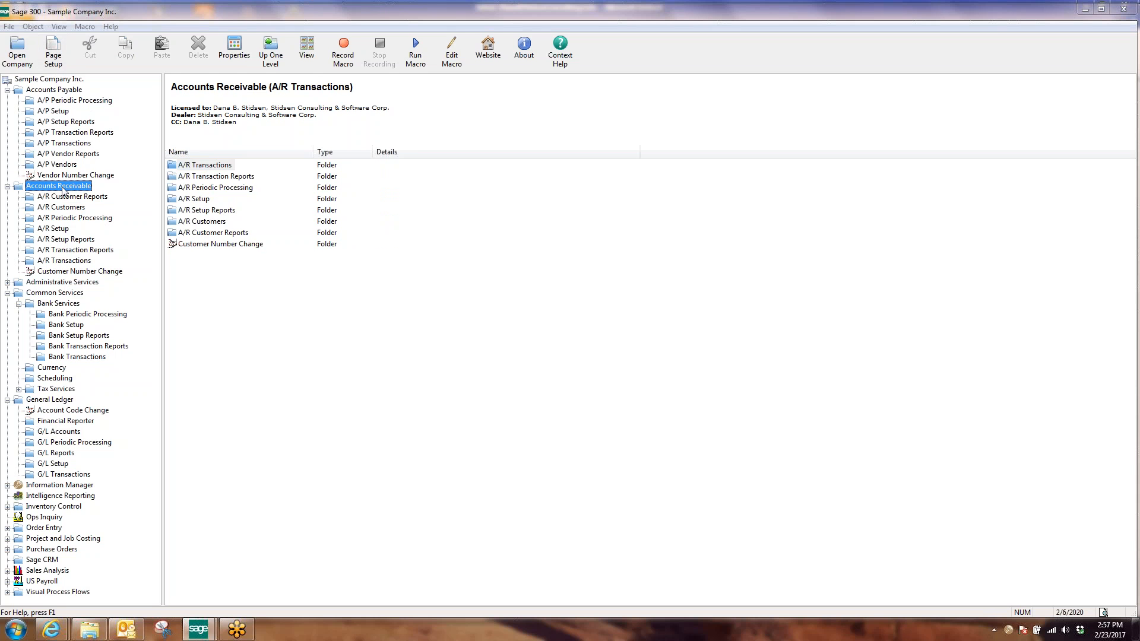
pyautogui.doubleClick(188, 200)
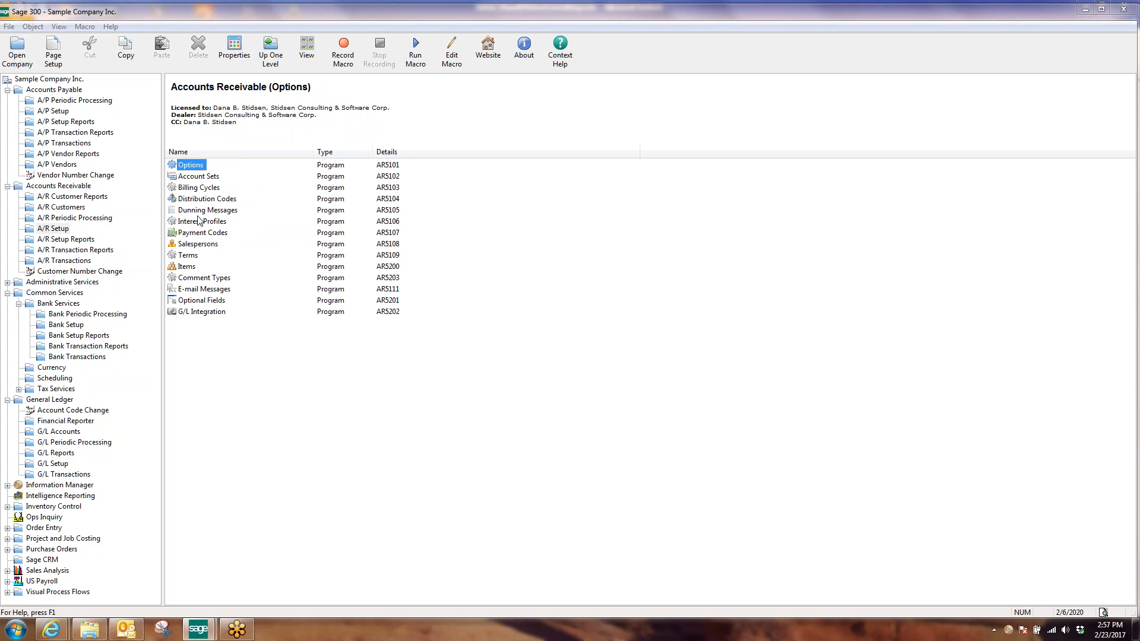
pyautogui.doubleClick(202, 223)
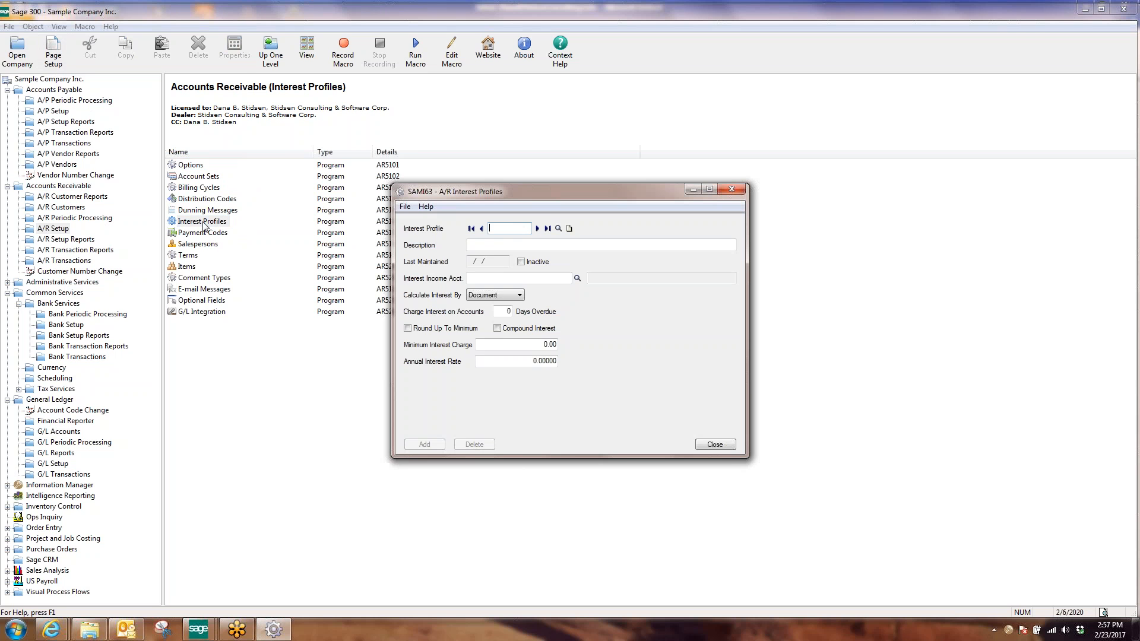
pyautogui.click(537, 229)
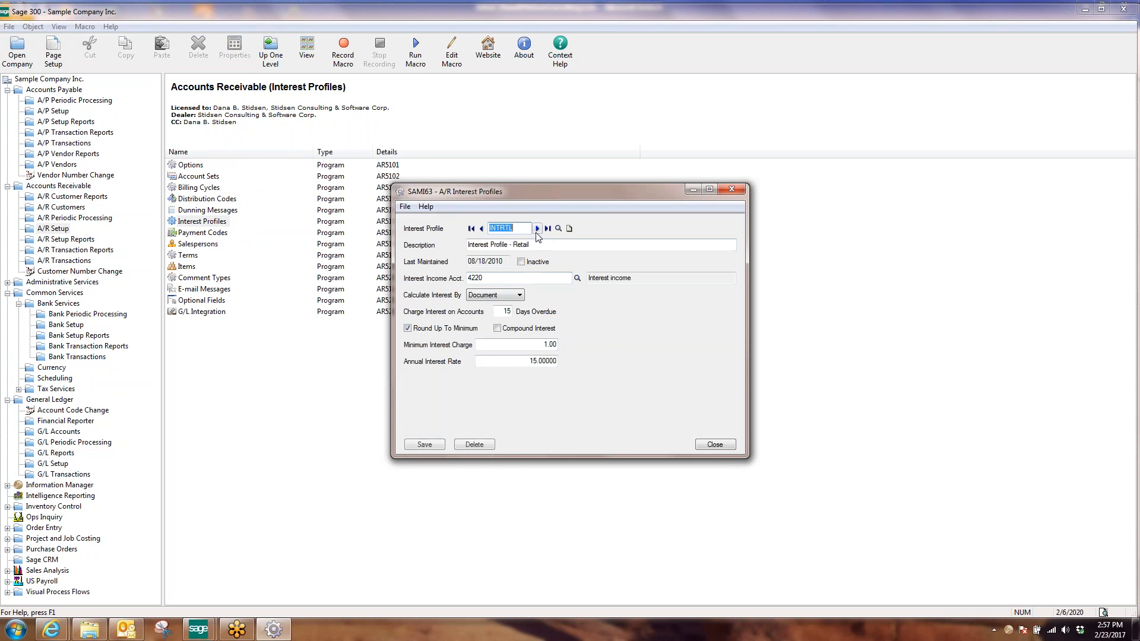
pyautogui.moveTo(571, 194); pyautogui.dragTo(573, 177)
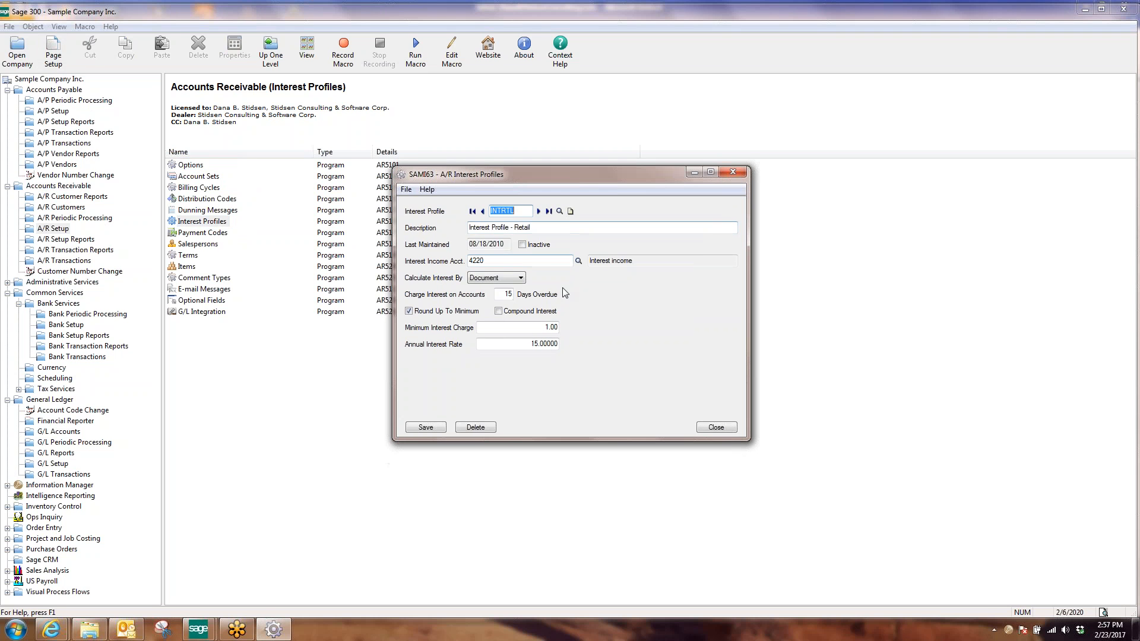
# - Look at the wholesale interest profile INTWHS, and return to INTRTL to check its interest income account
pyautogui.click(539, 211)
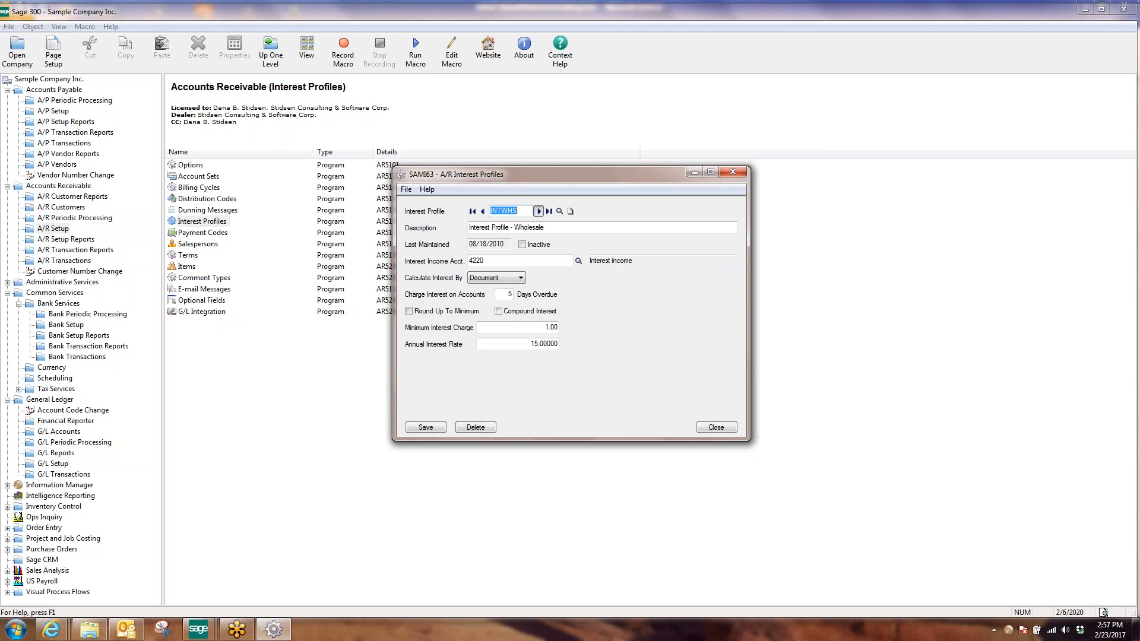
pyautogui.click(483, 212)
pyautogui.moveTo(495, 262); pyautogui.dragTo(454, 258)
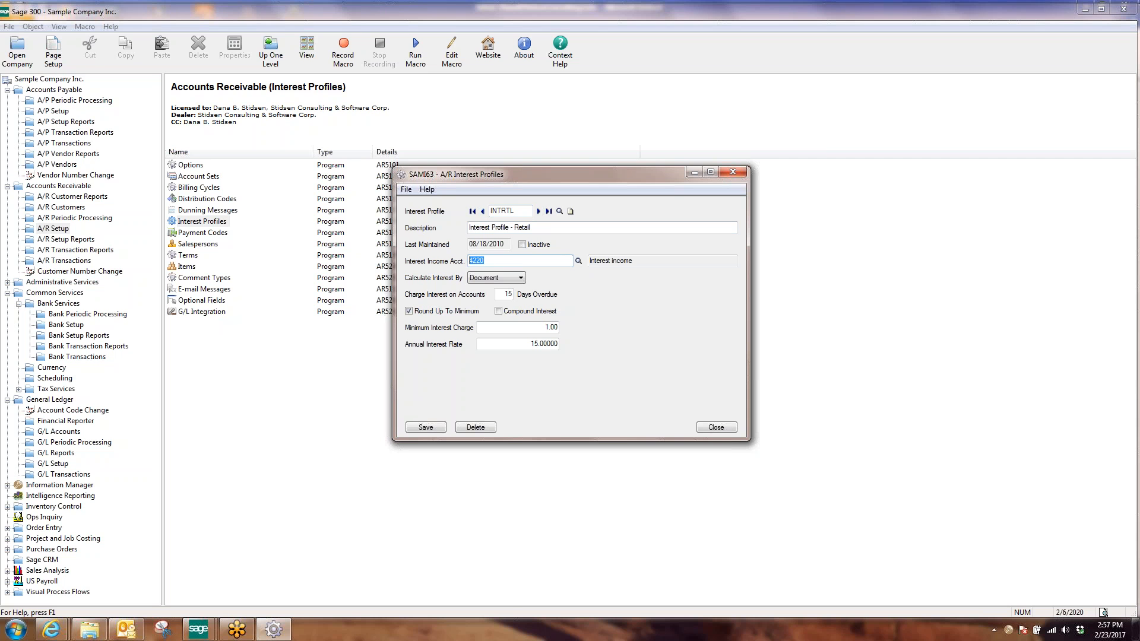
# - Try the Balance method for calculating interest on profile INTRTL, and set it back to Document
pyautogui.click(511, 278)
pyautogui.click(500, 289)
pyautogui.click(502, 291)
pyautogui.click(515, 279)
pyautogui.click(514, 295)
pyautogui.click(522, 278)
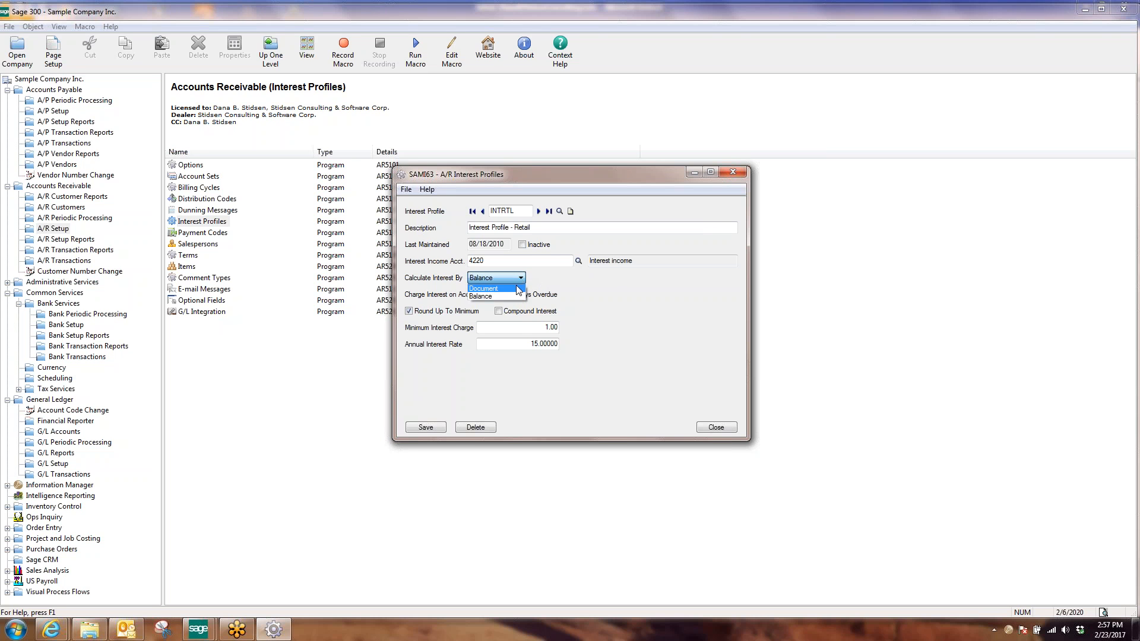
pyautogui.click(500, 286)
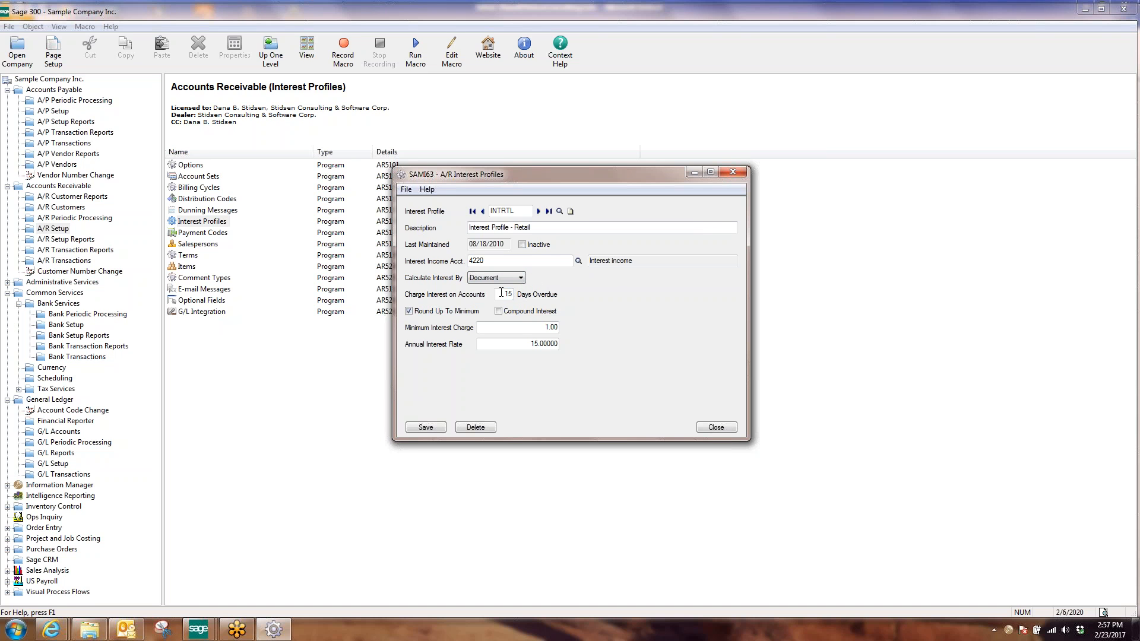
# - Go through INTRTL's overdue days and minimum interest charge, and save the profile while moving on to INTWHS
pyautogui.doubleClick(502, 293)
pyautogui.click(524, 328)
pyautogui.press('Tab')
pyautogui.click(538, 212)
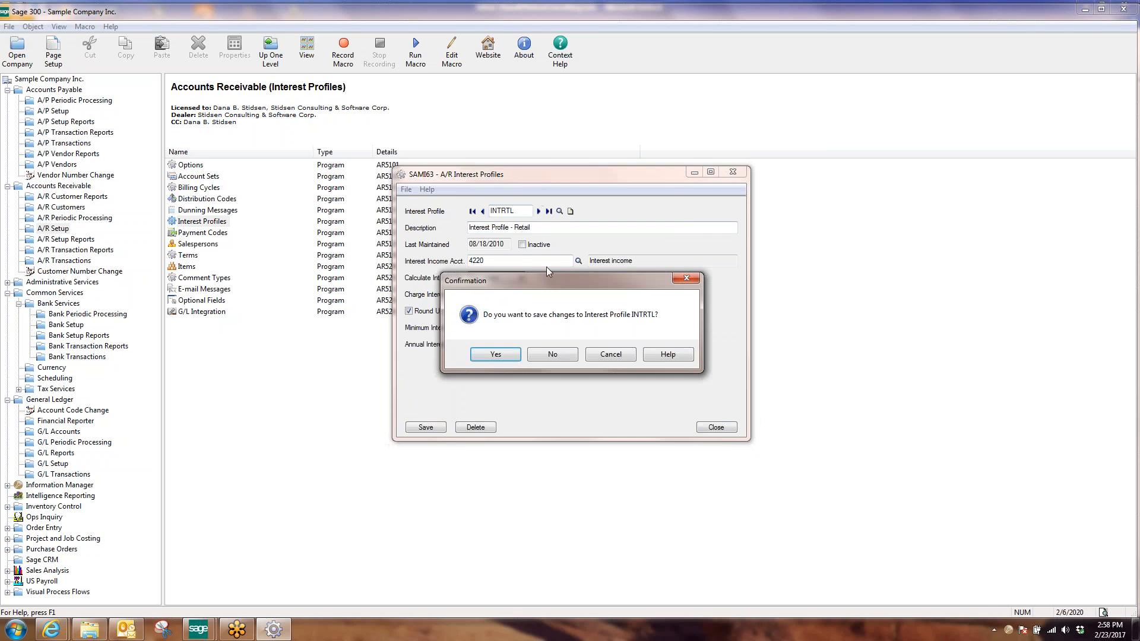
pyautogui.click(501, 356)
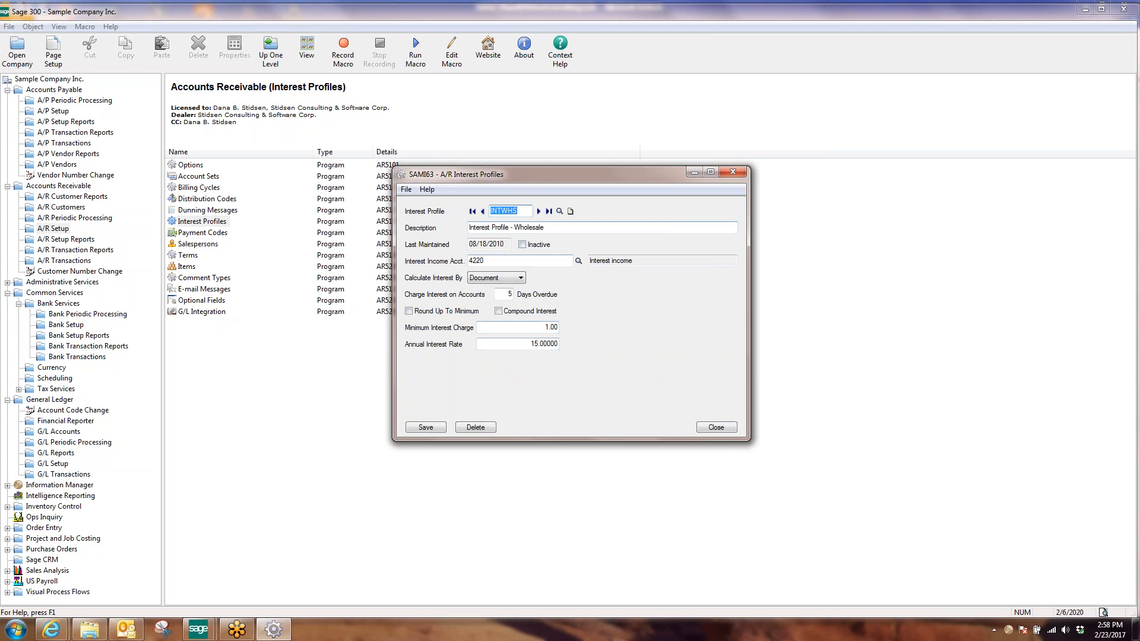
# - Close the interest profiles and open the A/R Customers folder
pyautogui.click(733, 433)
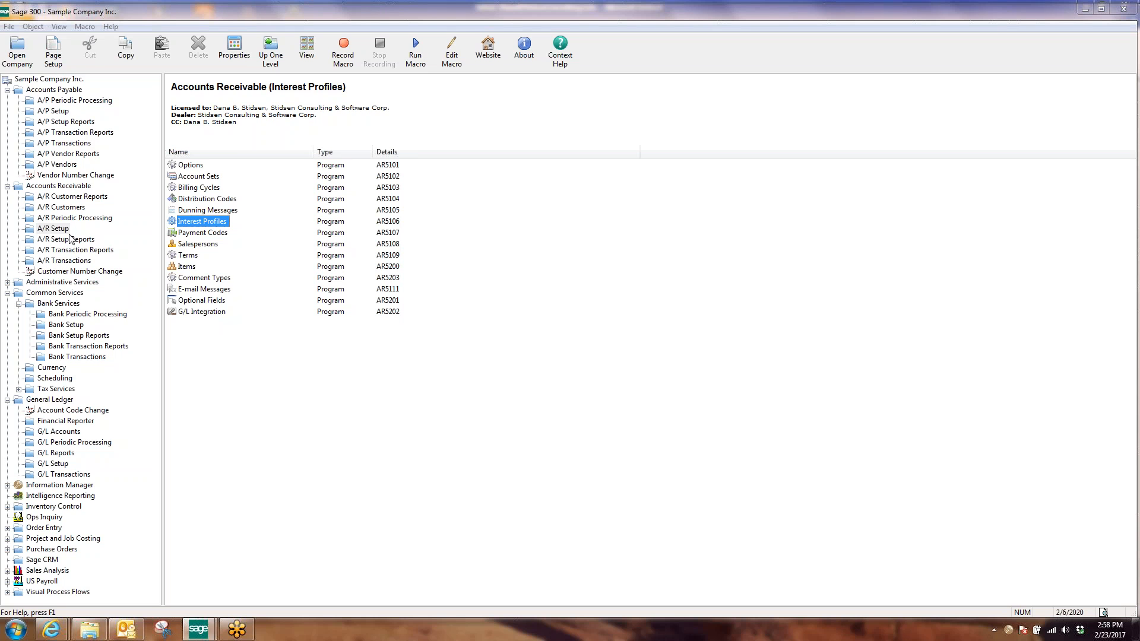
pyautogui.click(71, 210)
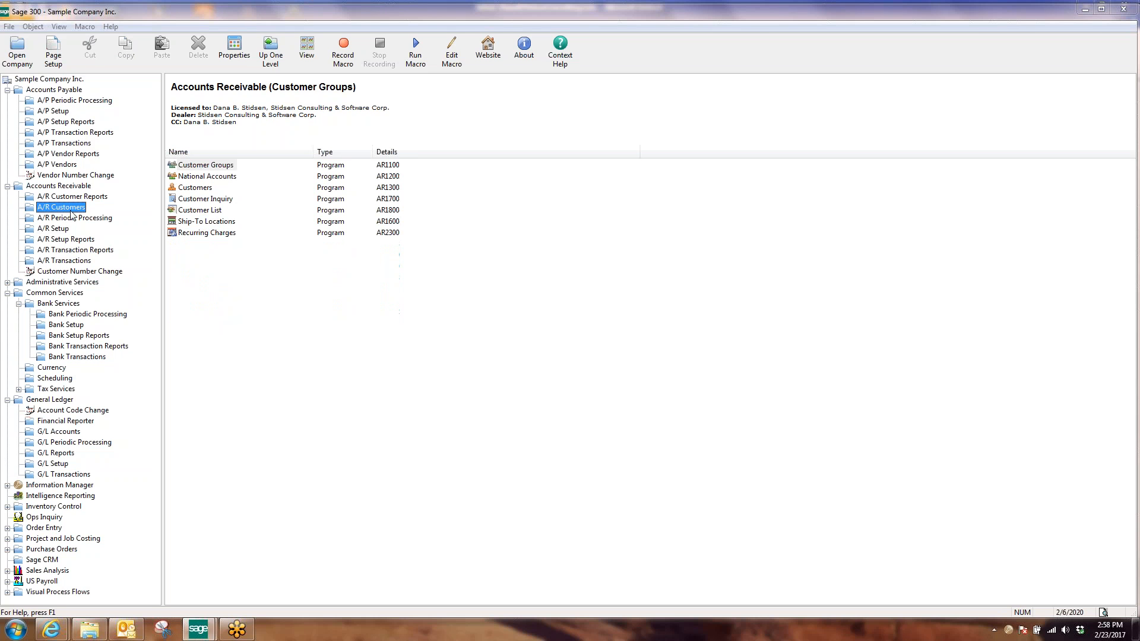
# - Open the A/R customer record for Bargain Mart - San Diego and check the interest profile in its processing settings
pyautogui.doubleClick(195, 188)
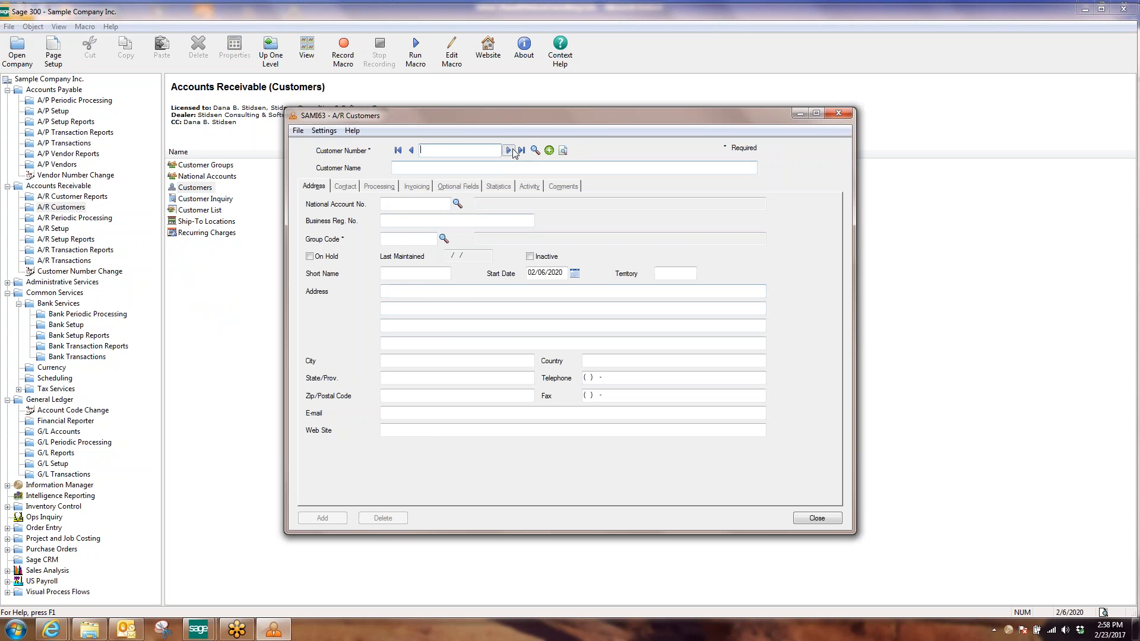
pyautogui.click(346, 186)
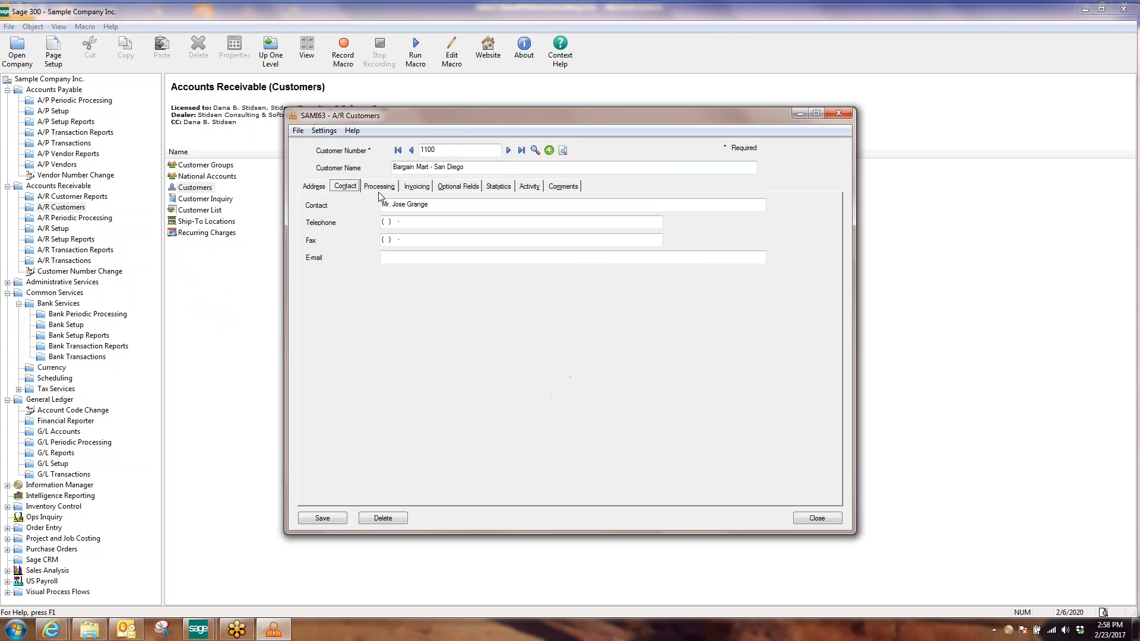
pyautogui.click(379, 186)
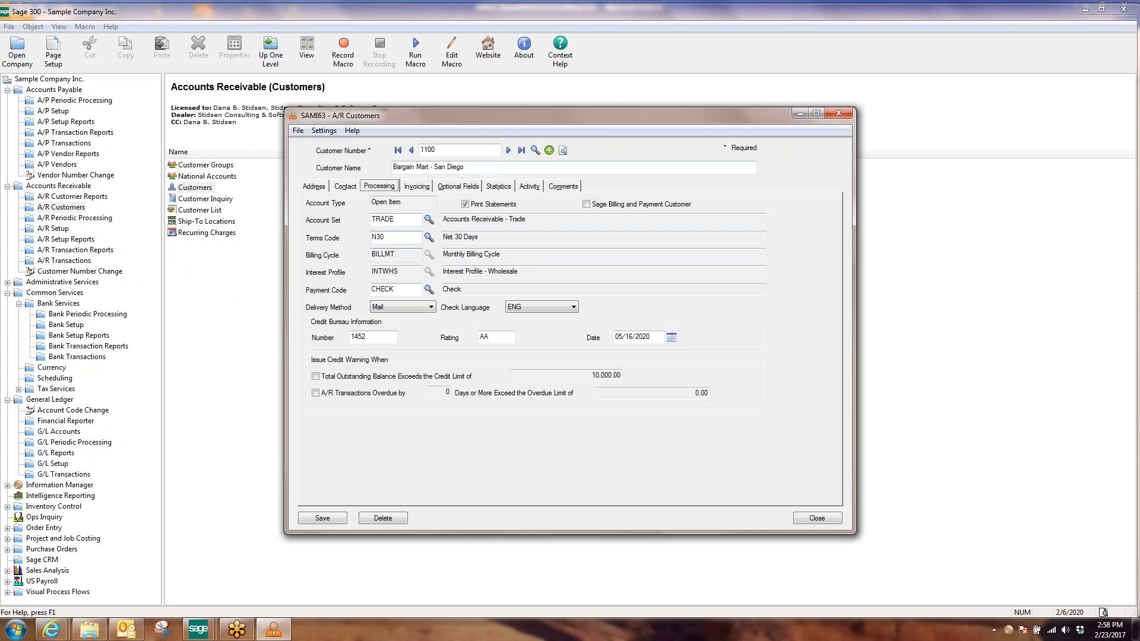
pyautogui.click(399, 276)
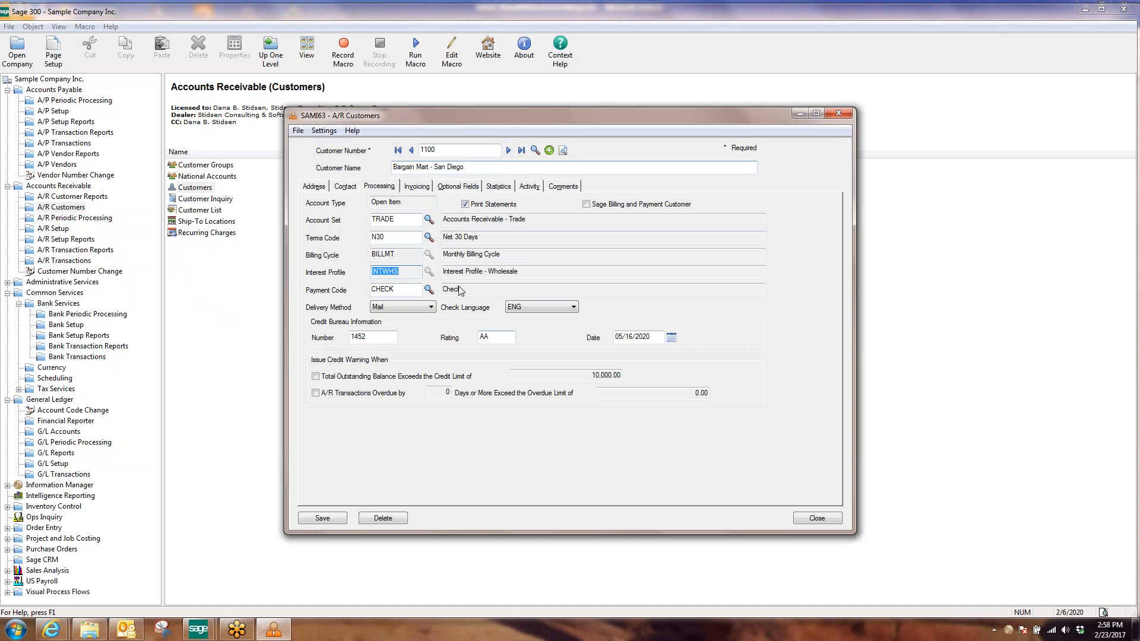
# - Load the first retail (RTL) customer's record, dismiss its note, and review the activity, address and processing details
pyautogui.click(535, 150)
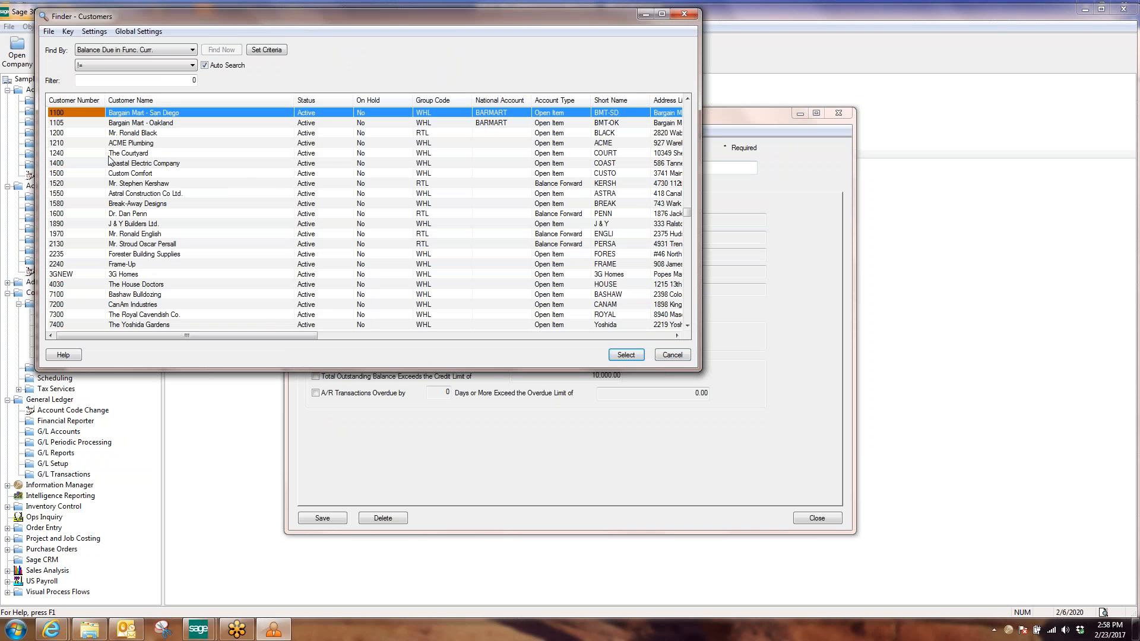
pyautogui.doubleClick(108, 136)
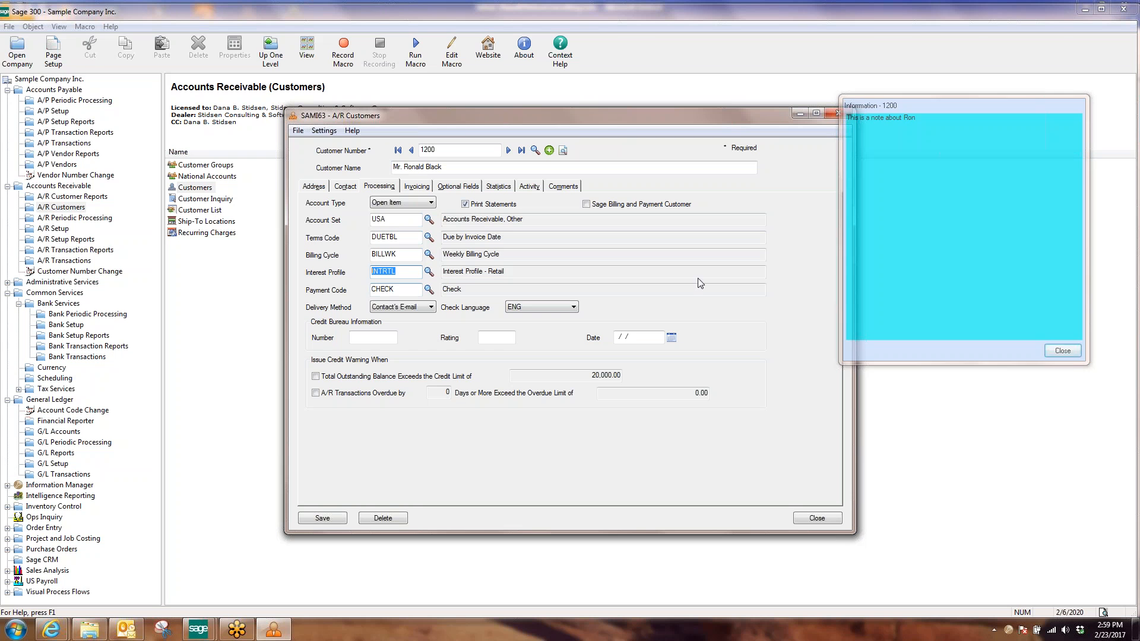
pyautogui.click(1062, 351)
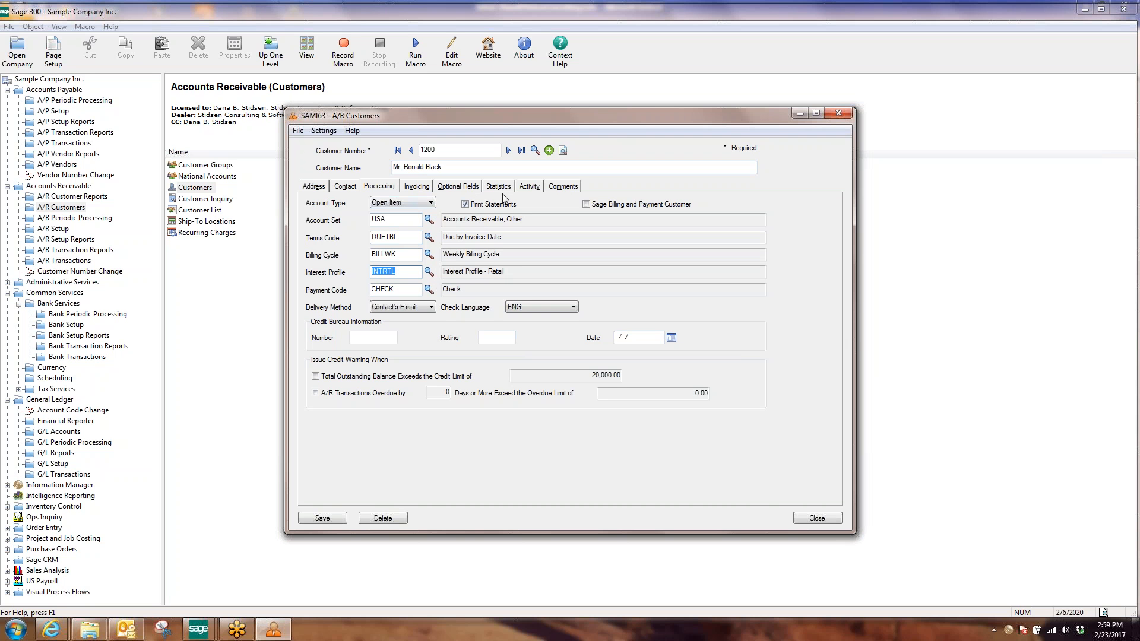
pyautogui.click(538, 190)
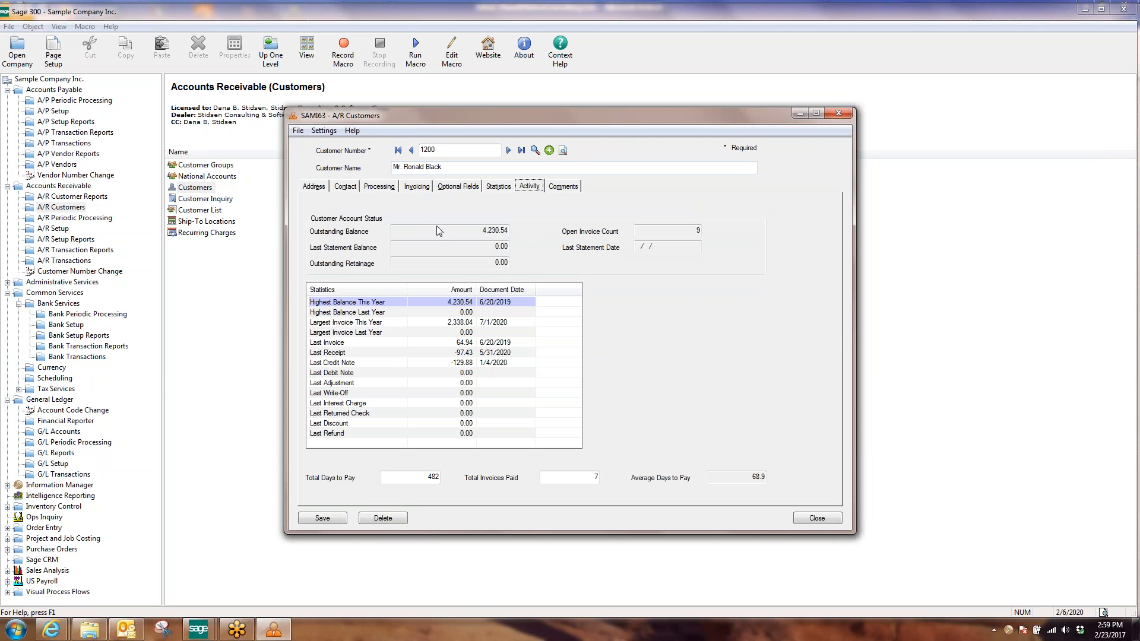
pyautogui.click(318, 188)
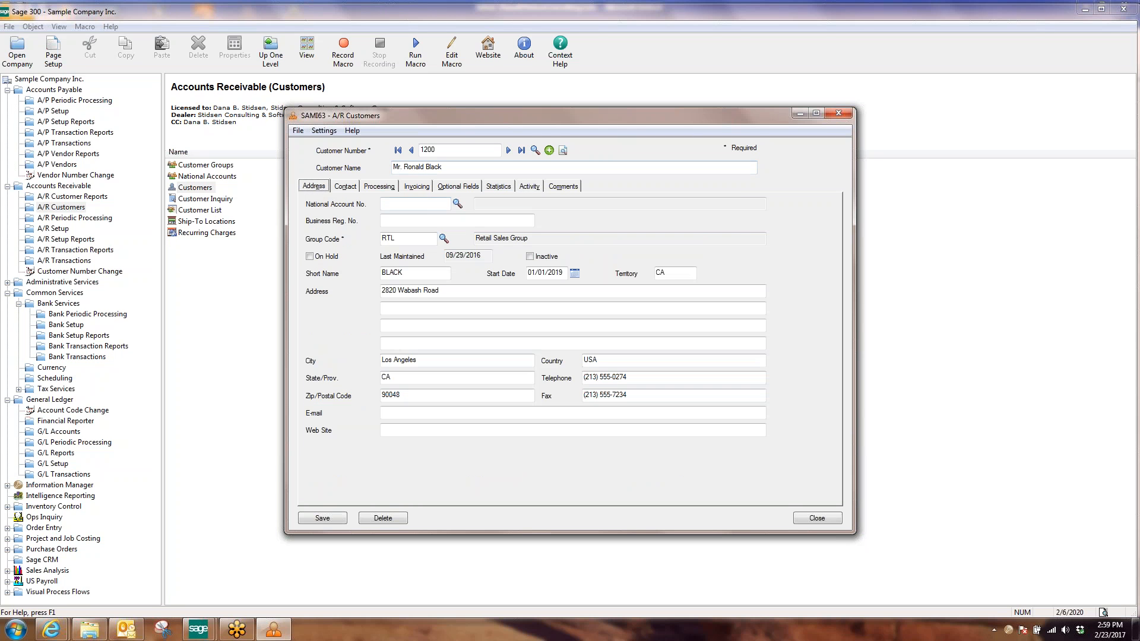
pyautogui.click(379, 187)
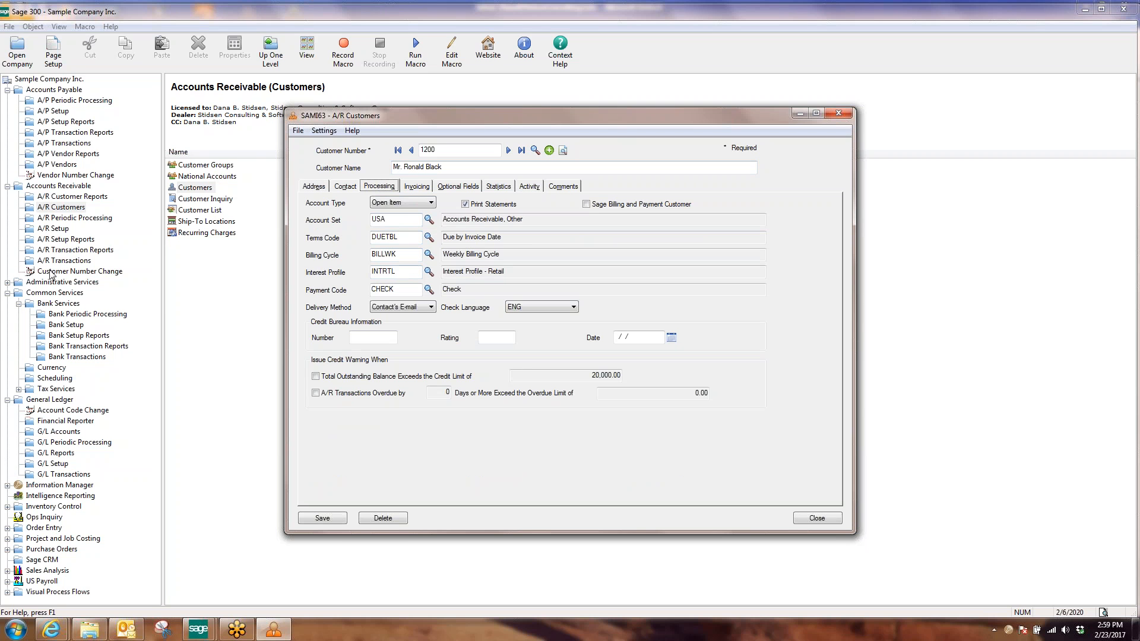
# - Look up the INTRTL interest profile in A/R Setup, review its interest terms, and close it
pyautogui.click(55, 230)
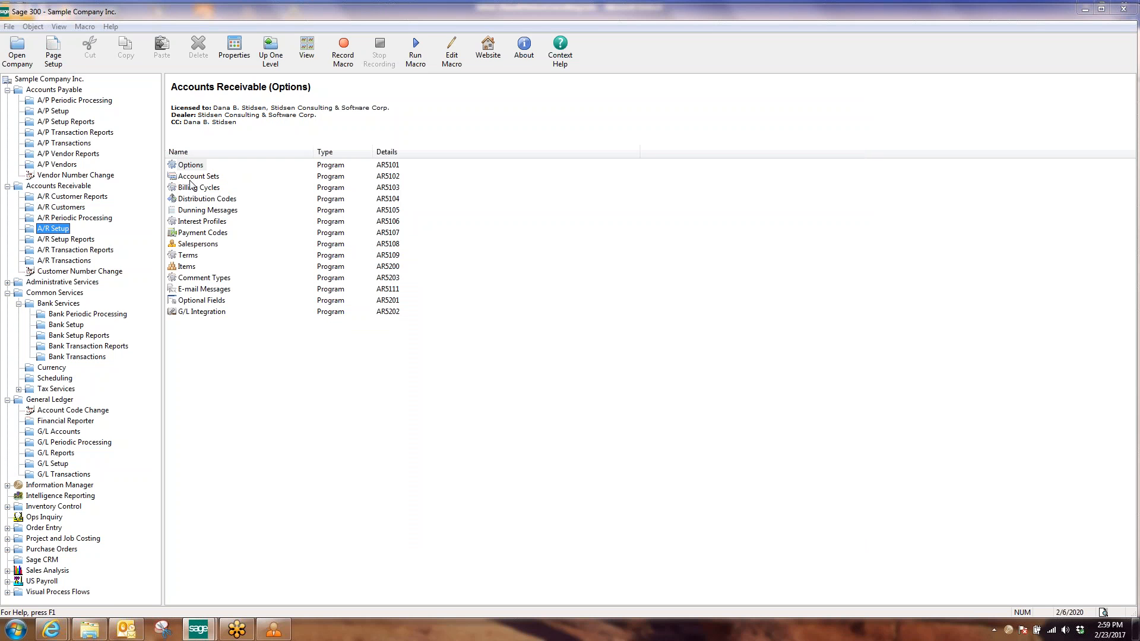
pyautogui.doubleClick(202, 222)
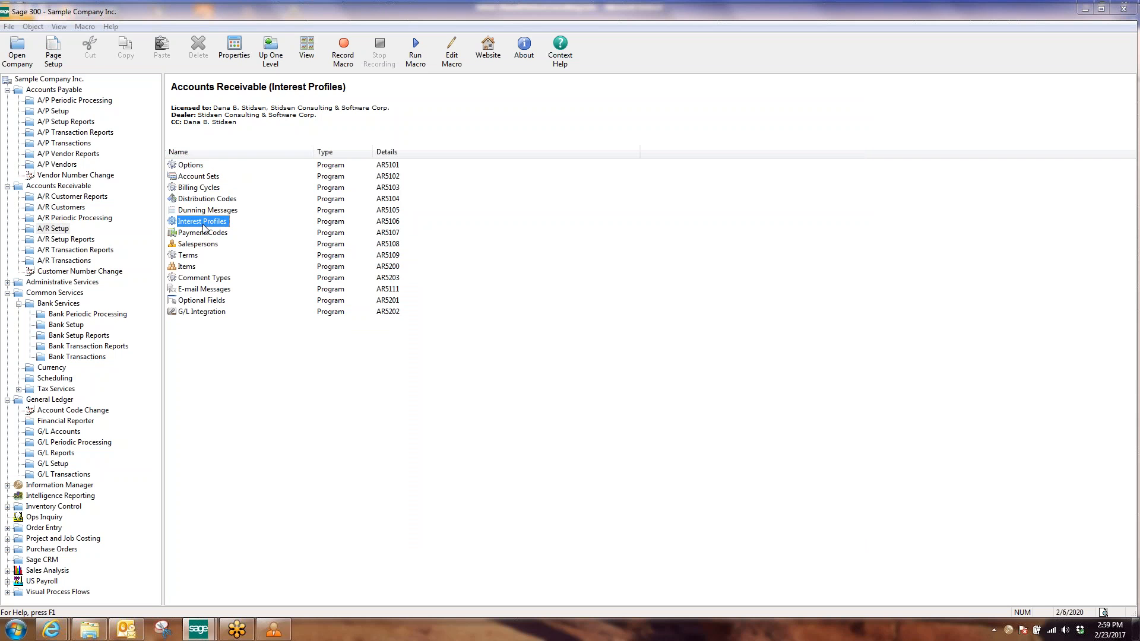
pyautogui.click(558, 228)
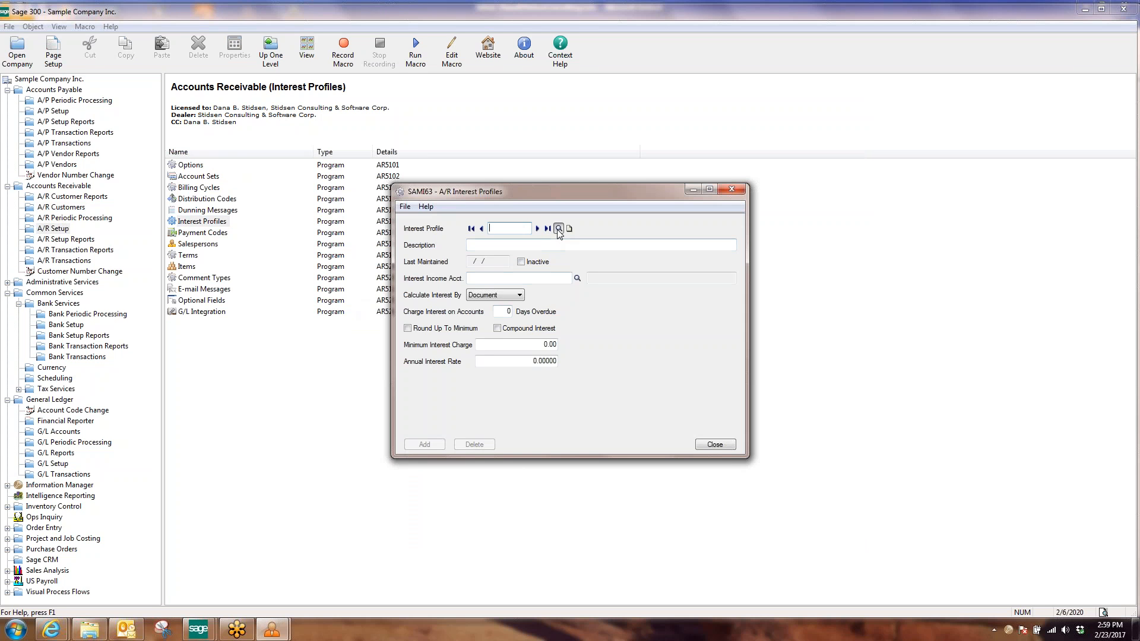
pyautogui.doubleClick(95, 166)
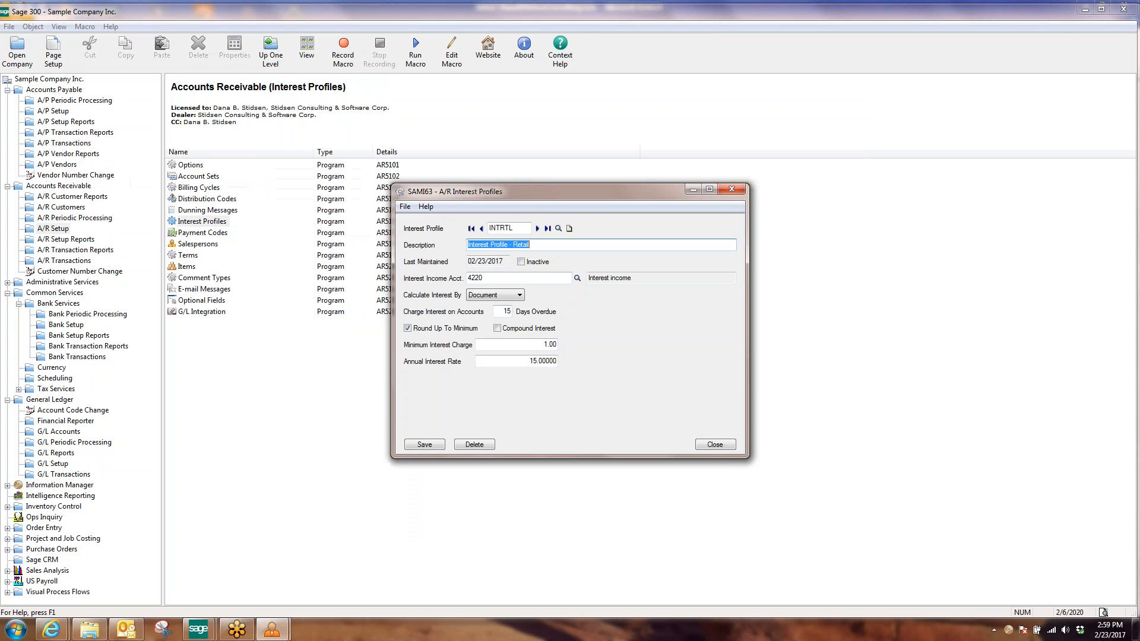
pyautogui.click(715, 445)
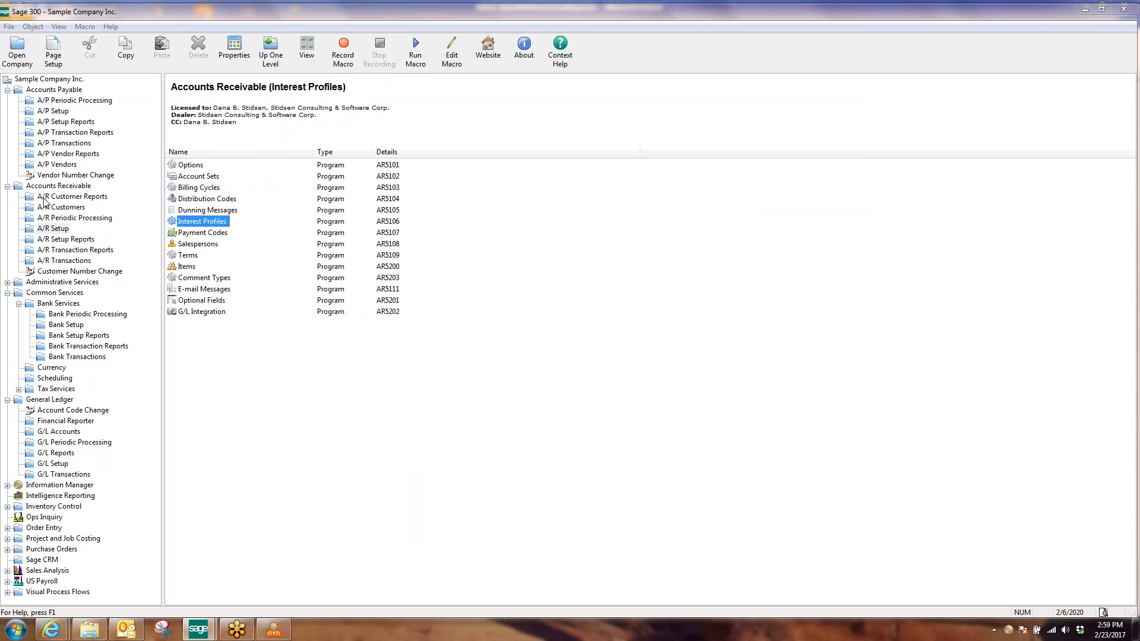
# - Close the open customer record and the second Sage 300 desktop with the 1/1/2020 session date
pyautogui.click(71, 261)
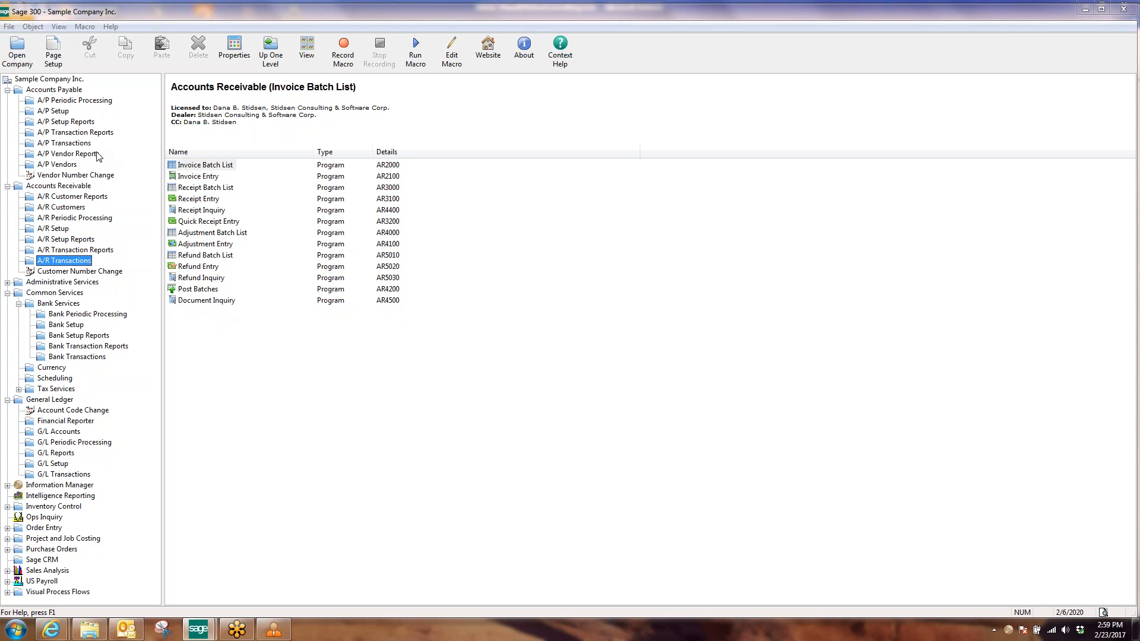
pyautogui.click(17, 52)
pyautogui.click(659, 344)
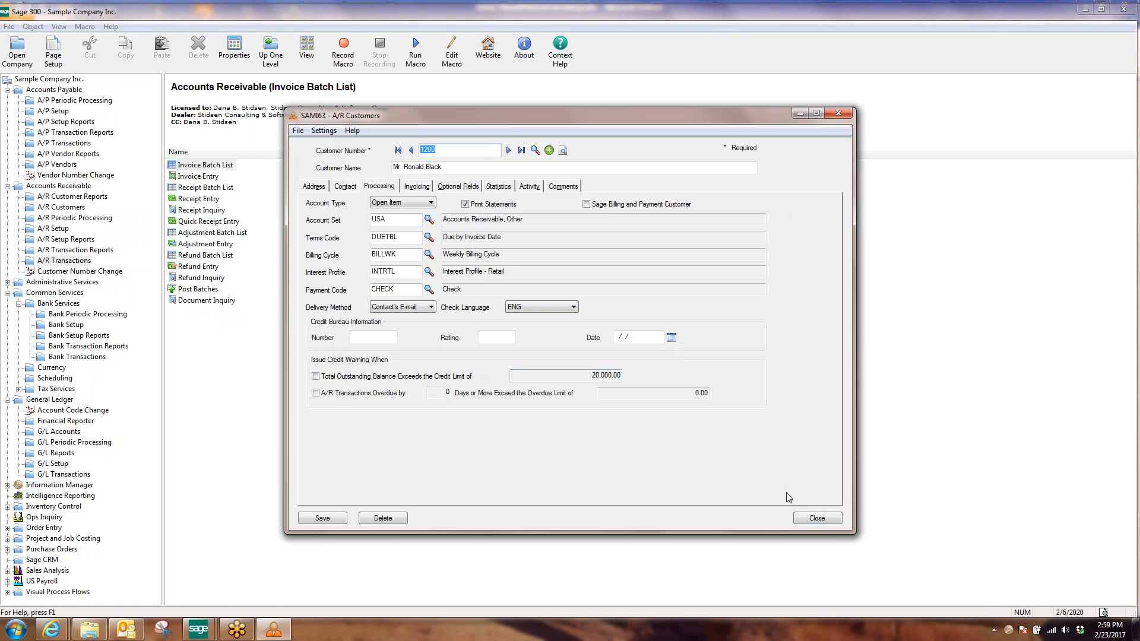
pyautogui.click(821, 517)
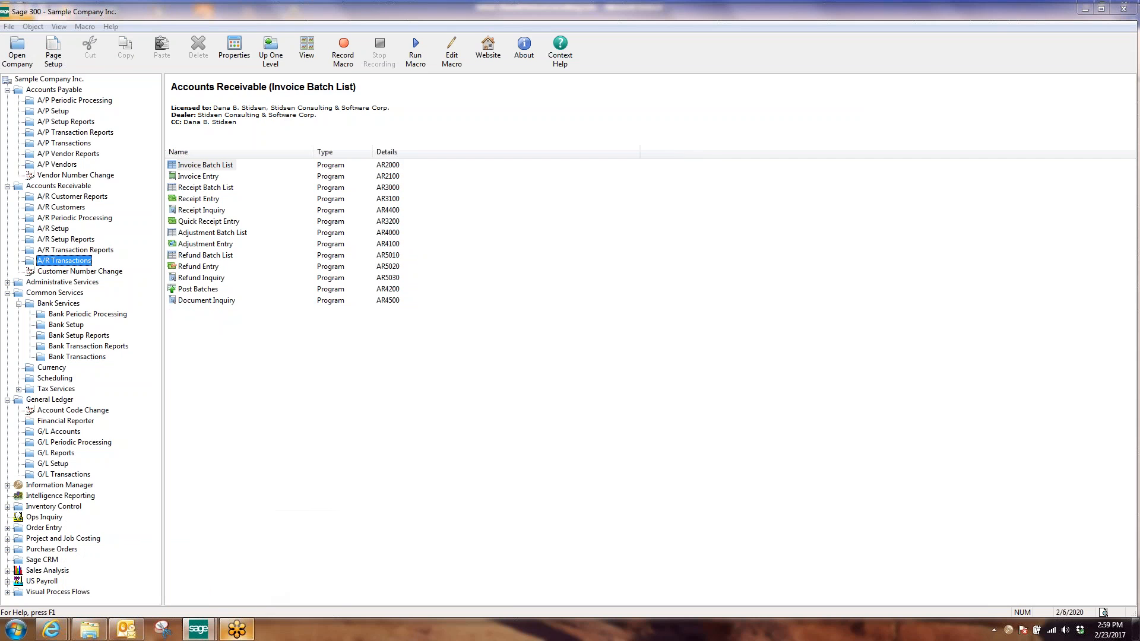
pyautogui.click(198, 628)
pyautogui.click(168, 586)
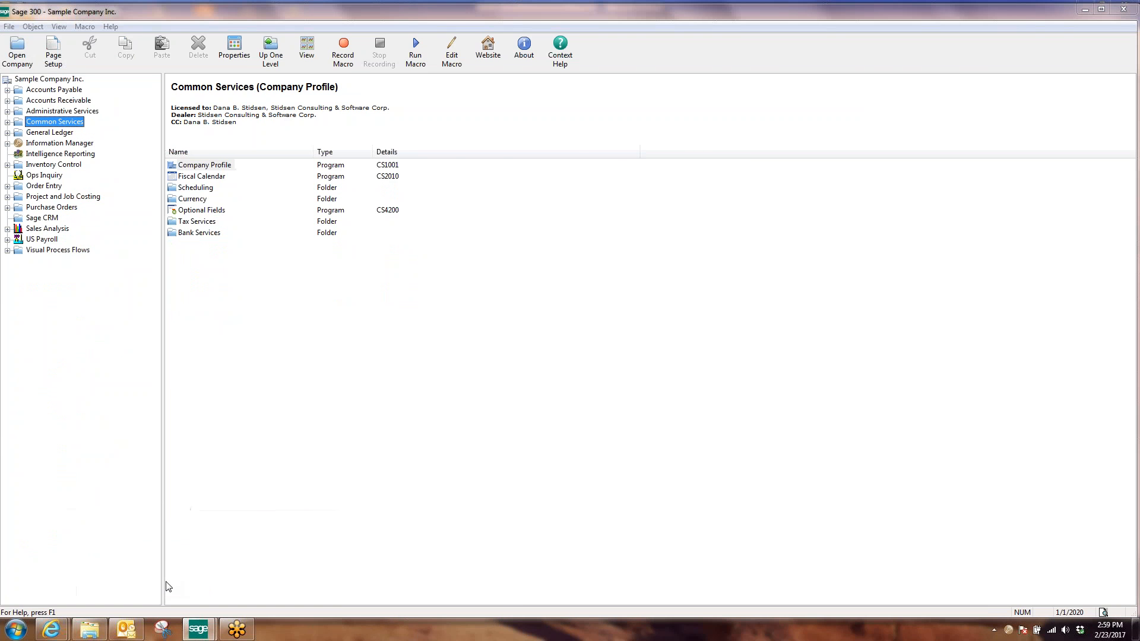
pyautogui.click(1131, 13)
pyautogui.click(565, 351)
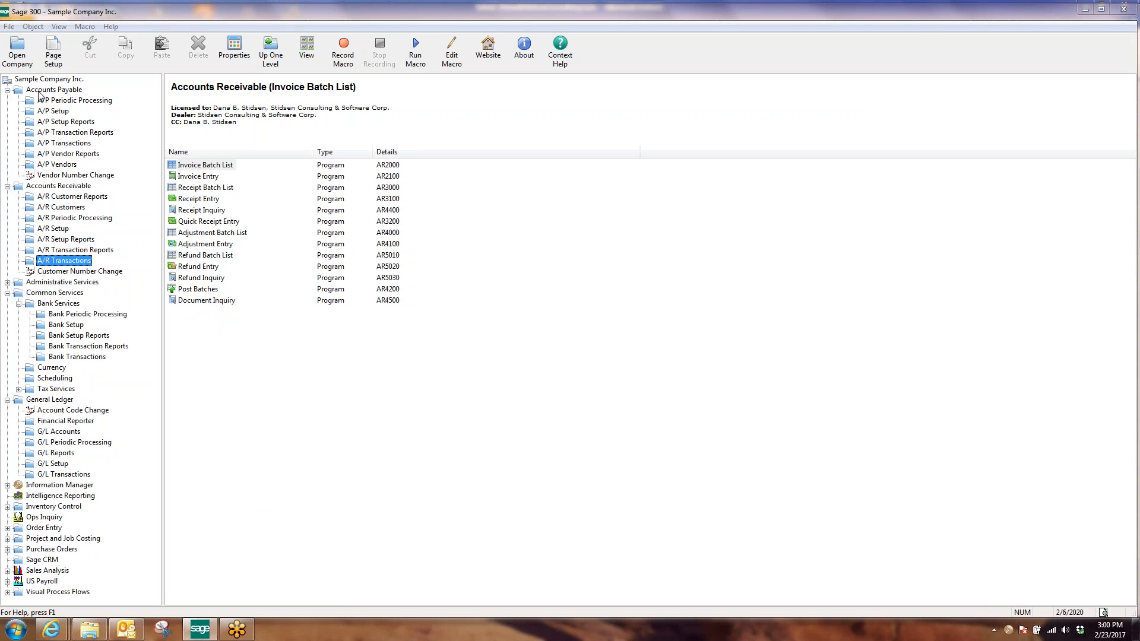
# - Reopen Sample Company Inc. with the session date set to 01/31/2020
pyautogui.click(17, 49)
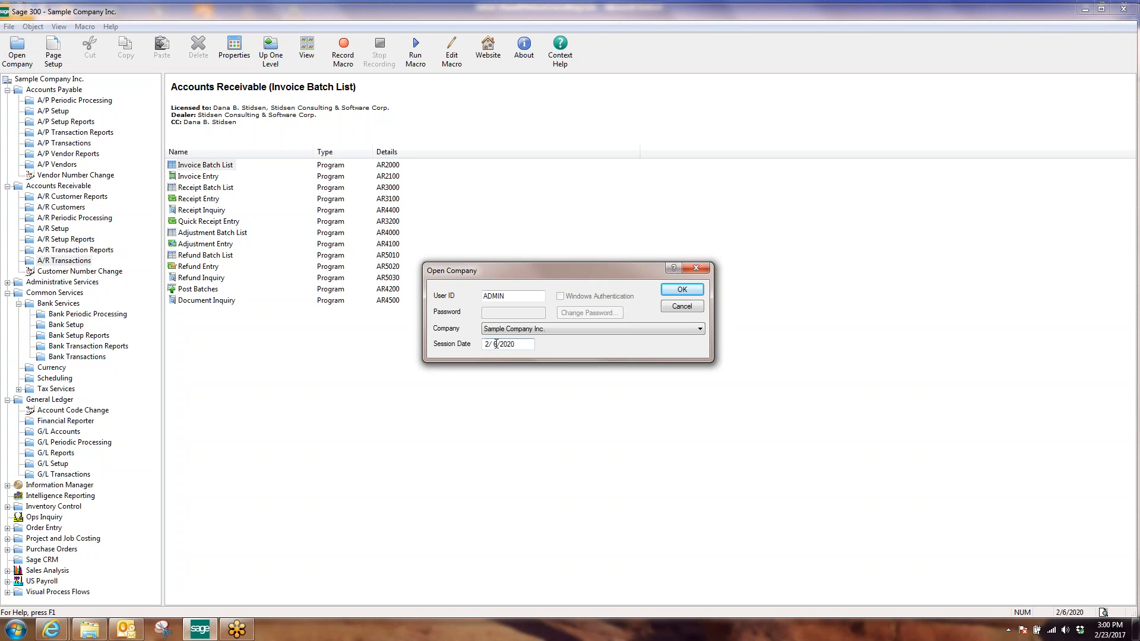
pyautogui.moveTo(498, 344); pyautogui.dragTo(428, 363)
pyautogui.write('01/31')
pyautogui.click(705, 288)
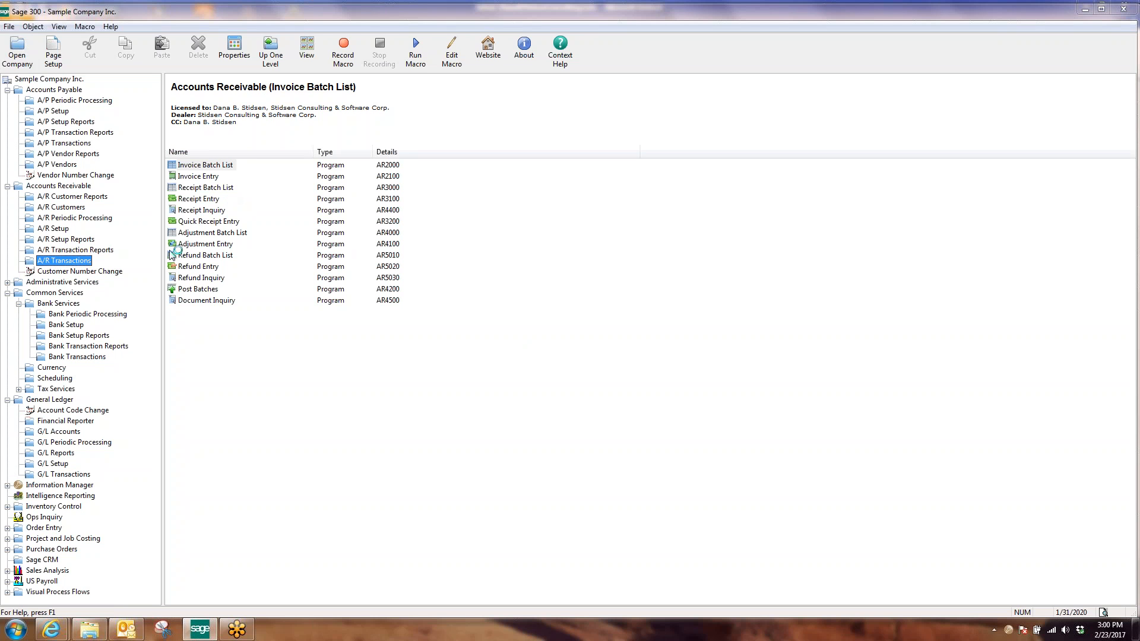
# - Set up an A/R interest batch selected by Customer Number, limiting the range to the reviewed retail customer
pyautogui.click(75, 211)
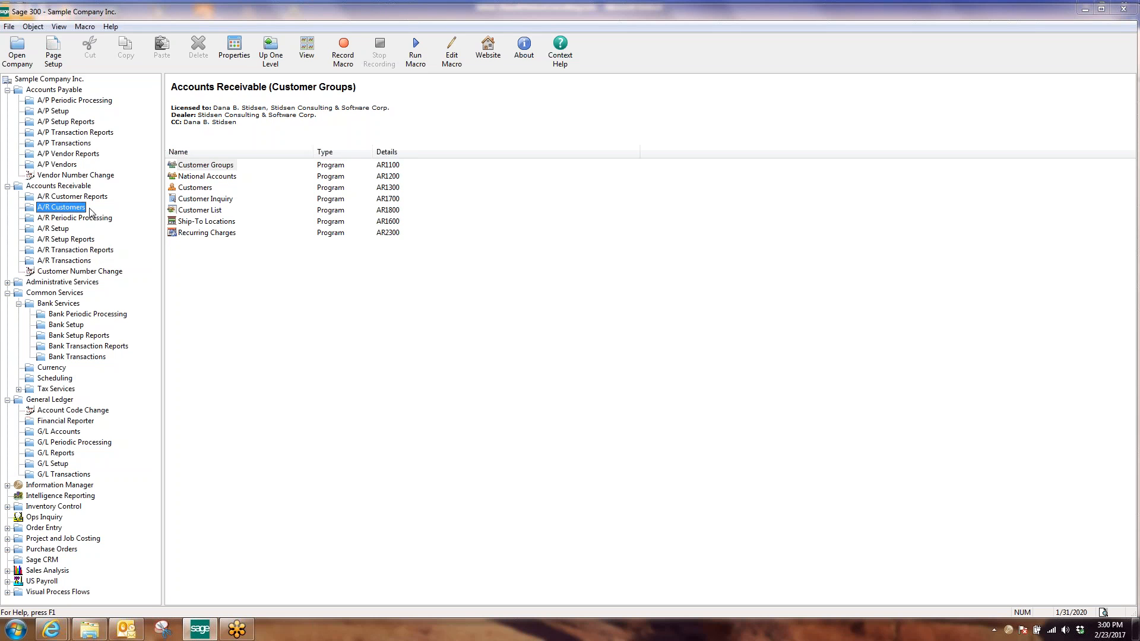
pyautogui.click(92, 219)
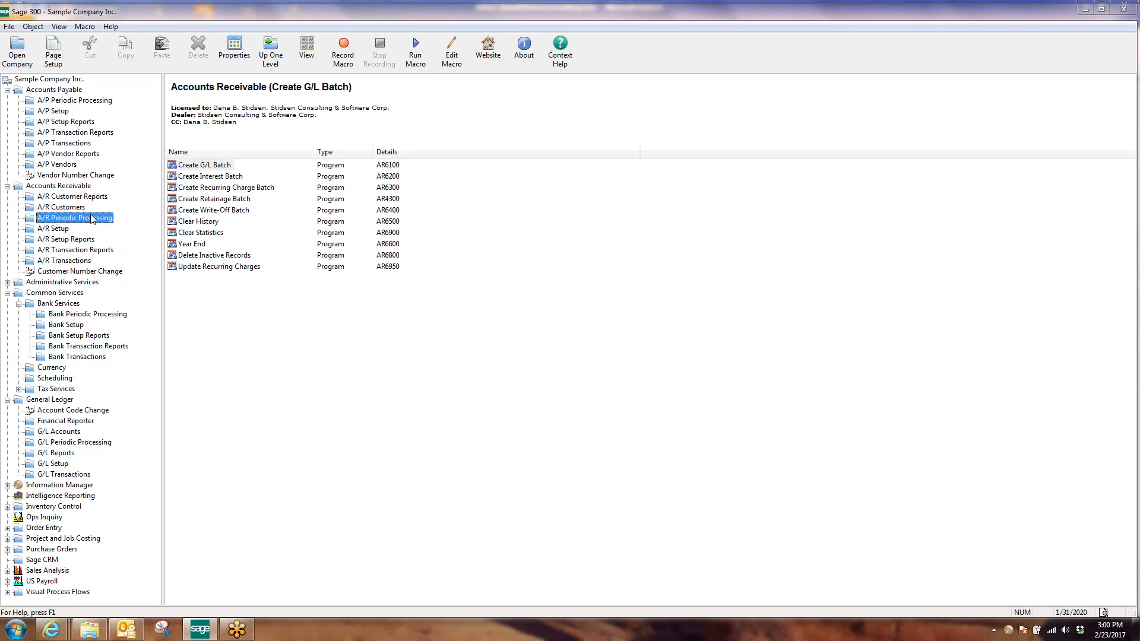
pyautogui.doubleClick(223, 178)
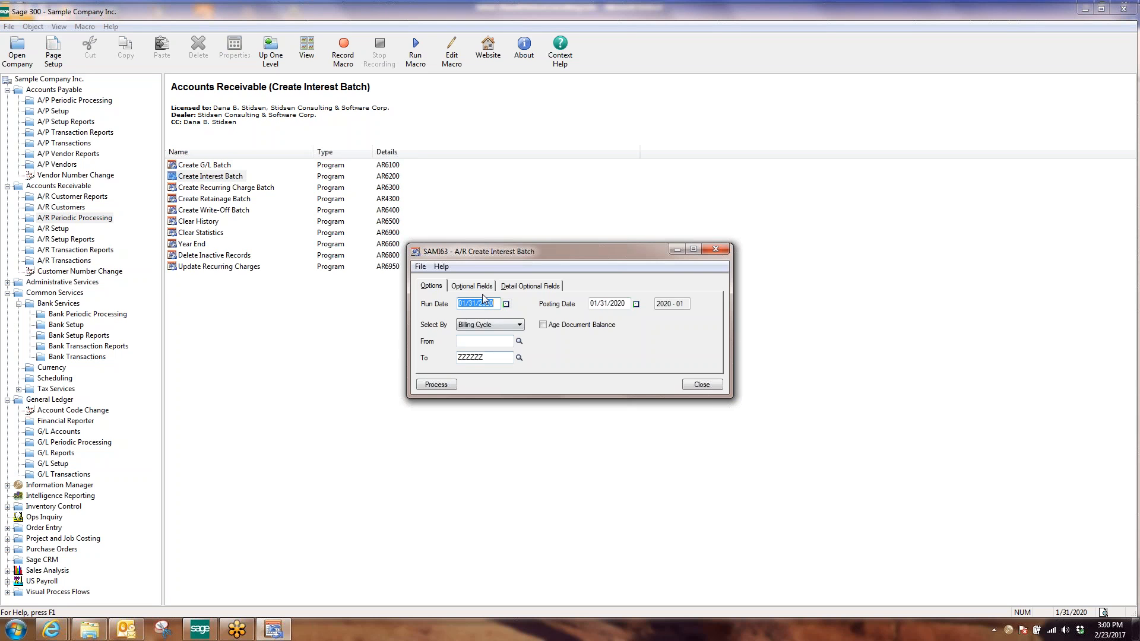
pyautogui.doubleClick(520, 326)
pyautogui.click(514, 327)
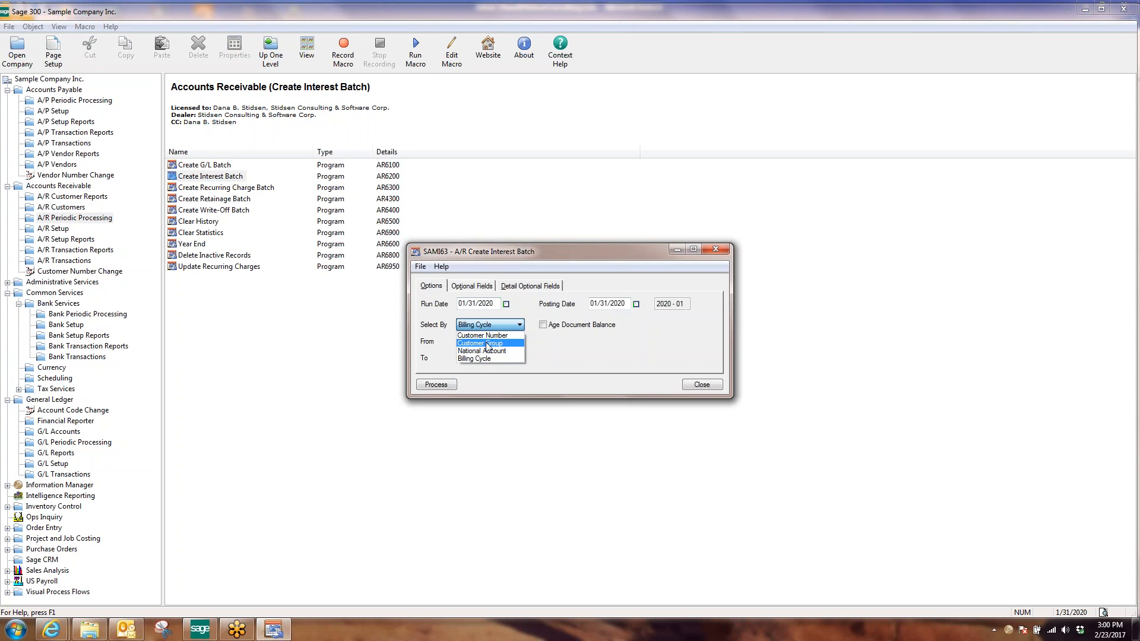
pyautogui.click(486, 341)
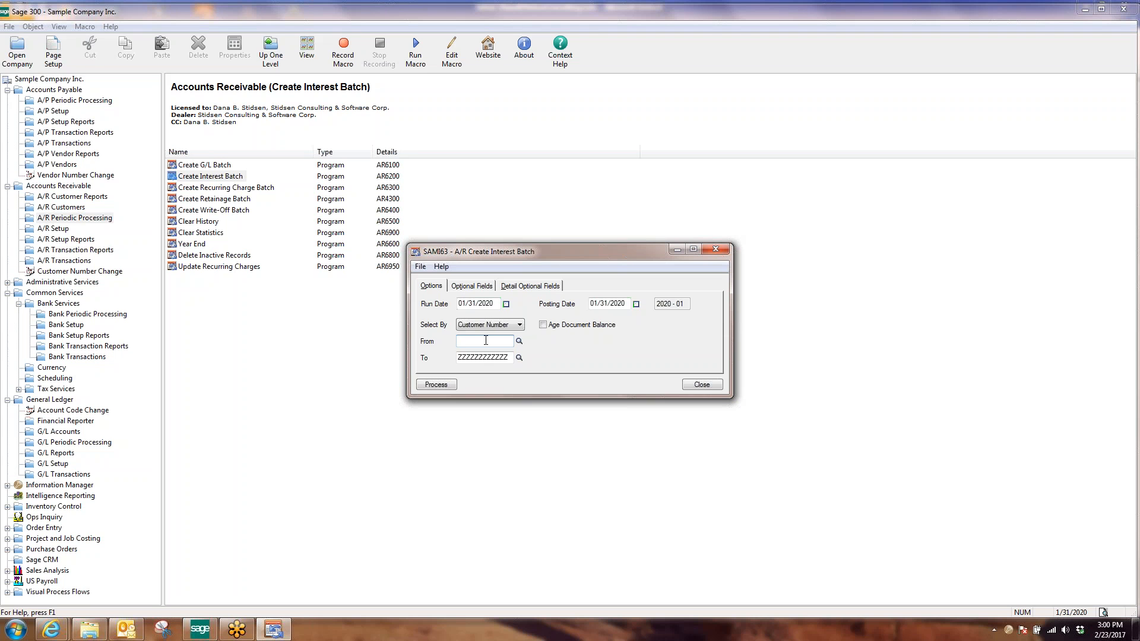
pyautogui.write('1200')
pyautogui.press('Tab')
pyautogui.write('12')
# - Check the interest batch's optional fields, process the batch with the 01/31/2020 run date, and close Create Interest Batch
pyautogui.click(487, 288)
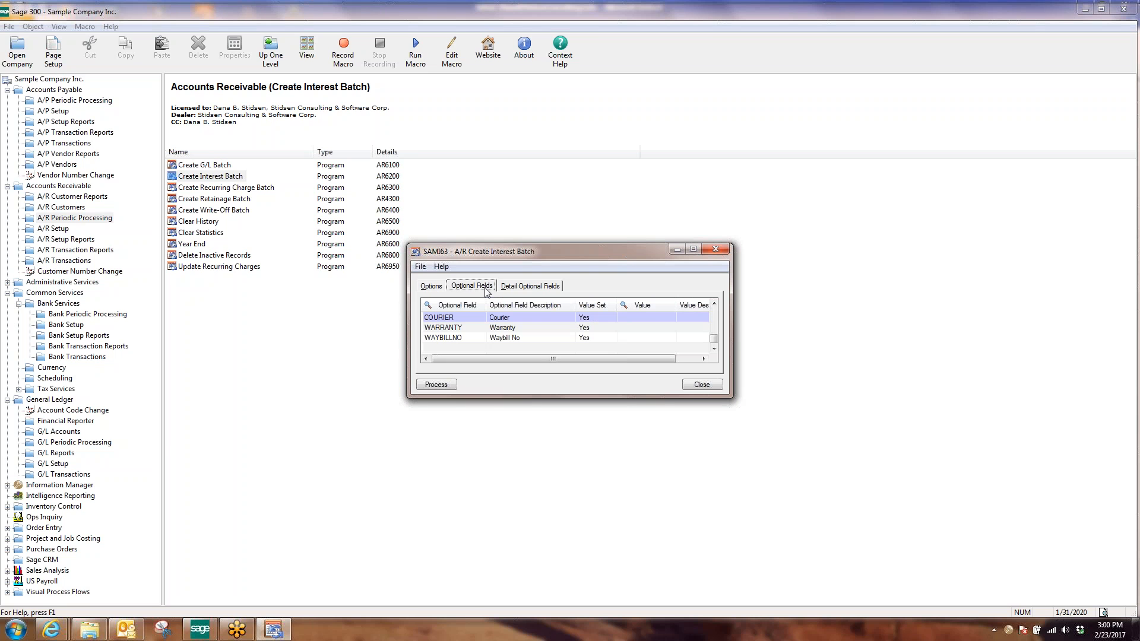
pyautogui.click(526, 286)
pyautogui.click(429, 288)
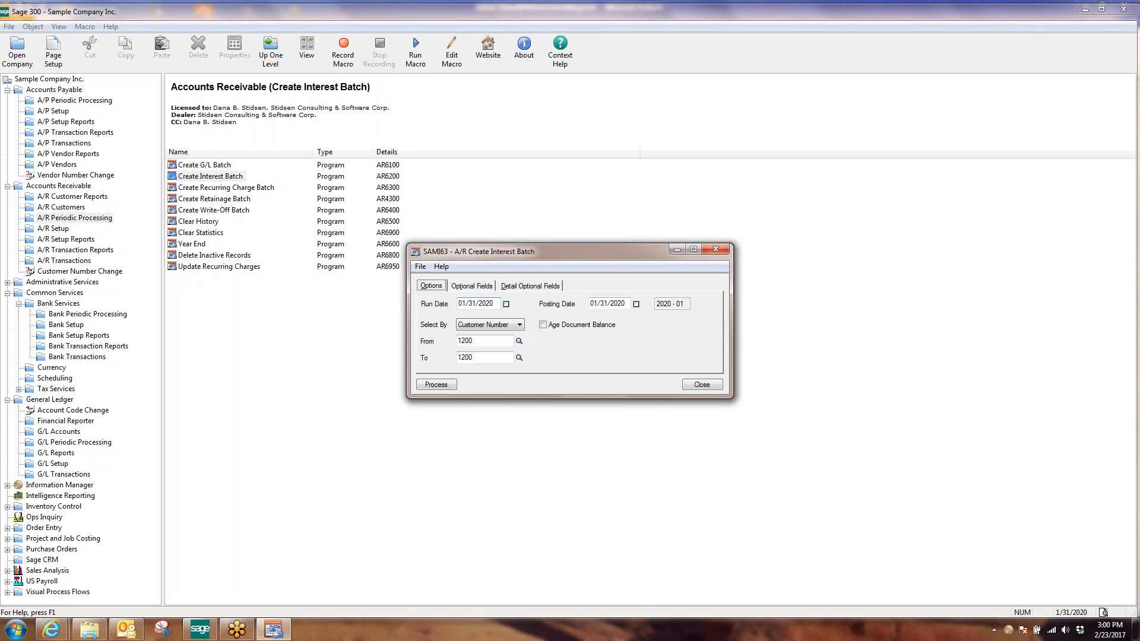
pyautogui.click(437, 385)
pyautogui.click(651, 380)
pyautogui.click(701, 384)
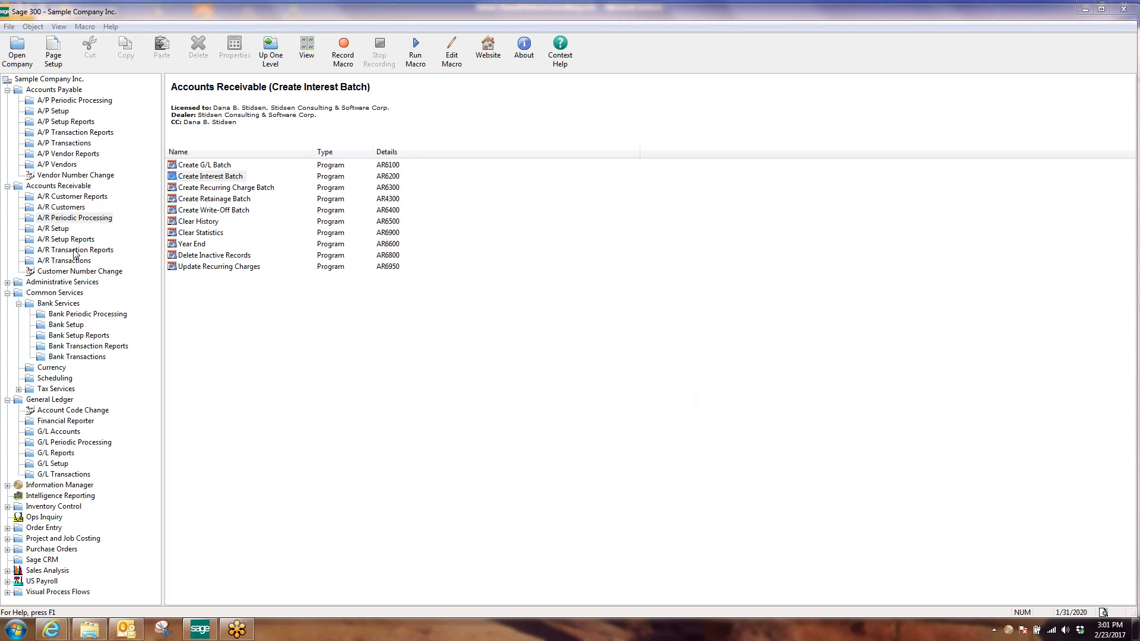
# - Reopen the same retail customer's record by customer number and examine its processing settings, including the interest profile
pyautogui.click(184, 175)
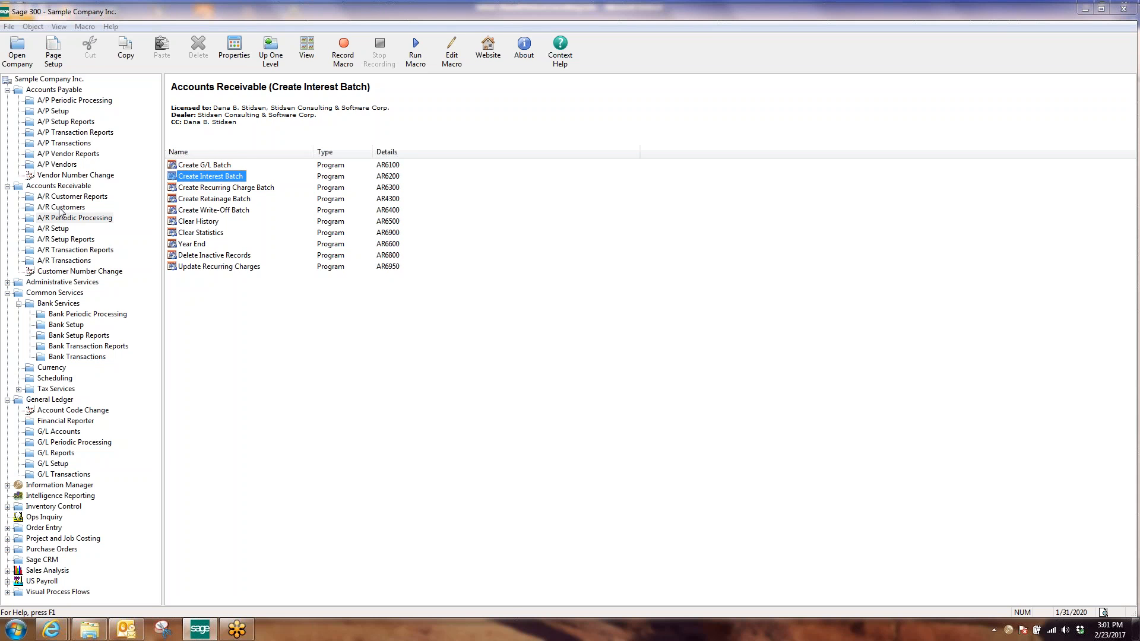
pyautogui.click(62, 207)
pyautogui.doubleClick(194, 188)
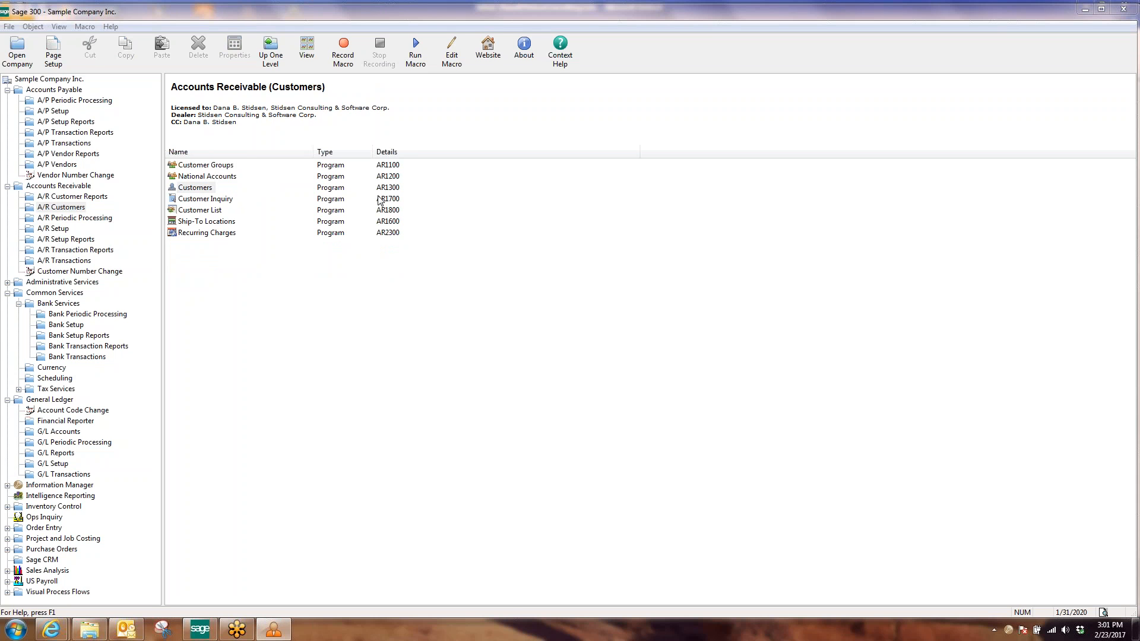
pyautogui.write('1200')
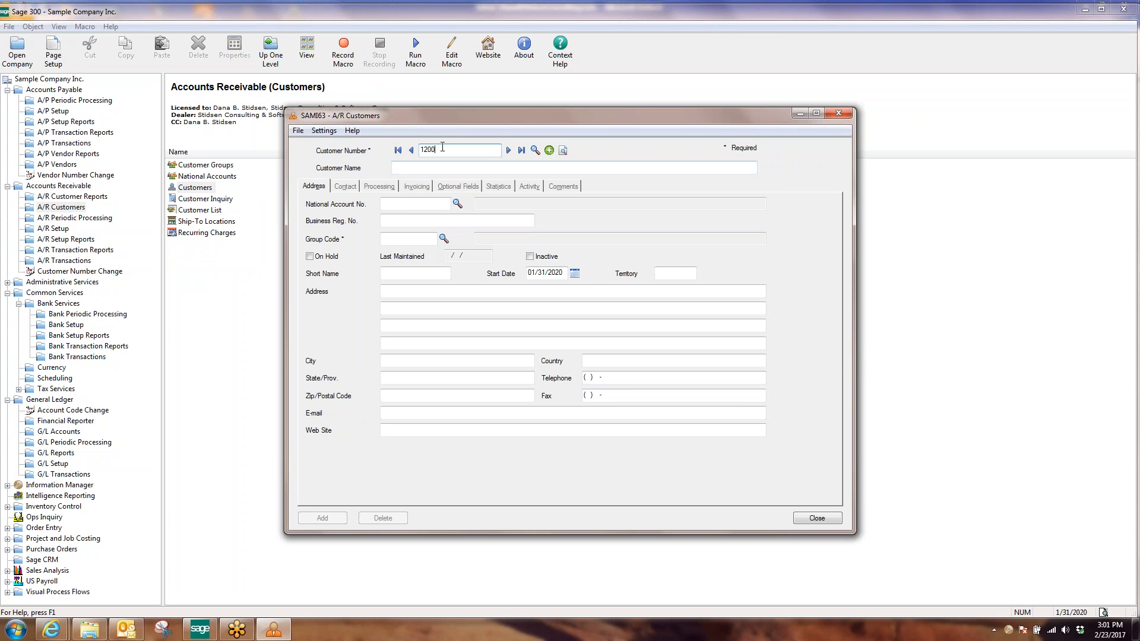
pyautogui.press('Tab')
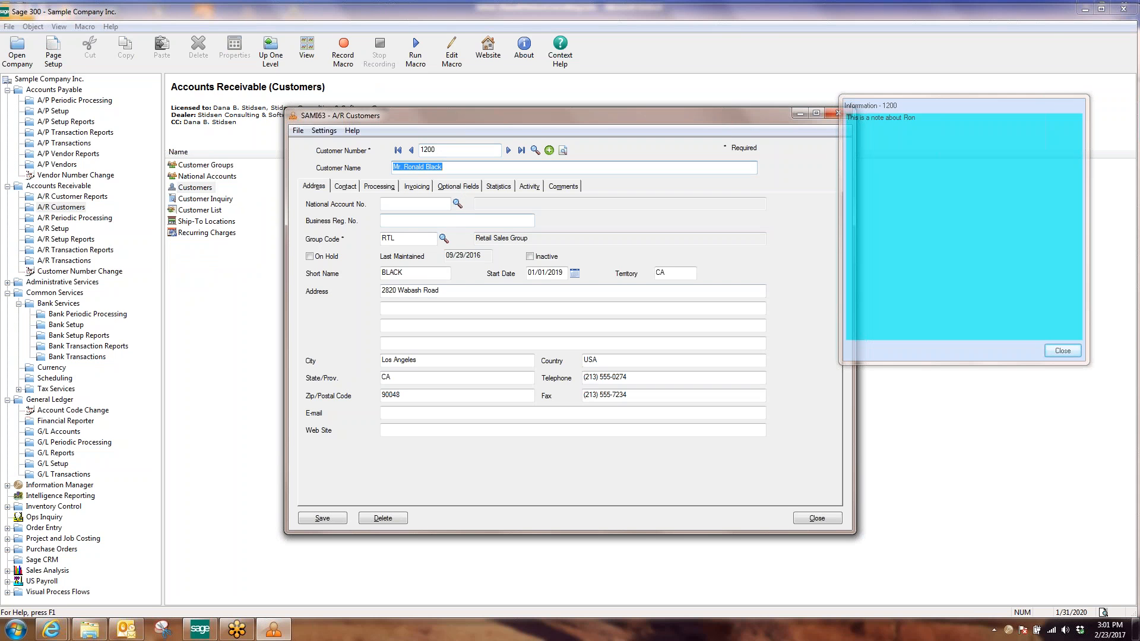
pyautogui.click(354, 188)
pyautogui.click(377, 188)
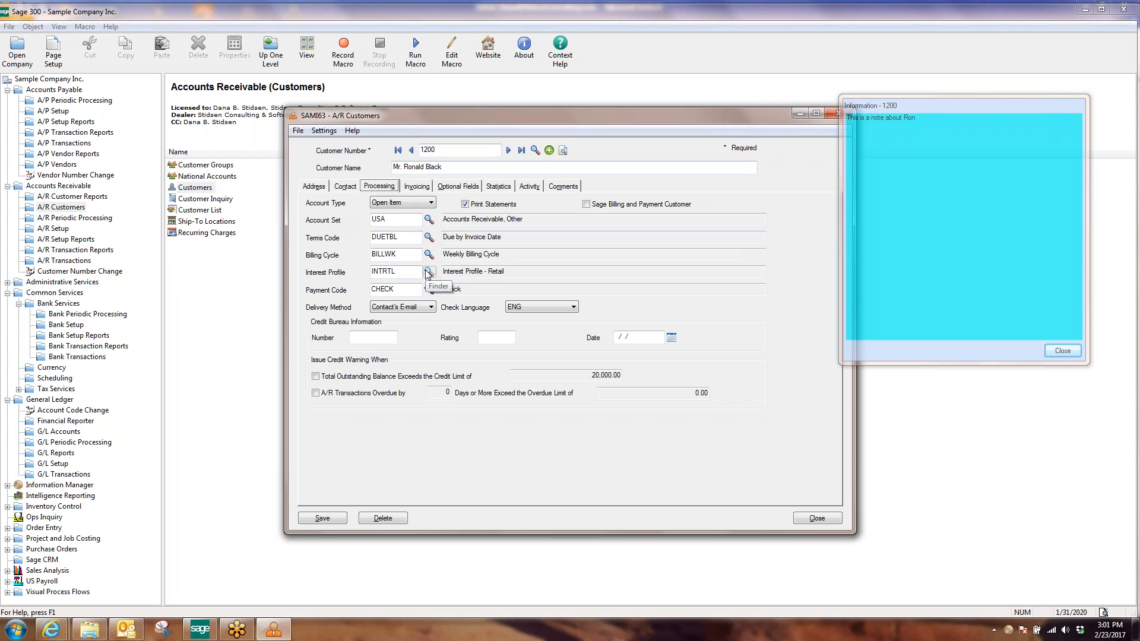
# - Review the retail customer's invoicing settings, then close the customer record and its information note
pyautogui.click(417, 187)
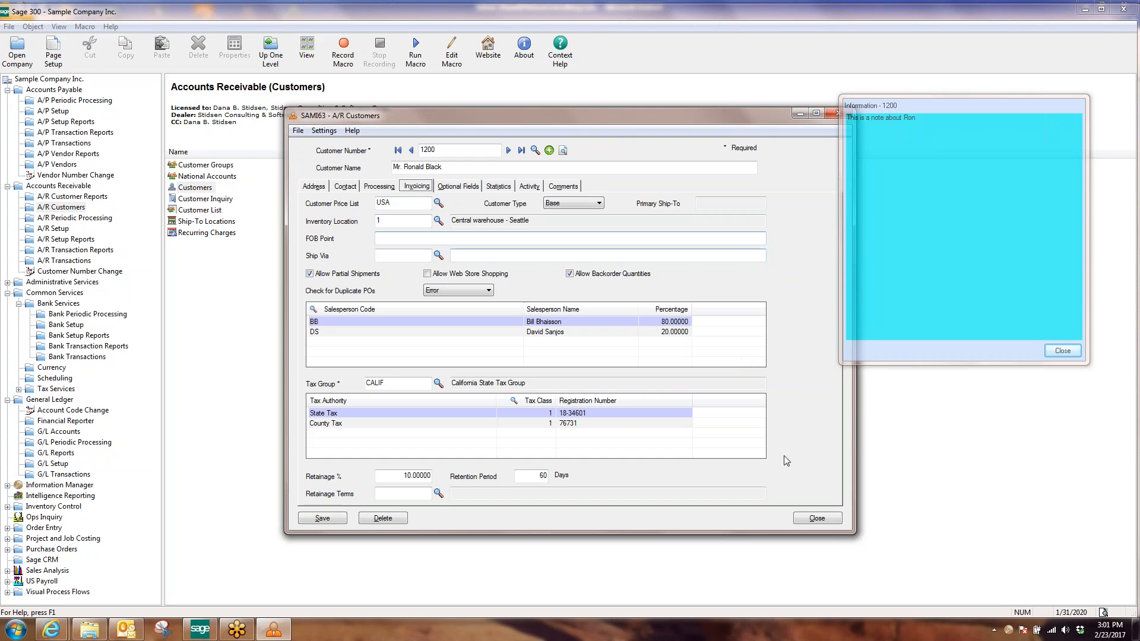
pyautogui.click(817, 519)
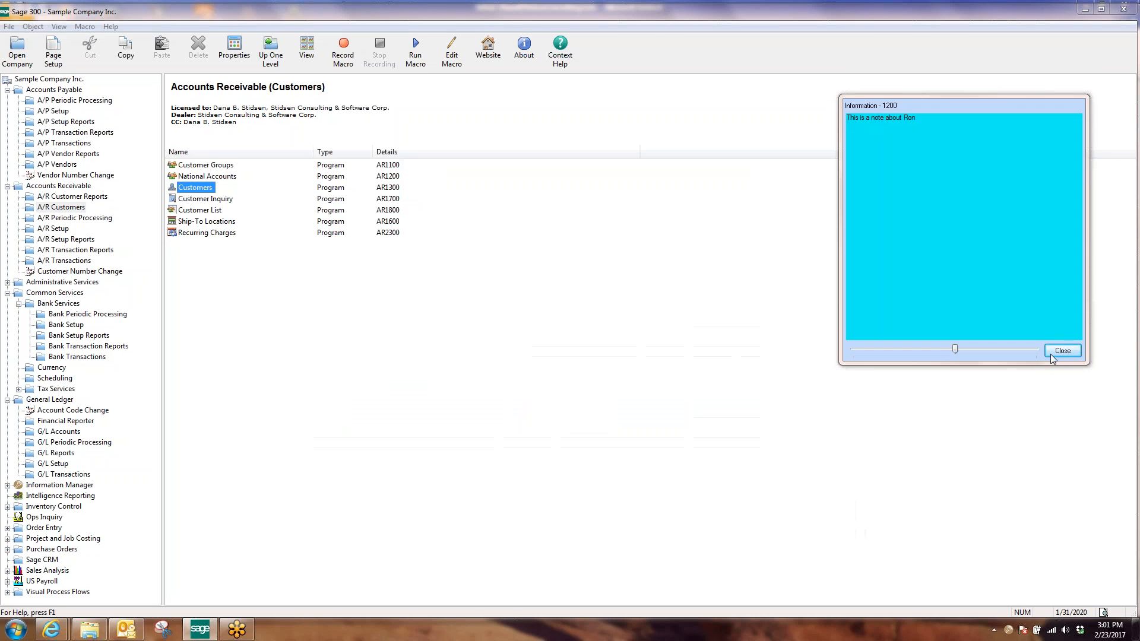
pyautogui.click(1061, 351)
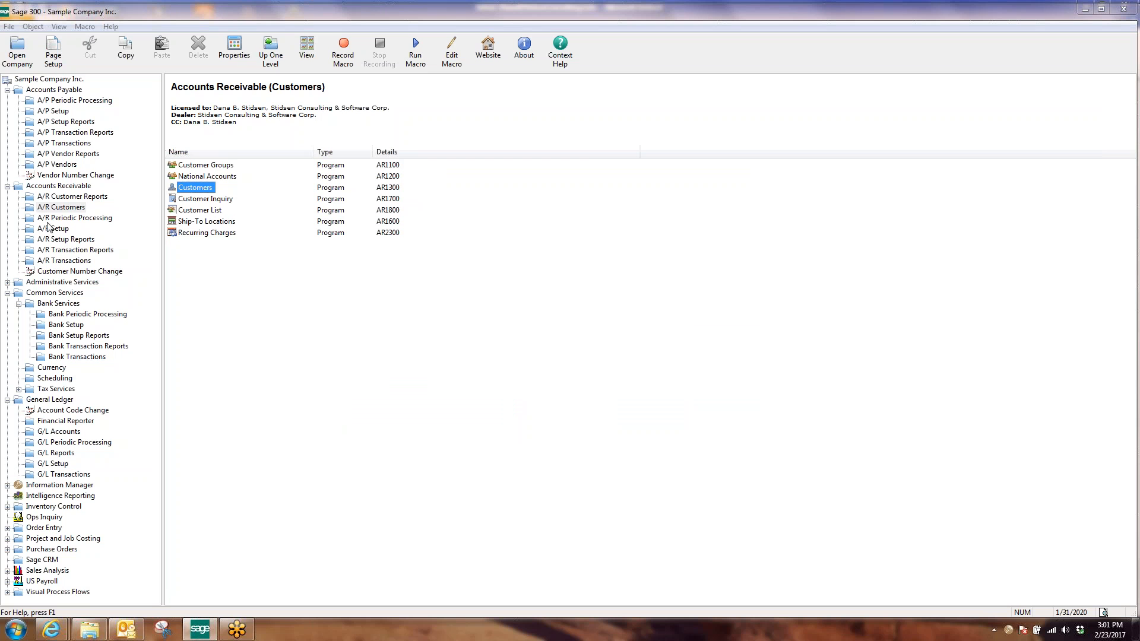
# - Run the A/R Aged Trial Balance by Due Date as of 01/31/2020, selected by Customer Number and limited to the retail customer
pyautogui.click(62, 197)
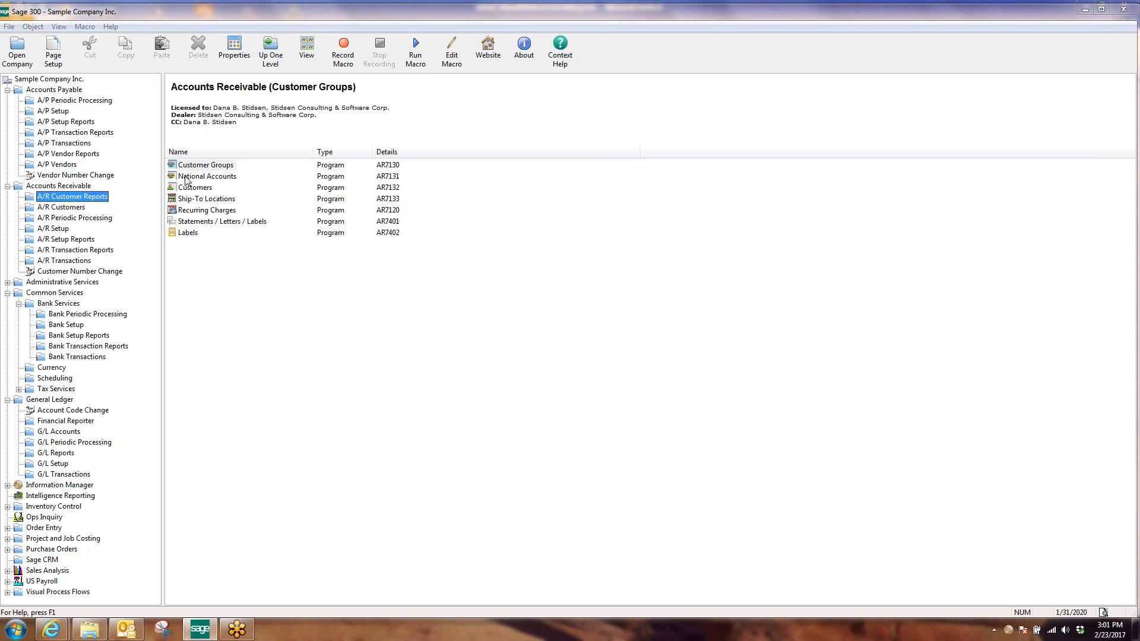
pyautogui.click(66, 250)
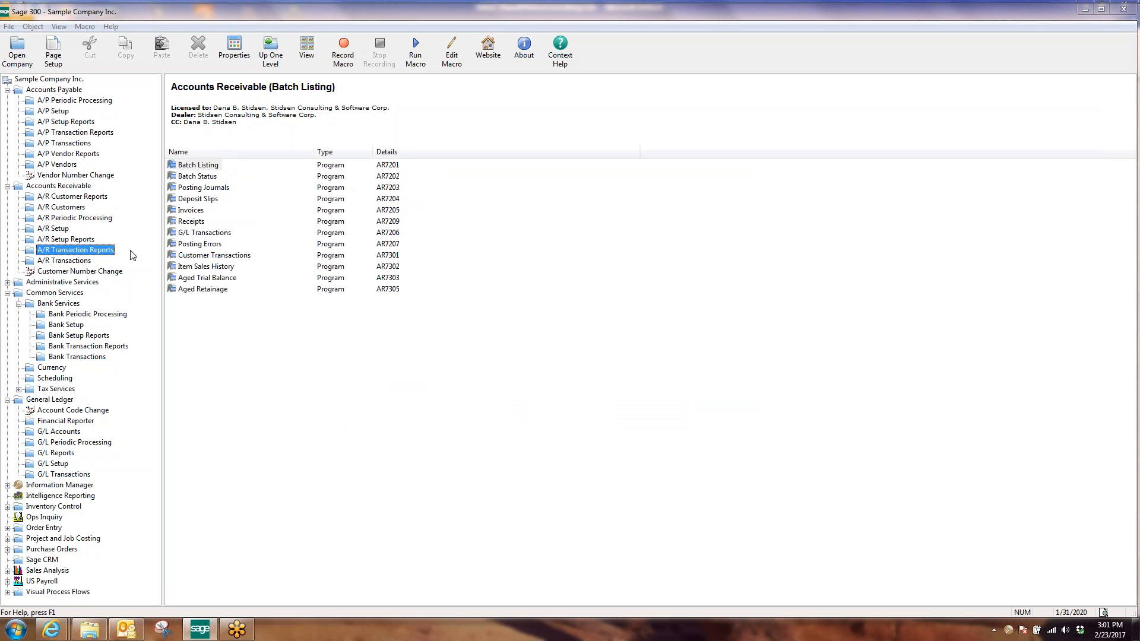
pyautogui.doubleClick(221, 279)
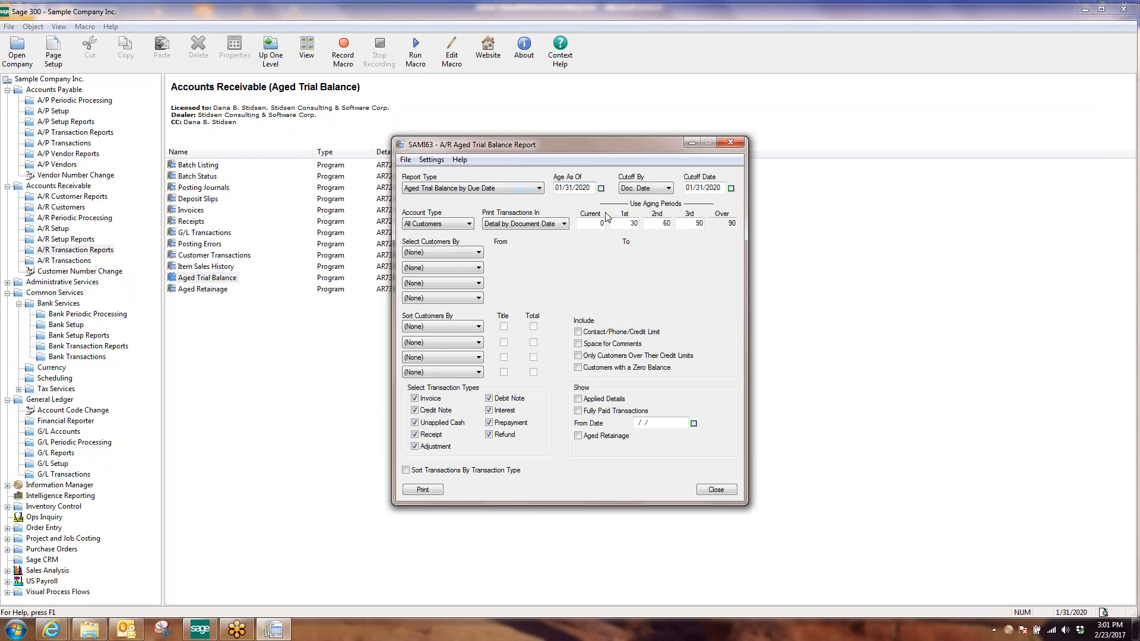
pyautogui.click(472, 253)
pyautogui.click(439, 268)
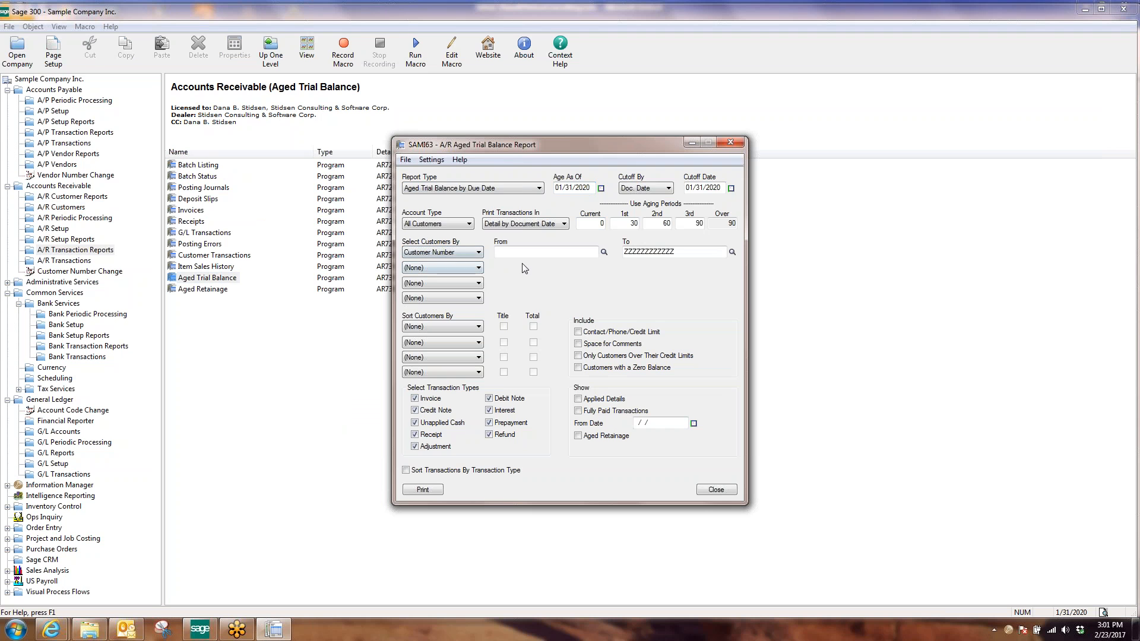
pyautogui.click(539, 252)
pyautogui.doubleClick(649, 253)
pyautogui.write('1200')
pyautogui.press('Return')
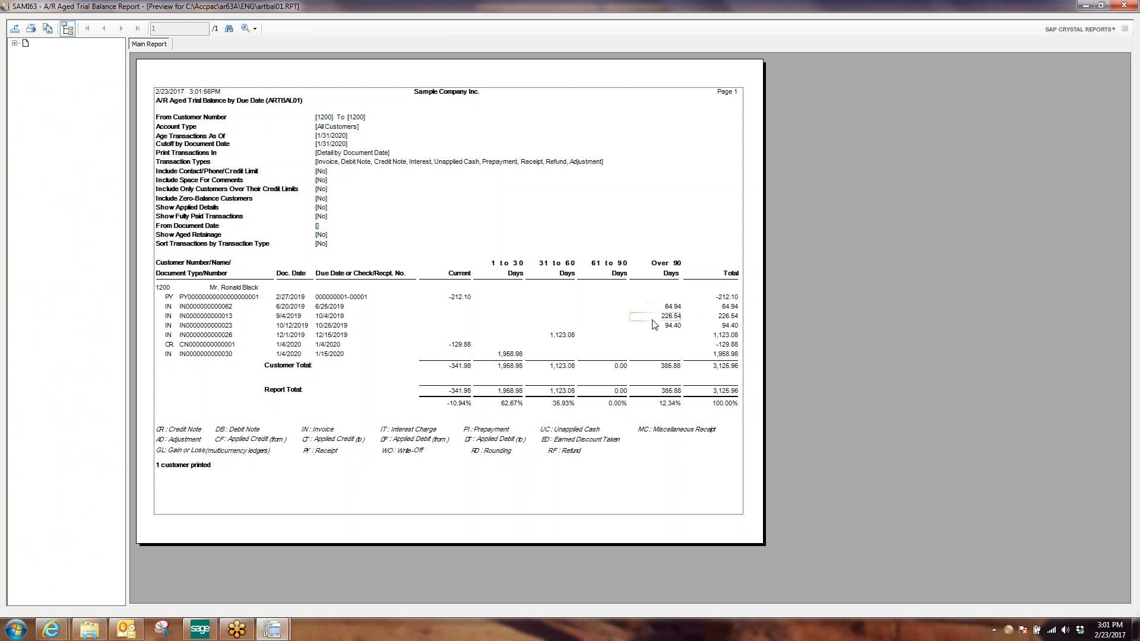
# - Examine the customer's overdue invoices in the aged trial balance preview, then close the preview and report window
pyautogui.click(331, 307)
pyautogui.click(672, 329)
pyautogui.click(1124, 6)
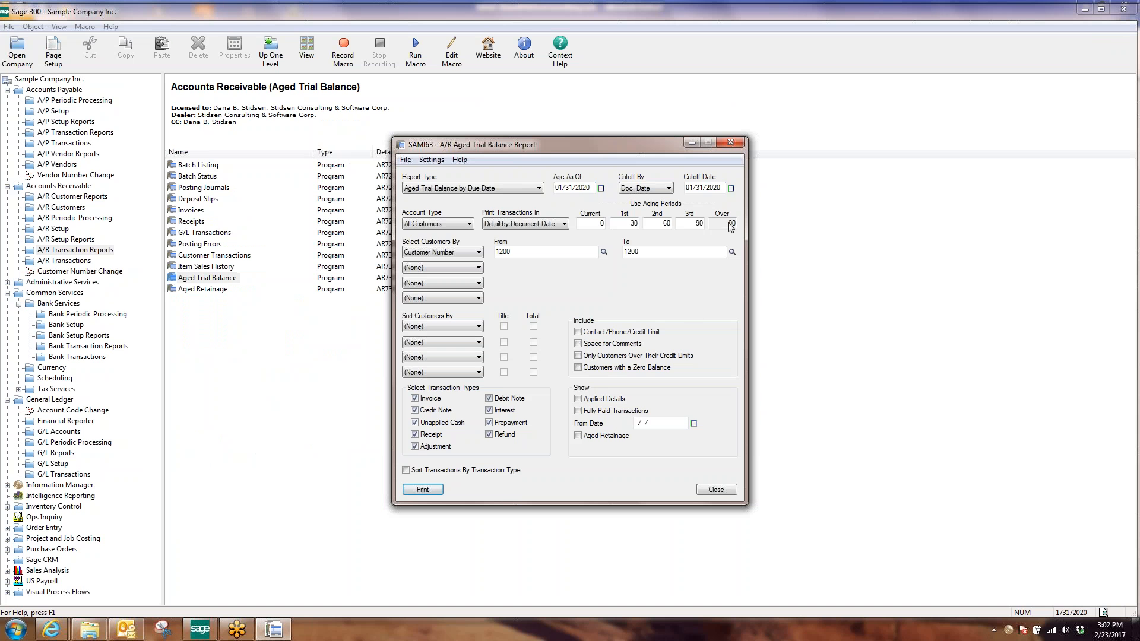
pyautogui.click(716, 489)
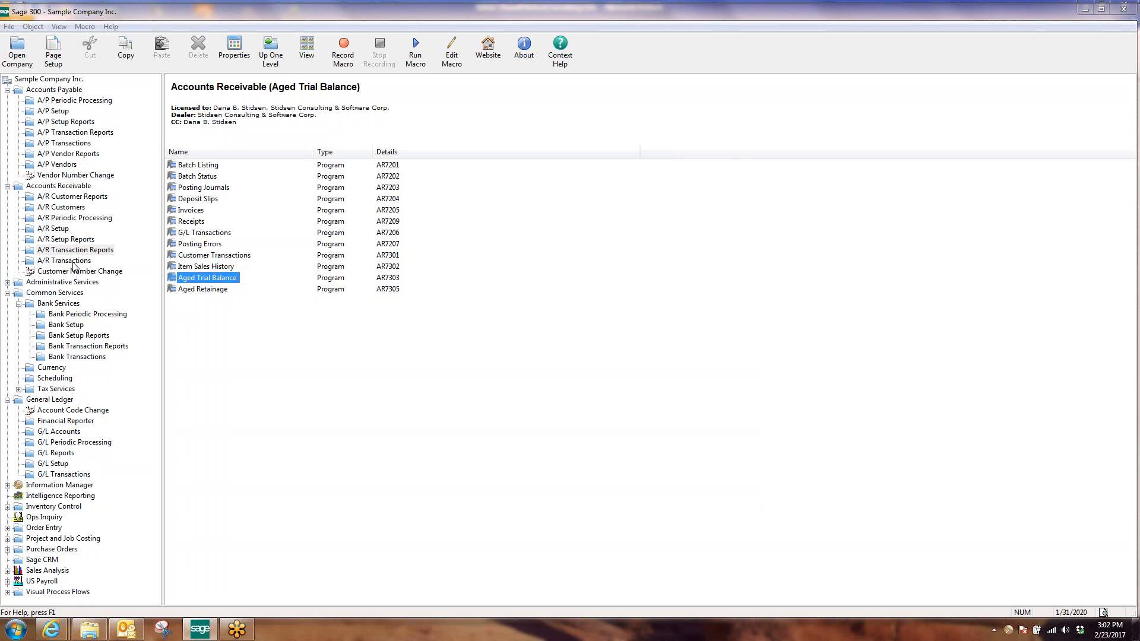
# - Set up an A/R interest batch by Customer Number for the retail customer only, with Age Document Balance enabled
pyautogui.click(70, 218)
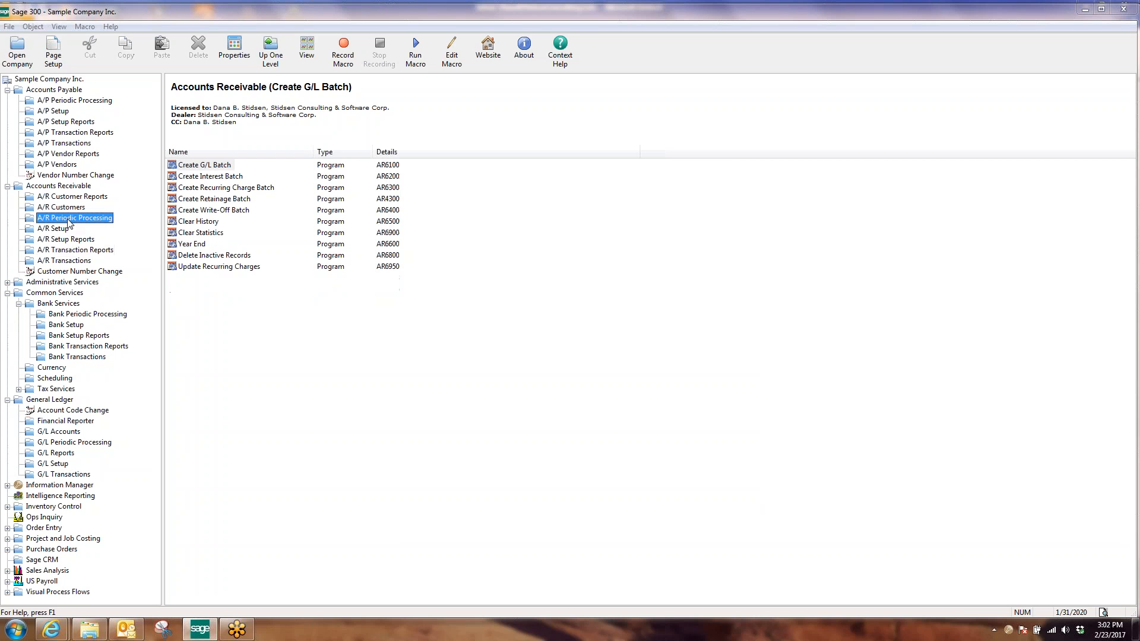
pyautogui.doubleClick(226, 180)
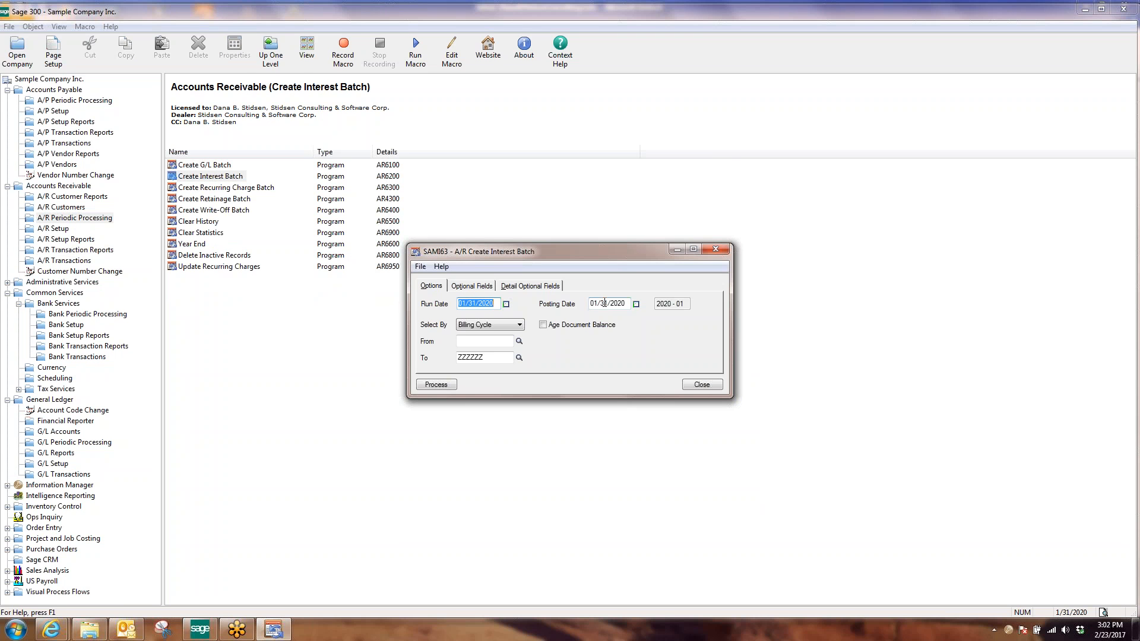
pyautogui.click(512, 327)
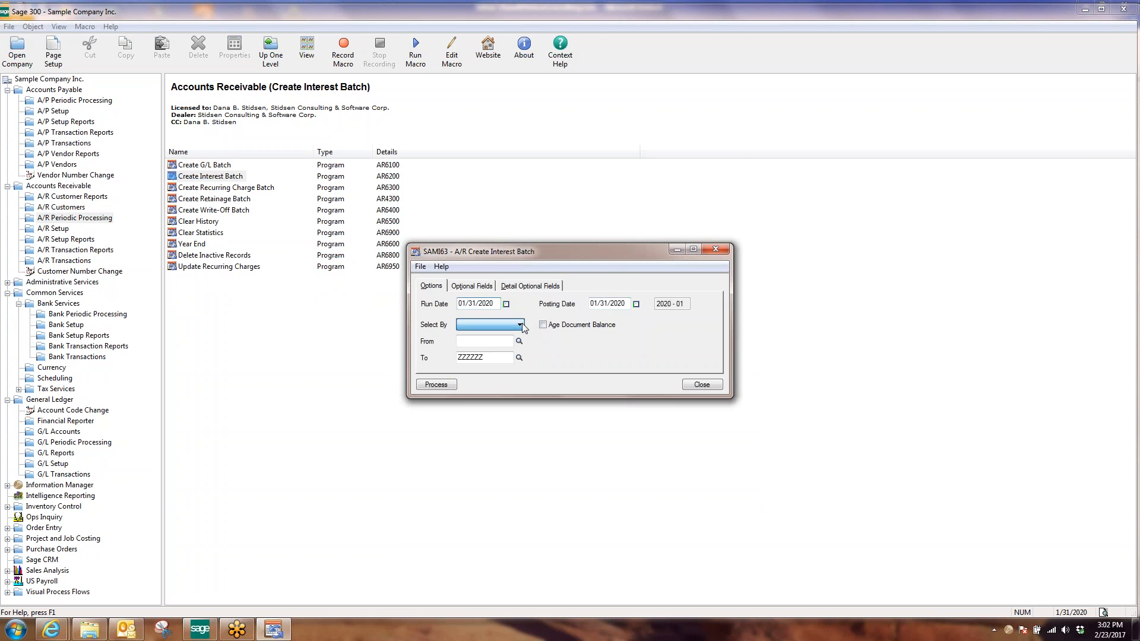
pyautogui.click(511, 328)
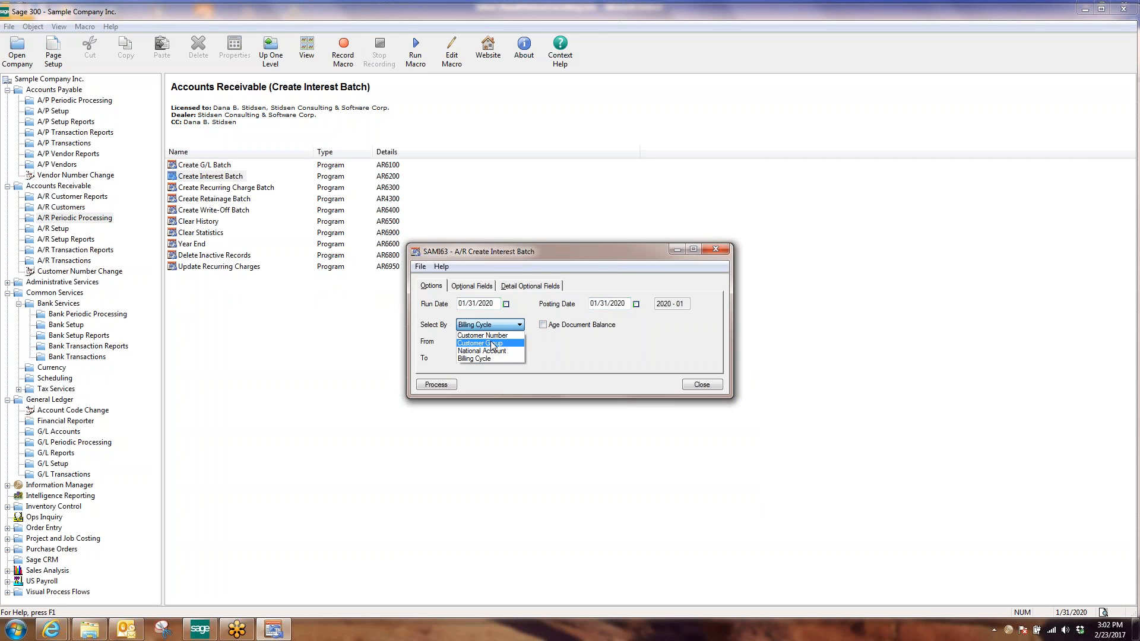
pyautogui.click(484, 336)
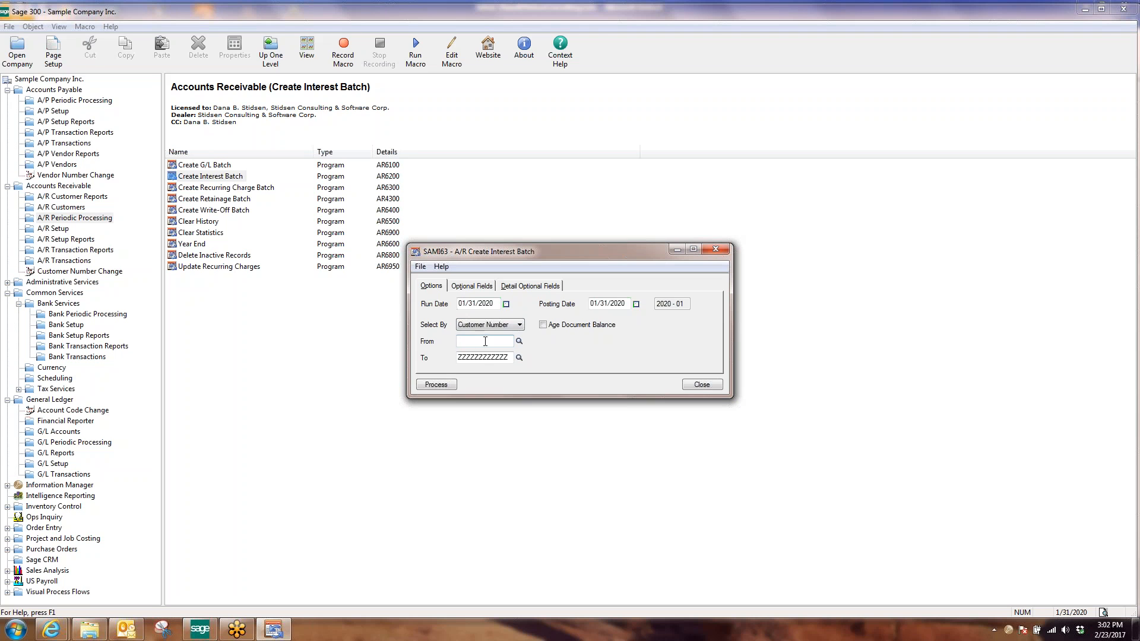
pyautogui.click(543, 326)
pyautogui.press('Tab')
pyautogui.write('1')
# - Process the interest batch with the 01/31/2020 run date and close Create Interest Batch
pyautogui.click(451, 385)
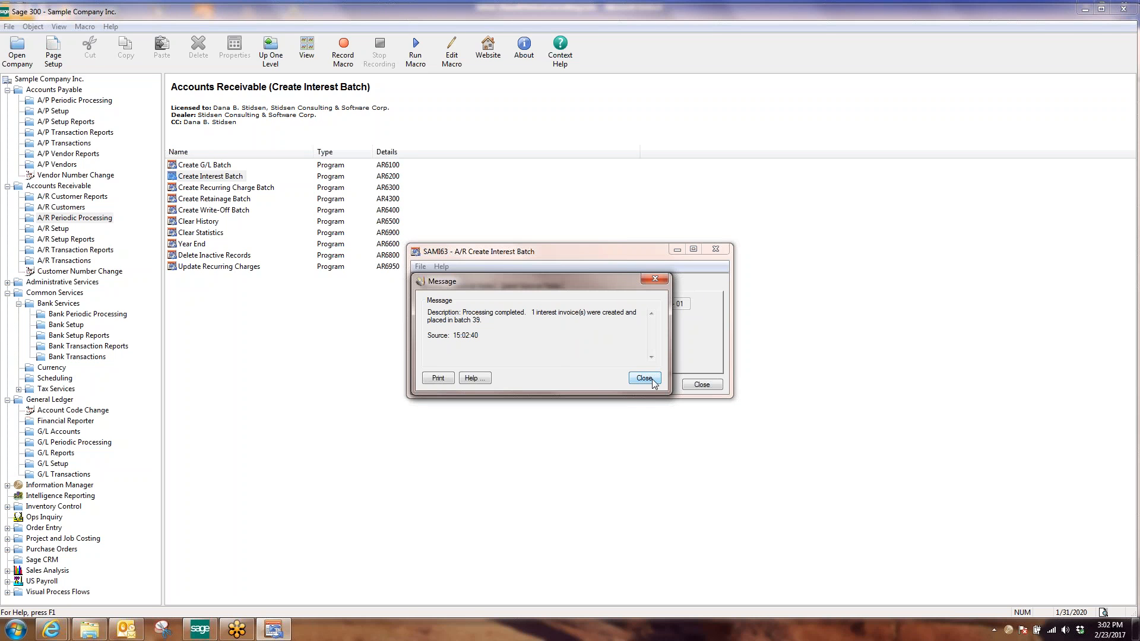
pyautogui.click(646, 379)
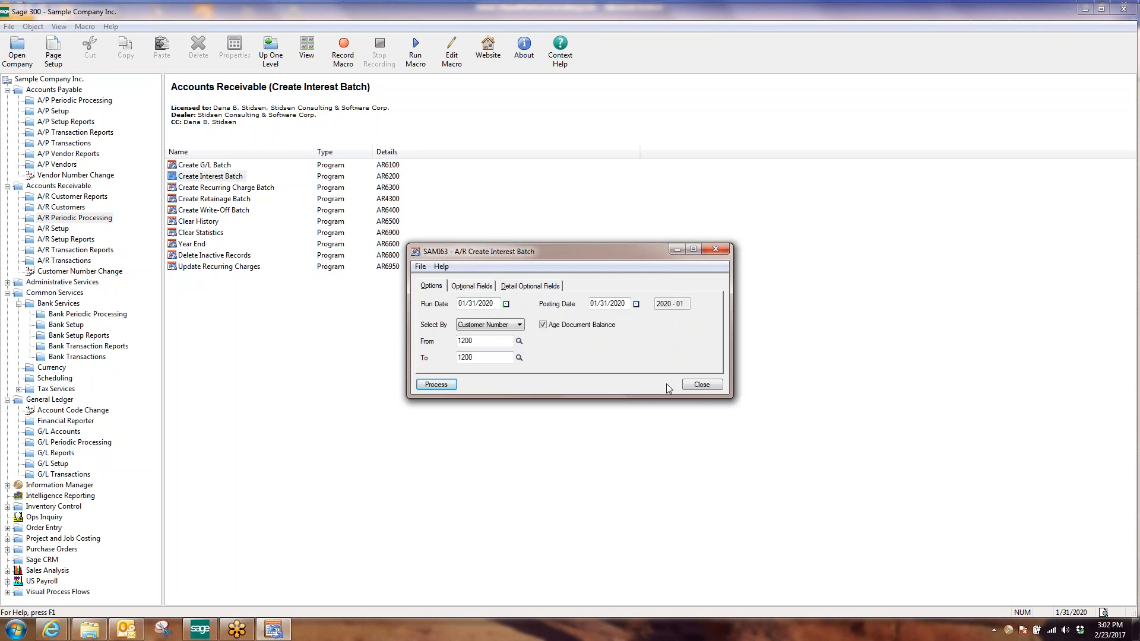
pyautogui.click(697, 387)
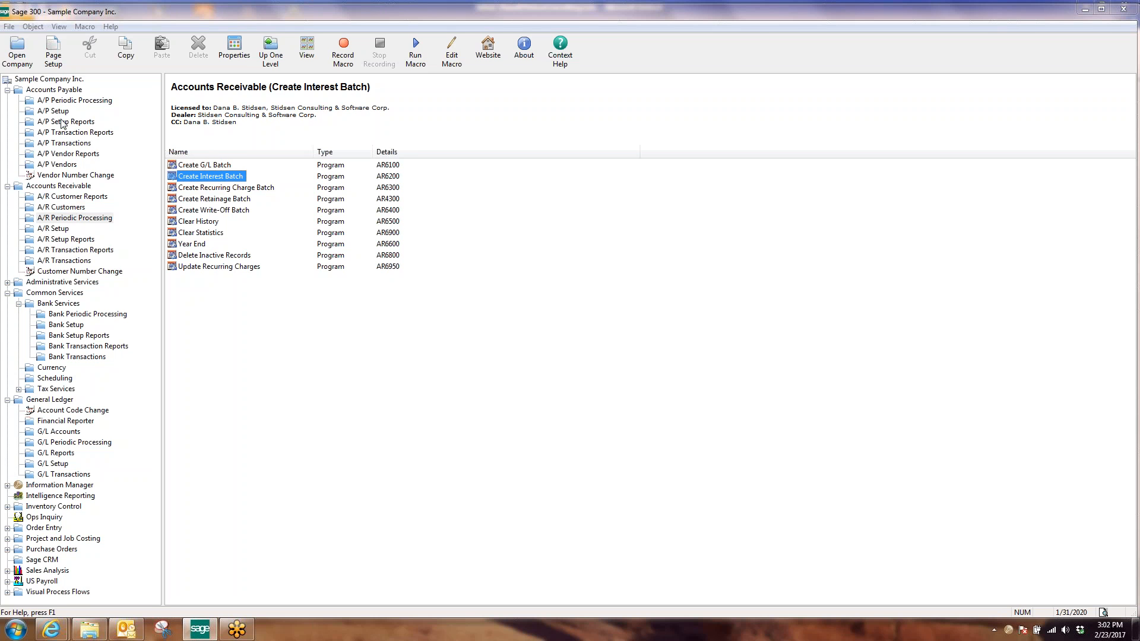
# - Open the generated interest batch dated 1/31/2020 from the A/R Invoice Batch List
pyautogui.click(66, 262)
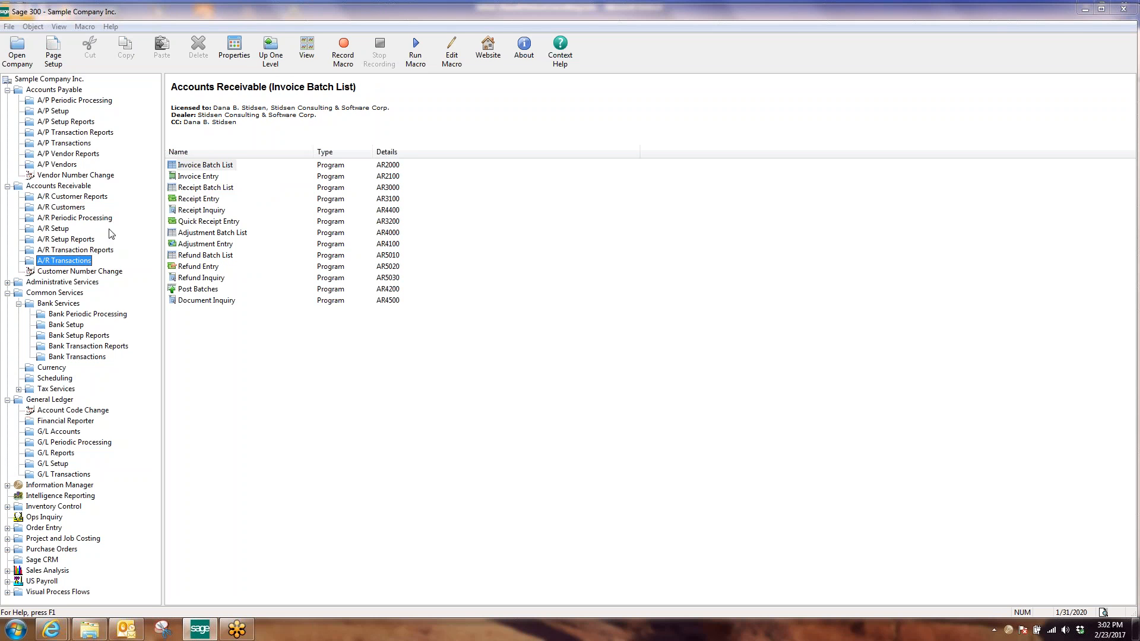
pyautogui.doubleClick(216, 166)
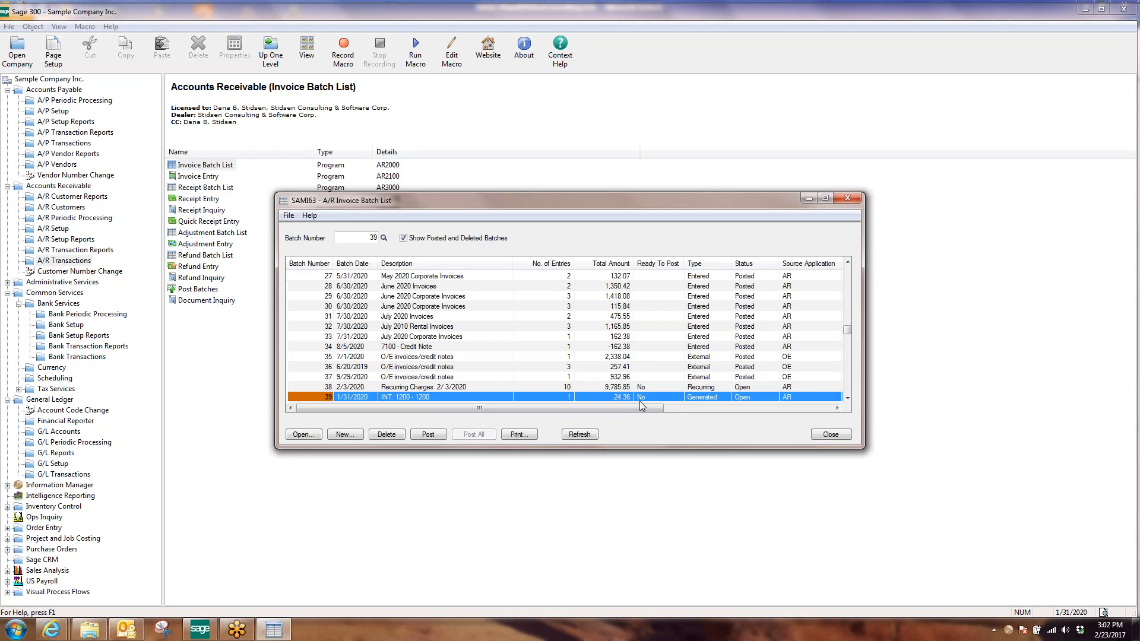
pyautogui.click(642, 397)
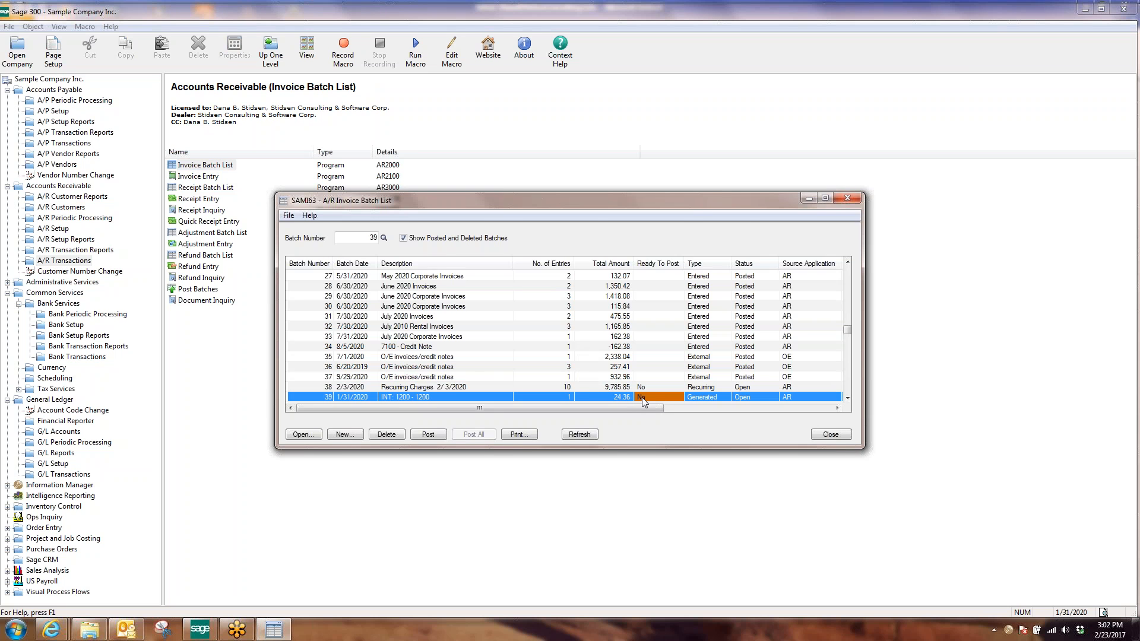
pyautogui.click(310, 436)
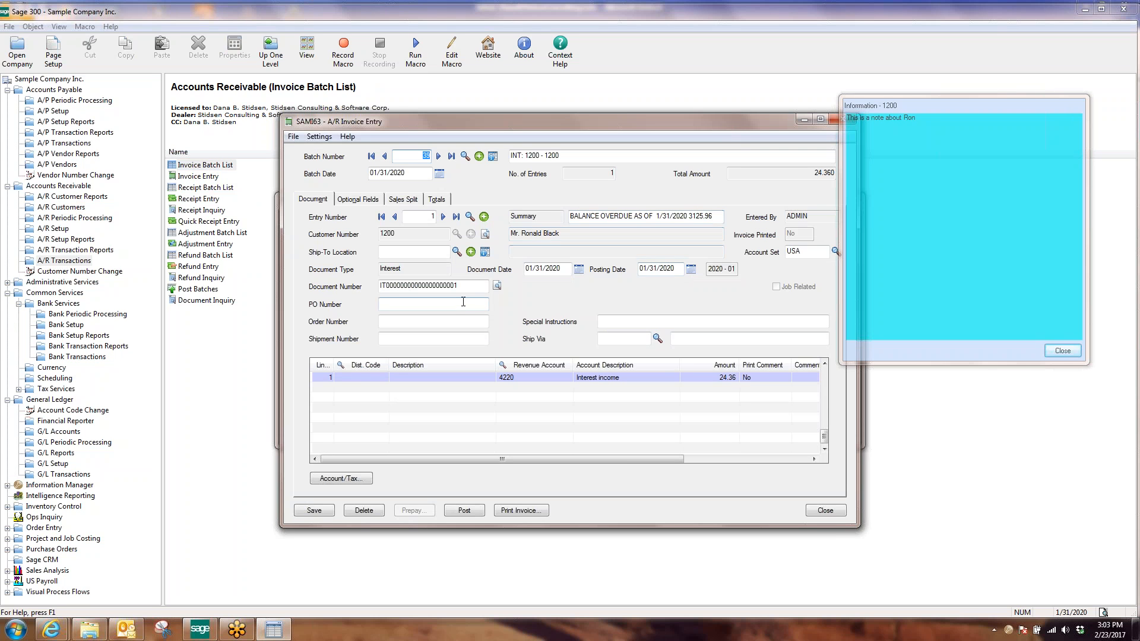
# - Examine the interest invoice's interest income line, amount and overdue balance summary, dismissing the customer's information note
pyautogui.click(708, 387)
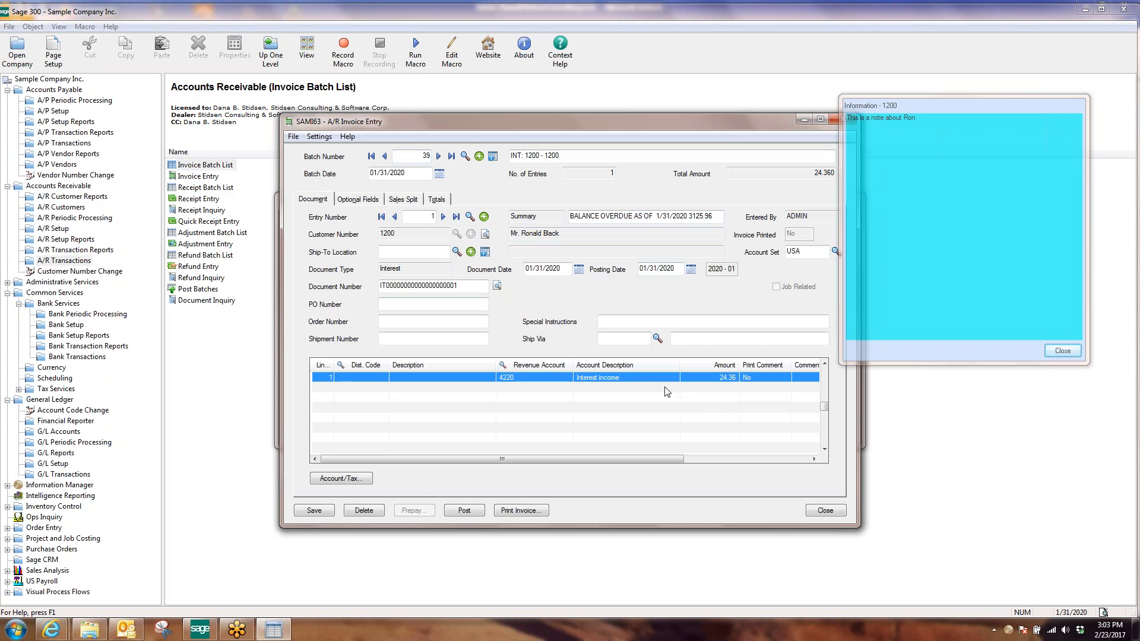
pyautogui.click(634, 381)
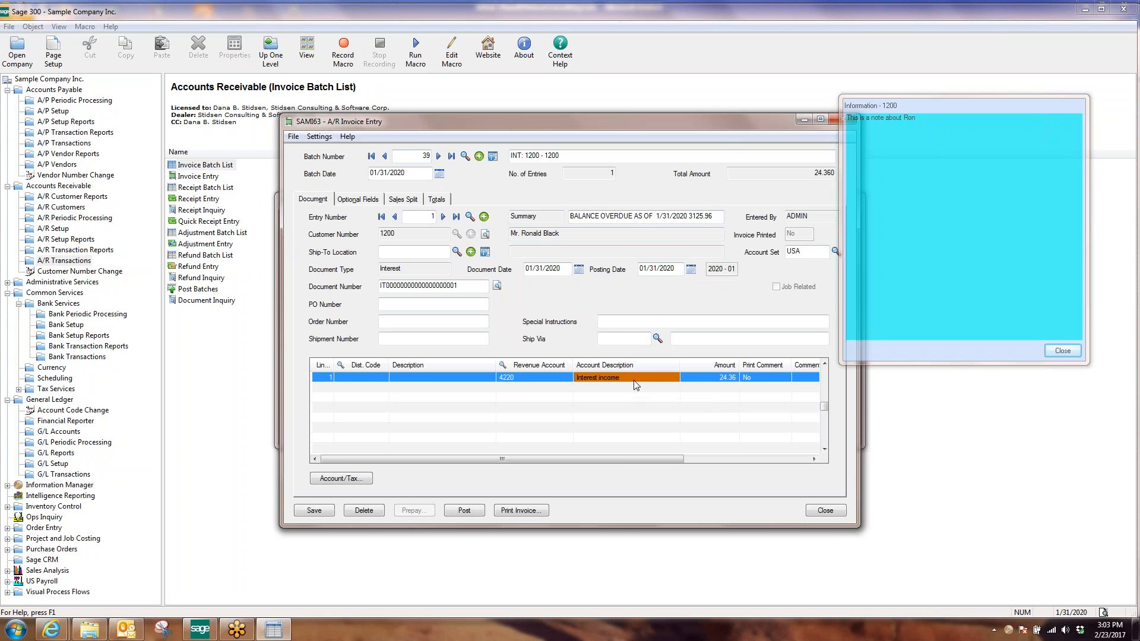
pyautogui.click(731, 379)
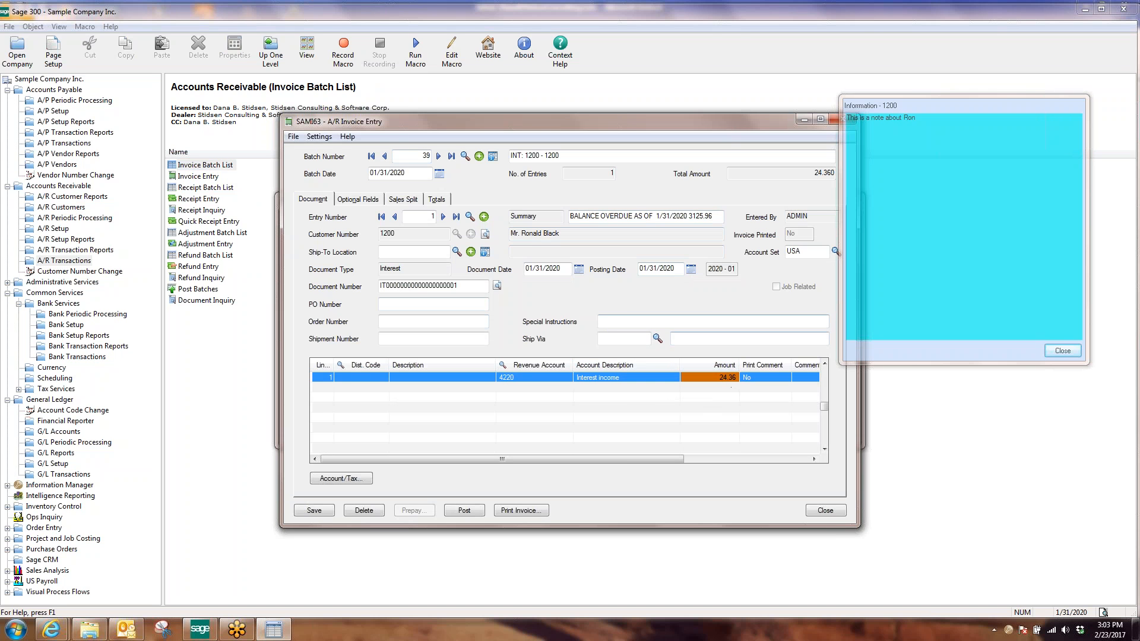
pyautogui.moveTo(721, 217); pyautogui.dragTo(687, 216)
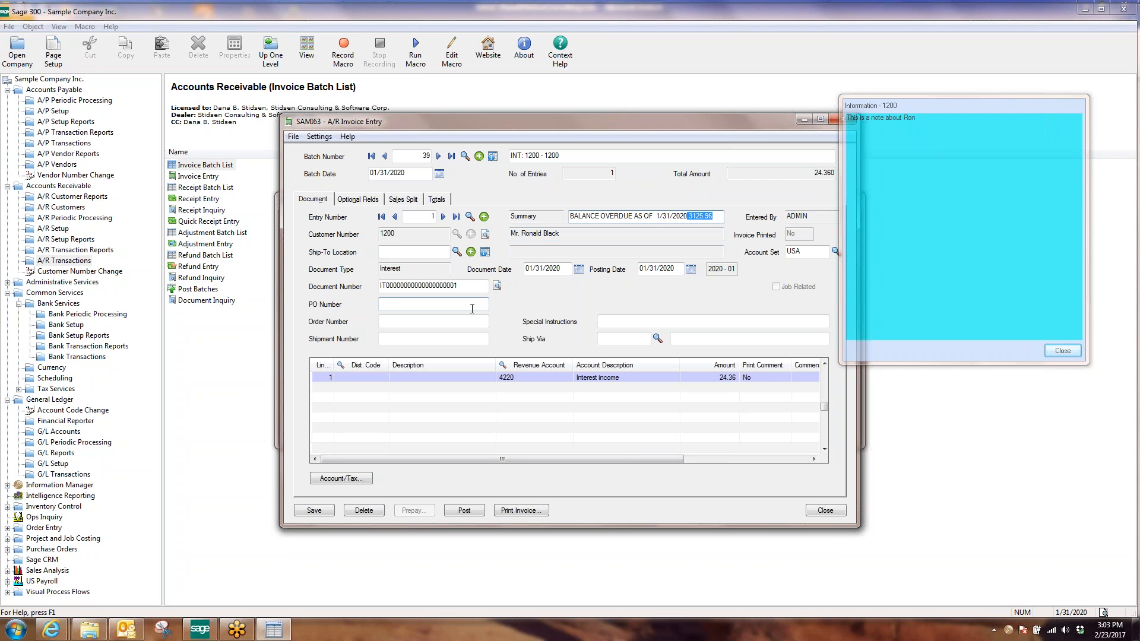
pyautogui.click(1070, 349)
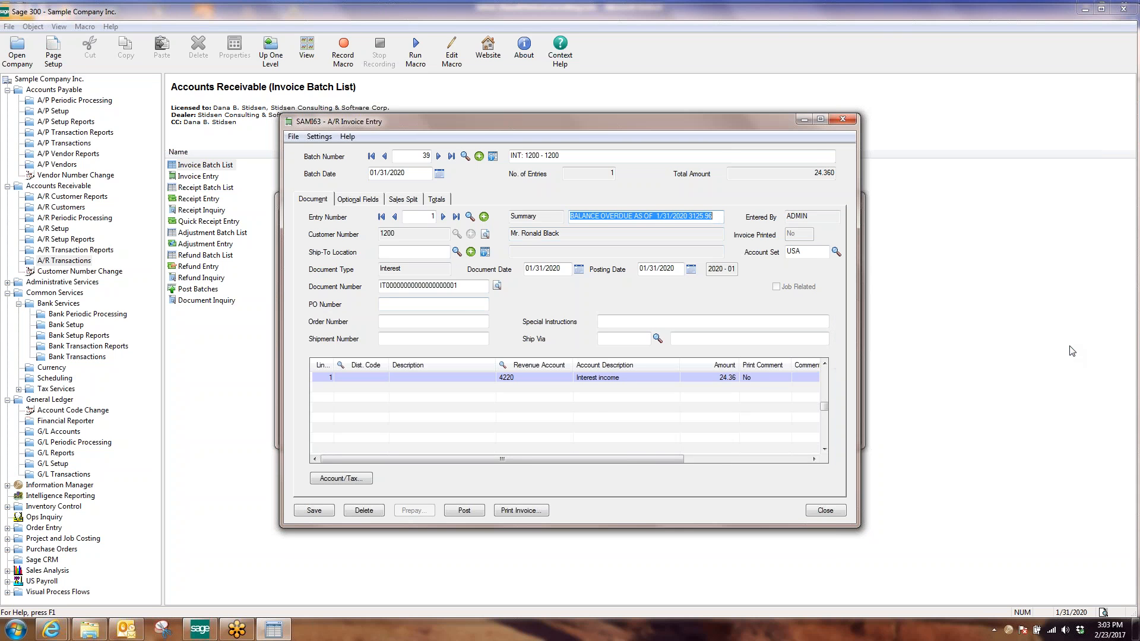
pyautogui.click(657, 376)
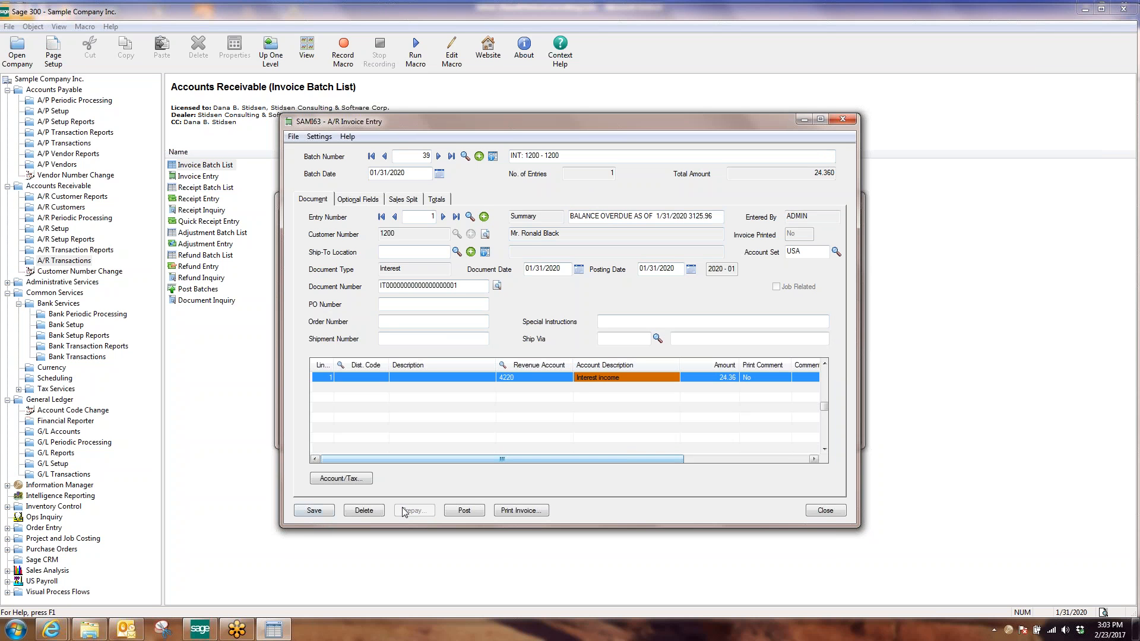
# - Post the interest batch, then close Invoice Entry, the customer's information note and the Invoice Batch List
pyautogui.click(464, 512)
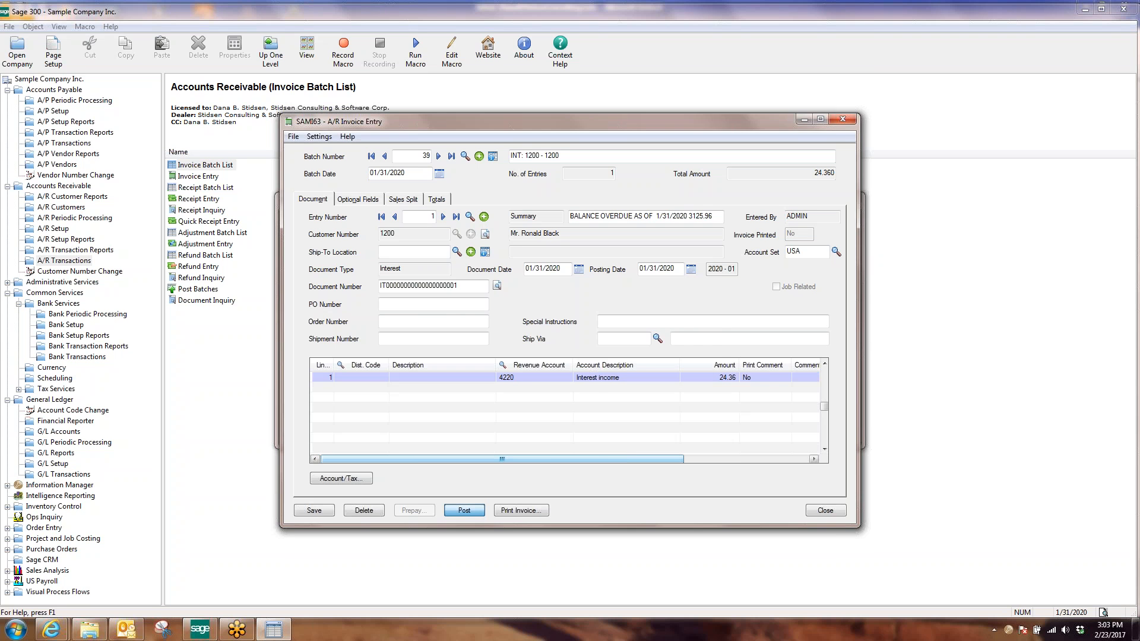
pyautogui.click(563, 355)
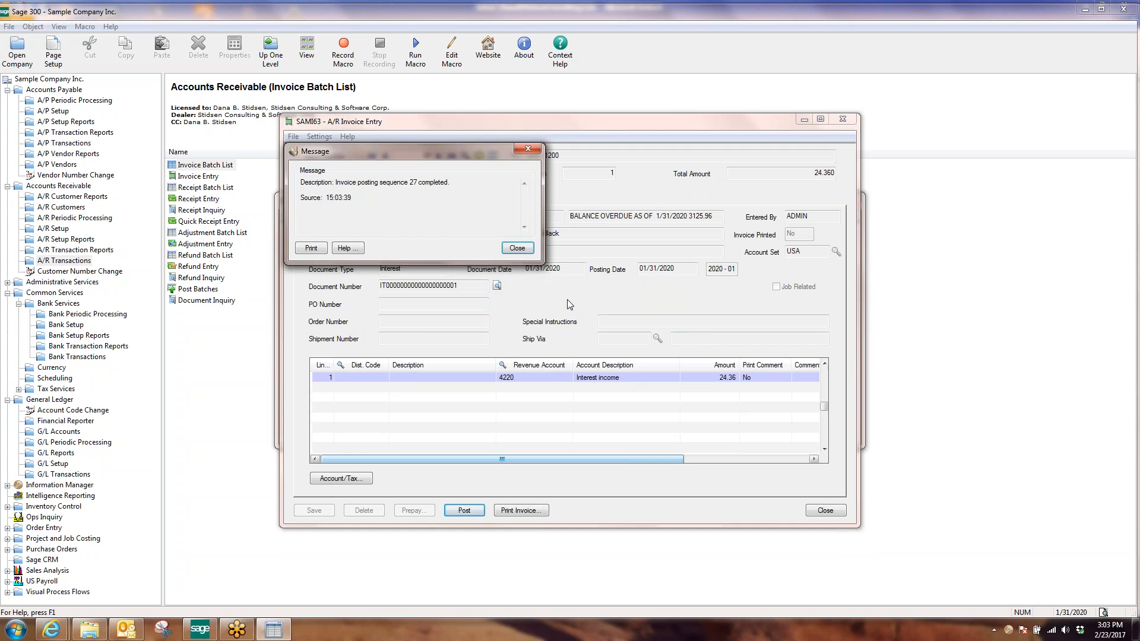
pyautogui.click(522, 248)
pyautogui.click(825, 510)
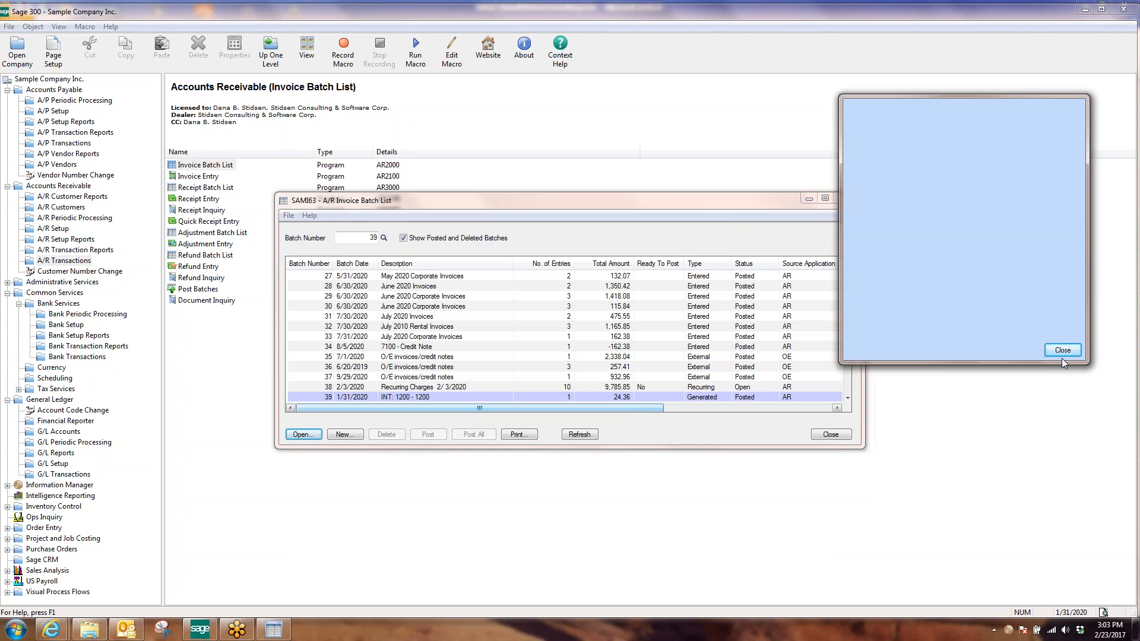
pyautogui.click(1061, 353)
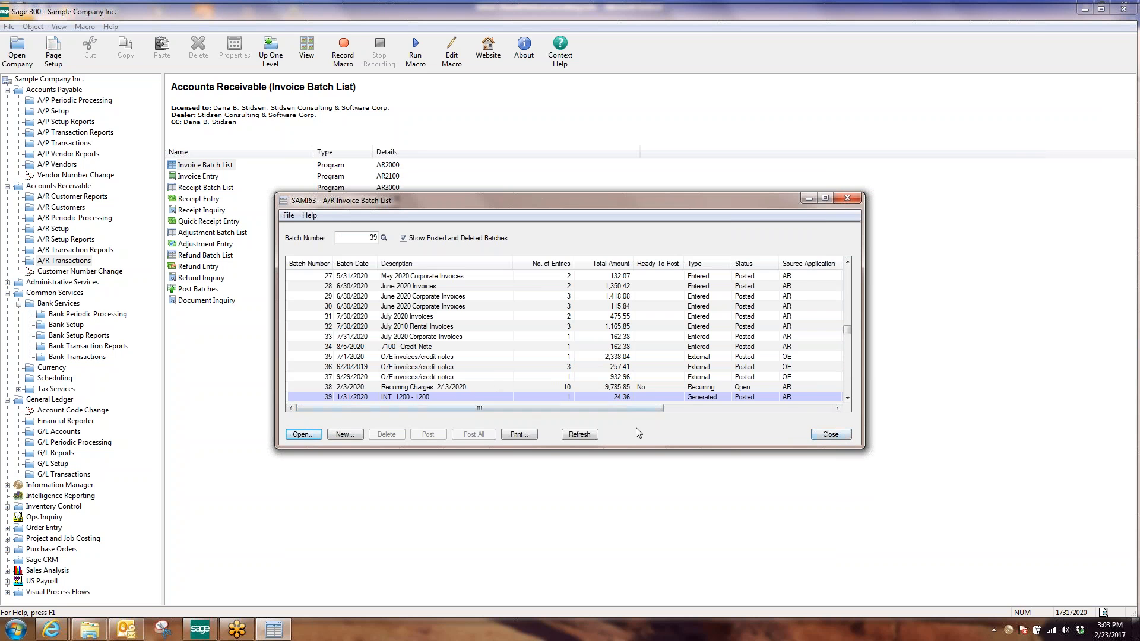
pyautogui.click(849, 439)
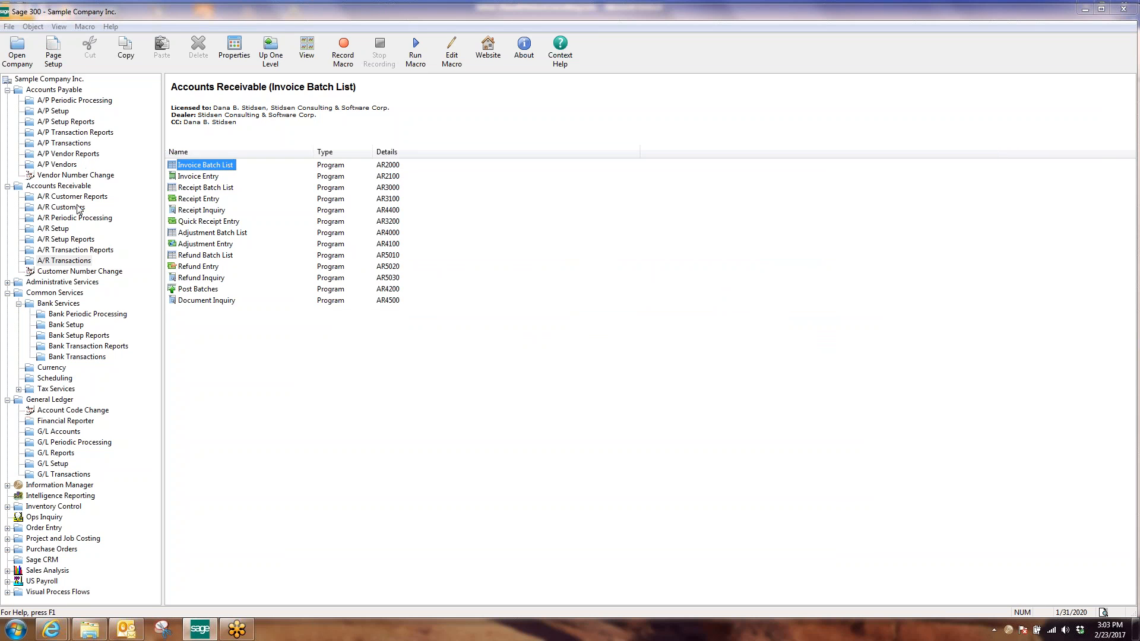
# - Reopen the retail customer's A/R record by entering the customer number
pyautogui.click(78, 207)
pyautogui.doubleClick(195, 187)
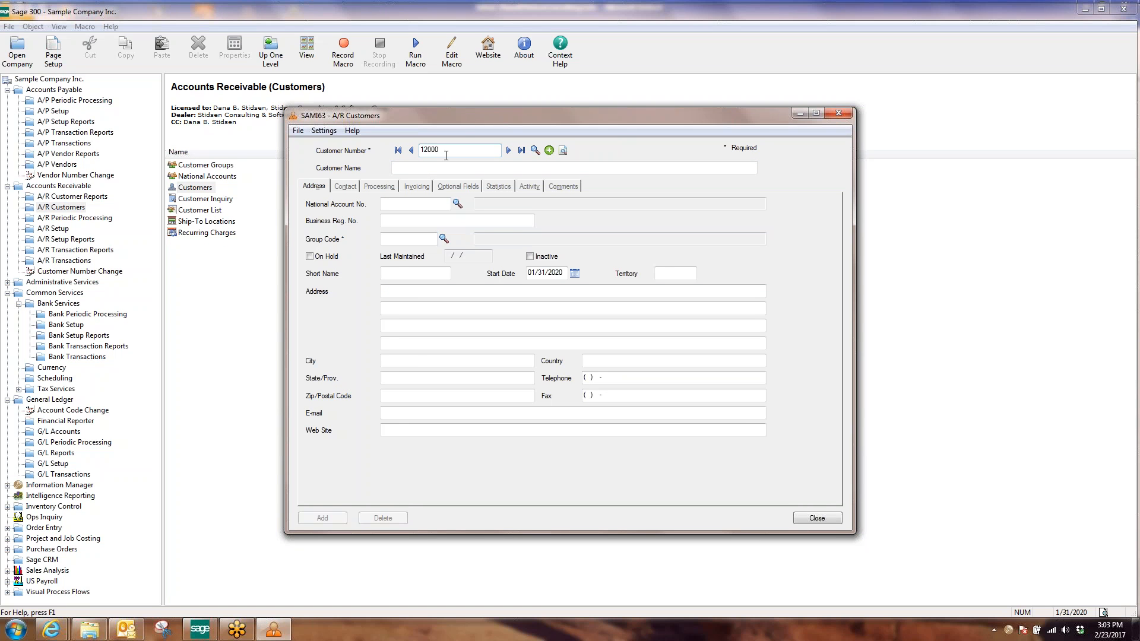
pyautogui.write('12000')
pyautogui.press('BackSpace')
pyautogui.press('Tab')
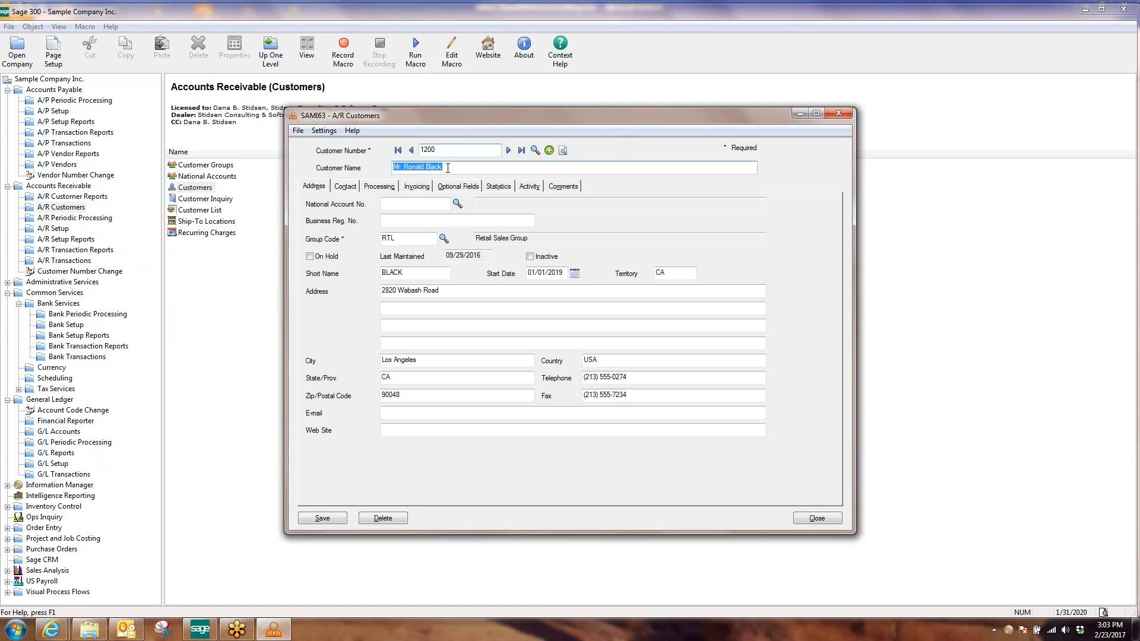
# - Check the customer's Print Statements setting among the processing options, dismiss the information note and close the customer record
pyautogui.click(385, 189)
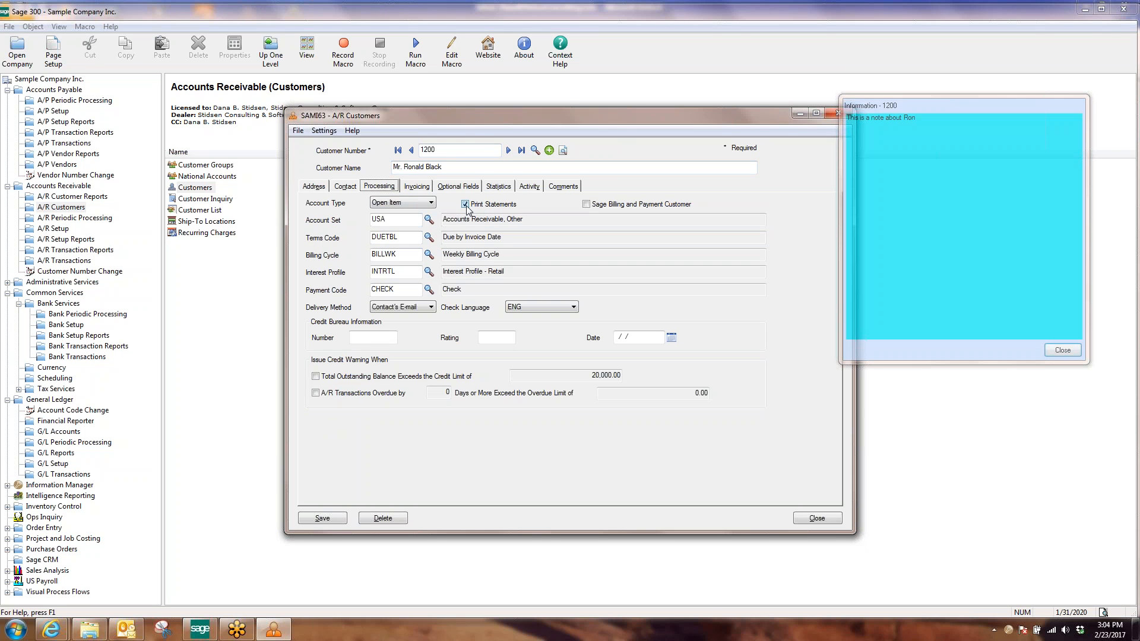
pyautogui.click(1062, 350)
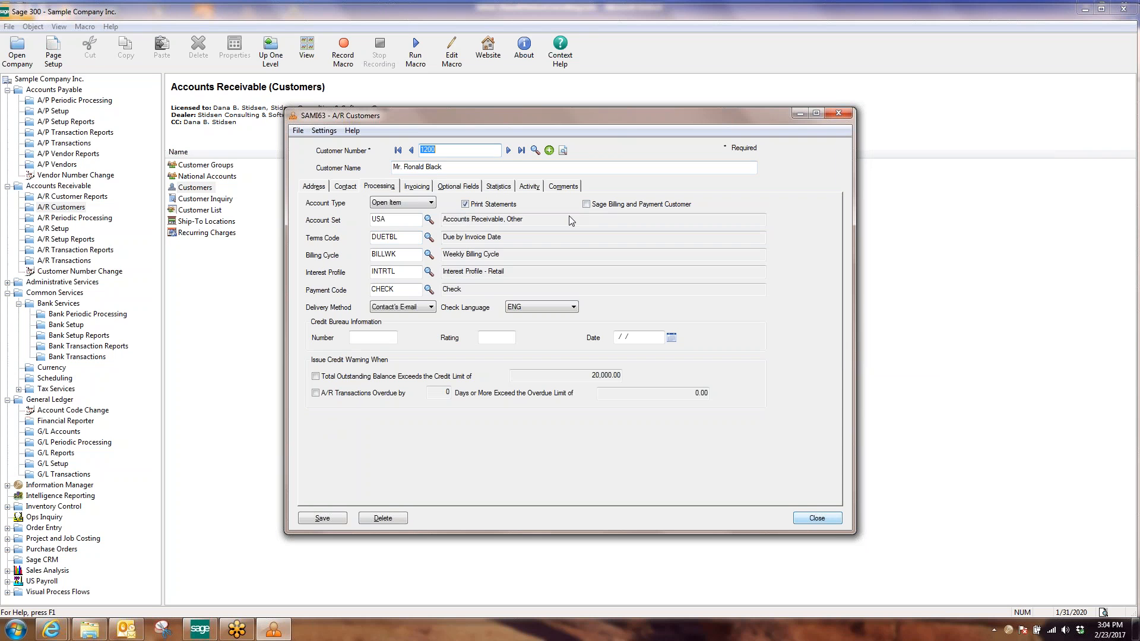
pyautogui.click(817, 519)
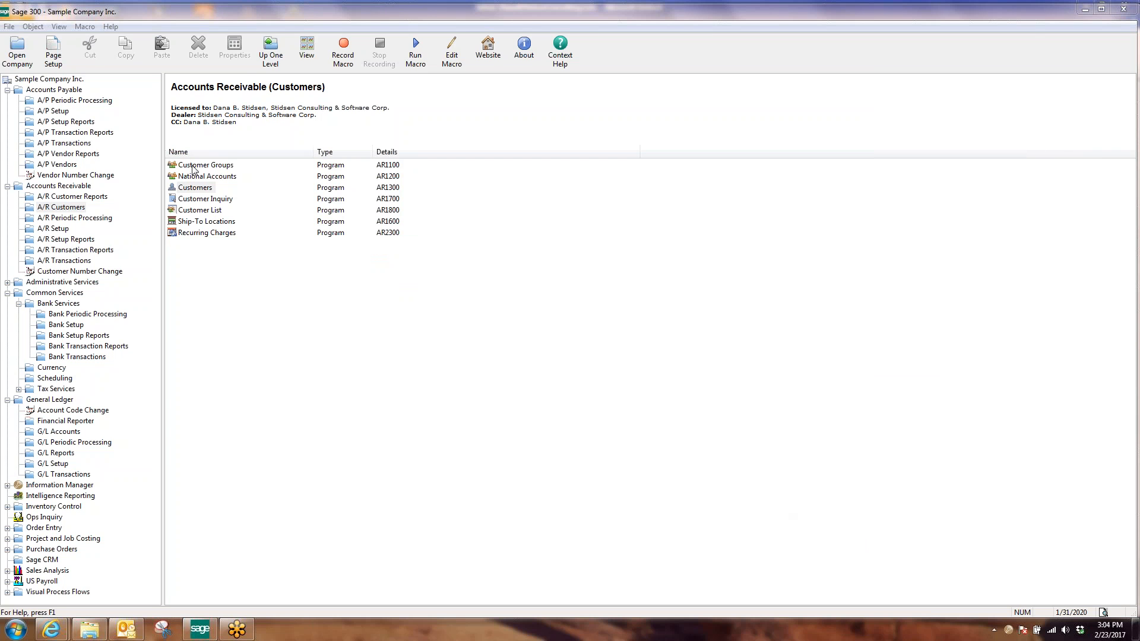
# - Open A/R Customer Groups and load the Balanced Forward Group (BF)
pyautogui.click(193, 166)
pyautogui.doubleClick(192, 167)
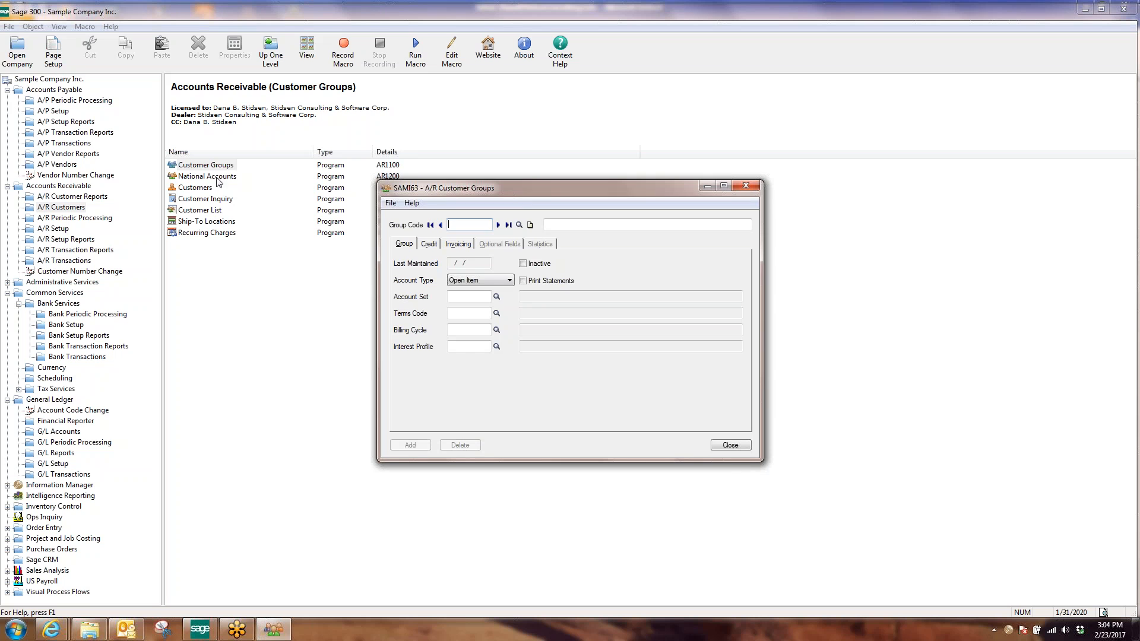
pyautogui.click(499, 225)
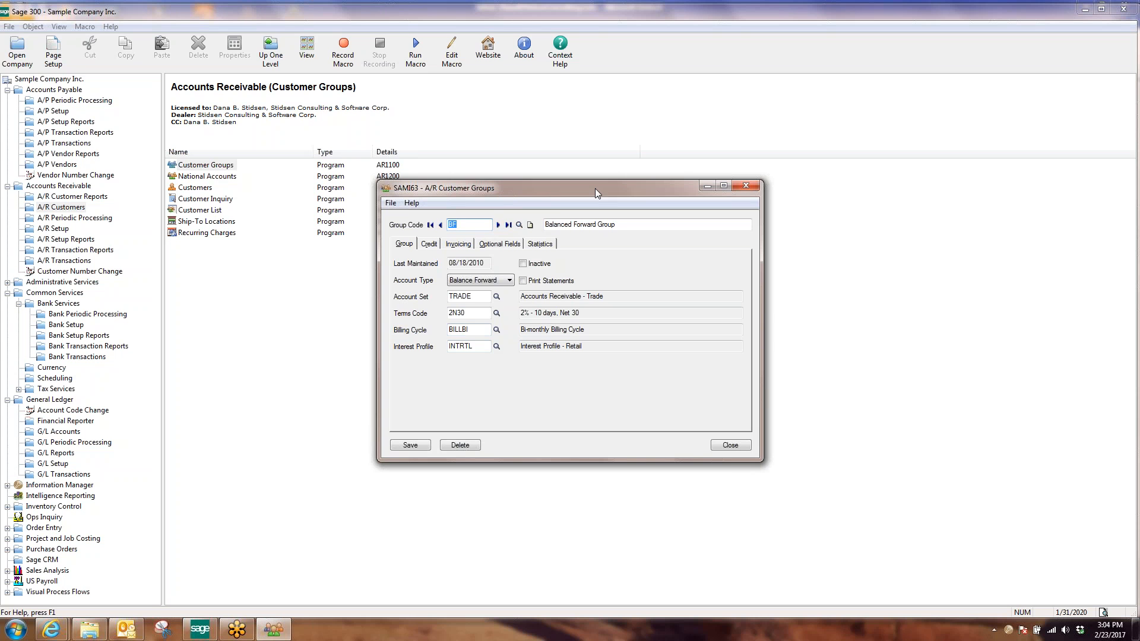
# - Examine the BF group's credit, invoicing, optional field and statistics settings, returning to its general group settings
pyautogui.click(463, 246)
pyautogui.click(437, 246)
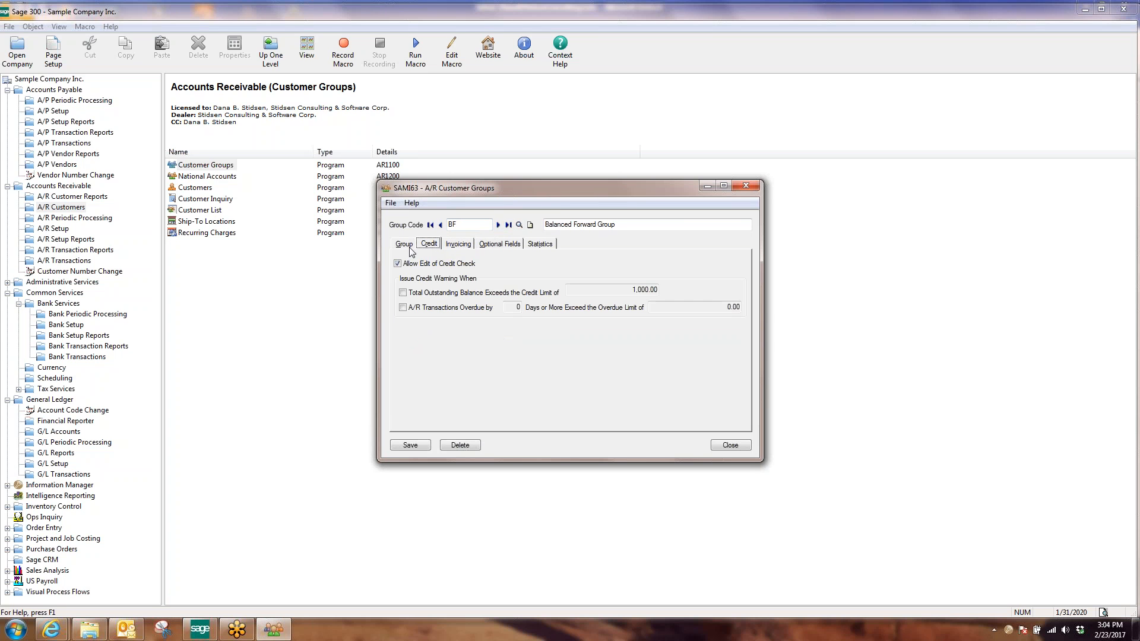
pyautogui.click(414, 246)
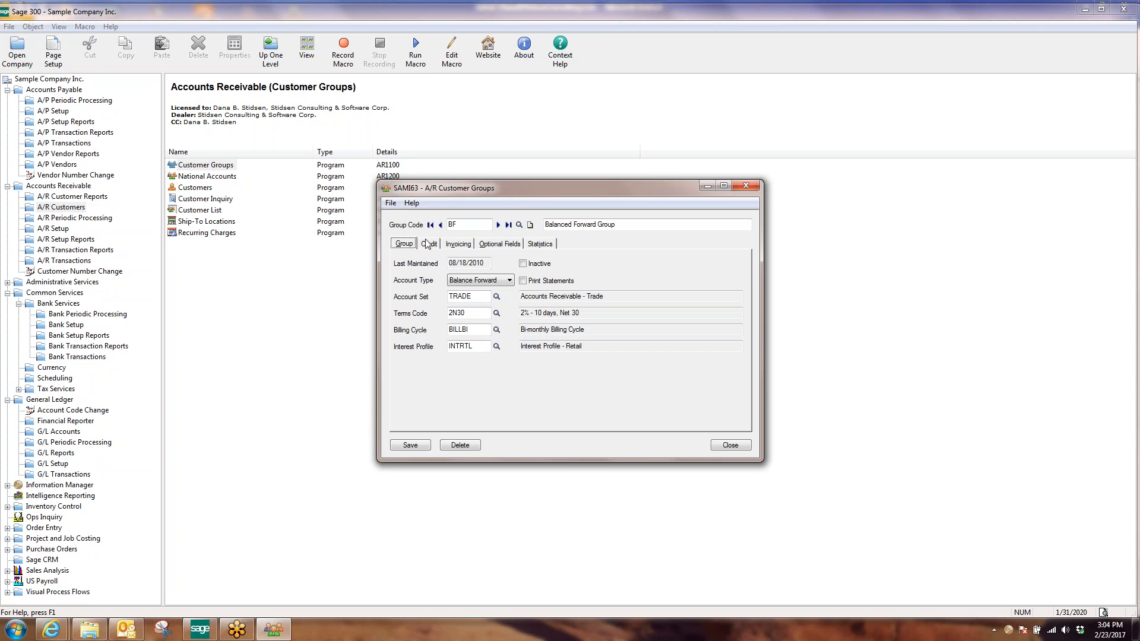
pyautogui.click(428, 248)
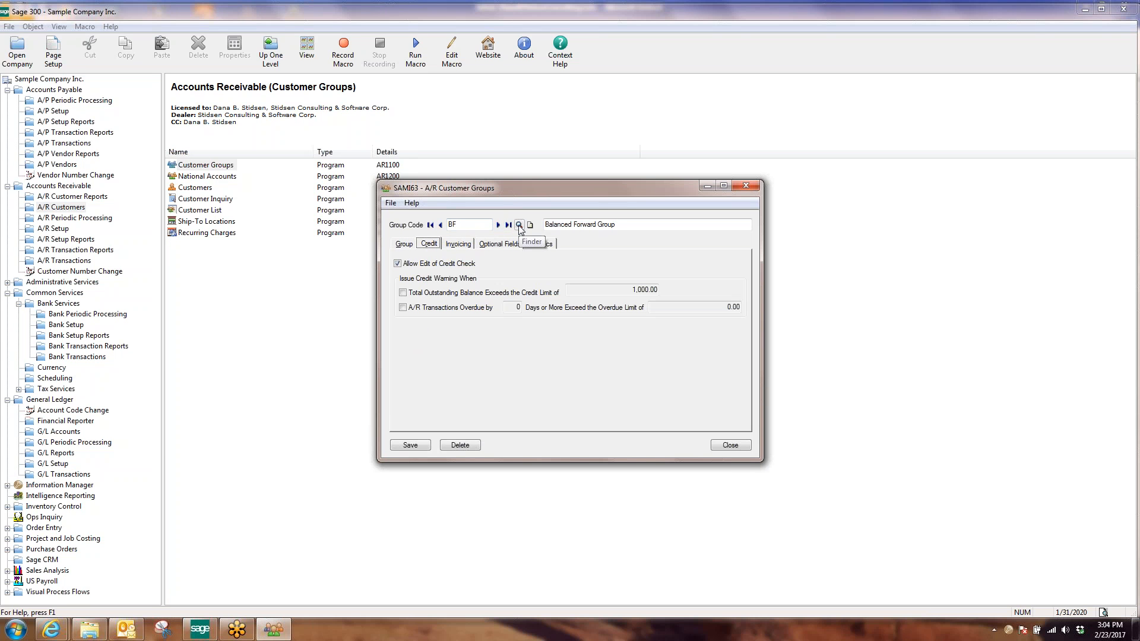
pyautogui.click(459, 244)
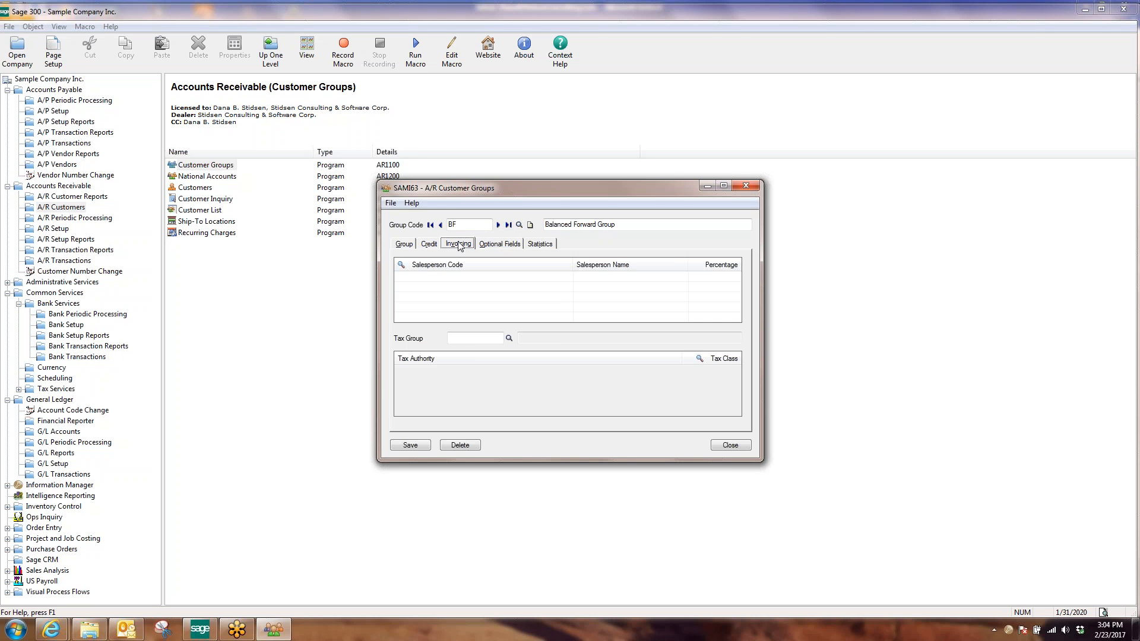
pyautogui.click(483, 244)
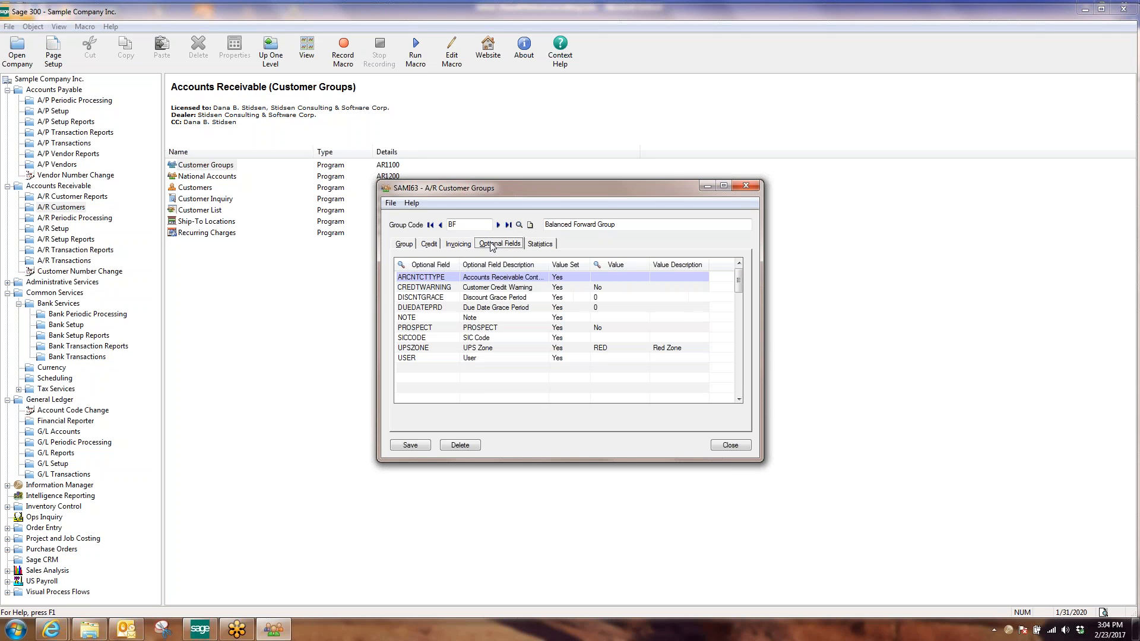
pyautogui.click(539, 246)
pyautogui.click(404, 245)
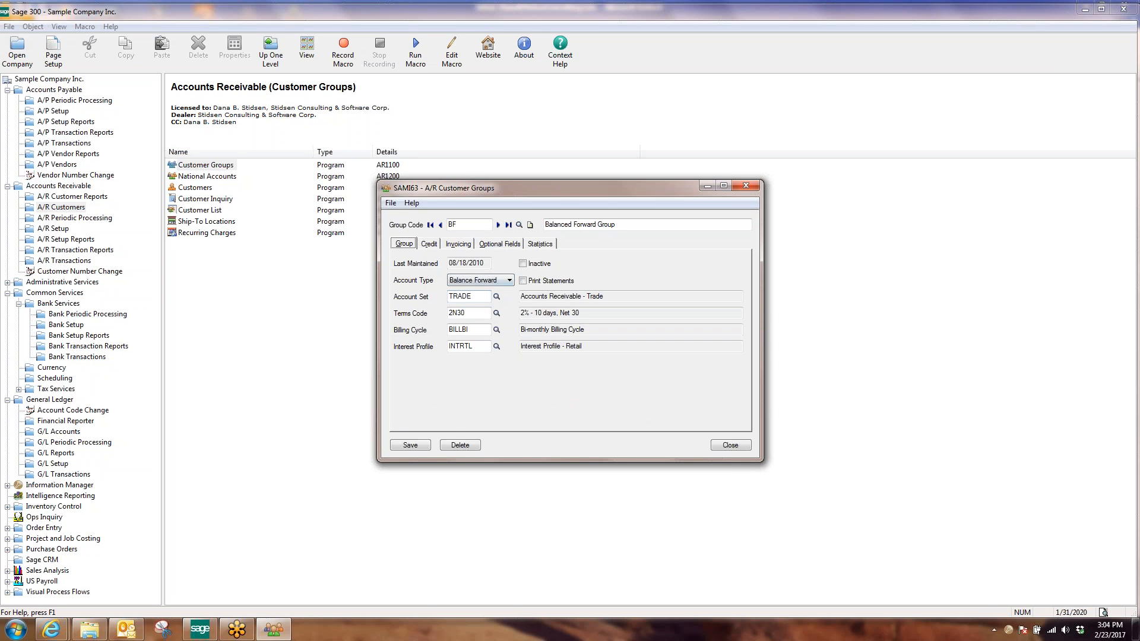
# - Enable Print Statements for customer group BF, then close the group and save the changes
pyautogui.click(523, 282)
pyautogui.moveTo(466, 224); pyautogui.dragTo(423, 220)
pyautogui.click(730, 446)
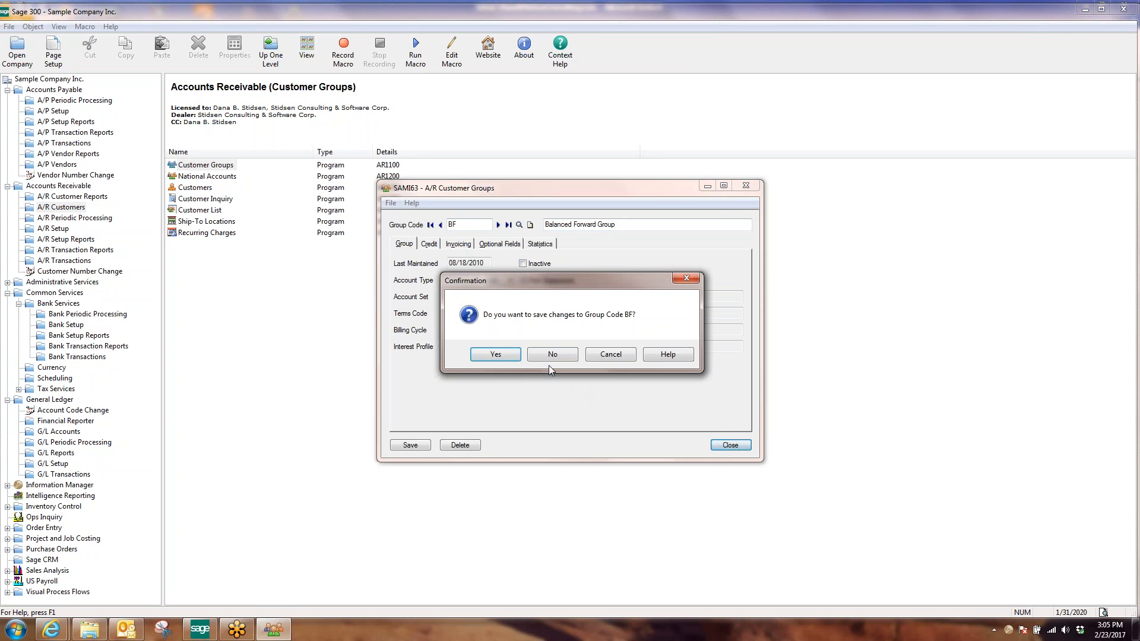
pyautogui.click(502, 357)
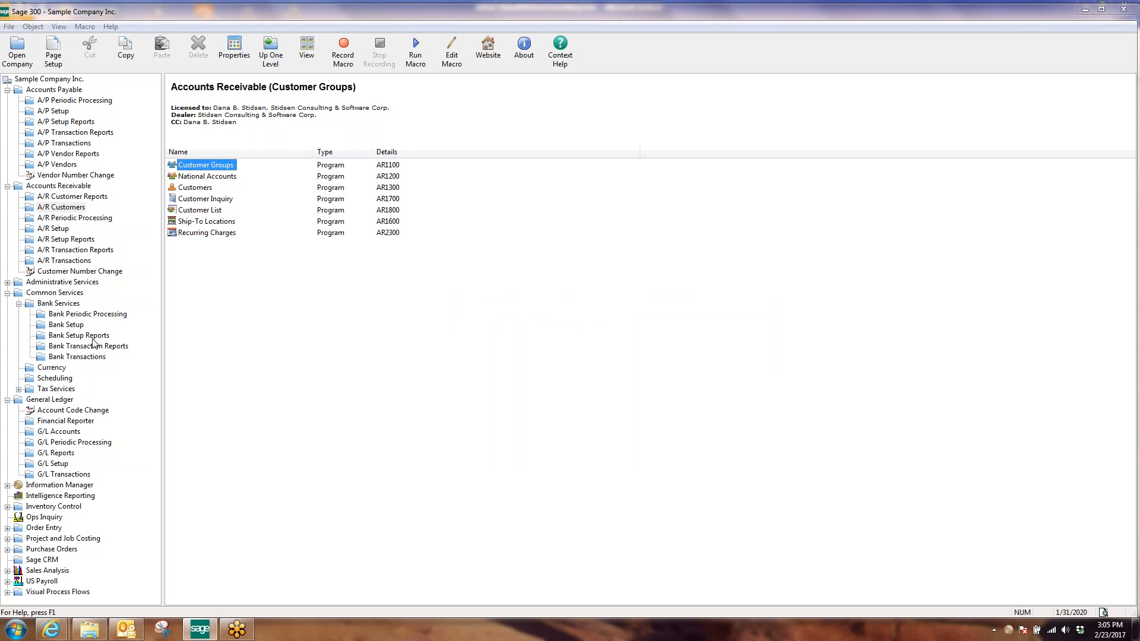
# - Open Statements / Letters / Labels from the A/R Customer Reports and check the report path set for statements
pyautogui.click(68, 198)
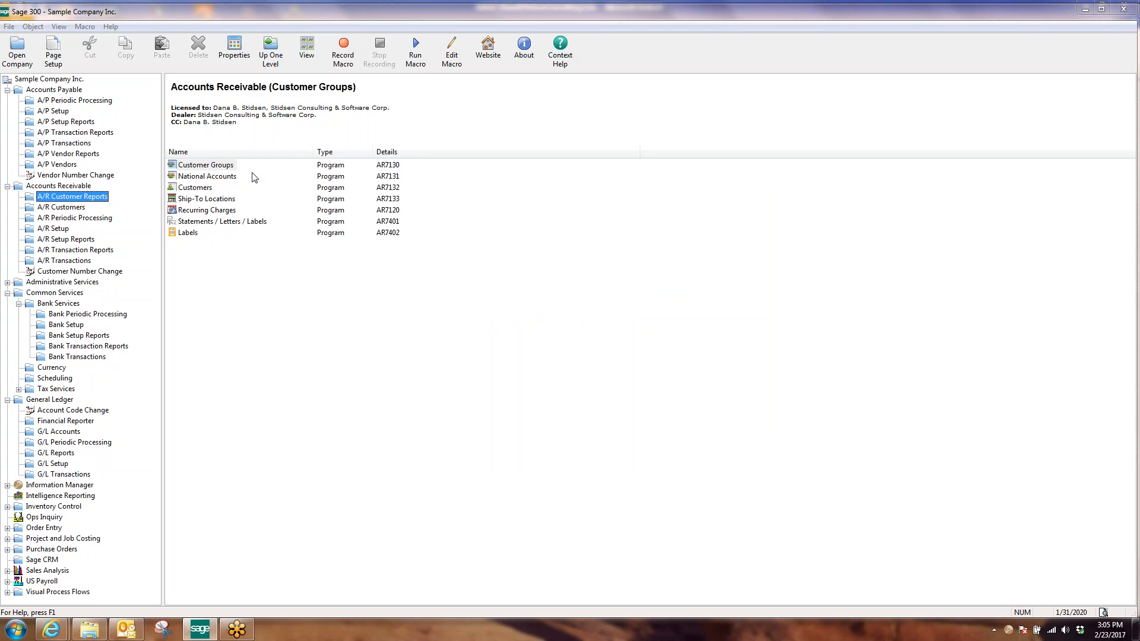
pyautogui.doubleClick(238, 225)
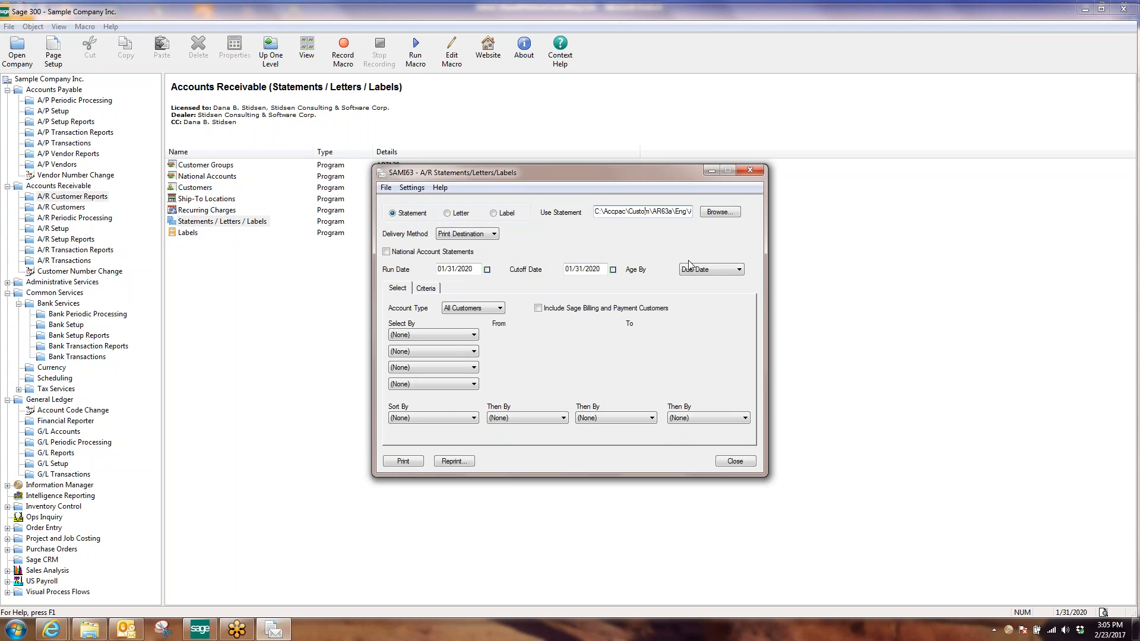
pyautogui.press('End')
# - Set the statement report to arstmt10.rpt from the Accpac\AR63A\ENG folder
pyautogui.click(717, 212)
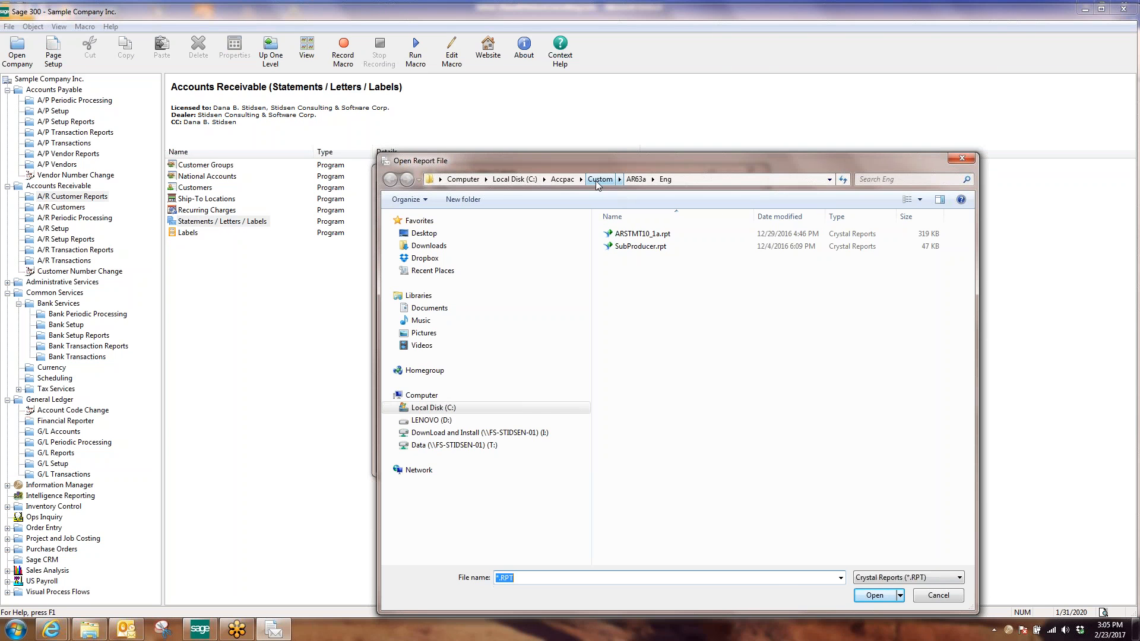
pyautogui.click(567, 180)
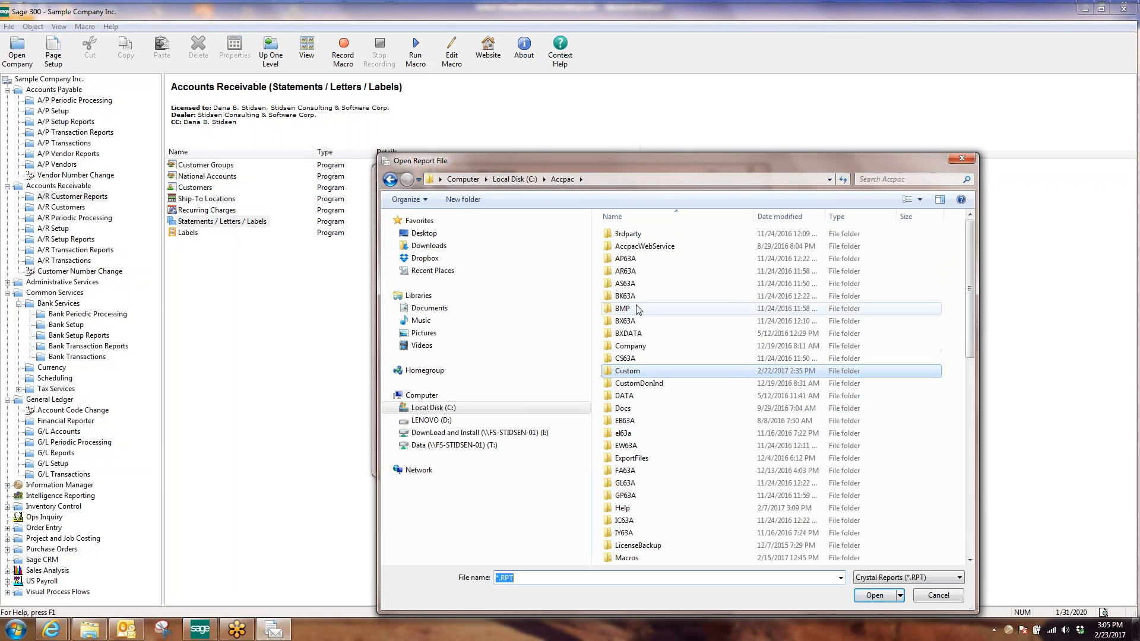
pyautogui.doubleClick(629, 270)
pyautogui.doubleClick(621, 234)
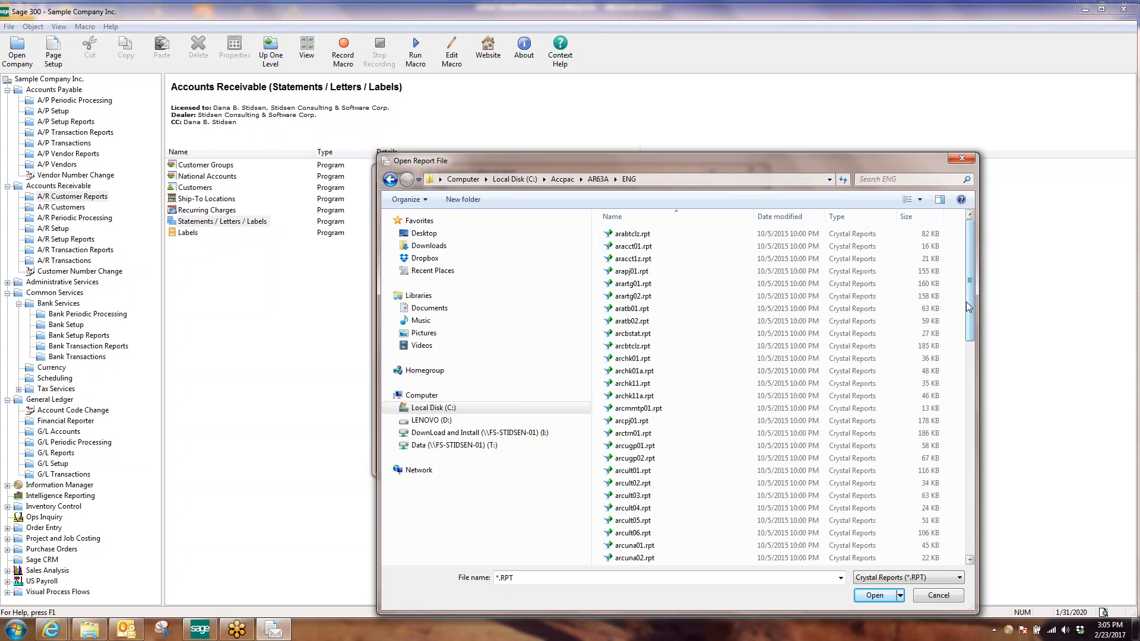
pyautogui.moveTo(966, 302); pyautogui.dragTo(971, 512)
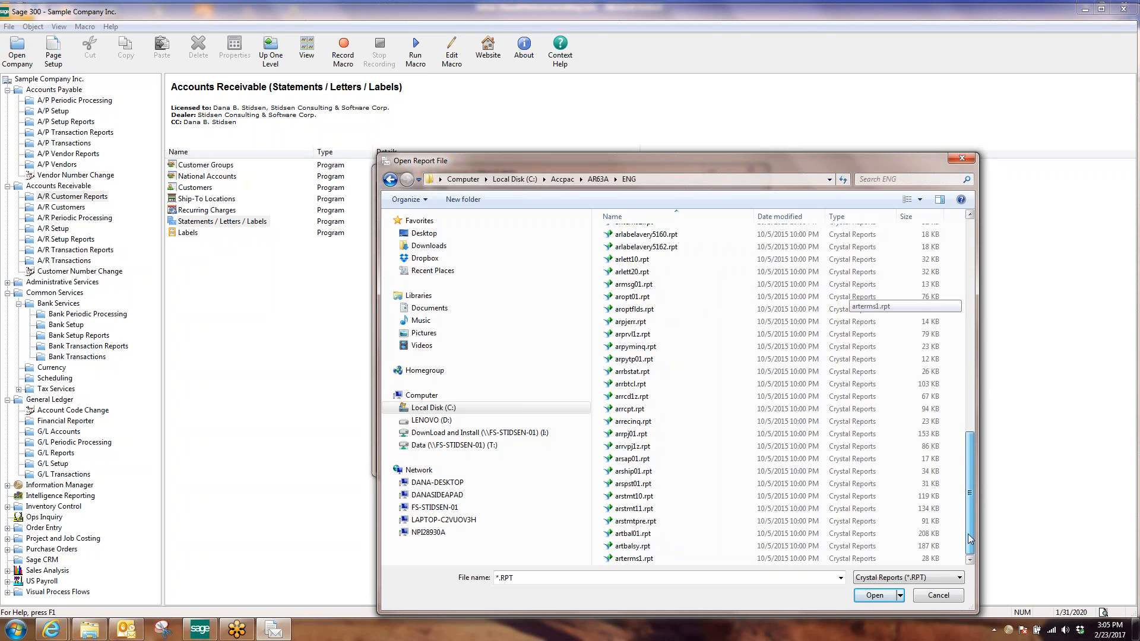
pyautogui.click(636, 497)
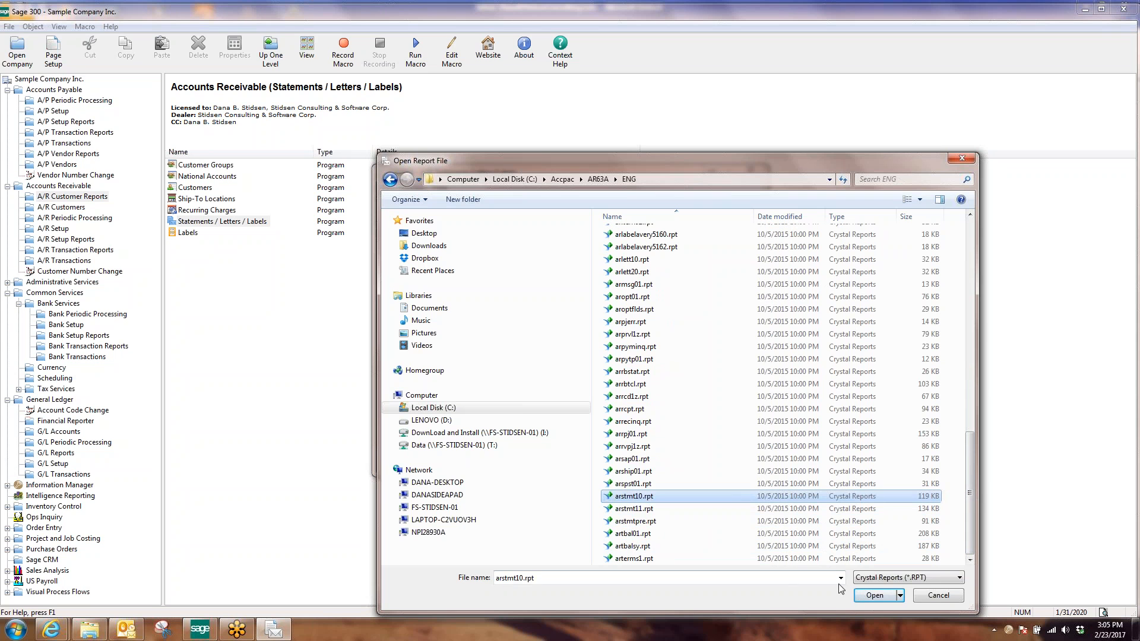
pyautogui.click(874, 595)
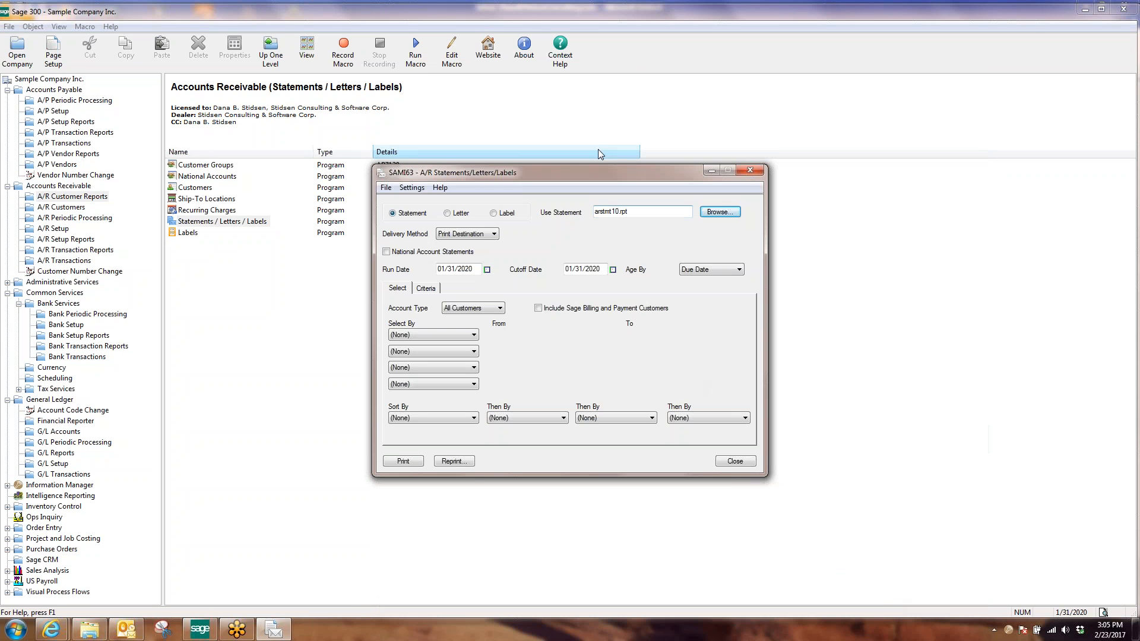
# - Restrict the statements by Customer Number to the single retail customer, from and to the same number, and print the statement
pyautogui.click(473, 335)
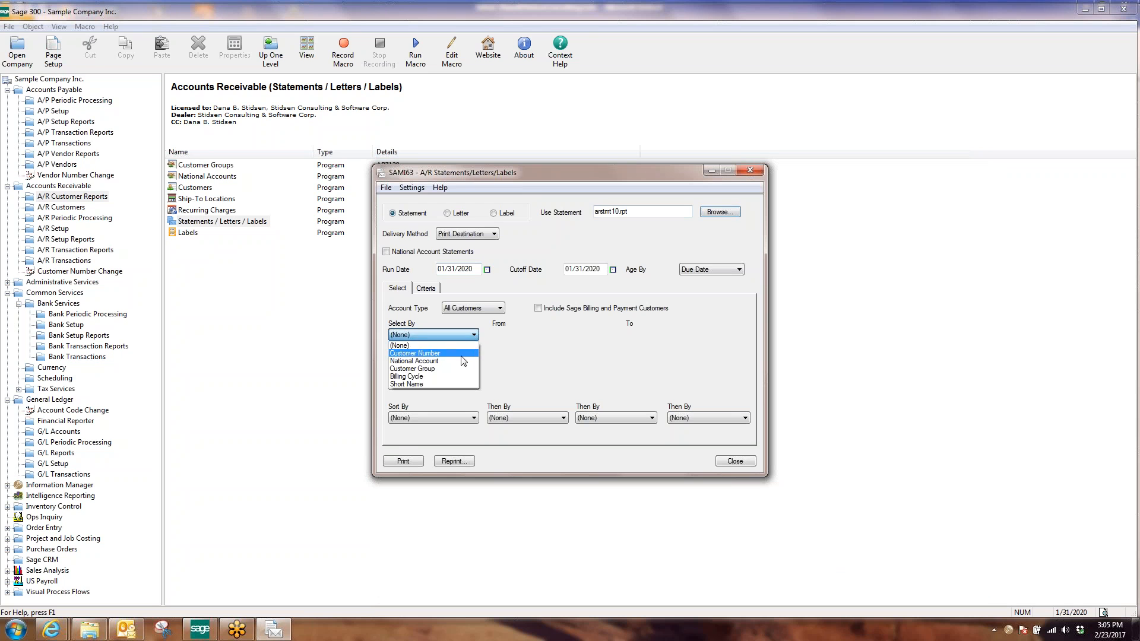
pyautogui.click(421, 351)
pyautogui.click(517, 333)
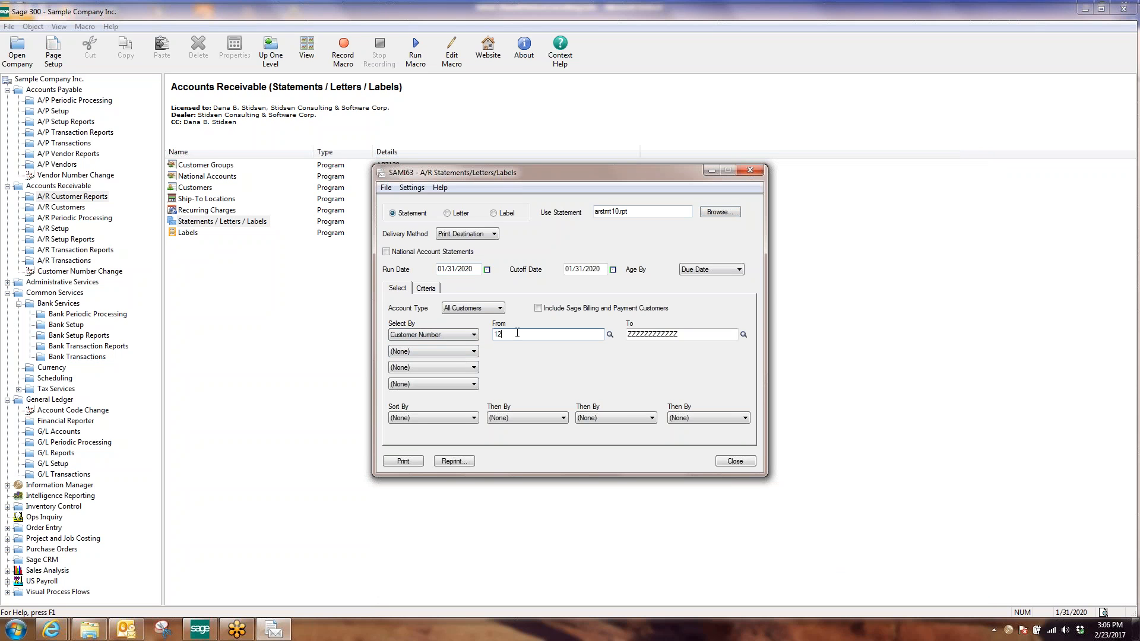
pyautogui.press('Tab')
pyautogui.write('1200')
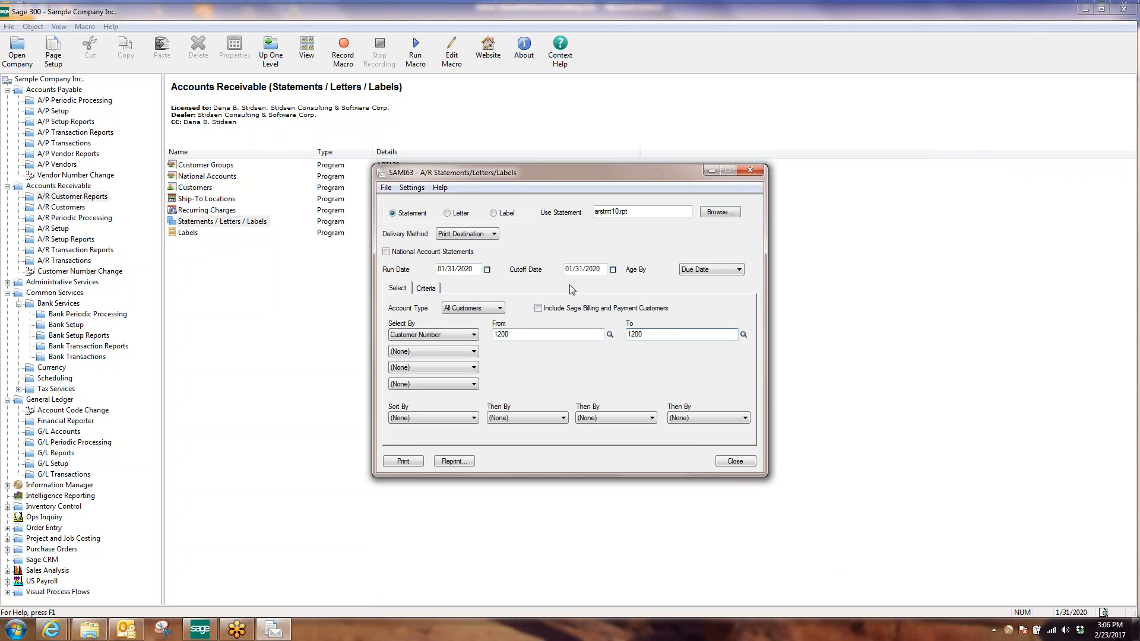
pyautogui.click(417, 461)
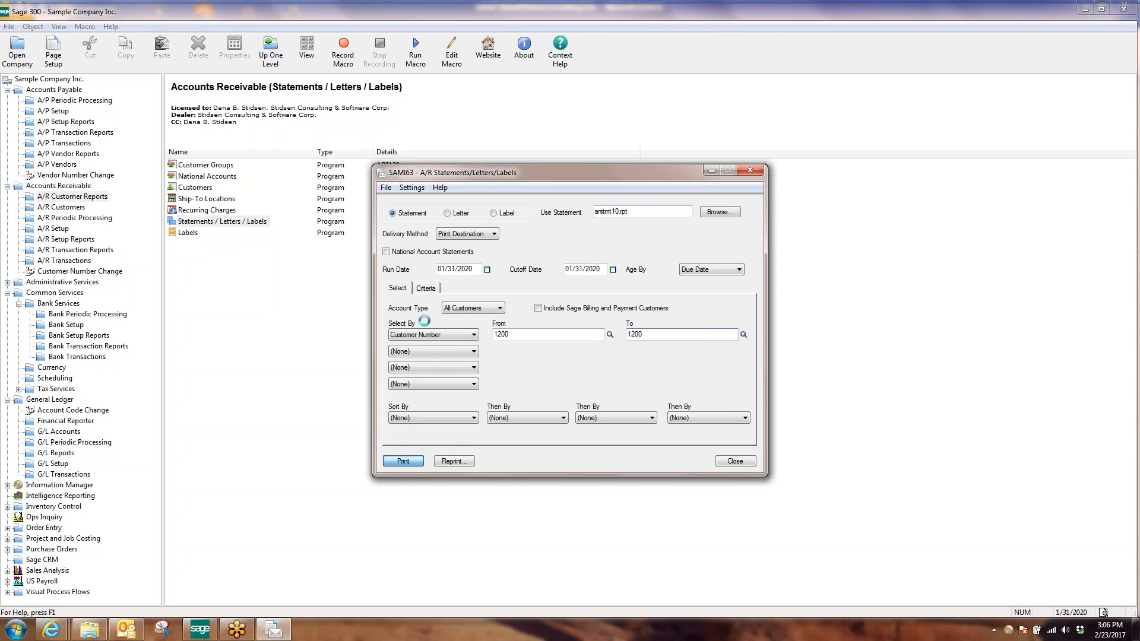
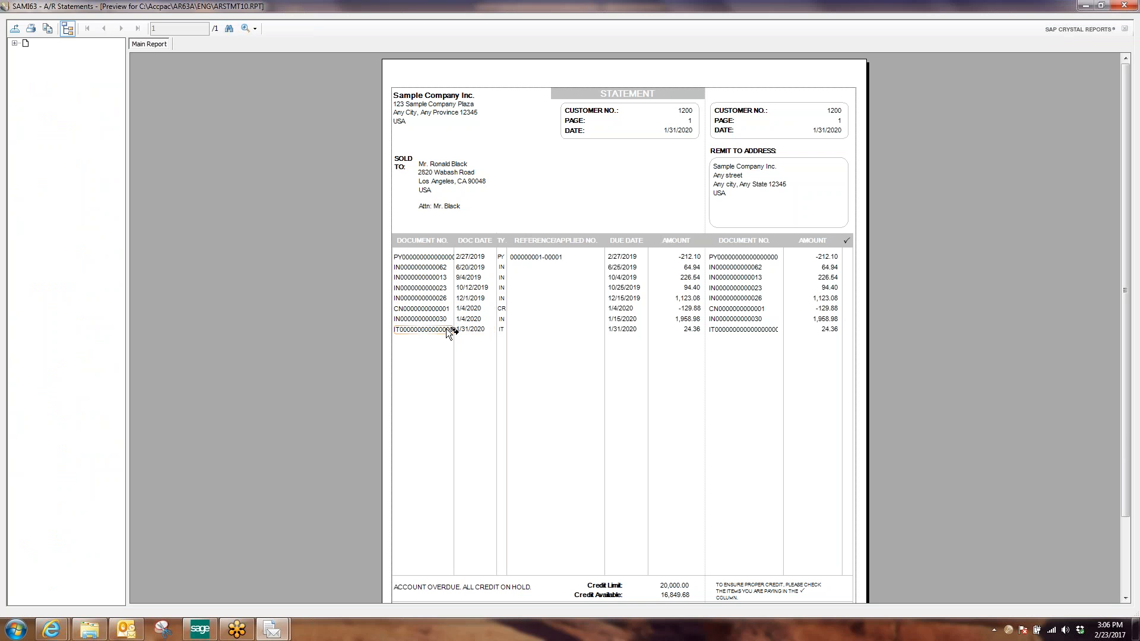
# - Review the customer's statement from its document lines to its totals, close the preview and move the print confirmation aside
pyautogui.moveTo(1123, 411); pyautogui.dragTo(1123, 422)
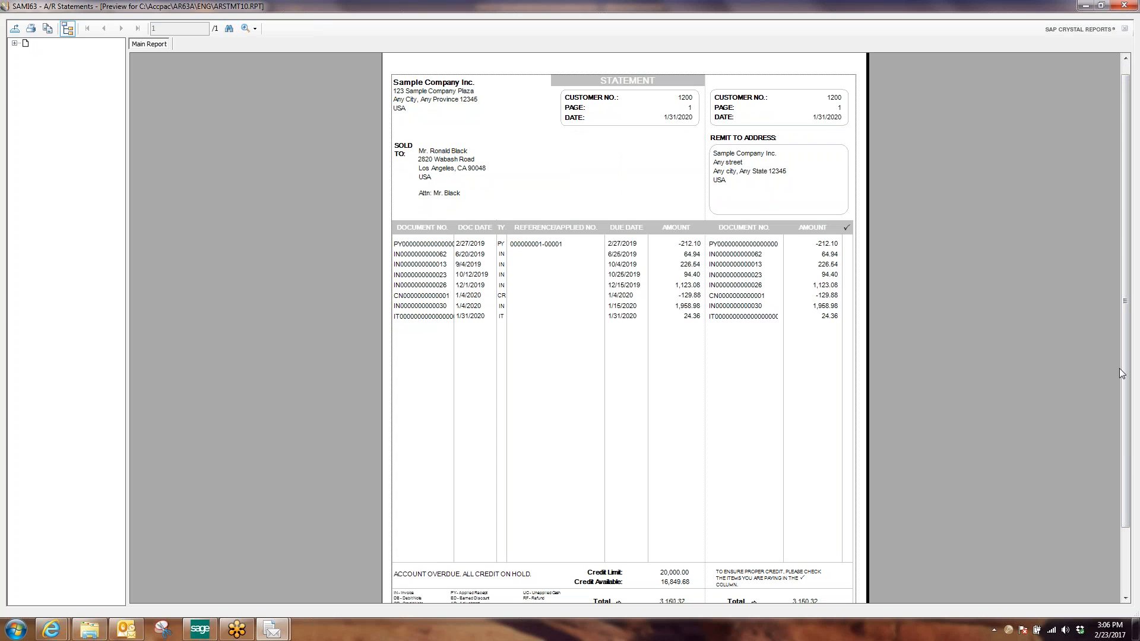
pyautogui.moveTo(1119, 370); pyautogui.dragTo(1093, 333)
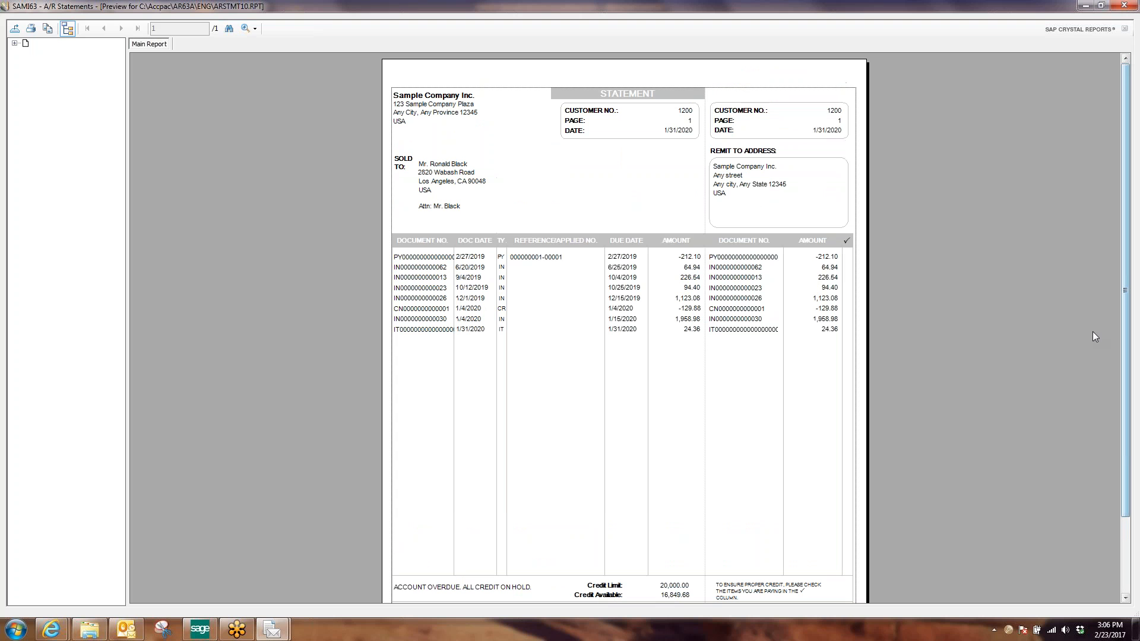
pyautogui.click(1126, 7)
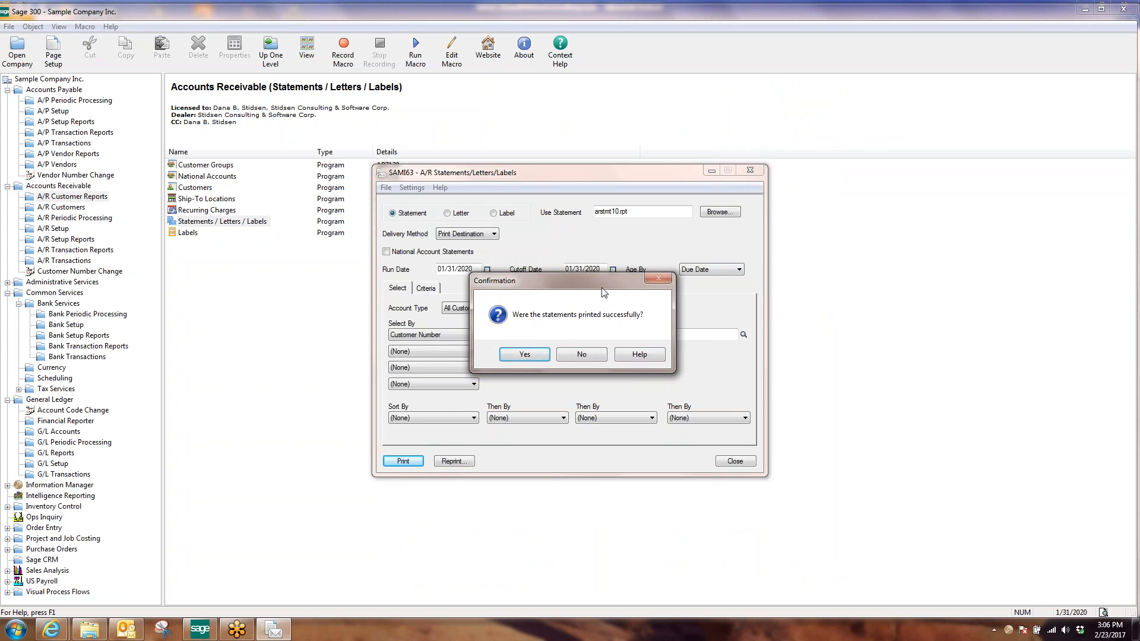
pyautogui.moveTo(600, 286); pyautogui.dragTo(598, 266)
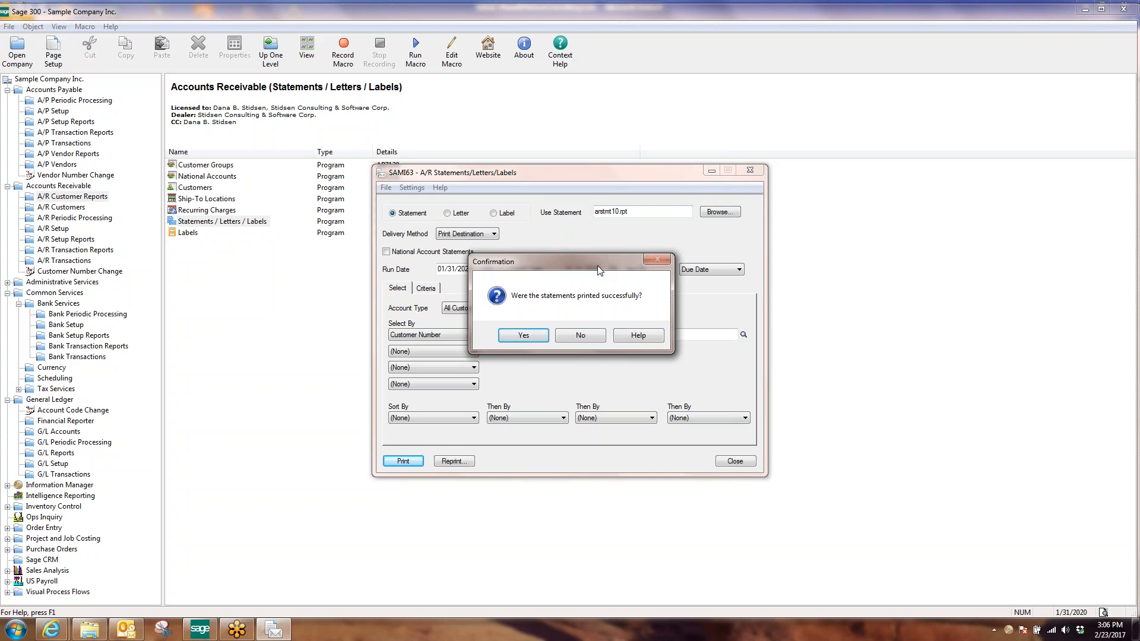
pyautogui.moveTo(600, 271); pyautogui.dragTo(721, 347)
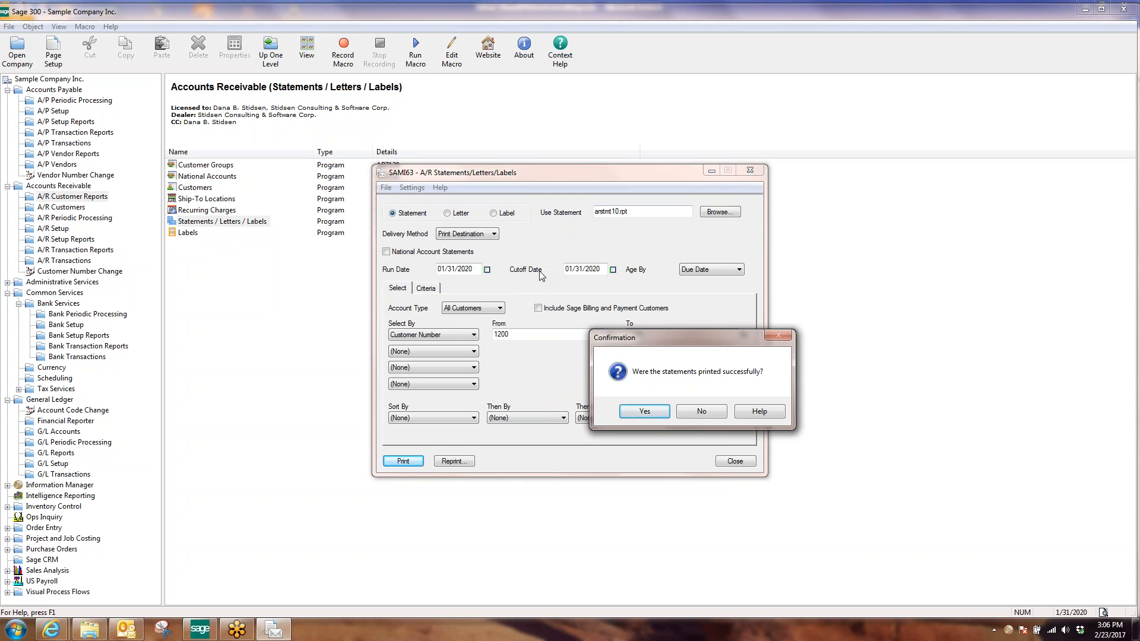
# - Close the A/R Customers Report form opened by mistake and open the A/R Customers record form instead
pyautogui.click(202, 189)
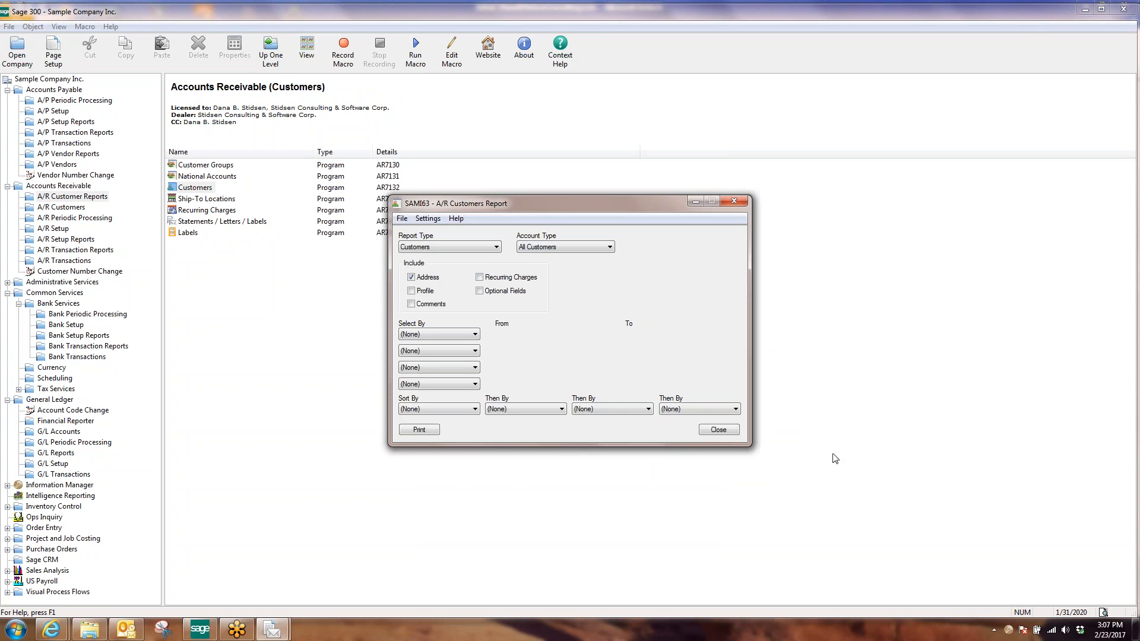
pyautogui.click(720, 430)
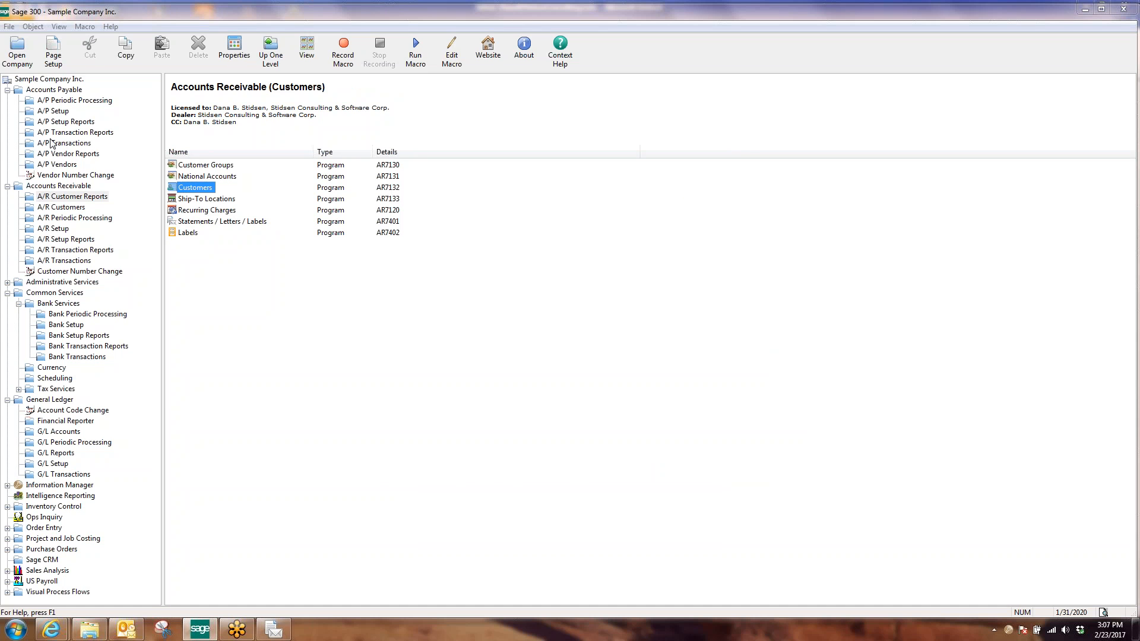
pyautogui.click(59, 207)
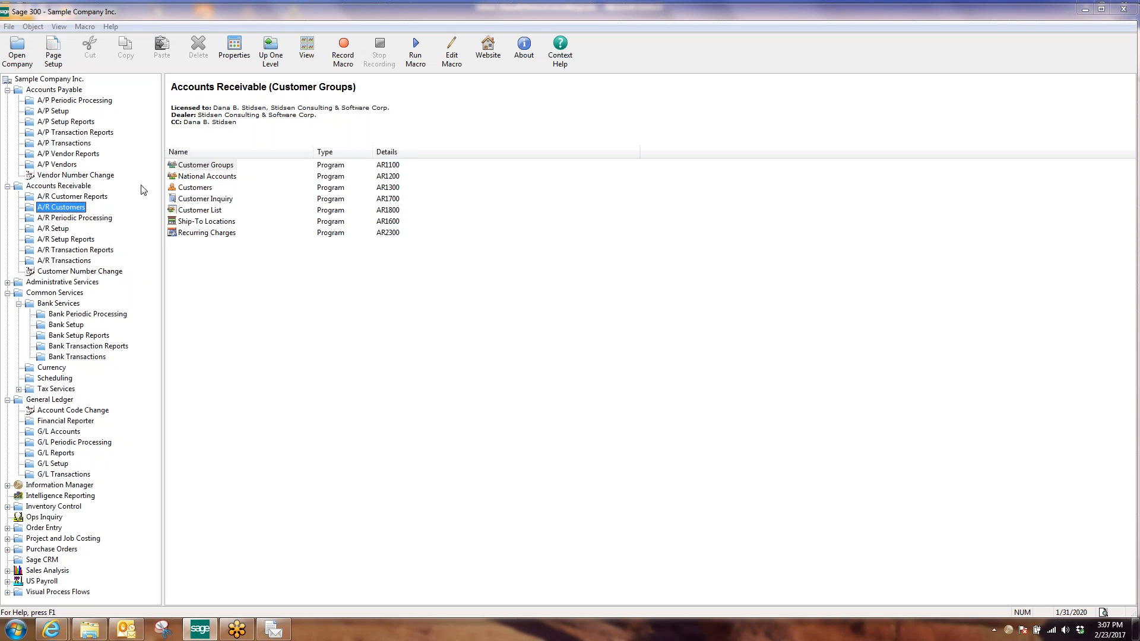
pyautogui.doubleClick(195, 188)
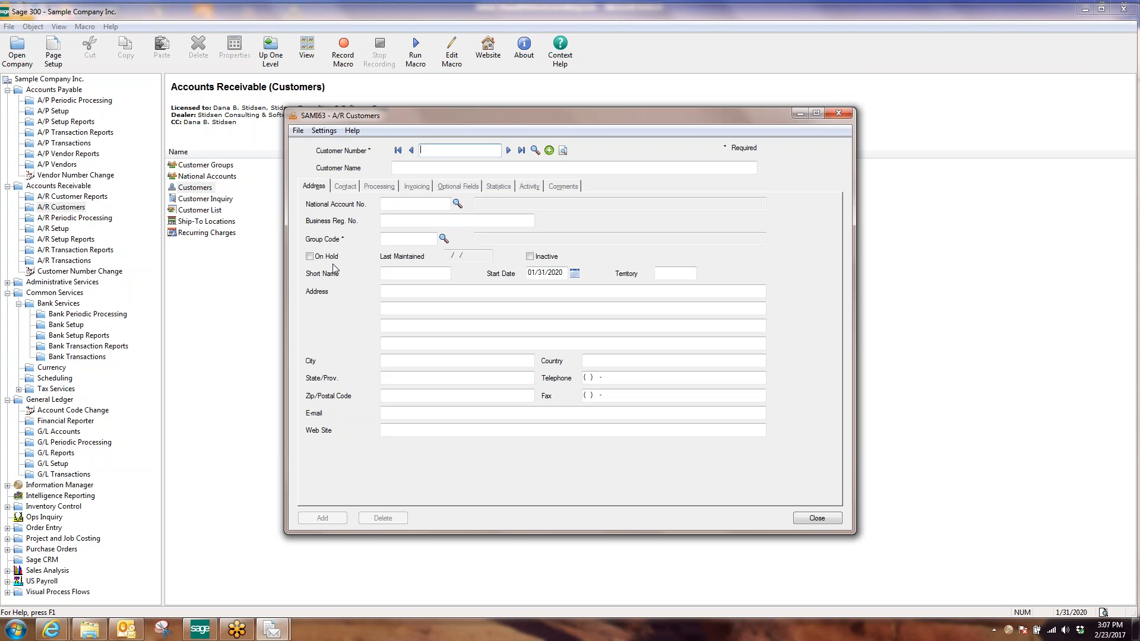
# - Load the retail customer's record, examine its activity, statistics and optional fields, including the last statement balance and date, and close it
pyautogui.write('1200')
pyautogui.press('Tab')
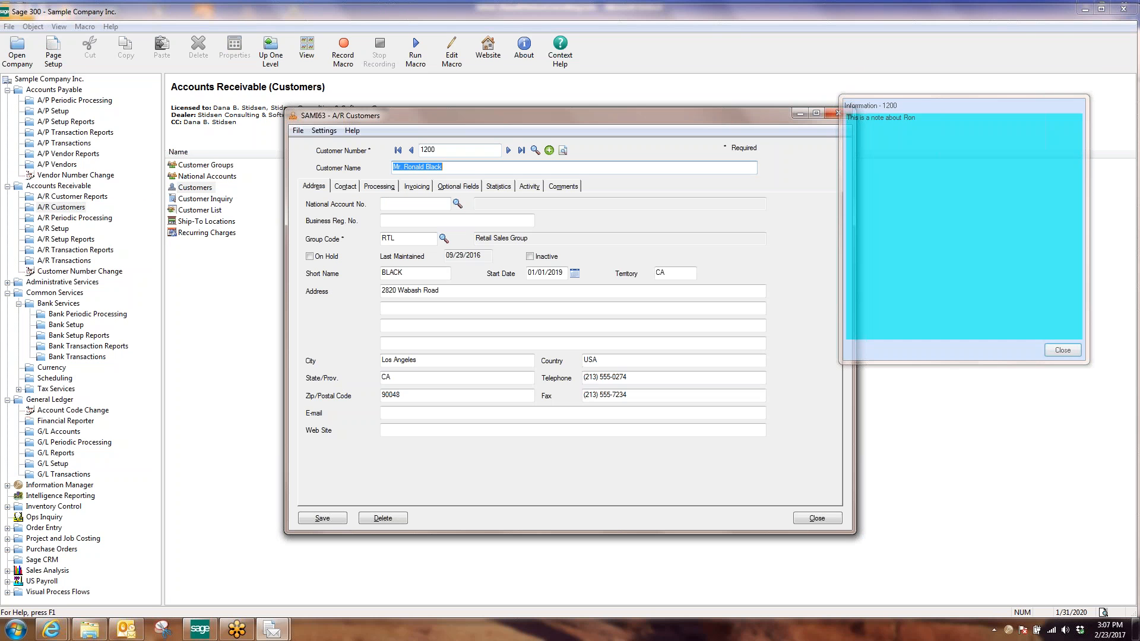
pyautogui.click(1062, 350)
pyautogui.click(529, 187)
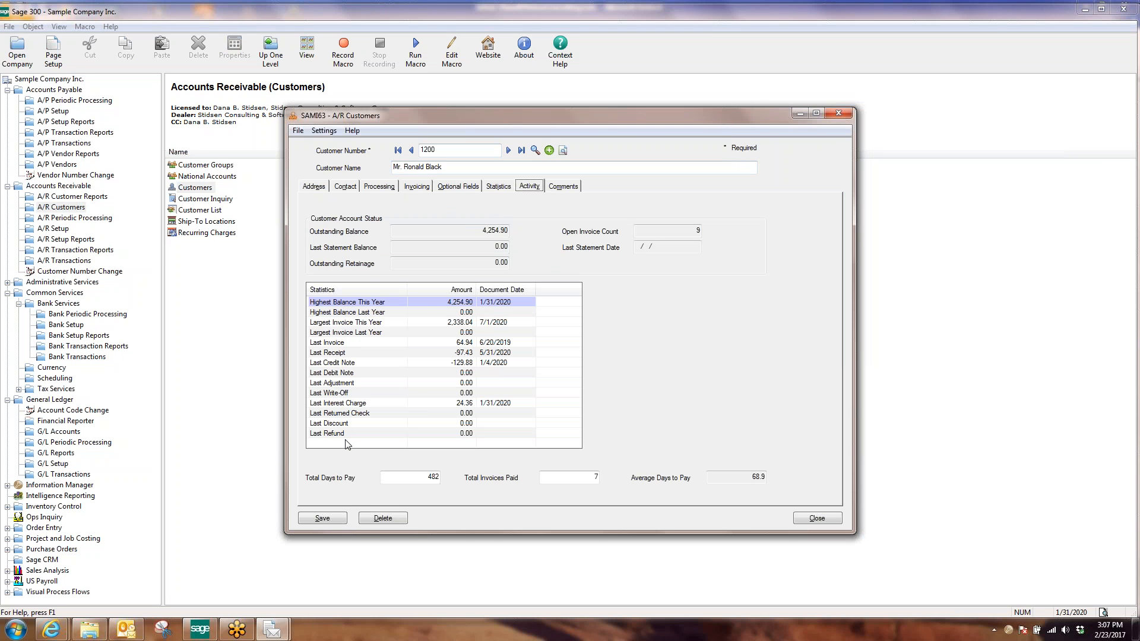
pyautogui.click(505, 189)
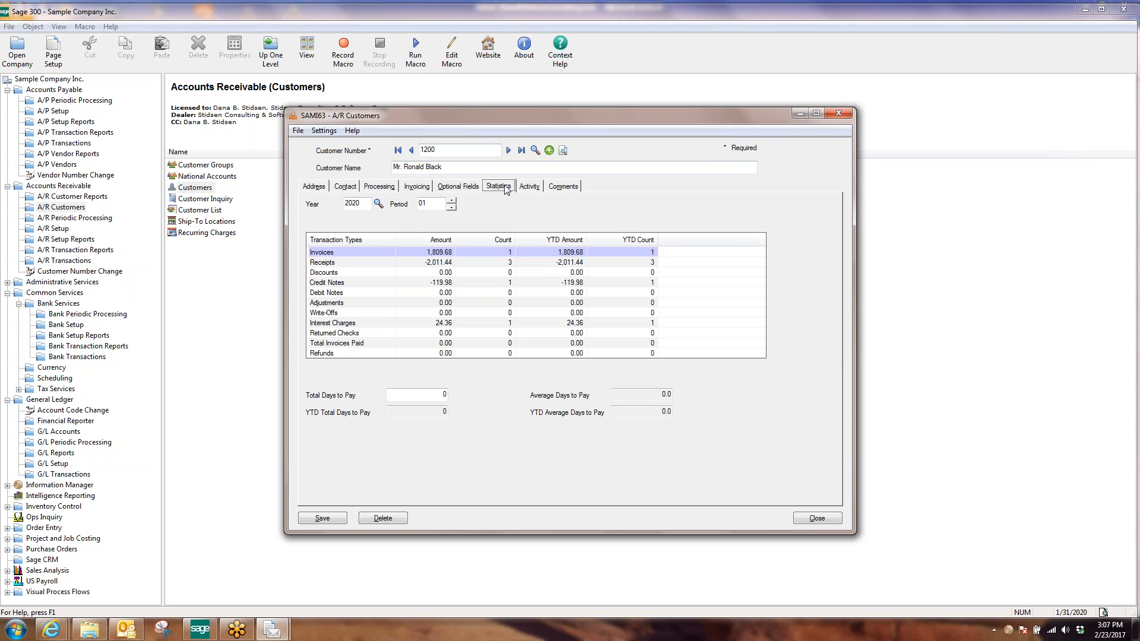
pyautogui.click(467, 188)
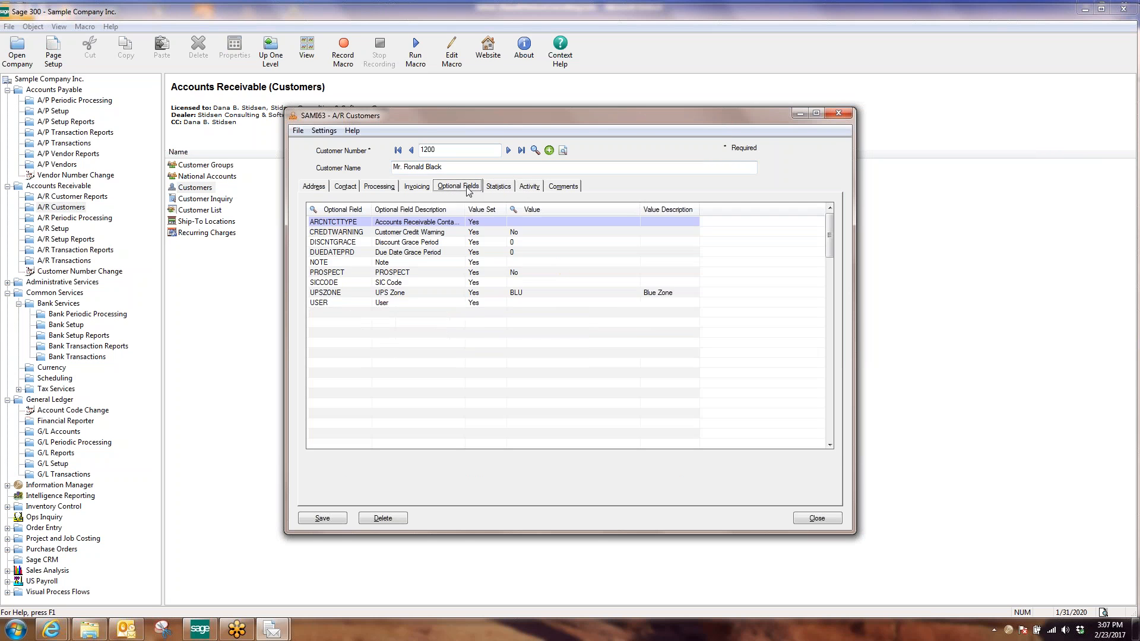
pyautogui.click(529, 187)
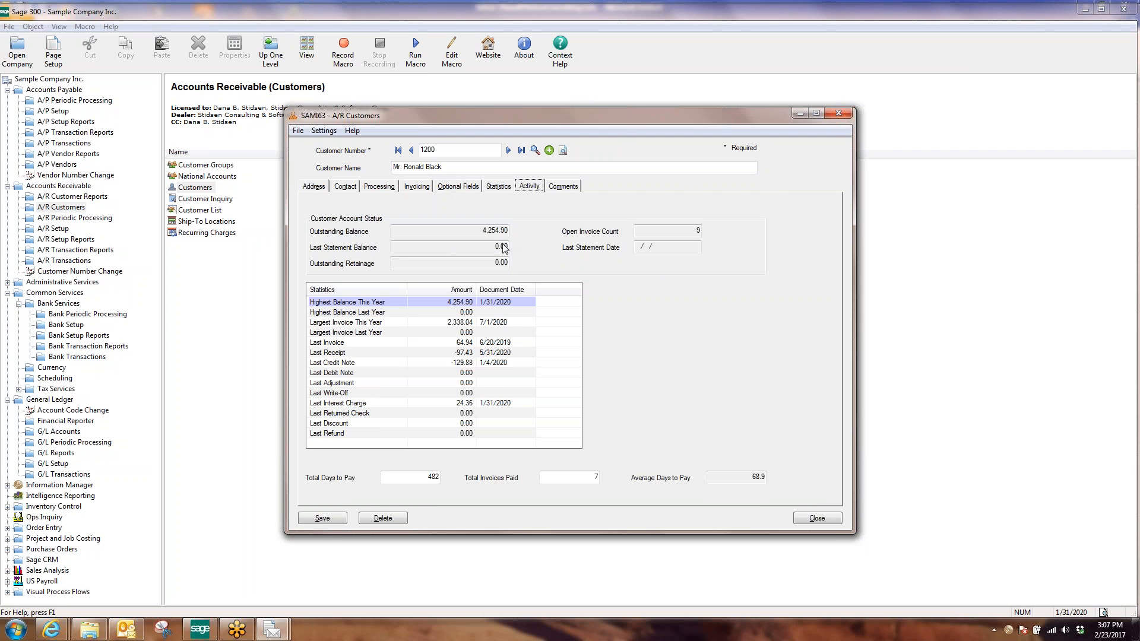
pyautogui.click(813, 521)
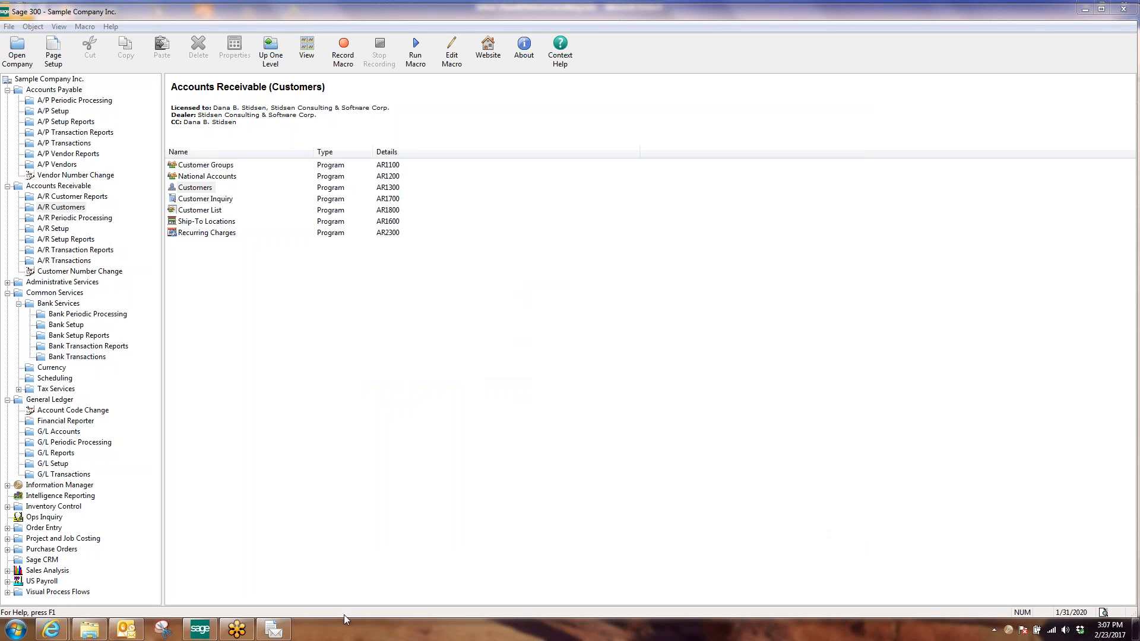
# - Answer No to the statement print confirmation, proceed without selecting any statements to cancel, and close the A/R Statements/Letters/Labels form
pyautogui.click(274, 630)
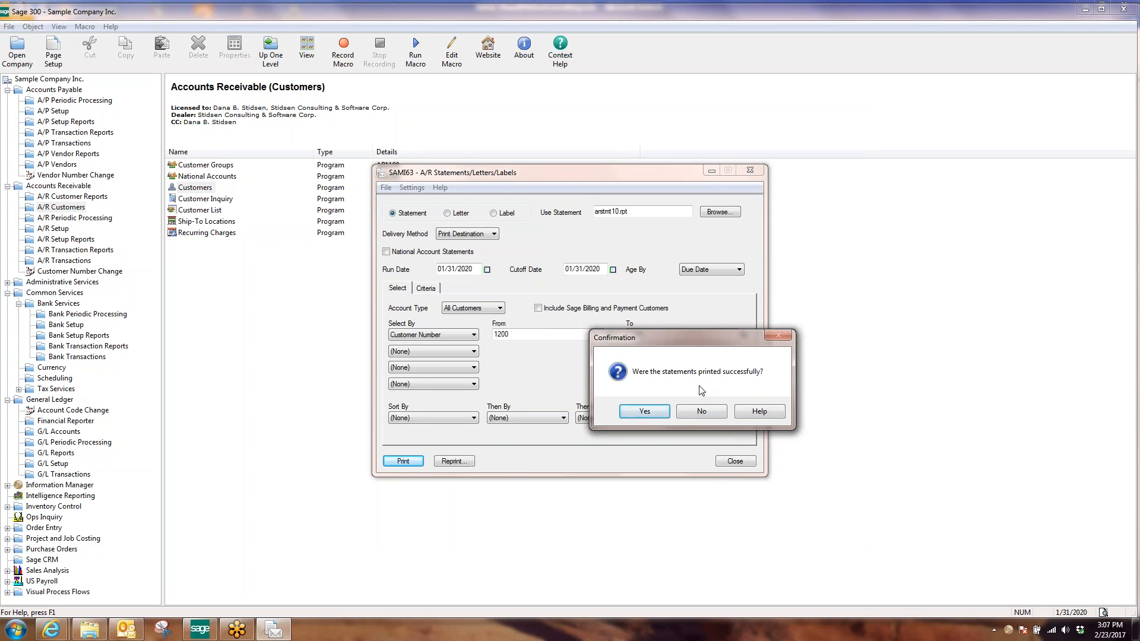
pyautogui.moveTo(684, 343); pyautogui.dragTo(651, 302)
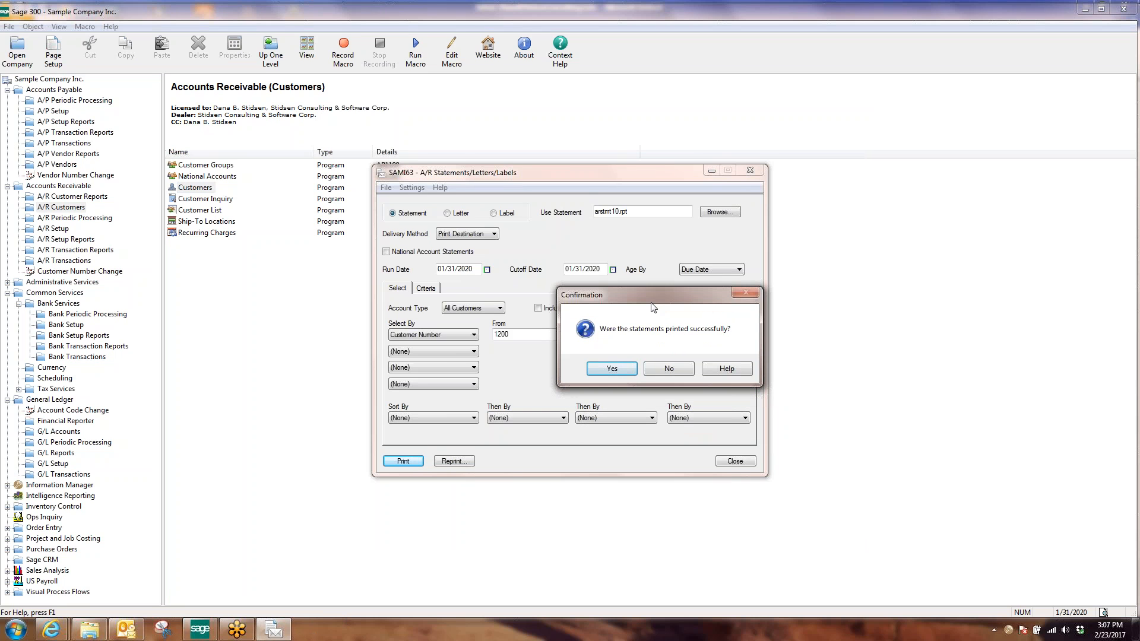
pyautogui.click(669, 369)
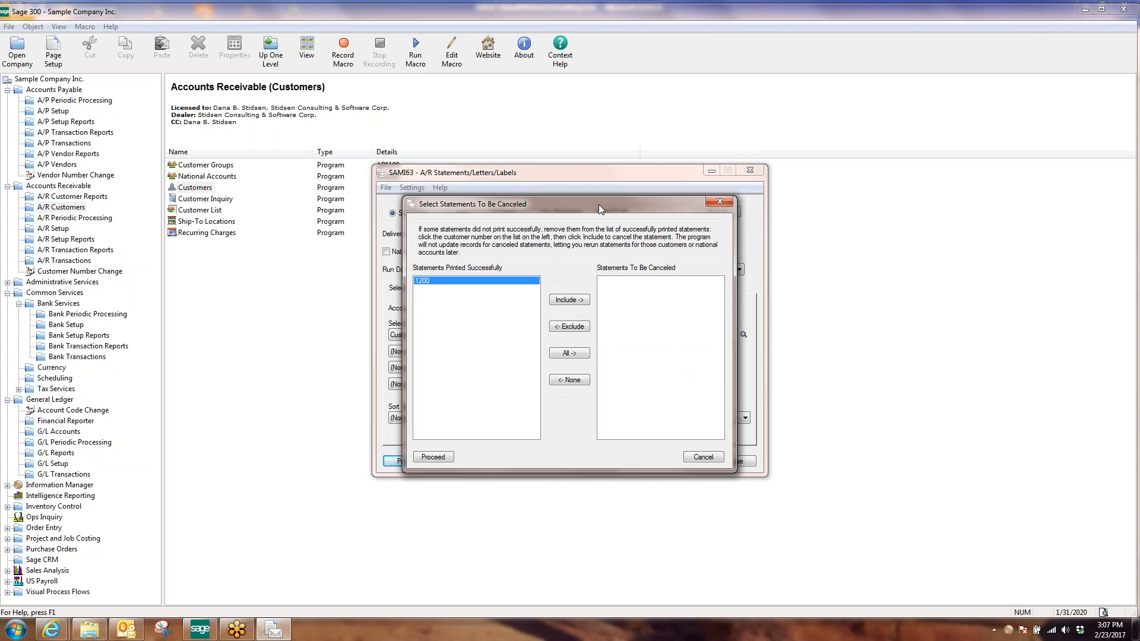
pyautogui.moveTo(598, 203); pyautogui.dragTo(593, 184)
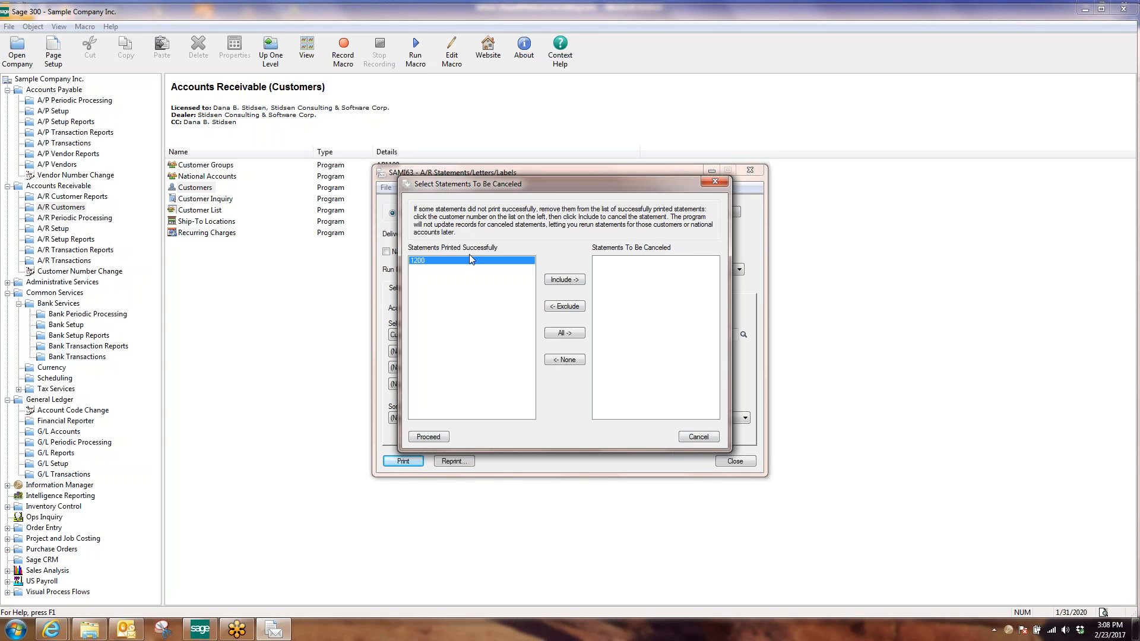
pyautogui.click(428, 440)
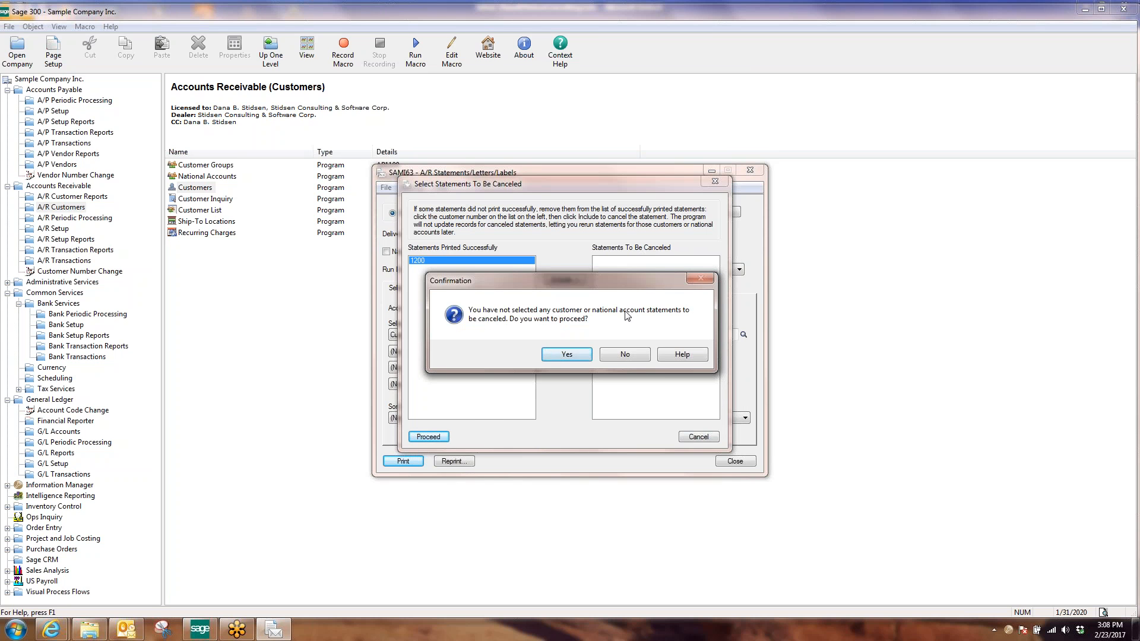
pyautogui.click(567, 355)
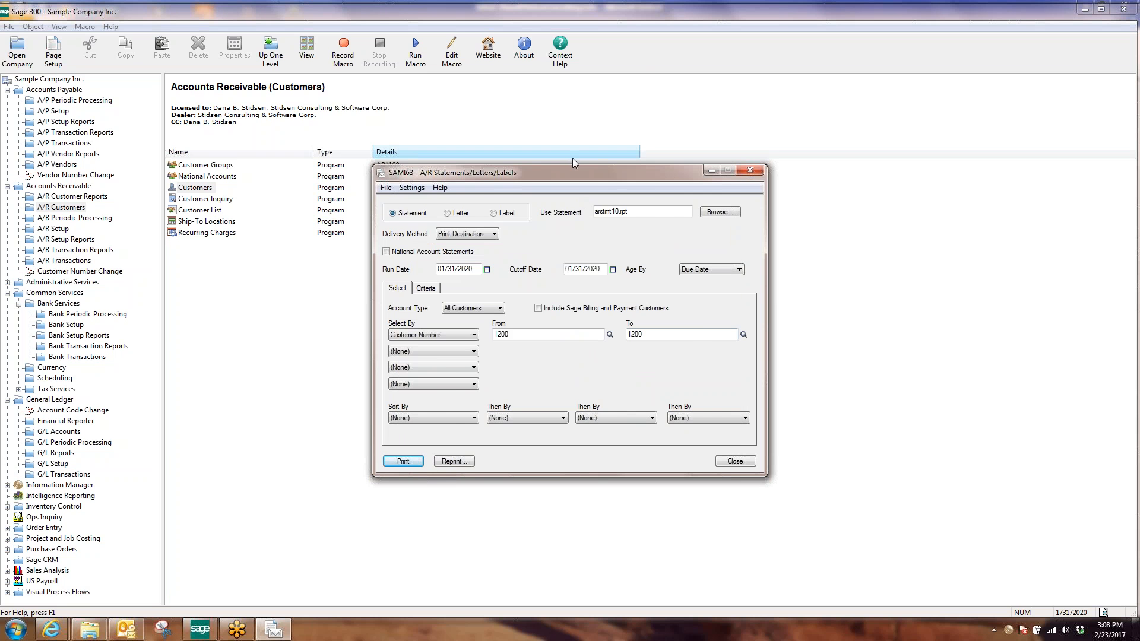
pyautogui.moveTo(579, 174); pyautogui.dragTo(653, 167)
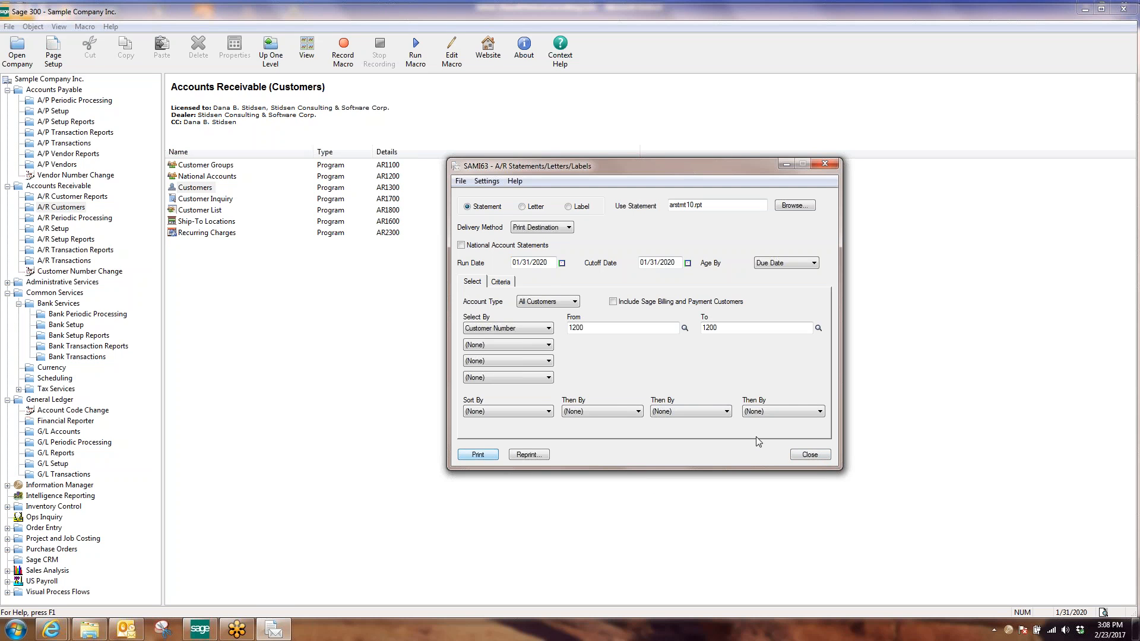
pyautogui.click(812, 459)
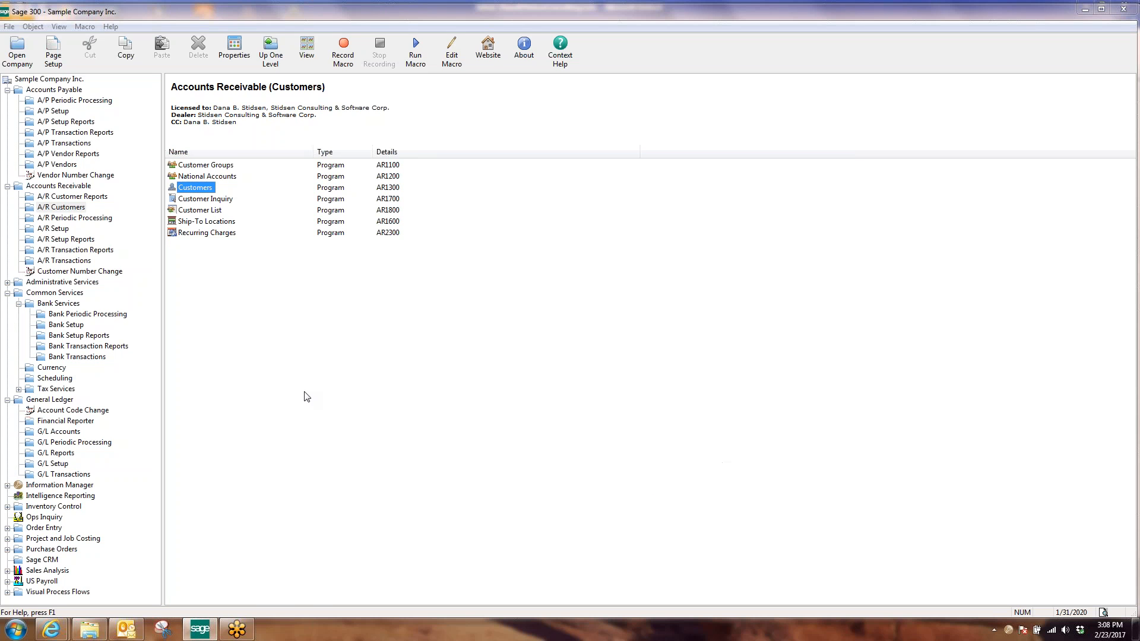
# - Reopen the retail customer's record, check the last statement balance and date in its account activity, and close it
pyautogui.doubleClick(196, 188)
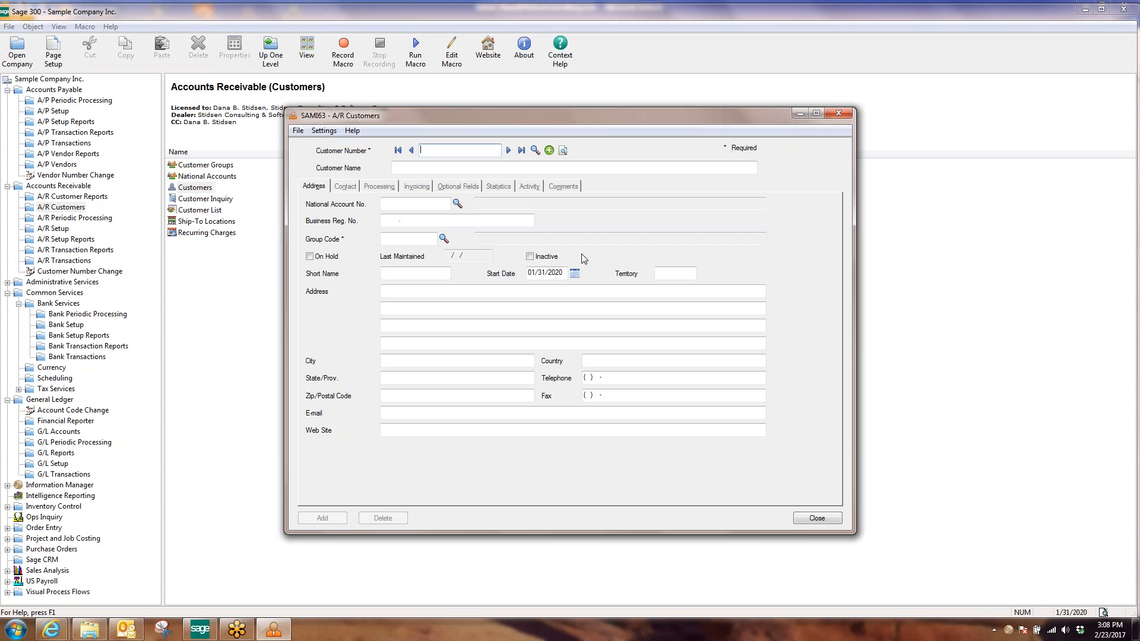
pyautogui.write('1200')
pyautogui.press('Tab')
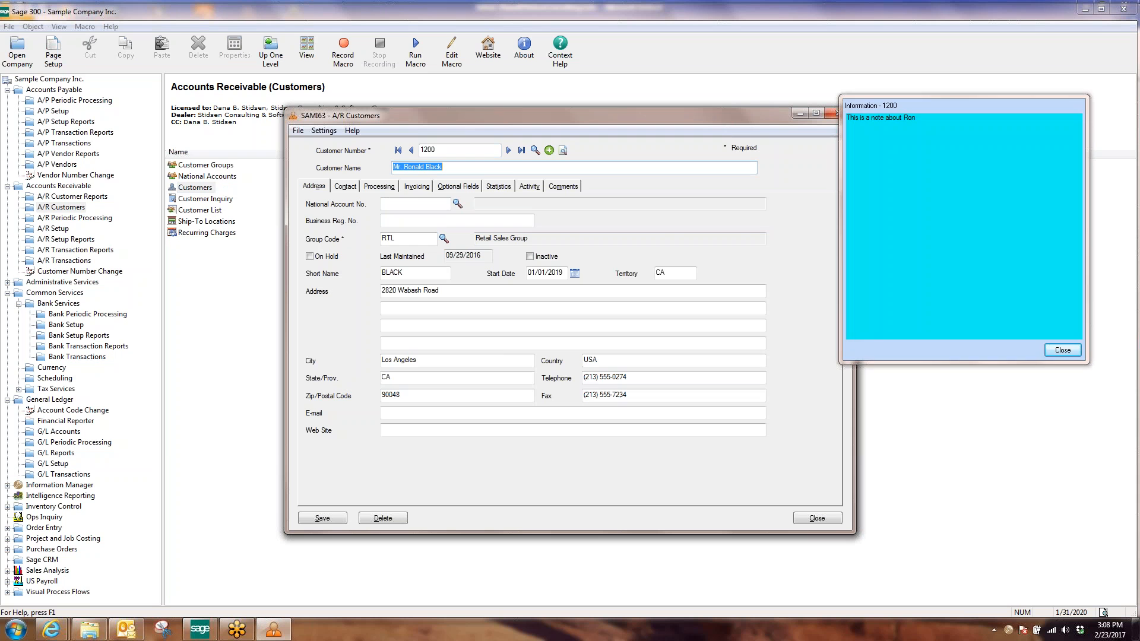
pyautogui.click(1062, 351)
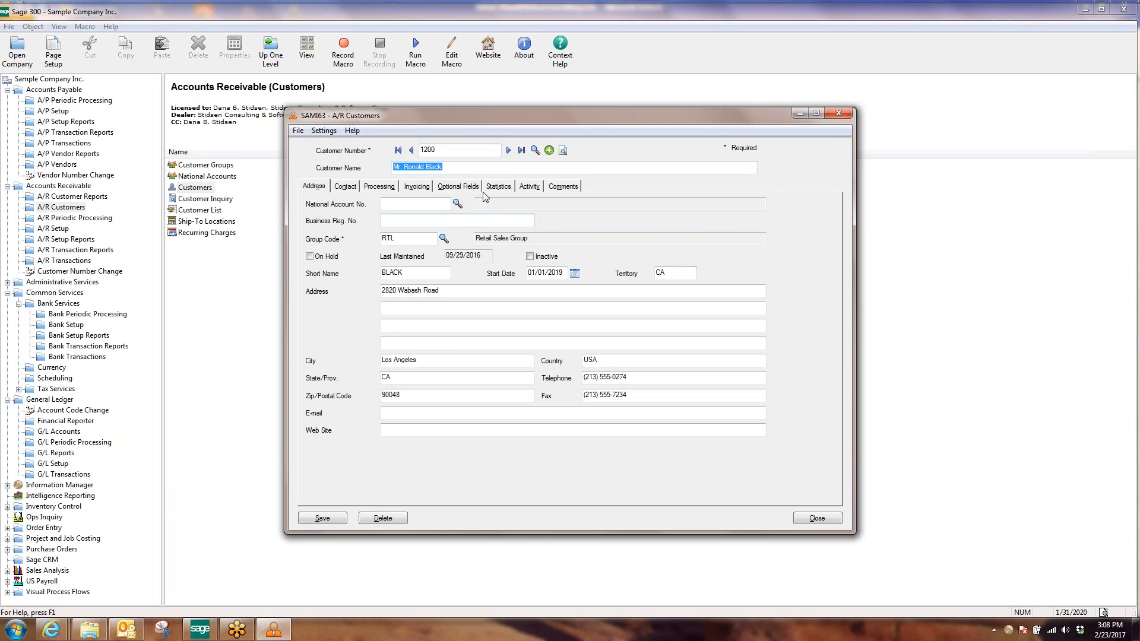
pyautogui.click(529, 186)
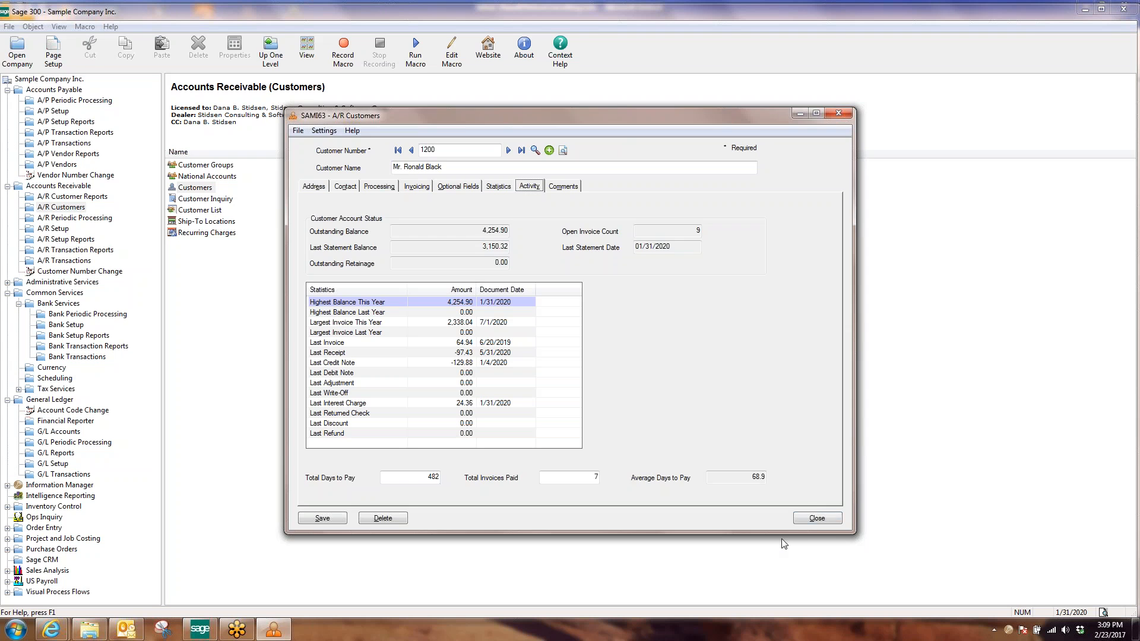
pyautogui.click(815, 518)
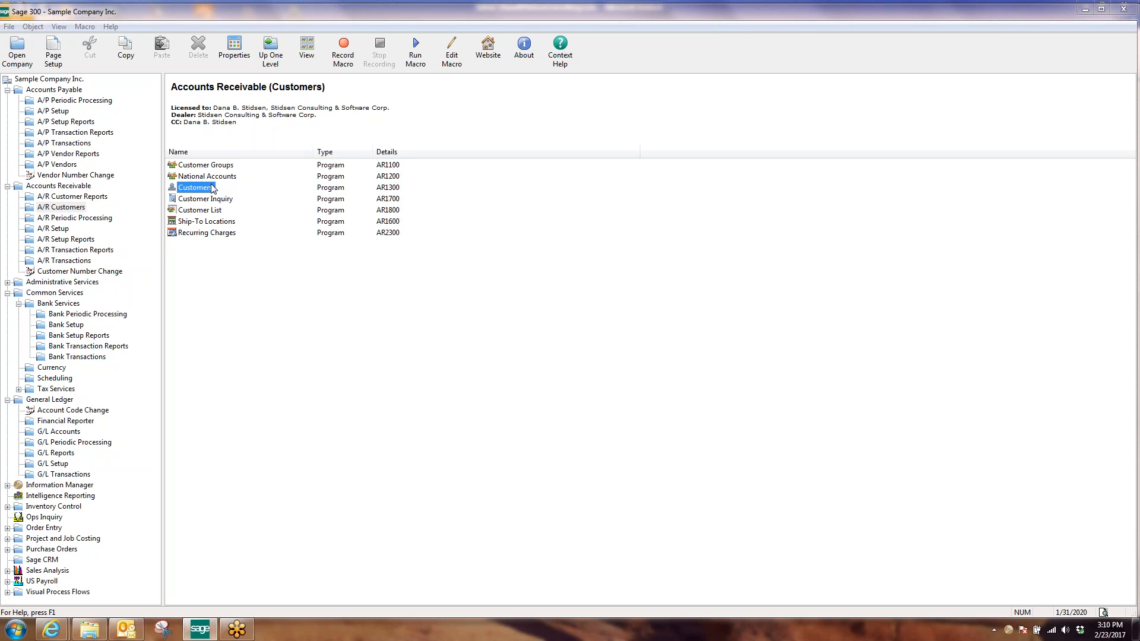
# - Go to the A/R Periodic Processing programs and look over the recurring charge and write-off batch entries
pyautogui.click(59, 102)
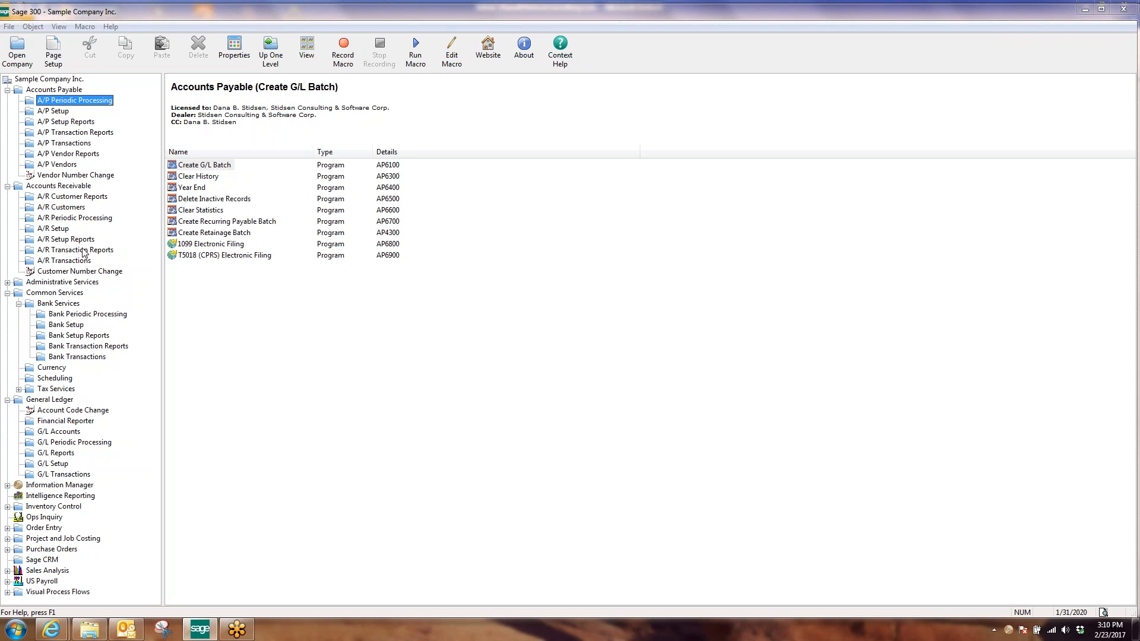
pyautogui.click(80, 218)
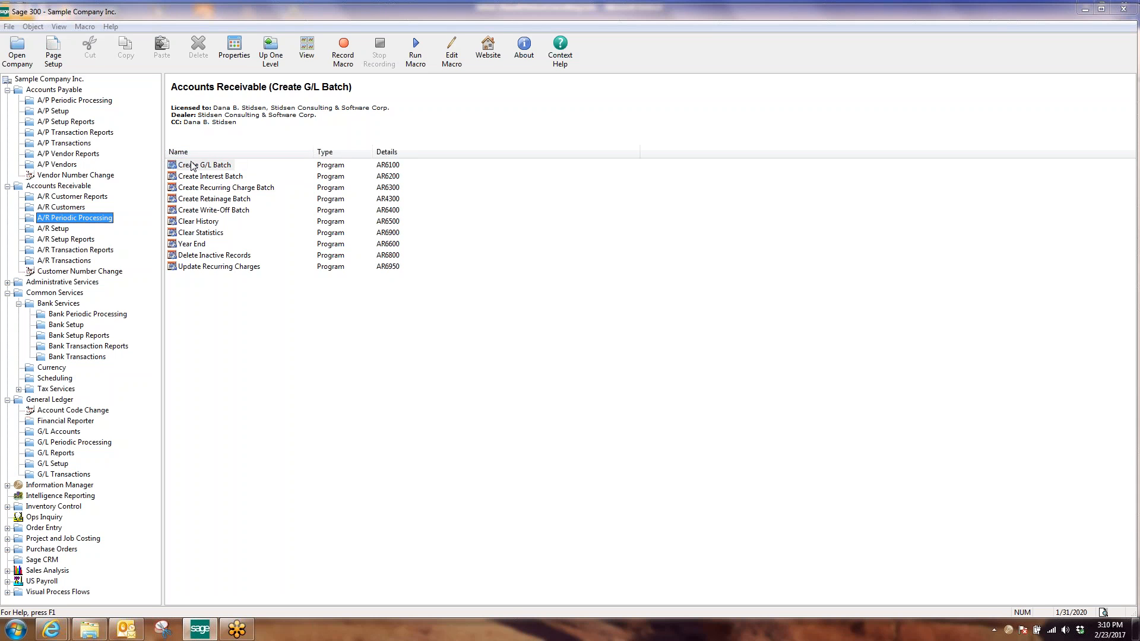
pyautogui.click(209, 190)
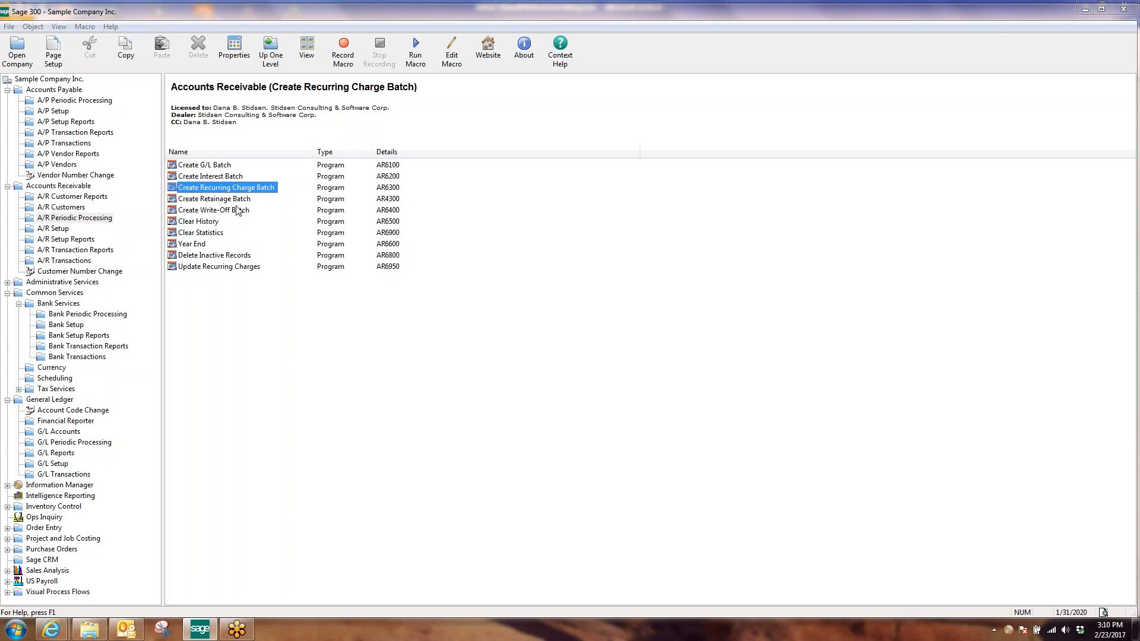
pyautogui.click(236, 209)
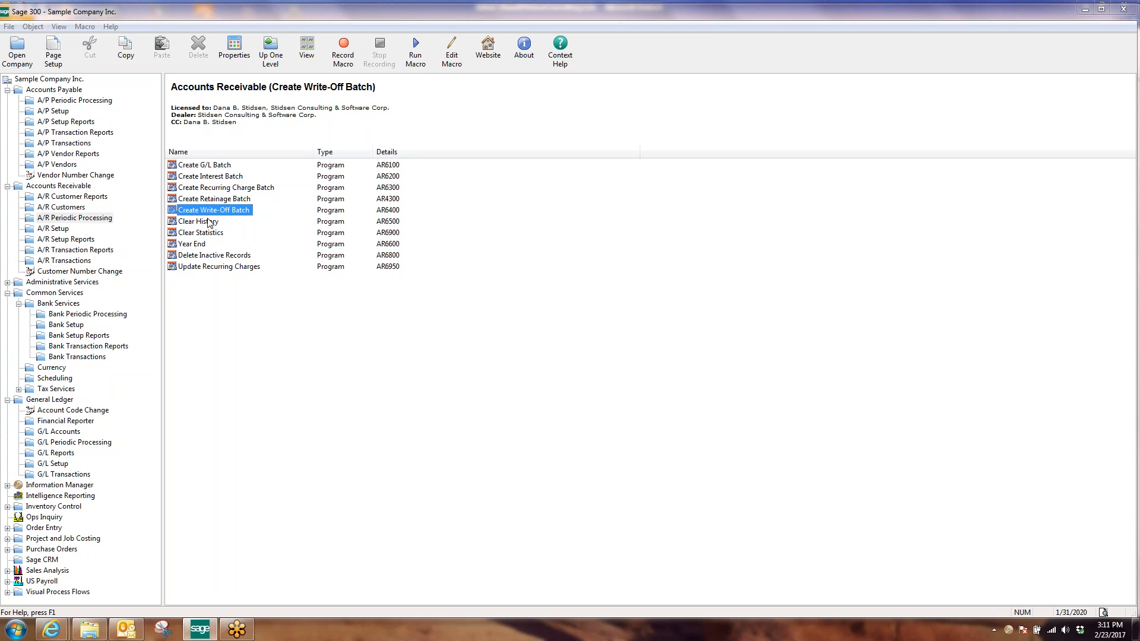
# - Open the A/R Create Write-Off Batch form, examine its Select By choices and close it without processing
pyautogui.click(207, 221)
pyautogui.click(205, 212)
pyautogui.doubleClick(217, 211)
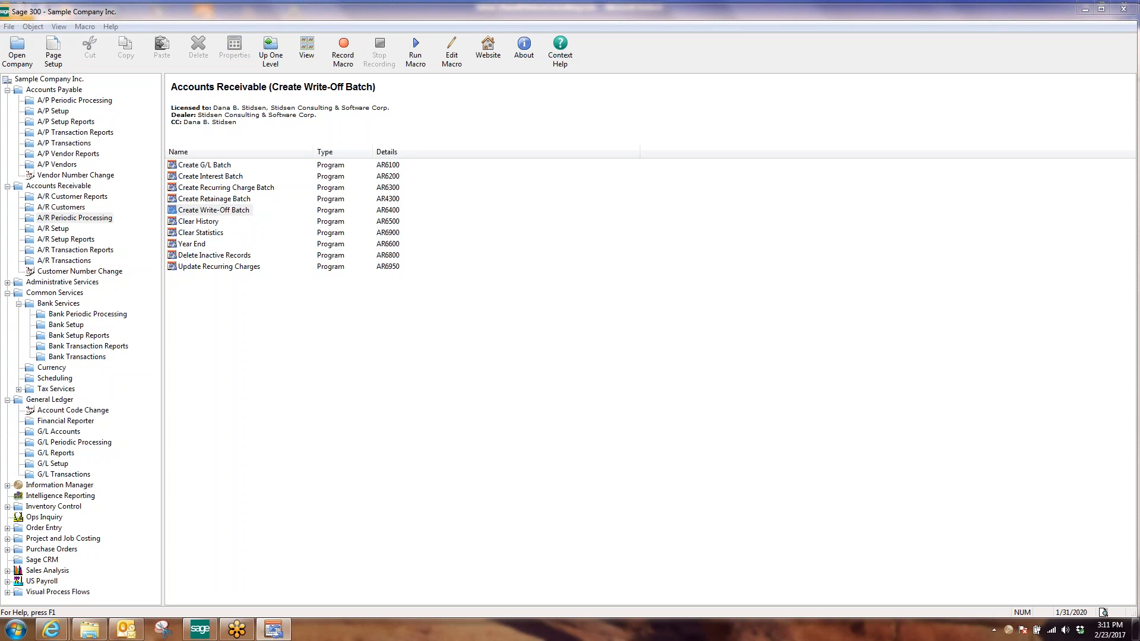
pyautogui.click(453, 370)
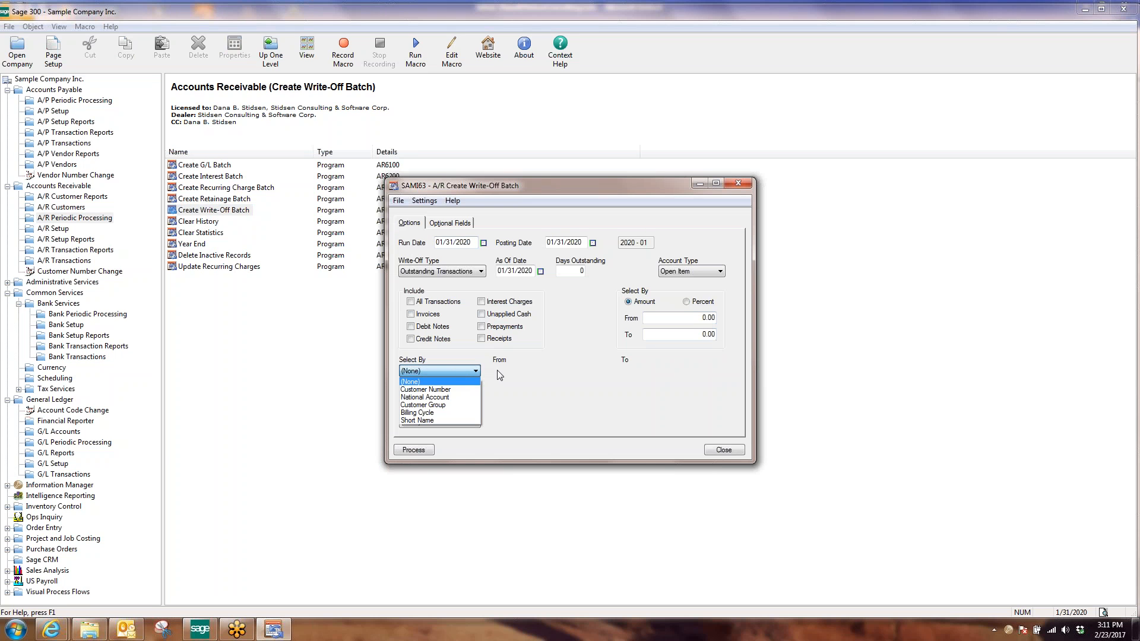
pyautogui.click(561, 386)
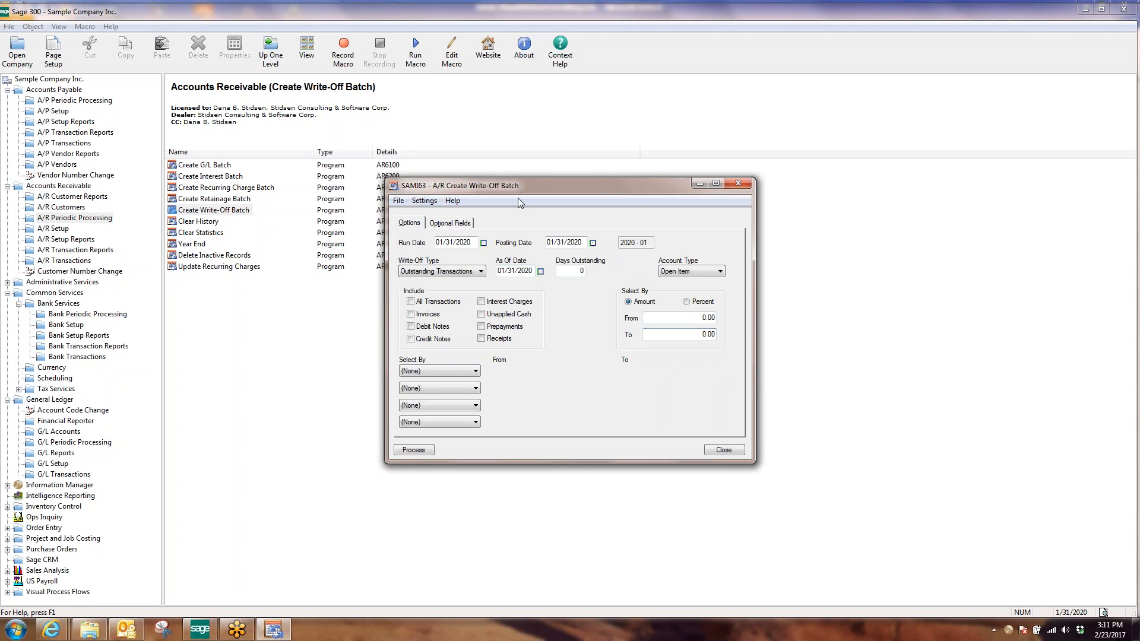
pyautogui.click(723, 450)
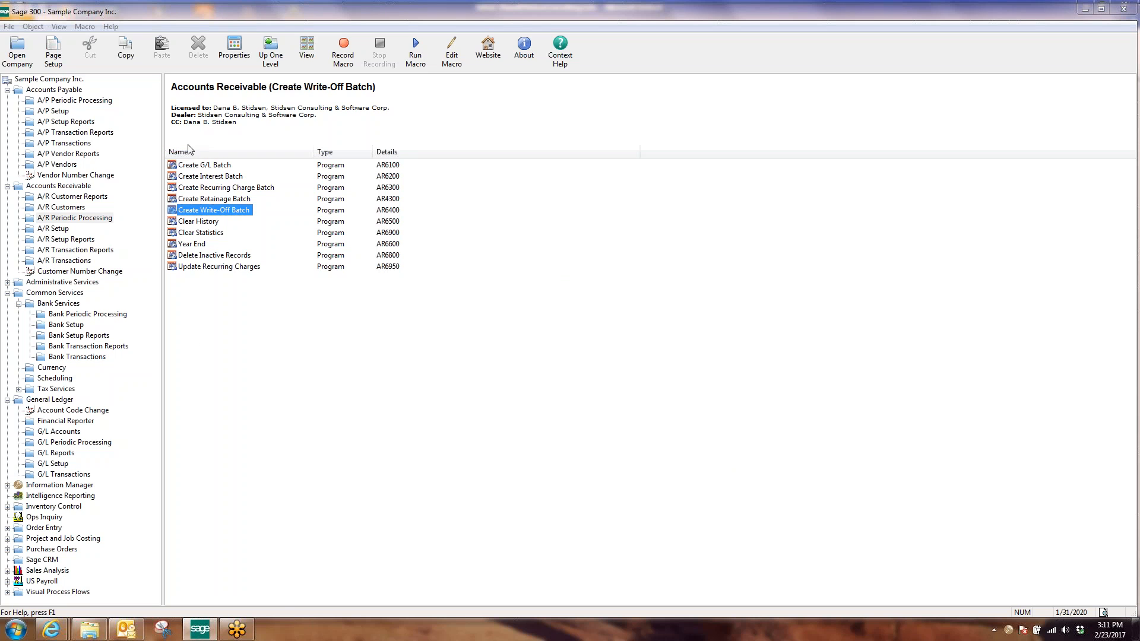
# - Open the A/R Clear History form, review which record types it can clear and close it without processing
pyautogui.click(200, 245)
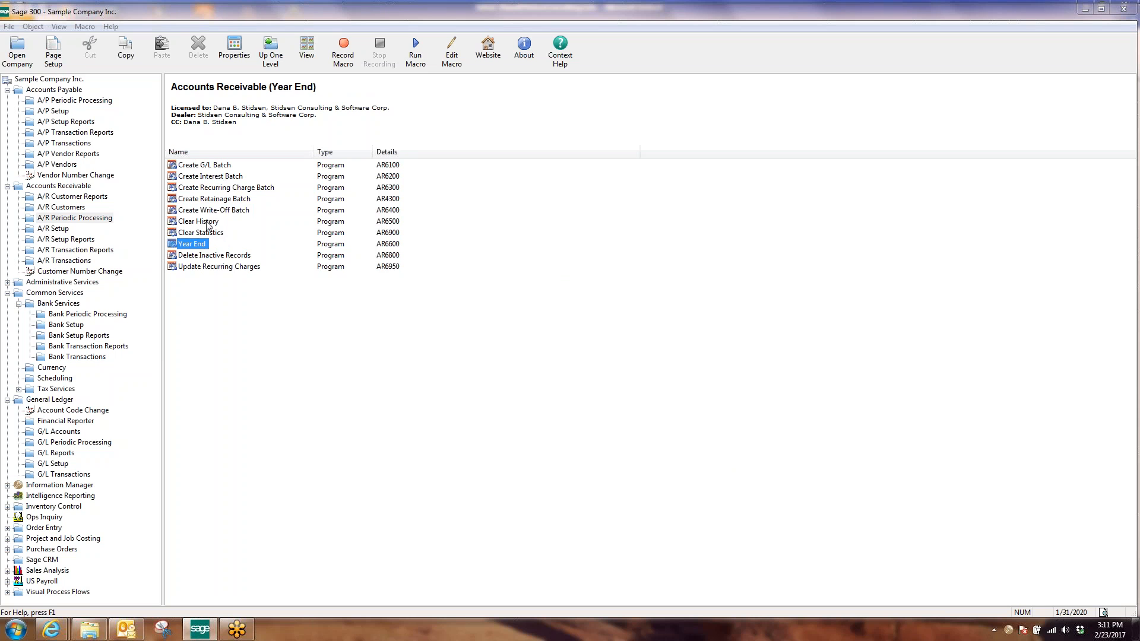
pyautogui.doubleClick(207, 222)
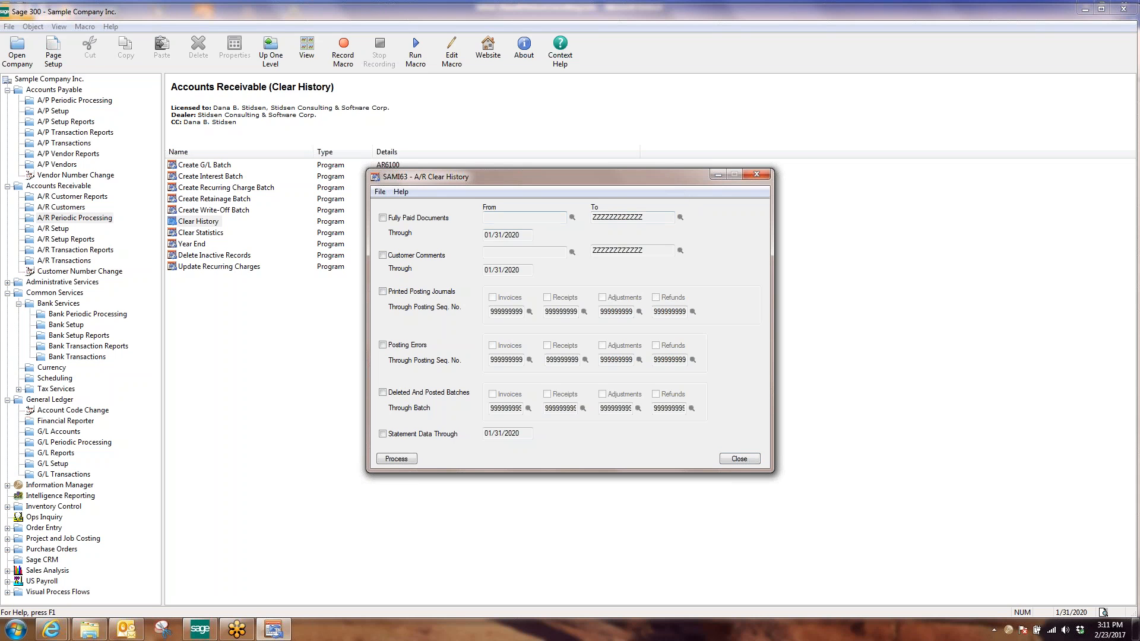
pyautogui.moveTo(519, 183); pyautogui.dragTo(542, 156)
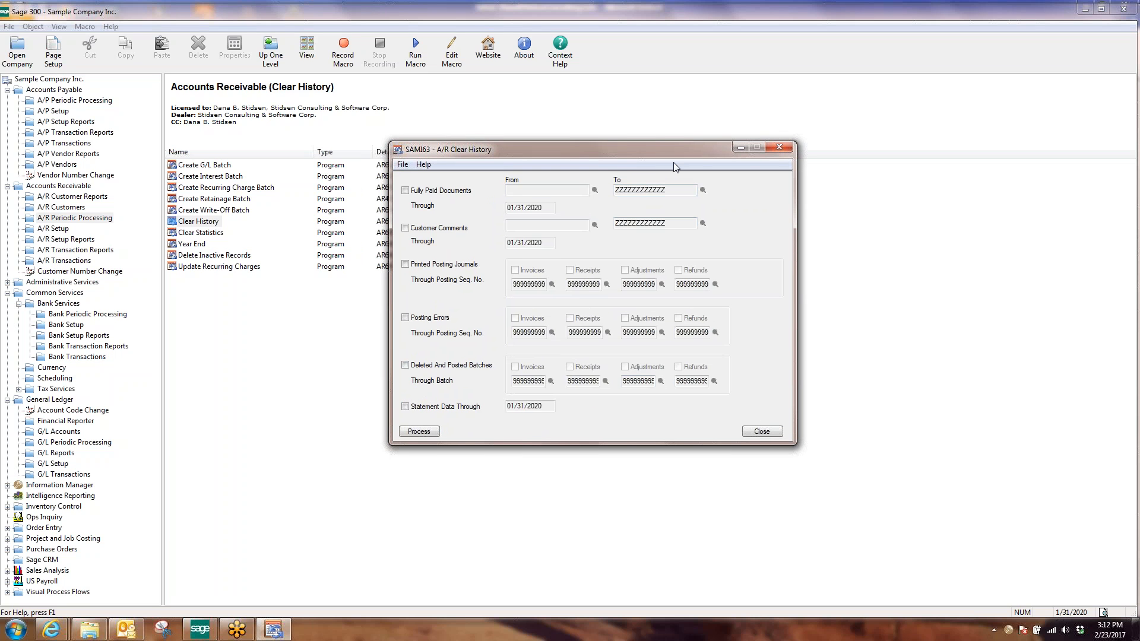
pyautogui.click(762, 432)
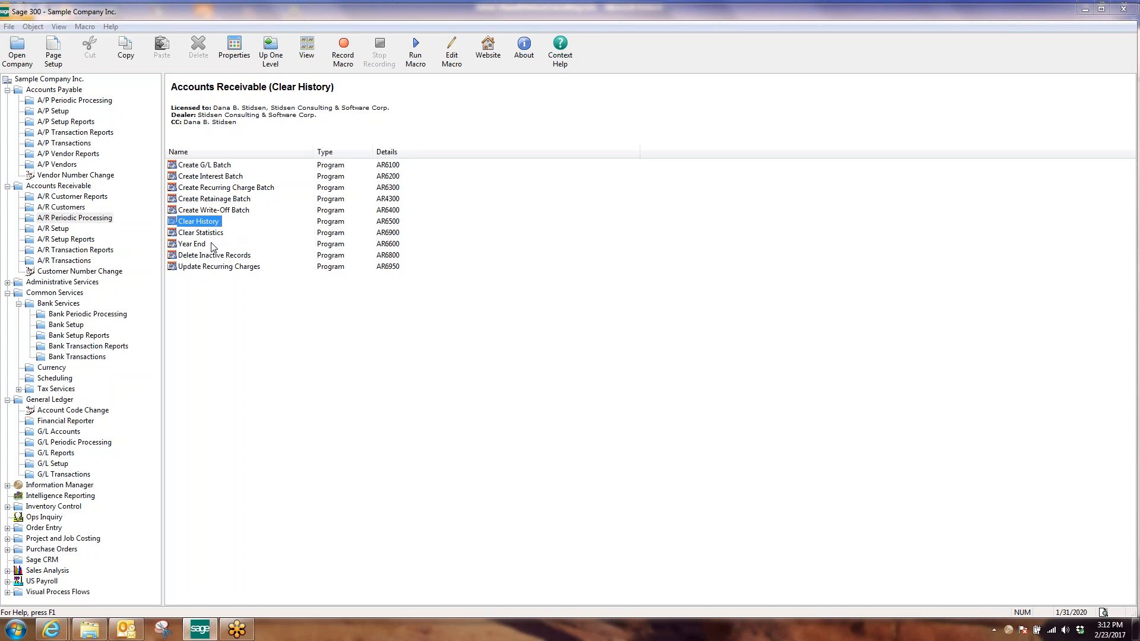
# - Open the A/R Update Recurring Charges form and choose EQUIPRENT as the recurring charge to update
pyautogui.doubleClick(188, 267)
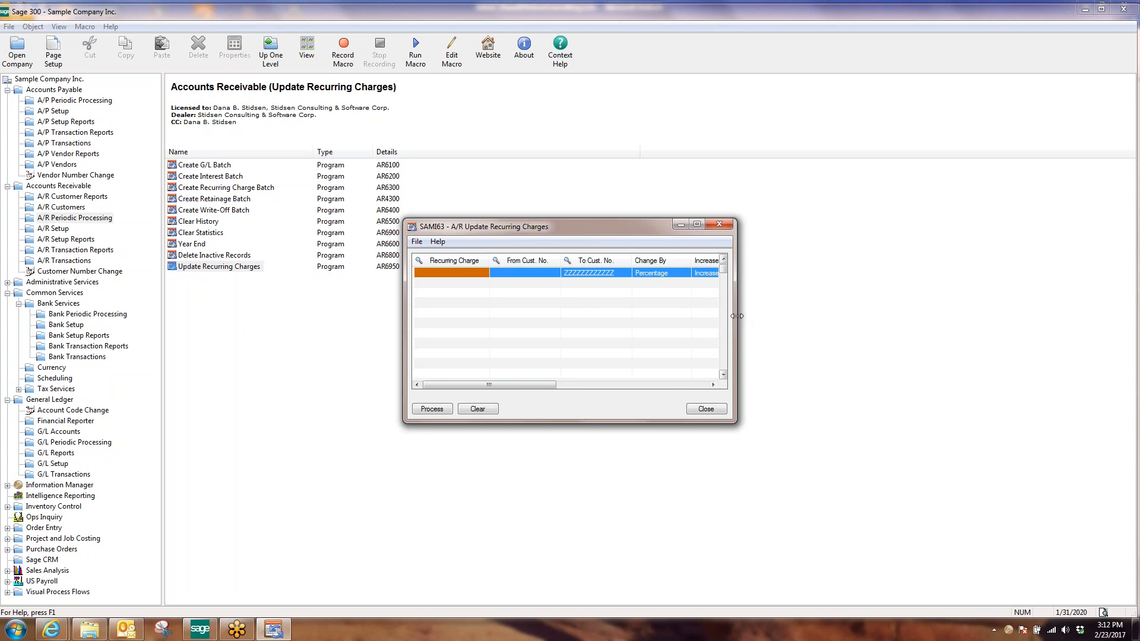
pyautogui.moveTo(737, 314); pyautogui.dragTo(907, 314)
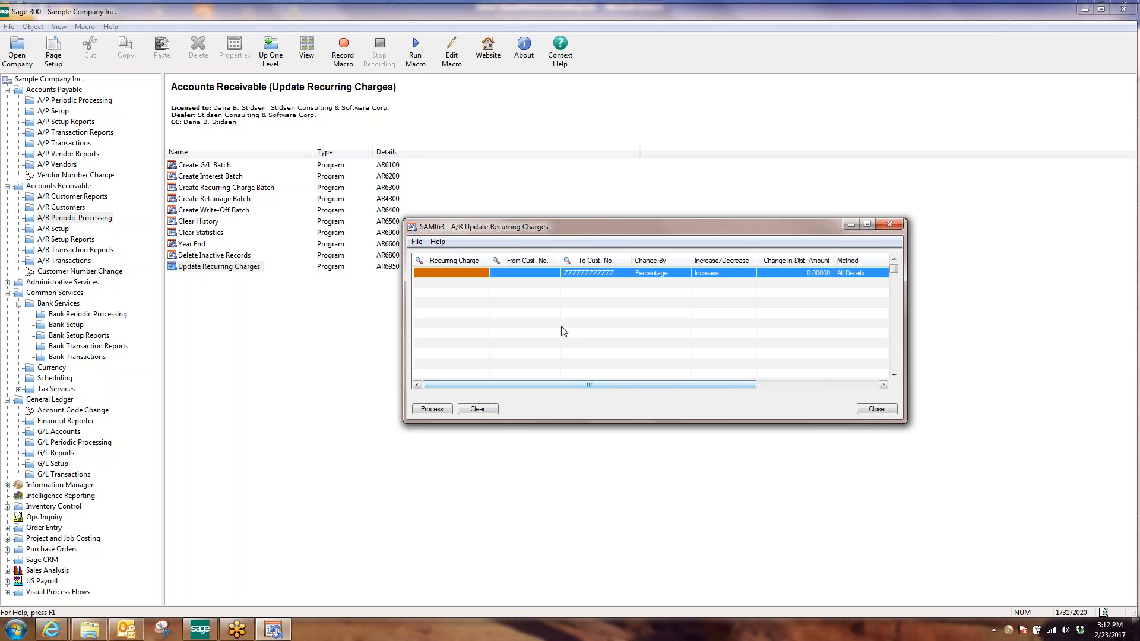
pyautogui.click(468, 260)
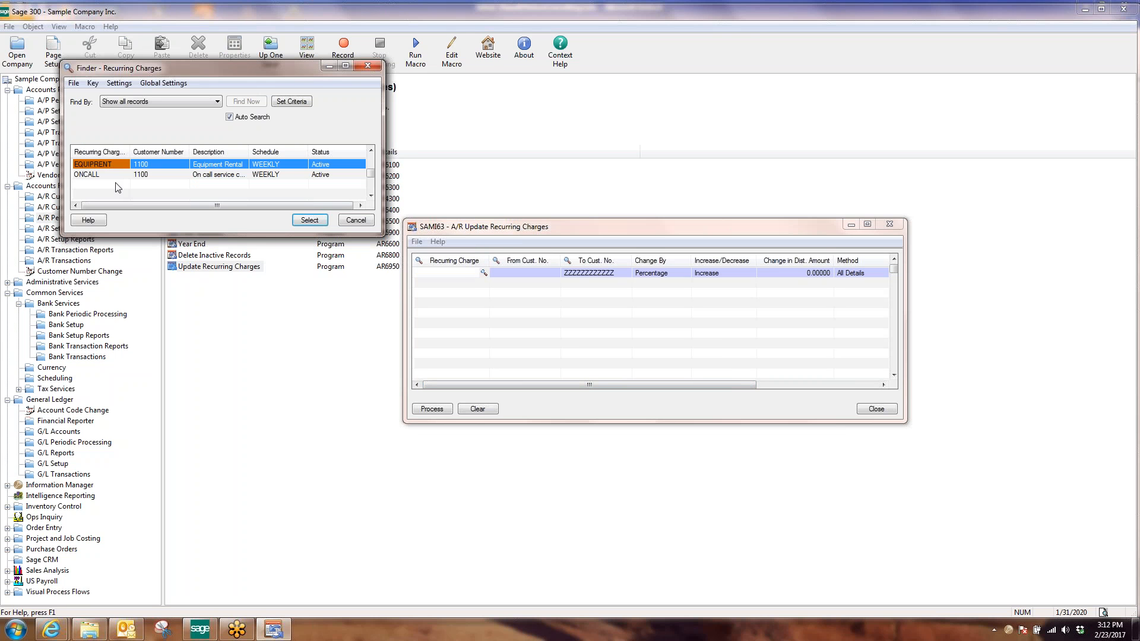
pyautogui.click(360, 205)
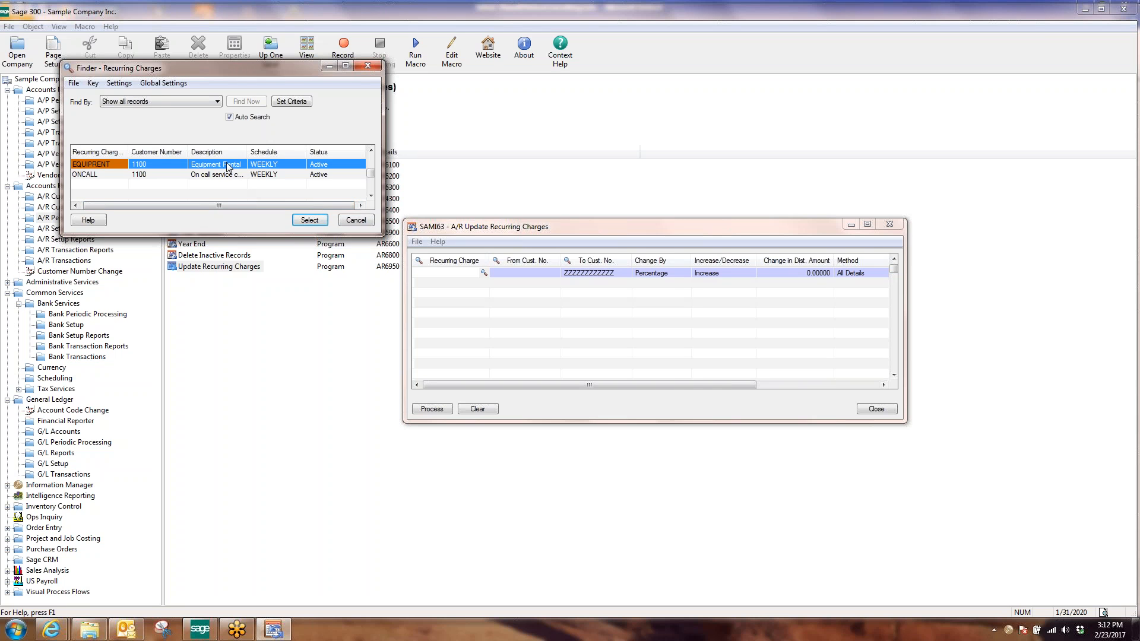
pyautogui.click(309, 220)
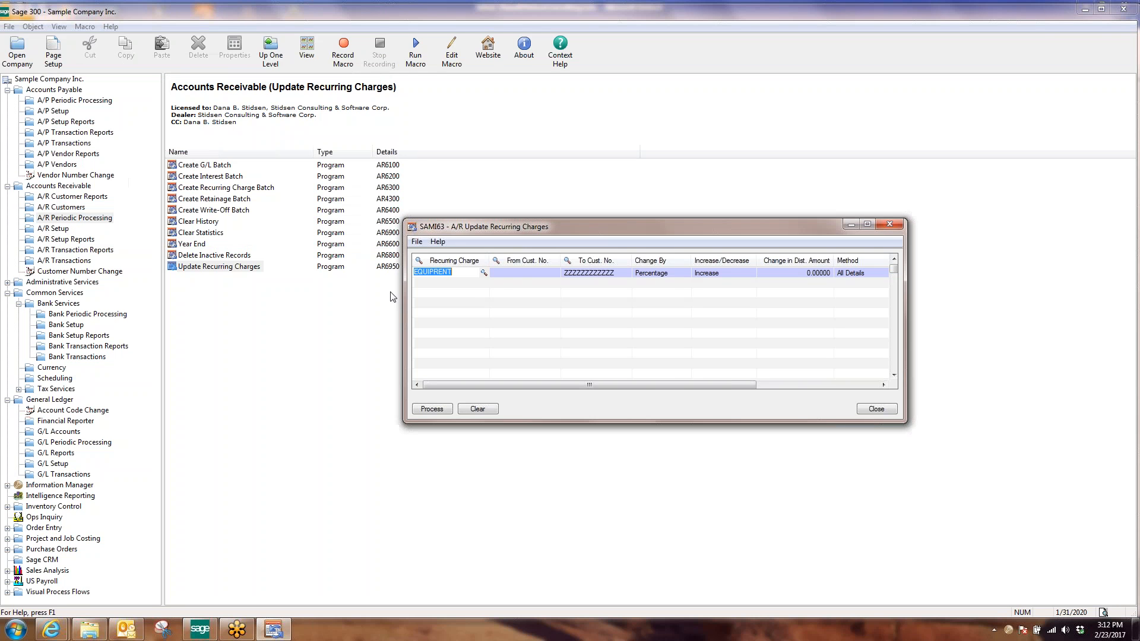
pyautogui.click(497, 306)
pyautogui.click(626, 354)
# - Set the start of the EQUIPRENT line's customer range to Bargain Mart - San Diego
pyautogui.click(525, 272)
pyautogui.click(554, 273)
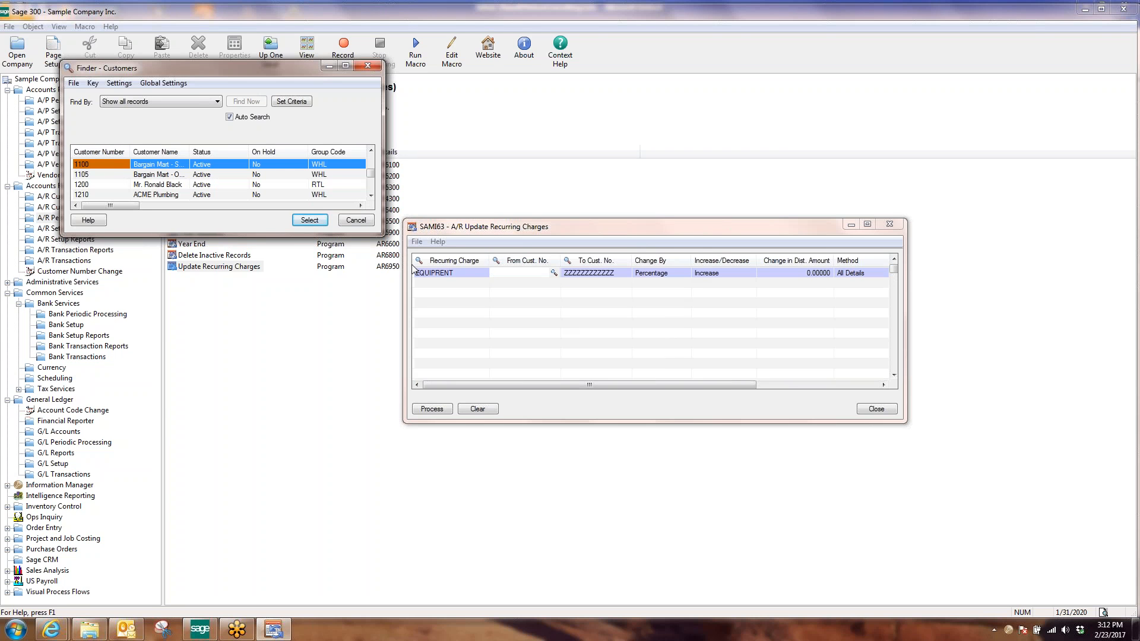
pyautogui.moveTo(285, 261); pyautogui.dragTo(285, 431)
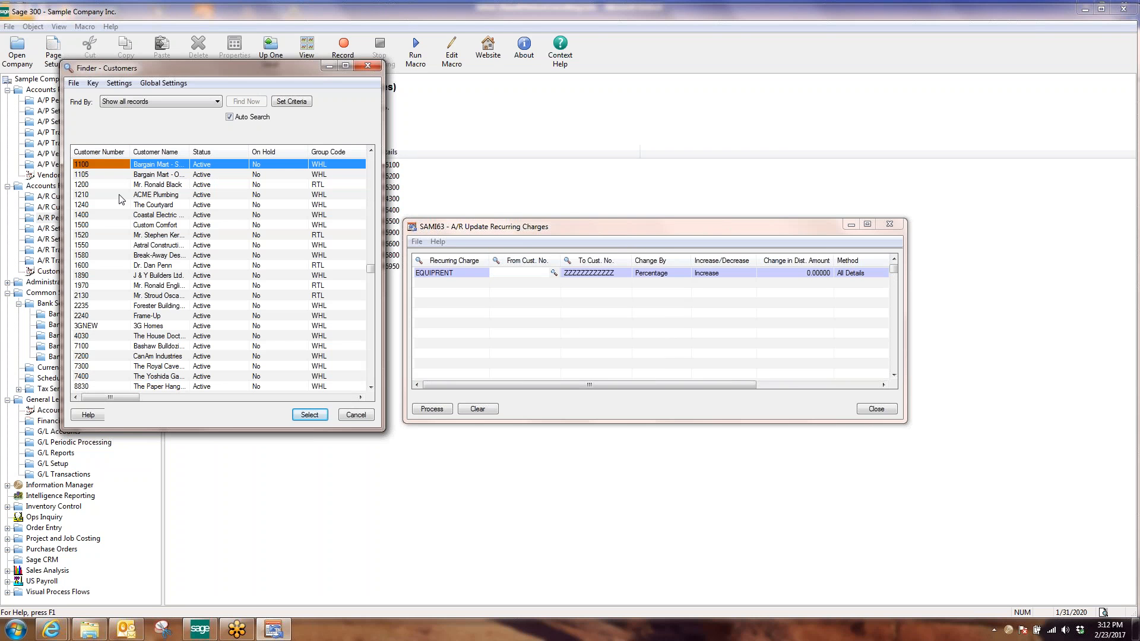
pyautogui.doubleClick(91, 165)
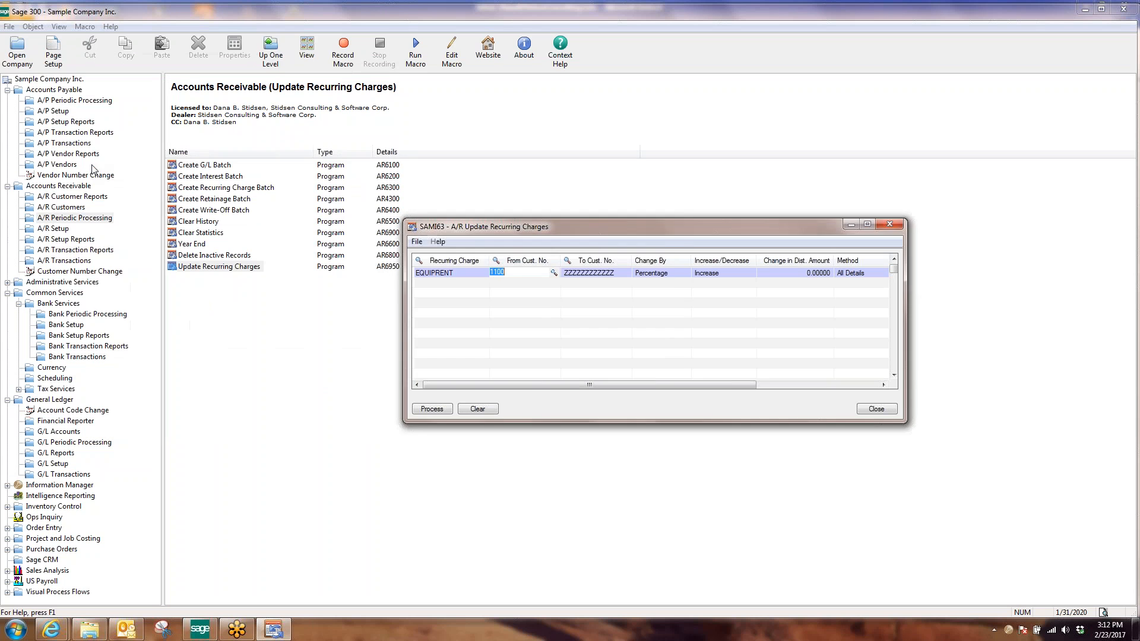
pyautogui.click(565, 305)
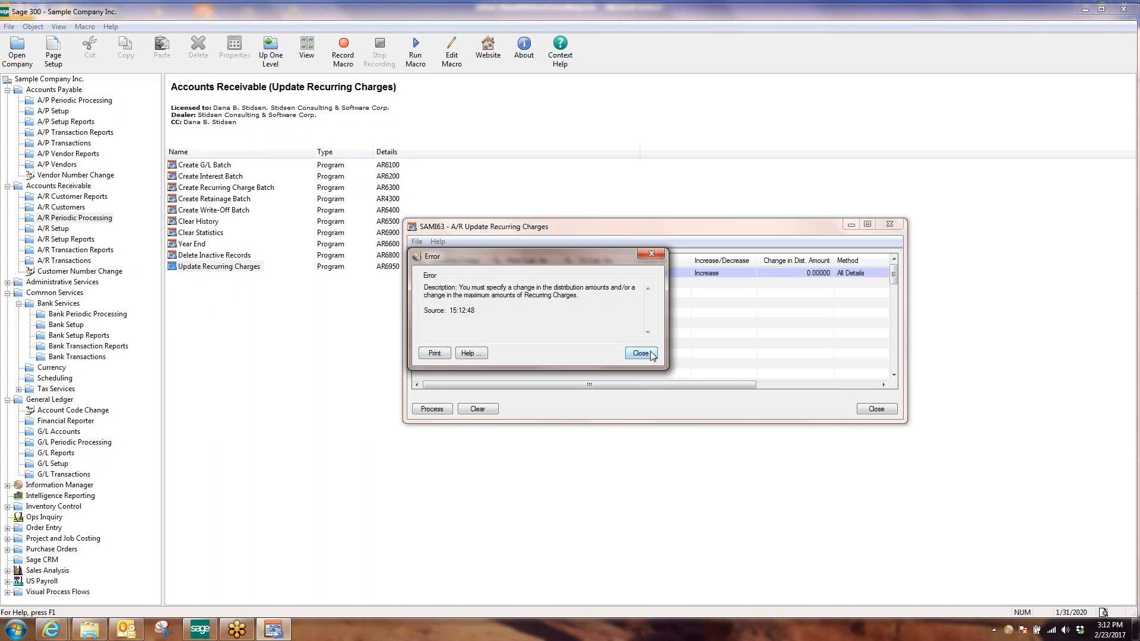
pyautogui.click(653, 357)
# - Check the Change By and Increase/Decrease choices for the EQUIPRENT line, keeping Percentage and Increase
pyautogui.click(614, 273)
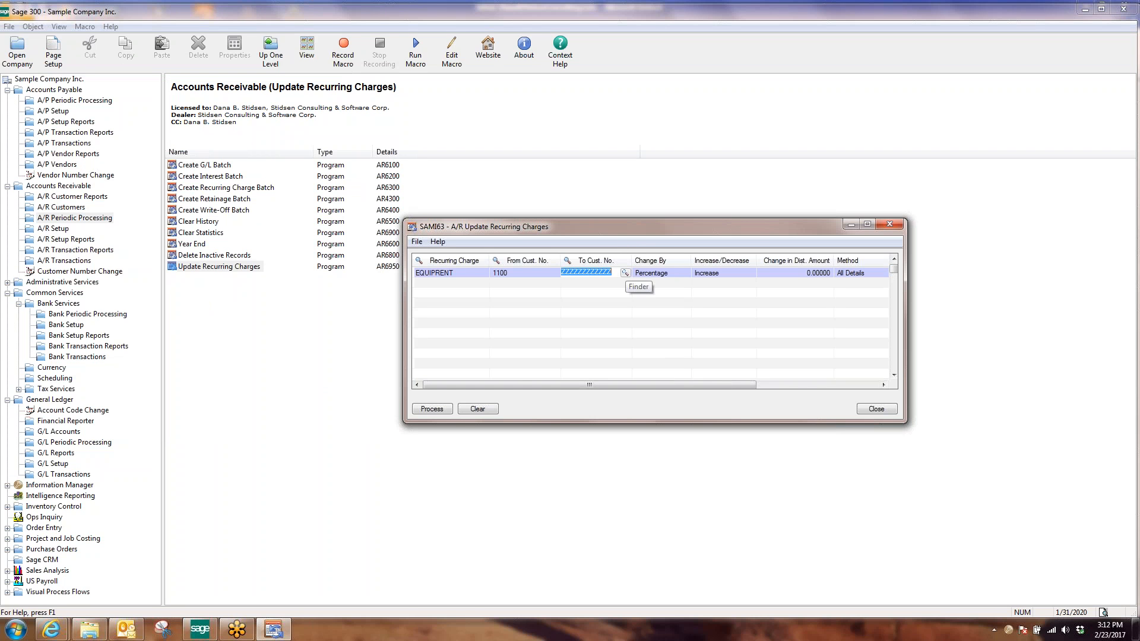
pyautogui.click(672, 275)
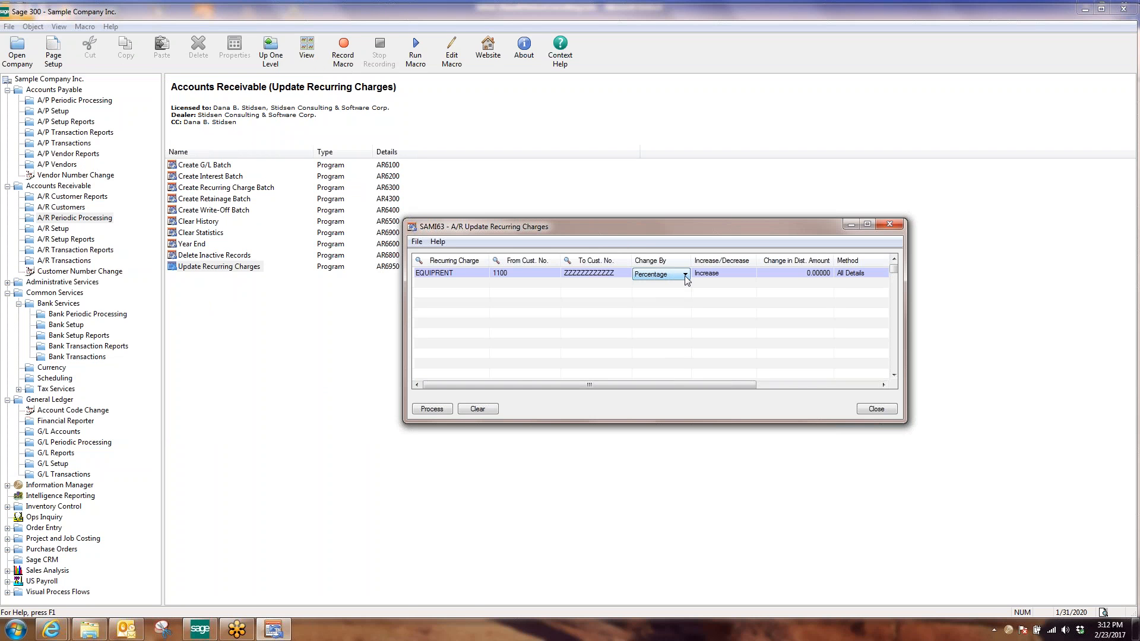
pyautogui.click(685, 275)
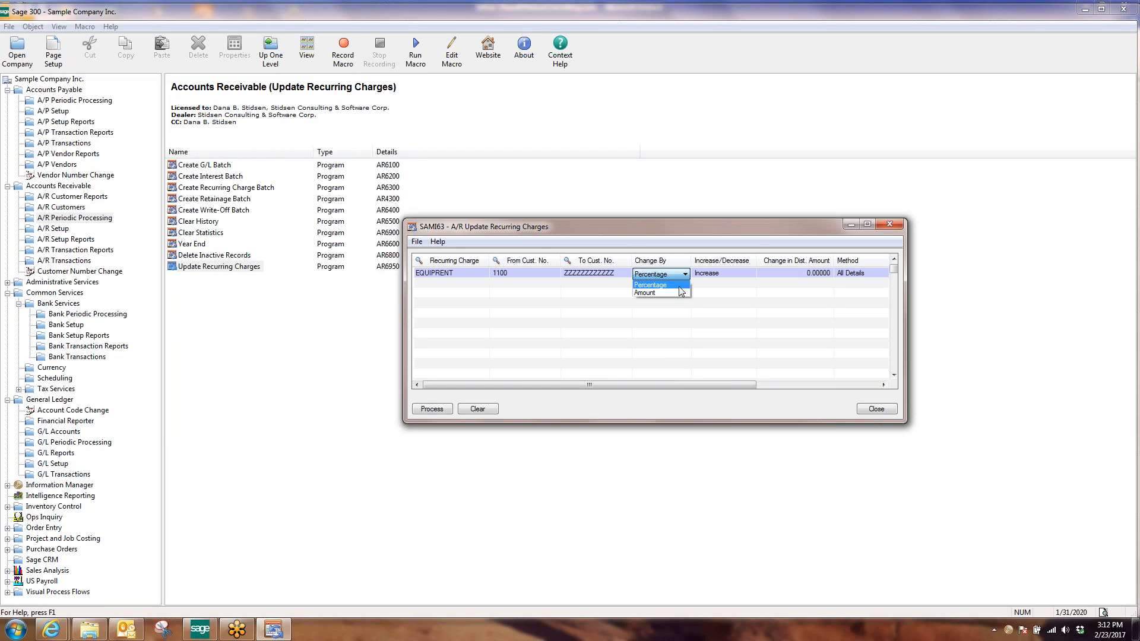
pyautogui.click(680, 286)
pyautogui.click(729, 272)
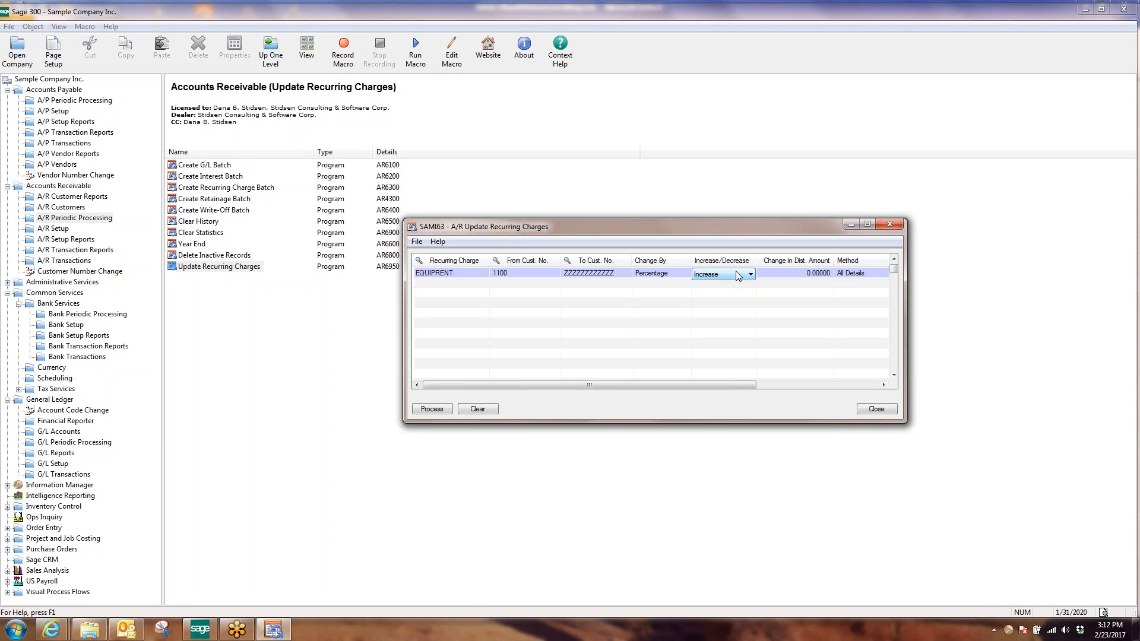
pyautogui.click(750, 273)
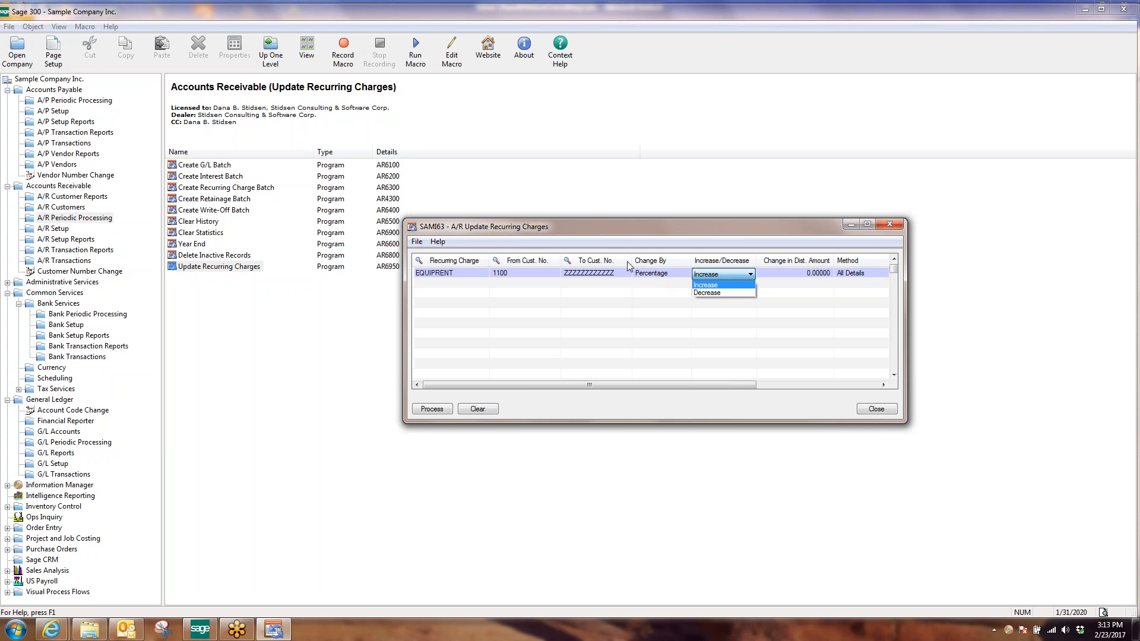
pyautogui.click(794, 274)
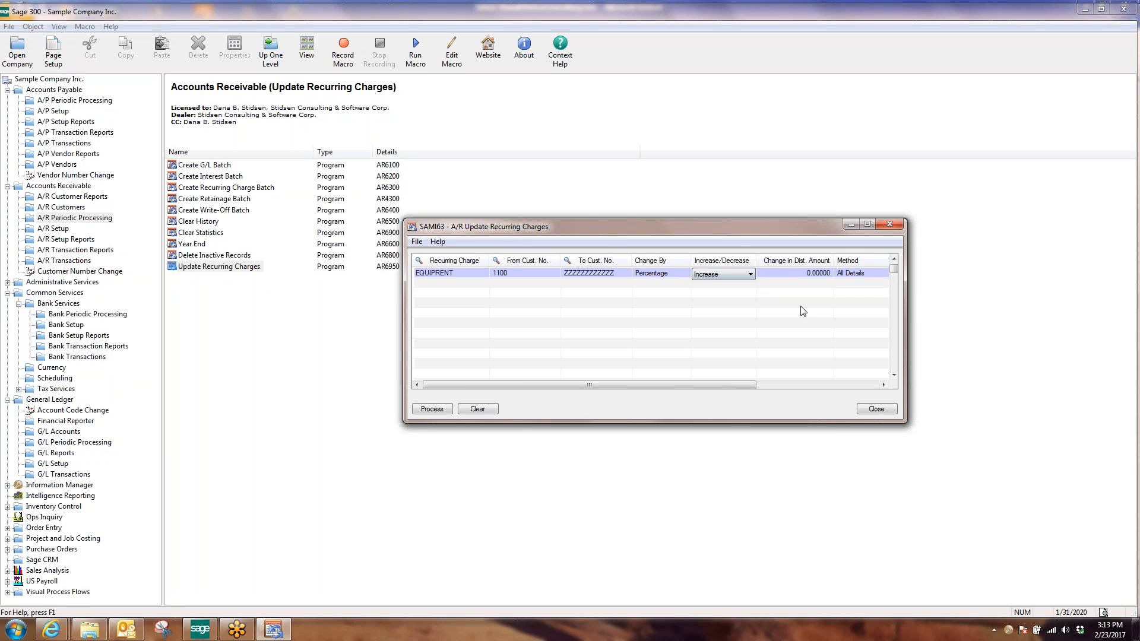
pyautogui.click(813, 275)
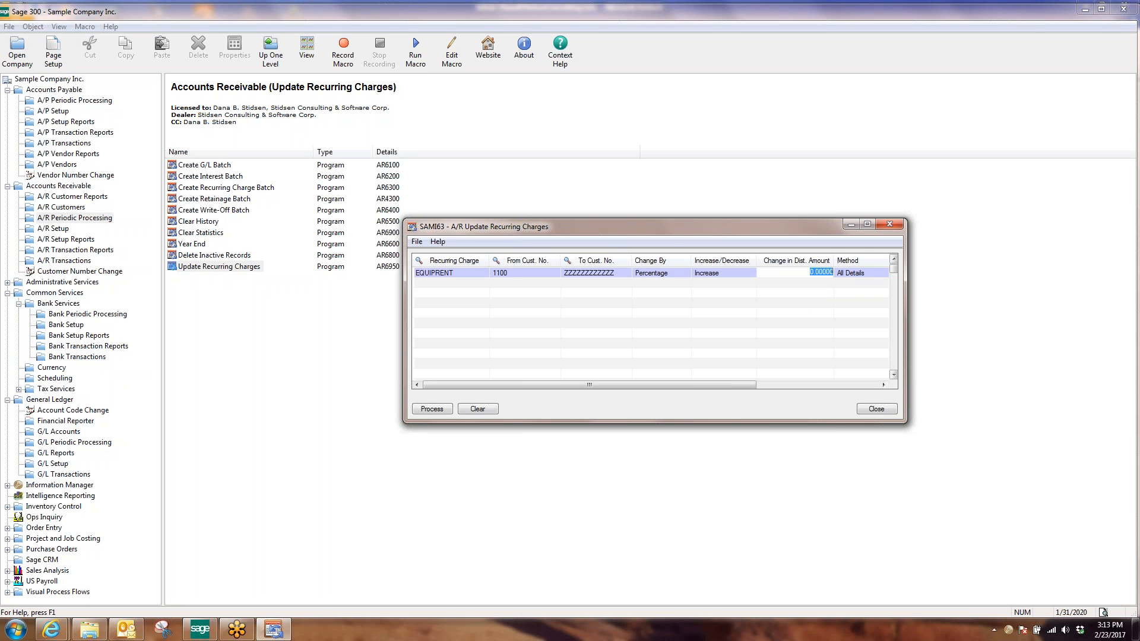
pyautogui.moveTo(905, 326); pyautogui.dragTo(1017, 337)
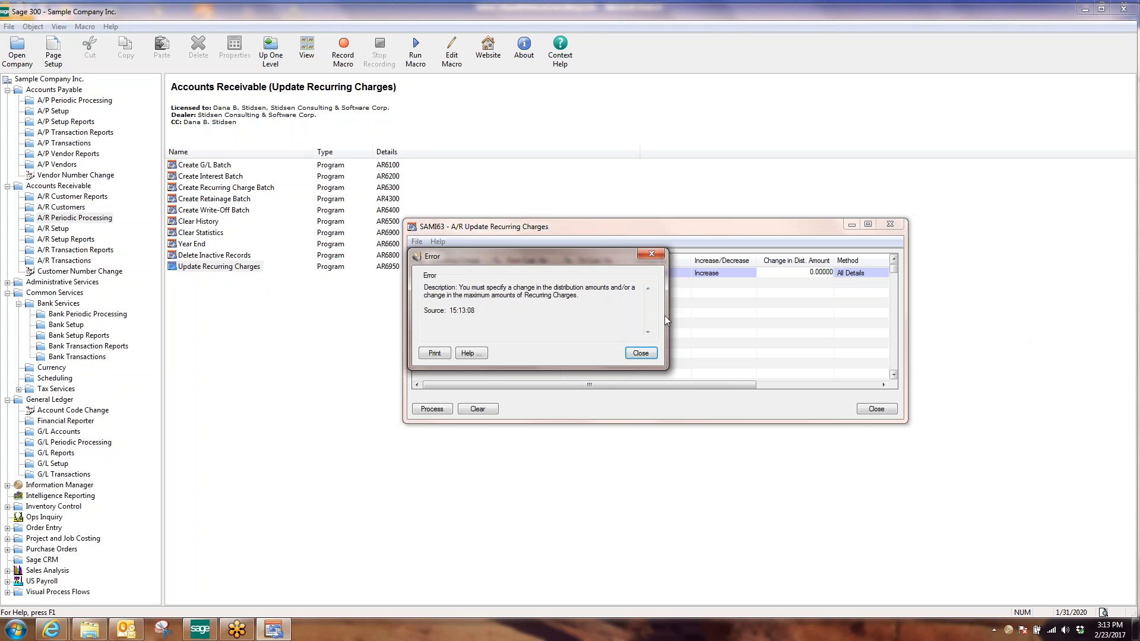
pyautogui.click(639, 353)
pyautogui.click(649, 356)
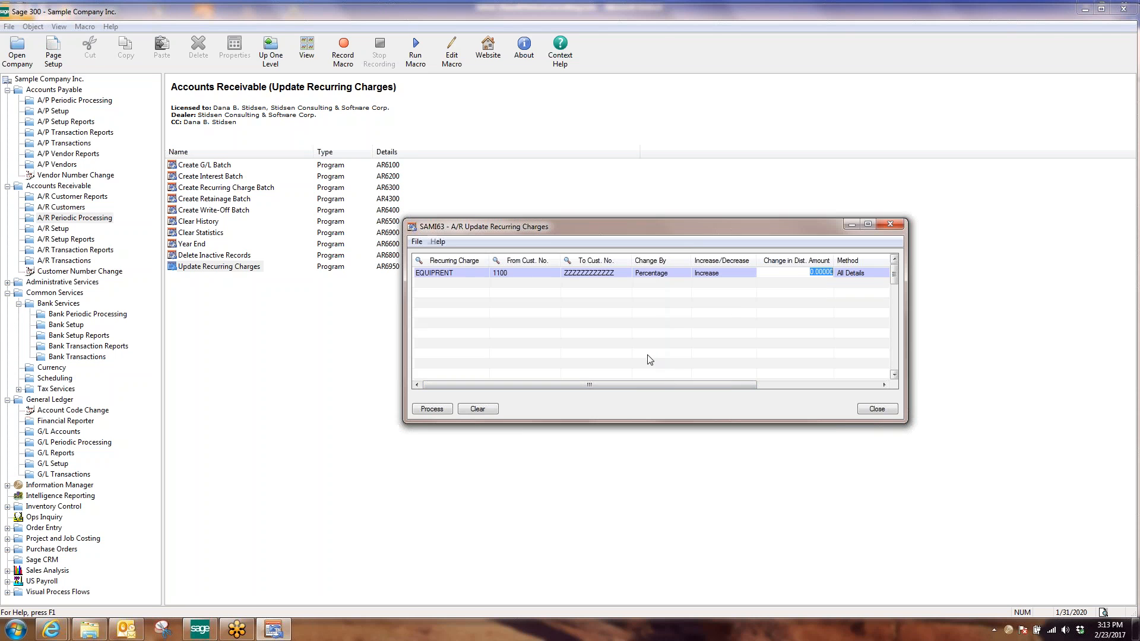
# - End the EQUIPRENT line's customer range at the same customer it starts with
pyautogui.click(665, 272)
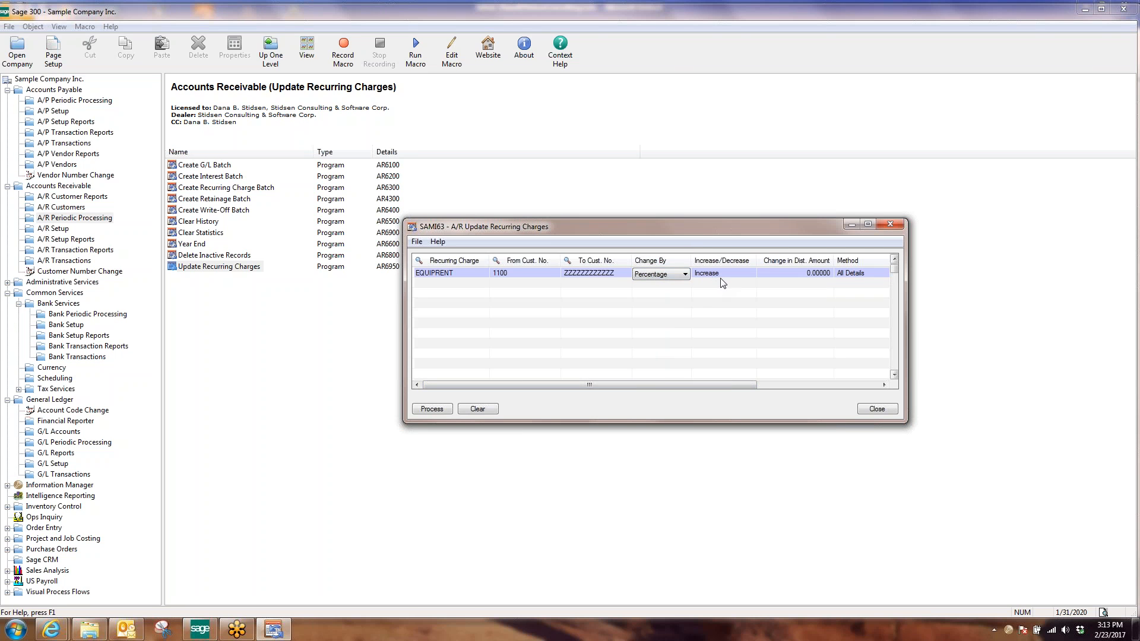
pyautogui.hotkey('shift', 'Tab')
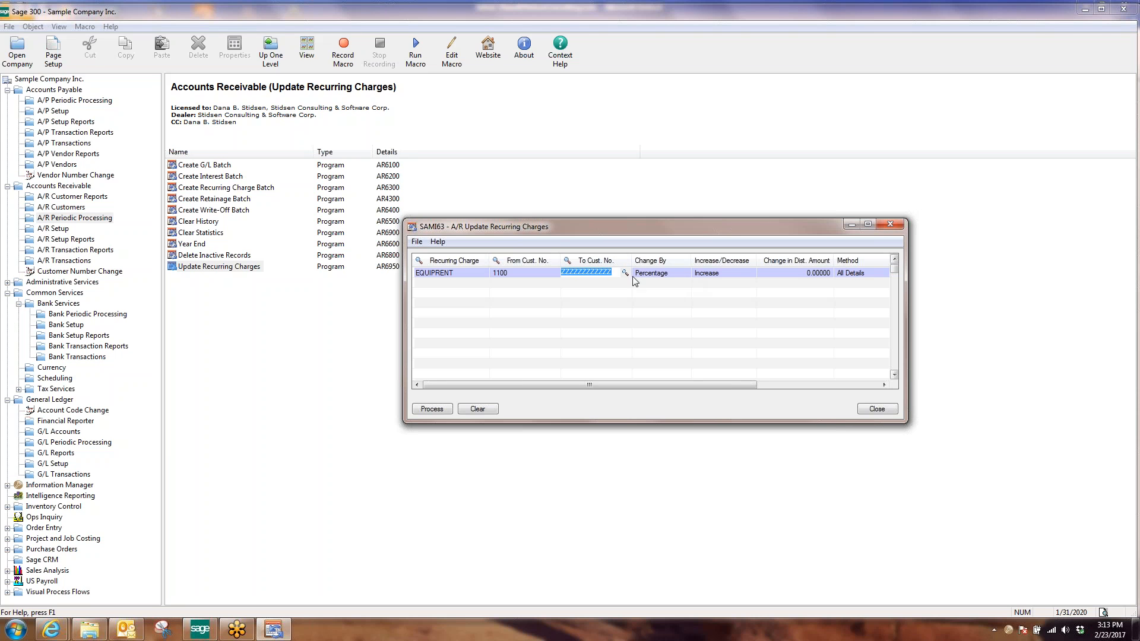
pyautogui.write('1000')
pyautogui.write('00')
pyautogui.press('Tab')
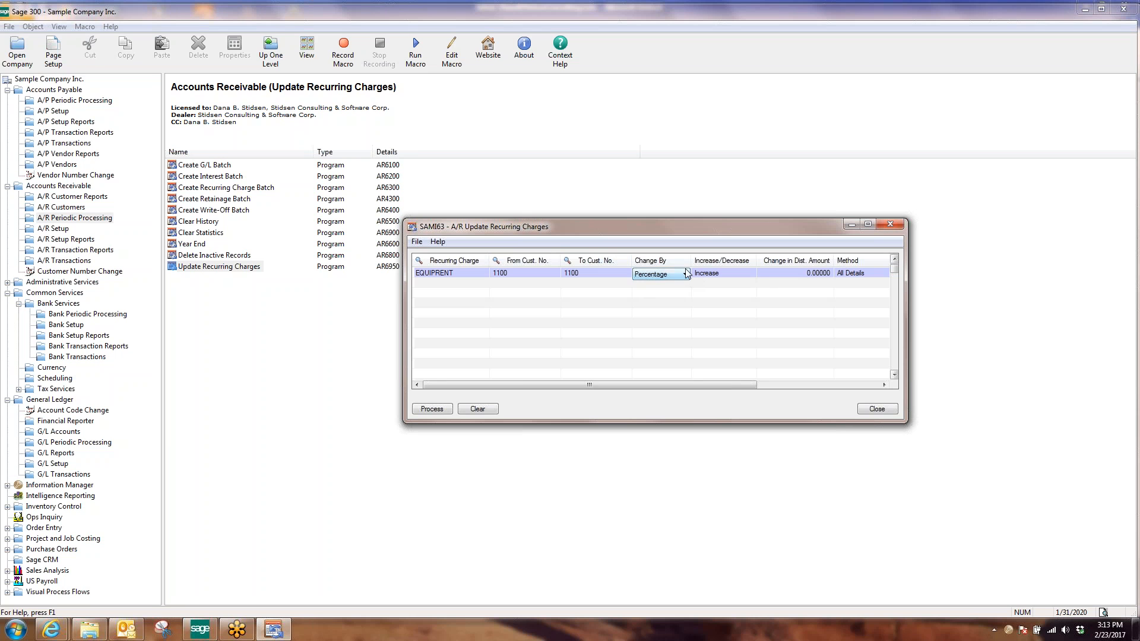
# - Enter a distribution amount change of 5 percent for the EQUIPRENT line and apply it to All Details
pyautogui.click(781, 273)
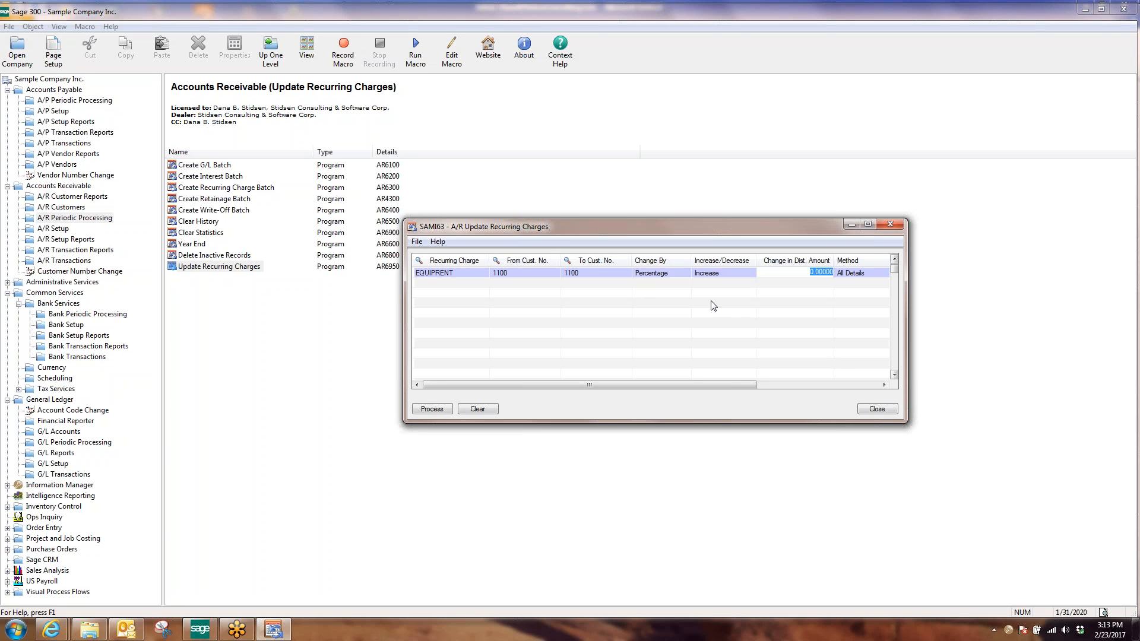
pyautogui.write('5')
pyautogui.click(855, 273)
pyautogui.click(873, 276)
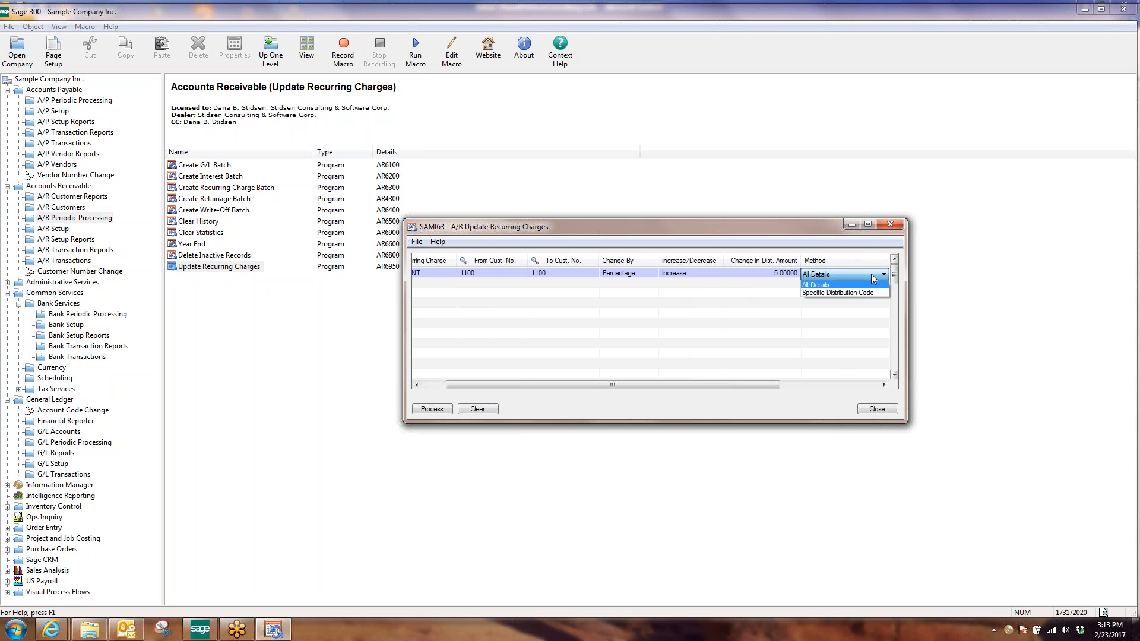
pyautogui.click(840, 287)
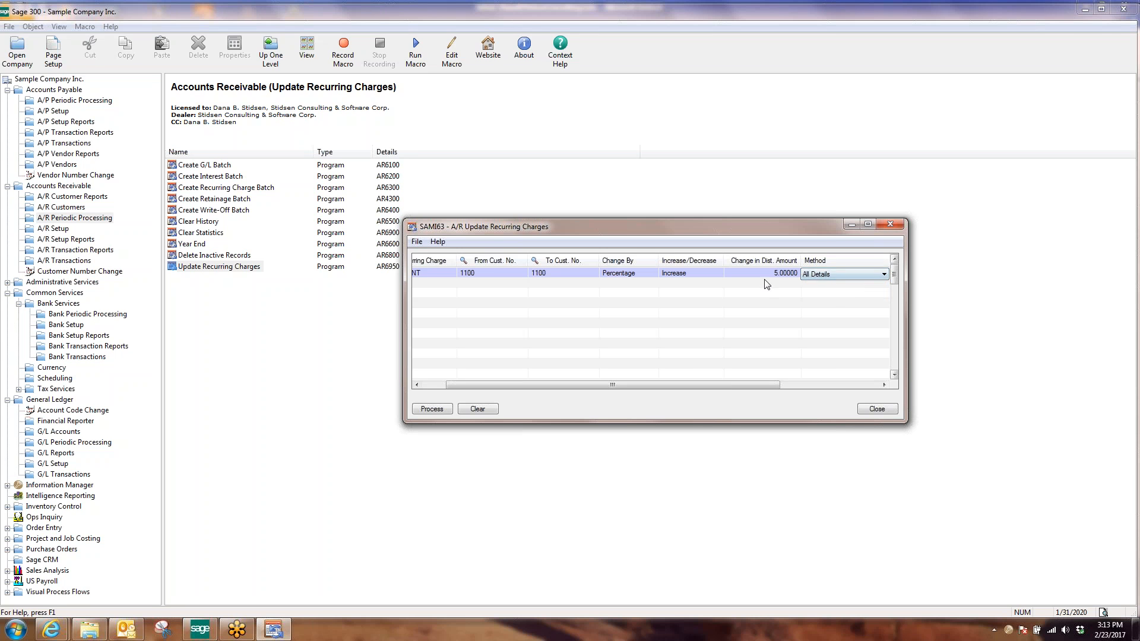
# - Process the EQUIPRENT recurring charge update, dismiss the message and close the form
pyautogui.moveTo(647, 384); pyautogui.dragTo(598, 383)
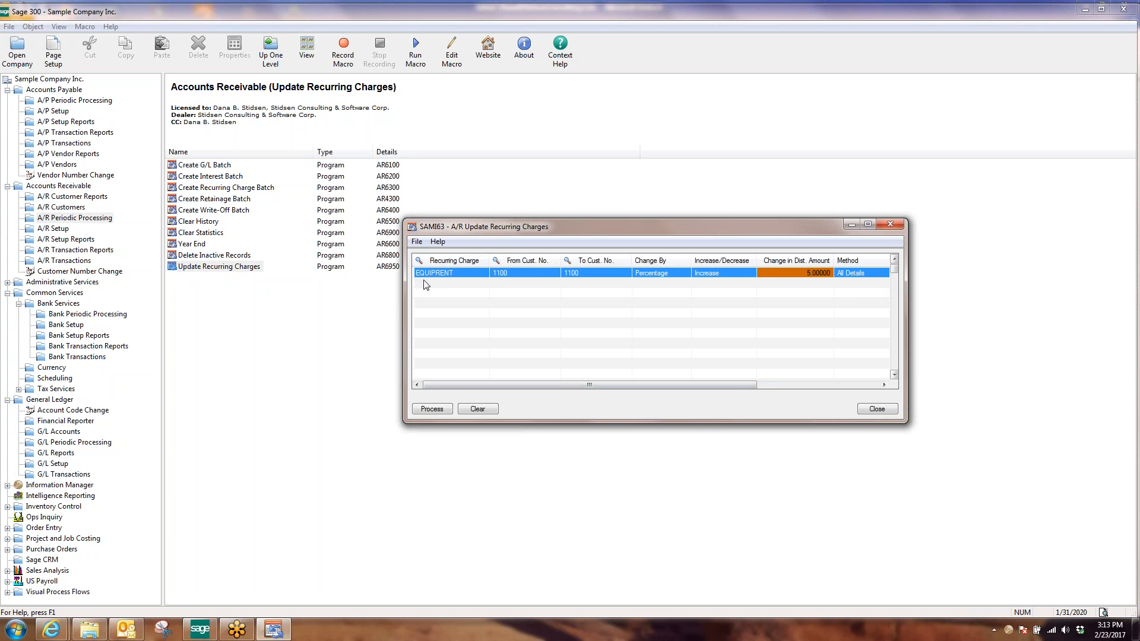
pyautogui.click(442, 411)
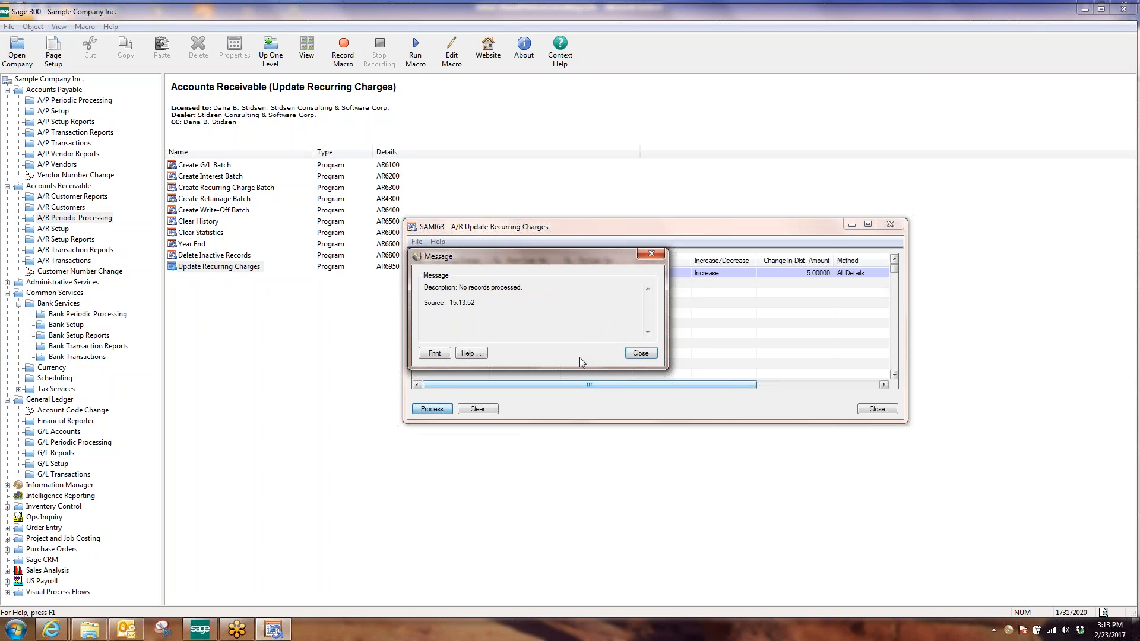
pyautogui.click(640, 354)
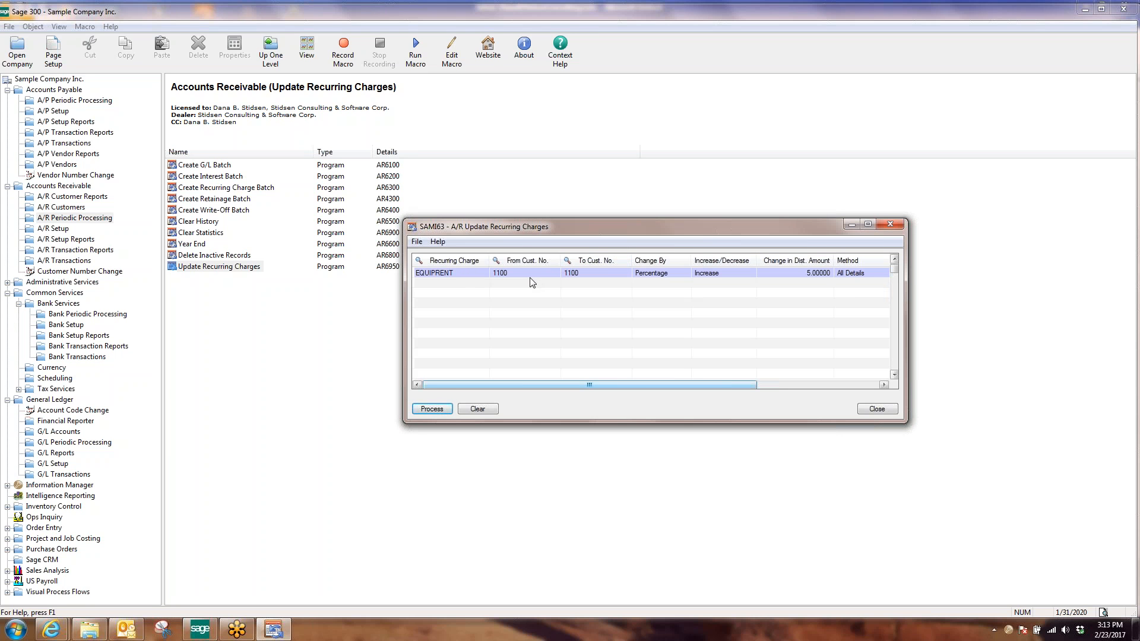
pyautogui.click(882, 409)
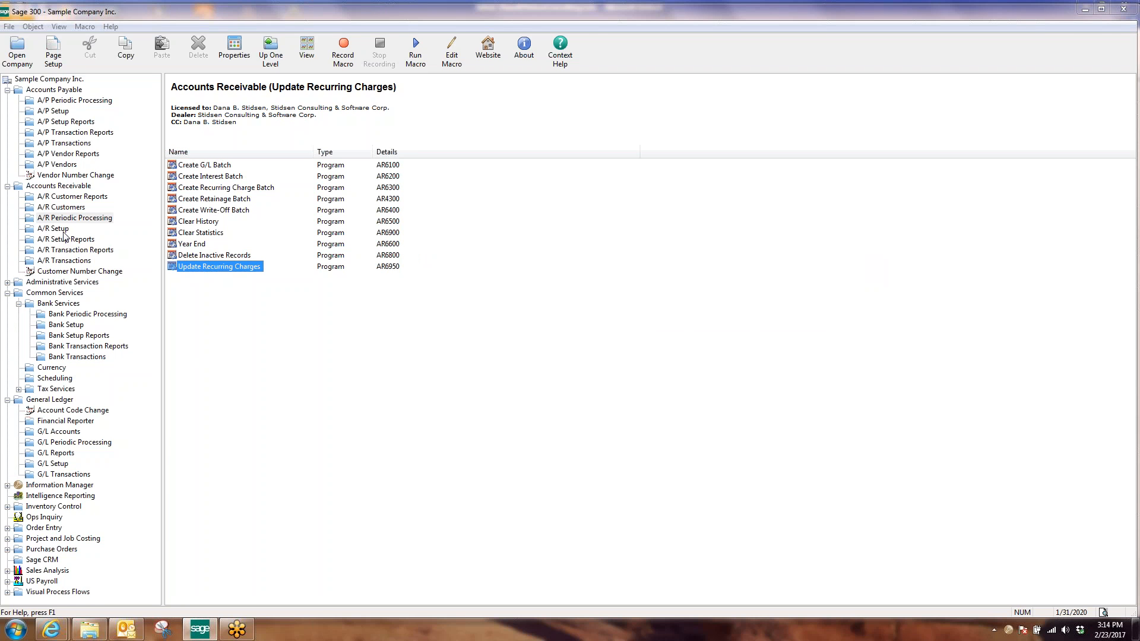
# - Open the EQUIPRENT record in A/R Recurring Charges, review its invoice settings and detail line, and close it
pyautogui.click(55, 208)
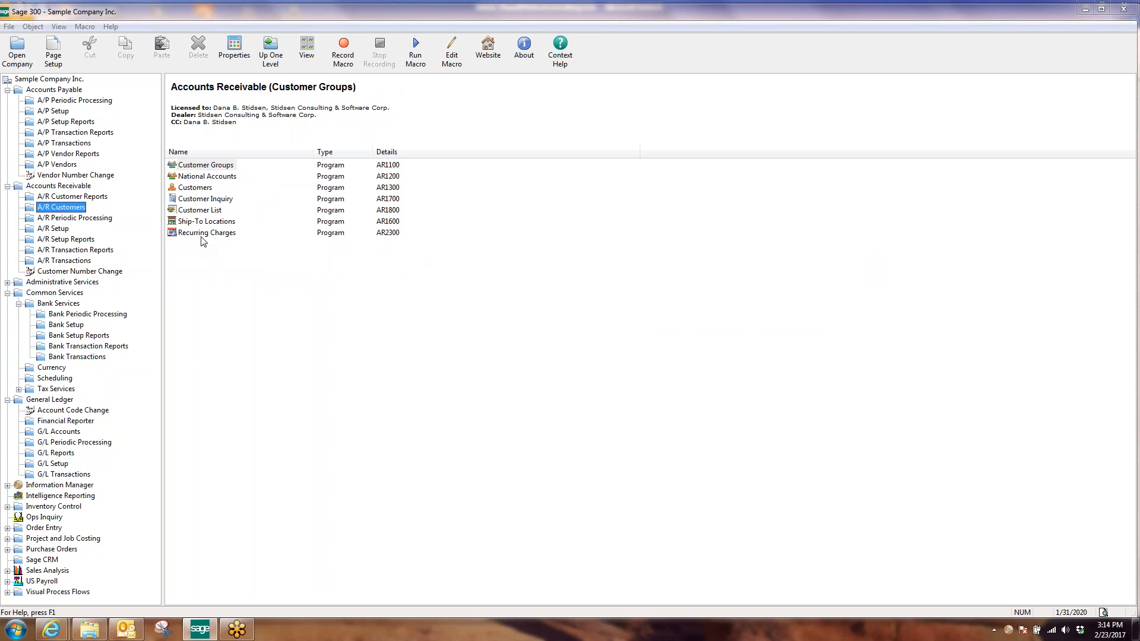
pyautogui.doubleClick(205, 233)
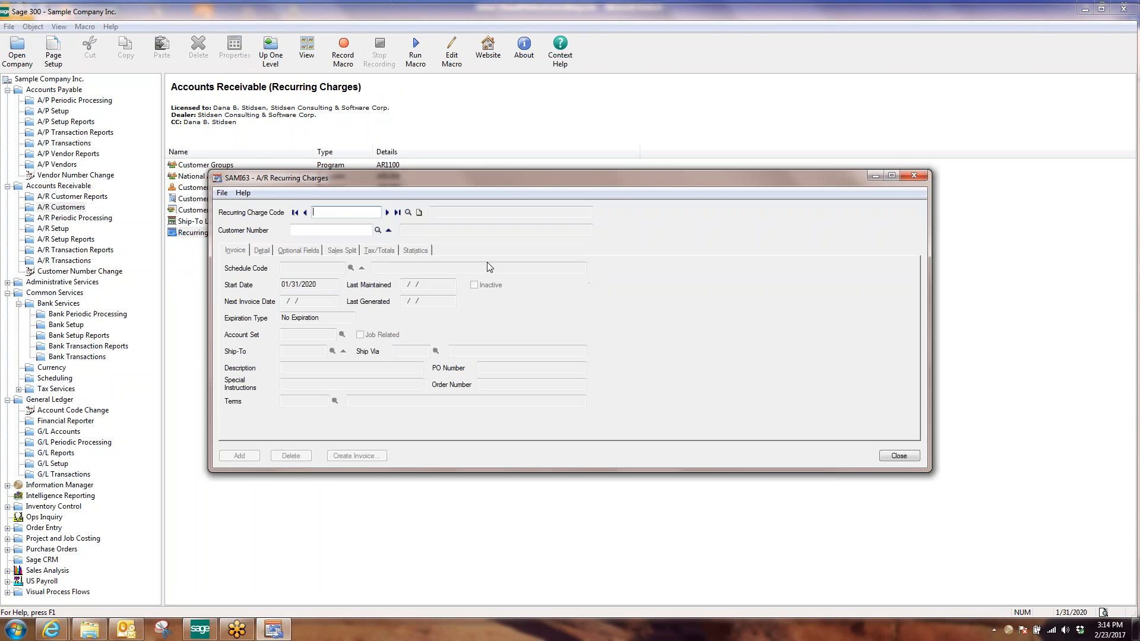
pyautogui.click(408, 212)
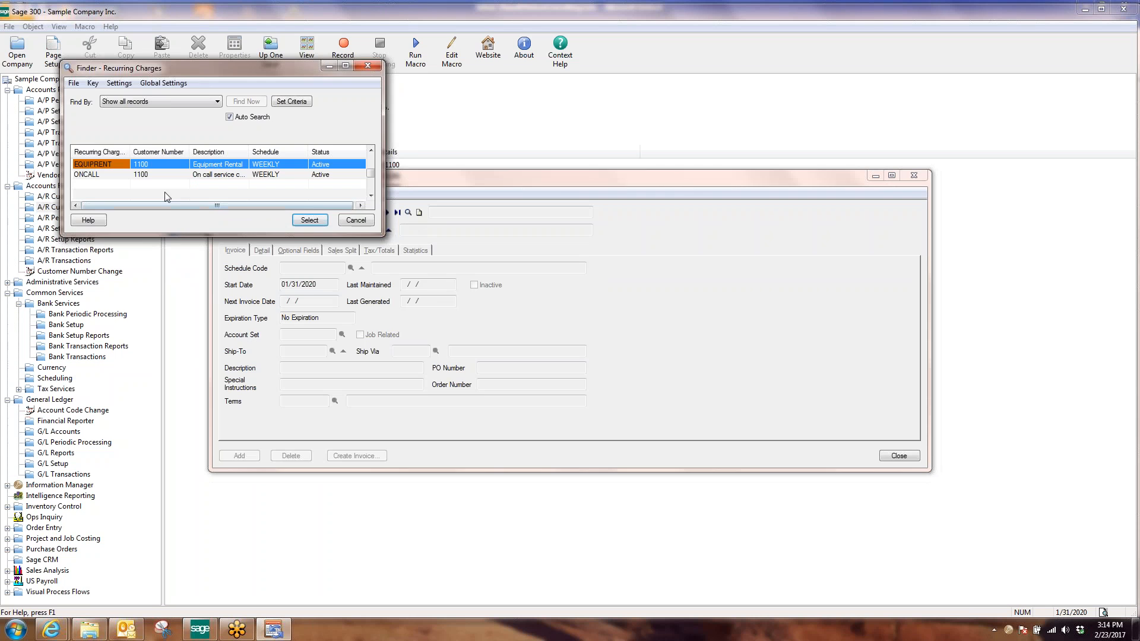
pyautogui.click(325, 213)
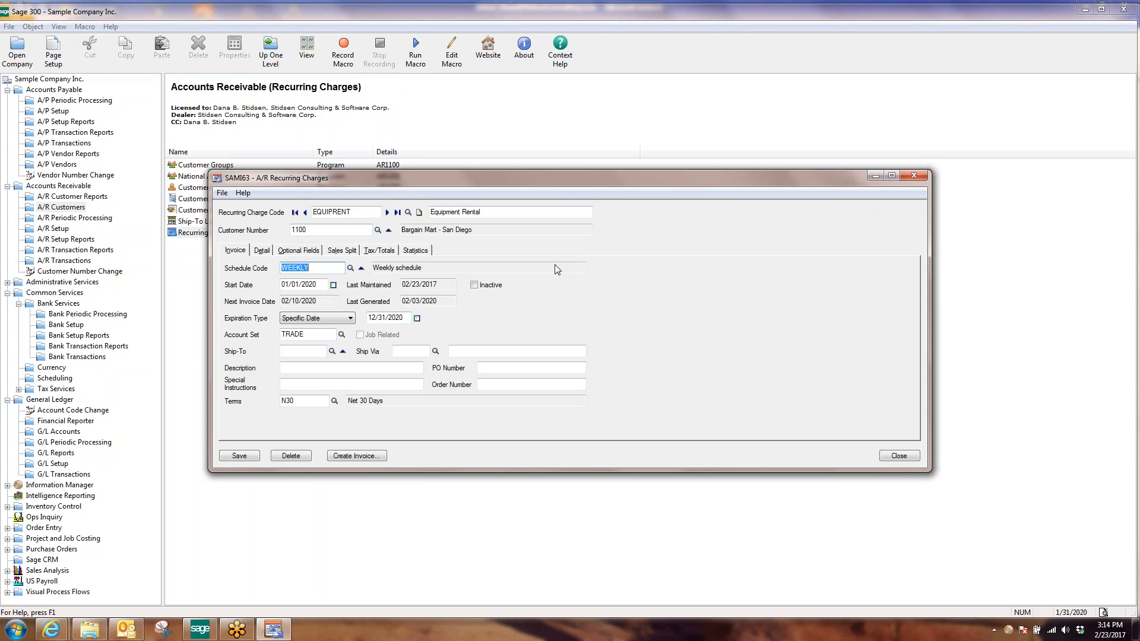
pyautogui.click(321, 230)
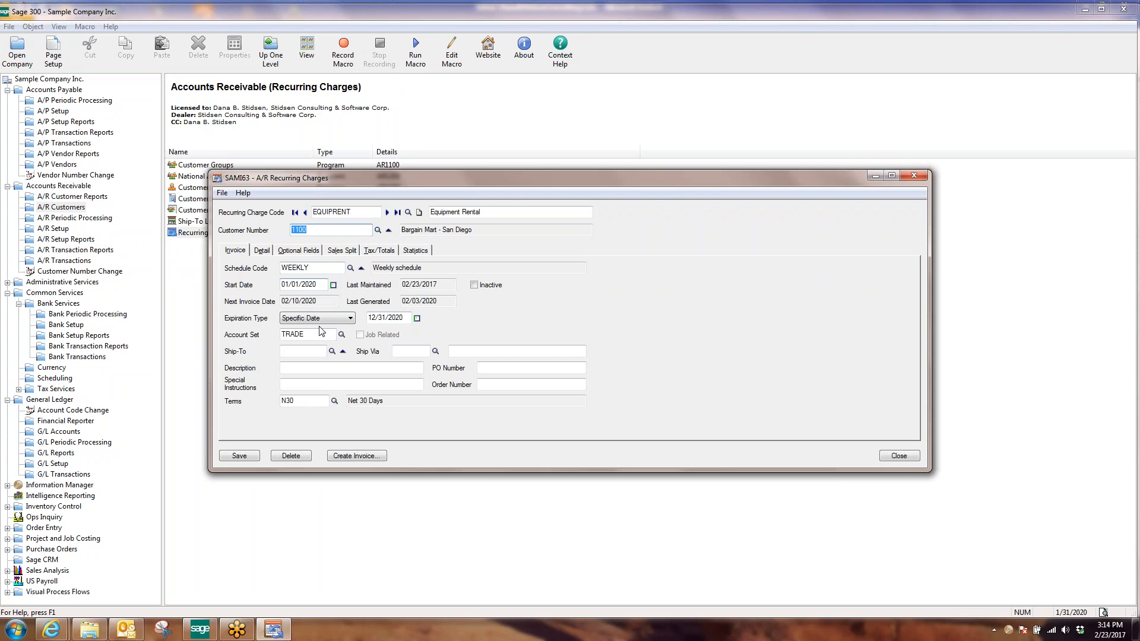
pyautogui.click(263, 250)
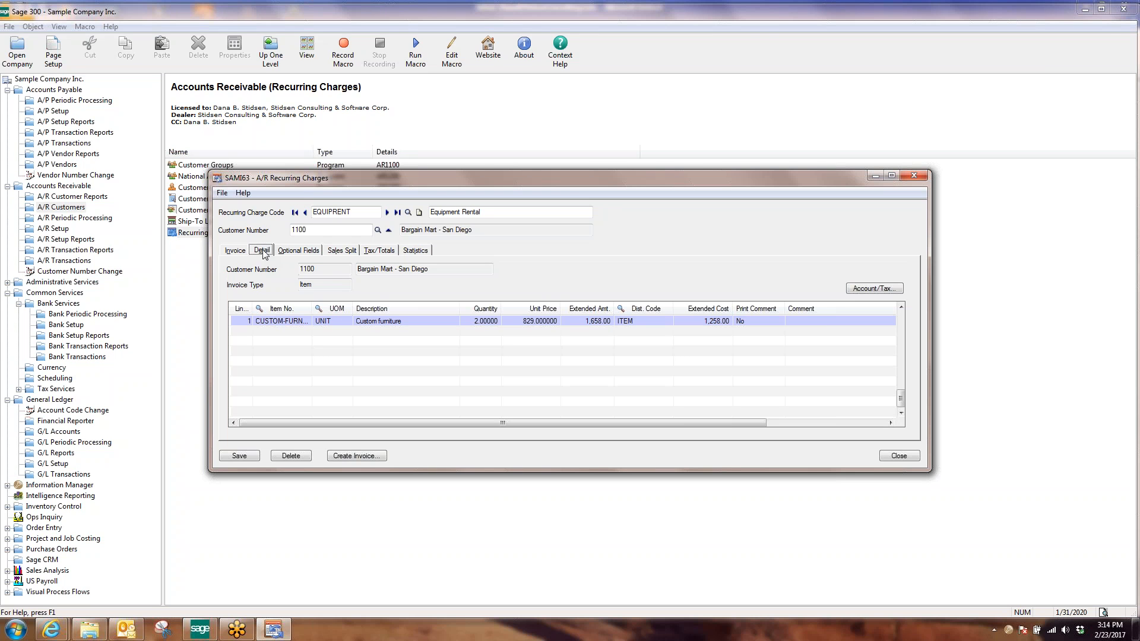
pyautogui.click(909, 459)
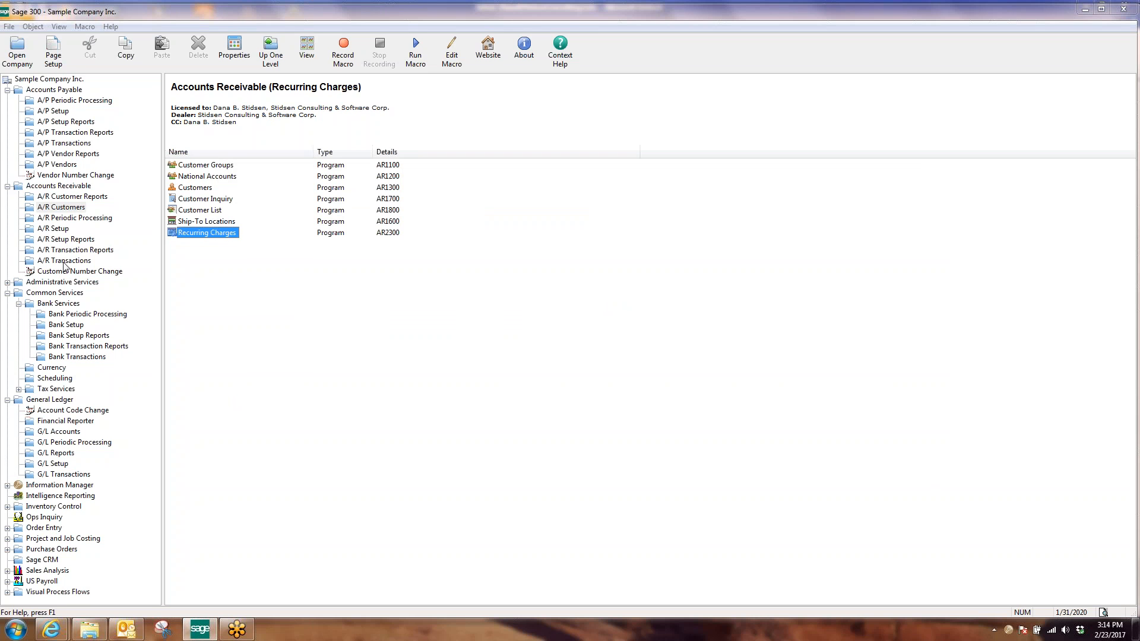
# - Reopen A/R Update Recurring Charges, review the EQUIPRENT line's increase settings and widen the form to show more columns
pyautogui.click(64, 219)
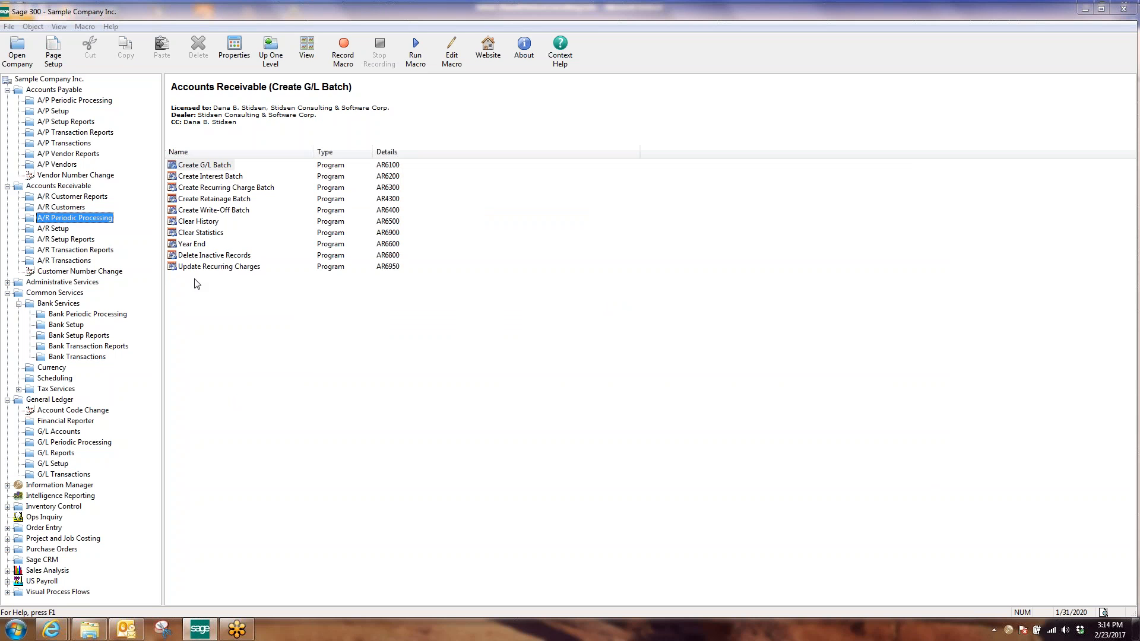
pyautogui.doubleClick(213, 267)
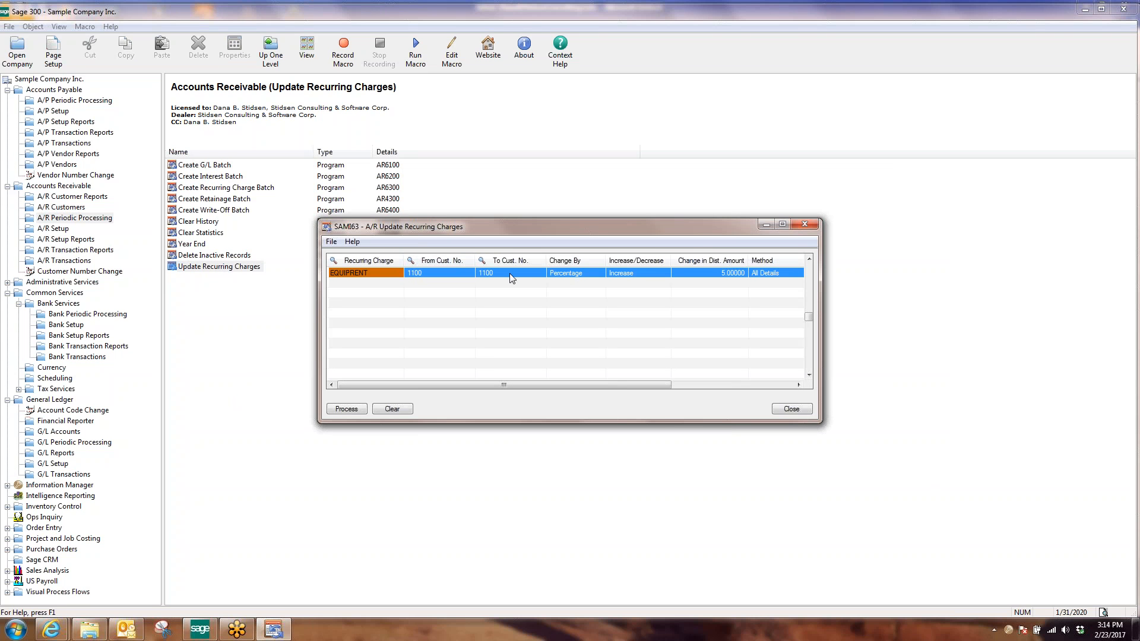
pyautogui.click(630, 275)
pyautogui.click(709, 277)
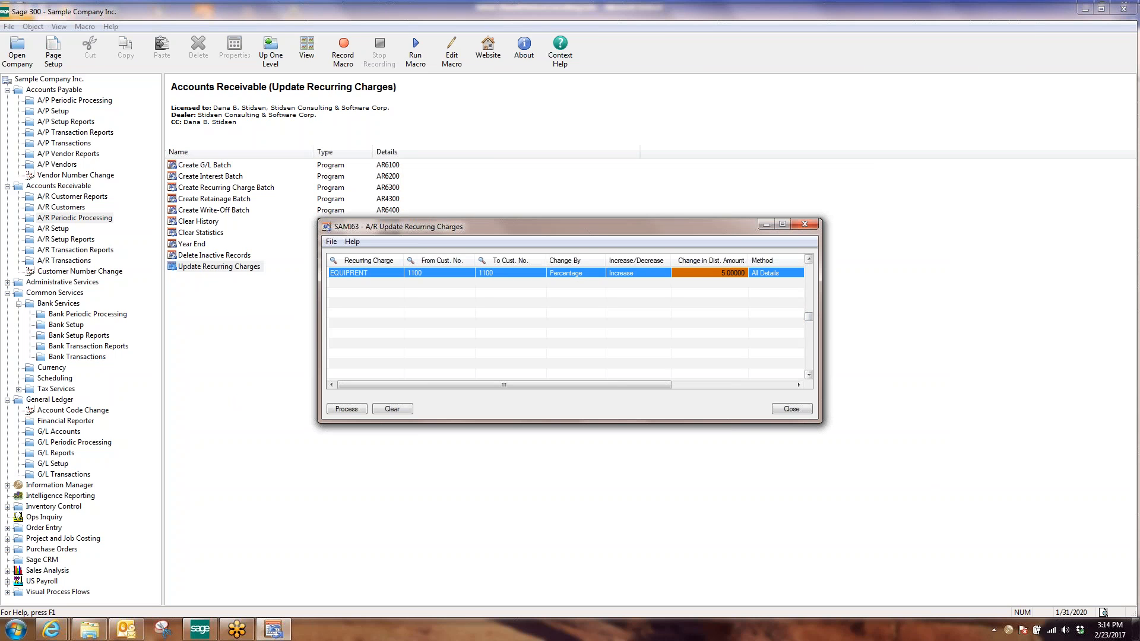
pyautogui.moveTo(821, 337); pyautogui.dragTo(971, 338)
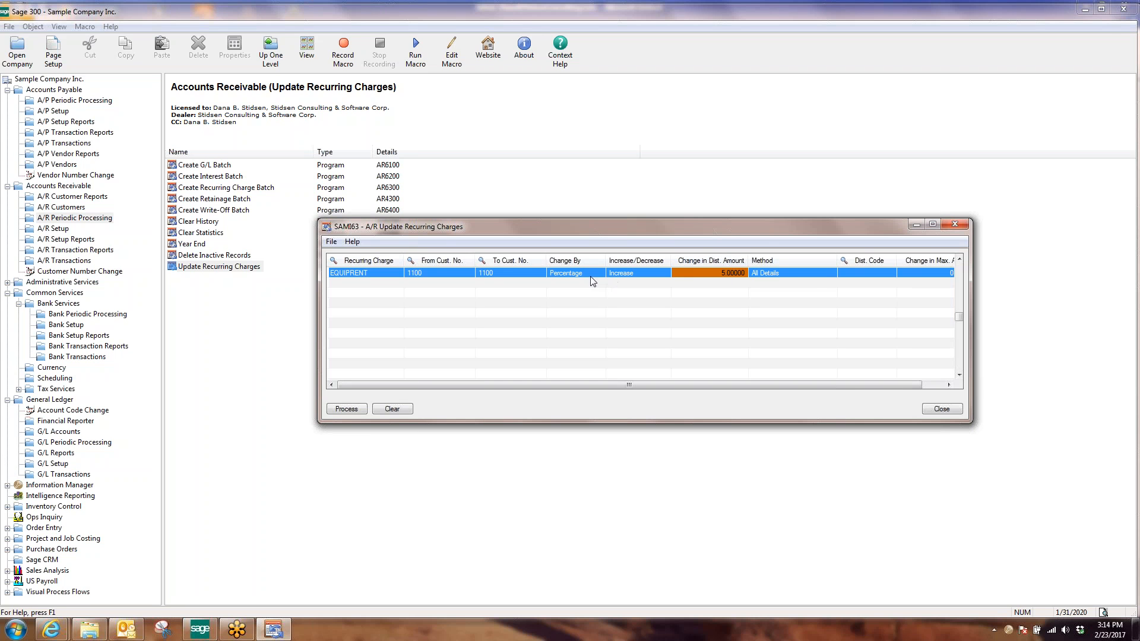
# - Set the EQUIPRENT line's method to Specific Distribution Code, browse the distribution codes and leave the finder without choosing one
pyautogui.click(822, 269)
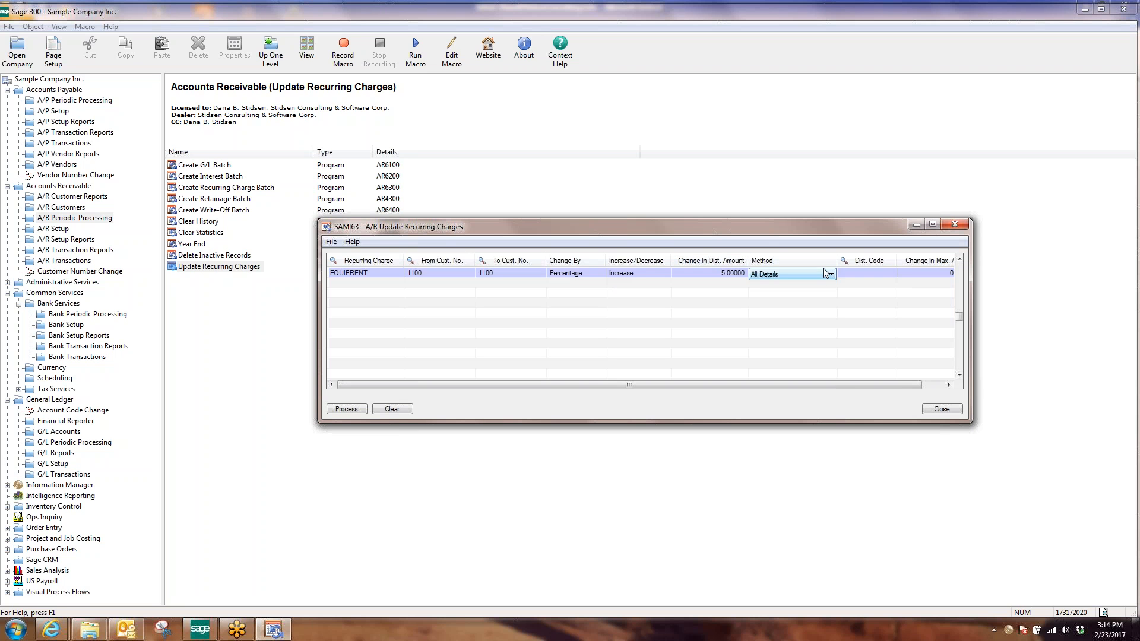
pyautogui.click(831, 273)
pyautogui.click(815, 291)
pyautogui.click(850, 275)
pyautogui.click(890, 273)
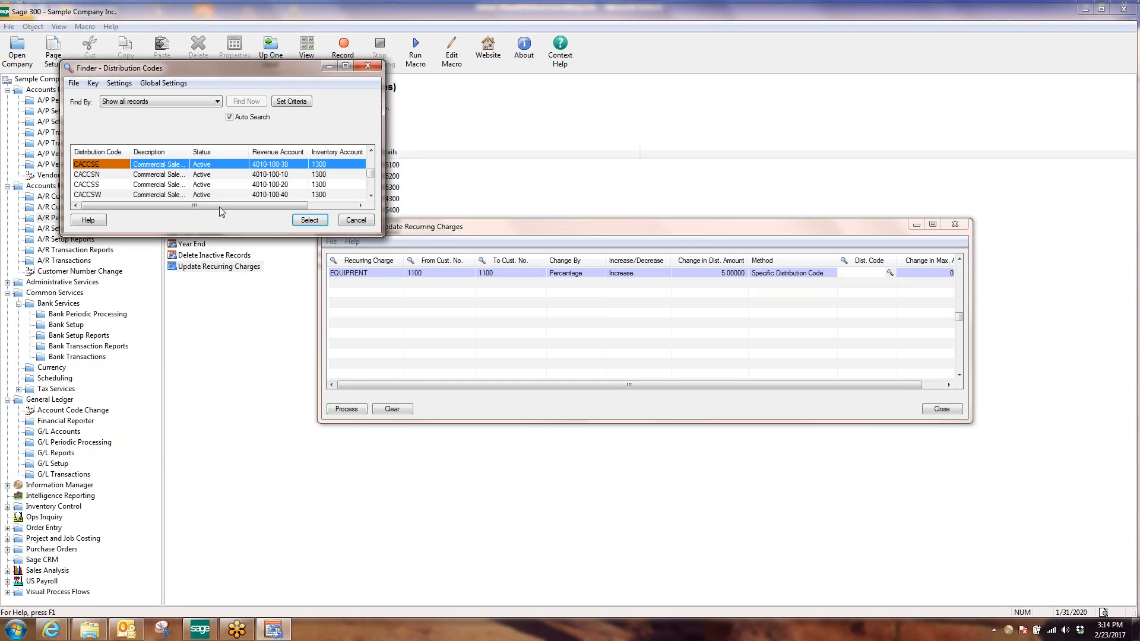
pyautogui.moveTo(241, 236); pyautogui.dragTo(270, 439)
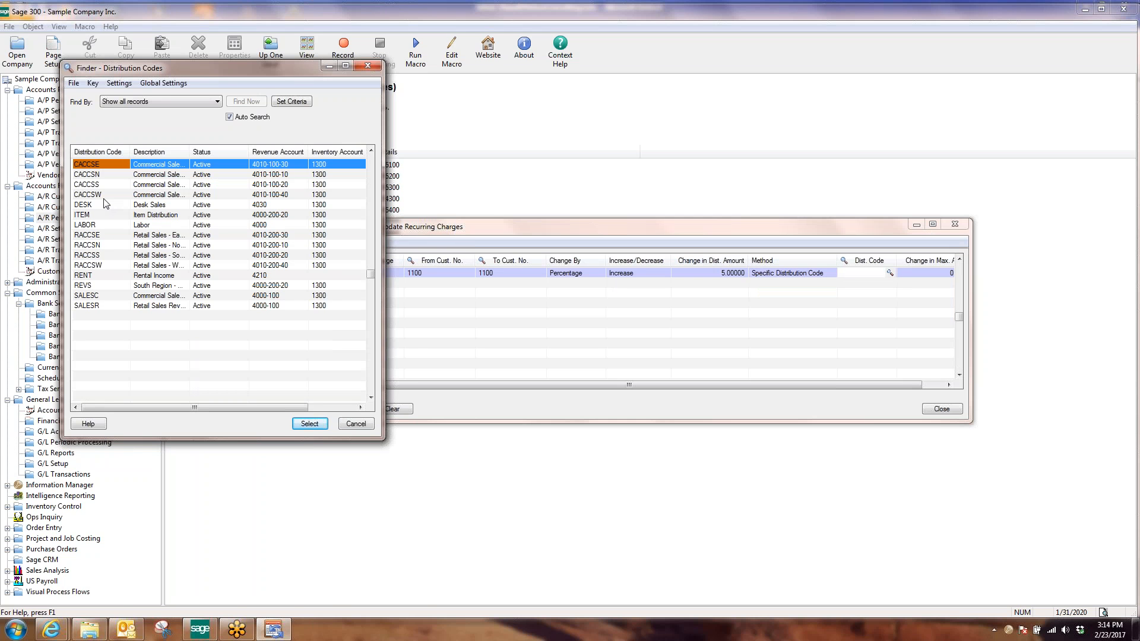
pyautogui.moveTo(173, 67); pyautogui.dragTo(210, 114)
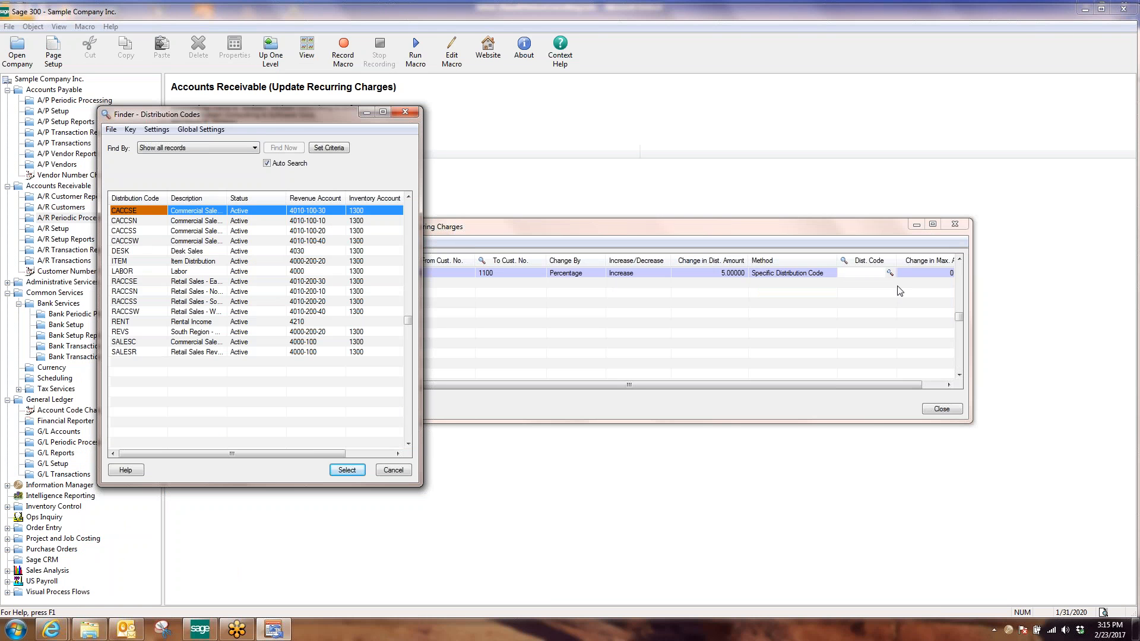
pyautogui.click(396, 471)
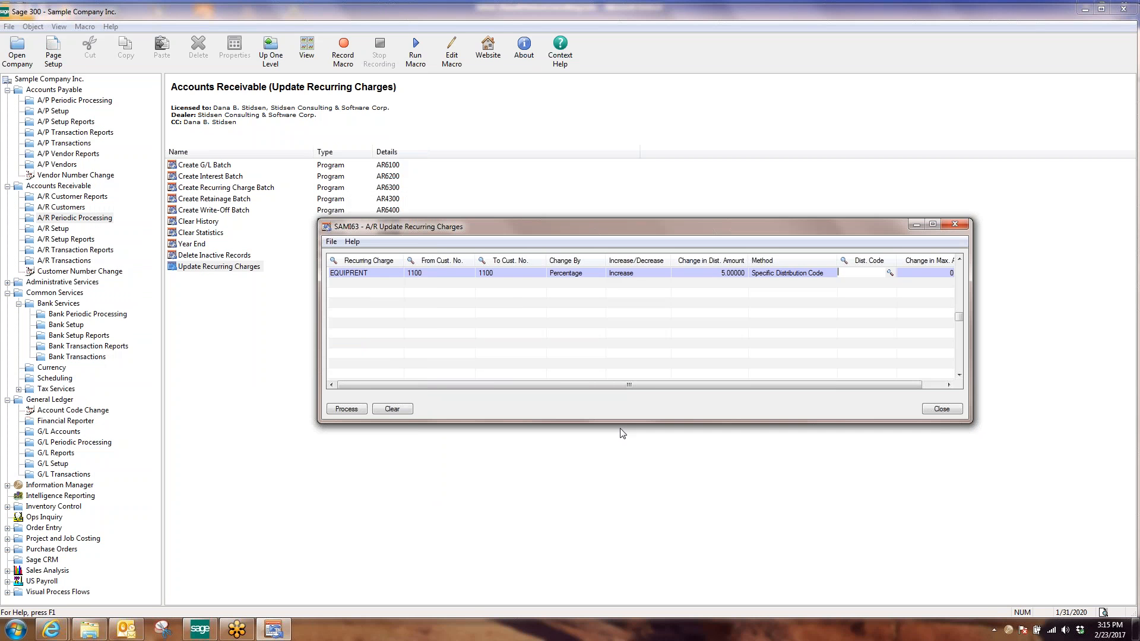
# - Try to leave the EQUIPRENT line's distribution code blank and move on to its maximum amount change
pyautogui.click(938, 386)
pyautogui.press('Tab')
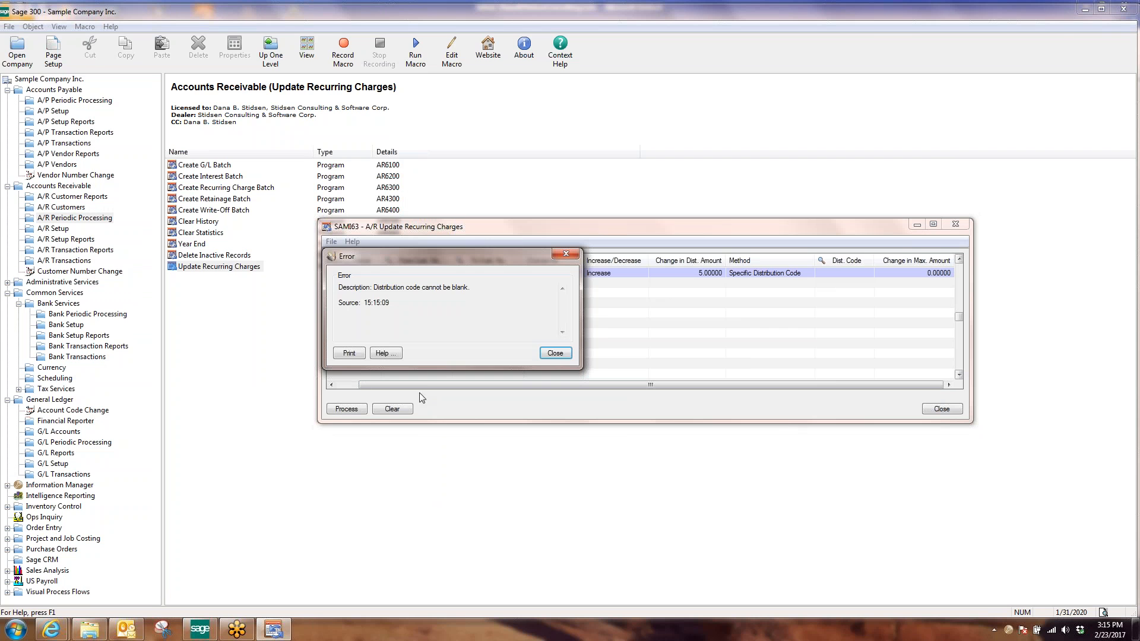
pyautogui.click(569, 354)
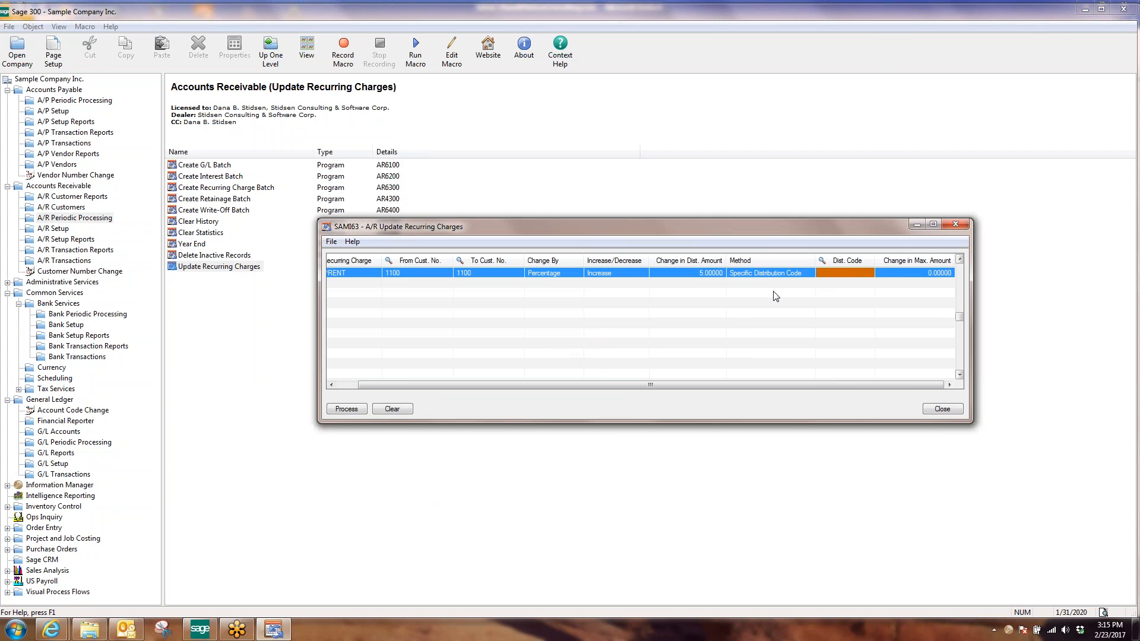
pyautogui.click(937, 273)
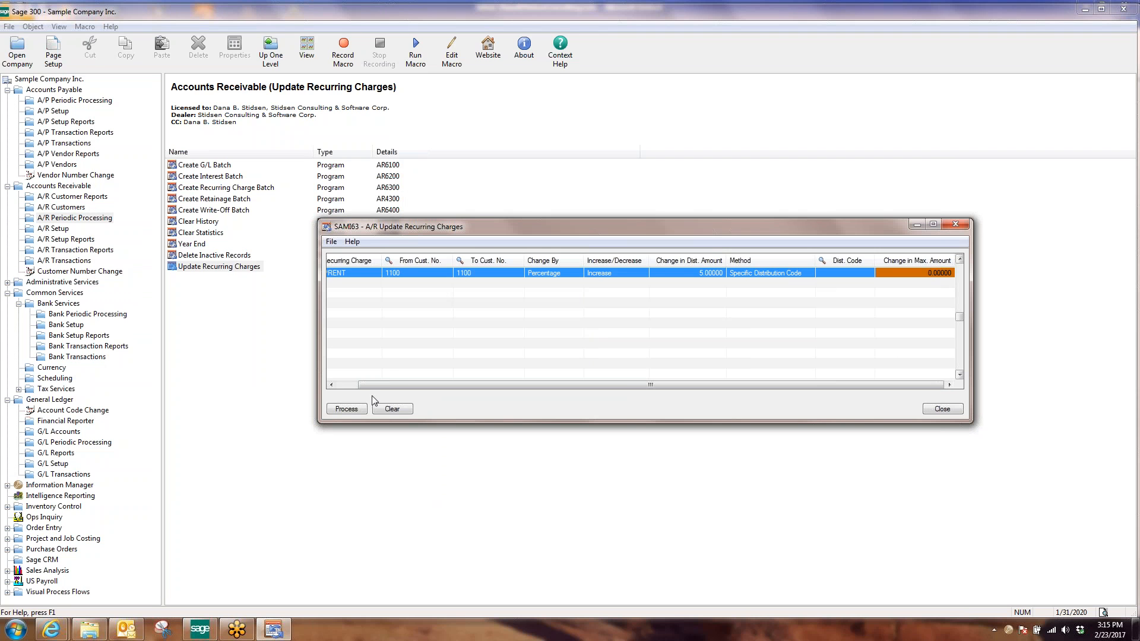
# - Replace EQUIPRENT with ONCALL as the recurring charge on the update line
pyautogui.click(342, 390)
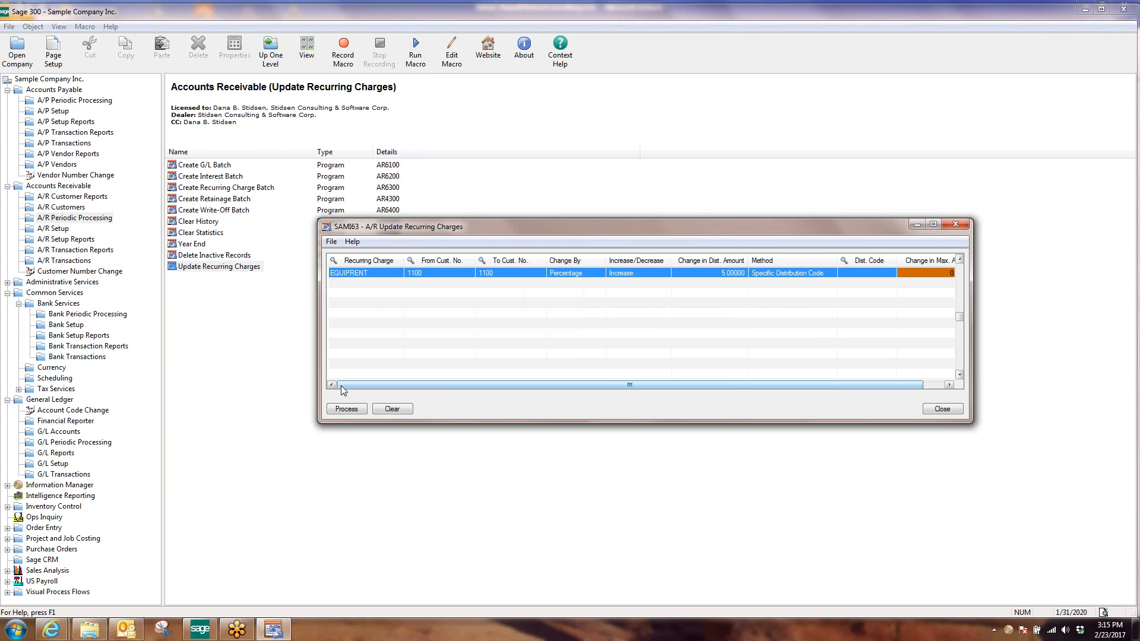
pyautogui.click(386, 273)
pyautogui.click(386, 273)
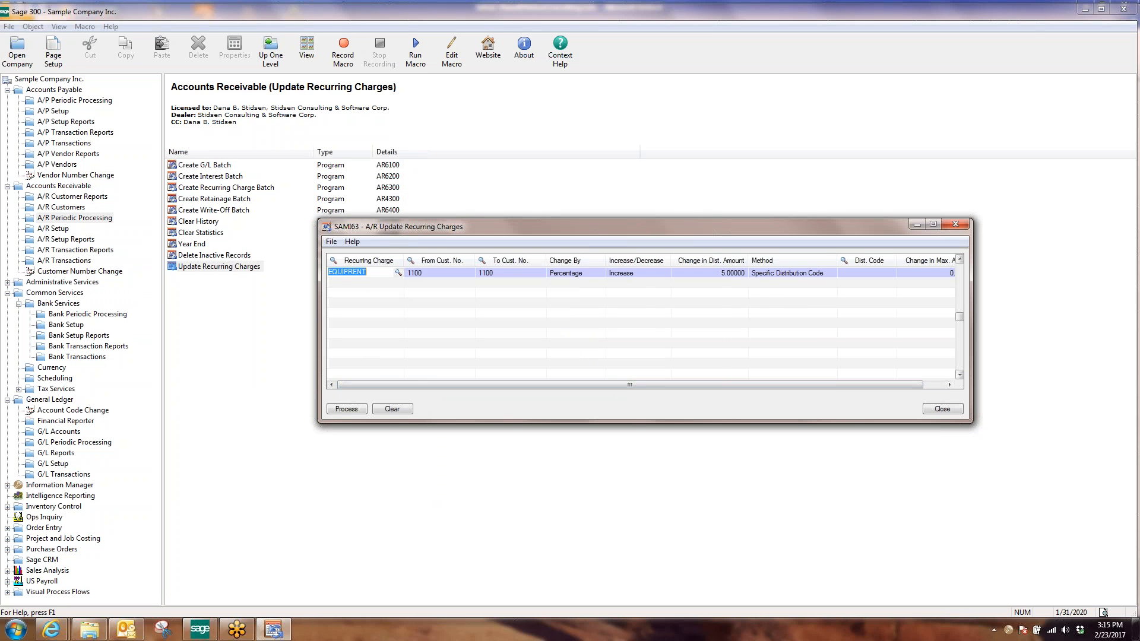
pyautogui.click(398, 272)
pyautogui.doubleClick(140, 177)
pyautogui.click(554, 357)
# - Set the ONCALL line's method to All Details
pyautogui.click(878, 276)
pyautogui.click(816, 275)
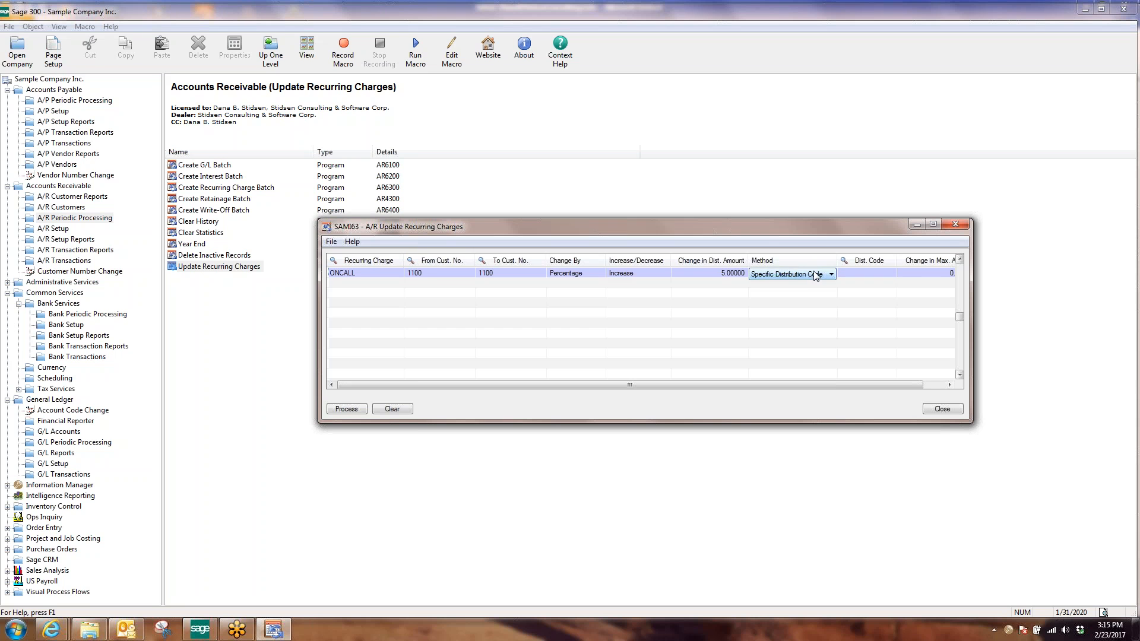
pyautogui.click(816, 275)
pyautogui.click(808, 285)
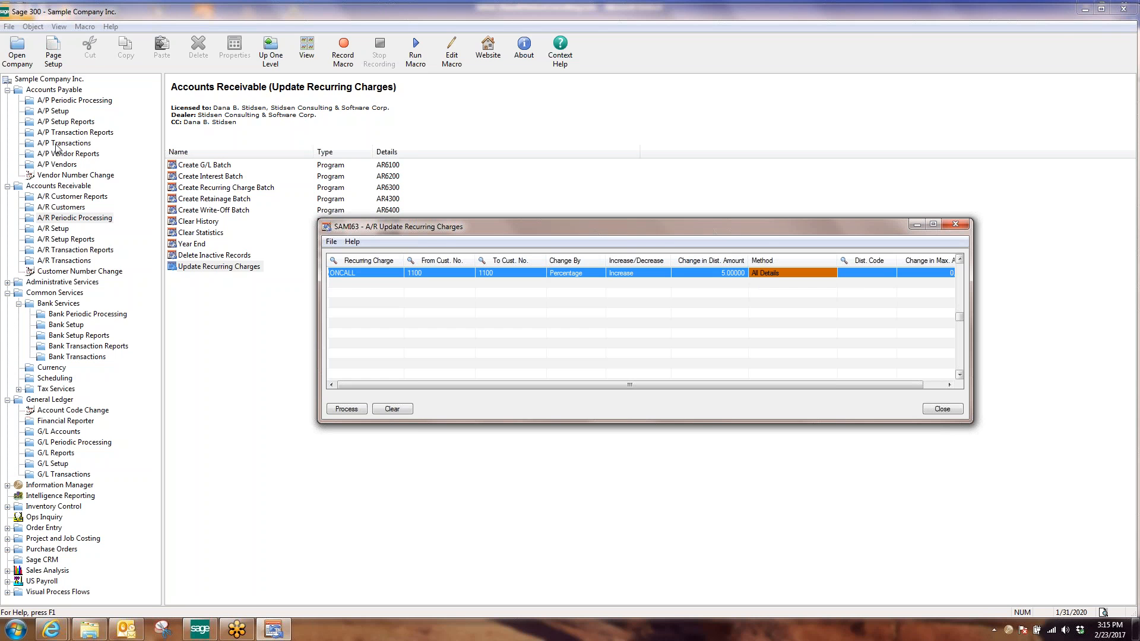
# - Open the ONCALL record in A/R Recurring Charges, review the amount on its LABOR detail line, and close it
pyautogui.click(55, 209)
pyautogui.click(190, 233)
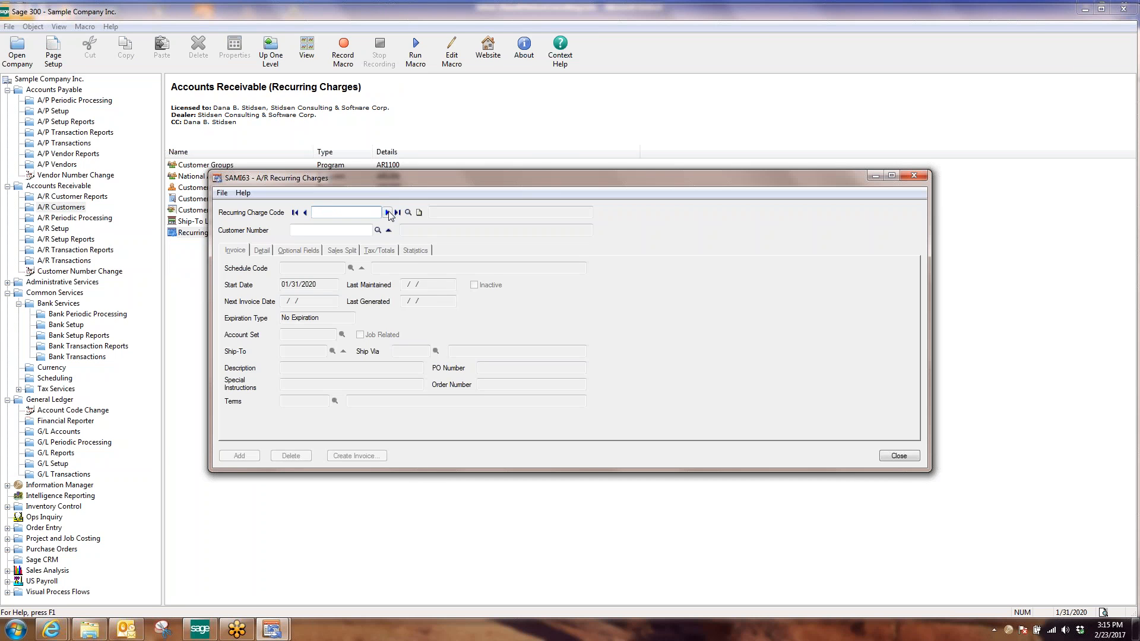
pyautogui.click(387, 212)
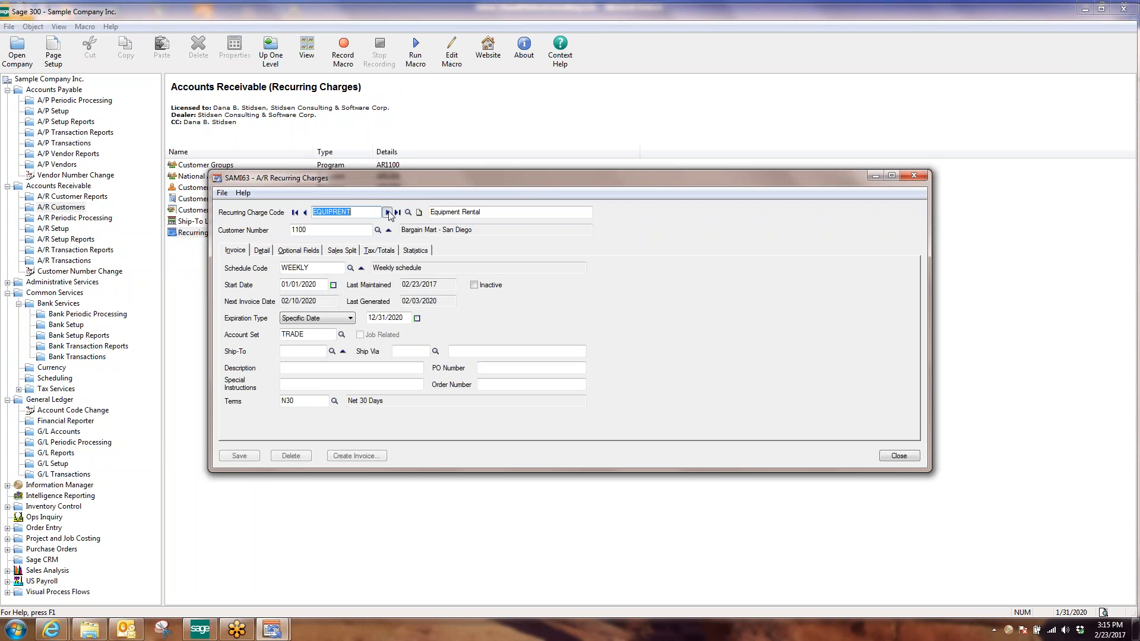
pyautogui.click(261, 250)
pyautogui.click(270, 323)
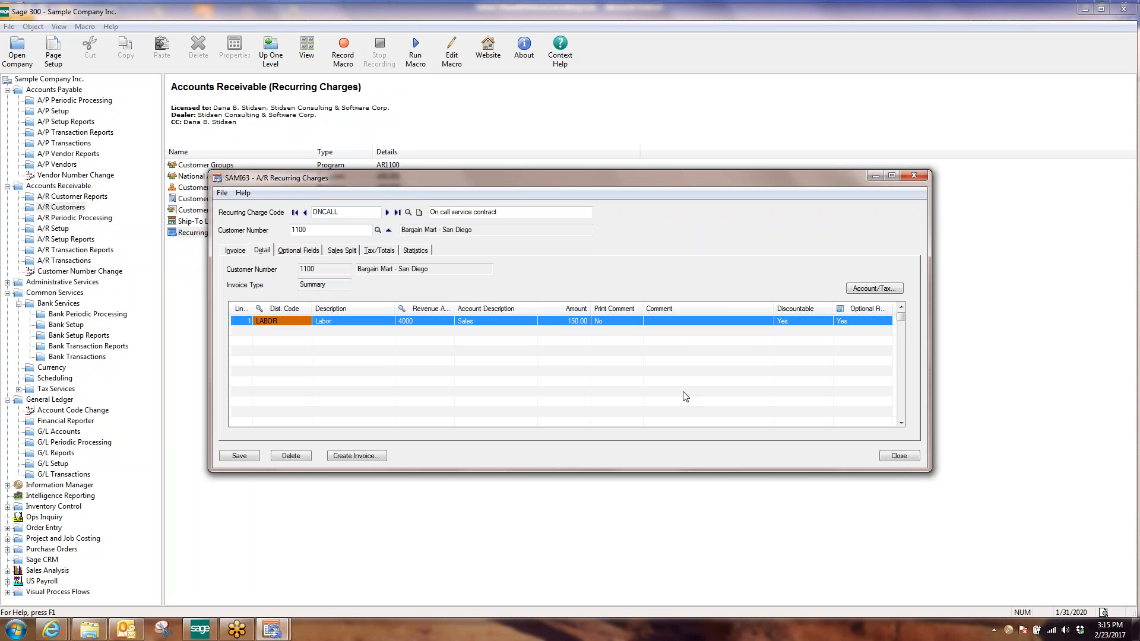
pyautogui.click(899, 456)
# - Return to Update Recurring Charges, process the 5 percent increase for ONCALL, dismiss the message and close the form
pyautogui.click(273, 628)
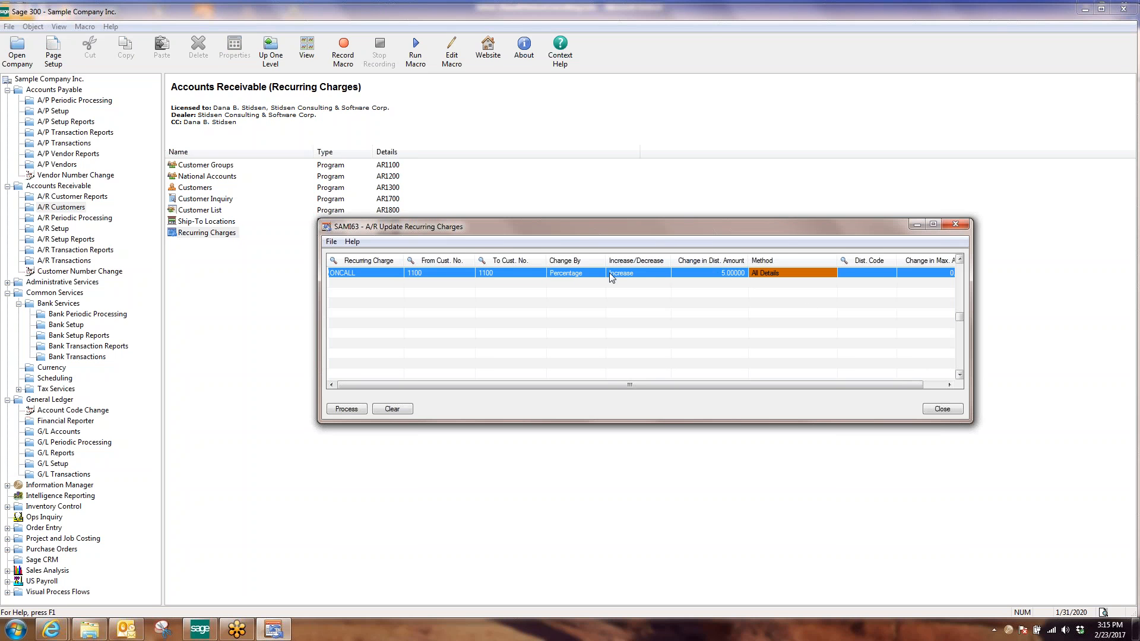
pyautogui.click(732, 273)
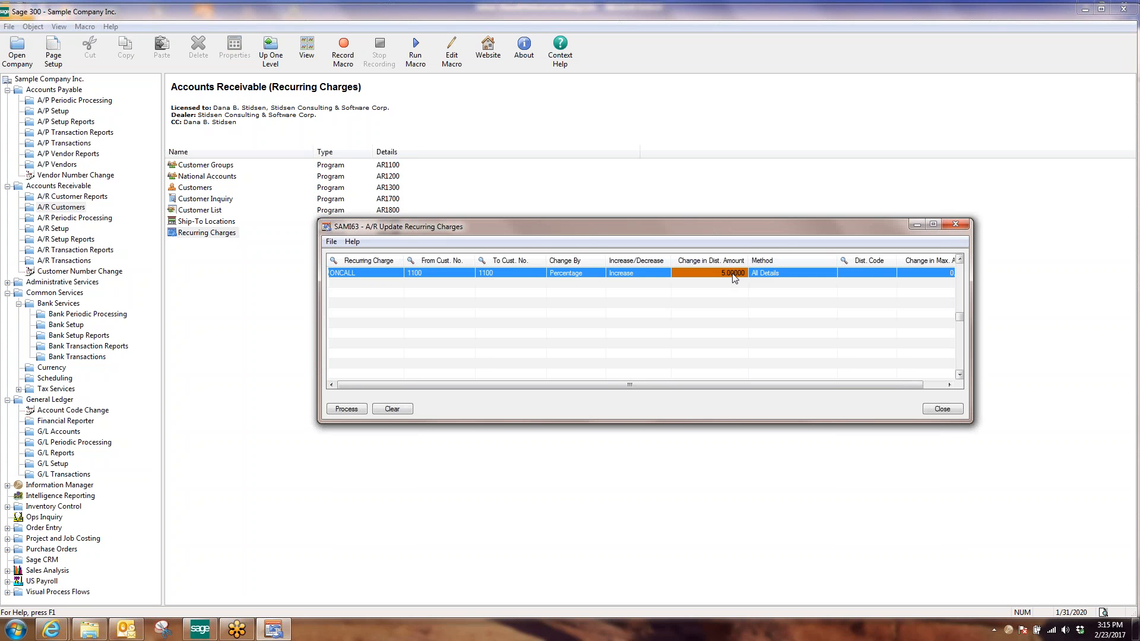
pyautogui.click(879, 273)
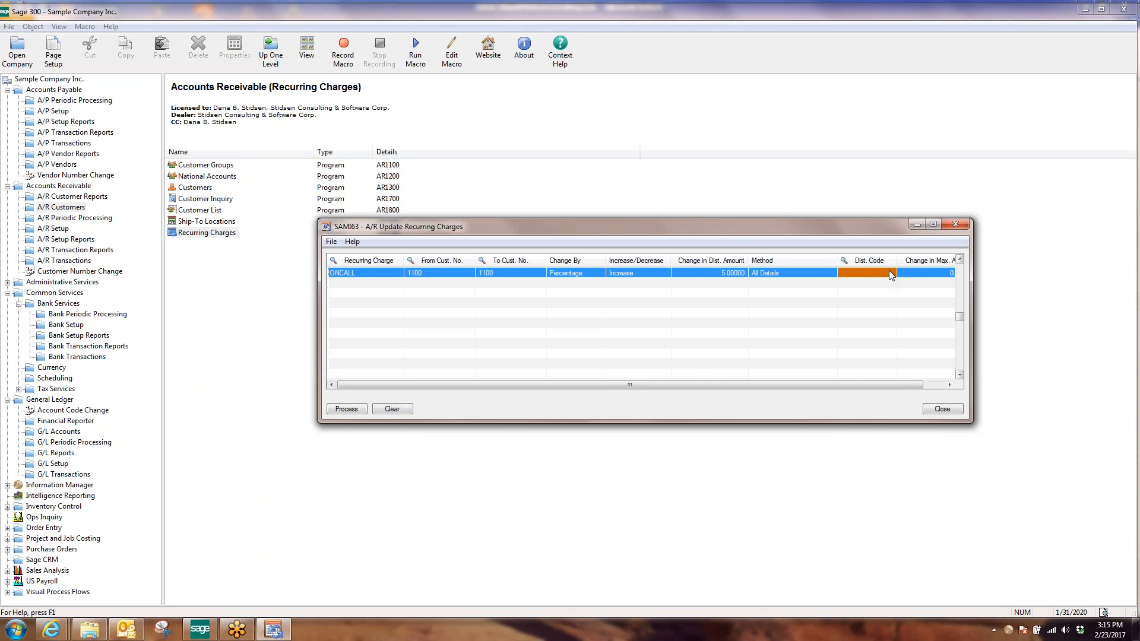
pyautogui.click(355, 409)
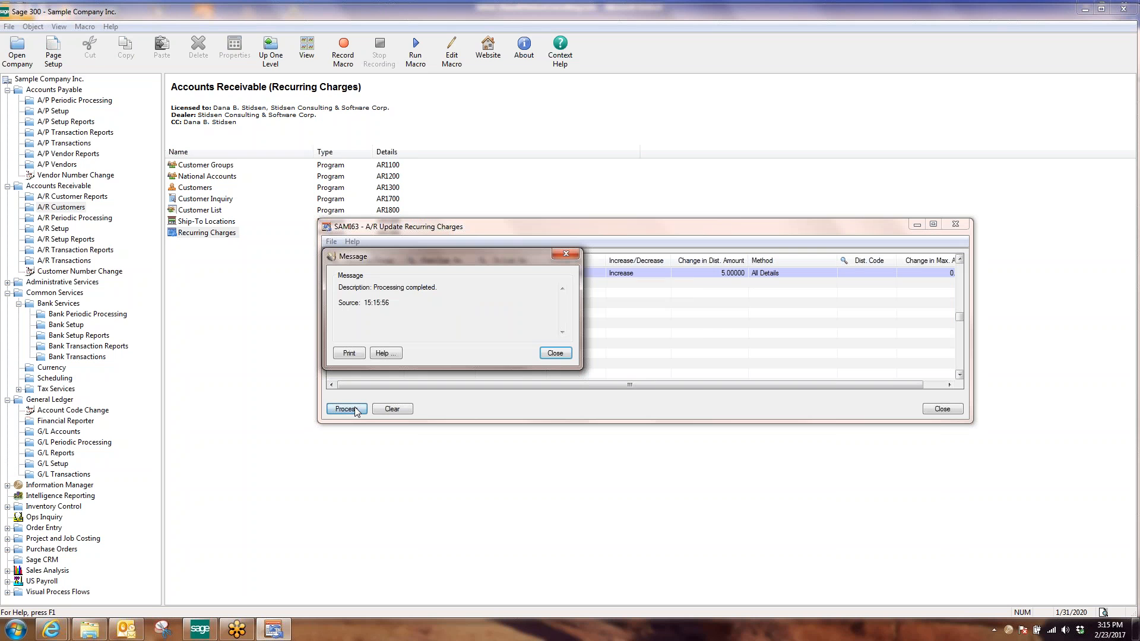
pyautogui.click(555, 353)
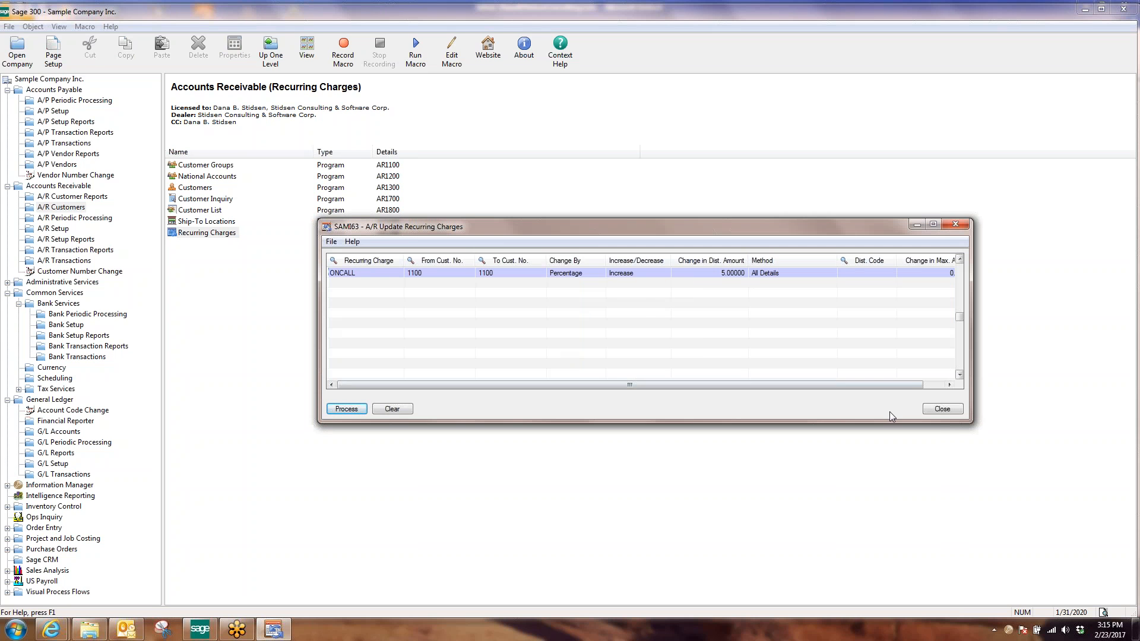
pyautogui.click(942, 409)
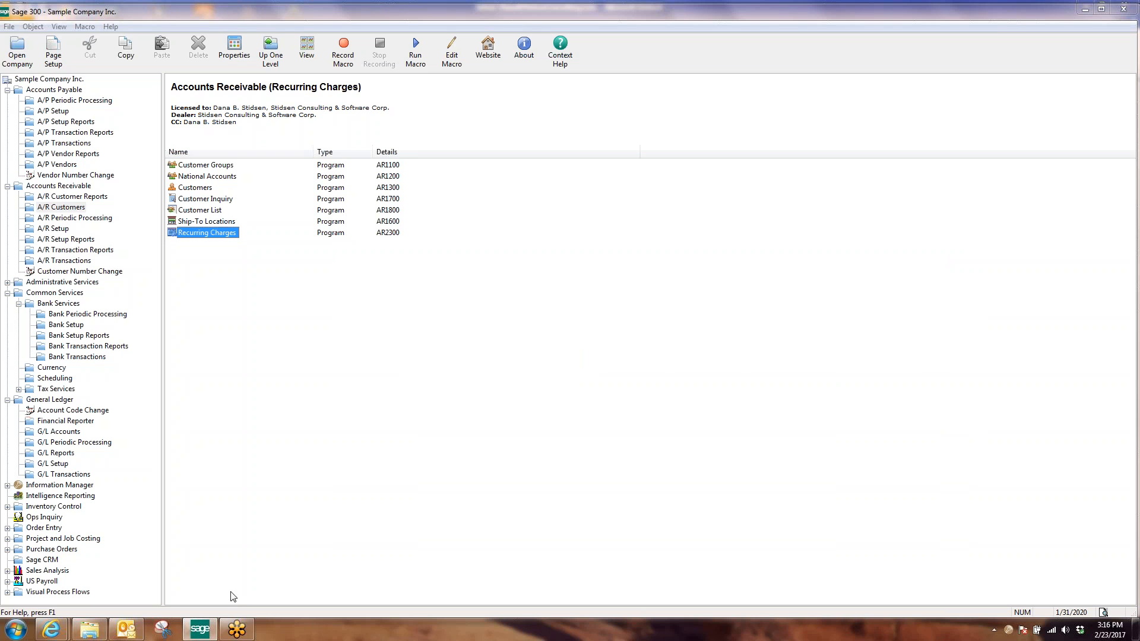
# - Reopen the last recurring charge record, ONCALL, check the updated amount on its LABOR detail line, and close it
pyautogui.doubleClick(186, 234)
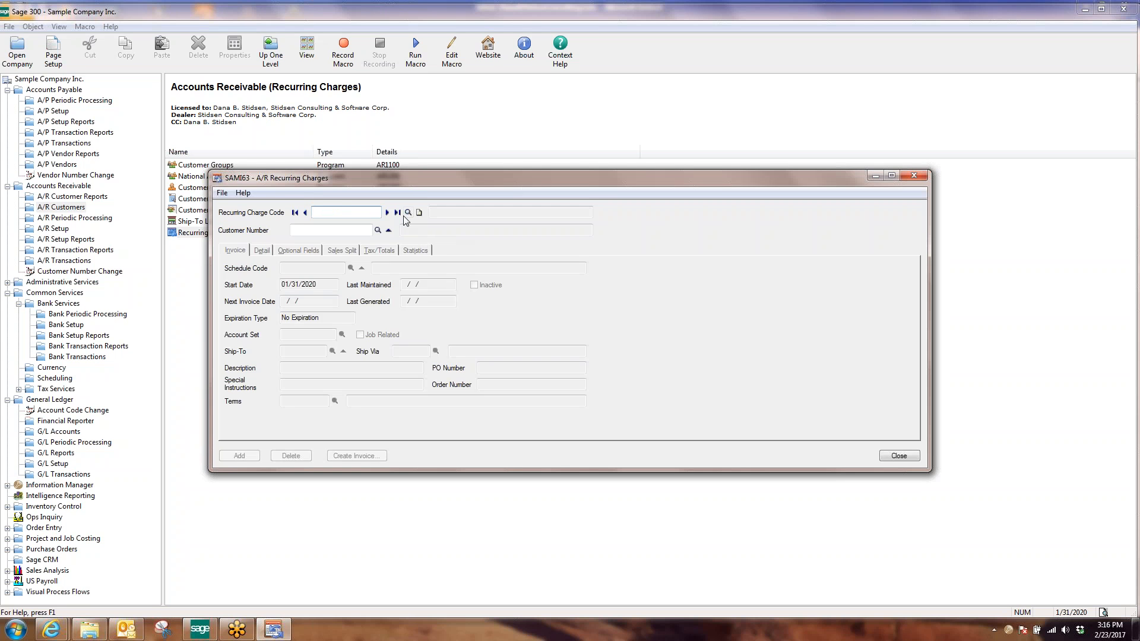
pyautogui.click(397, 212)
pyautogui.click(263, 250)
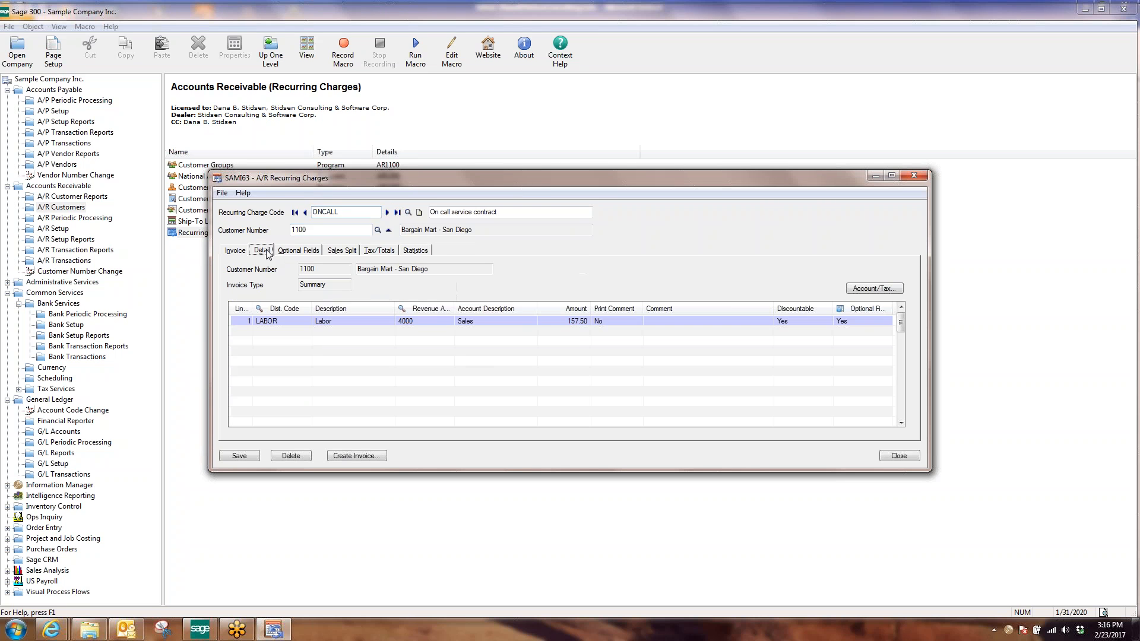
pyautogui.click(552, 321)
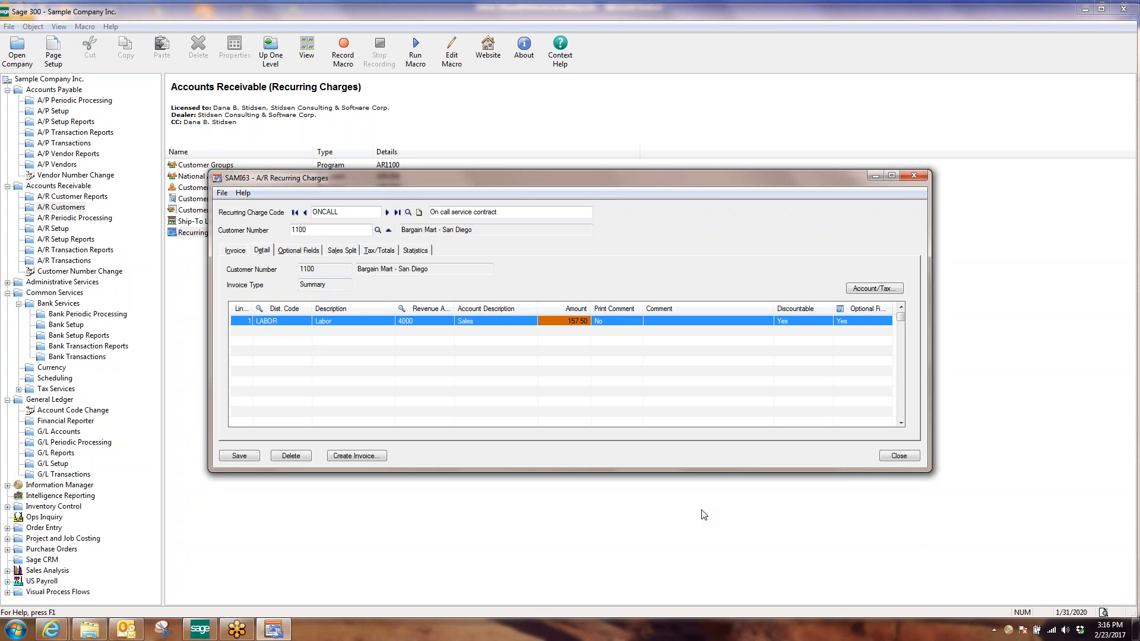
pyautogui.click(289, 321)
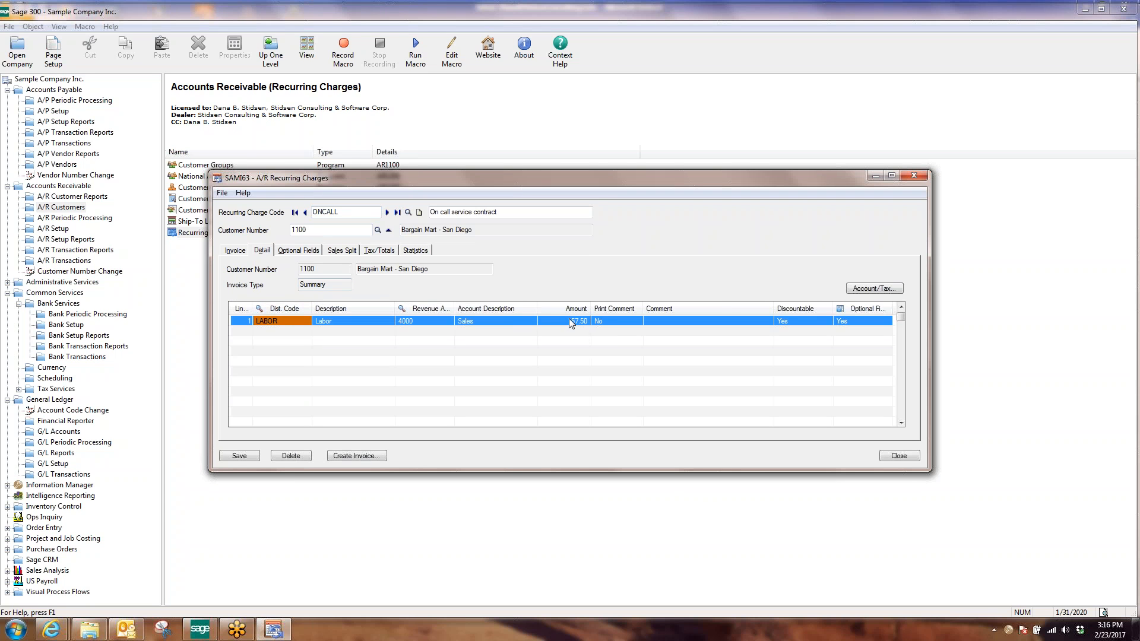
pyautogui.moveTo(594, 180); pyautogui.dragTo(663, 214)
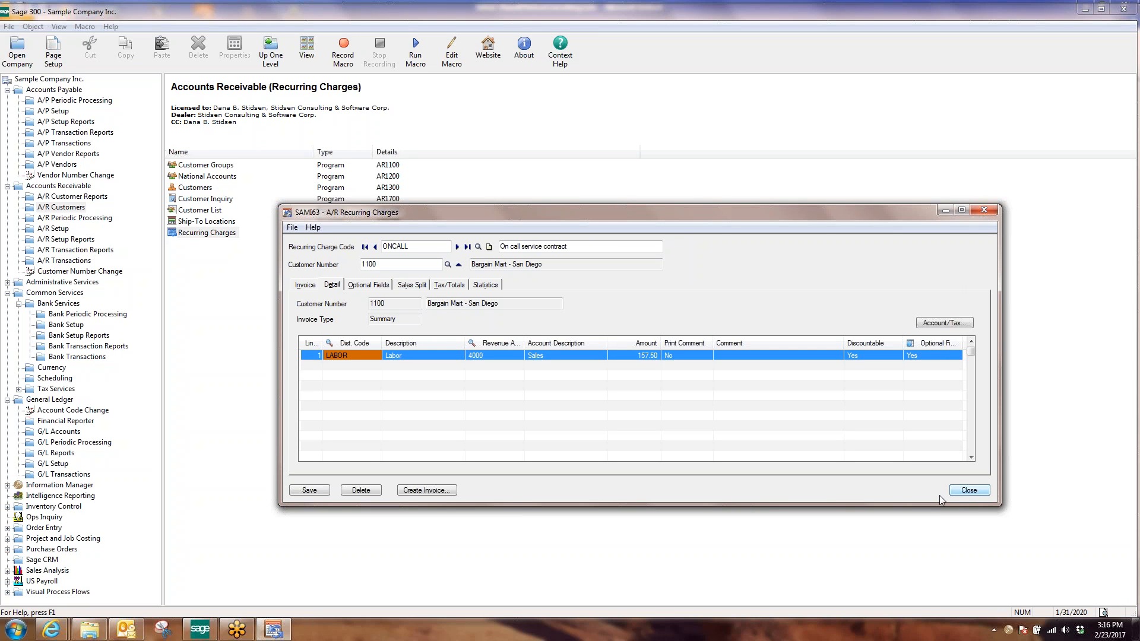
pyautogui.click(970, 492)
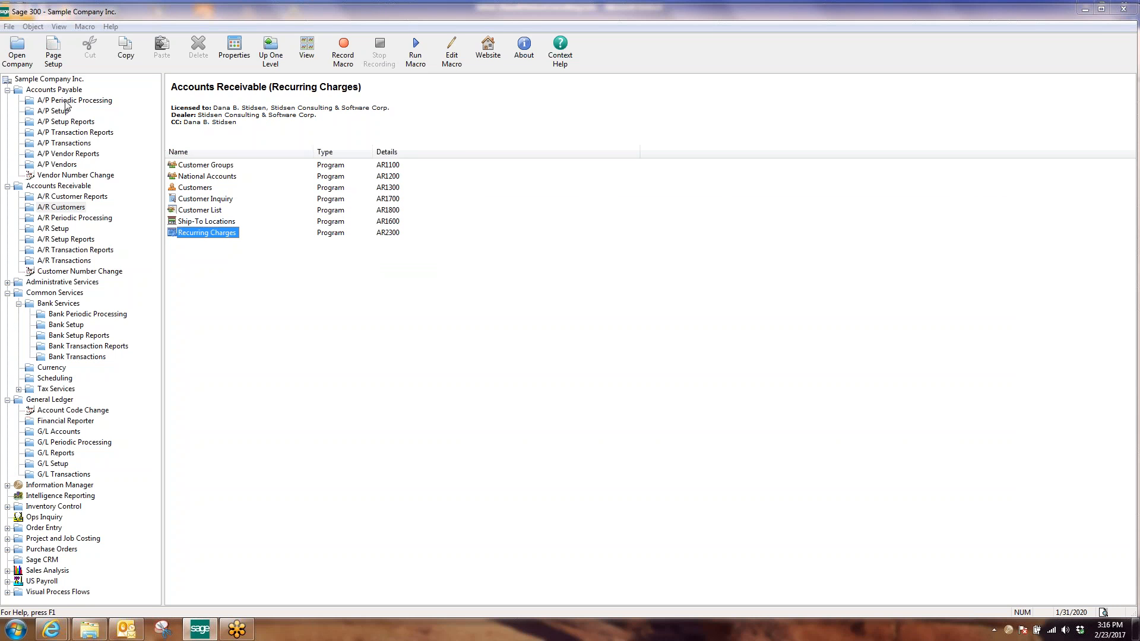
# - Return to A/R Periodic Processing and open Year End to review its batch number reset and statistics clearing options
pyautogui.click(89, 219)
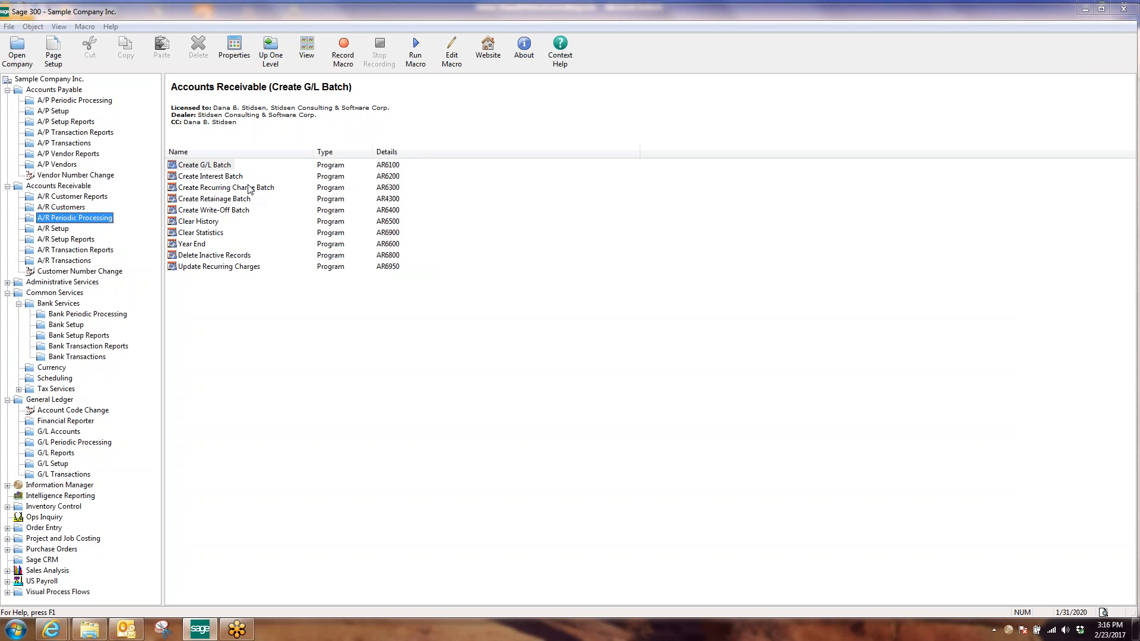
pyautogui.click(236, 210)
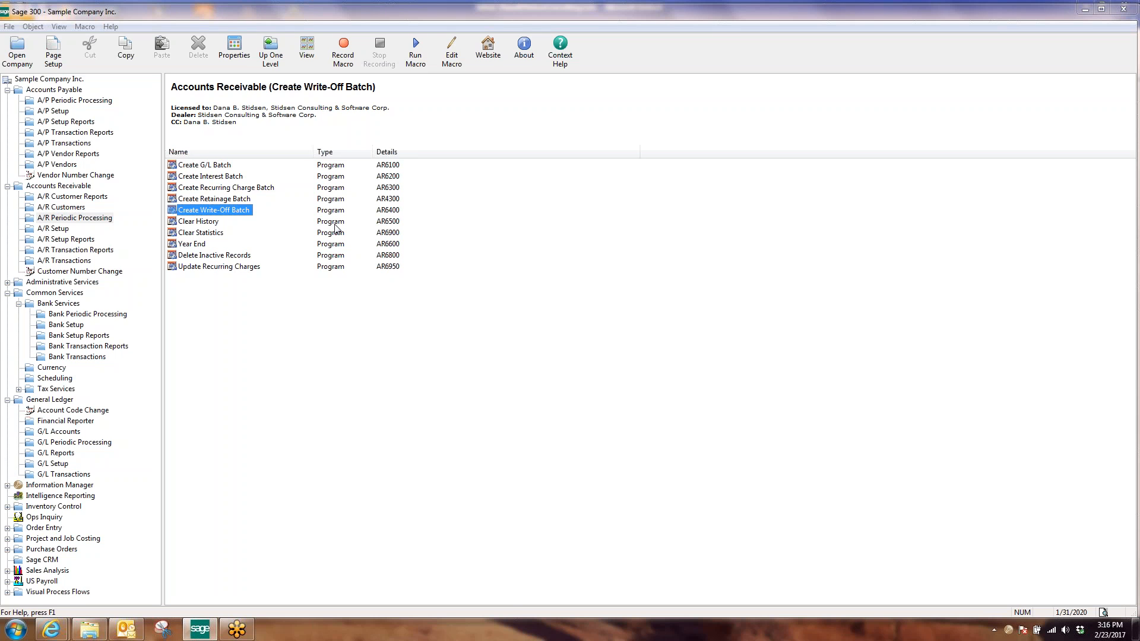
pyautogui.doubleClick(199, 246)
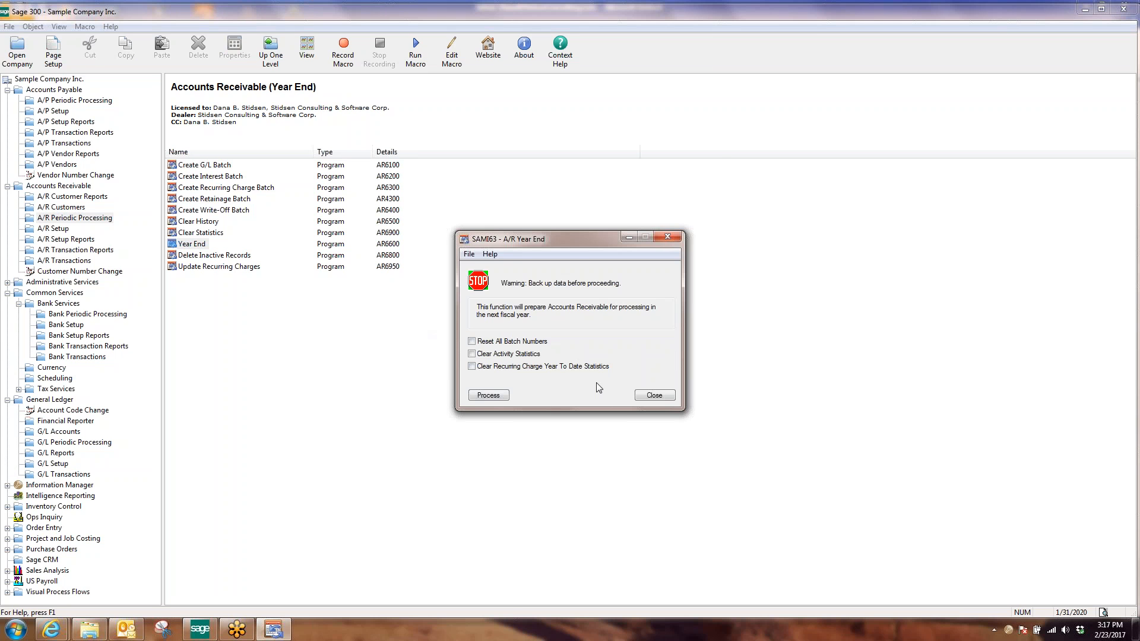
pyautogui.moveTo(572, 246); pyautogui.dragTo(658, 201)
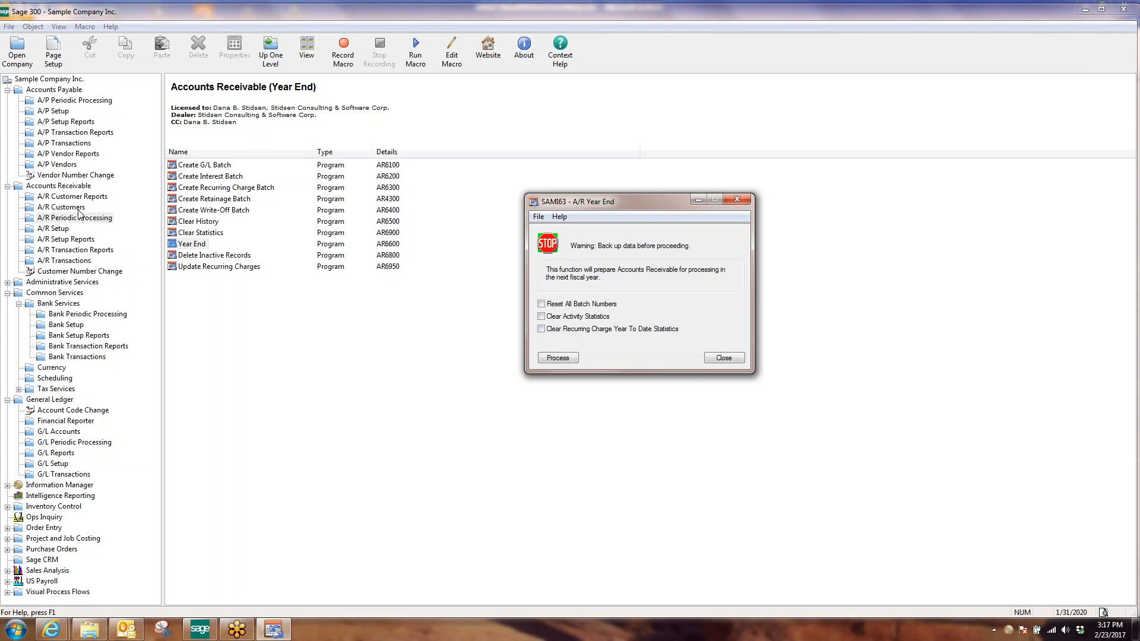
# - Open the Bargain Mart - San Diego record in A/R Customers and review its Statistics and Activity information
pyautogui.click(78, 208)
pyautogui.click(195, 190)
pyautogui.doubleClick(195, 190)
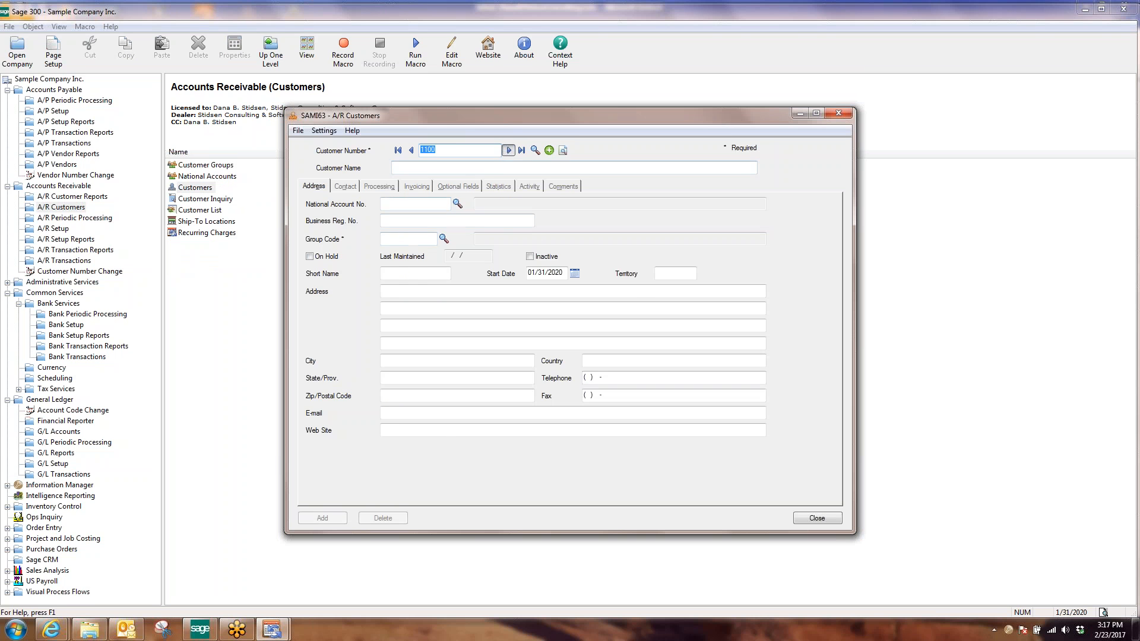
pyautogui.click(511, 186)
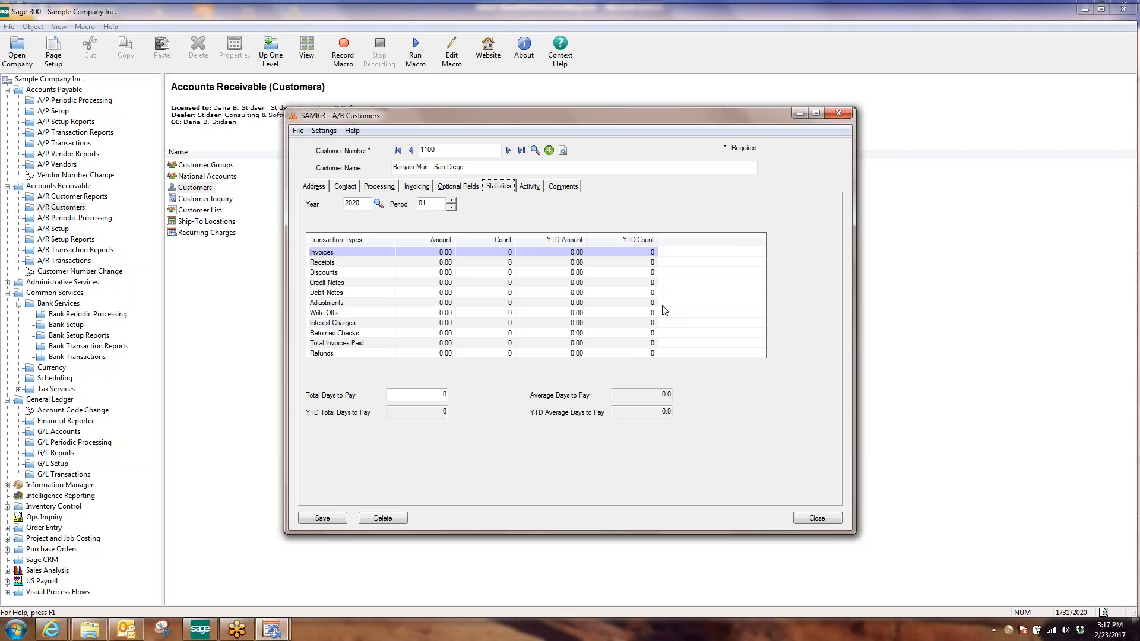
pyautogui.click(530, 188)
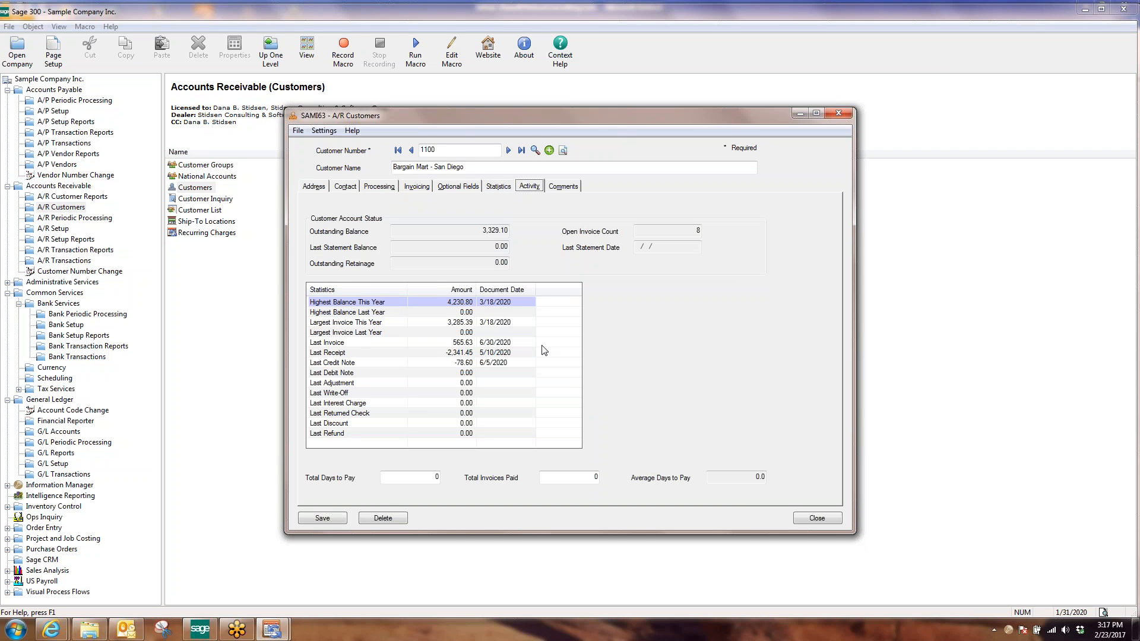
# - Compare the Highest Balance This Year and Highest Balance Last Year activity lines, and close the customer record
pyautogui.click(355, 303)
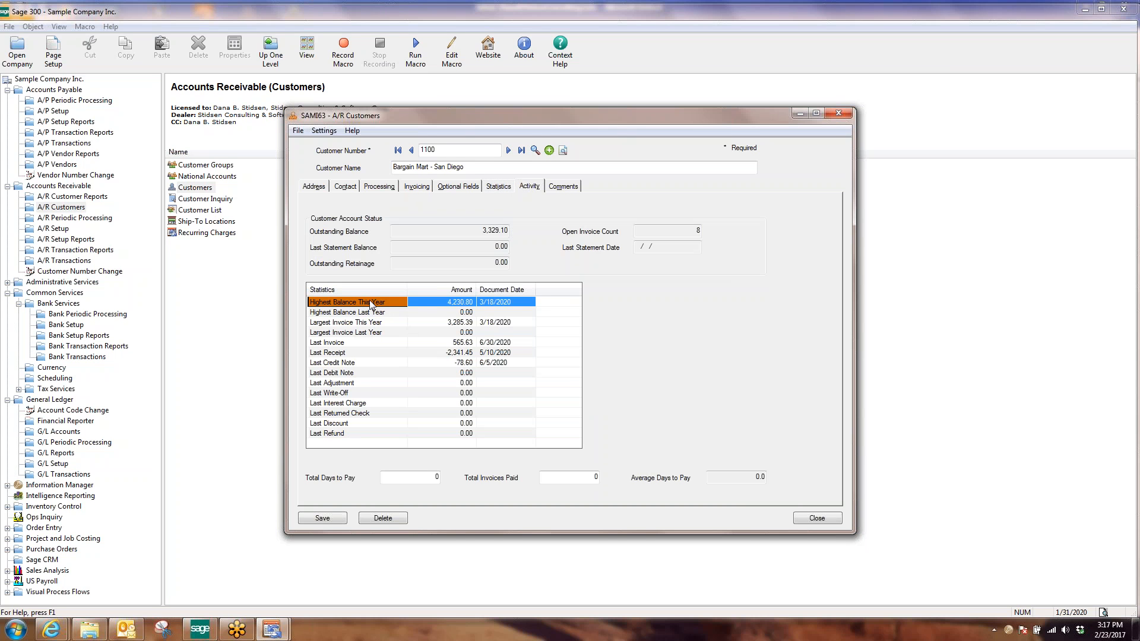
pyautogui.click(444, 312)
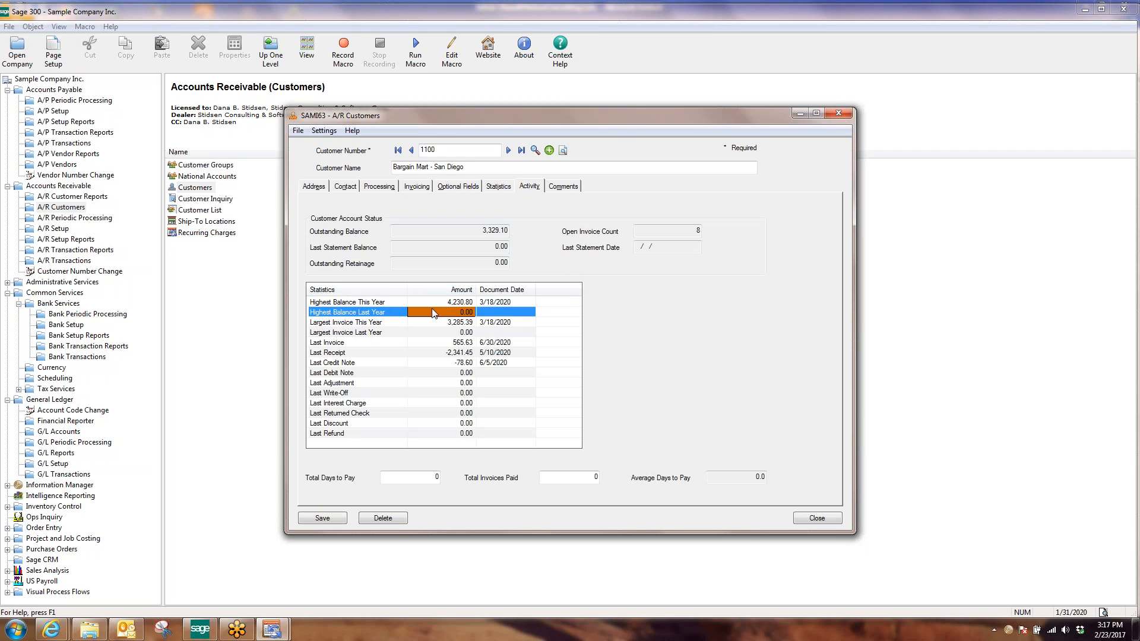
pyautogui.click(450, 304)
pyautogui.click(451, 313)
pyautogui.click(455, 304)
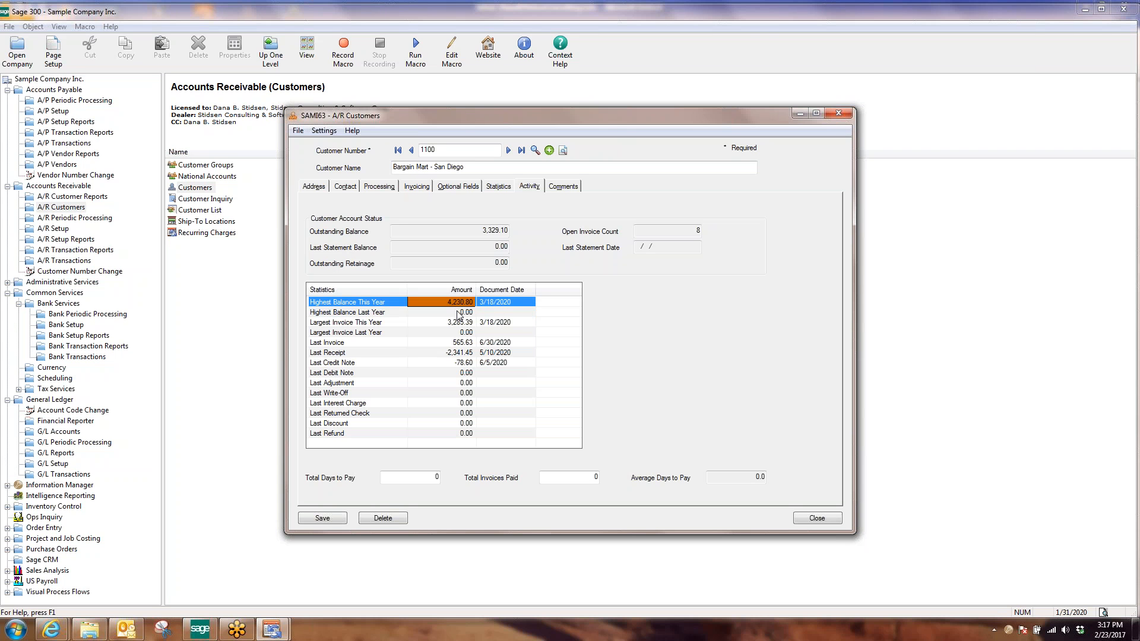
pyautogui.click(459, 314)
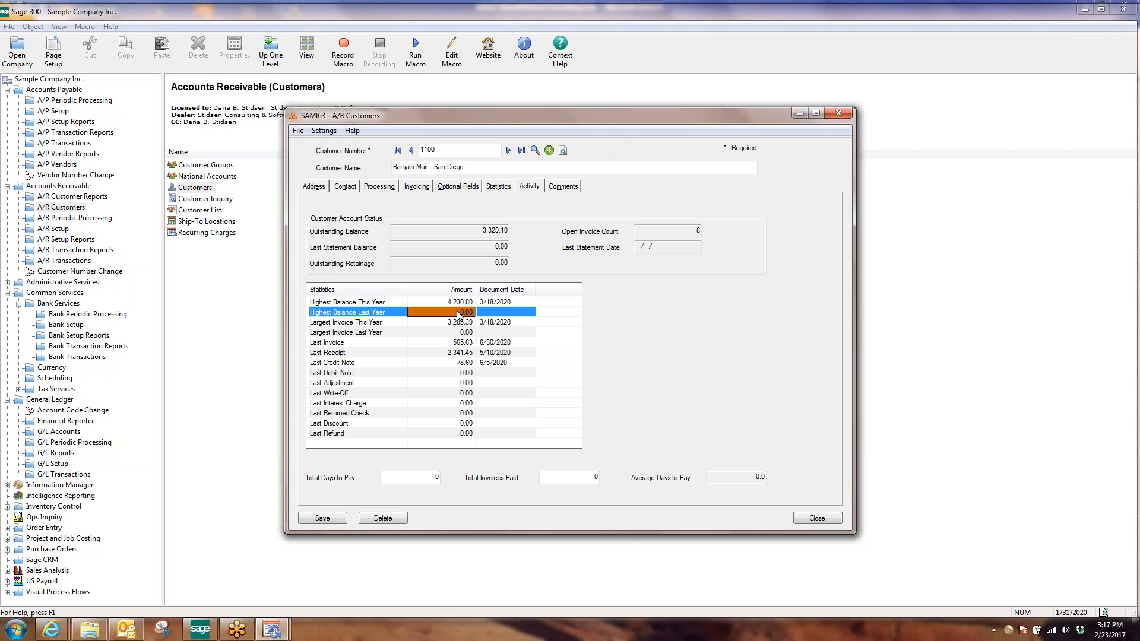
pyautogui.click(491, 302)
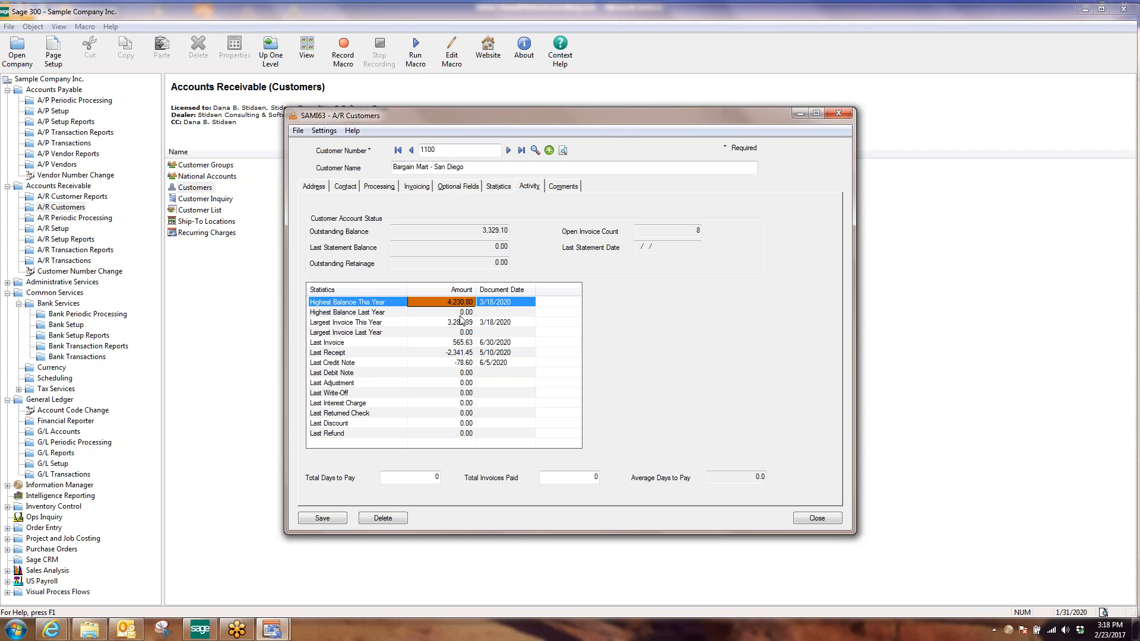
pyautogui.click(435, 314)
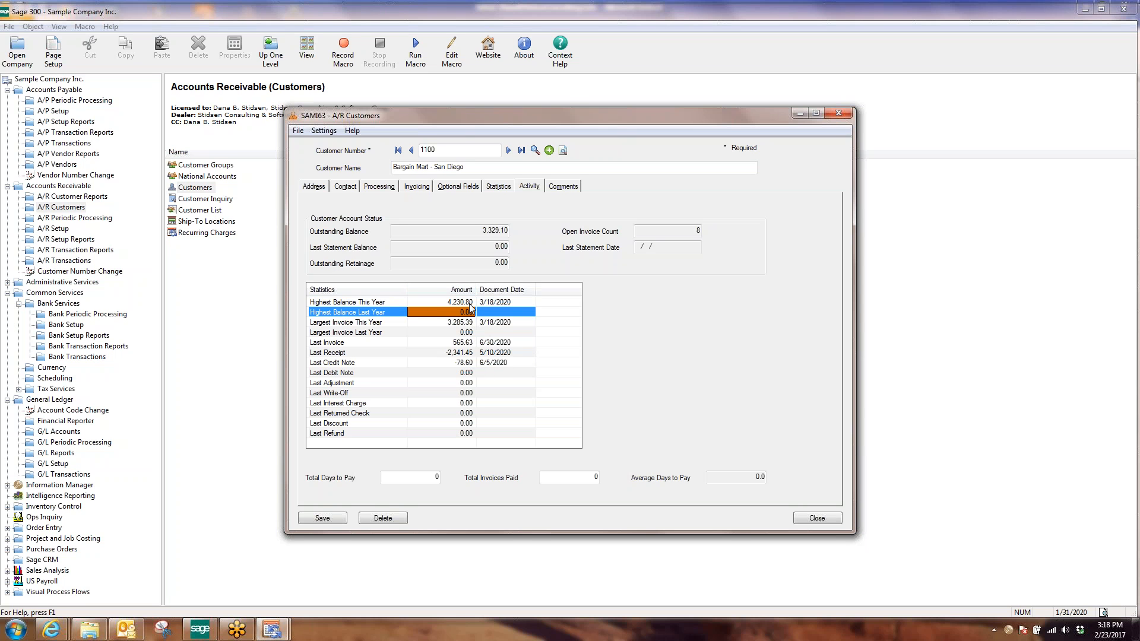
pyautogui.click(823, 519)
# - Return to A/R Year End, select Reset All Batch Numbers, dismiss the warning, and close the form without processing
pyautogui.click(281, 633)
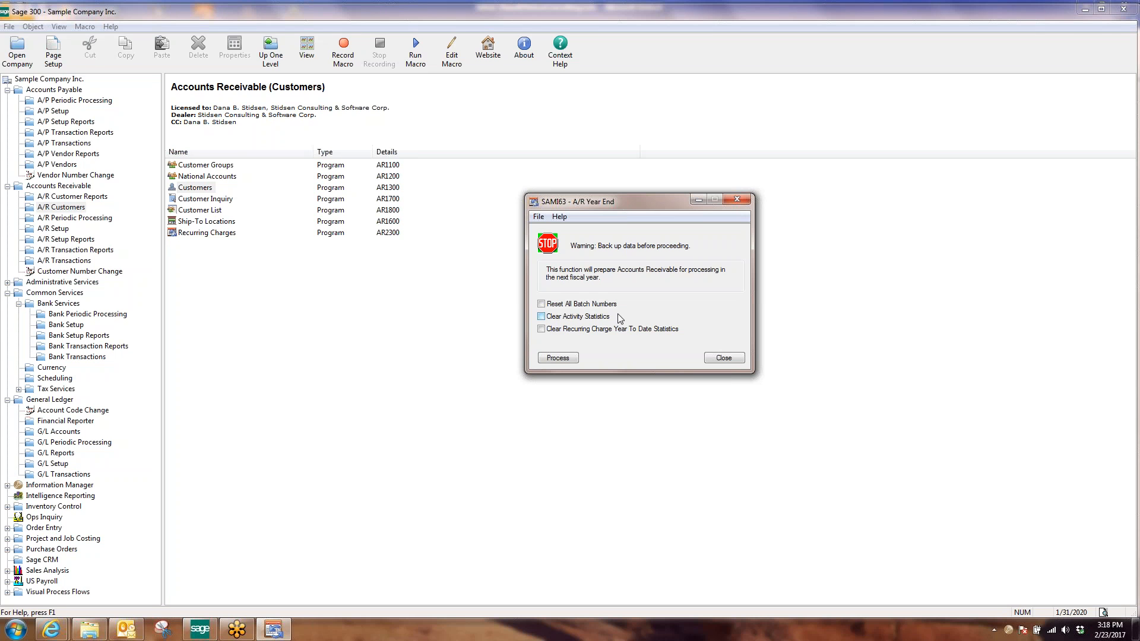
pyautogui.click(541, 304)
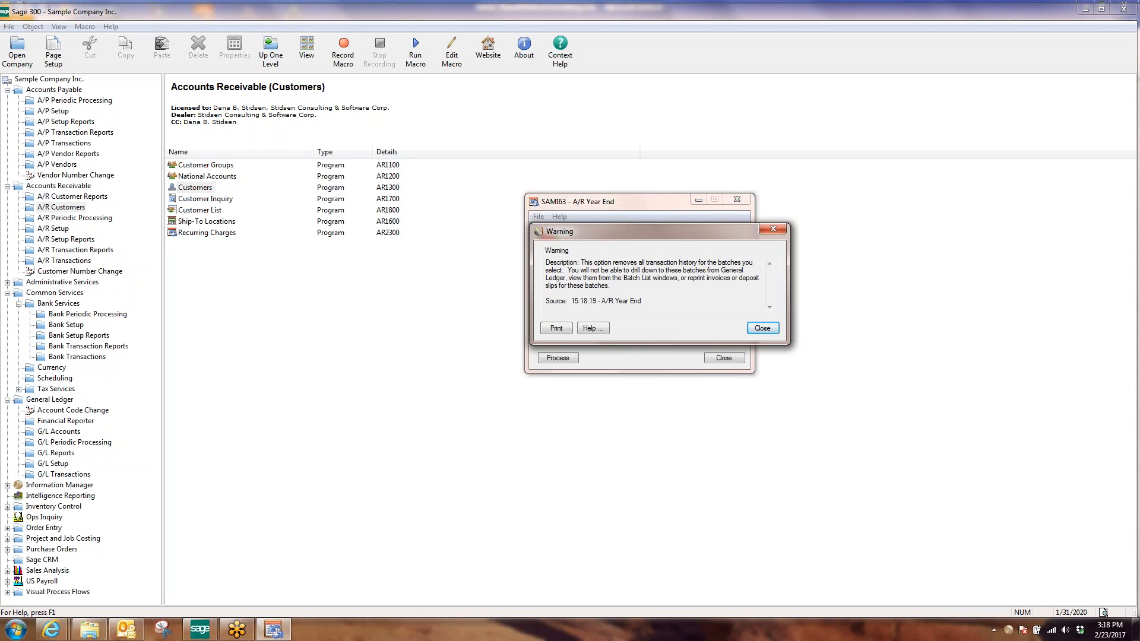
pyautogui.click(755, 329)
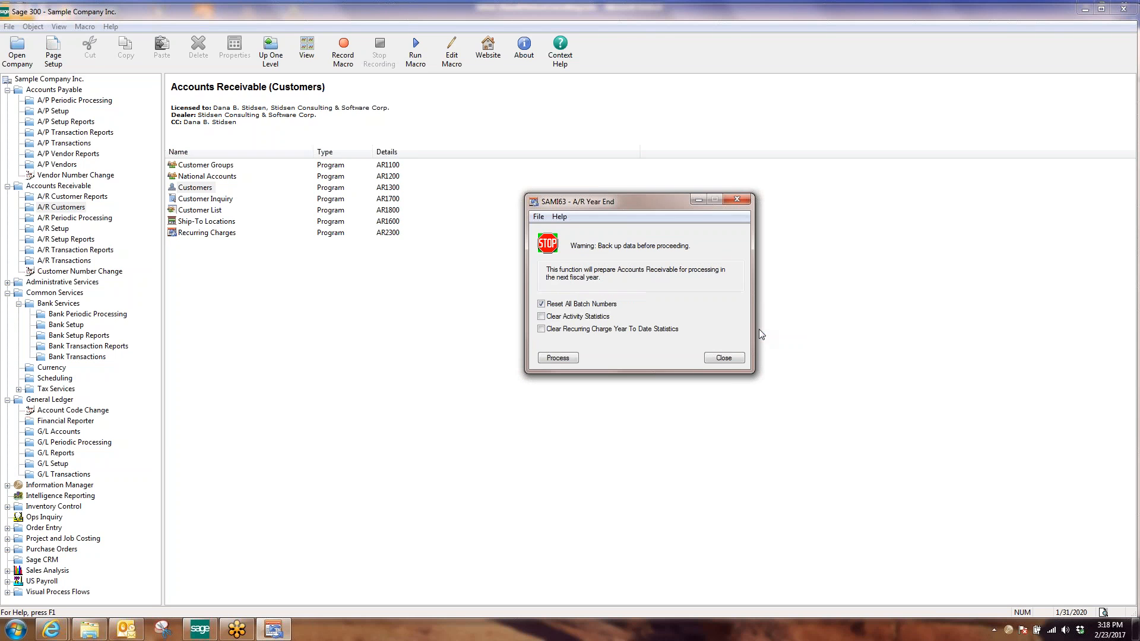
pyautogui.click(723, 358)
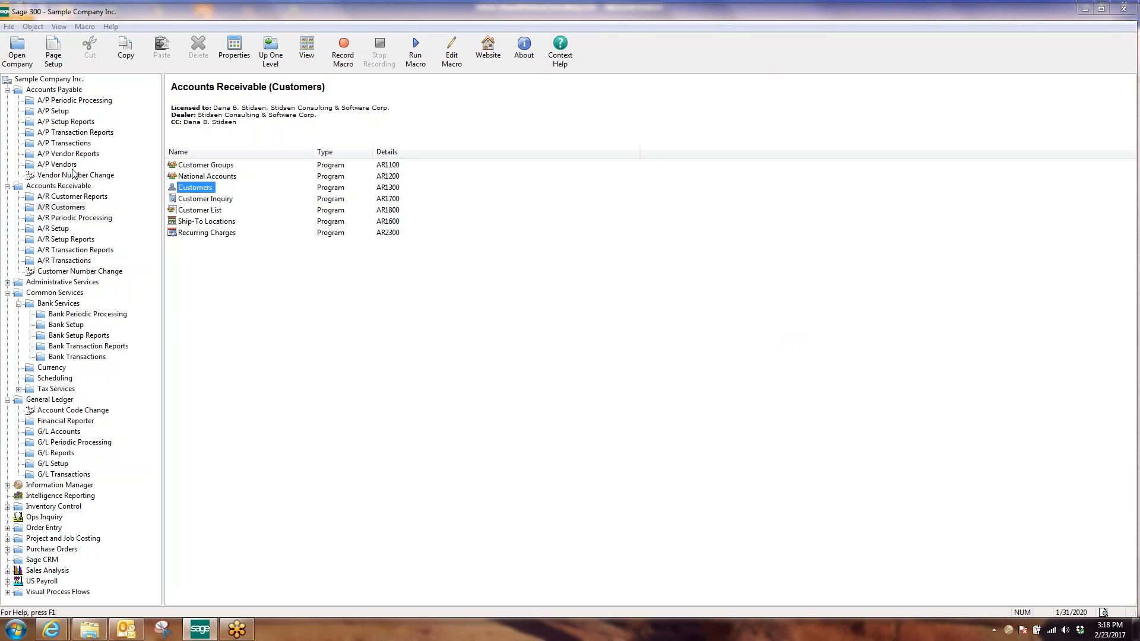
# - Open the A/R Invoice Batch List, mark recurring charges batch 38 ready to post, post it, and dismiss the message
pyautogui.click(64, 261)
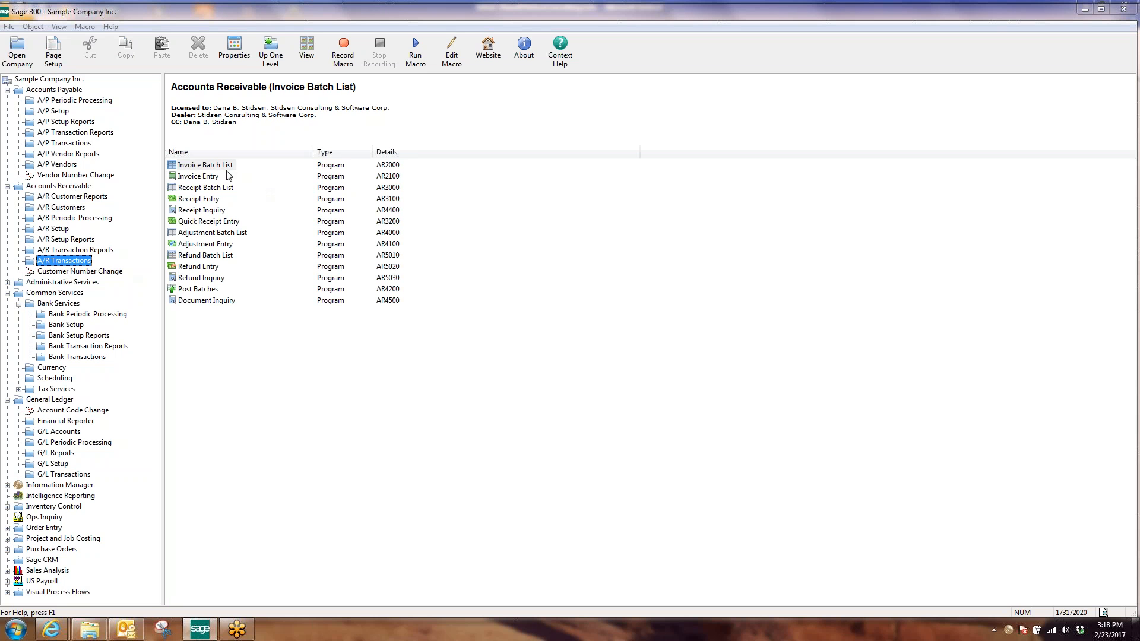
pyautogui.doubleClick(226, 169)
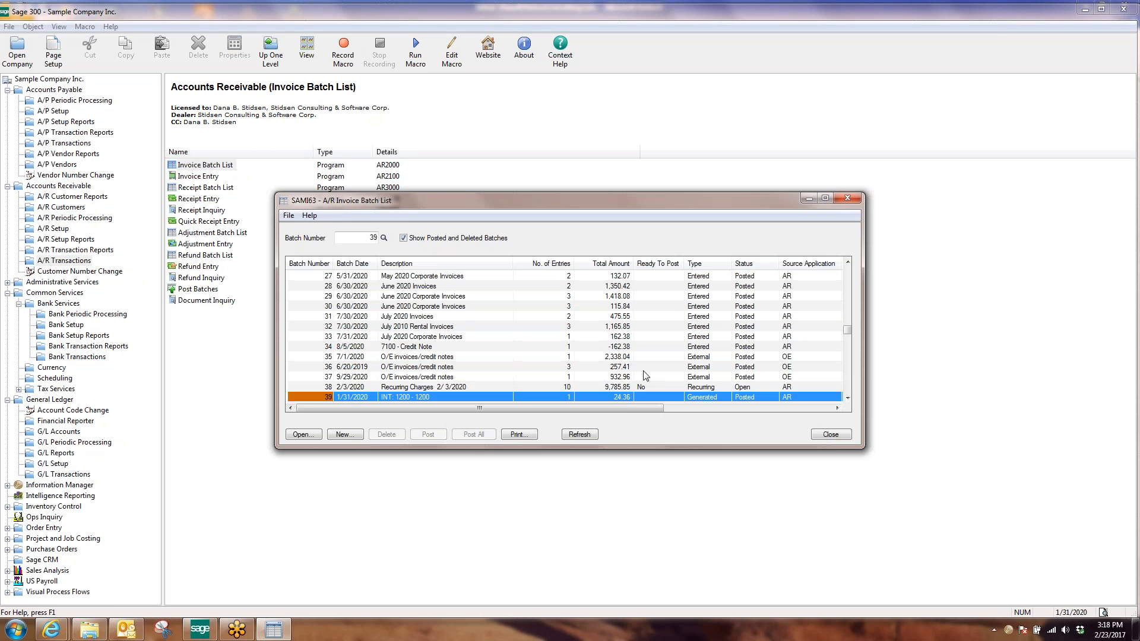
pyautogui.doubleClick(641, 387)
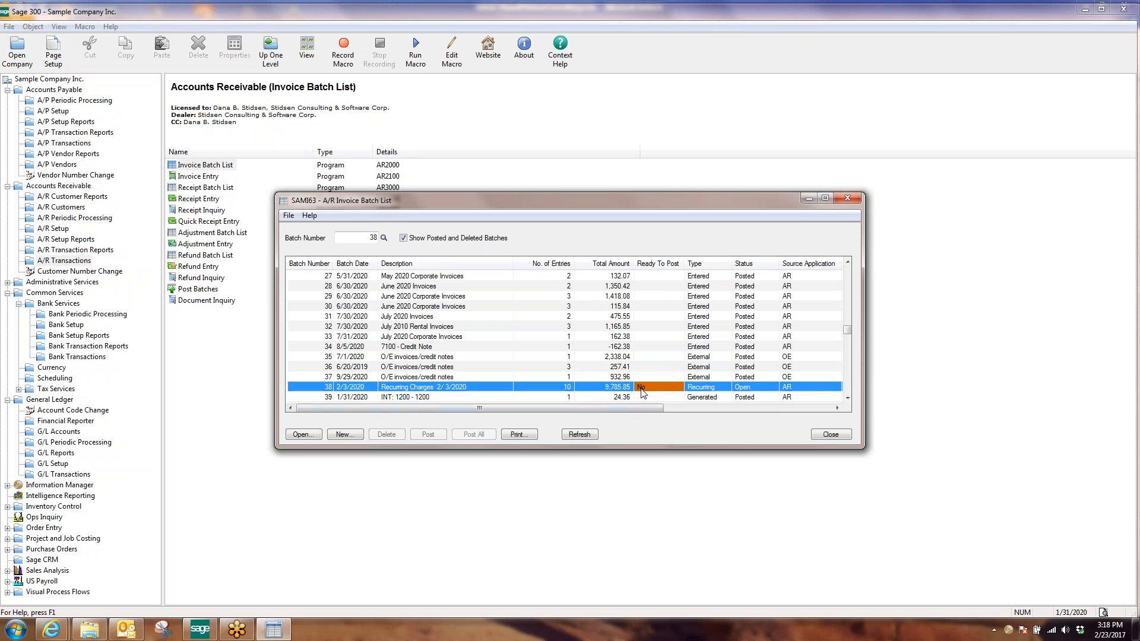
pyautogui.click(436, 439)
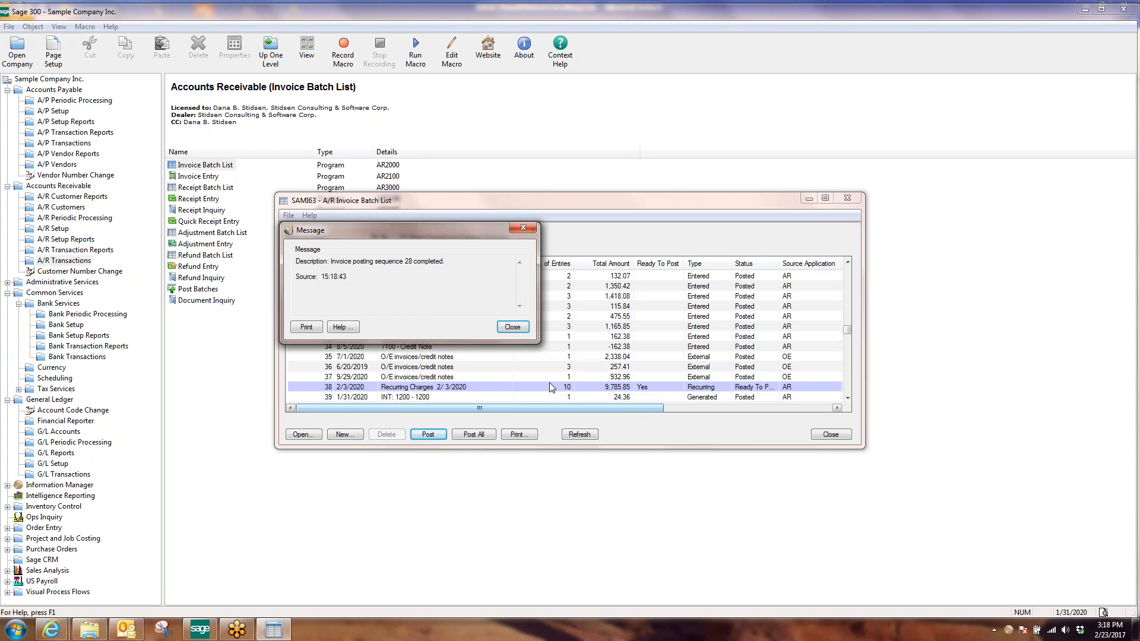
pyautogui.click(513, 327)
# - Open posted batch 38, check the revenue account on the first entry's LABOR line, and close the invoice entry
pyautogui.click(608, 397)
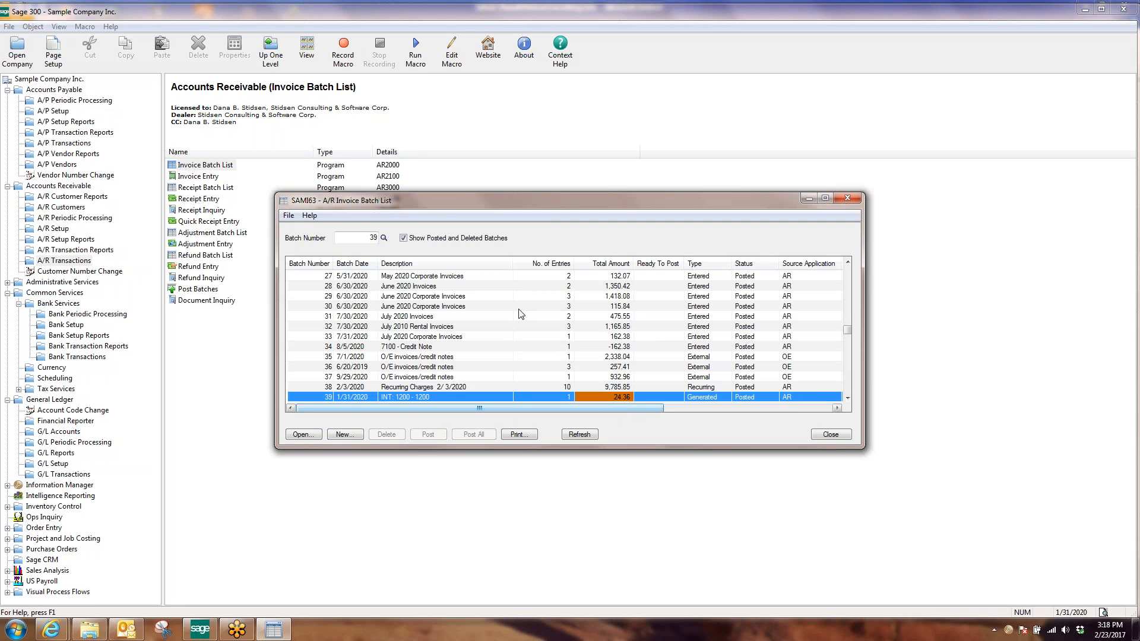
pyautogui.click(504, 389)
pyautogui.click(307, 437)
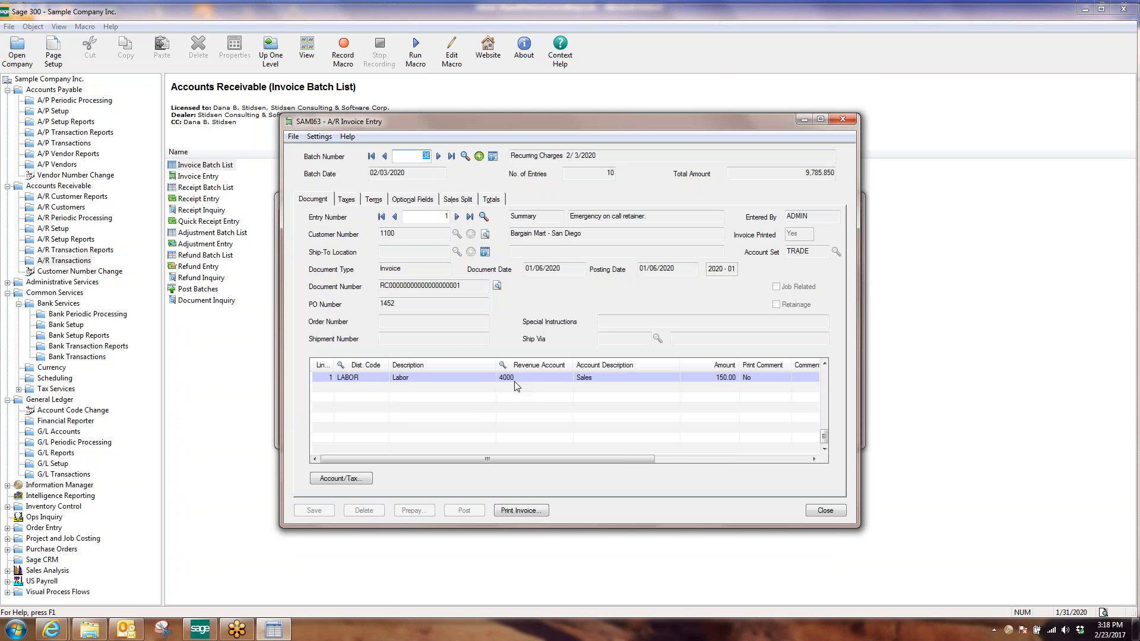
pyautogui.click(514, 383)
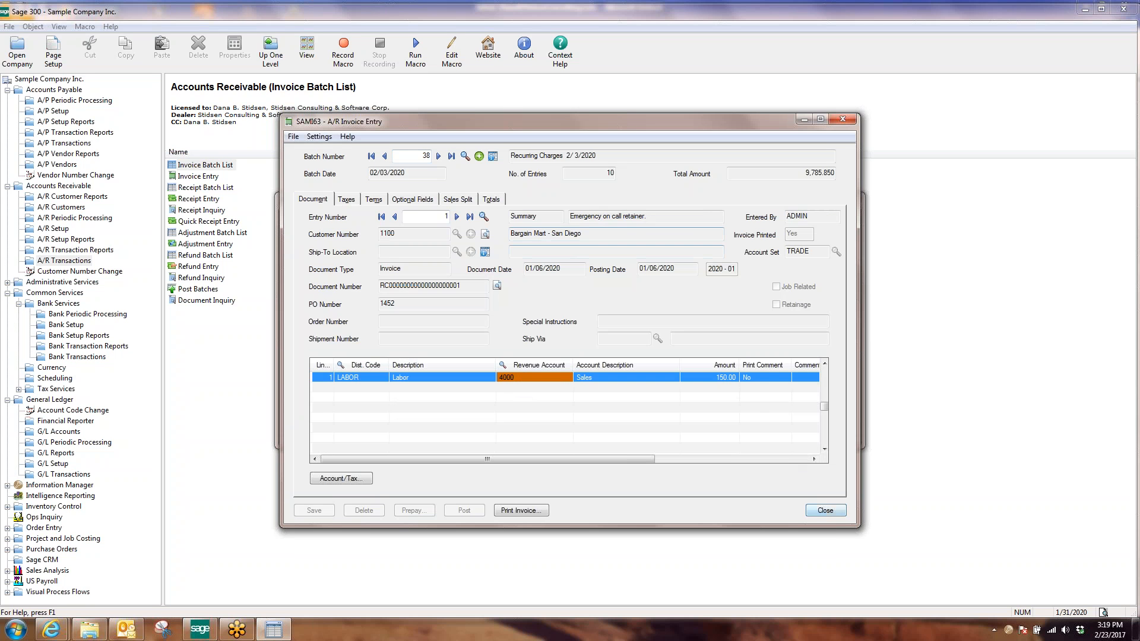
pyautogui.click(825, 510)
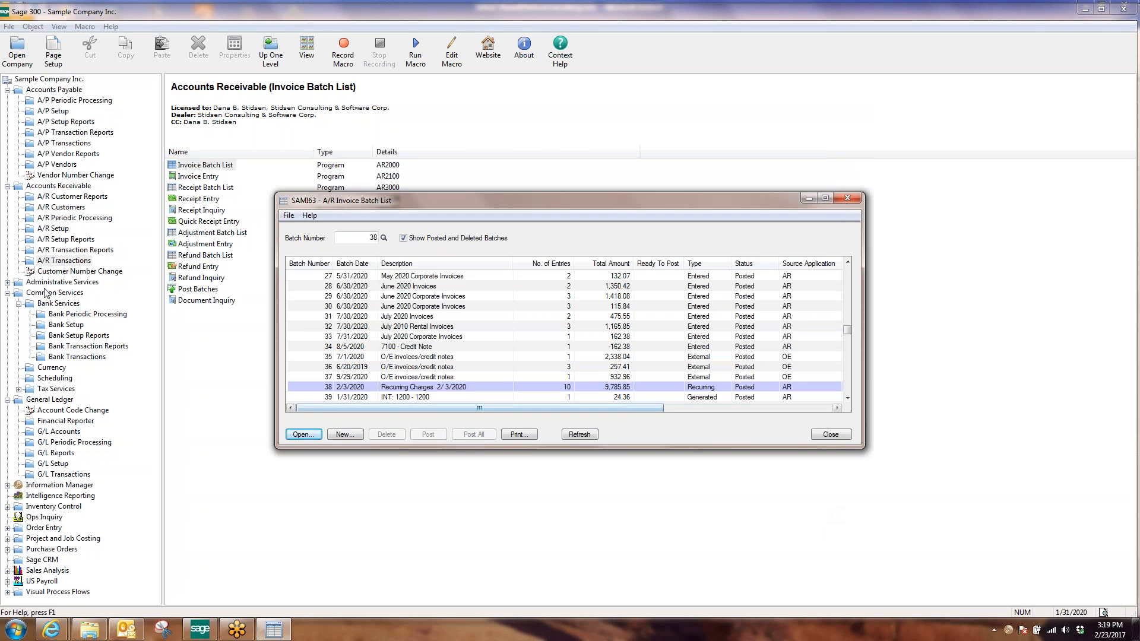
# - Open the G/L Chart of Accounts, list it starting from account 4000, and select the 4000 Sales account
pyautogui.click(74, 475)
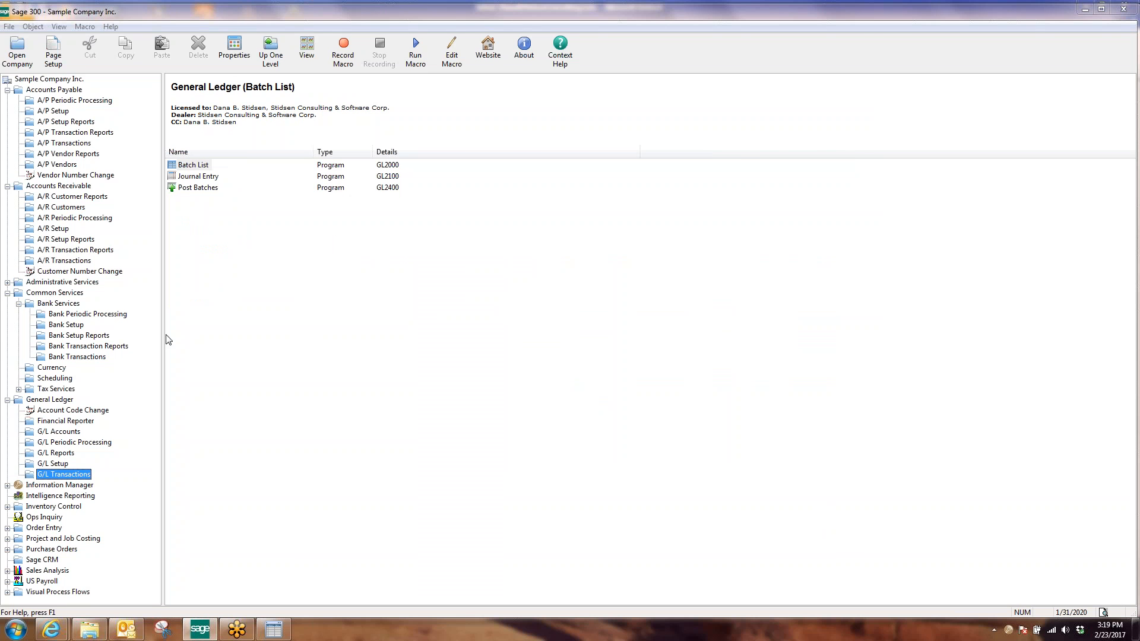
pyautogui.click(186, 171)
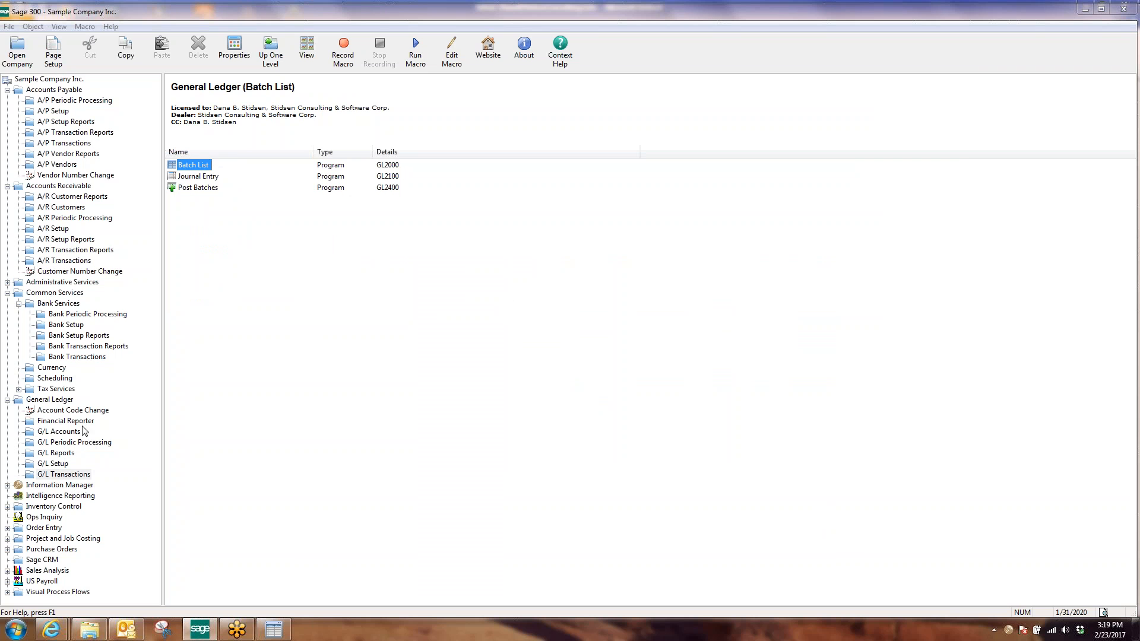
pyautogui.click(73, 432)
pyautogui.doubleClick(202, 166)
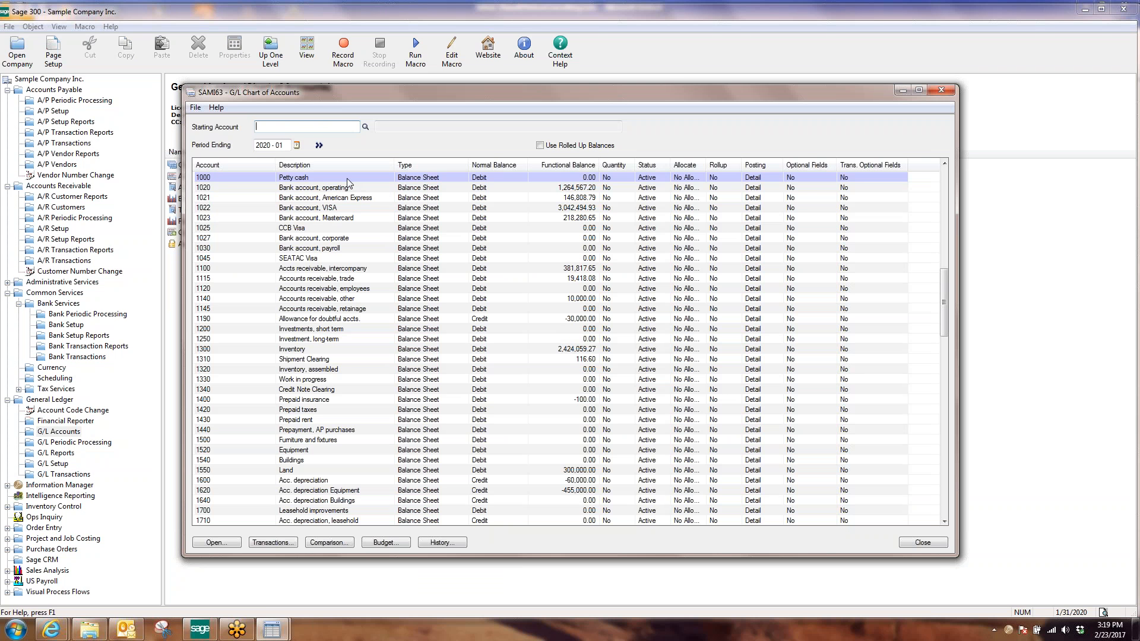
pyautogui.write('4000')
pyautogui.click(319, 145)
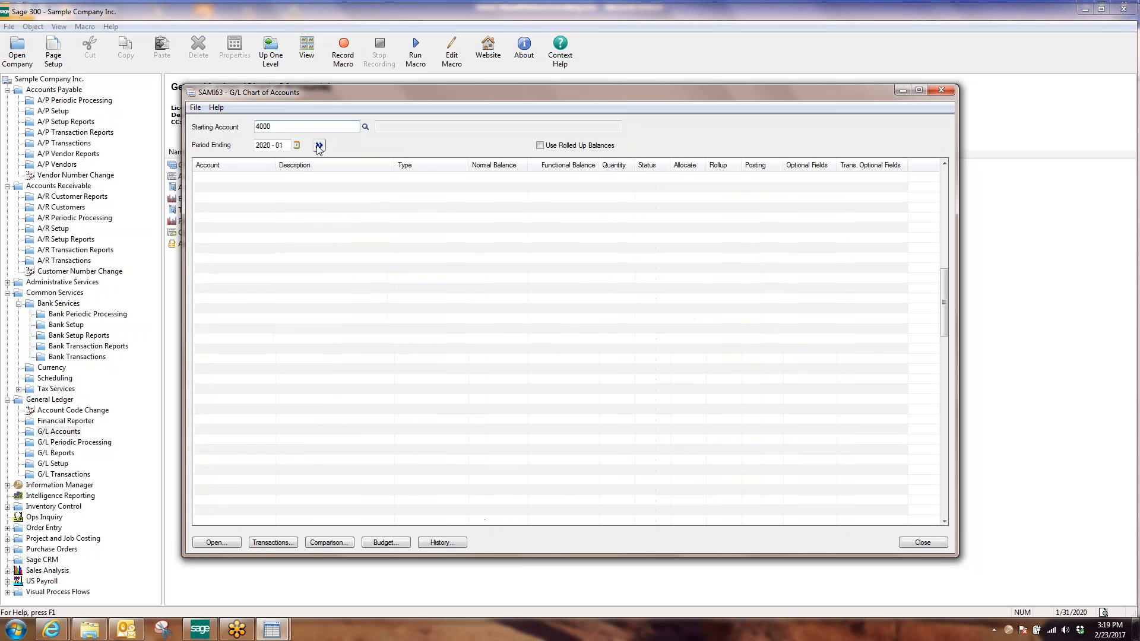
pyautogui.click(294, 178)
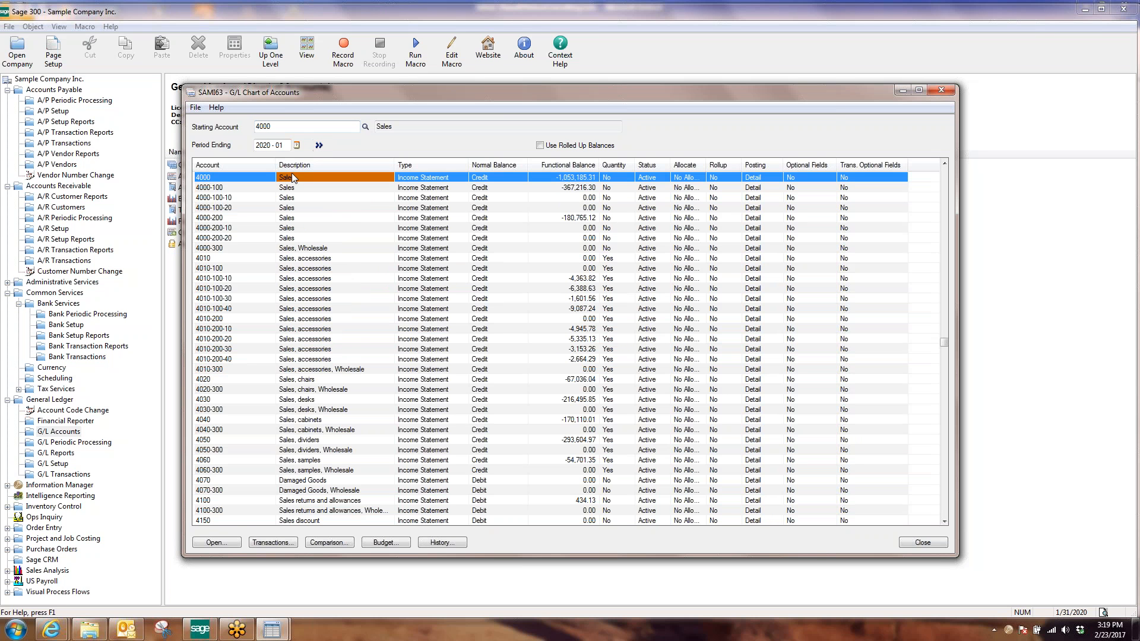
# - Review the transaction history of the 4000 Sales account for period 2020 - 01, and close both ledger windows
pyautogui.click(291, 544)
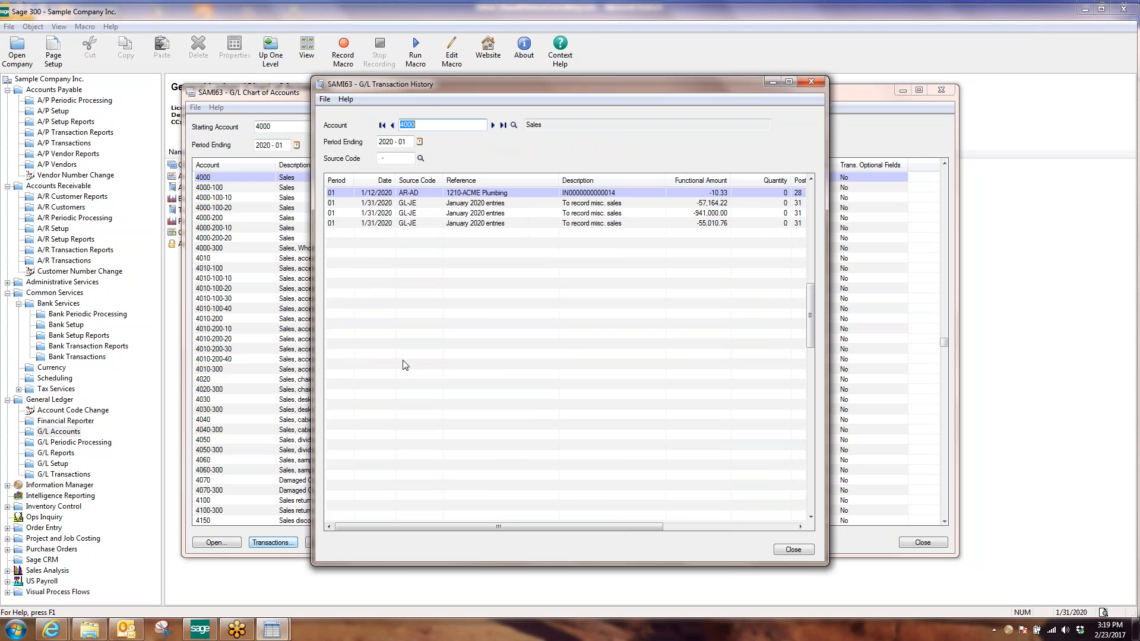
pyautogui.click(422, 191)
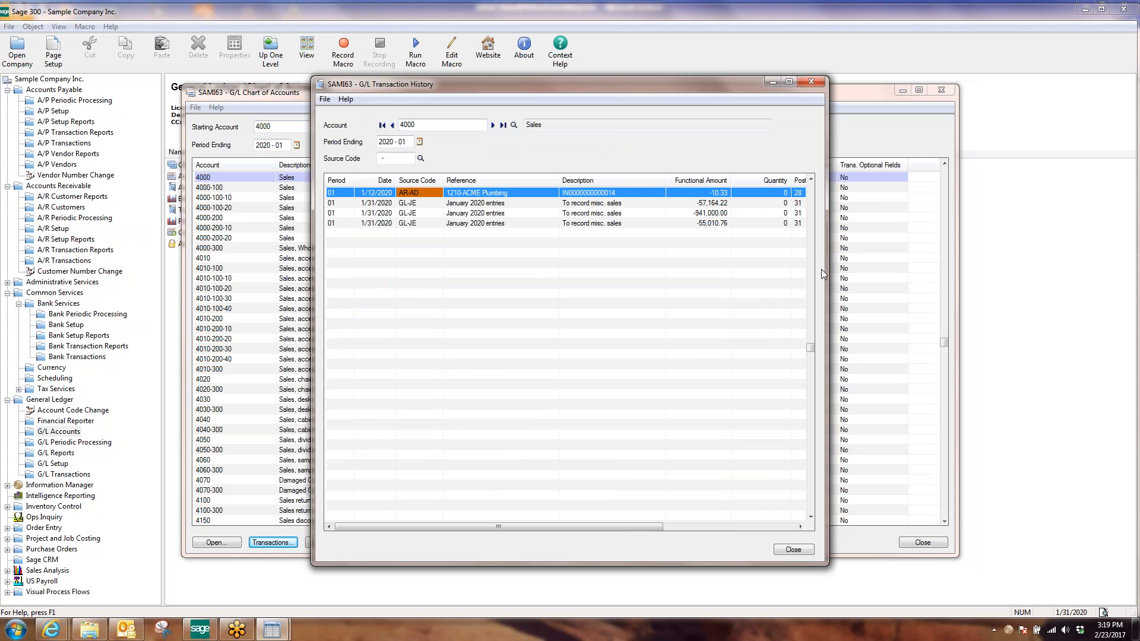
pyautogui.click(799, 550)
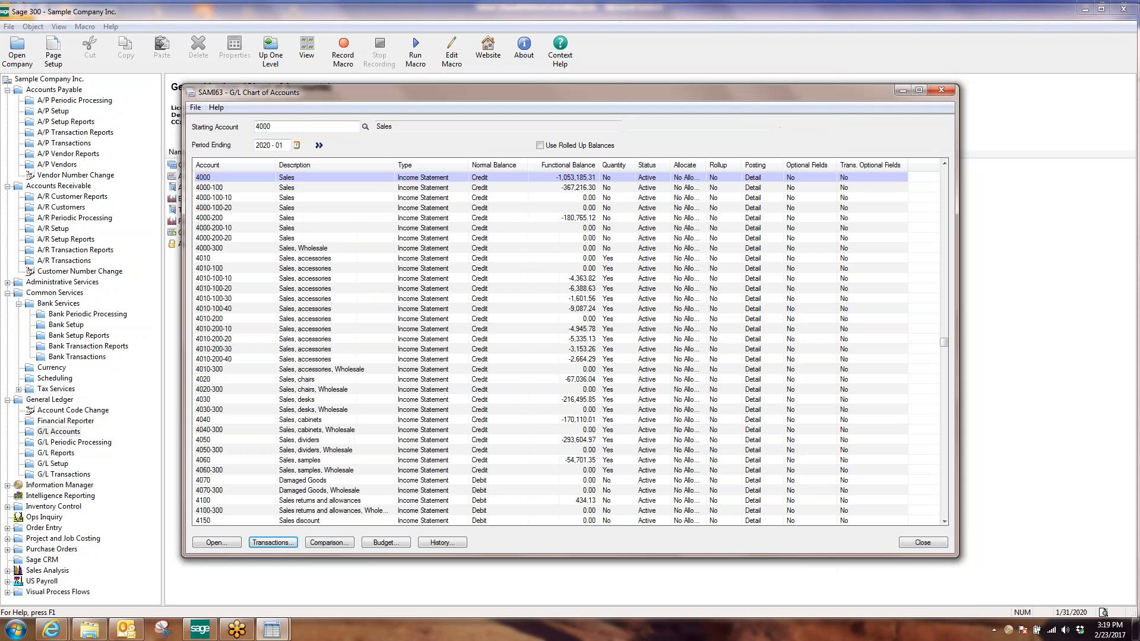
pyautogui.click(924, 543)
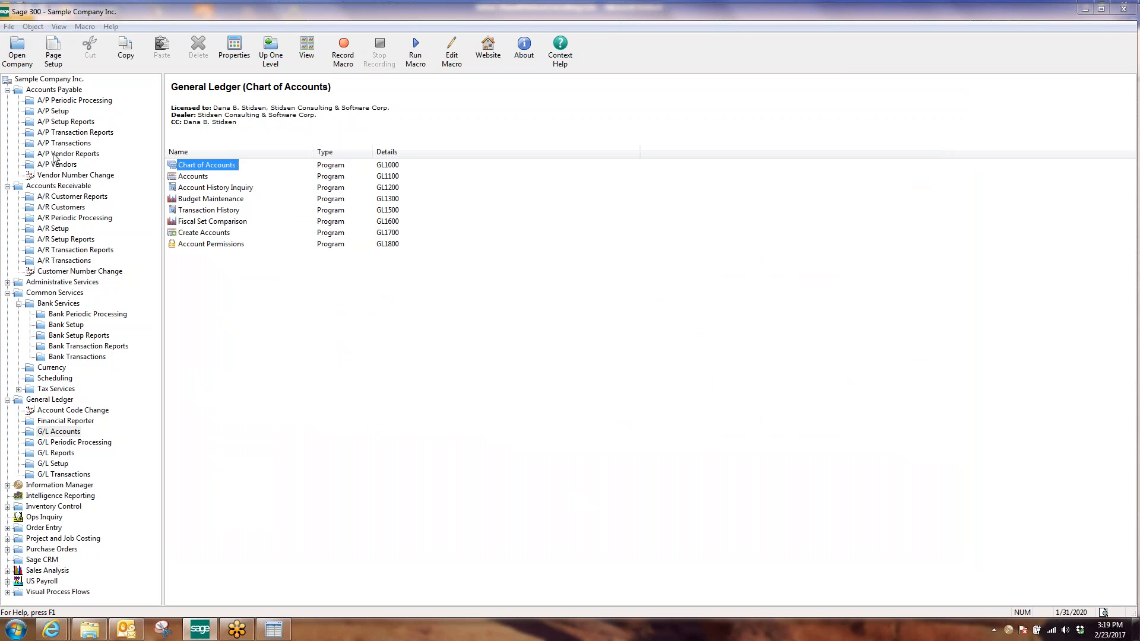
# - Open the G/L Batch List from G/L Transactions, look for a batch from the A/R posting, and close the list
pyautogui.click(51, 400)
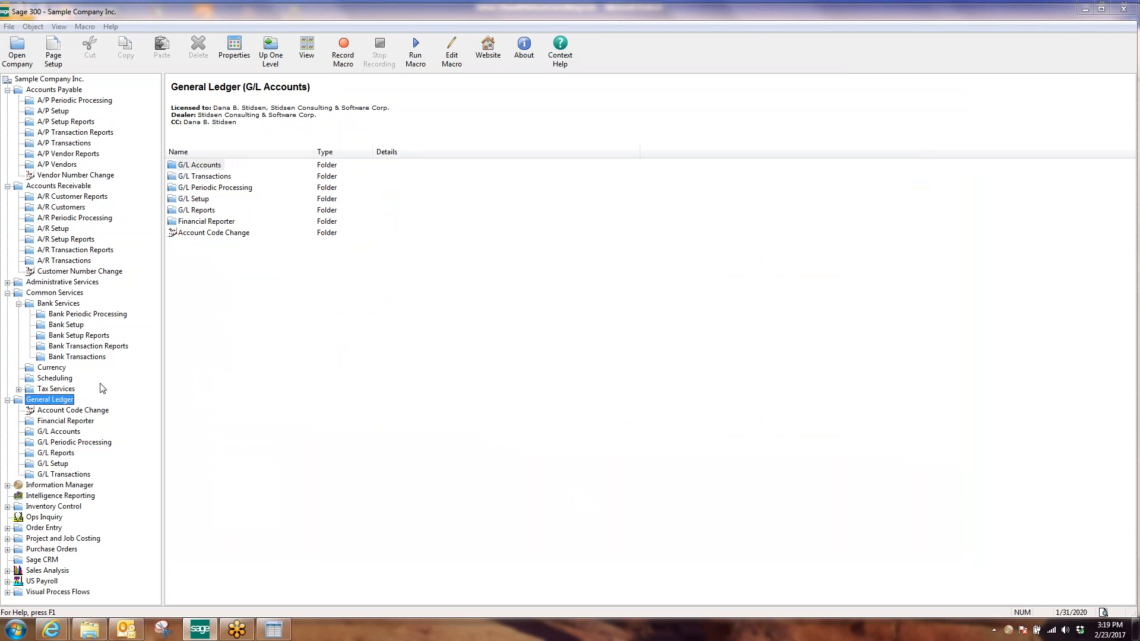
pyautogui.doubleClick(199, 177)
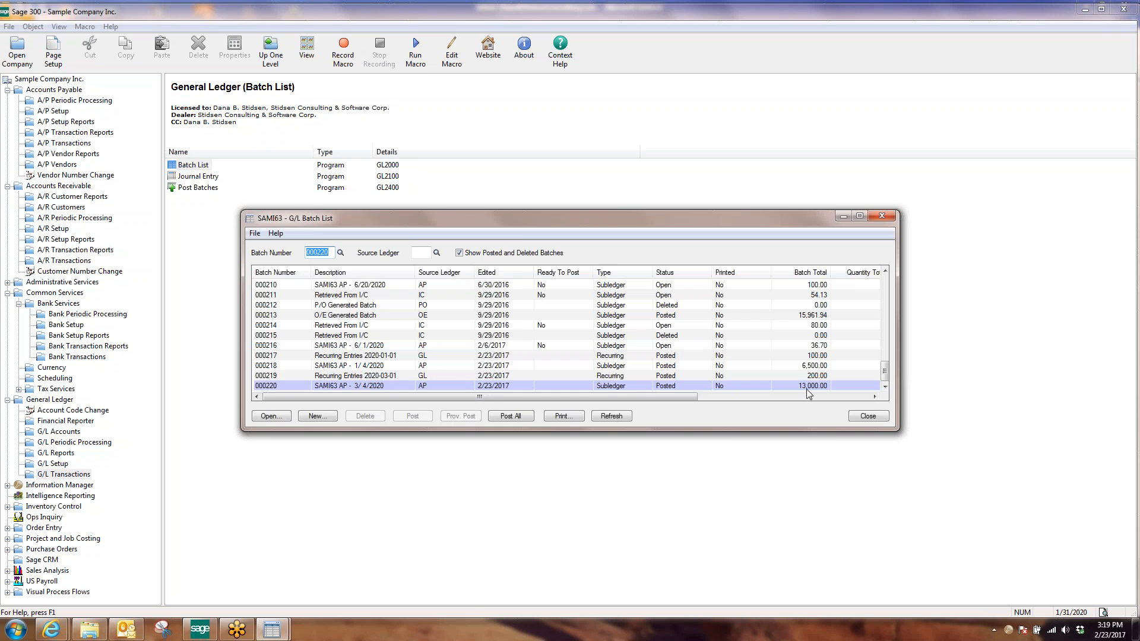
pyautogui.click(870, 417)
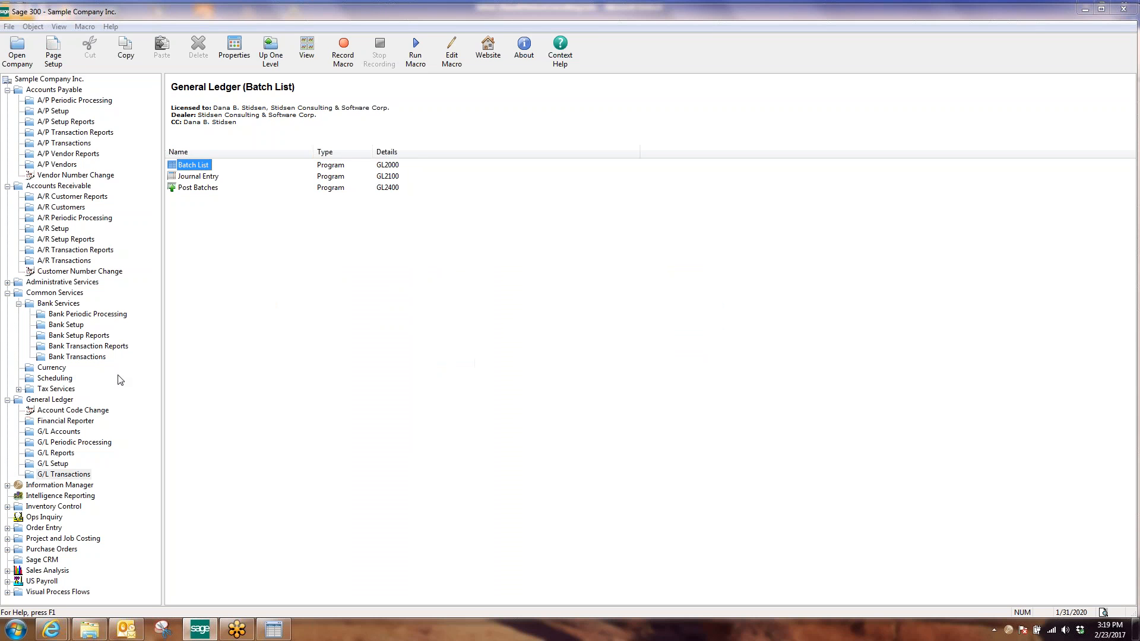
# - Open G/L Integration from A/R Setup, check how G/L transactions are created, and close it
pyautogui.click(60, 230)
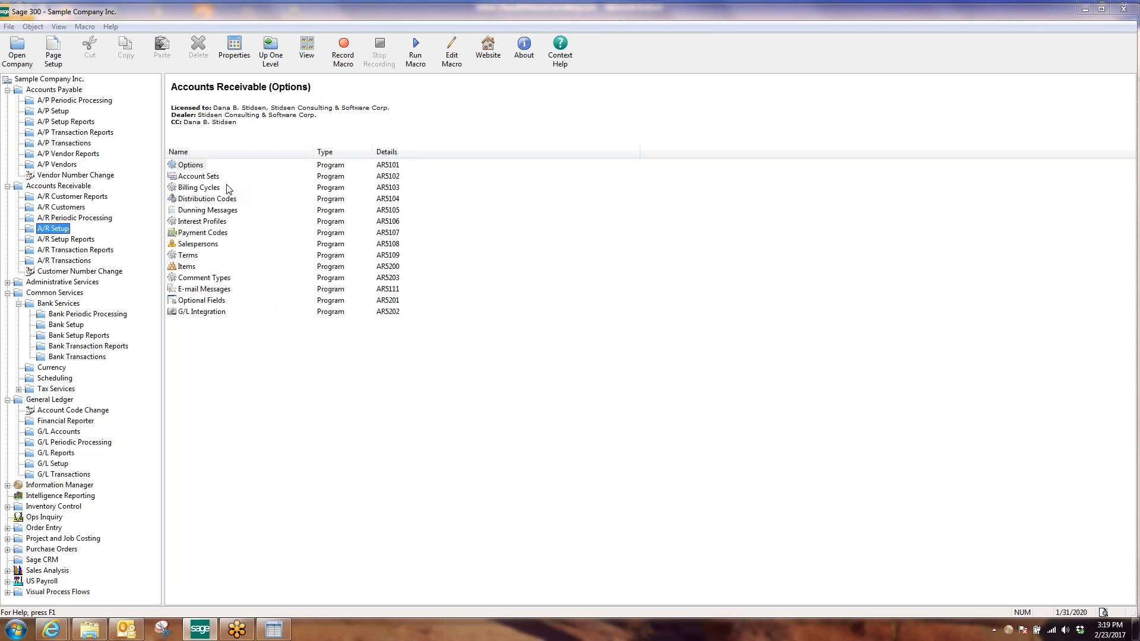
pyautogui.click(203, 312)
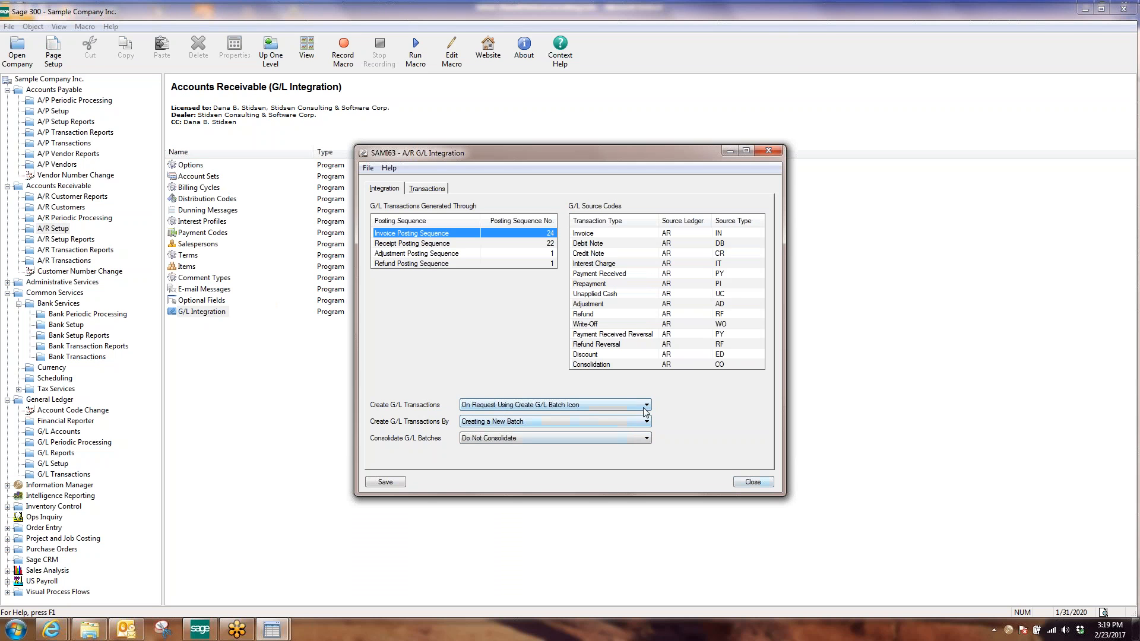
pyautogui.click(752, 482)
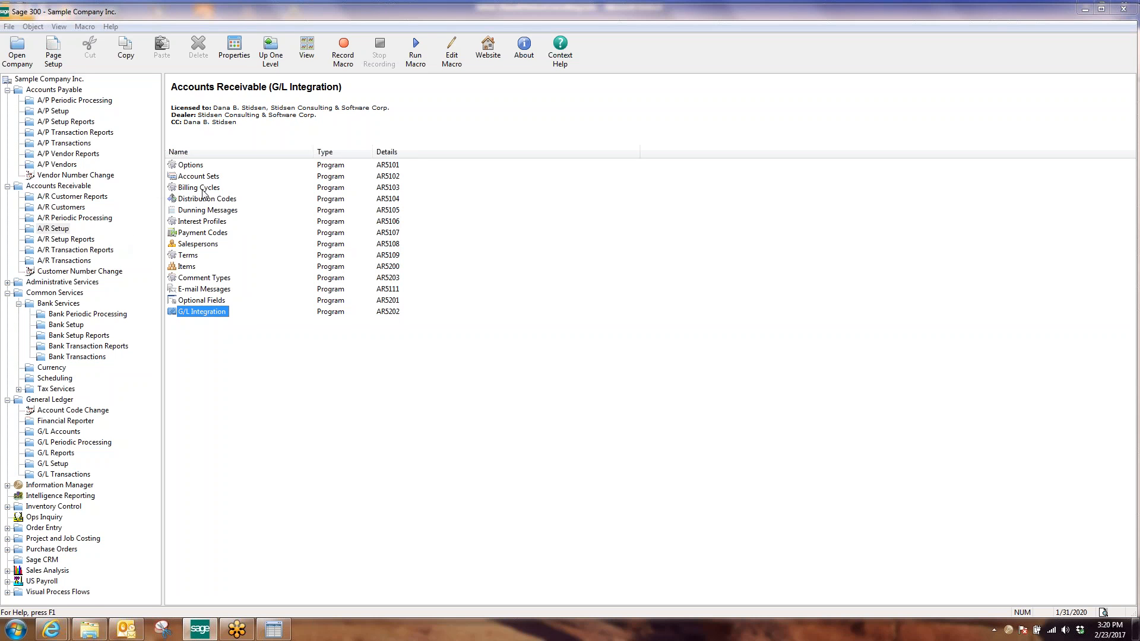
# - Run Create G/L Batch from A/R Periodic Processing for the invoice, receipt, adjustment and refund batches, and close it
pyautogui.click(76, 219)
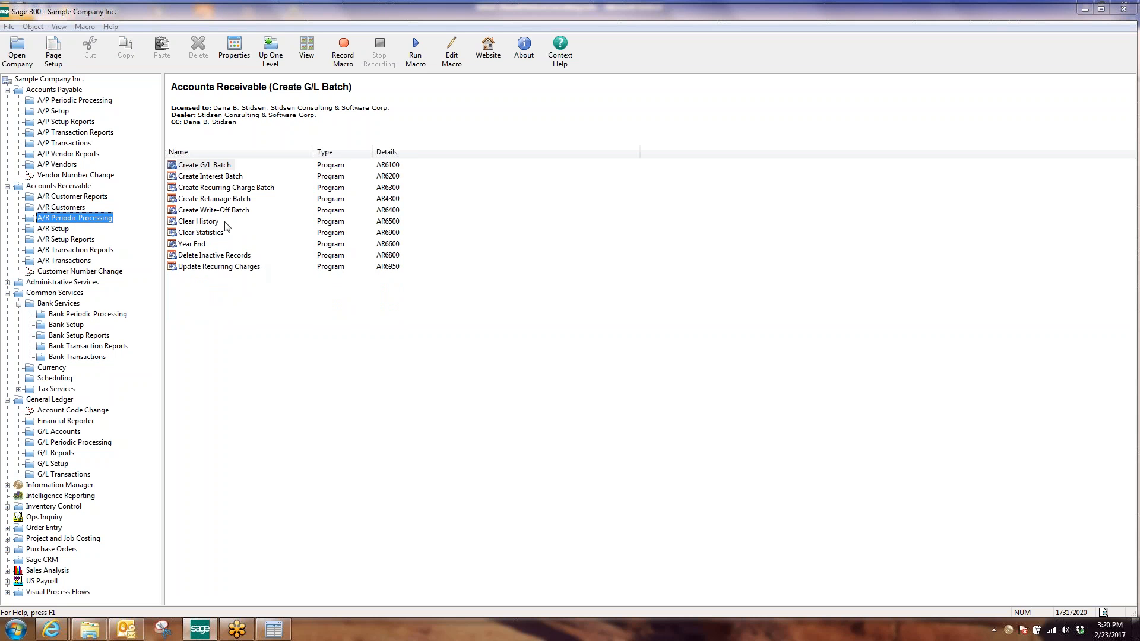
pyautogui.doubleClick(225, 165)
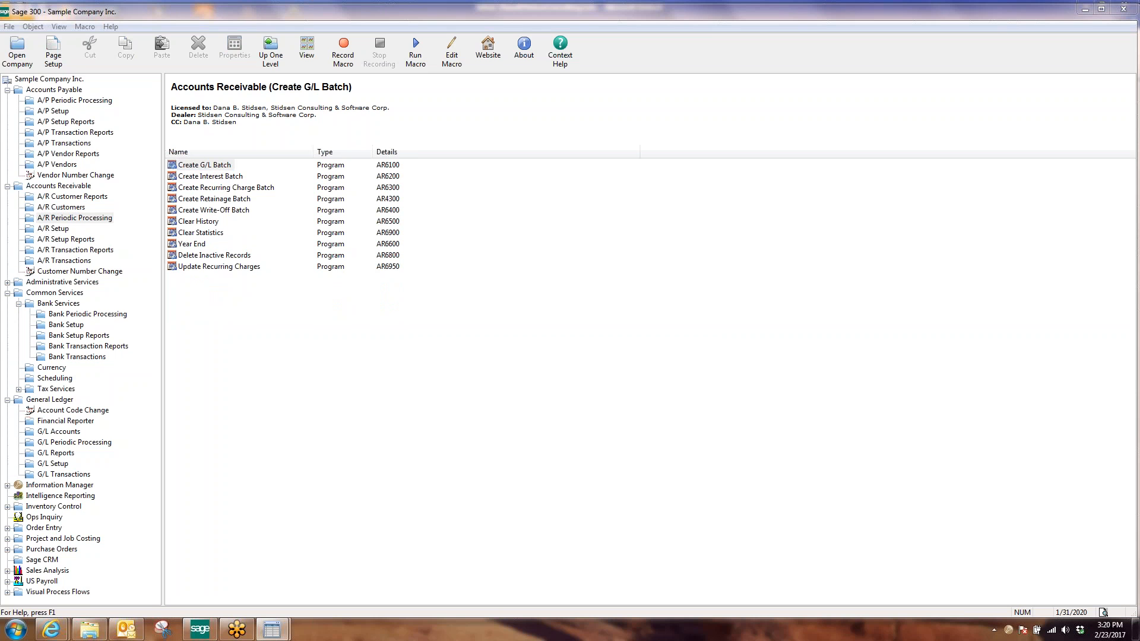
pyautogui.click(449, 302)
pyautogui.click(449, 318)
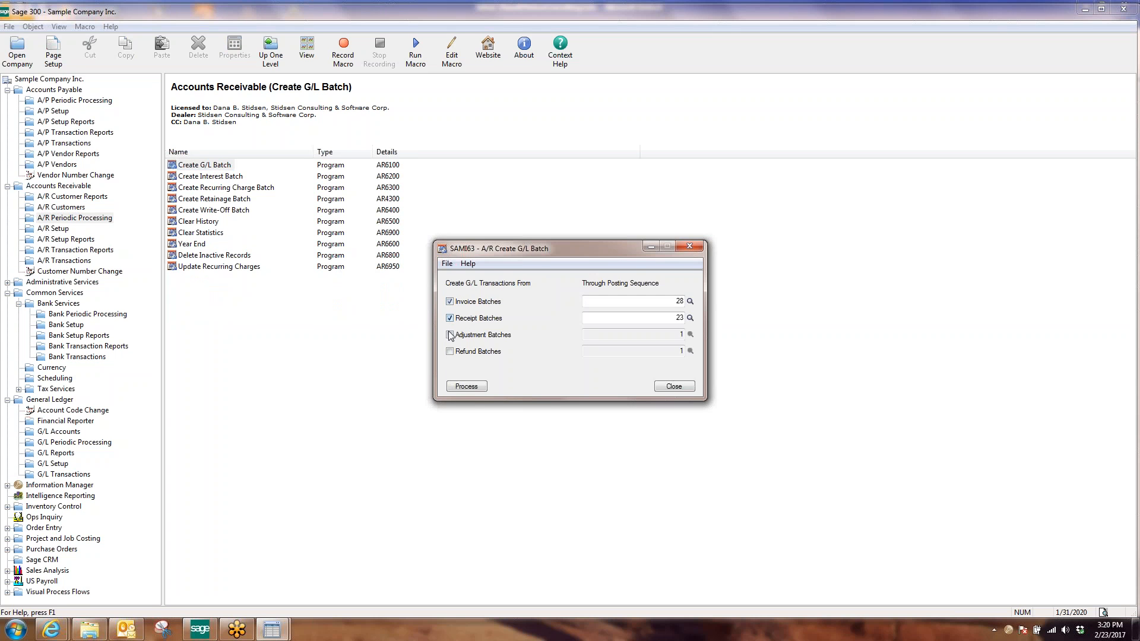
pyautogui.click(449, 335)
pyautogui.click(449, 352)
pyautogui.click(466, 387)
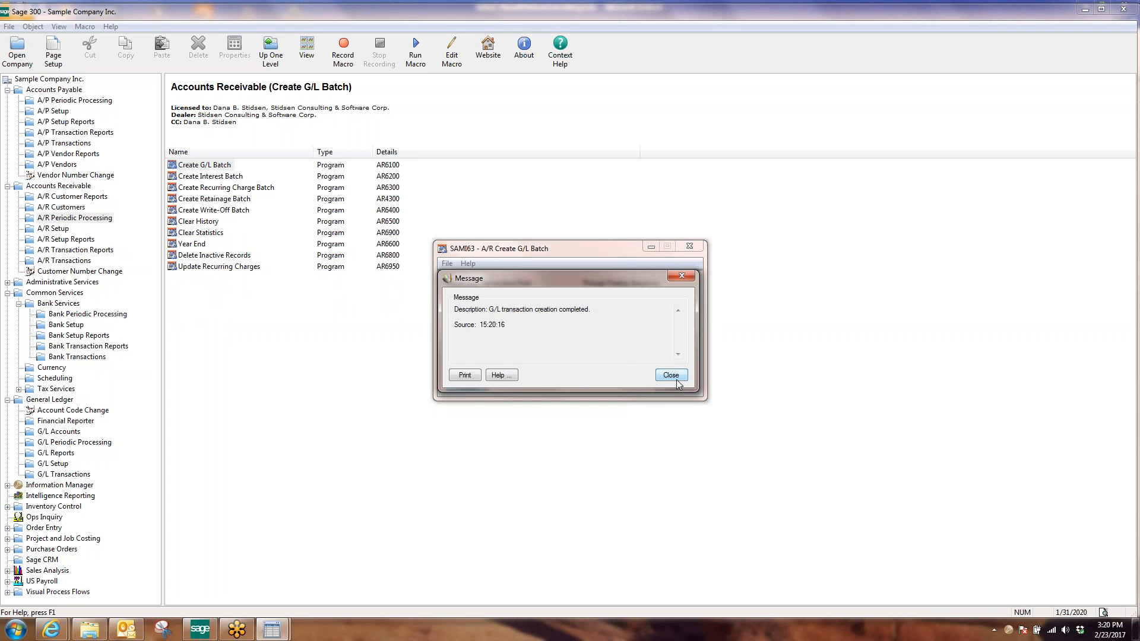
pyautogui.click(677, 383)
pyautogui.click(677, 385)
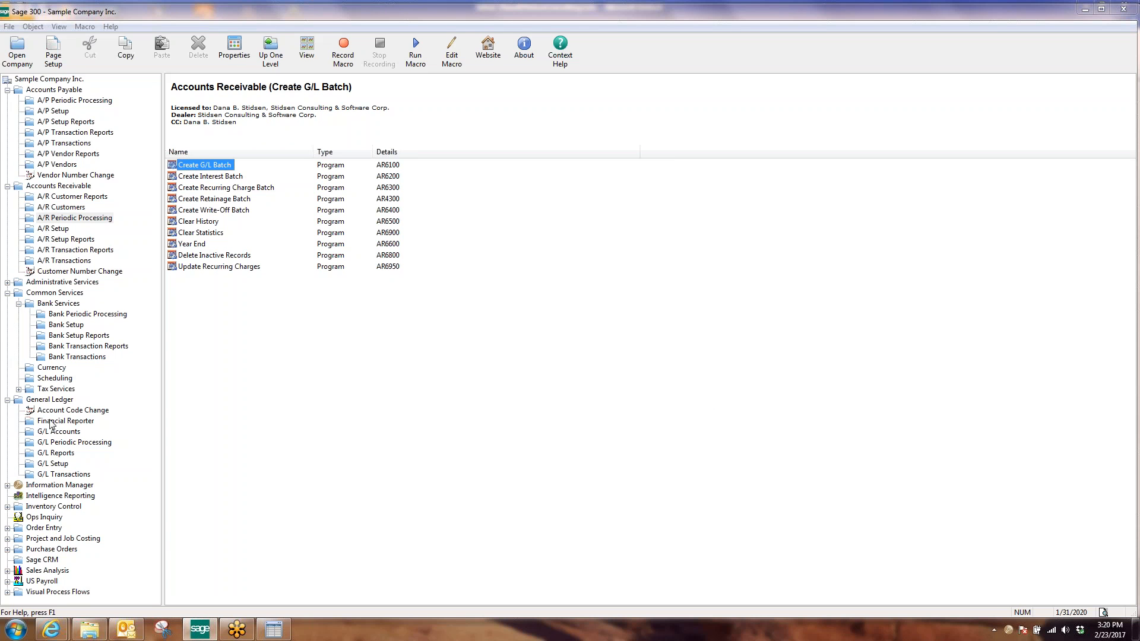
# - Open the G/L Batch List and set A/R batches 000221 through 000225 to Ready To Post
pyautogui.click(64, 475)
pyautogui.doubleClick(189, 167)
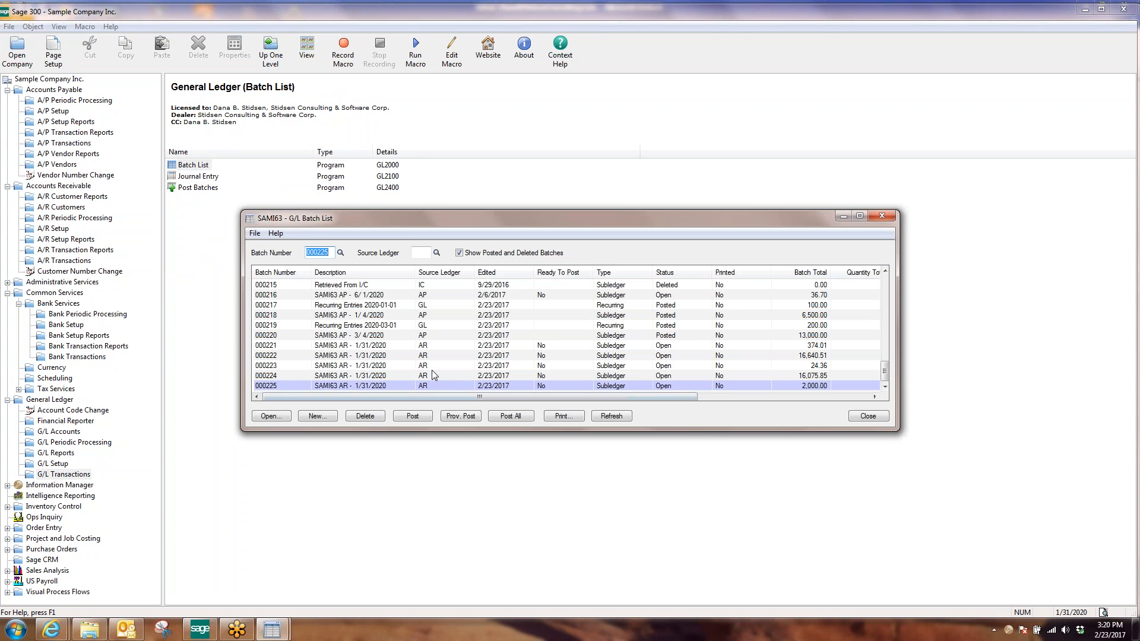
pyautogui.doubleClick(558, 347)
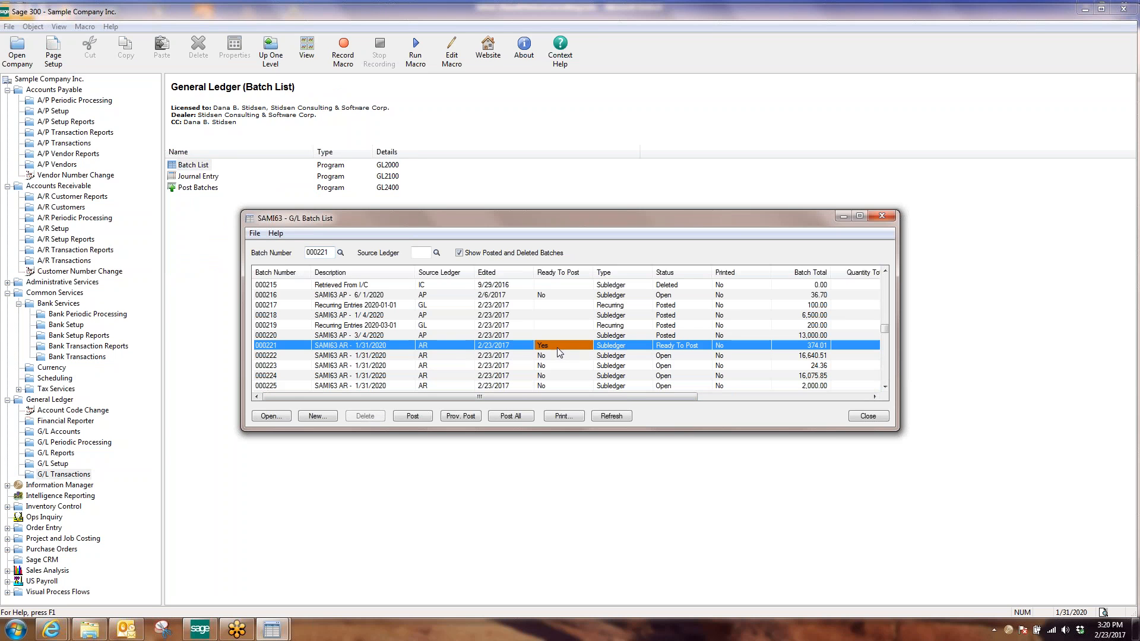
pyautogui.doubleClick(547, 356)
pyautogui.click(549, 365)
pyautogui.click(550, 365)
pyautogui.doubleClick(551, 377)
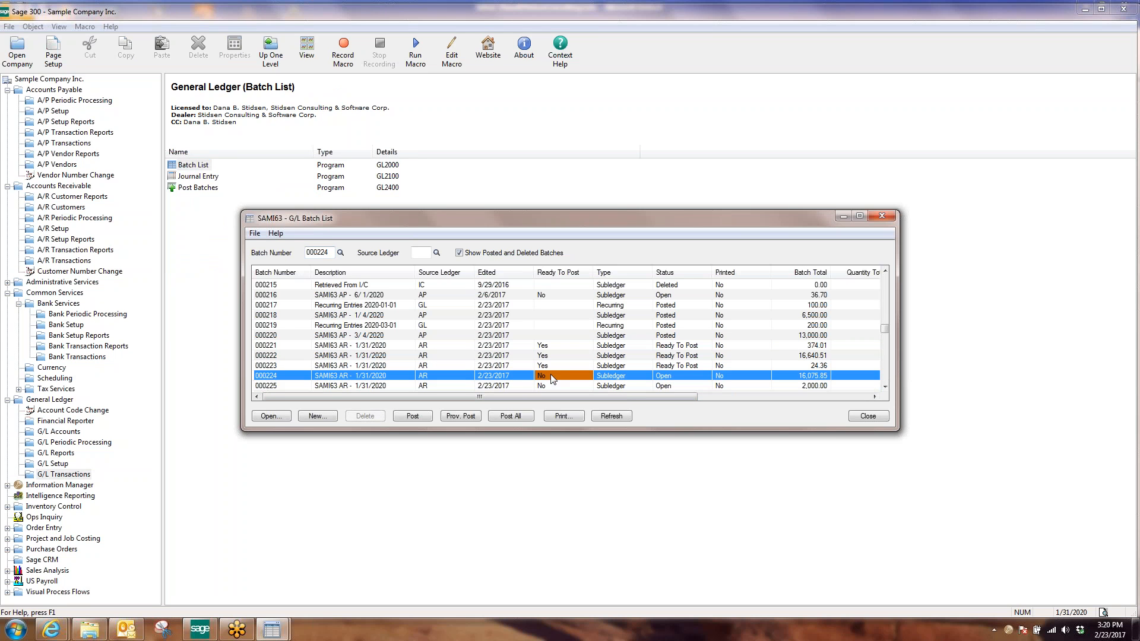
pyautogui.doubleClick(550, 387)
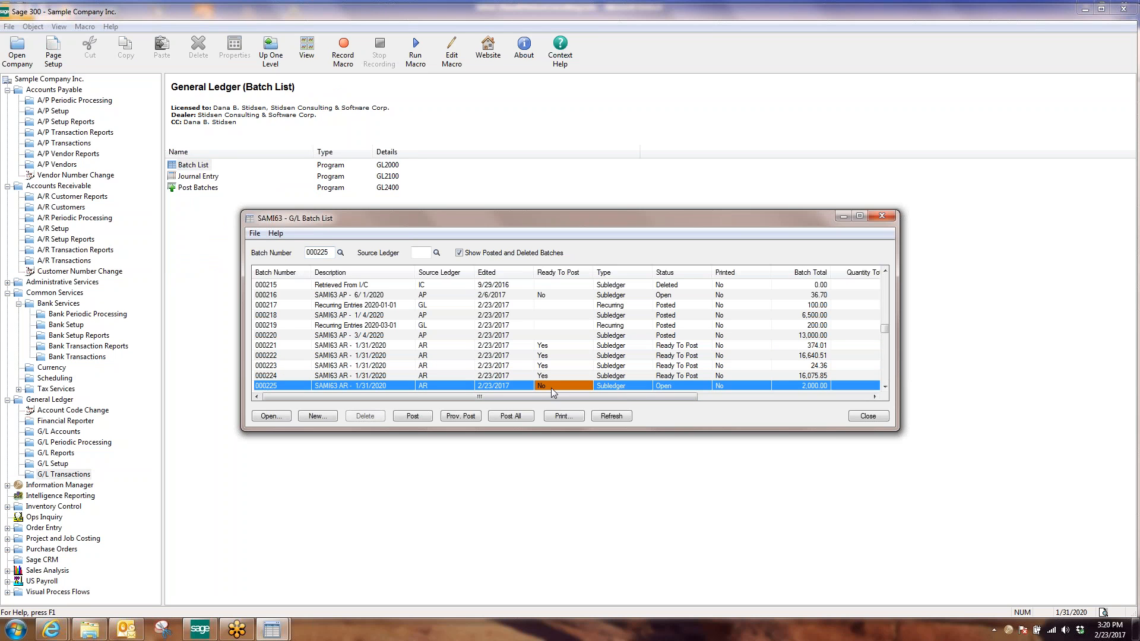
# - Post G/L batch 000221, post all the remaining ready batches, and close the batch list
pyautogui.click(521, 348)
pyautogui.click(409, 417)
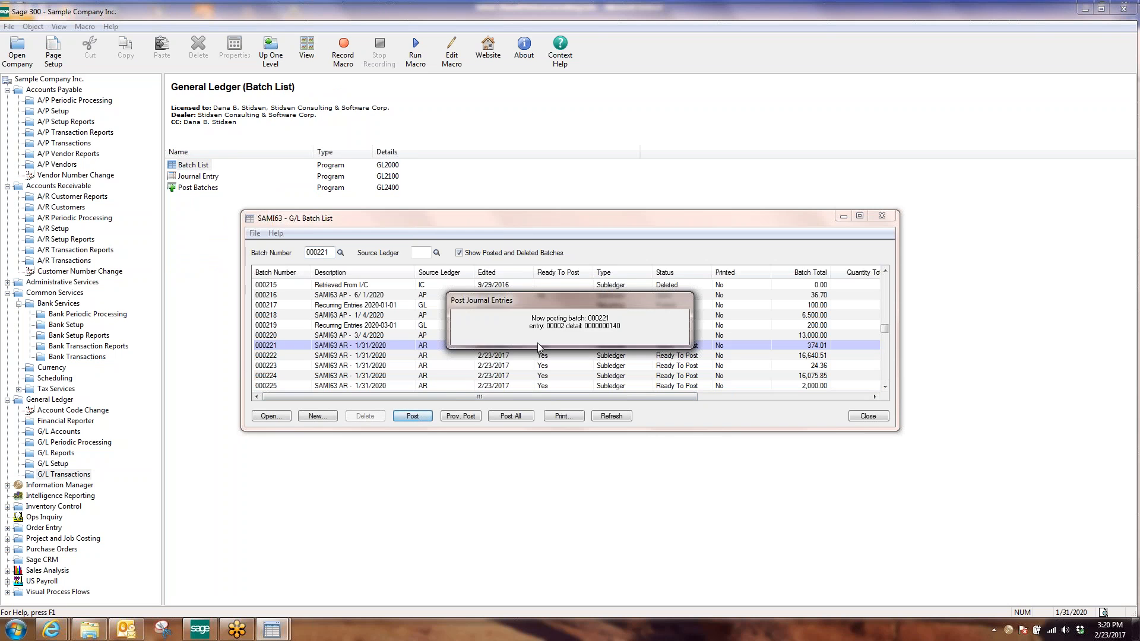
pyautogui.click(481, 342)
pyautogui.click(525, 356)
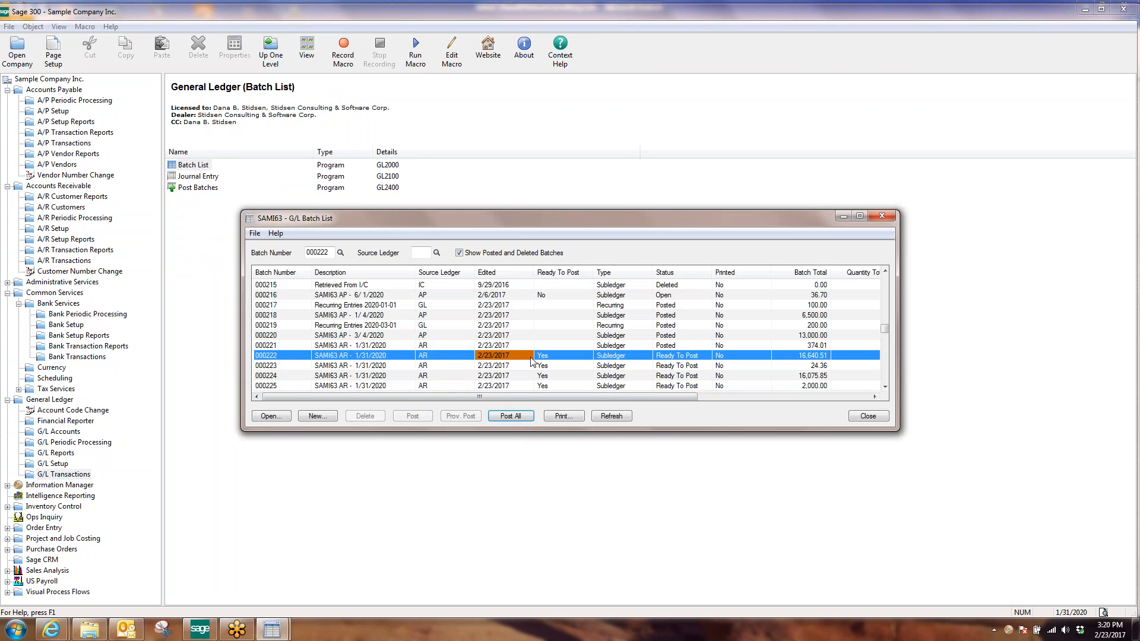
pyautogui.click(517, 418)
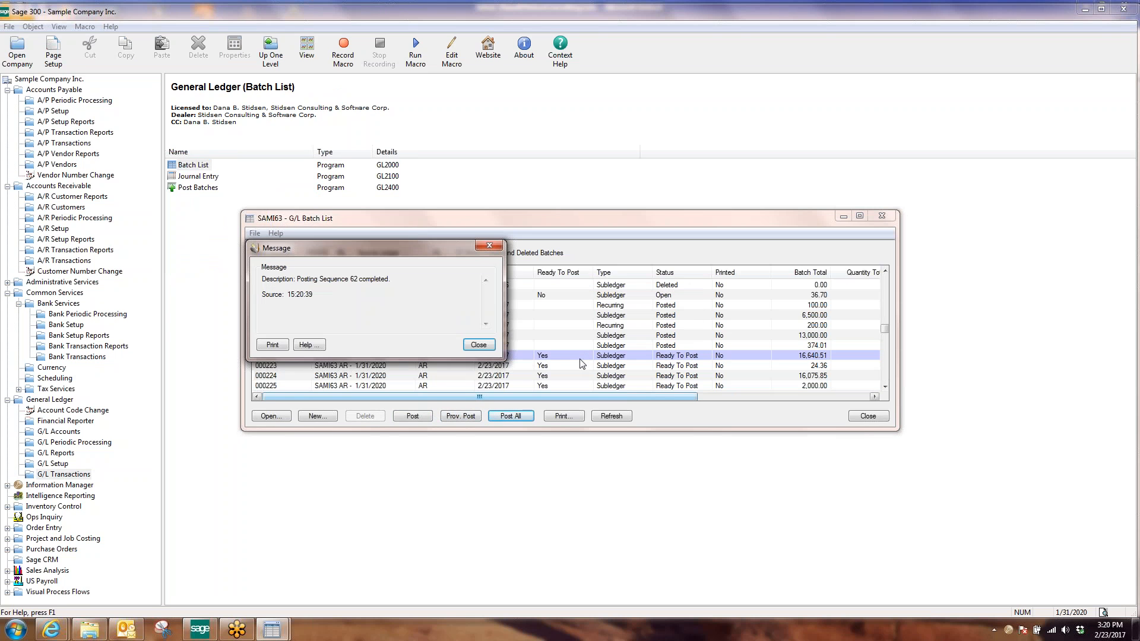
pyautogui.click(479, 347)
pyautogui.click(865, 417)
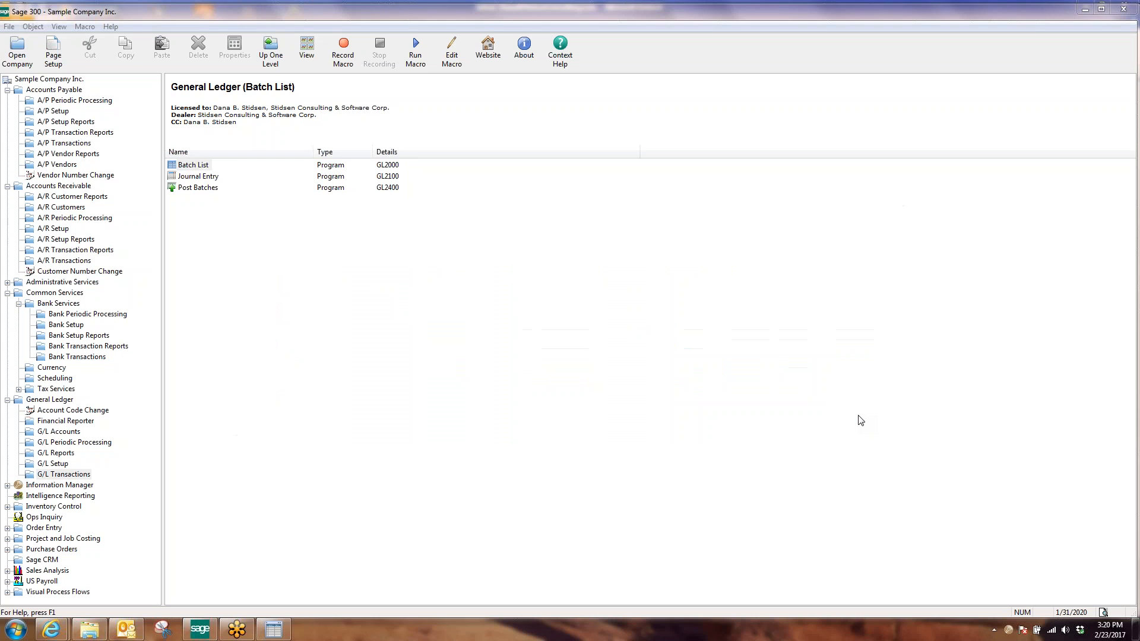
# - Reopen the G/L Chart of Accounts, list it starting from account 4000, and select the Sales account's balance
pyautogui.click(58, 399)
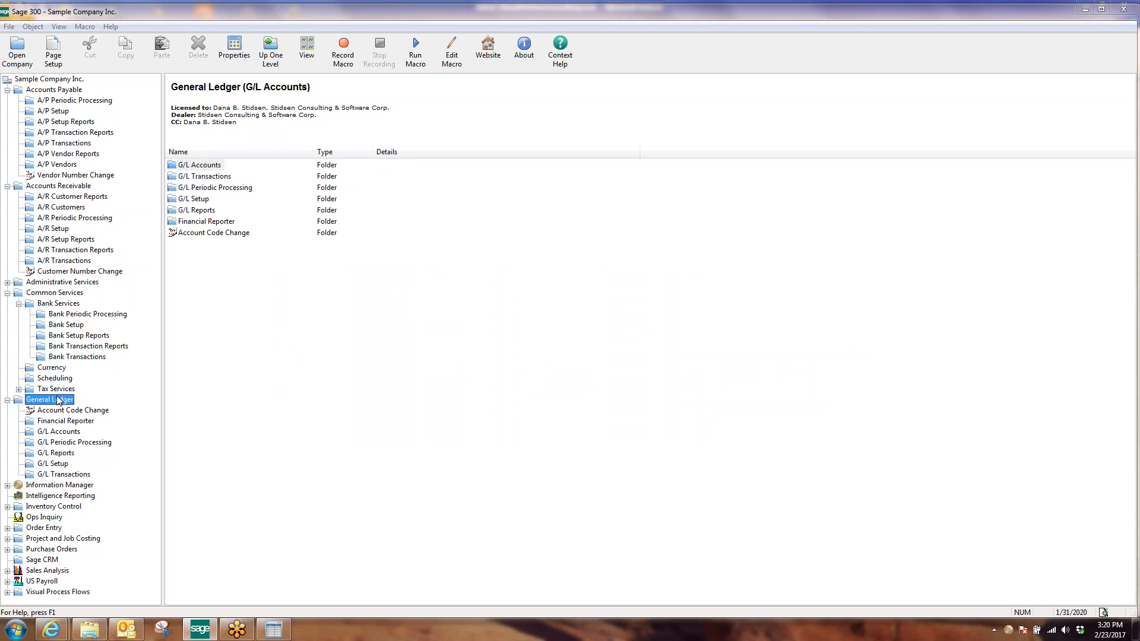
pyautogui.doubleClick(204, 165)
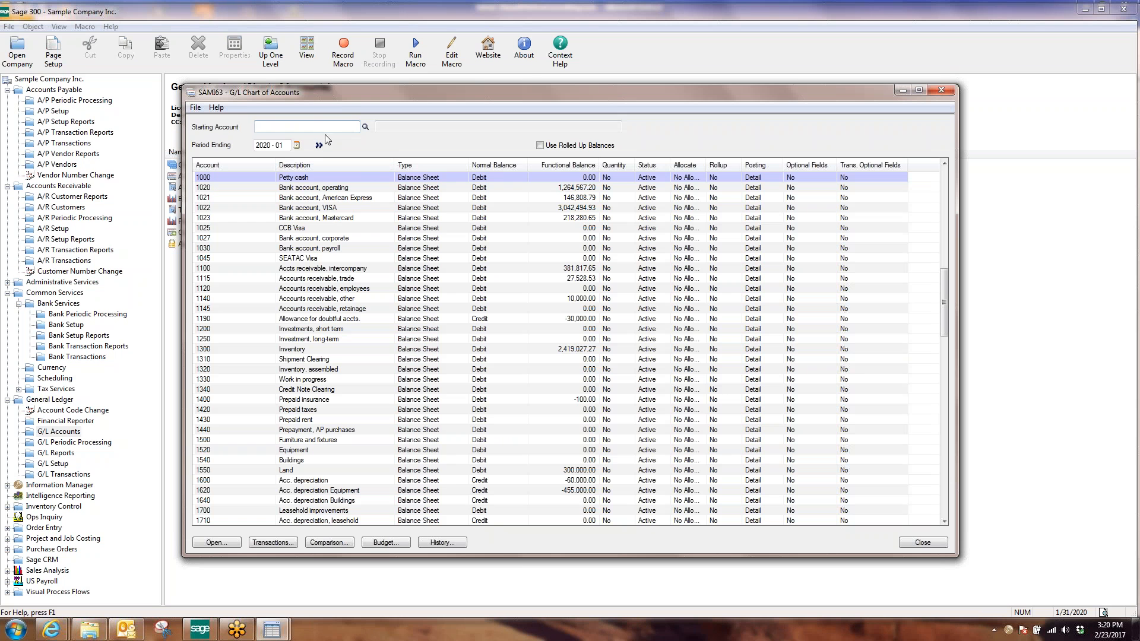
pyautogui.write('4000')
pyautogui.click(319, 145)
pyautogui.click(548, 180)
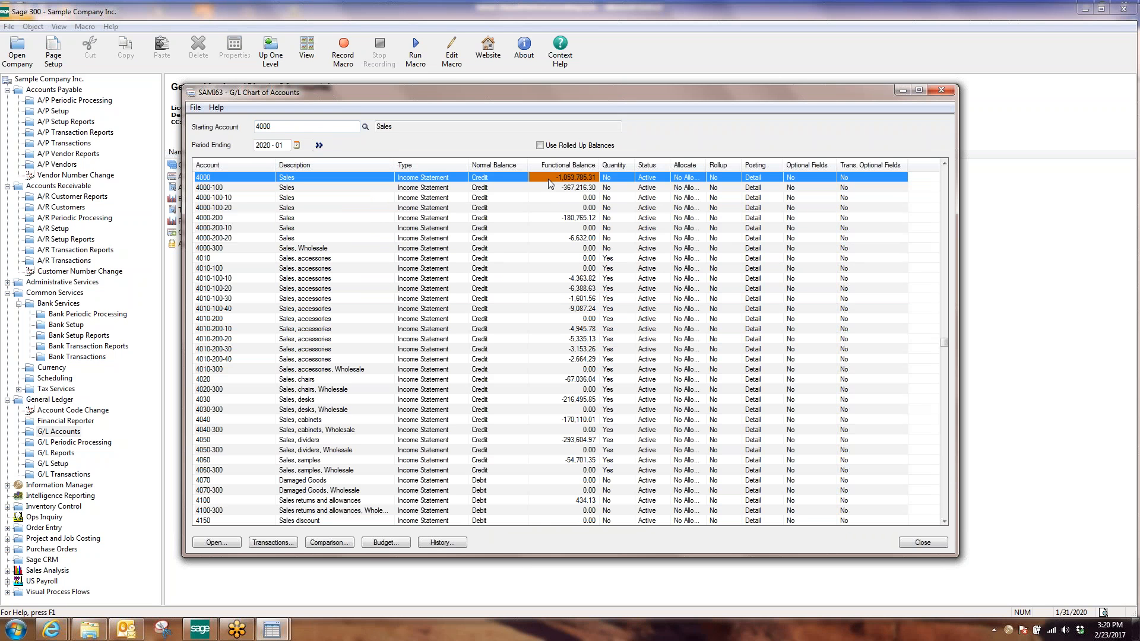
# - Open the 4000 Sales account's transaction history, widen the window, and examine the A/R entries' full descriptions
pyautogui.click(272, 543)
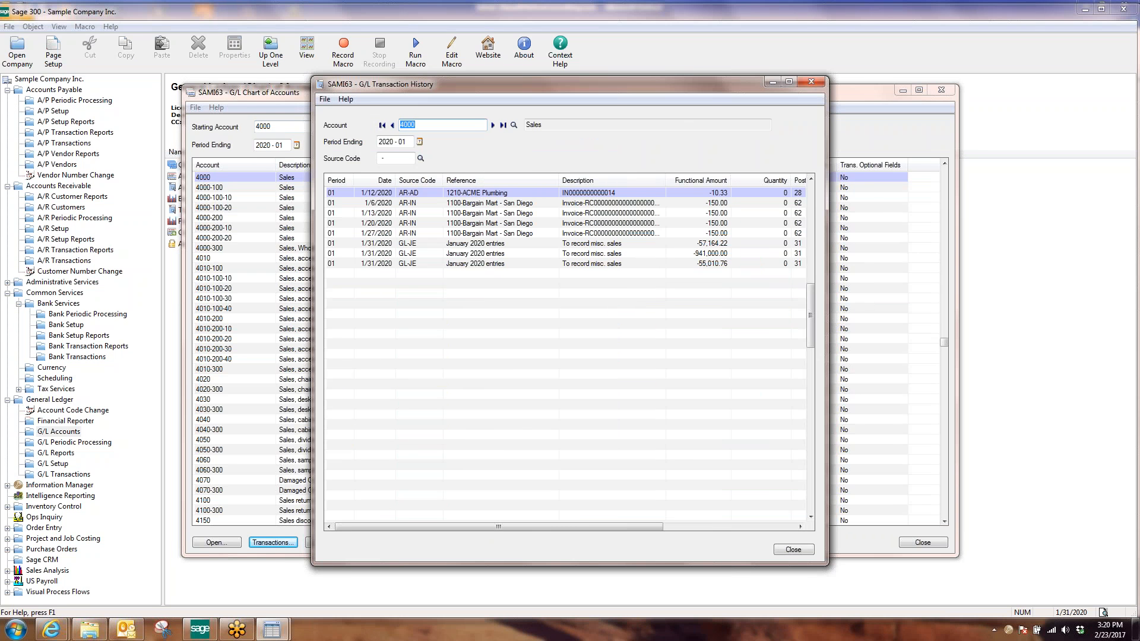
pyautogui.moveTo(828, 318); pyautogui.dragTo(932, 318)
pyautogui.click(638, 195)
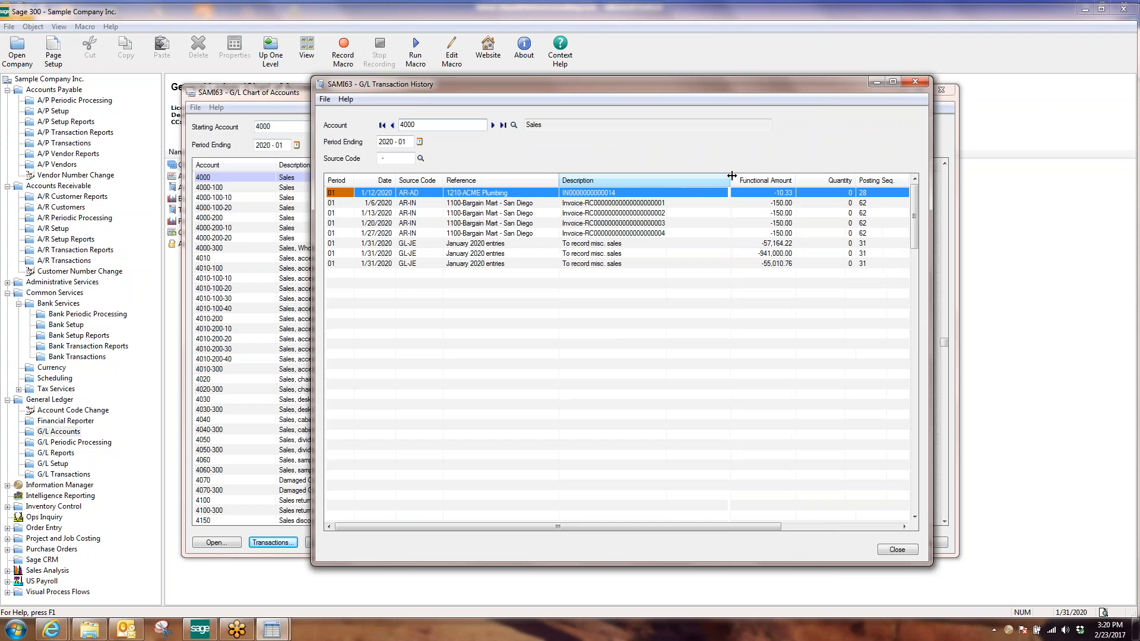
pyautogui.click(603, 194)
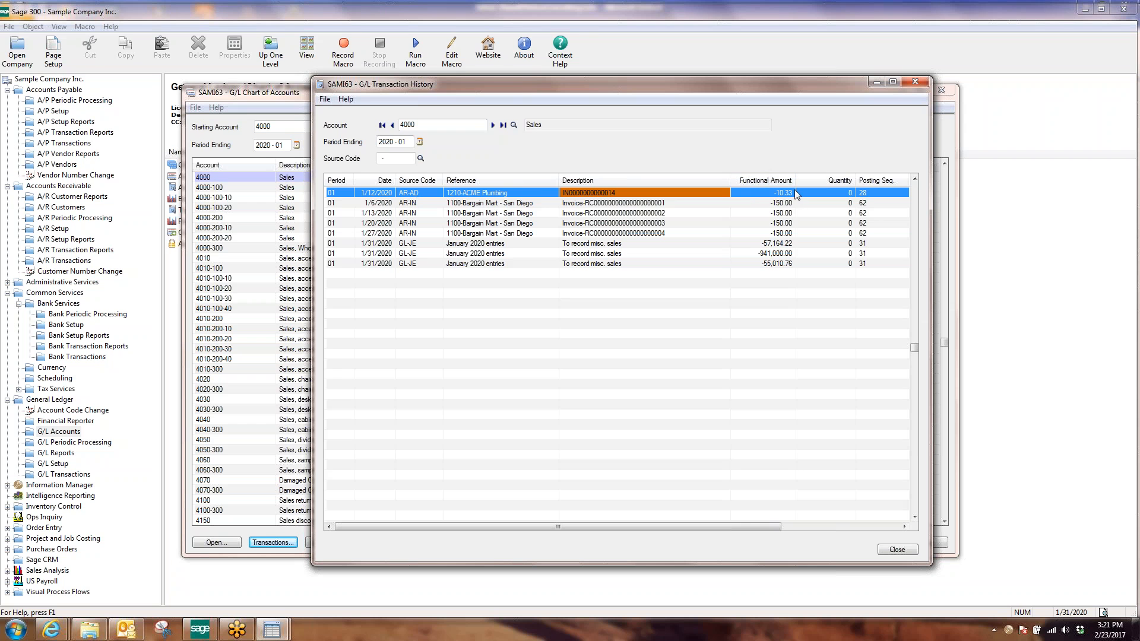
pyautogui.click(606, 207)
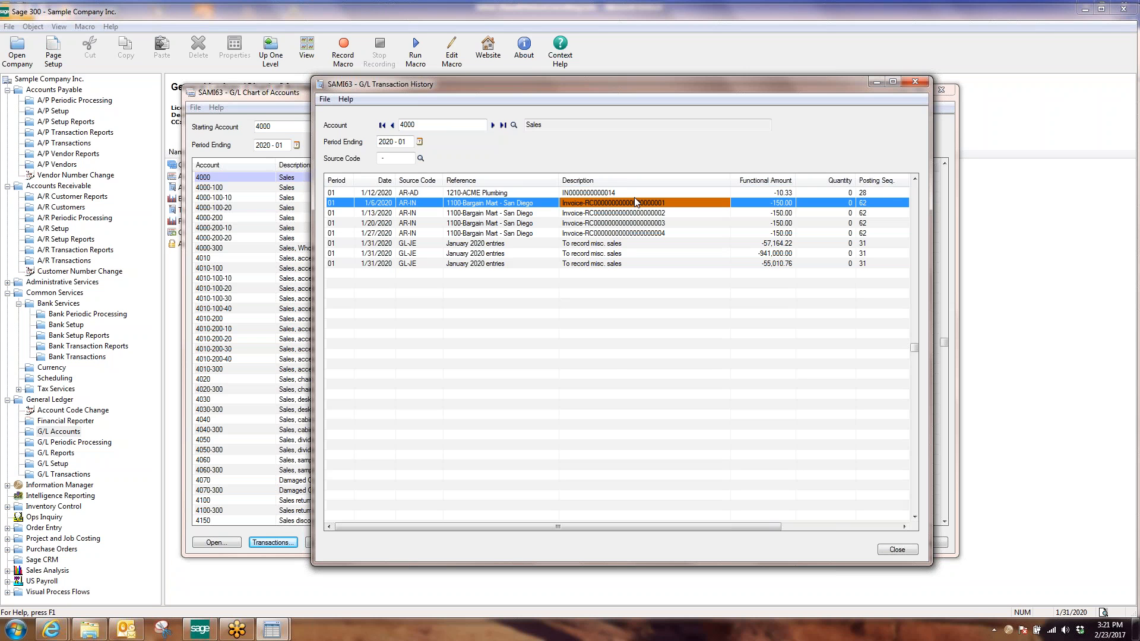
# - Drill down to the journal entry behind the 1/6/2020 Bargain Mart posting and review its Sales and receivables lines
pyautogui.doubleClick(517, 205)
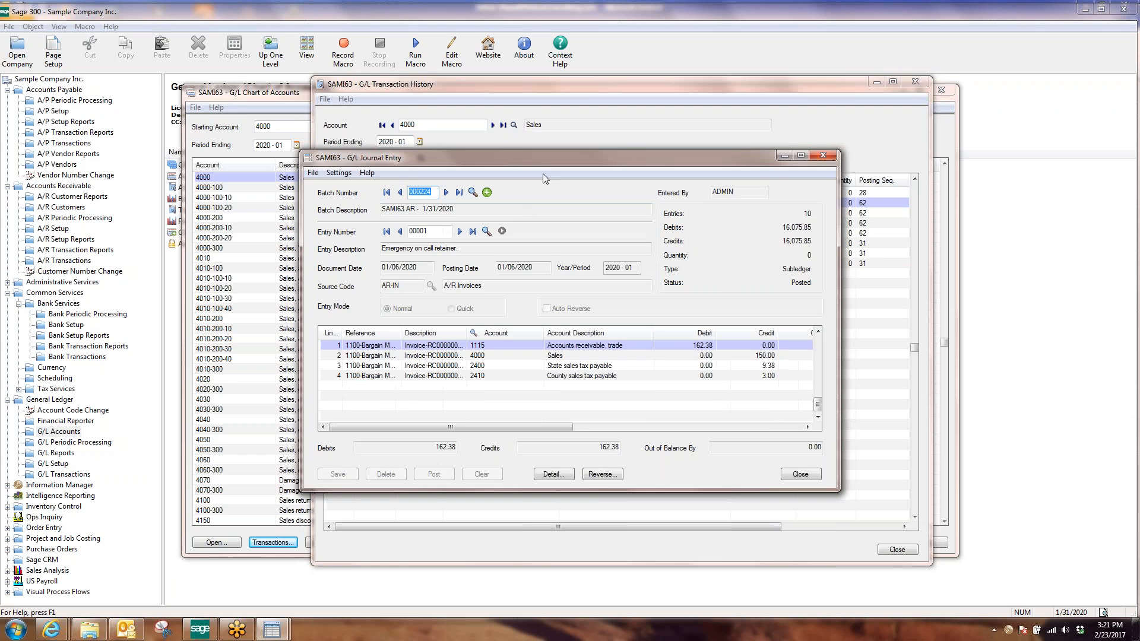
pyautogui.moveTo(543, 162); pyautogui.dragTo(572, 360)
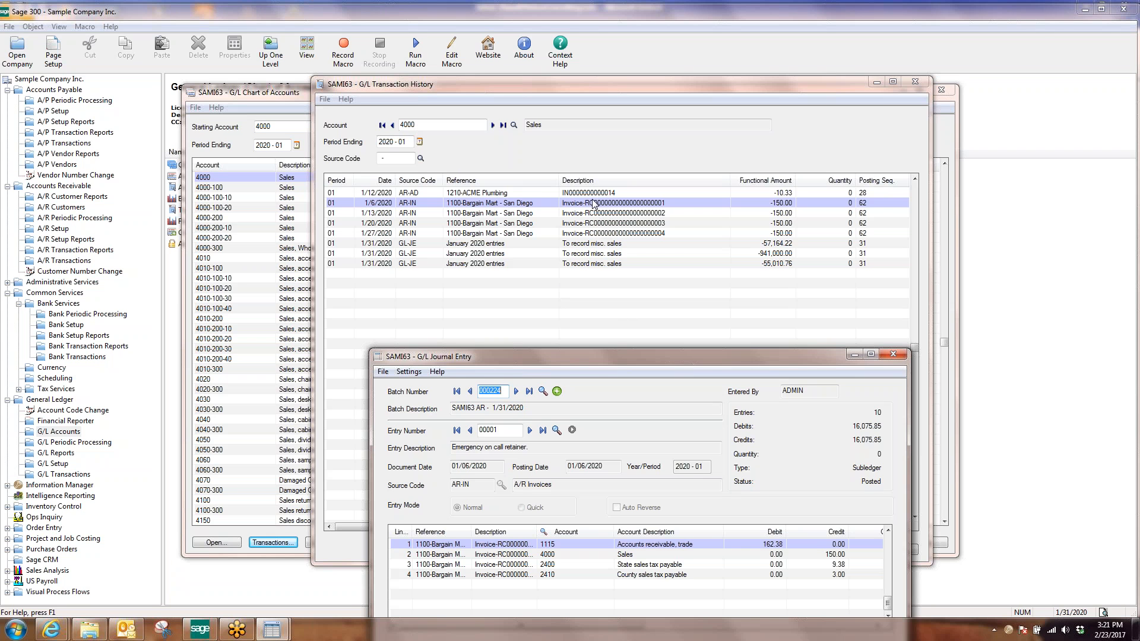
pyautogui.moveTo(613, 368); pyautogui.dragTo(602, 155)
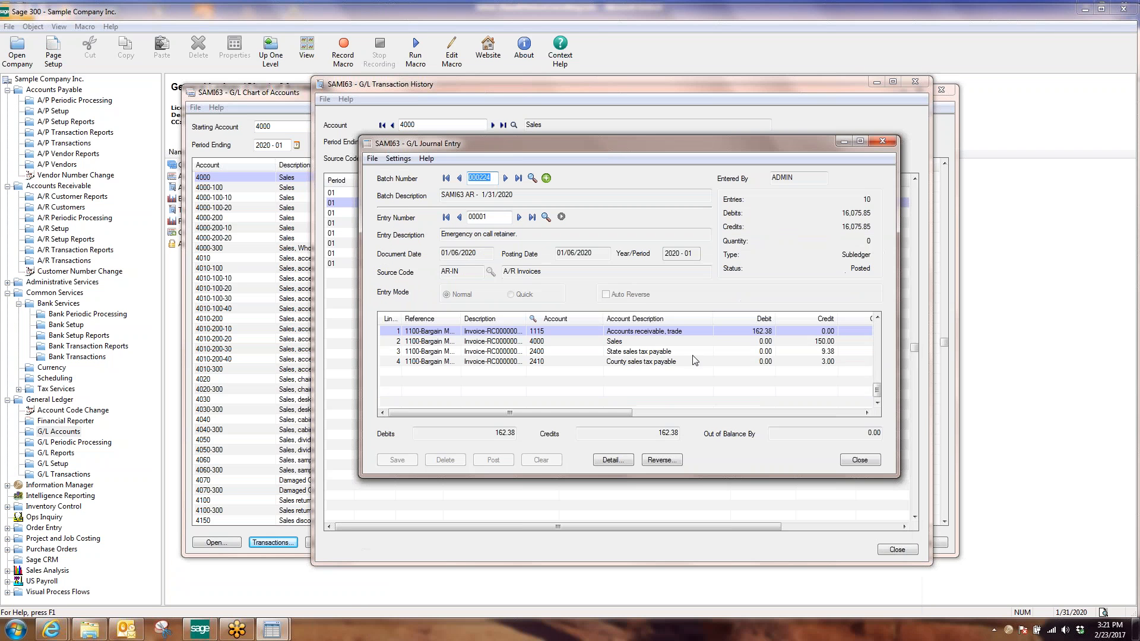
pyautogui.click(545, 343)
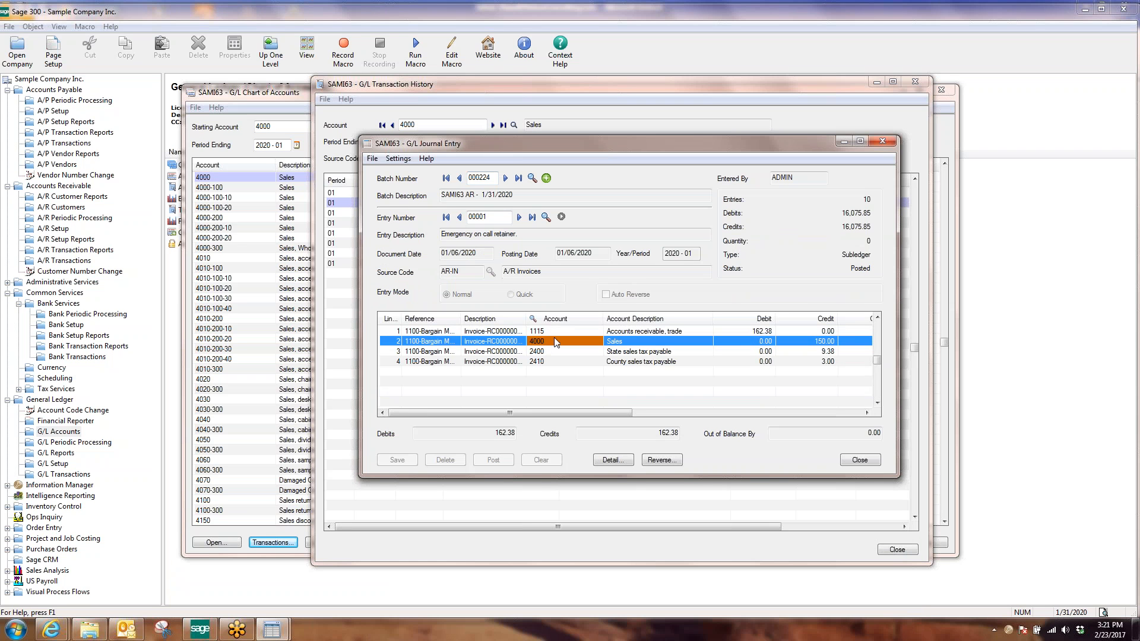
pyautogui.click(562, 332)
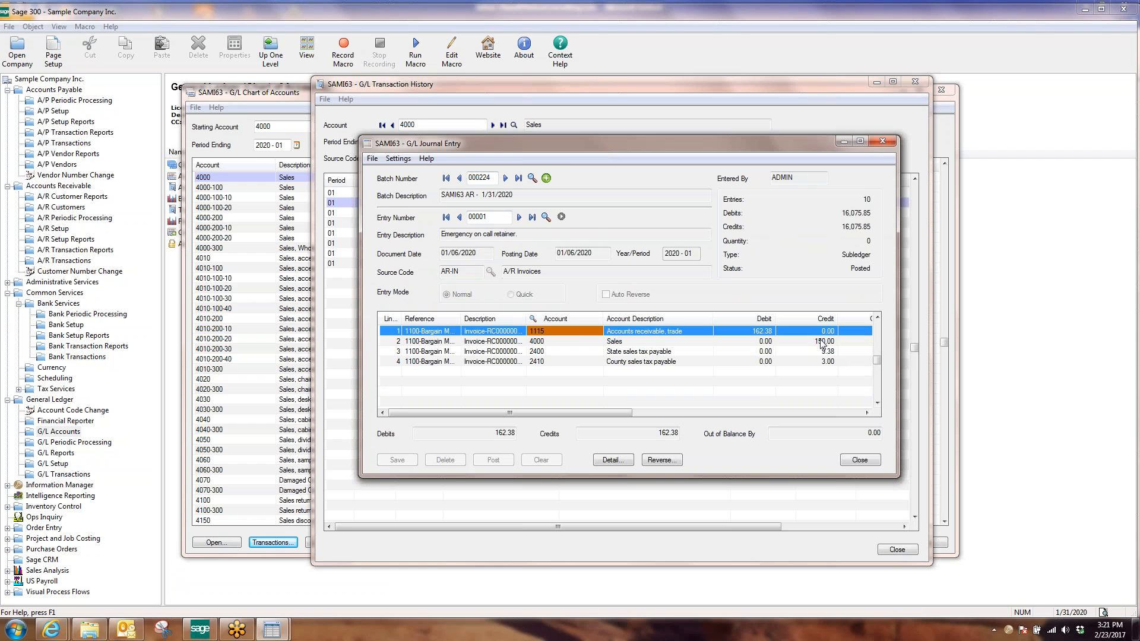
# - Drill down to the originating A/R invoice, and reopen recurring charge batch 38 from the A/R Invoice Batch List
pyautogui.click(561, 218)
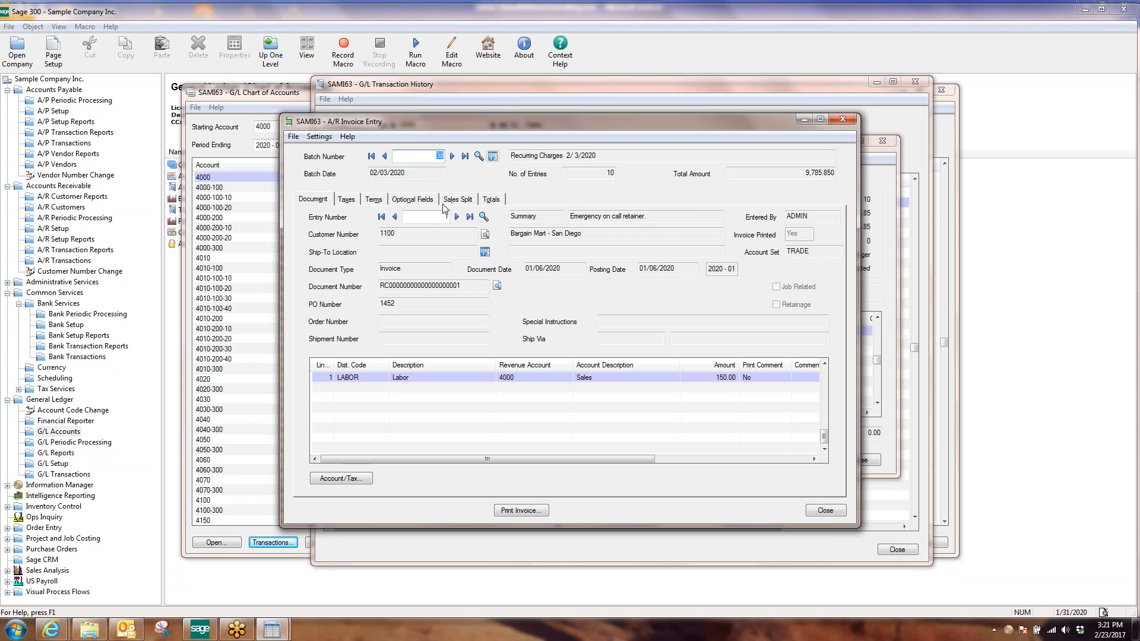
pyautogui.press('Tab')
pyautogui.moveTo(275, 630)
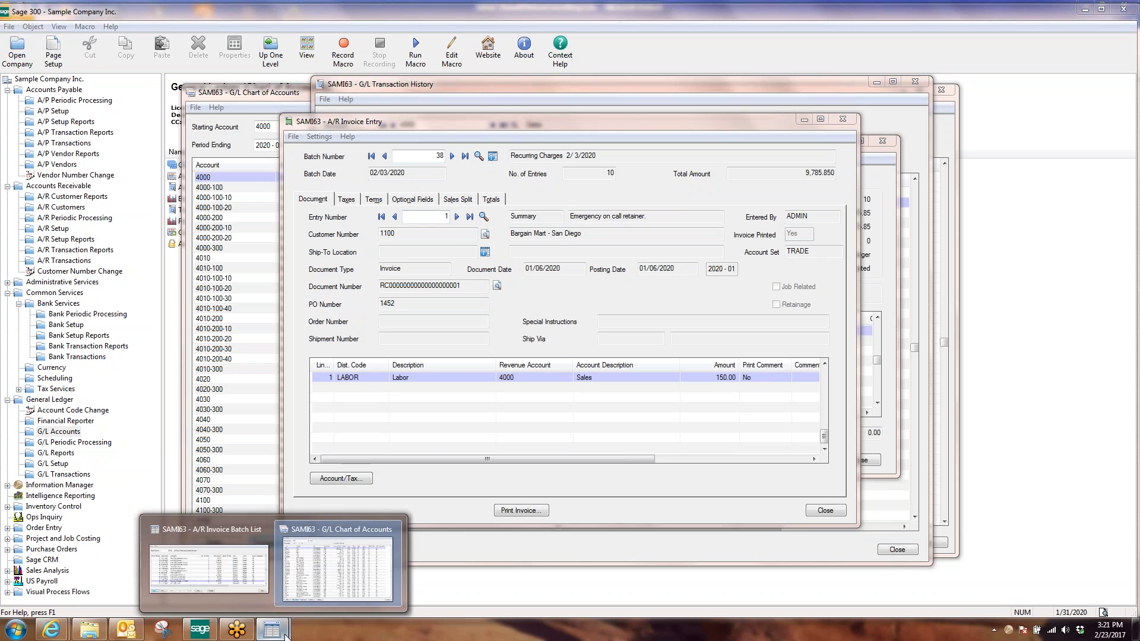
pyautogui.click(235, 578)
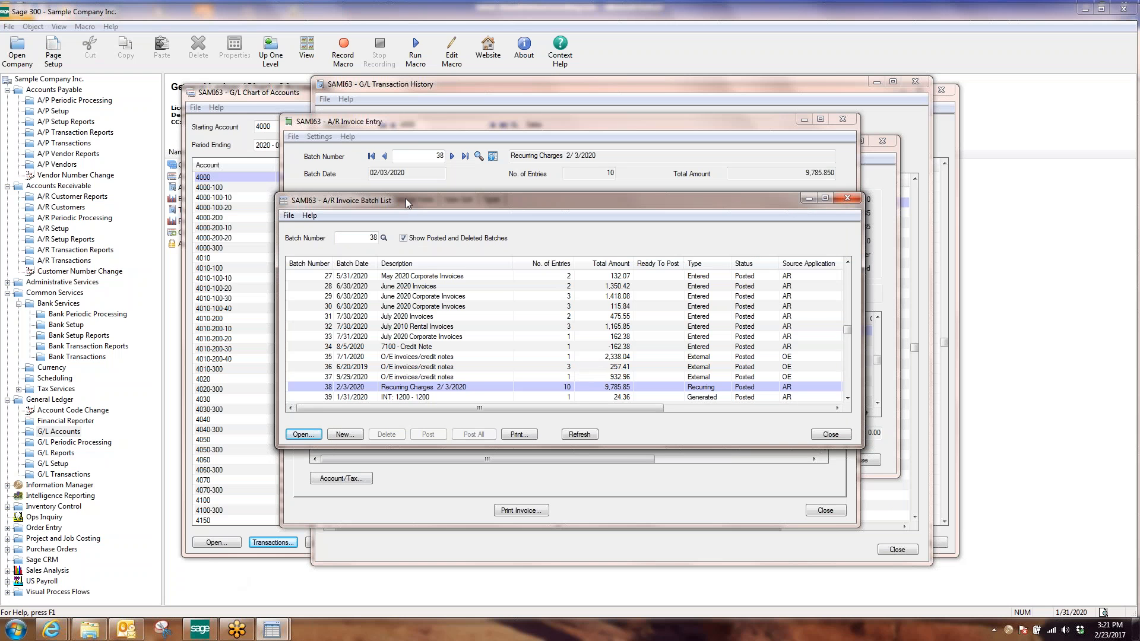
pyautogui.click(342, 387)
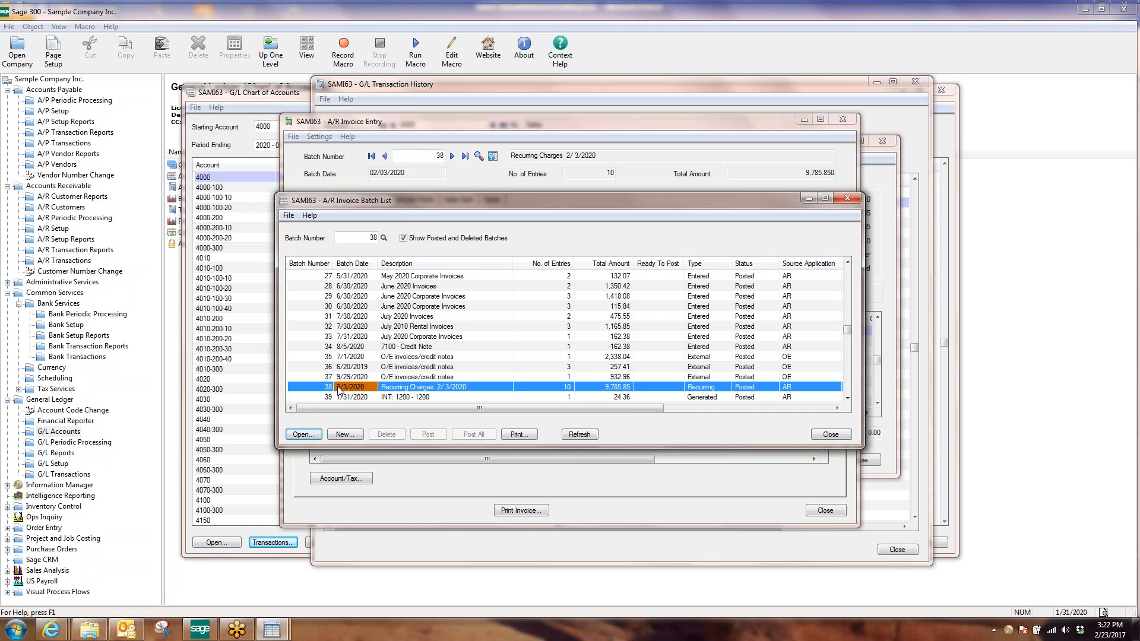
pyautogui.click(310, 436)
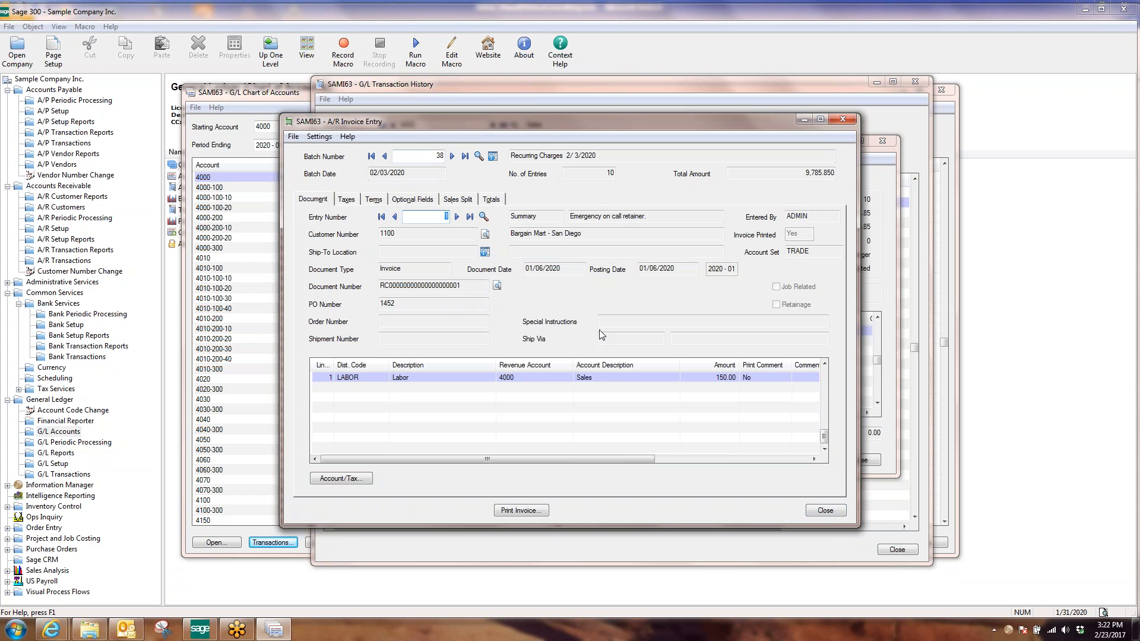
# - Check the revenue account on the invoice's LABOR line, and close the invoice entry and the G/L journal entry
pyautogui.click(540, 377)
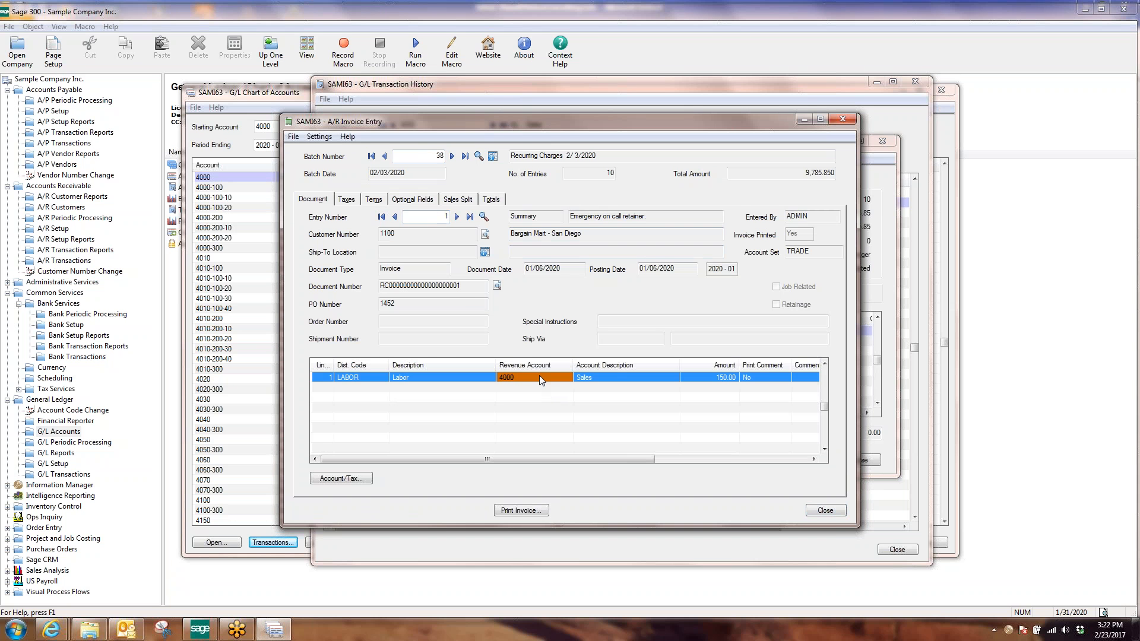
pyautogui.click(831, 511)
pyautogui.click(861, 461)
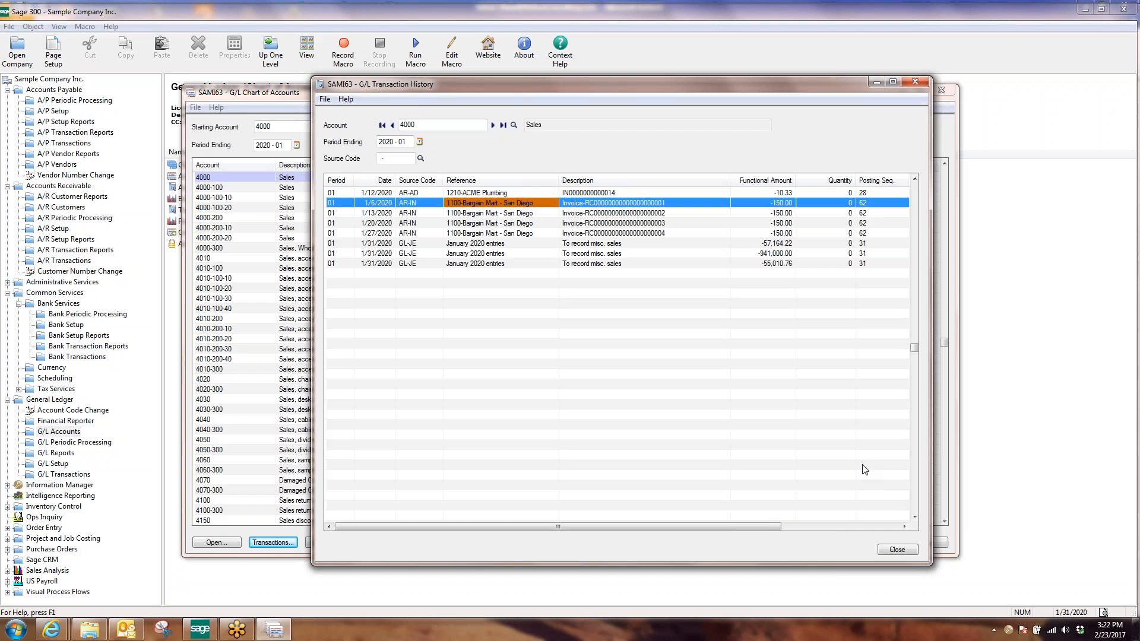
# - Close the G/L transaction history and chart of accounts, and review recurring charge batch 38 in the A/R Invoice Batch List
pyautogui.click(906, 549)
pyautogui.click(933, 543)
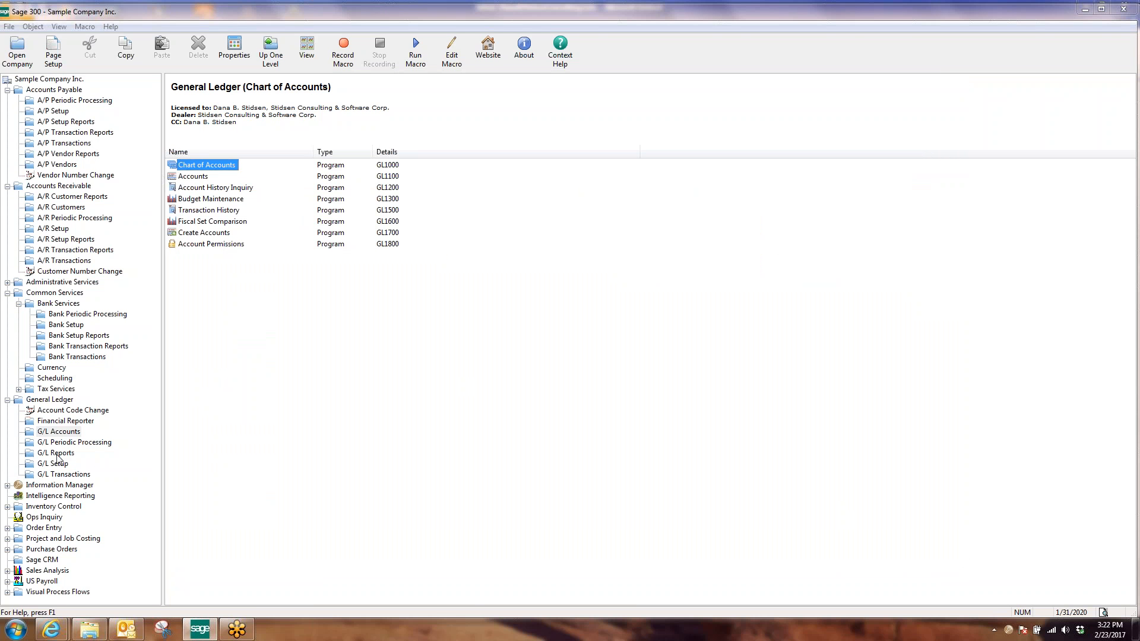
pyautogui.click(64, 261)
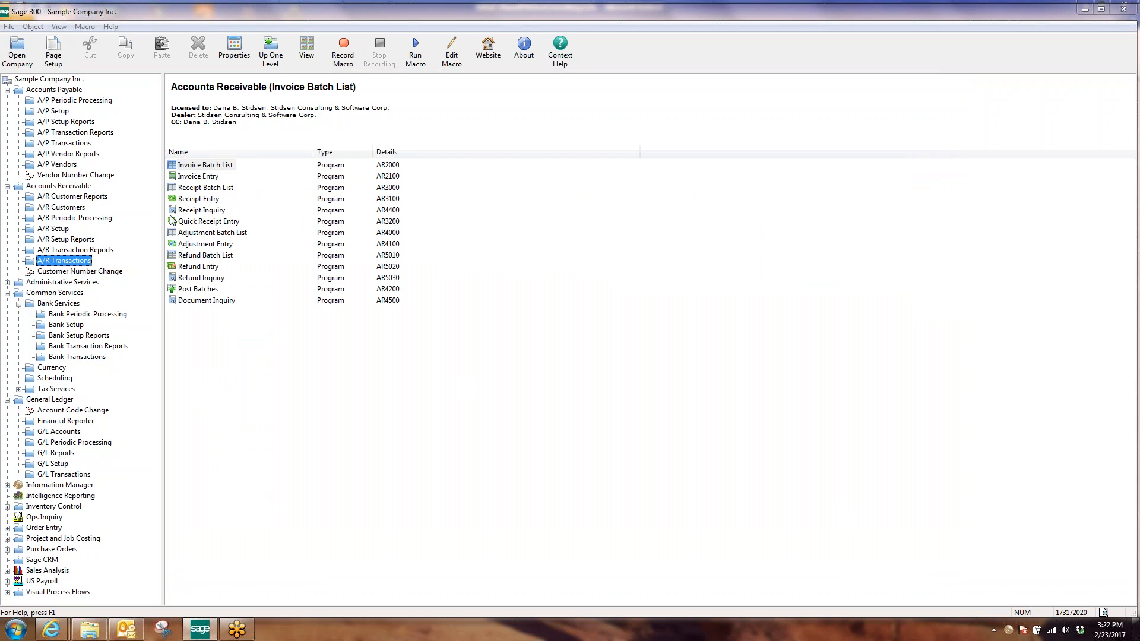
pyautogui.doubleClick(197, 168)
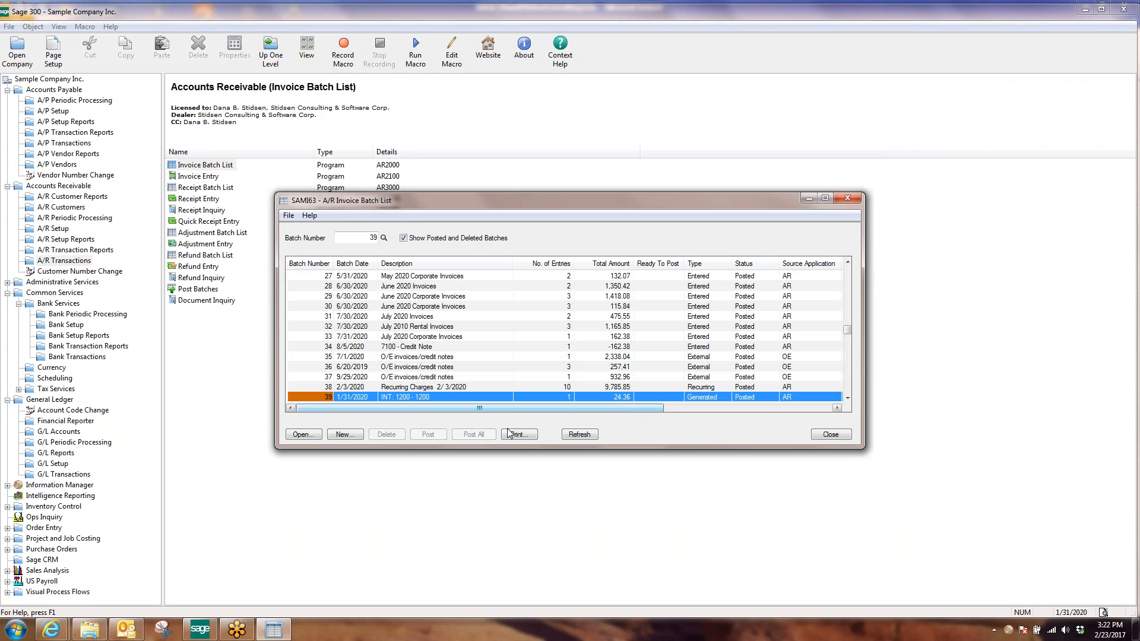
pyautogui.click(611, 388)
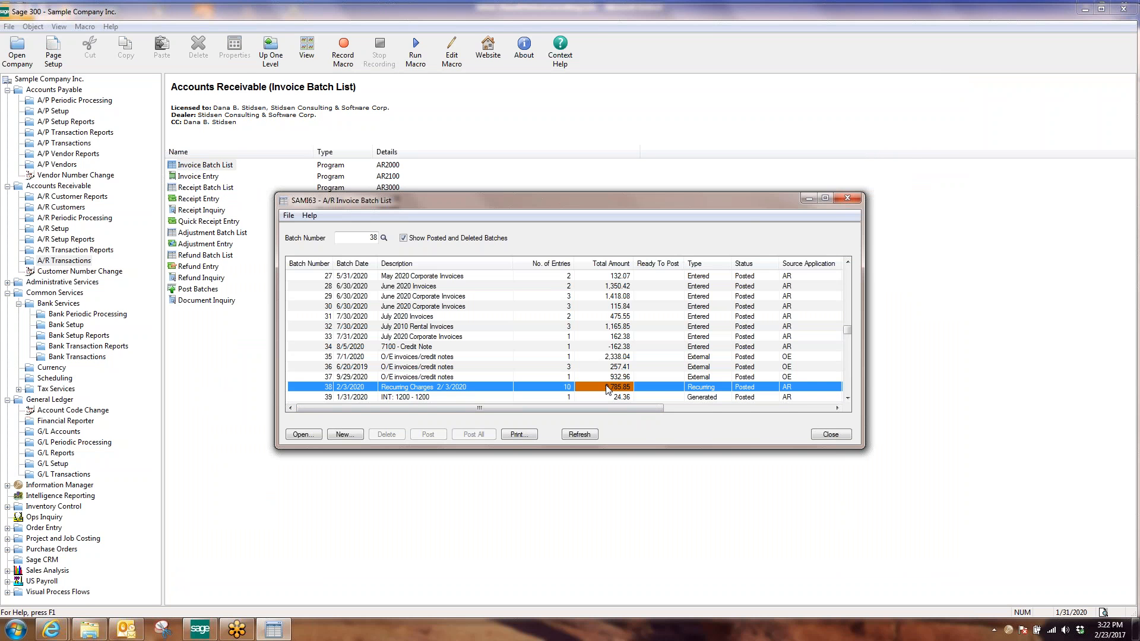
pyautogui.press('Up')
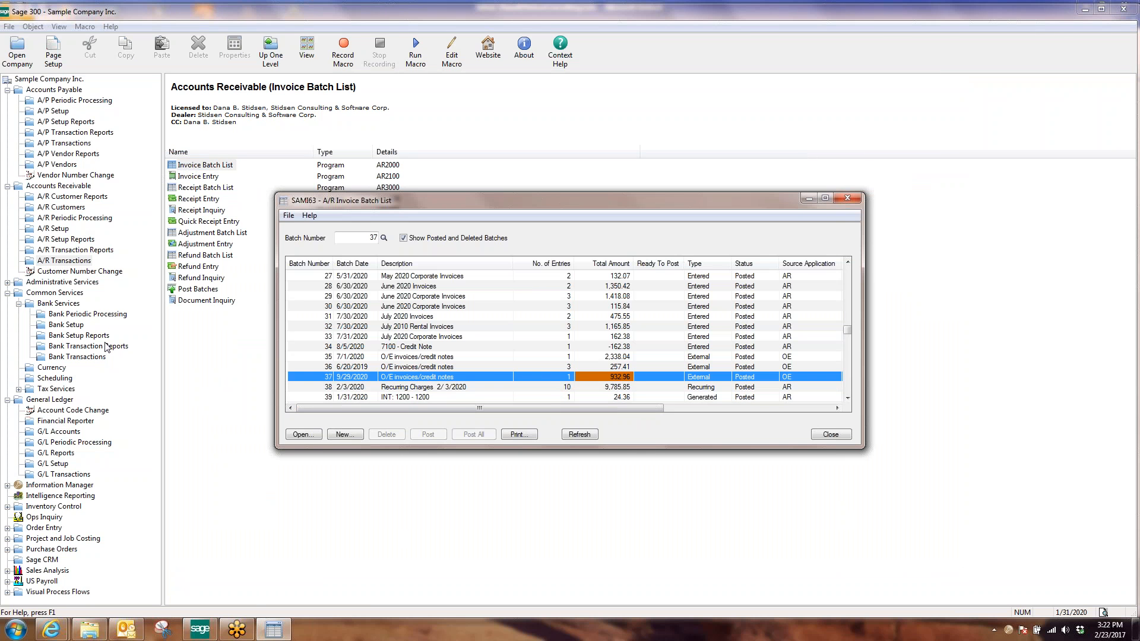
# - Review the A/R Clear Statistics and Clear History options, closing each window without processing
pyautogui.click(69, 219)
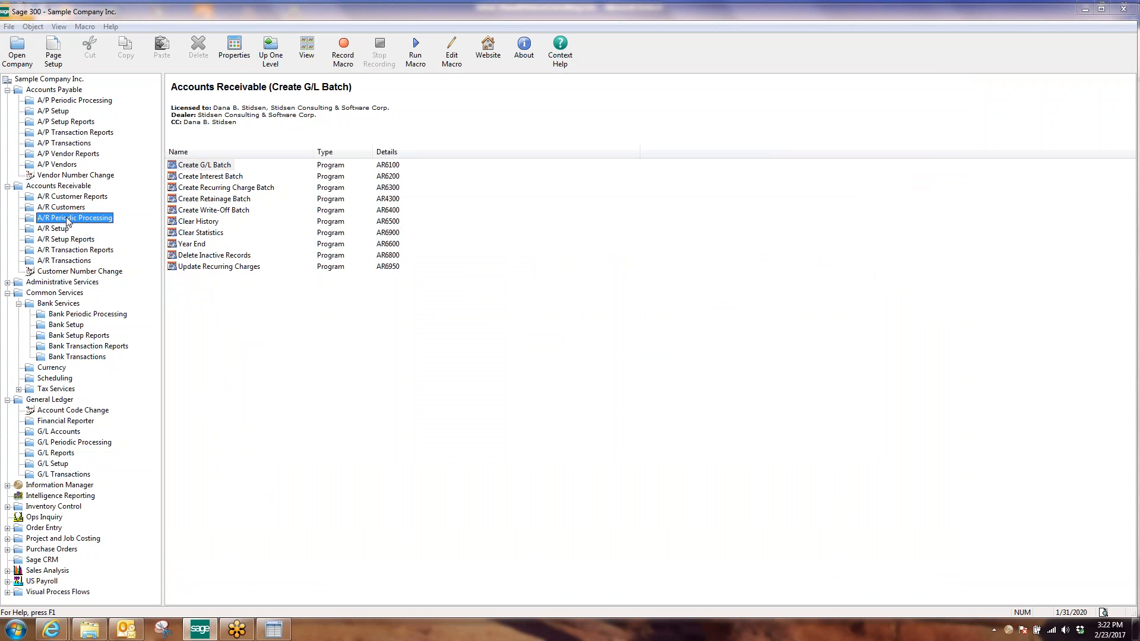
pyautogui.doubleClick(199, 233)
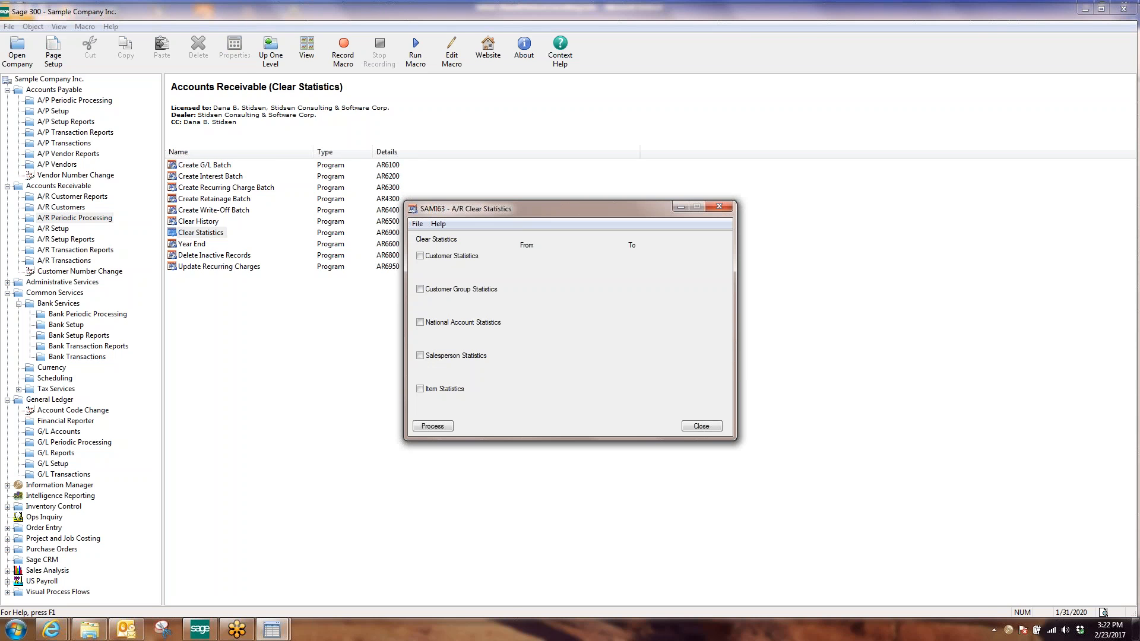
pyautogui.click(709, 428)
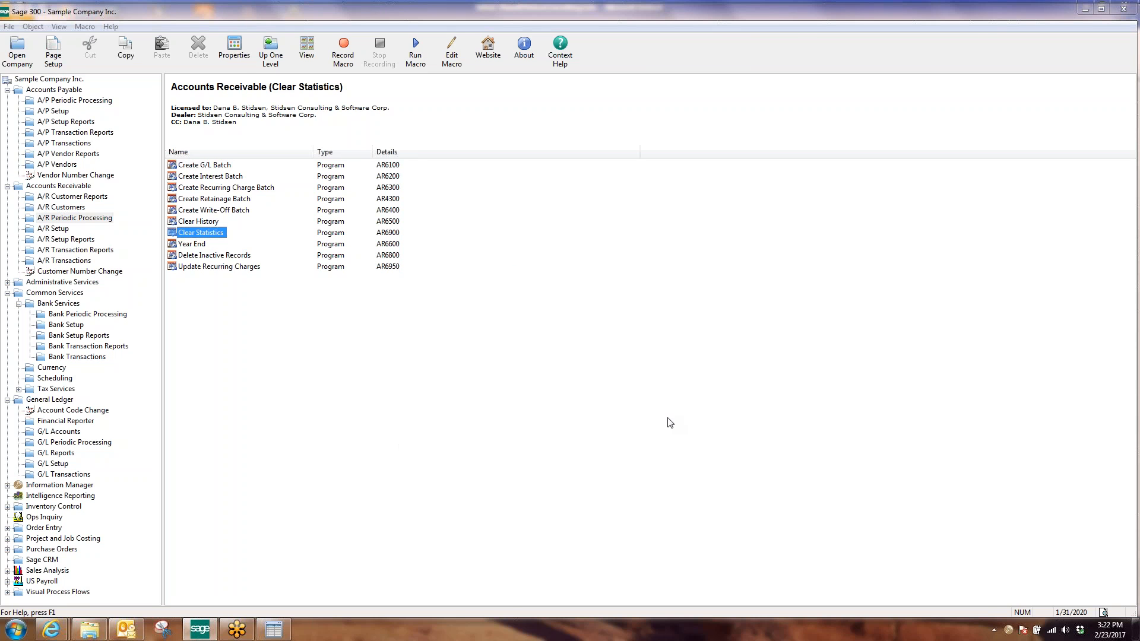
pyautogui.doubleClick(199, 221)
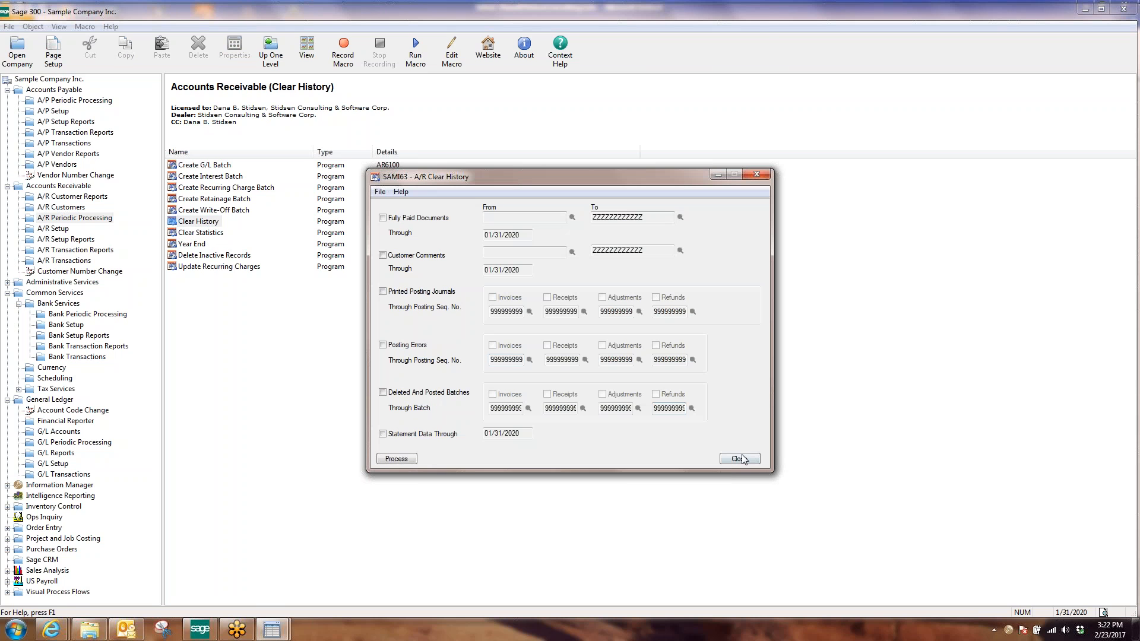
pyautogui.click(743, 460)
# - Review the A/R Year End options for batch numbers, activity statistics and recurring charge statistics, and close without processing
pyautogui.doubleClick(193, 245)
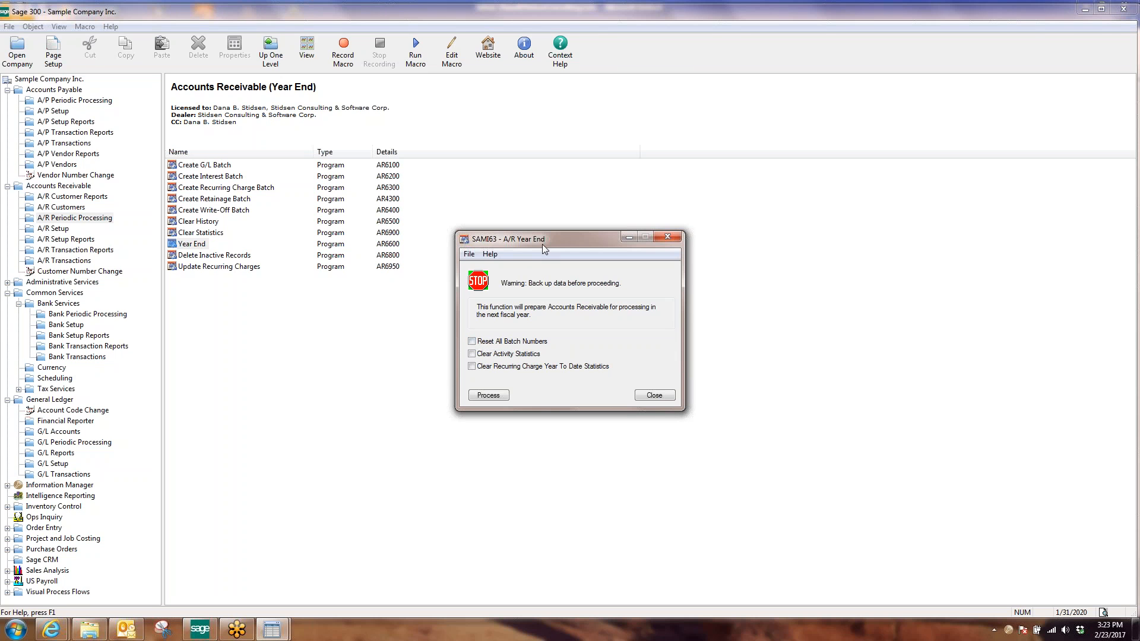
pyautogui.moveTo(543, 241); pyautogui.dragTo(550, 218)
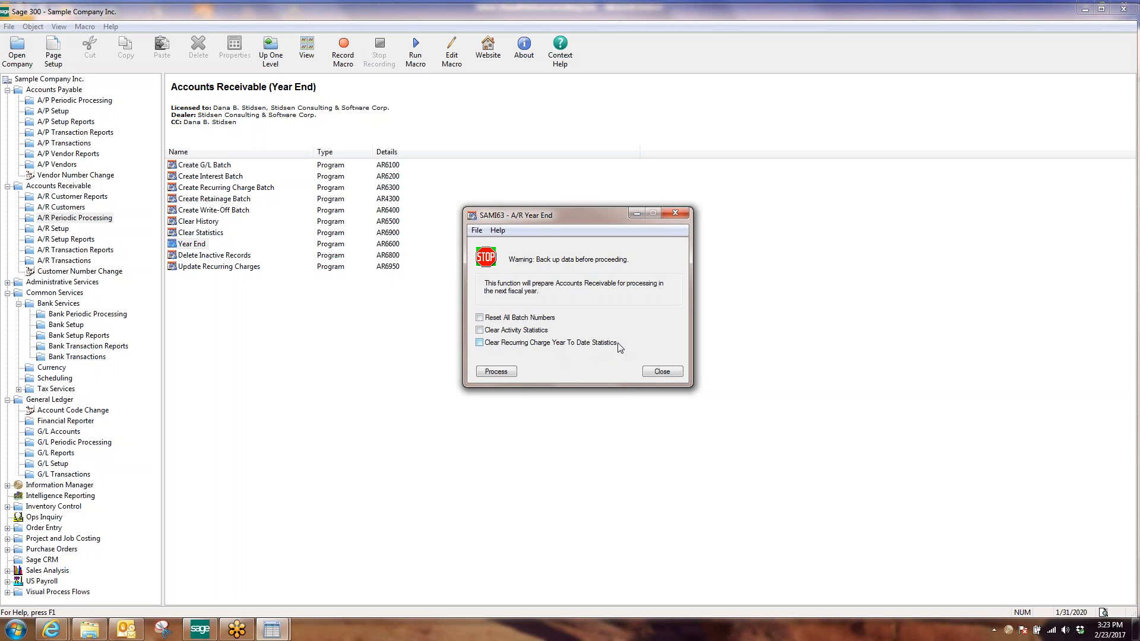
pyautogui.click(662, 372)
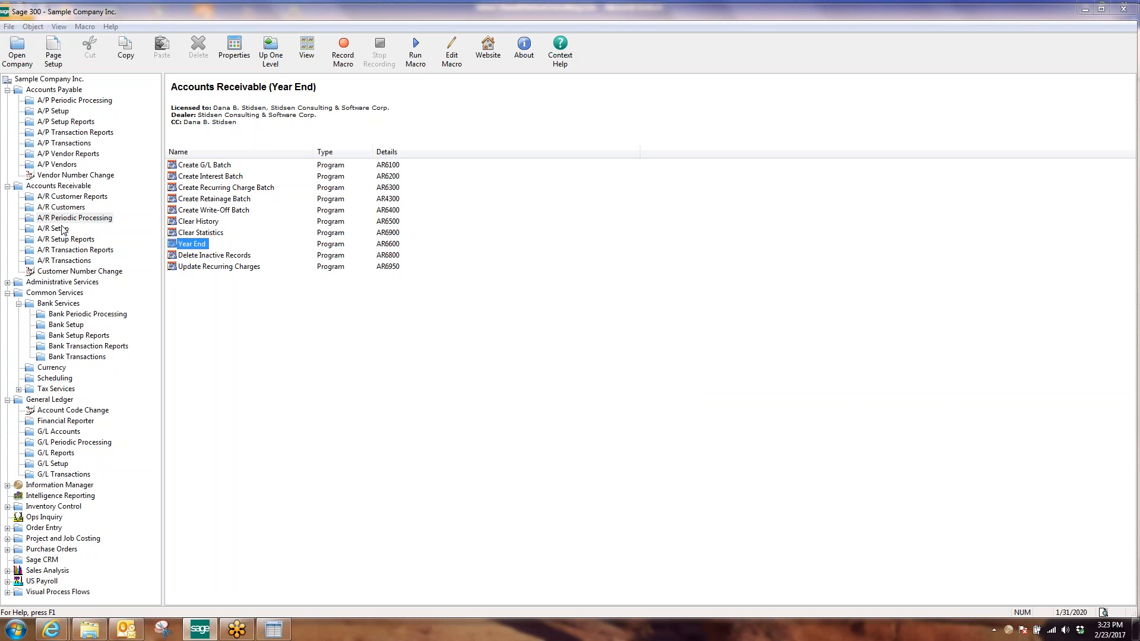
# - Open the EQUIPRENT recurring charge for Bargain Mart - San Diego, examine its invoice statistics, and close the record
pyautogui.click(60, 208)
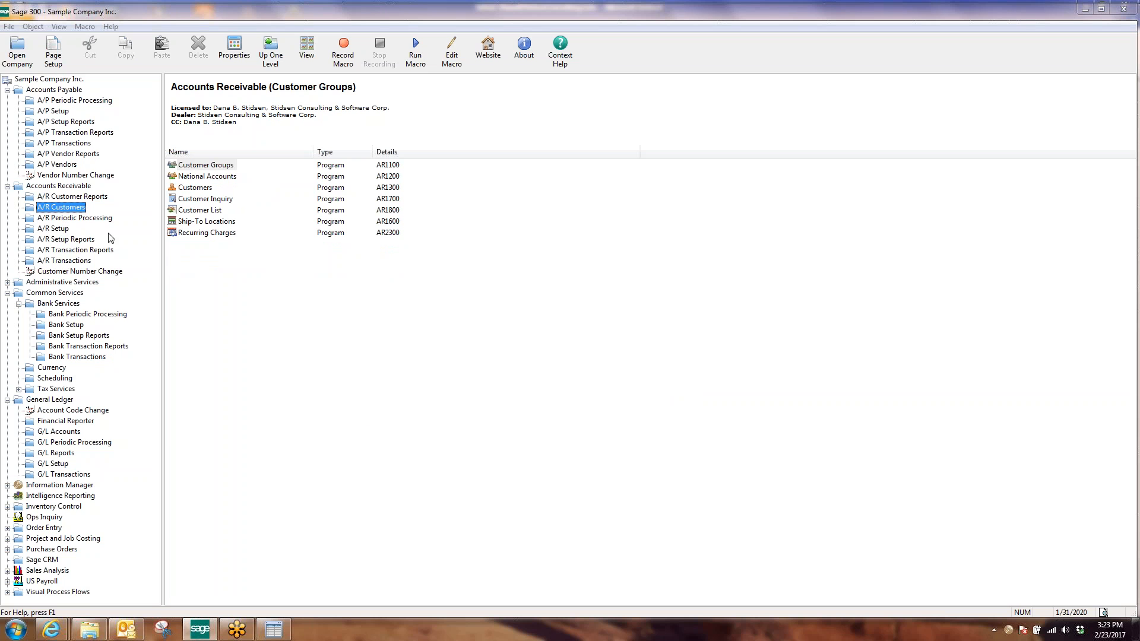
pyautogui.click(217, 233)
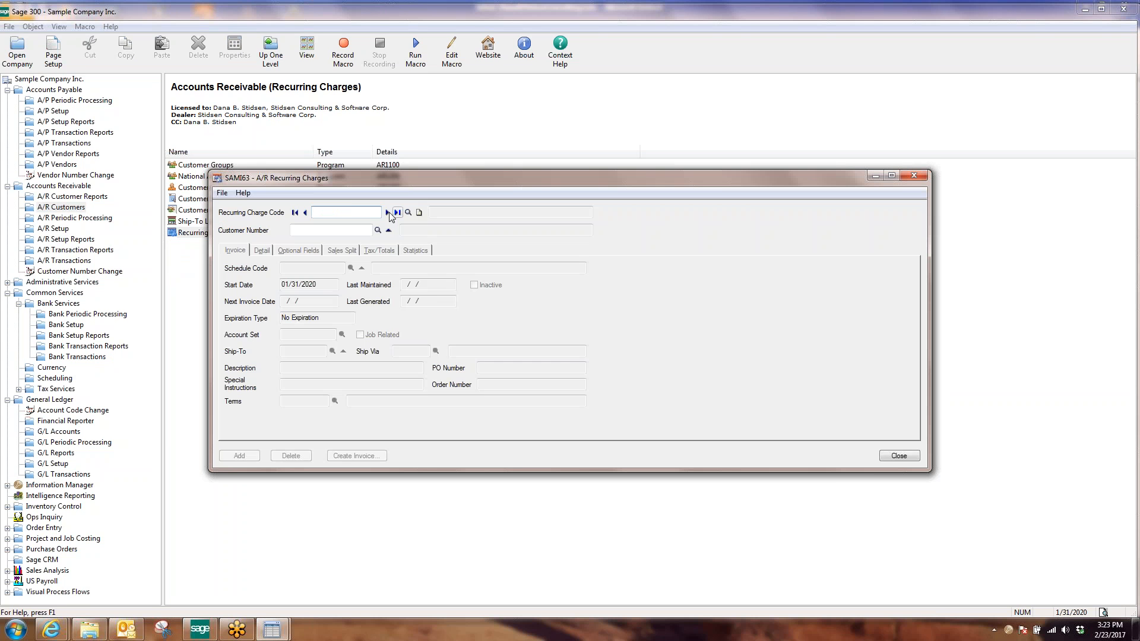
pyautogui.click(386, 212)
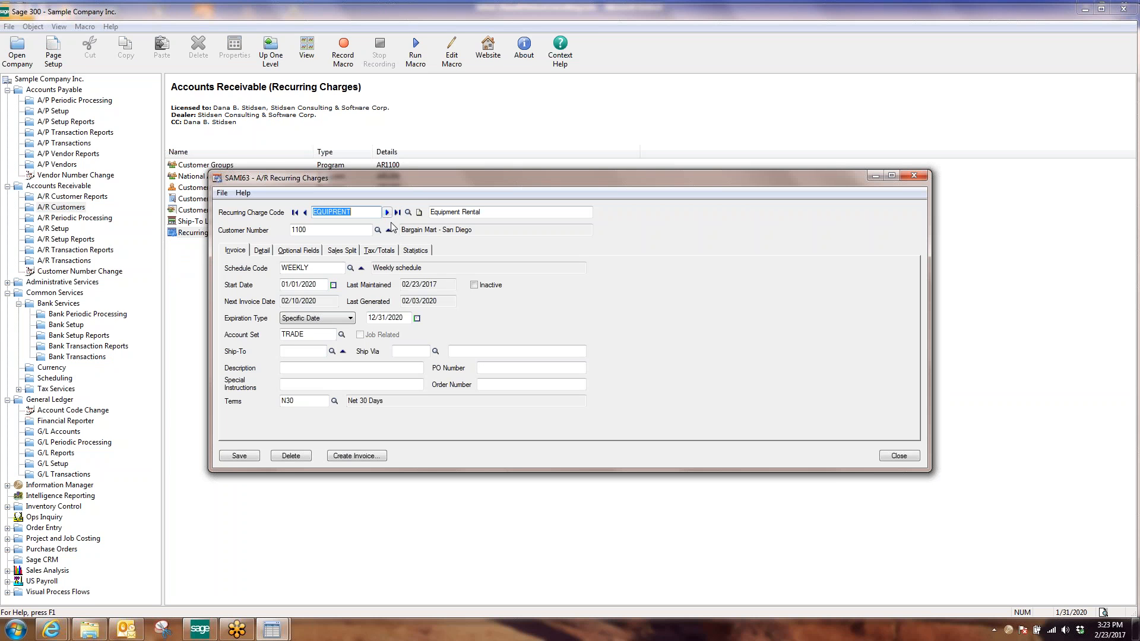
pyautogui.click(414, 251)
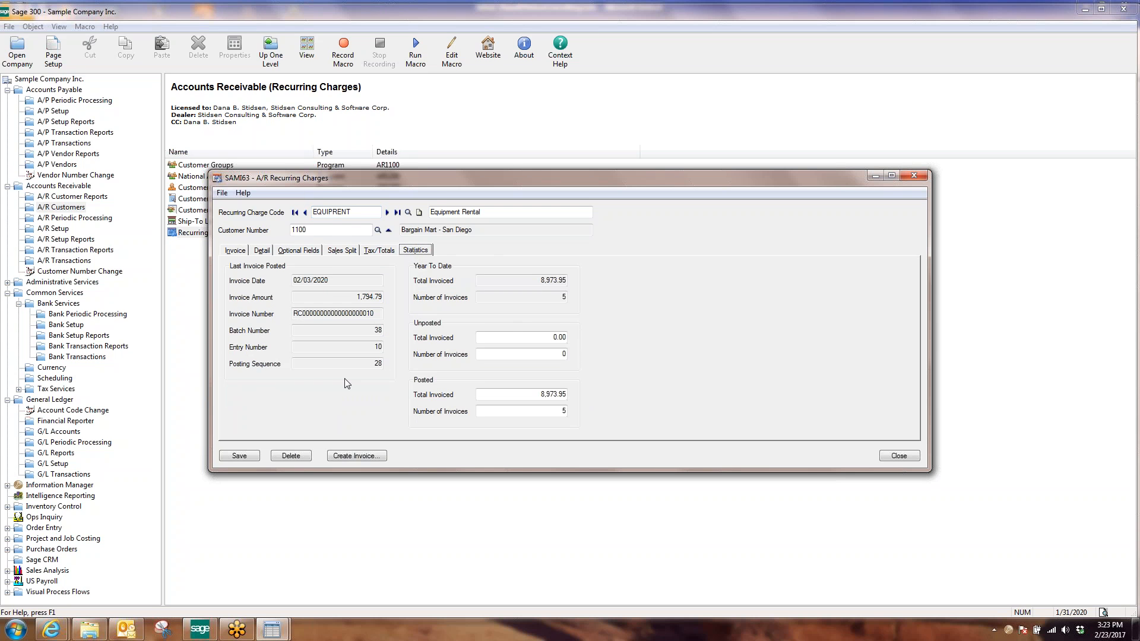
pyautogui.click(362, 213)
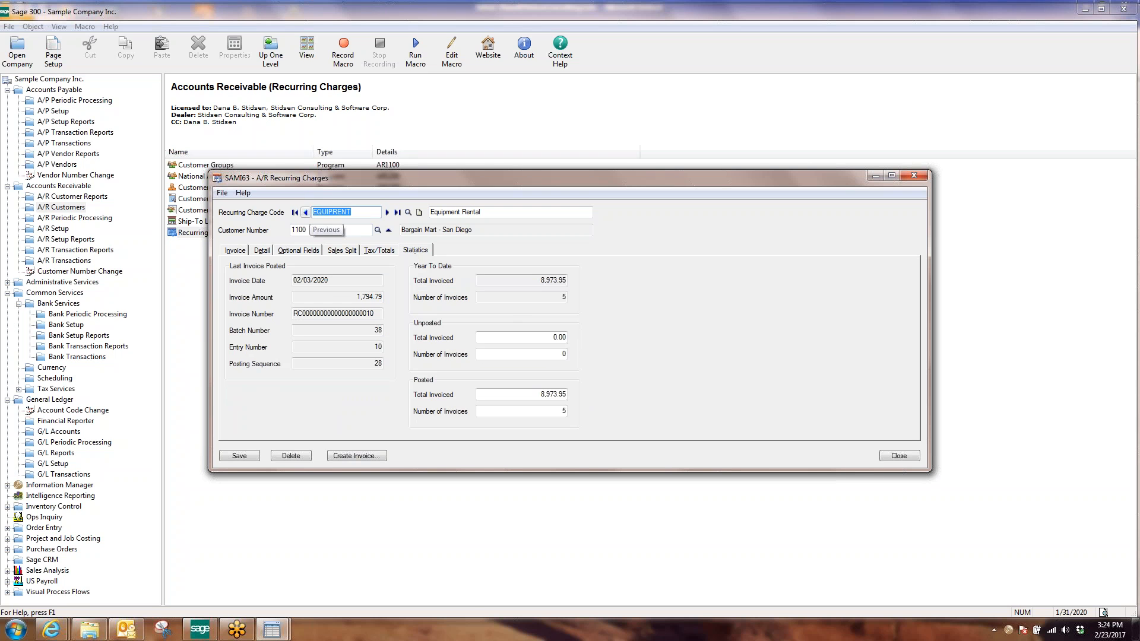
pyautogui.press('Tab')
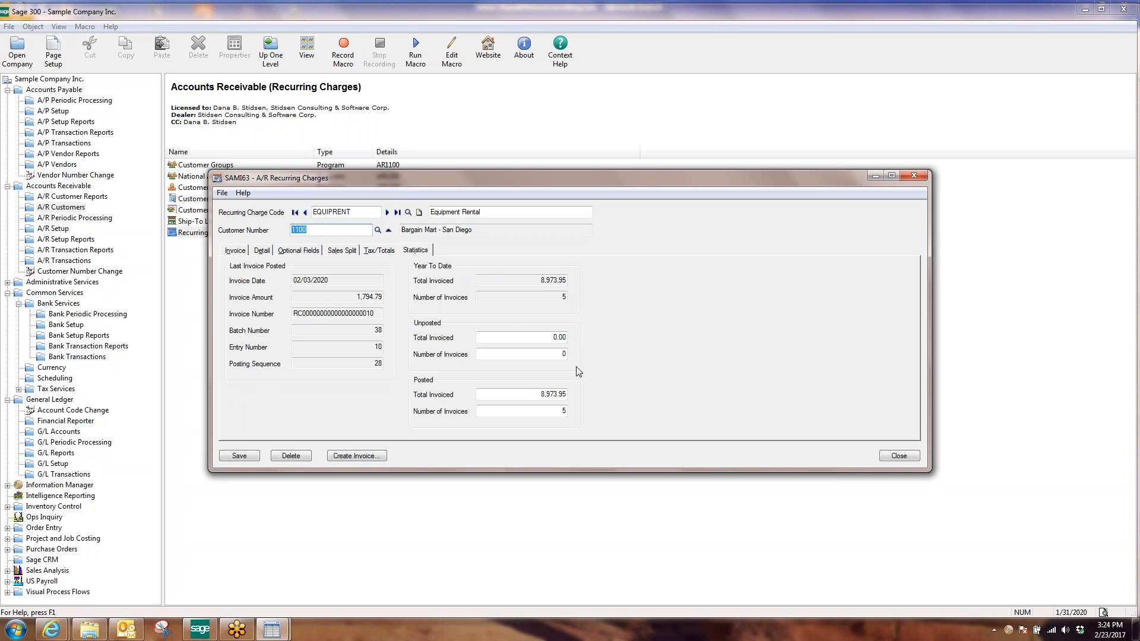
pyautogui.click(562, 412)
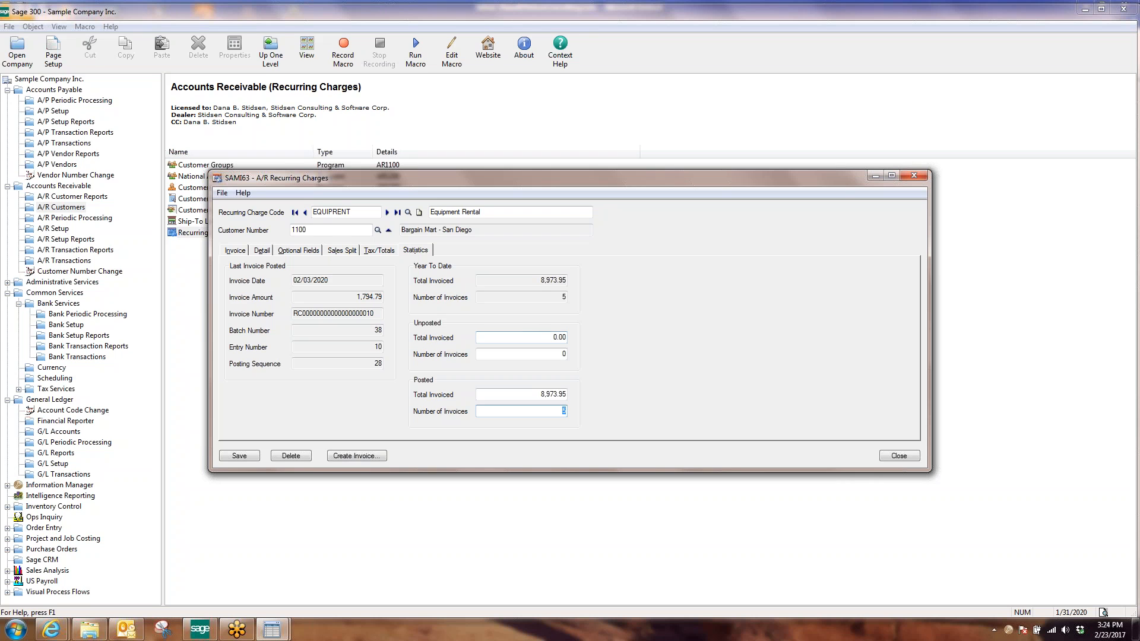
pyautogui.click(897, 457)
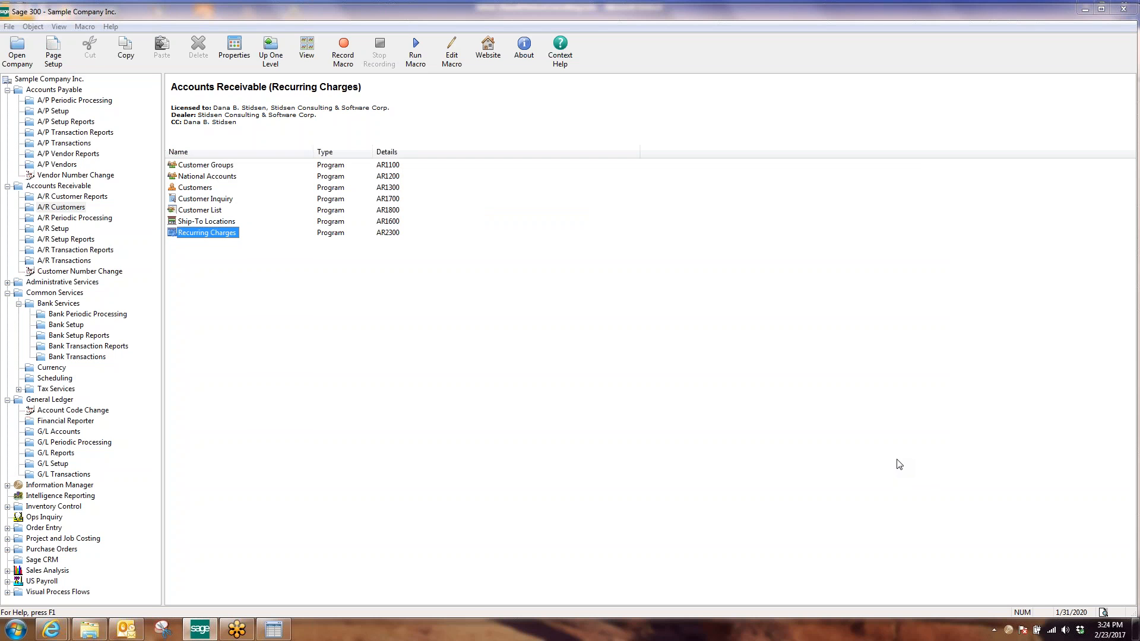
# - Open Create Recurring Charge Batch in A/R Periodic Processing and set it to select by Customer Number
pyautogui.click(75, 220)
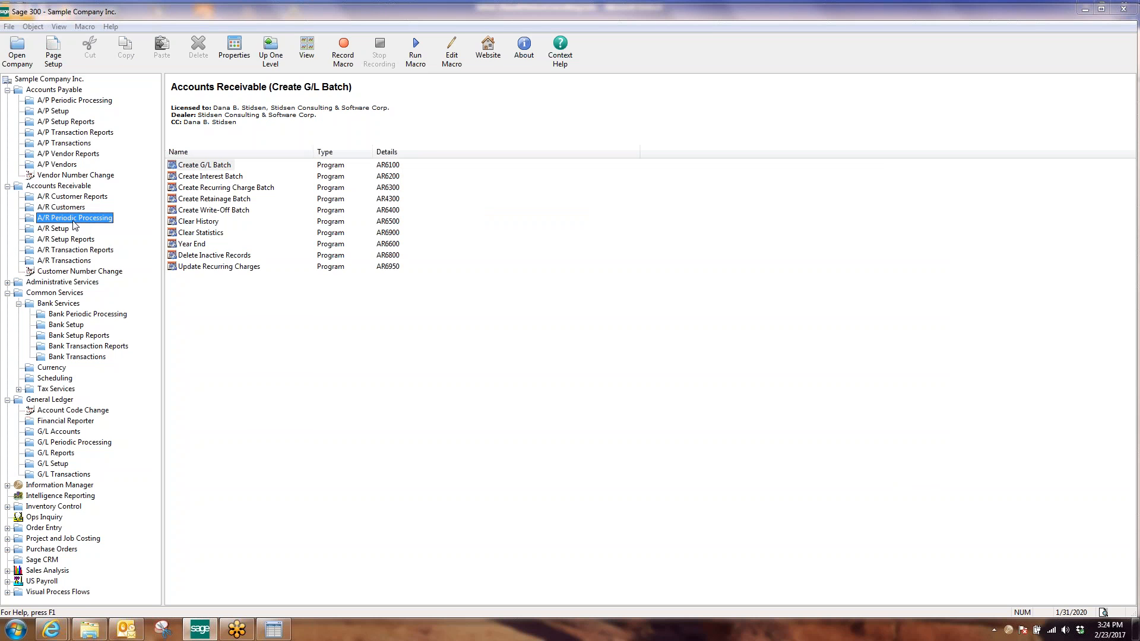
pyautogui.doubleClick(228, 187)
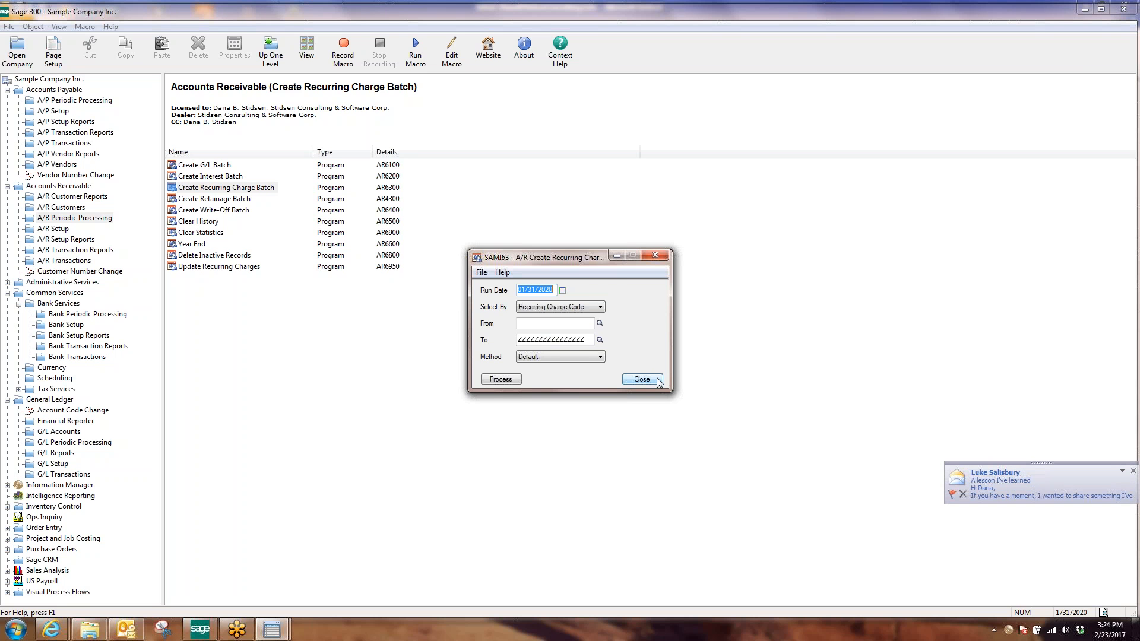
pyautogui.moveTo(585, 253); pyautogui.dragTo(582, 240)
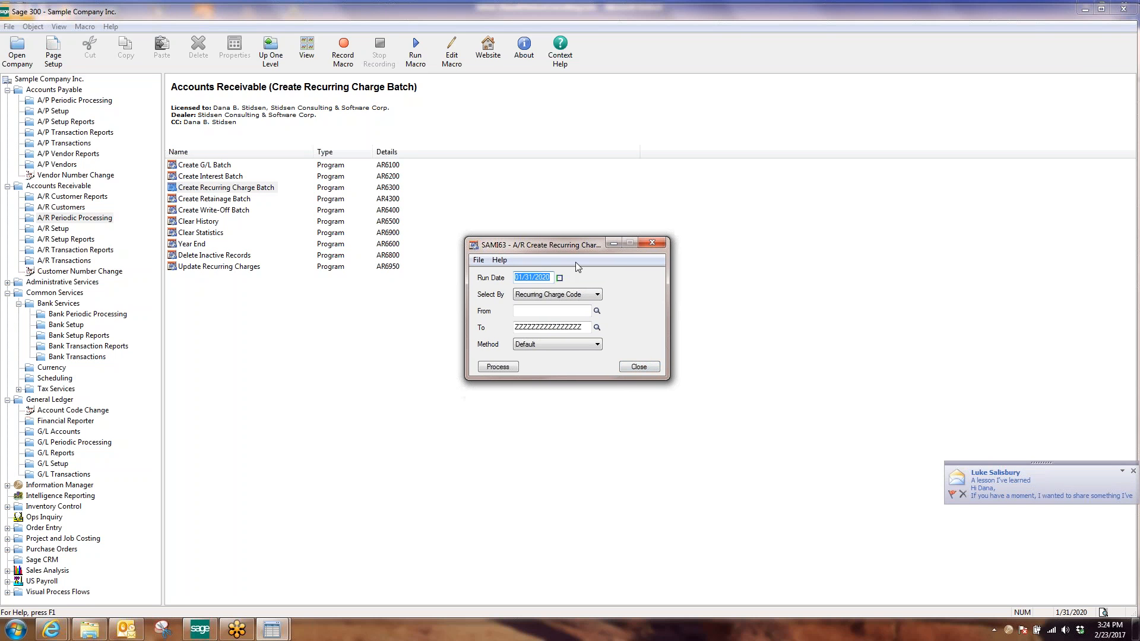
pyautogui.click(538, 312)
pyautogui.click(557, 294)
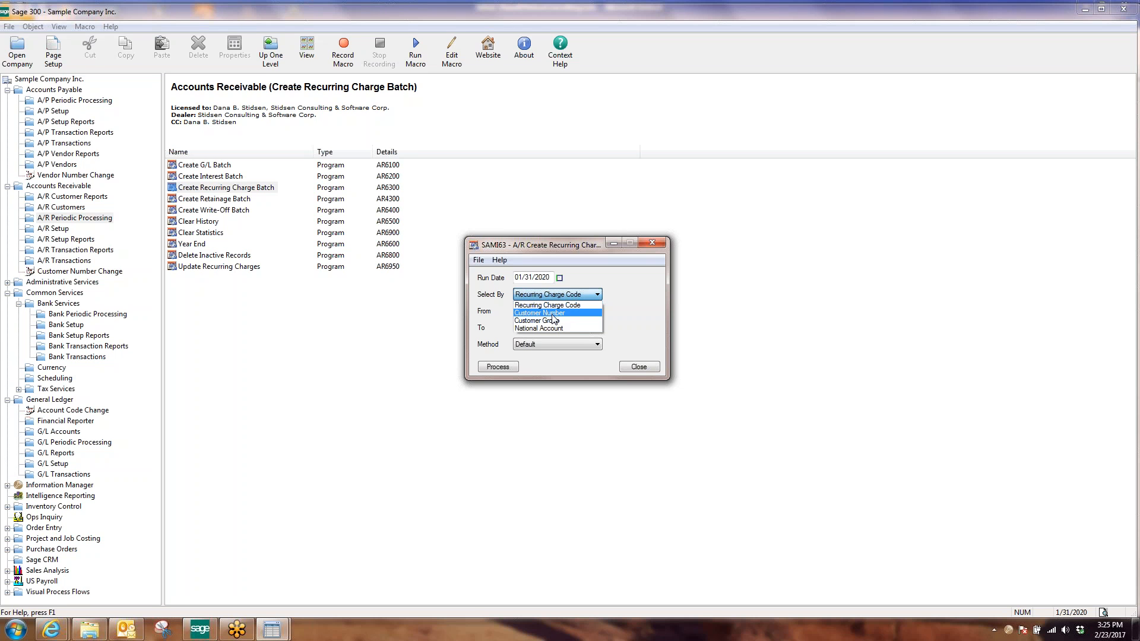
pyautogui.click(553, 315)
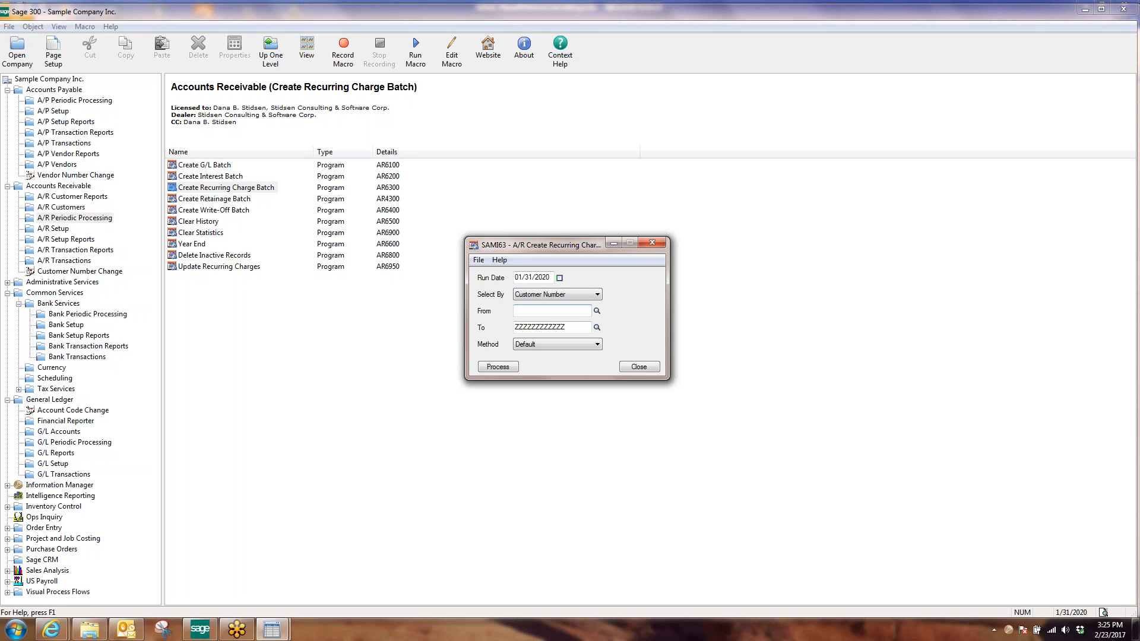
# - Limit the recurring charge batch's customer range to Bargain Mart - San Diego at both ends, and check the run date
pyautogui.click(597, 311)
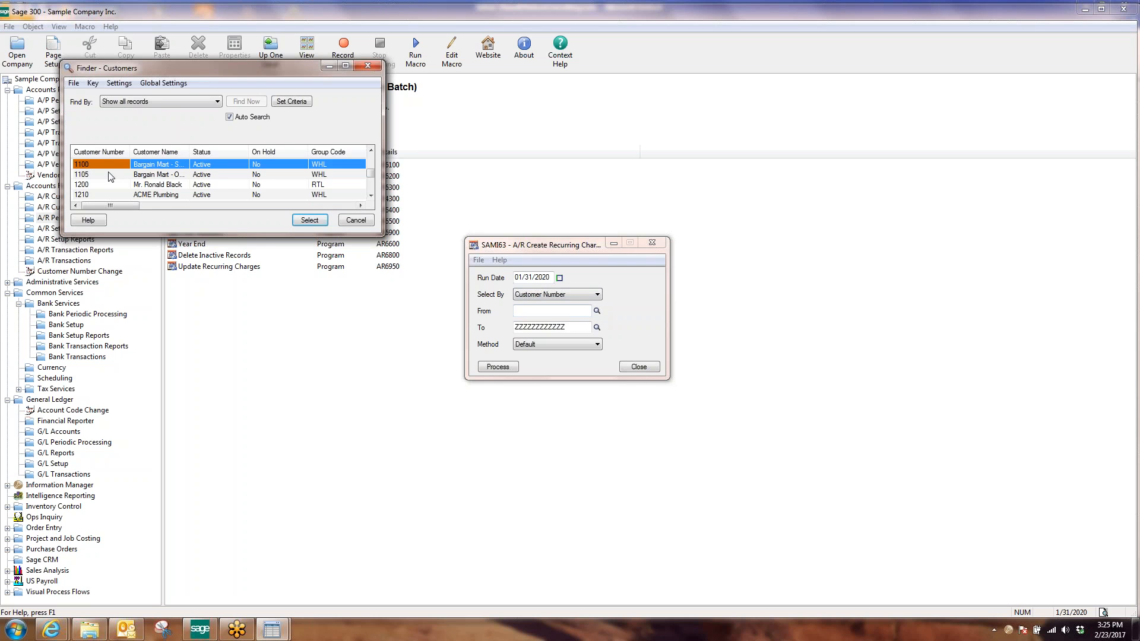
pyautogui.doubleClick(103, 164)
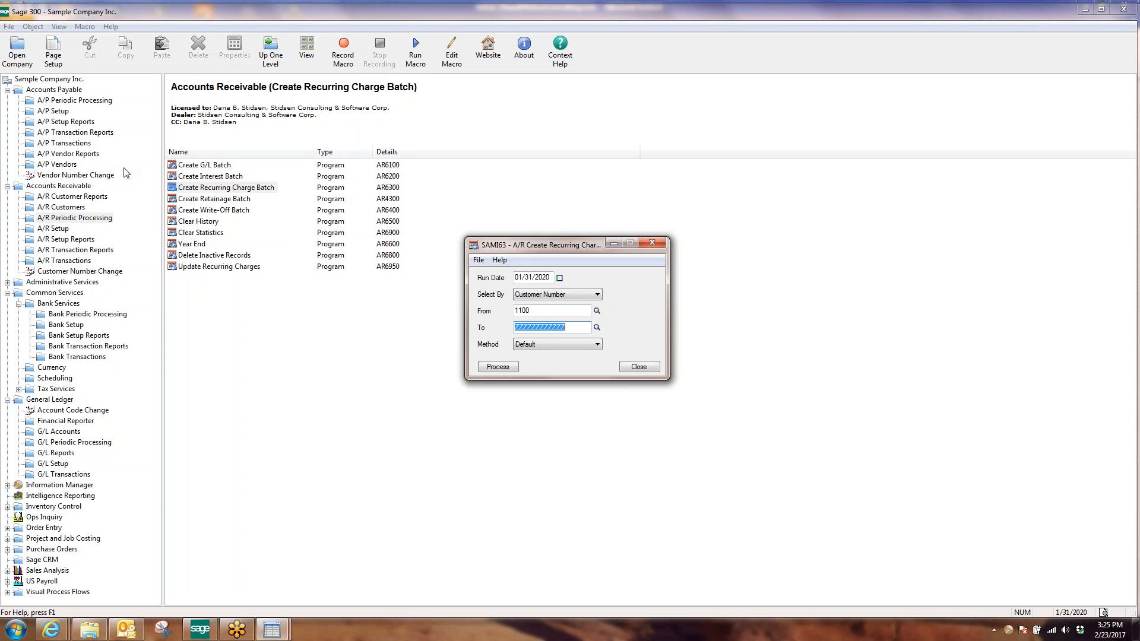
pyautogui.press('BackSpace')
pyautogui.click(596, 327)
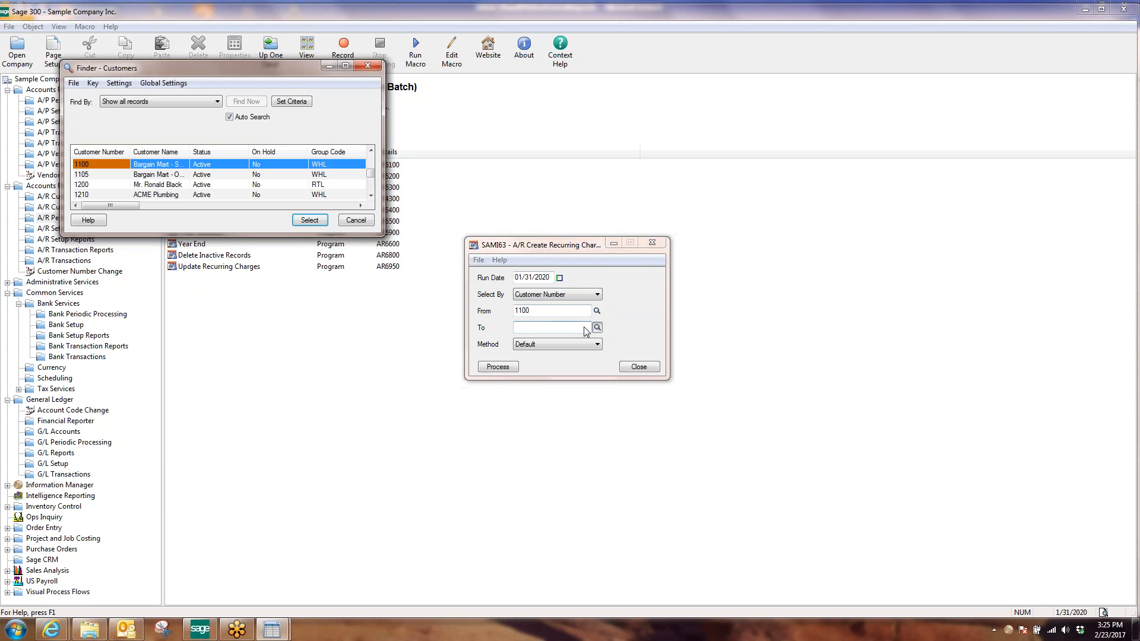
pyautogui.click(307, 220)
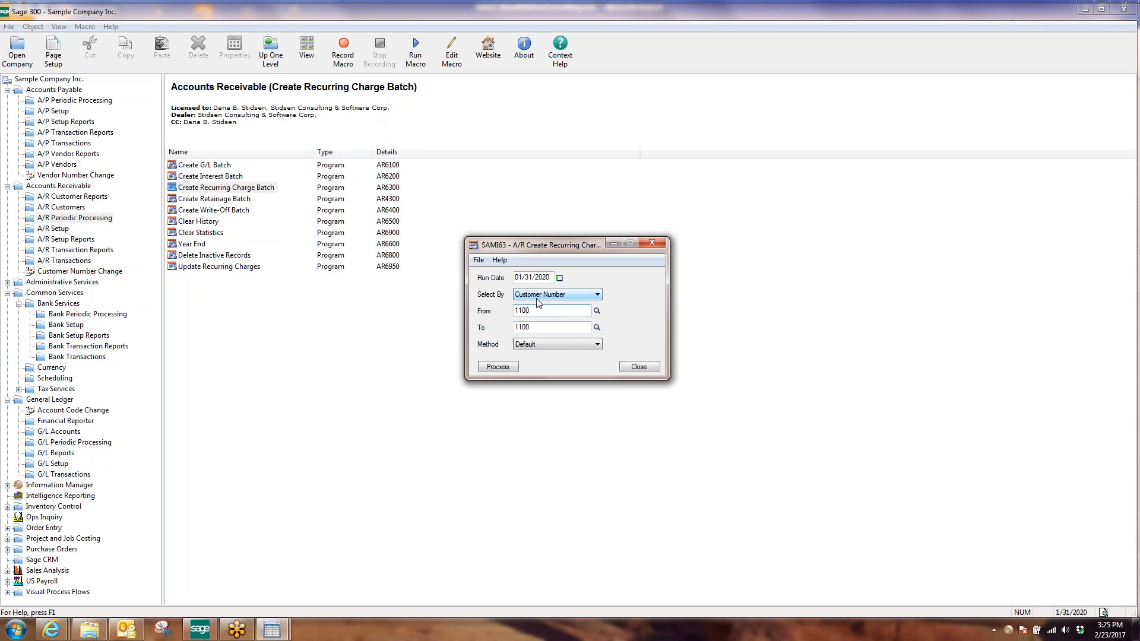
pyautogui.moveTo(548, 279); pyautogui.dragTo(514, 277)
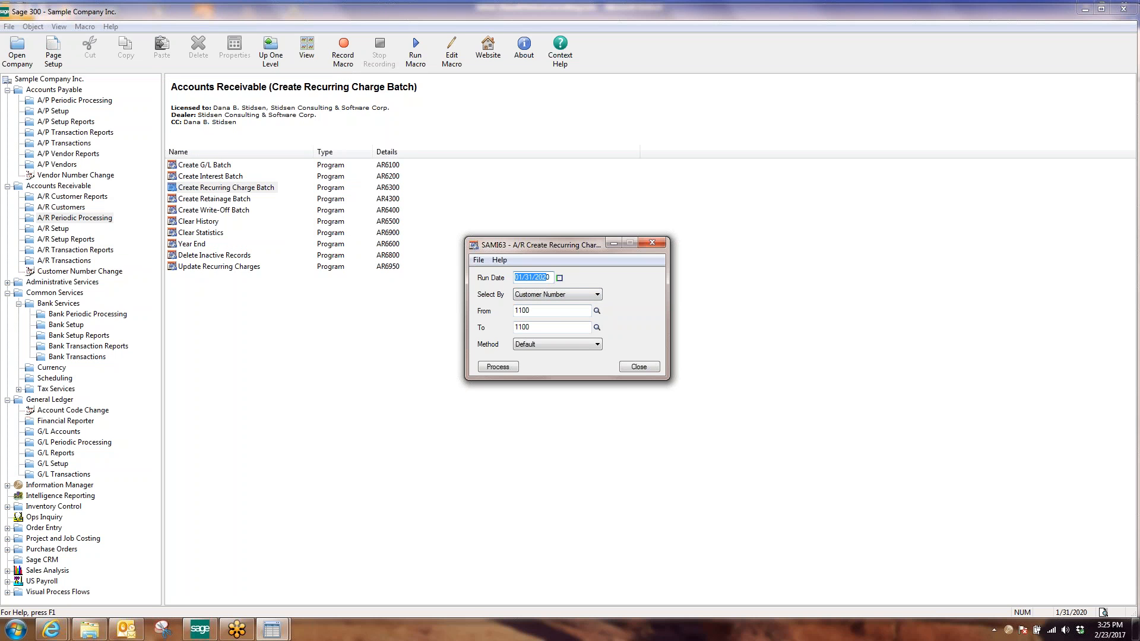
pyautogui.click(530, 311)
# - Review Bargain Mart - San Diego's EQUIPRENT and ONCALL recurring charges, comparing their codes, customer and schedules
pyautogui.click(73, 210)
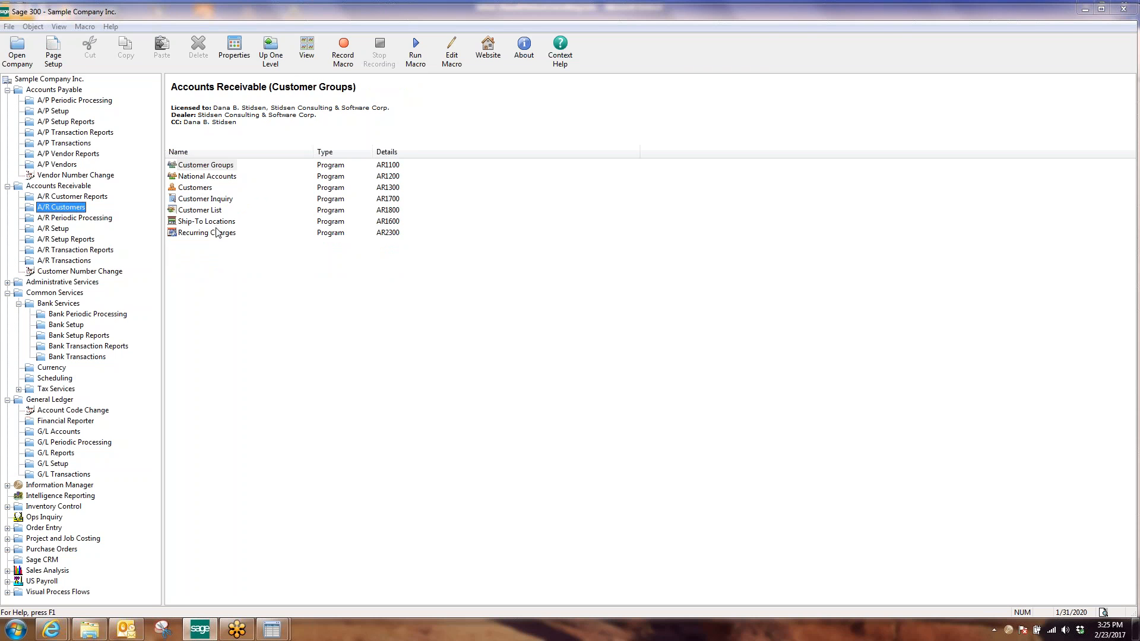
pyautogui.doubleClick(219, 233)
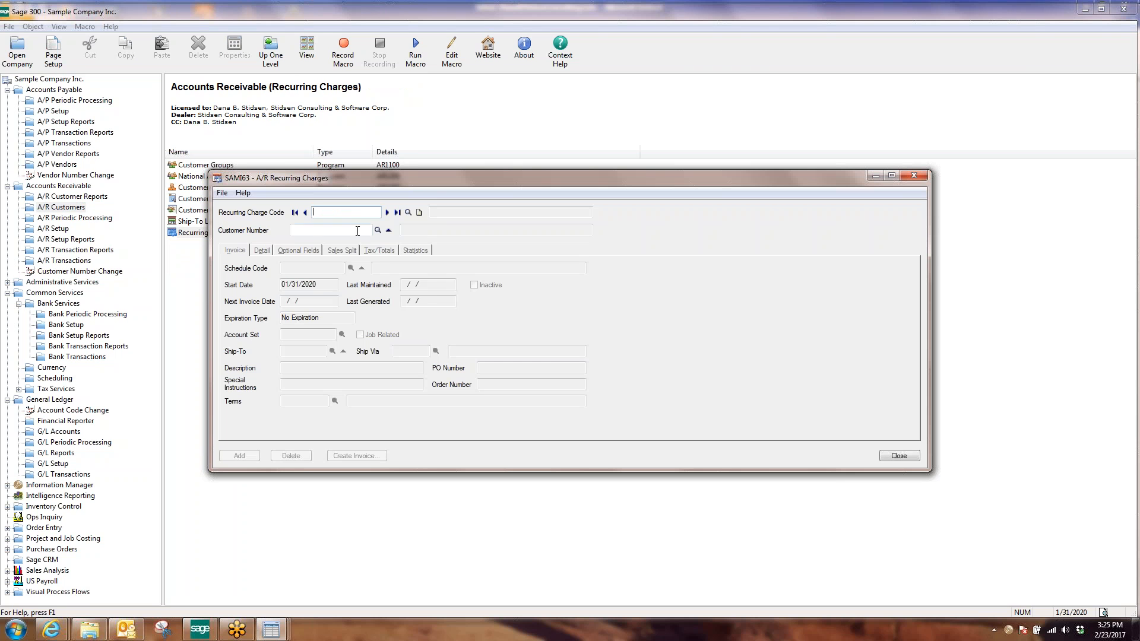
pyautogui.click(387, 213)
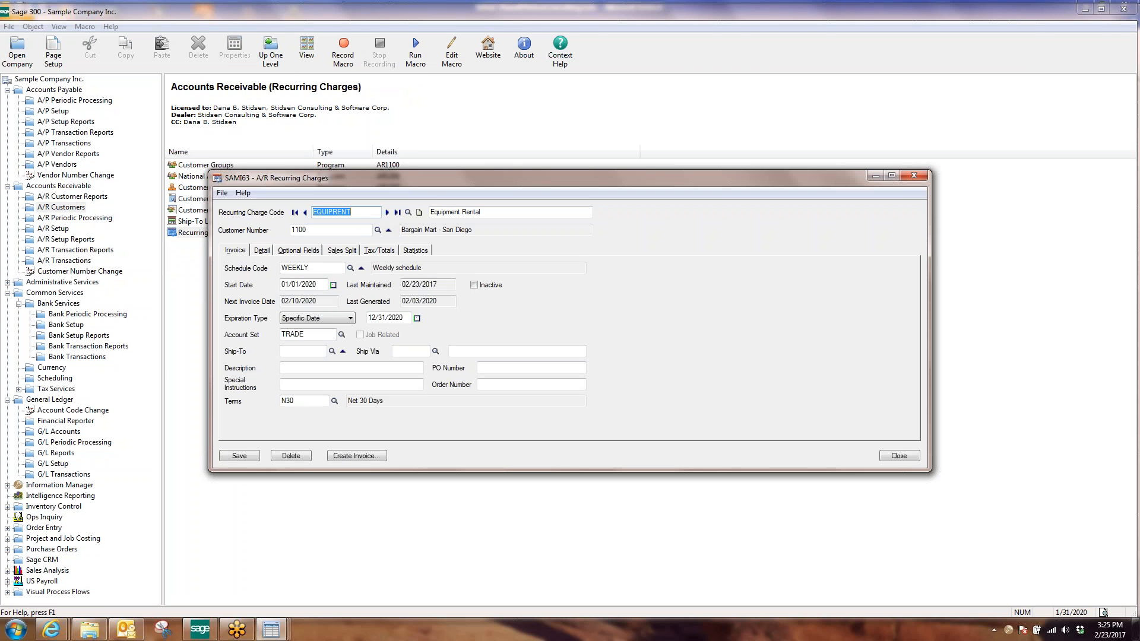
pyautogui.press('Tab')
pyautogui.click(387, 212)
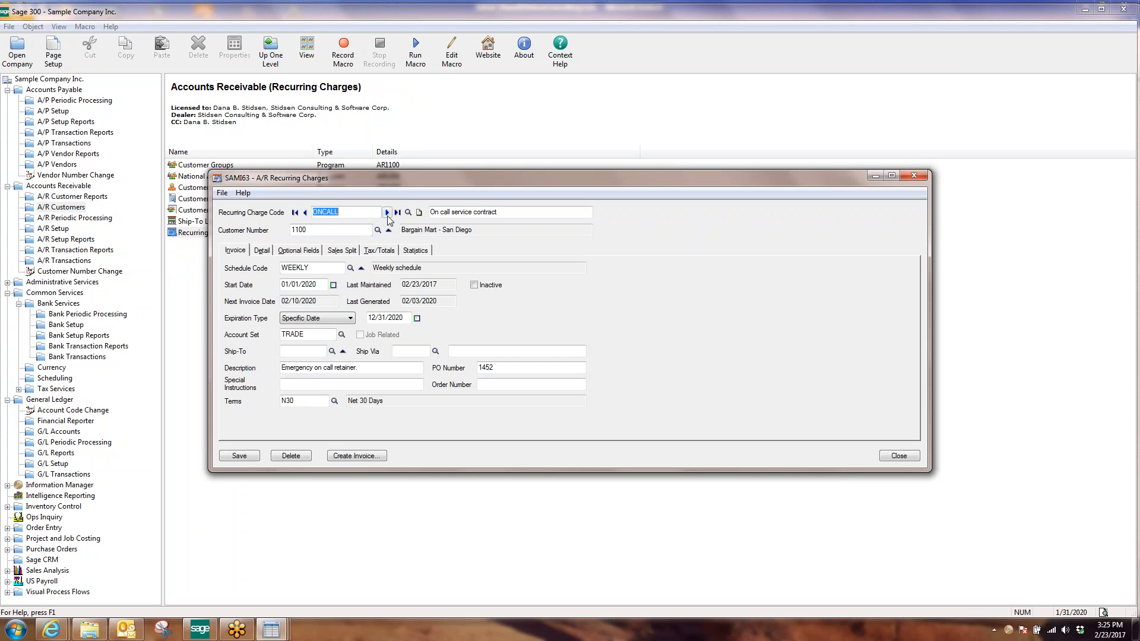
pyautogui.press('Tab')
pyautogui.doubleClick(373, 215)
pyautogui.click(314, 229)
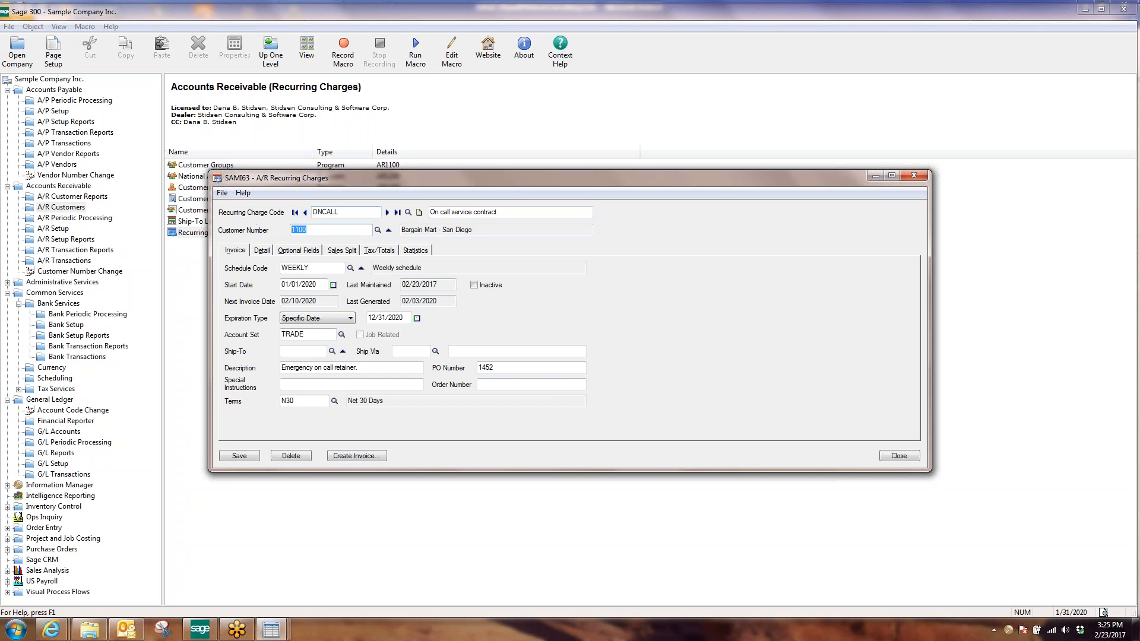
# - Close the ONCALL recurring charge for Bargain Mart - San Diego and return to the A/R Create Recurring Charge Batch form
pyautogui.click(336, 211)
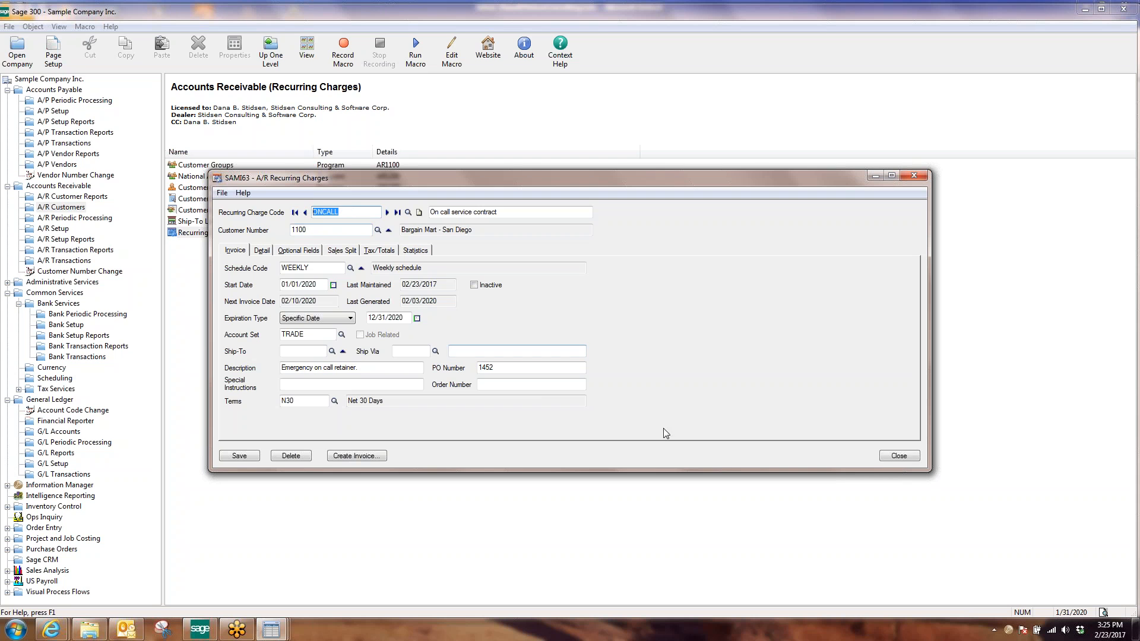
pyautogui.click(910, 459)
pyautogui.moveTo(272, 628)
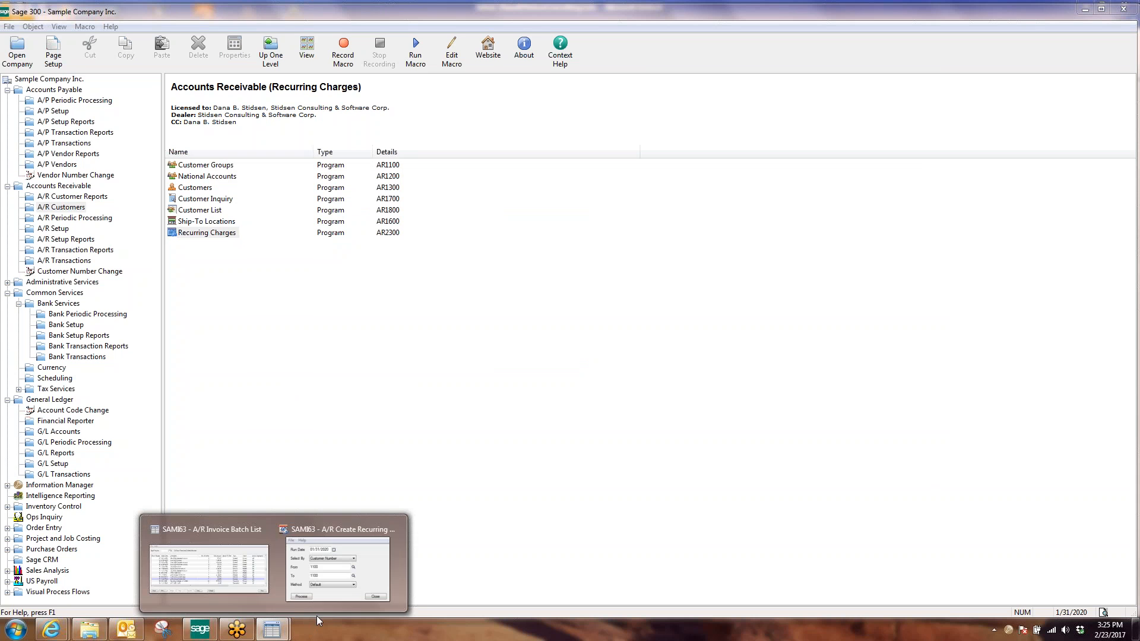
pyautogui.click(364, 586)
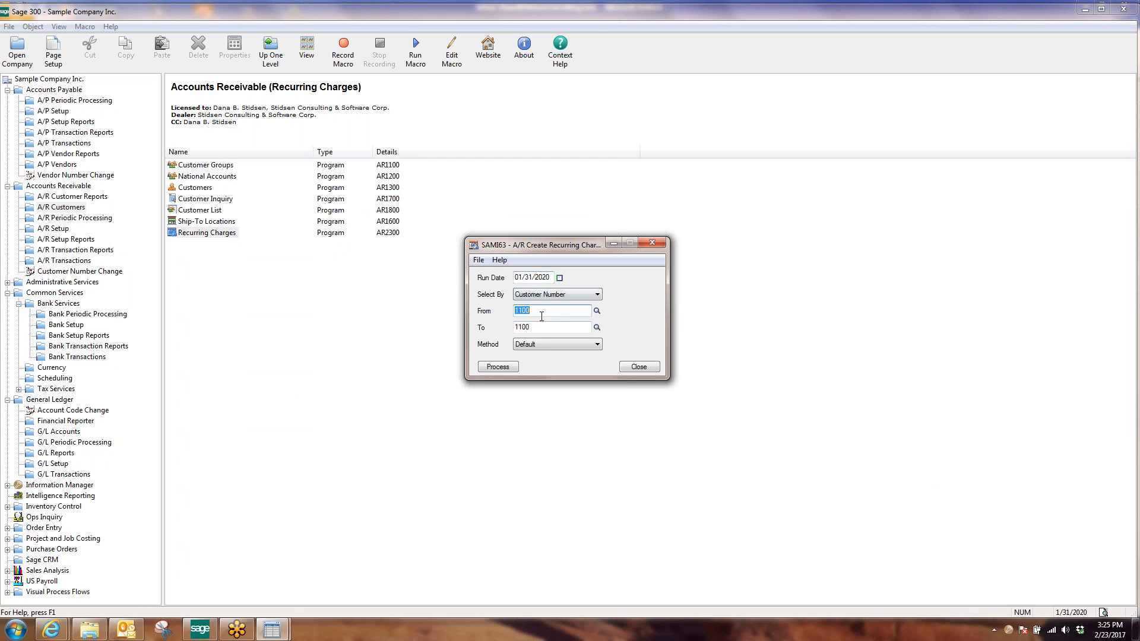
# - Set the recurring charge batch method to Create a New Batch and try processing it with run date 01/31/2020
pyautogui.click(597, 346)
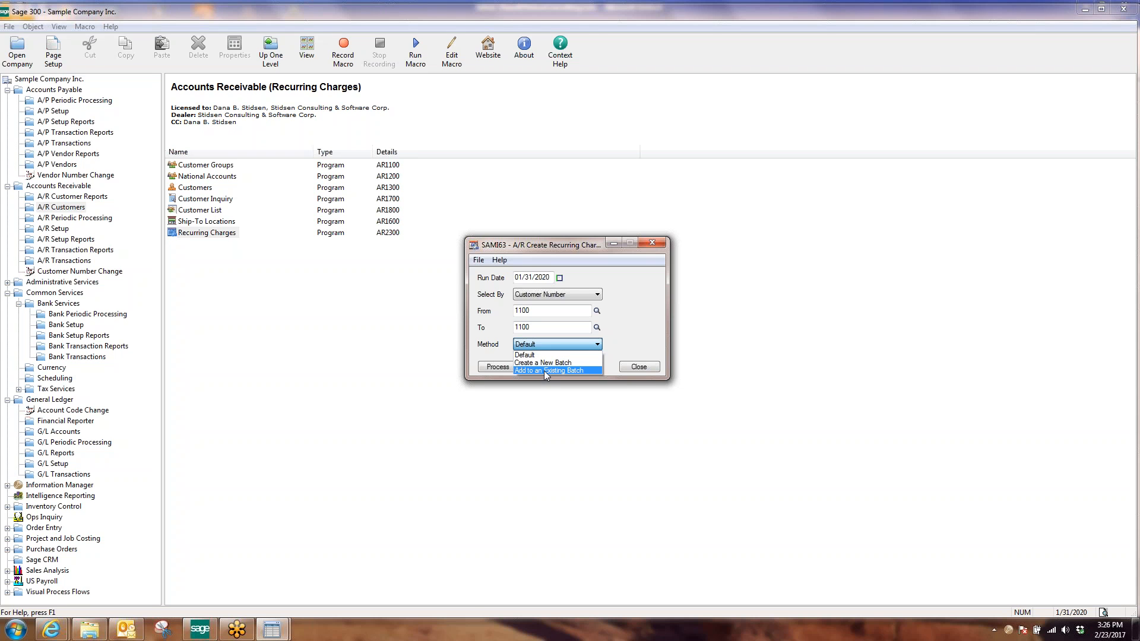
pyautogui.click(545, 364)
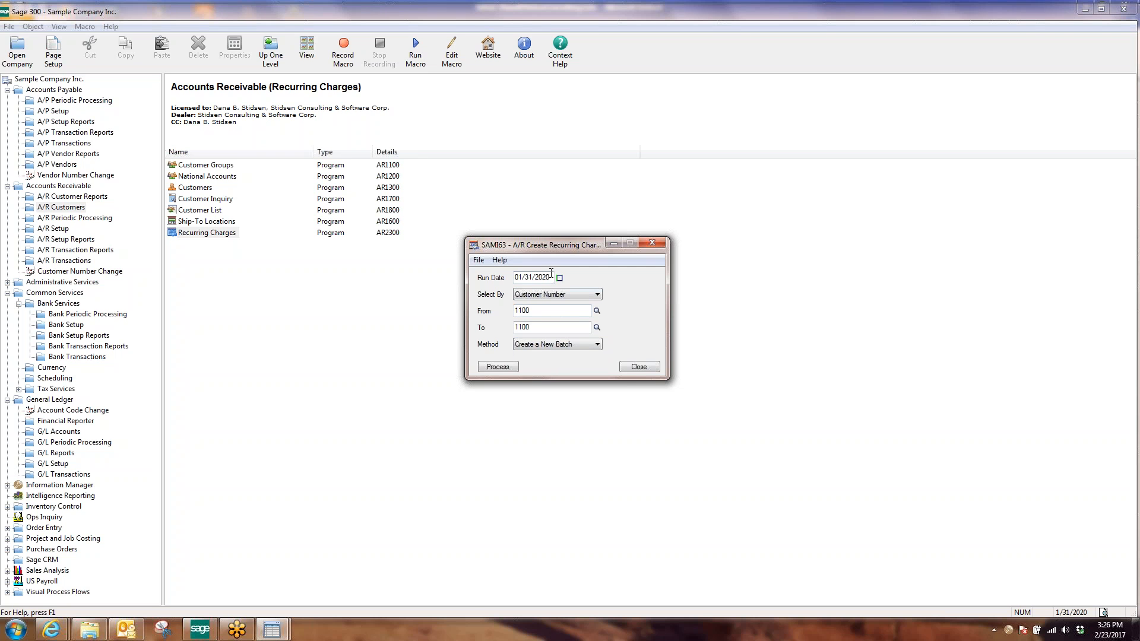
pyautogui.moveTo(551, 276); pyautogui.dragTo(517, 277)
pyautogui.click(496, 367)
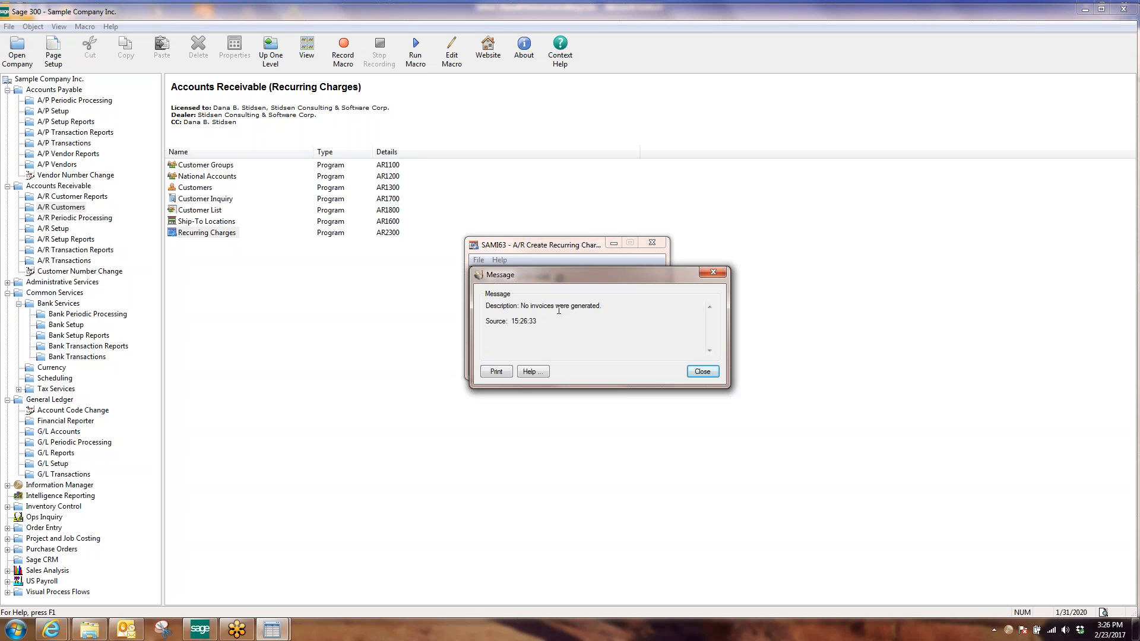
pyautogui.click(698, 373)
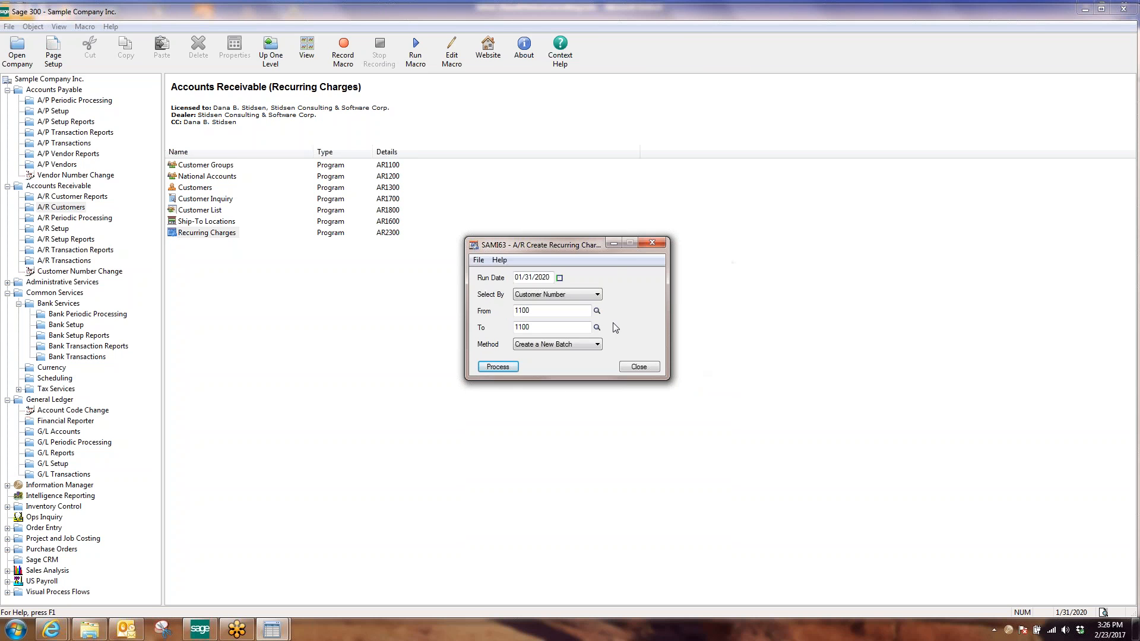
# - Set the recurring charge batch's run date to 02/17/2020 and process it for Bargain Mart - San Diego
pyautogui.click(559, 278)
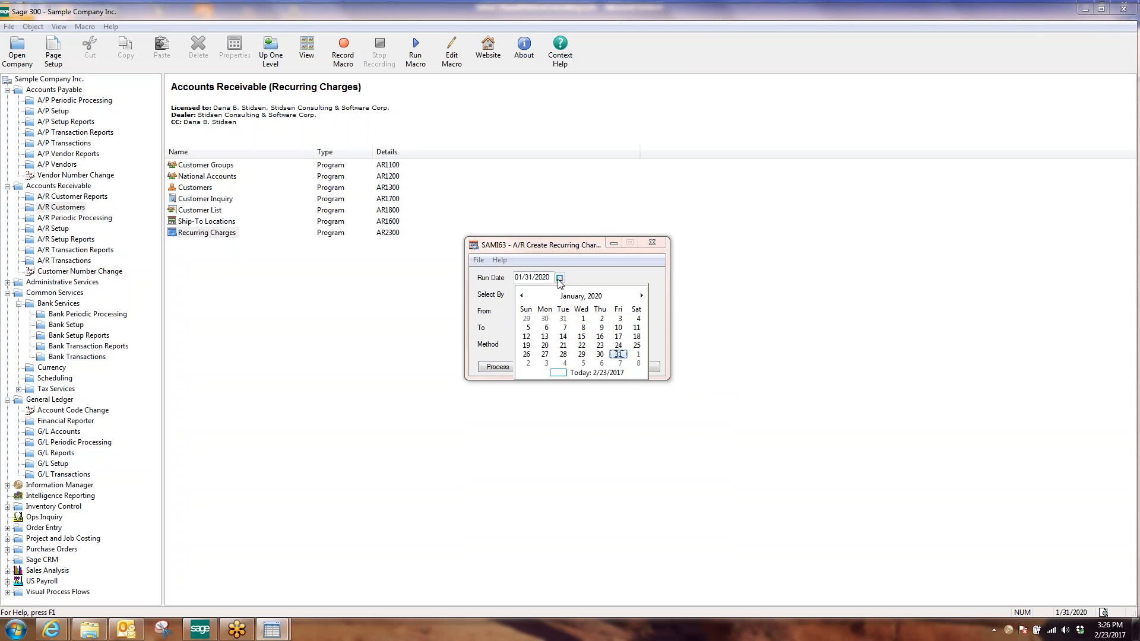
pyautogui.click(643, 296)
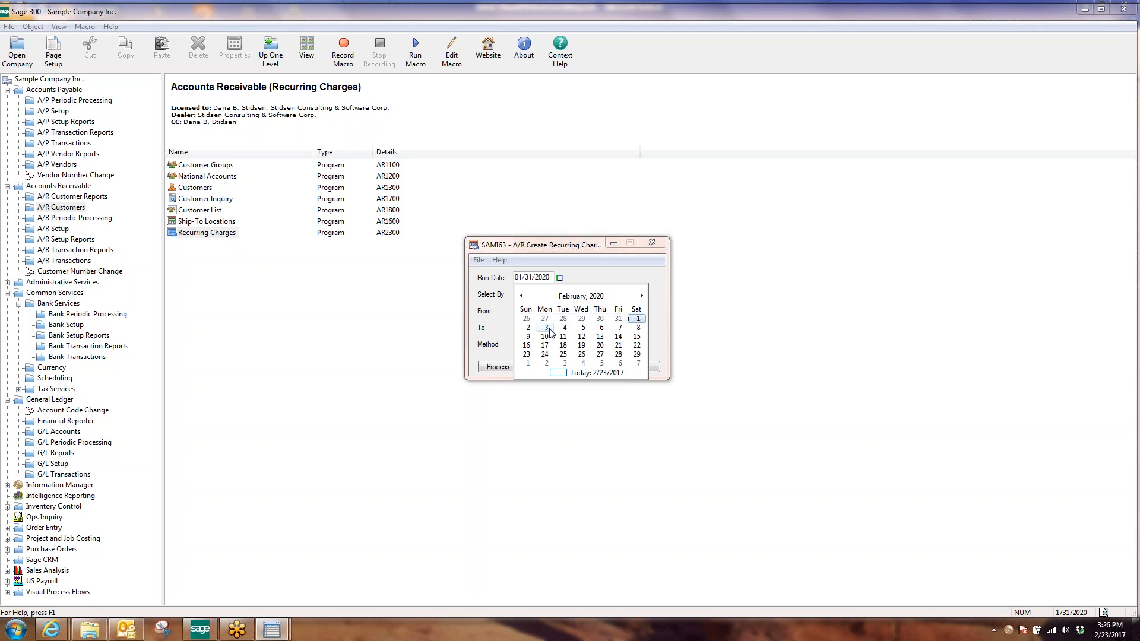
pyautogui.click(546, 347)
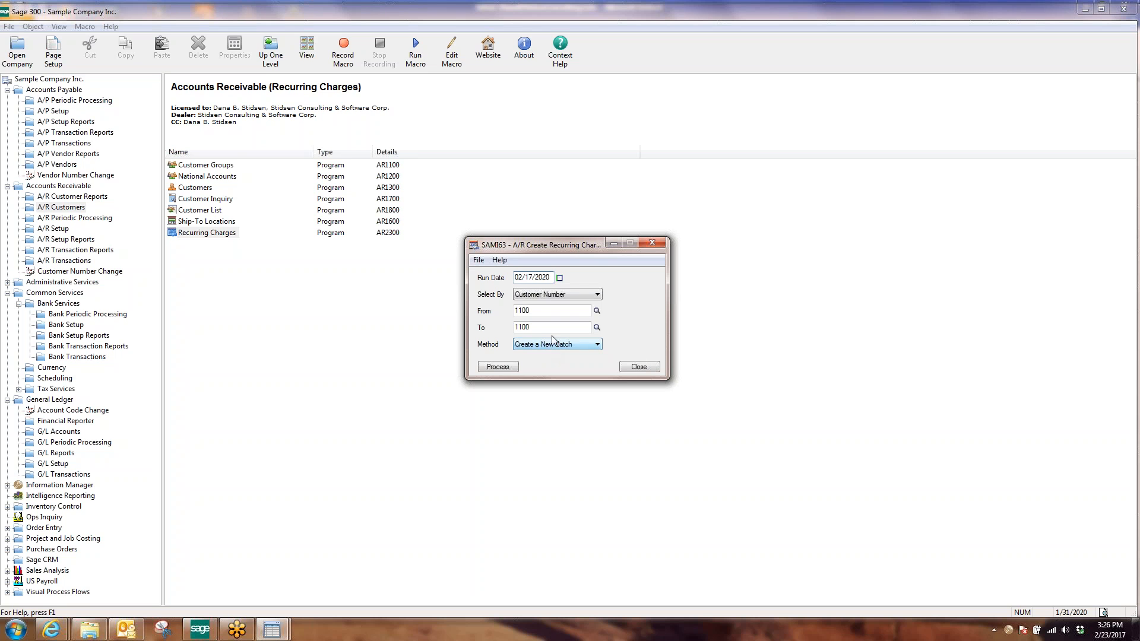
pyautogui.click(507, 366)
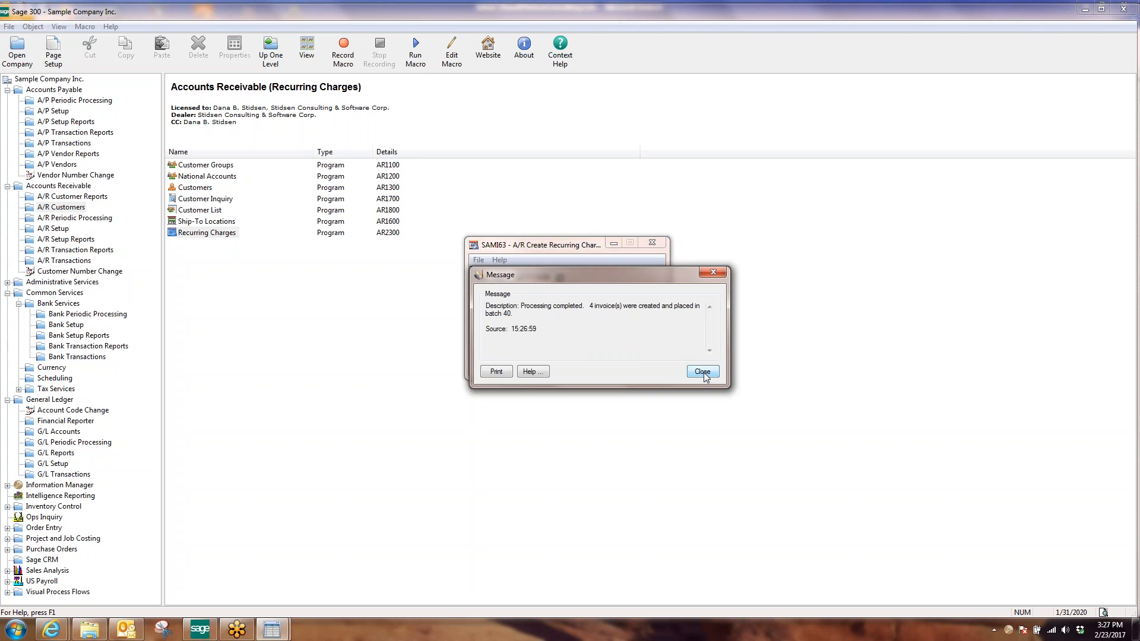
pyautogui.click(703, 372)
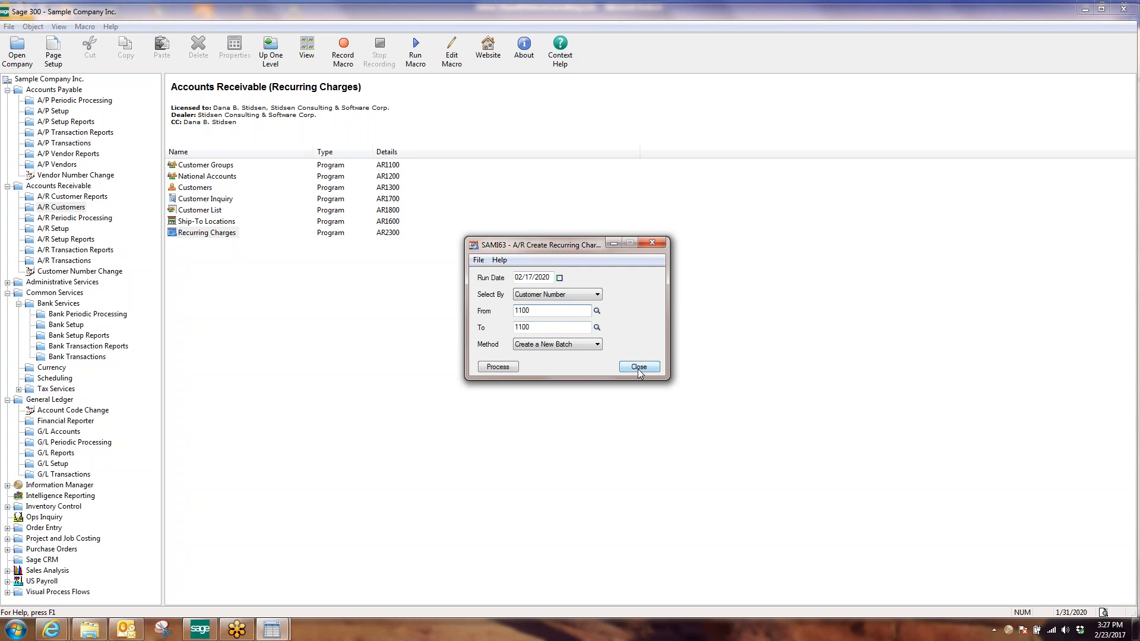
# - Close the A/R Create Recurring Charge Batch form and the A/R Invoice Batch List
pyautogui.click(545, 327)
pyautogui.moveTo(552, 278); pyautogui.dragTo(514, 277)
pyautogui.click(640, 368)
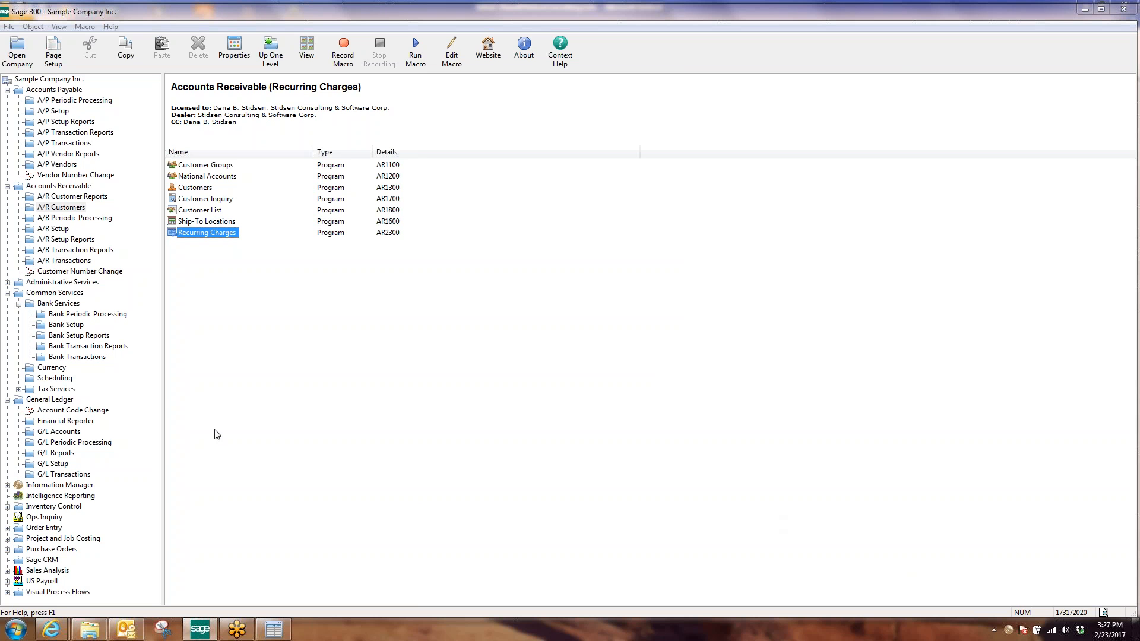
pyautogui.click(811, 19)
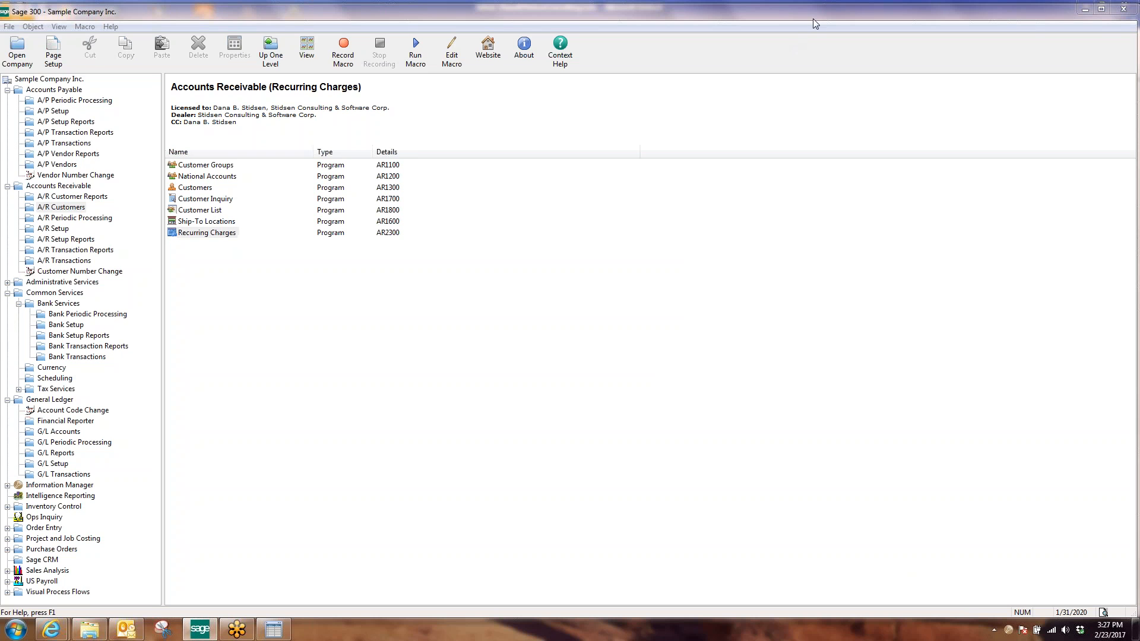
pyautogui.click(813, 19)
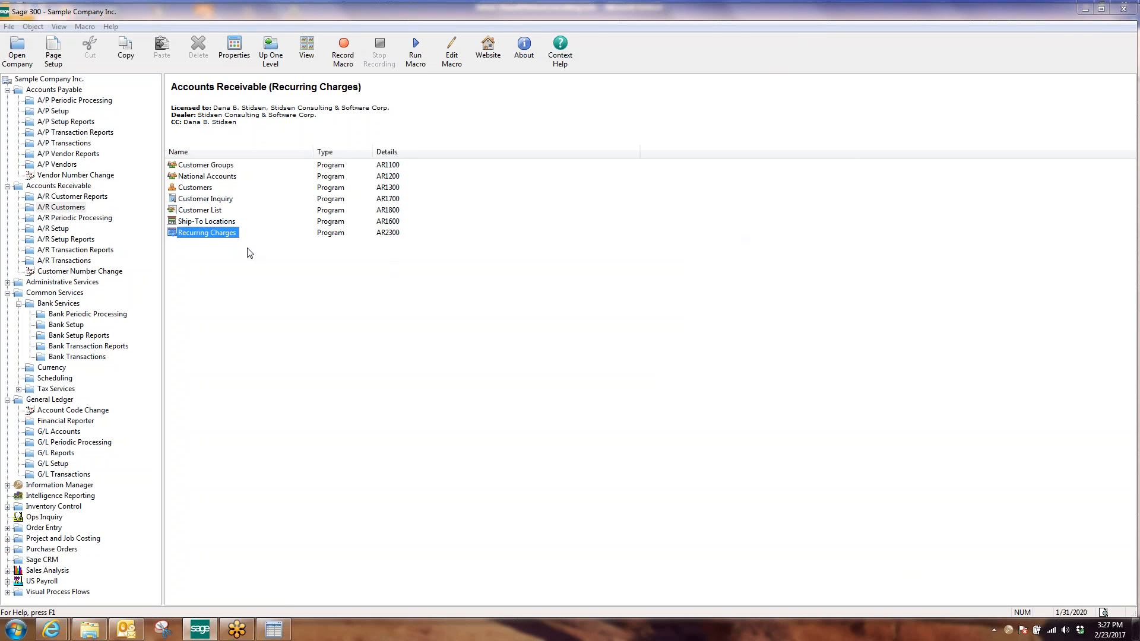
pyautogui.click(279, 636)
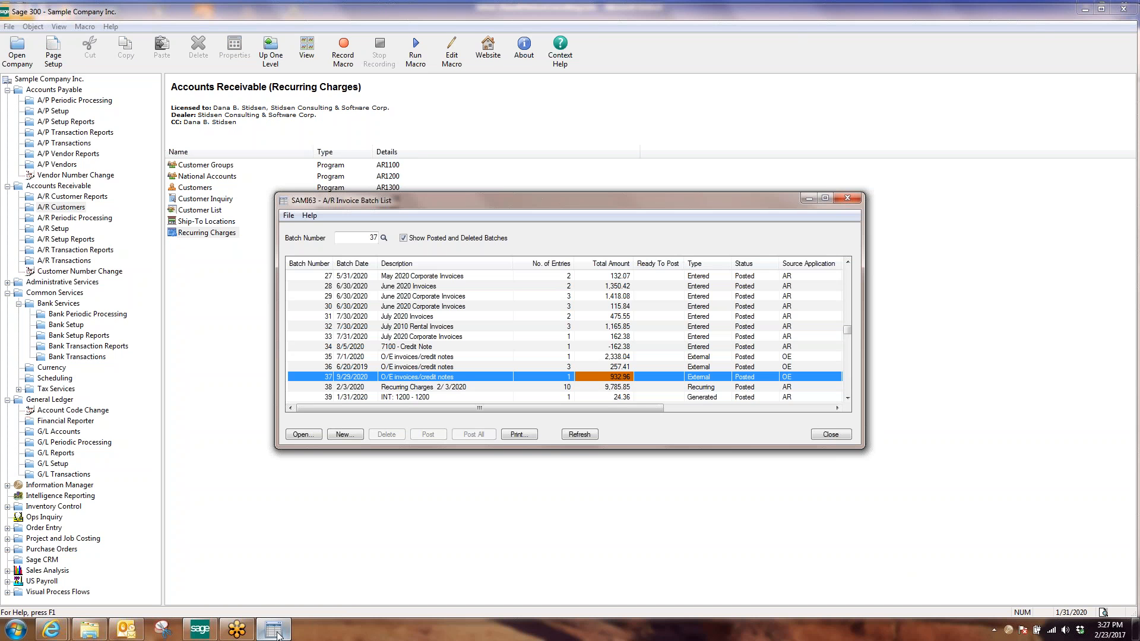
pyautogui.click(831, 434)
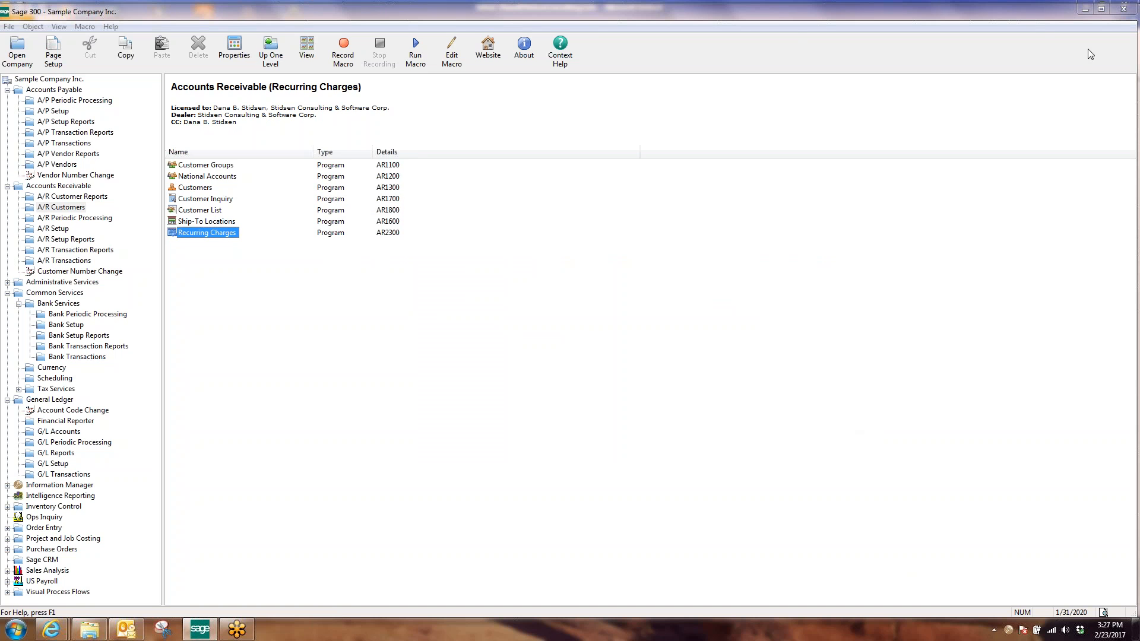
pyautogui.click(1118, 28)
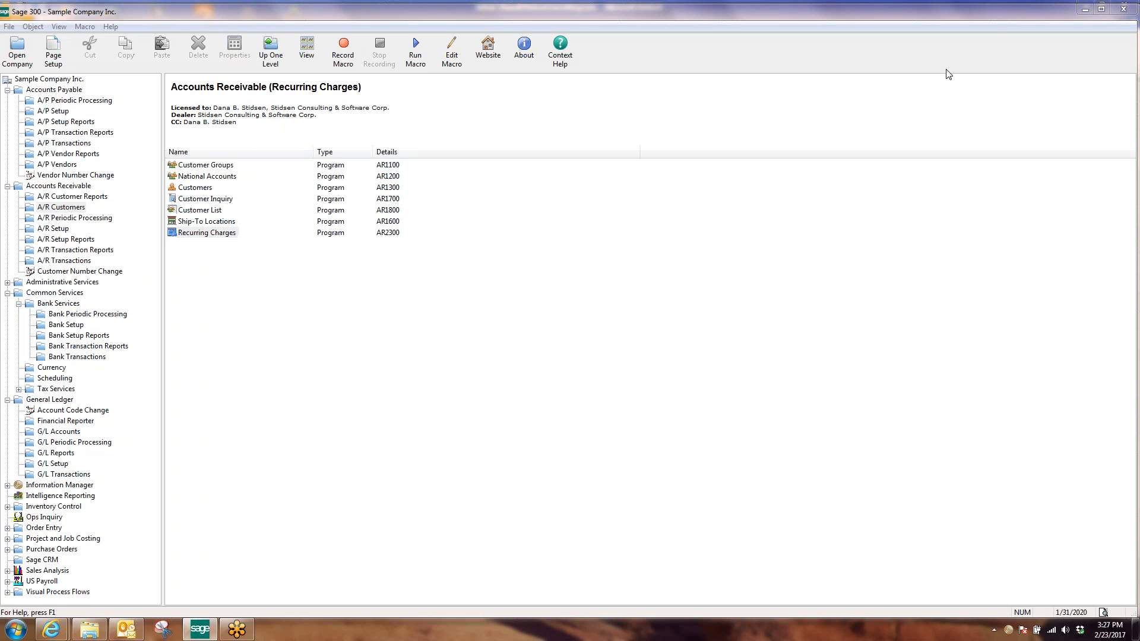
pyautogui.click(947, 75)
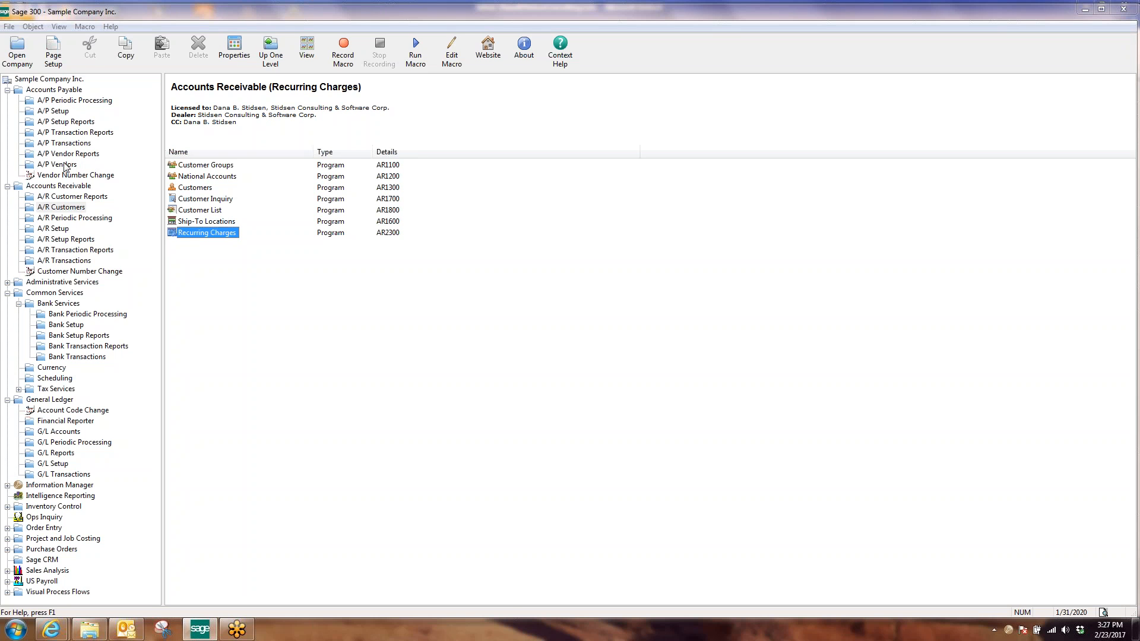
# - Open Create Recurring Payable Batch in A/P Periodic Processing and review its run date and Select By choices
pyautogui.click(61, 102)
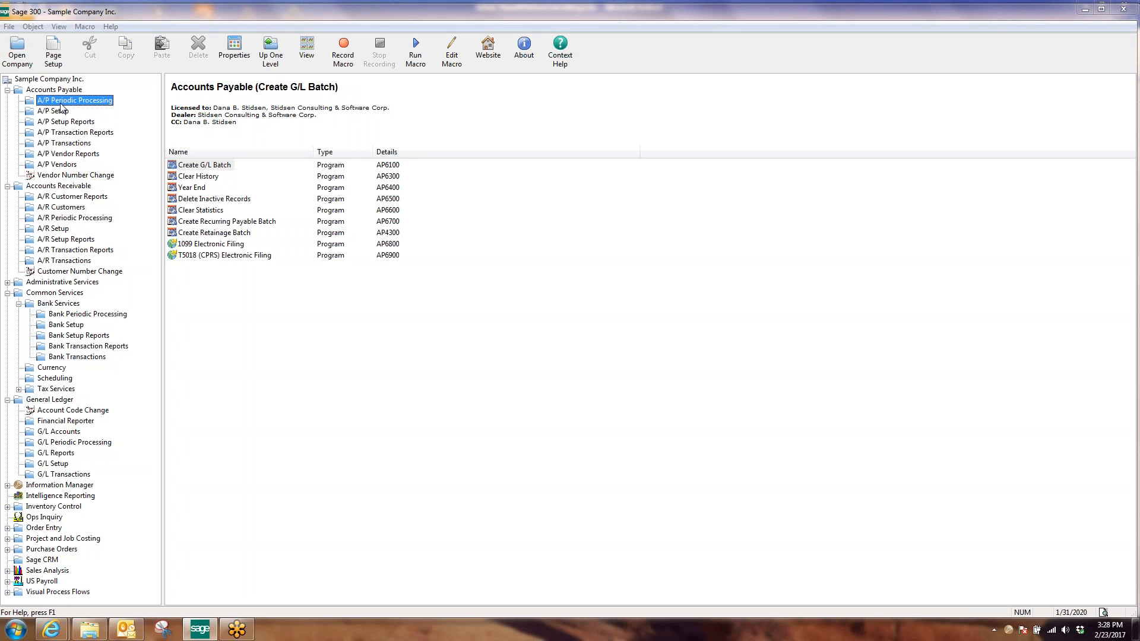
pyautogui.doubleClick(231, 225)
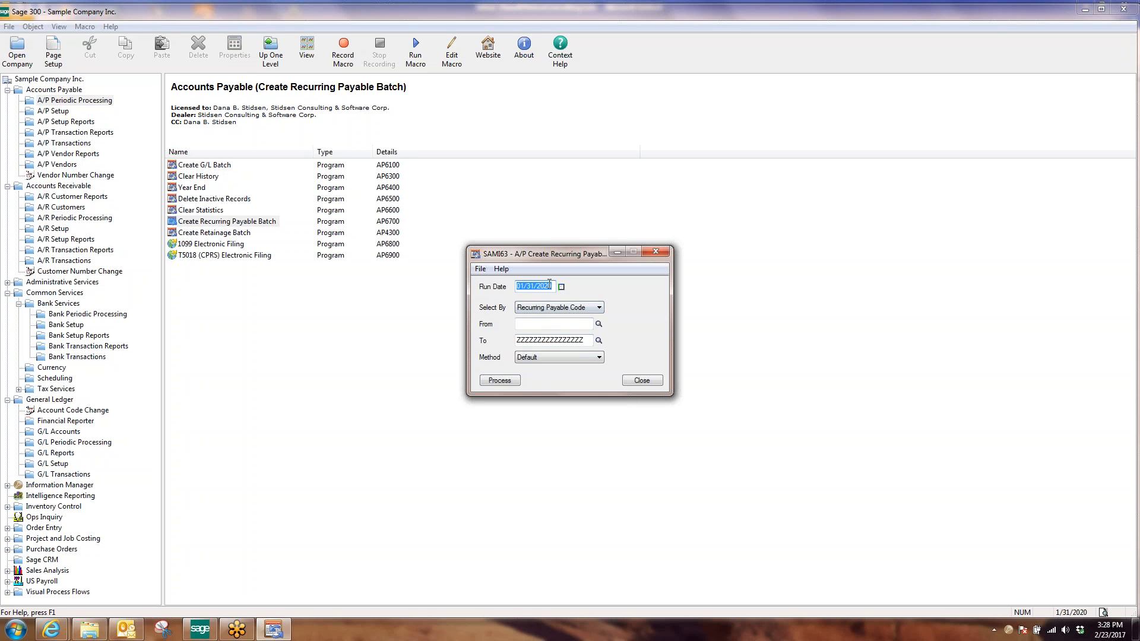
pyautogui.moveTo(553, 287); pyautogui.dragTo(516, 288)
pyautogui.click(567, 307)
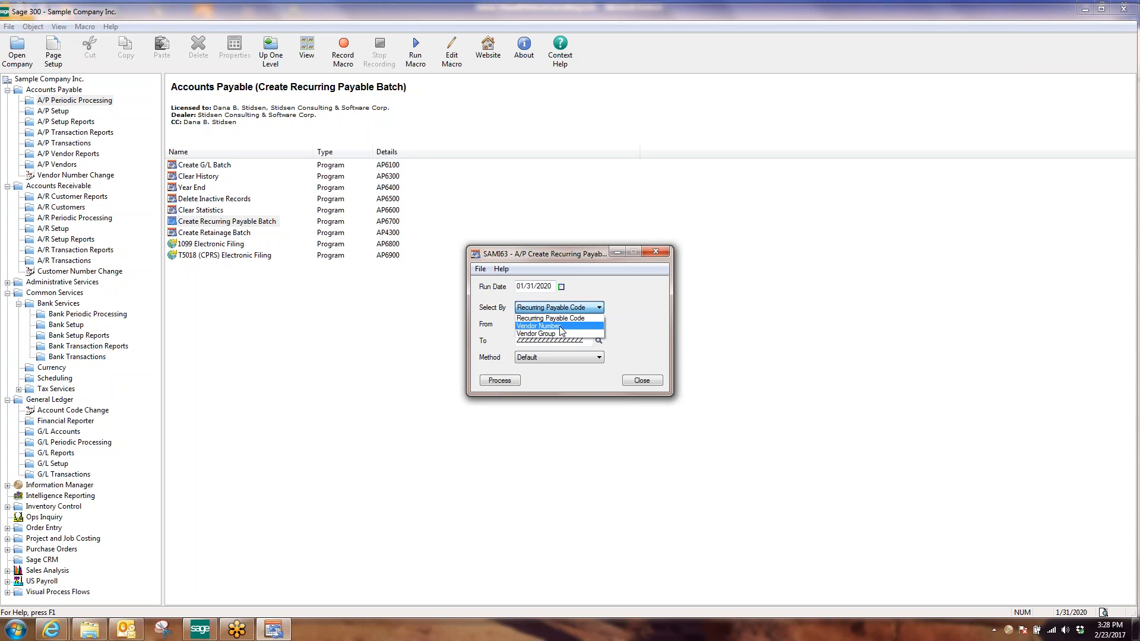
pyautogui.click(716, 323)
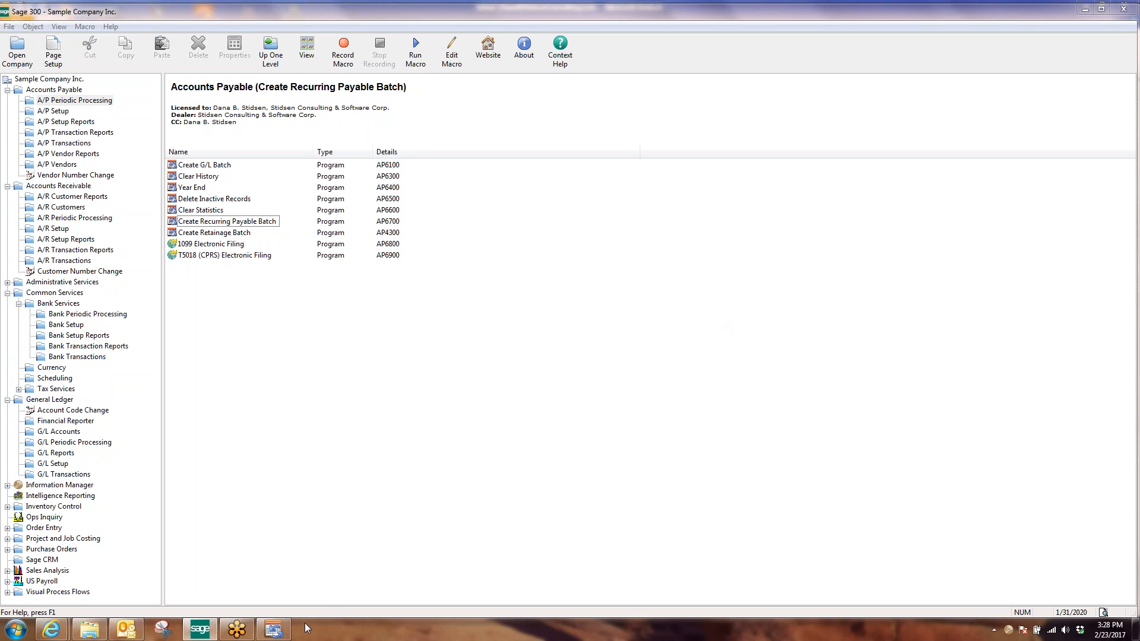
pyautogui.click(274, 628)
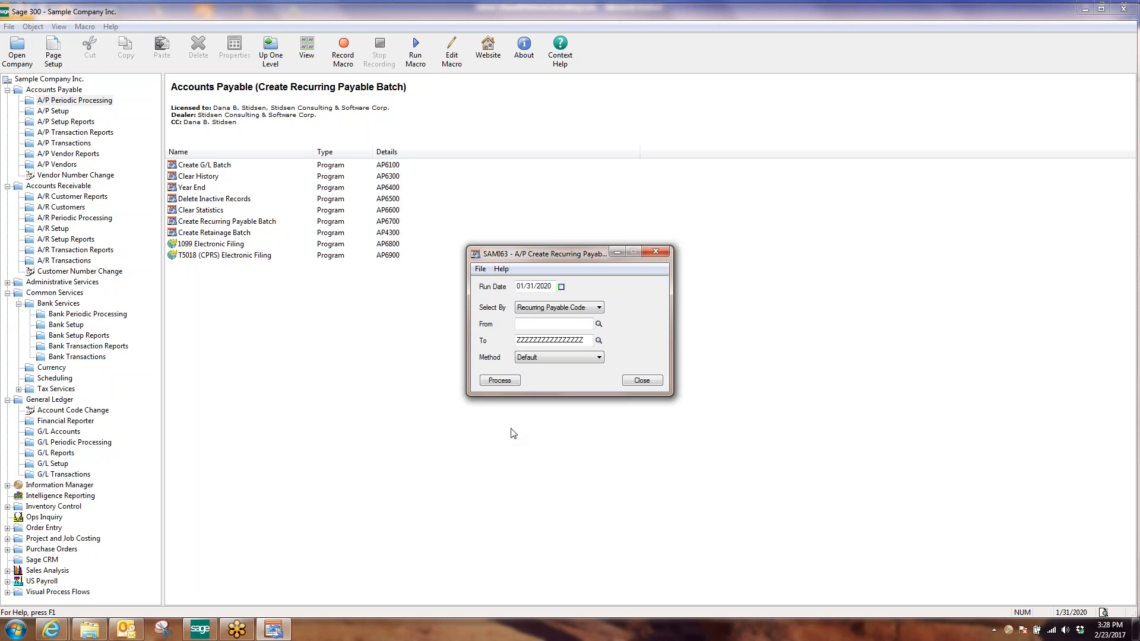
# - Review the recurring payable batch's method choices, select Add to an Existing Batch, and close the form without processing
pyautogui.click(599, 358)
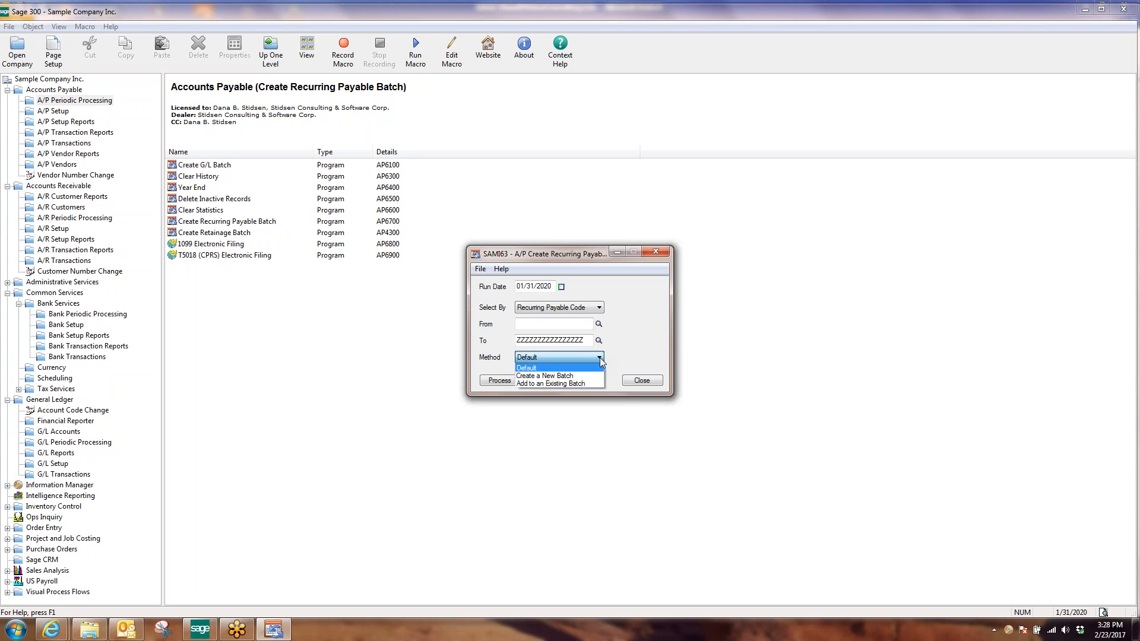
pyautogui.click(562, 384)
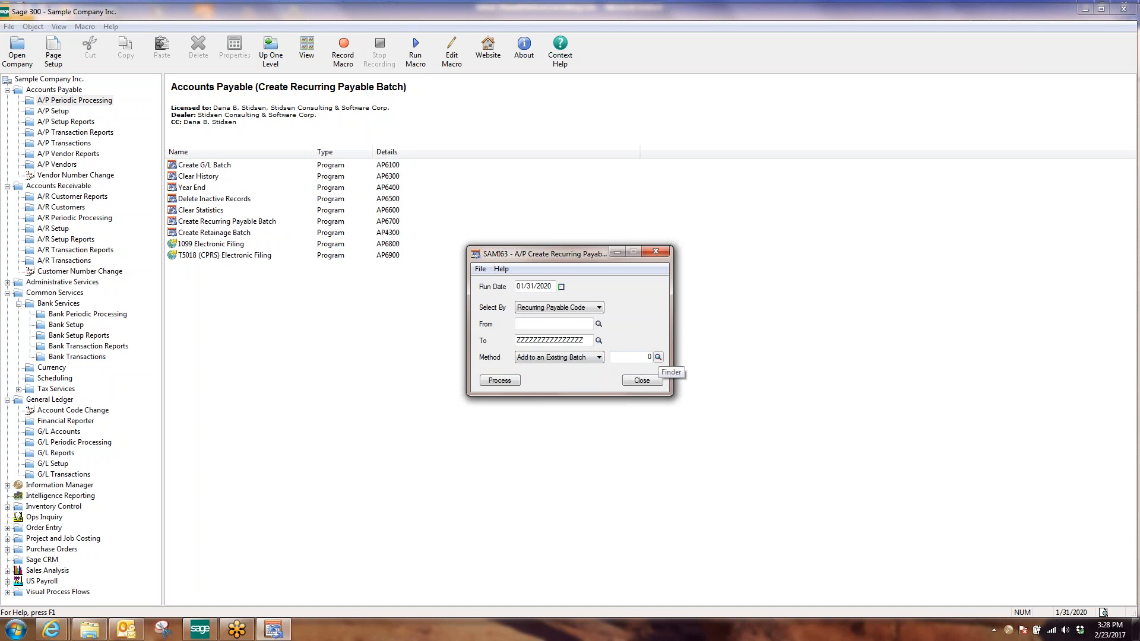
pyautogui.click(642, 380)
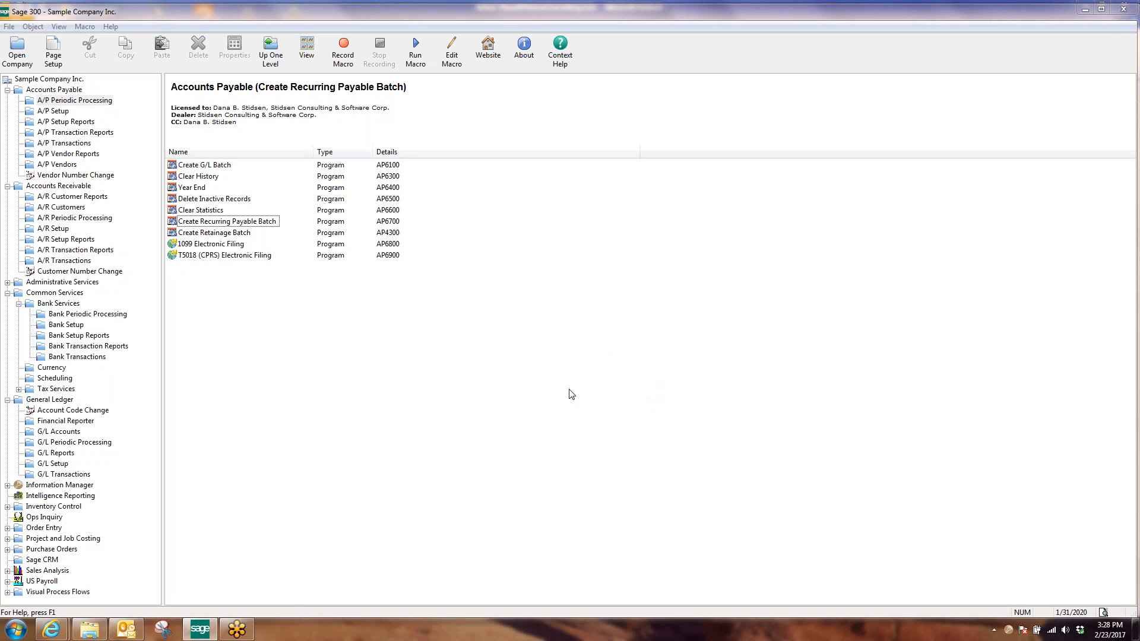
# - Open Create Recurring Entries Batch in G/L Periodic Processing and set its method to Create a New Batch
pyautogui.click(63, 443)
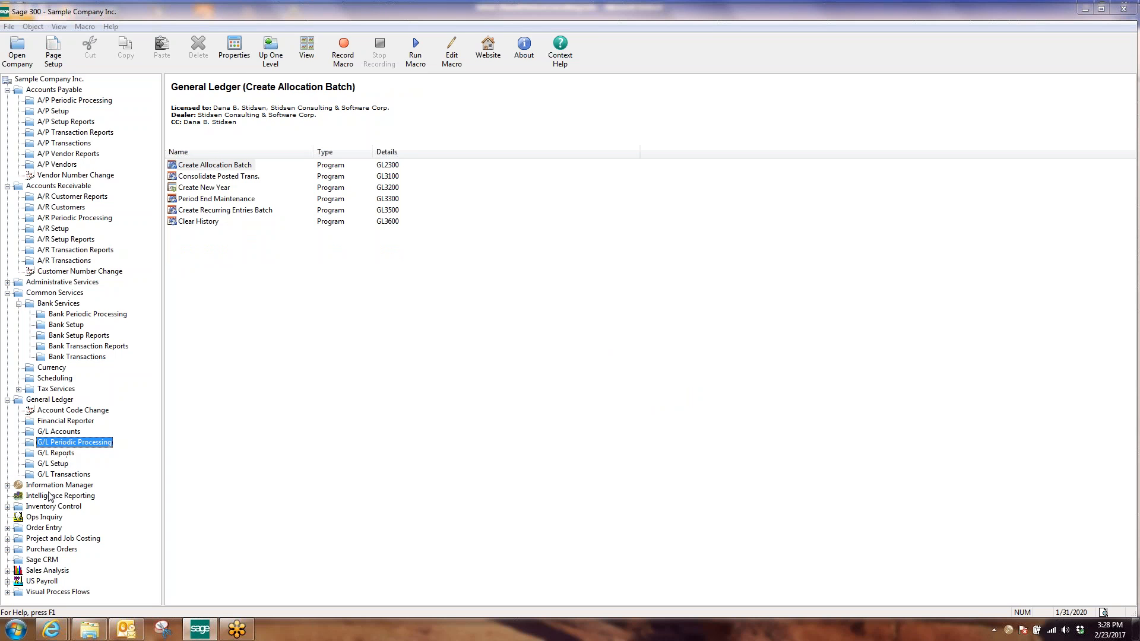
pyautogui.doubleClick(221, 210)
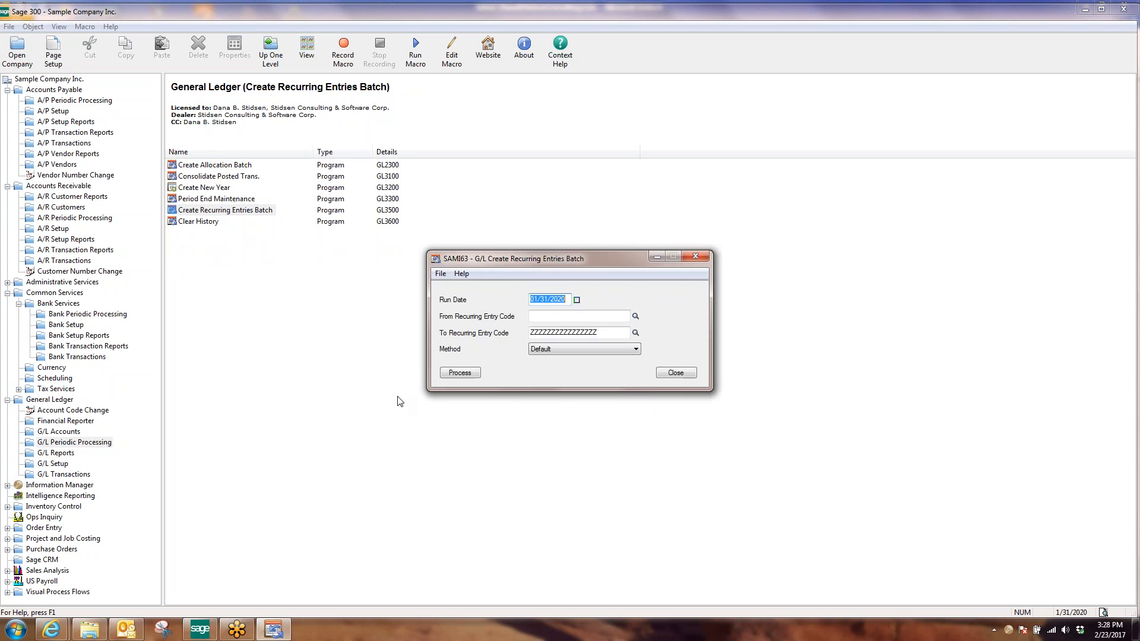
pyautogui.click(573, 316)
pyautogui.click(569, 298)
pyautogui.click(638, 348)
pyautogui.click(588, 368)
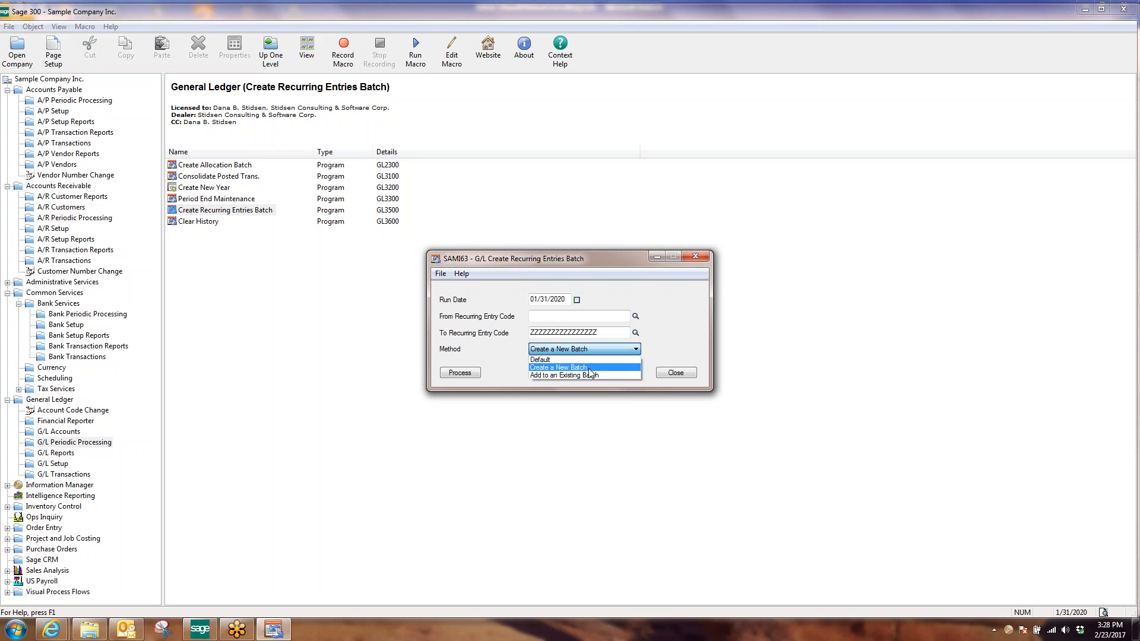
# - Look through the G/L recurring entry codes available for the start of the batch range without selecting one
pyautogui.click(587, 320)
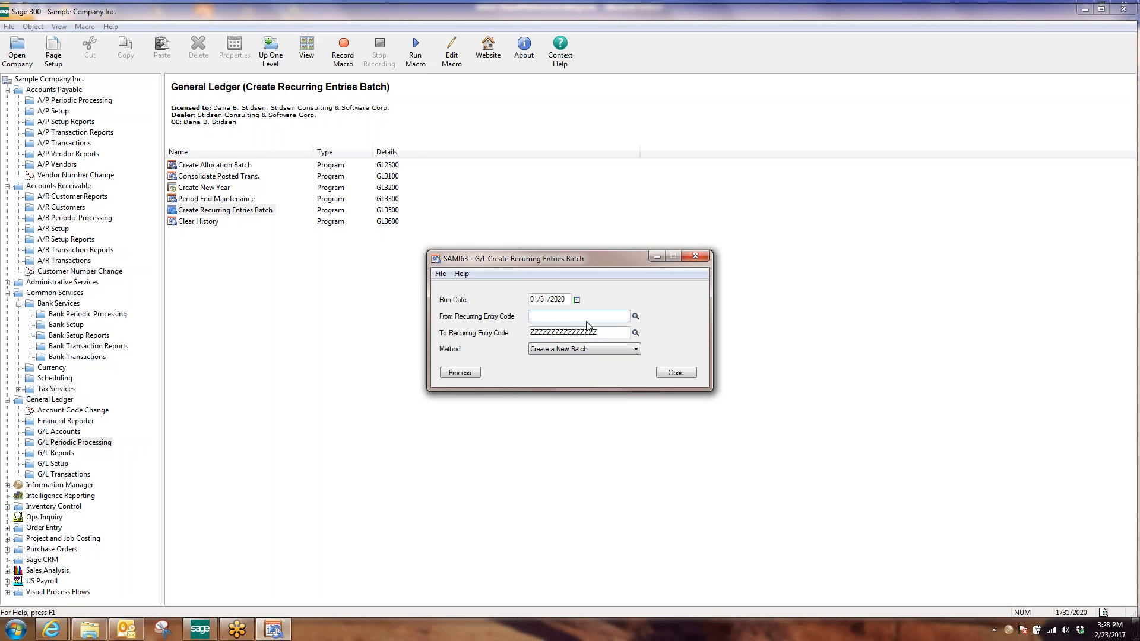
pyautogui.click(635, 316)
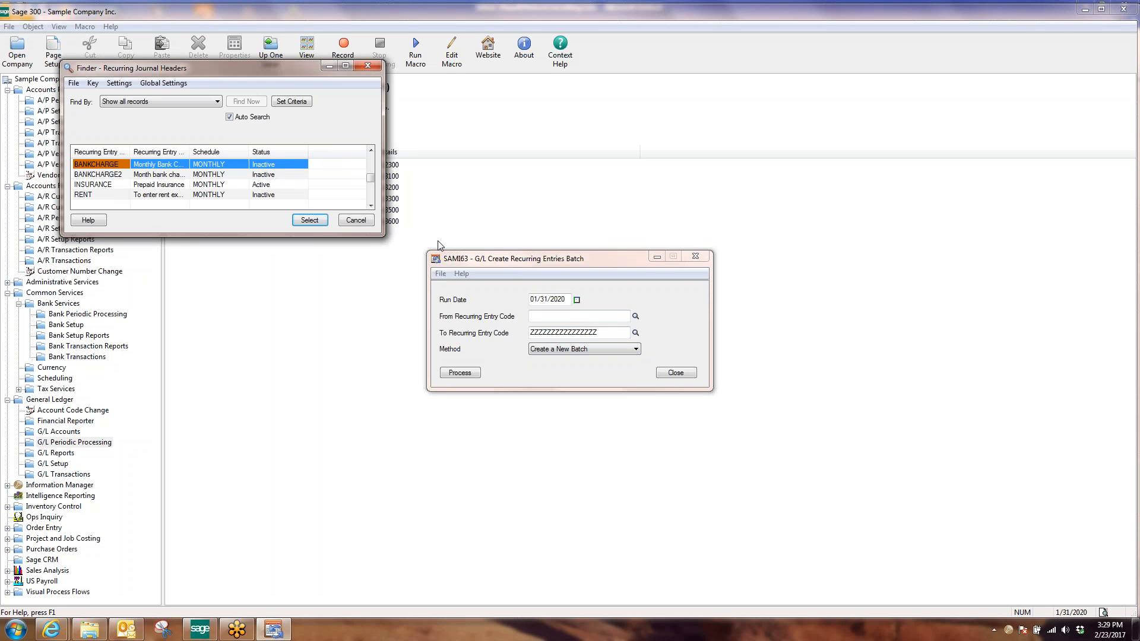
pyautogui.click(353, 222)
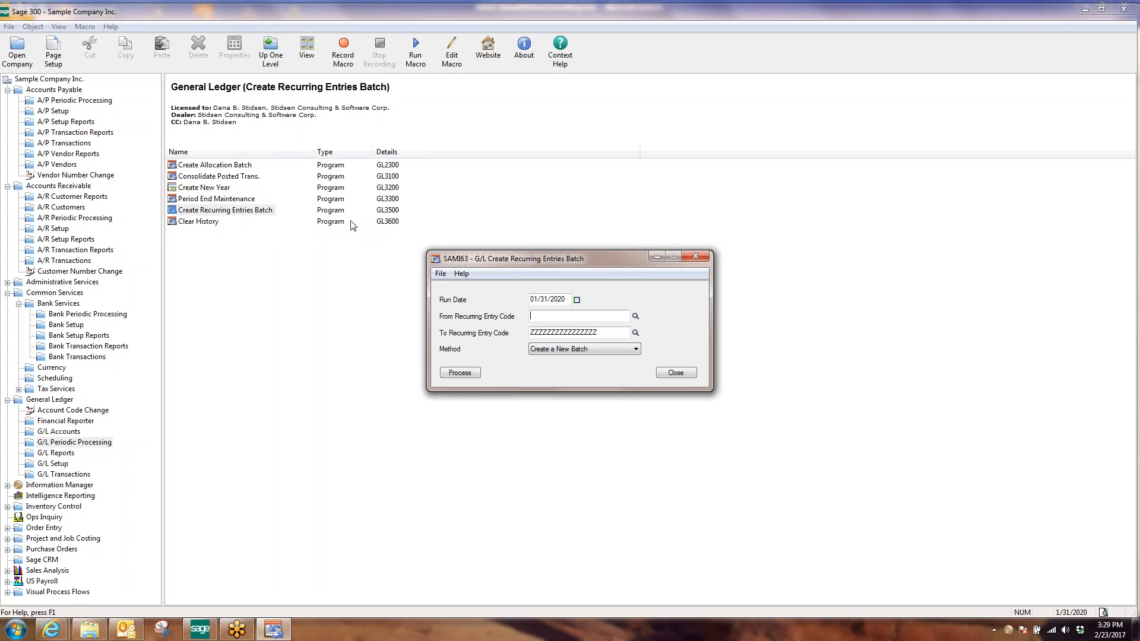
# - Set the run date of the G/L recurring entries batch to 05/01/2020
pyautogui.click(577, 301)
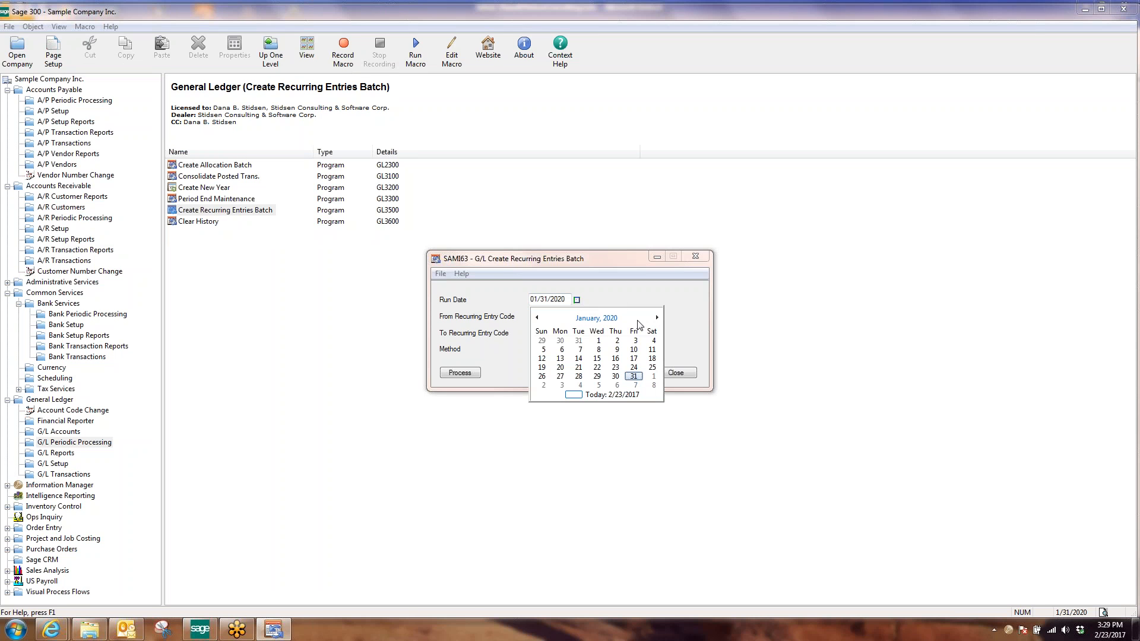
pyautogui.click(656, 318)
pyautogui.click(657, 319)
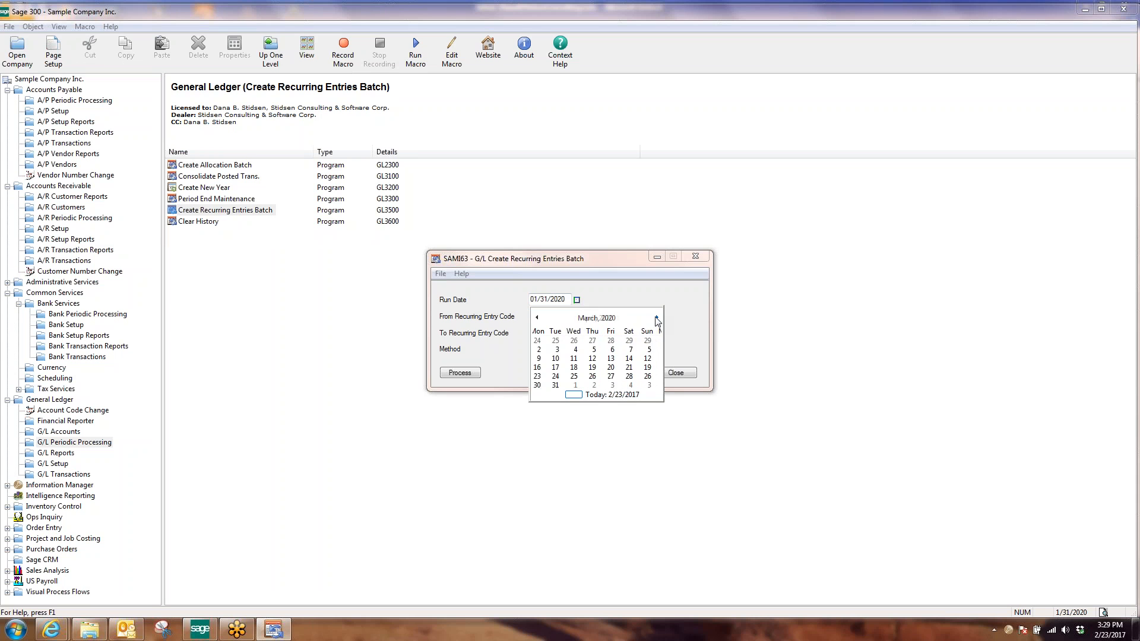
pyautogui.click(656, 318)
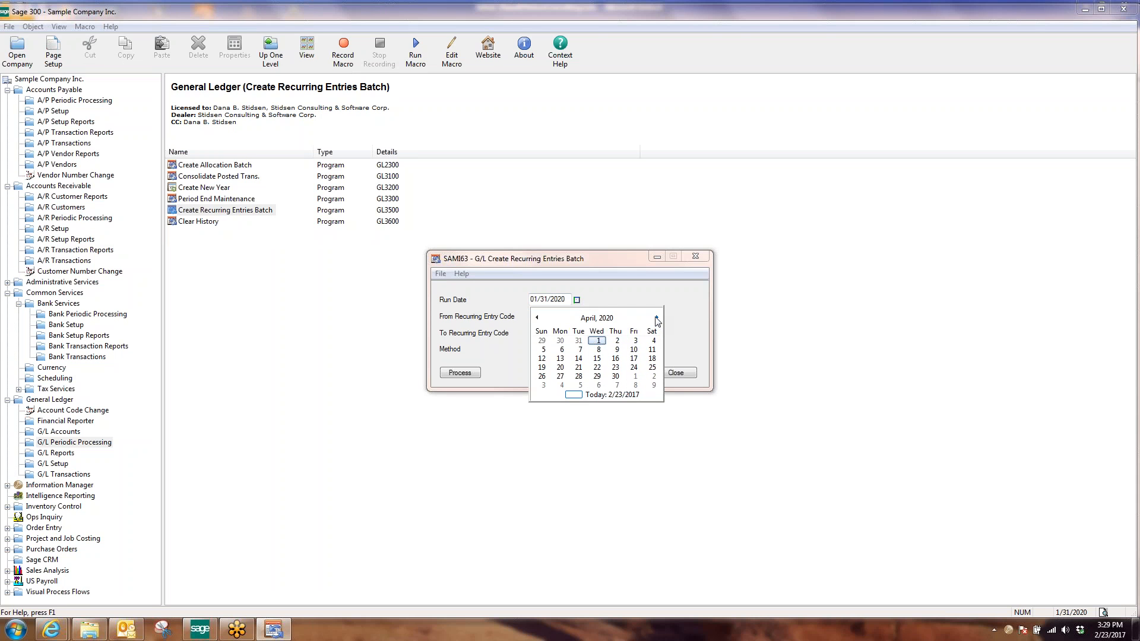
pyautogui.click(635, 376)
pyautogui.press('Tab')
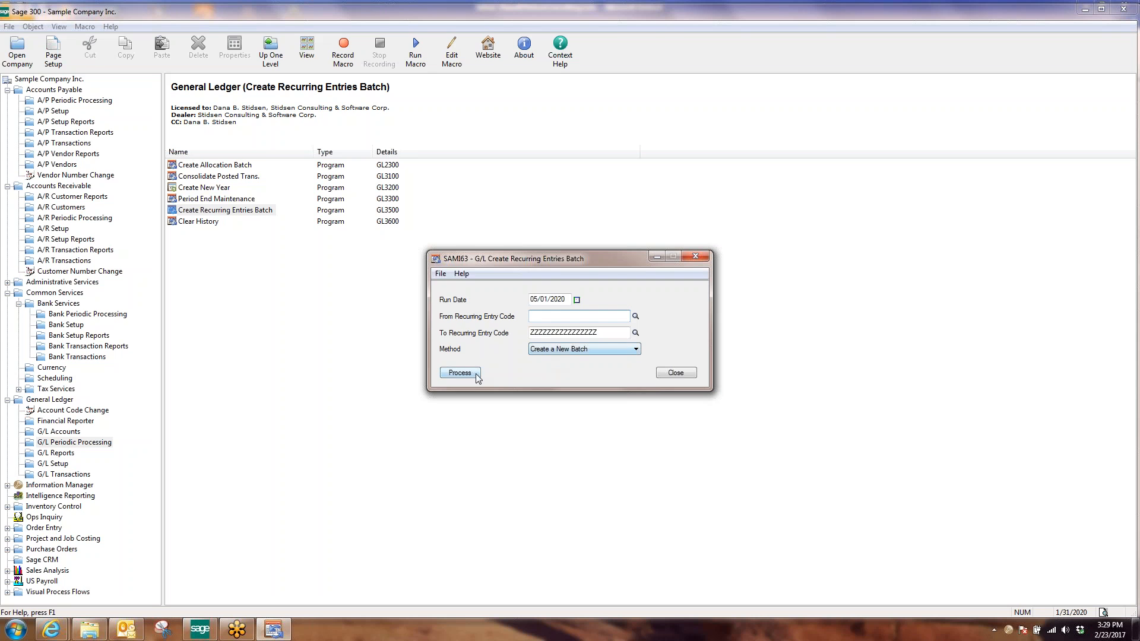
# - Process the full range of recurring entries into a new G/L batch, then close the form
pyautogui.click(469, 374)
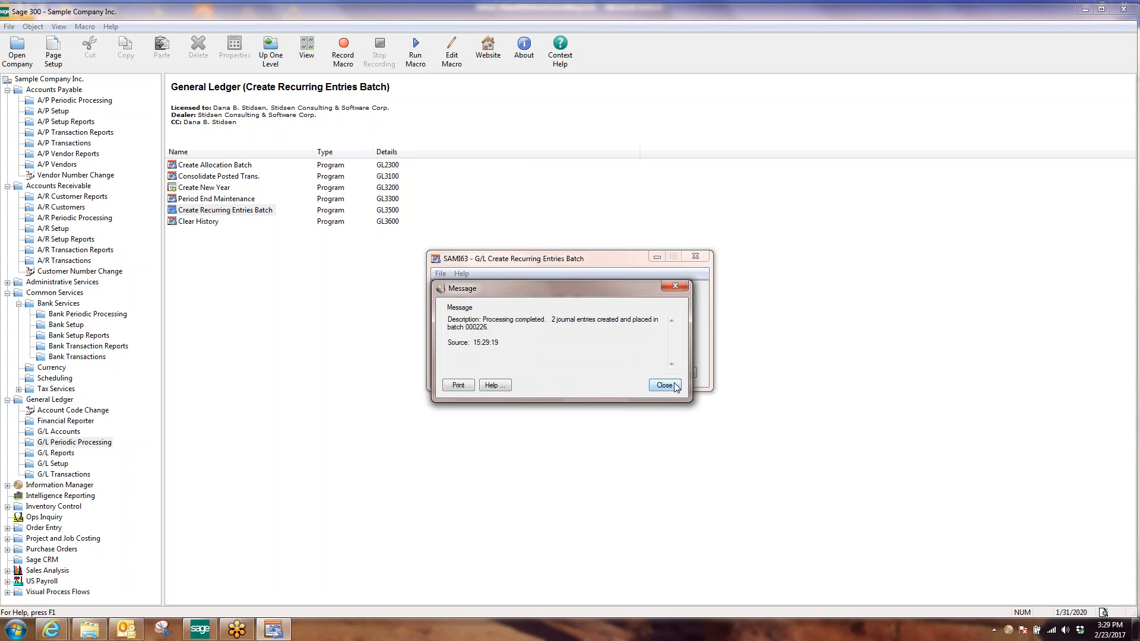
pyautogui.click(675, 386)
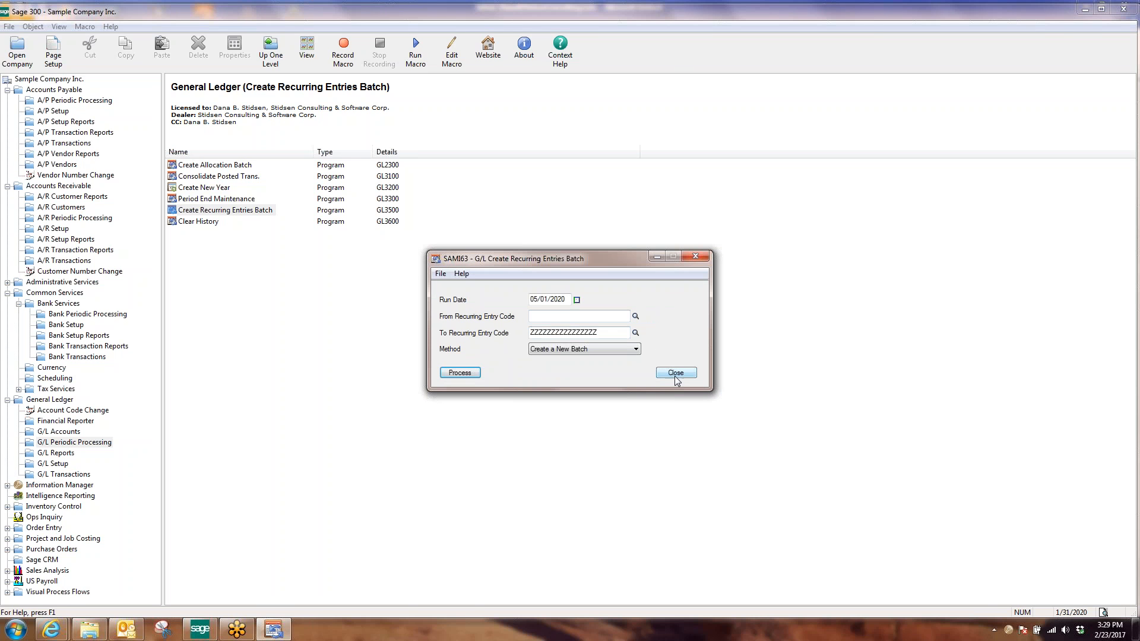
pyautogui.click(675, 373)
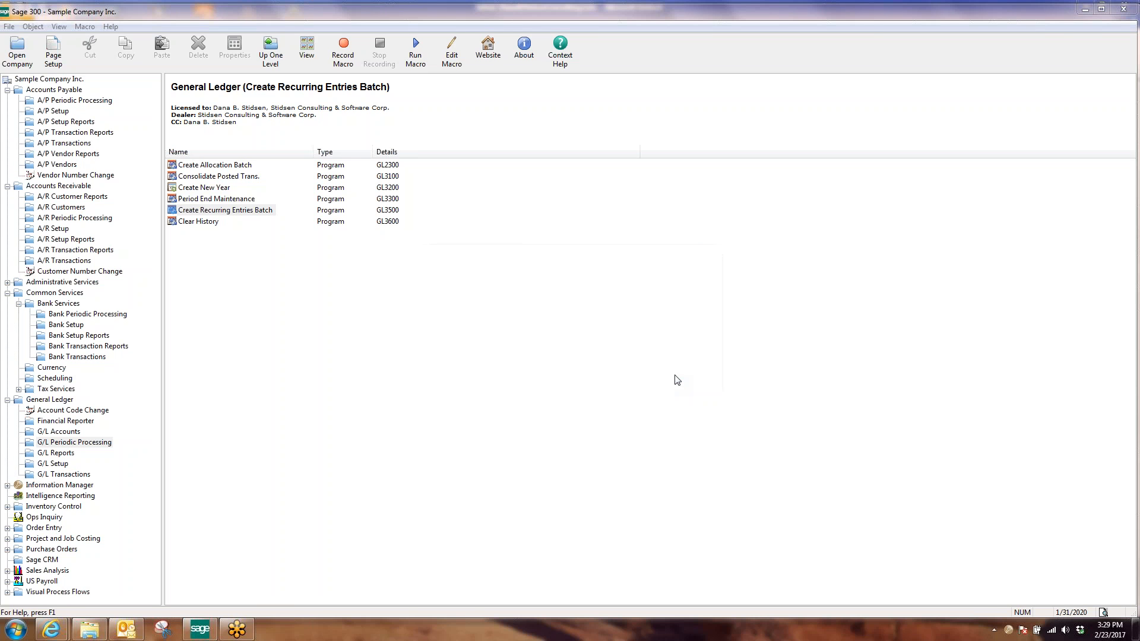
# - Open the Recurring Entries 2020-05-01 batch from the G/L Batch List, review both journal entries, and close the entry and list windows
pyautogui.click(63, 475)
pyautogui.doubleClick(193, 165)
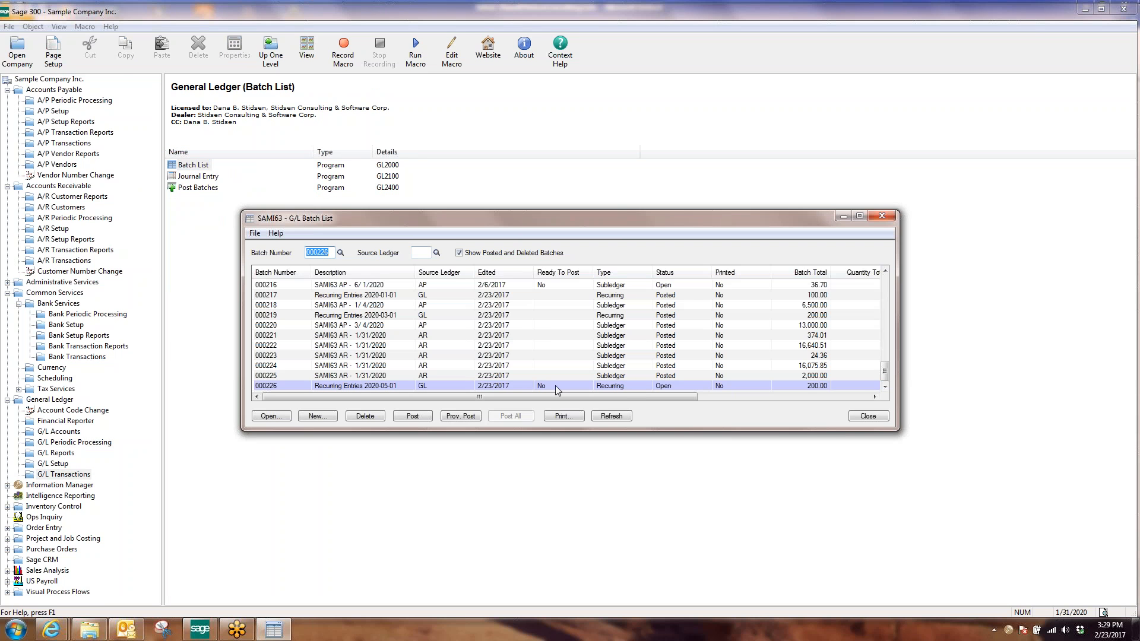
pyautogui.doubleClick(556, 385)
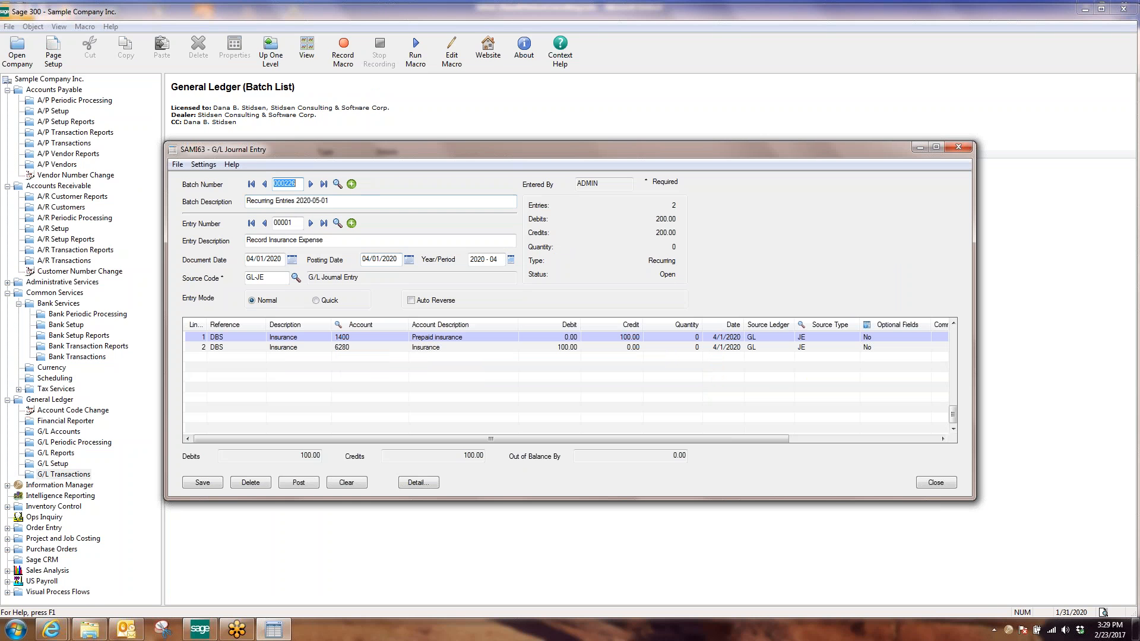
pyautogui.click(311, 223)
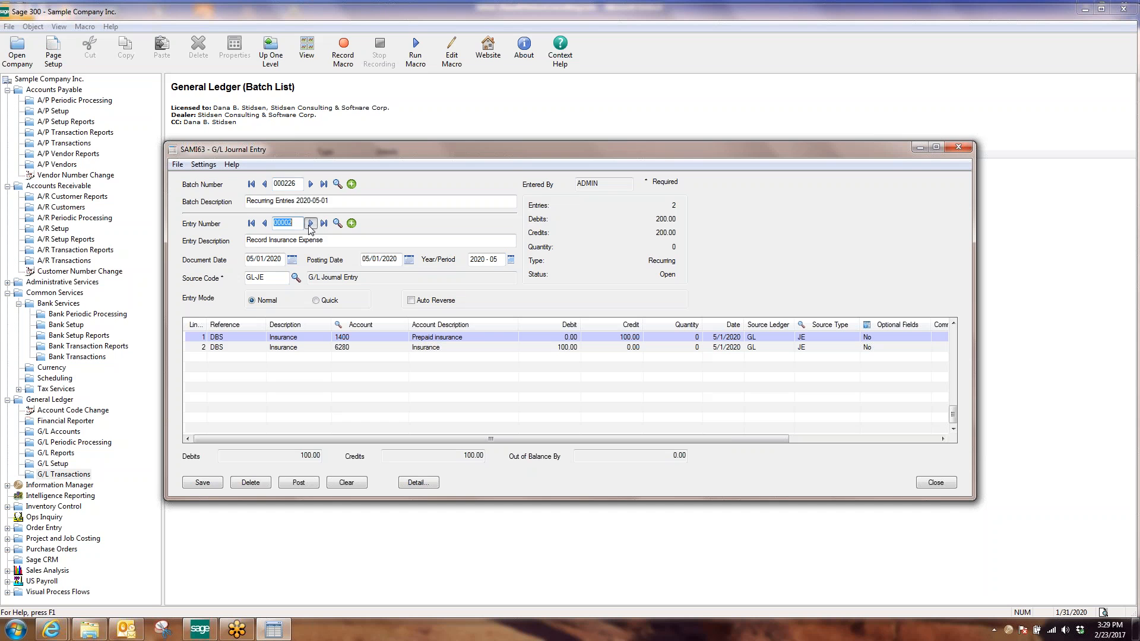
pyautogui.click(940, 485)
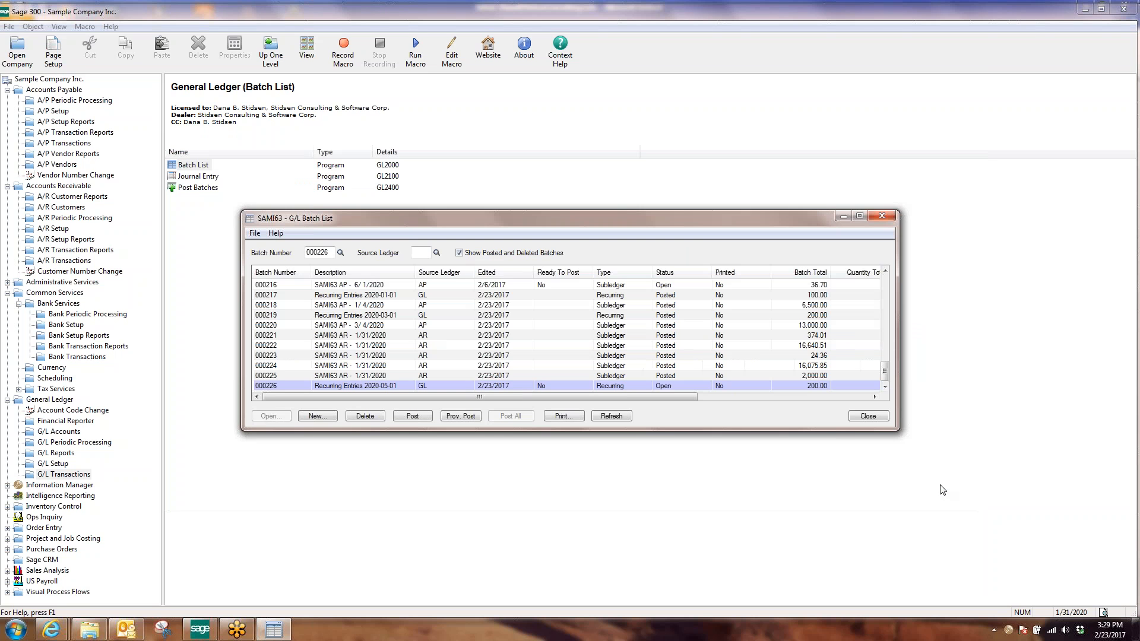
pyautogui.click(856, 419)
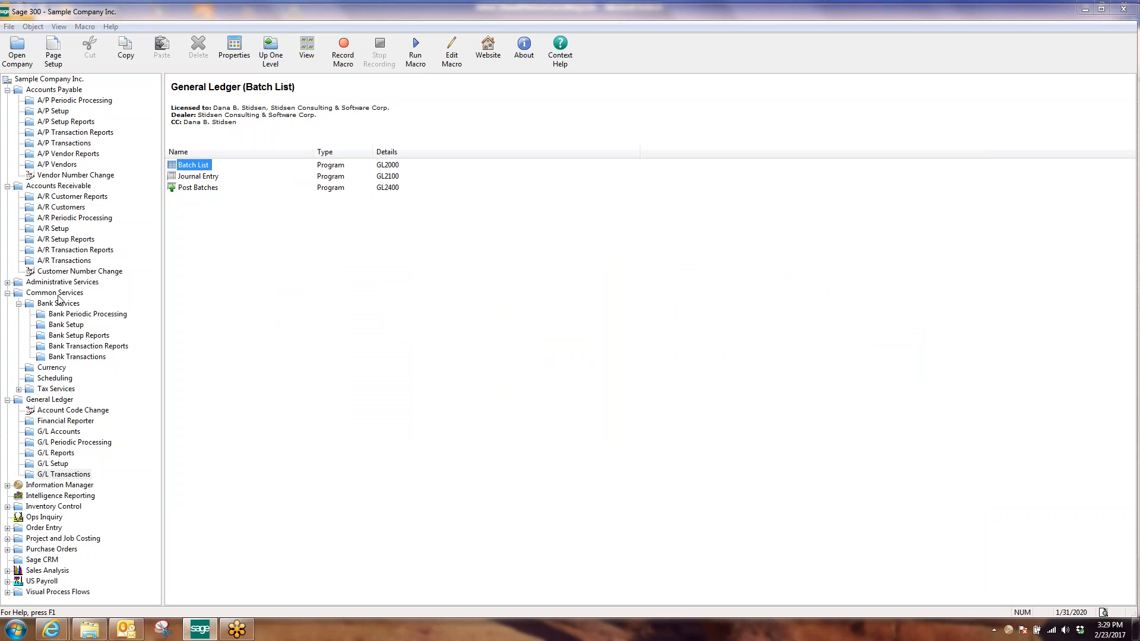
# - Open Recurring Charges under A/R Customers and display the last recurring charge record, EQUIPRENT
pyautogui.click(62, 207)
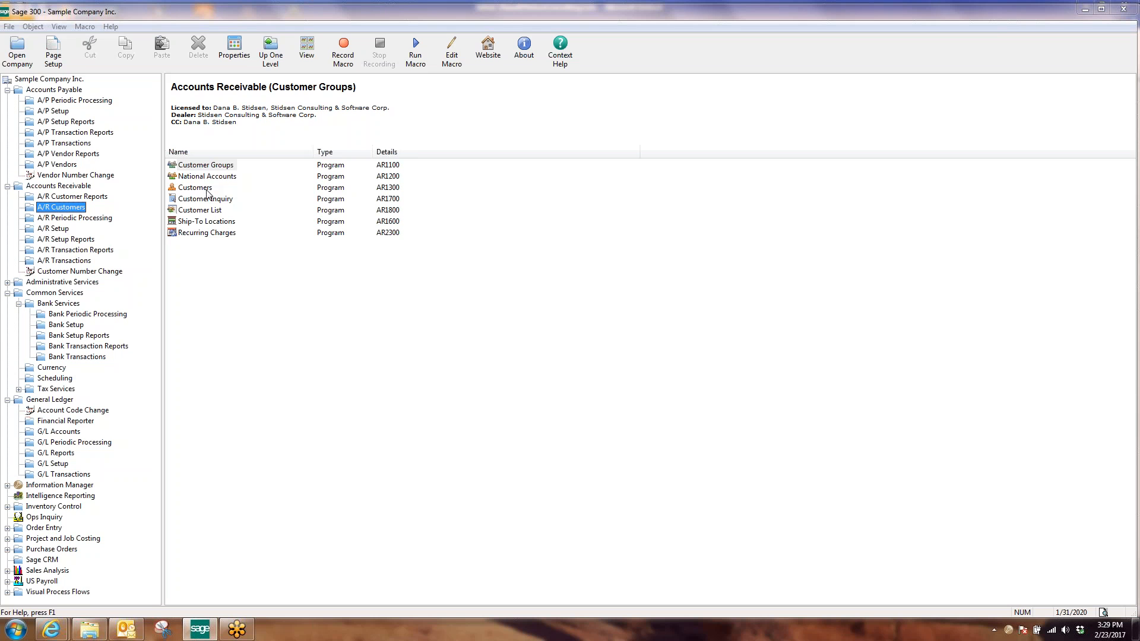
pyautogui.doubleClick(209, 232)
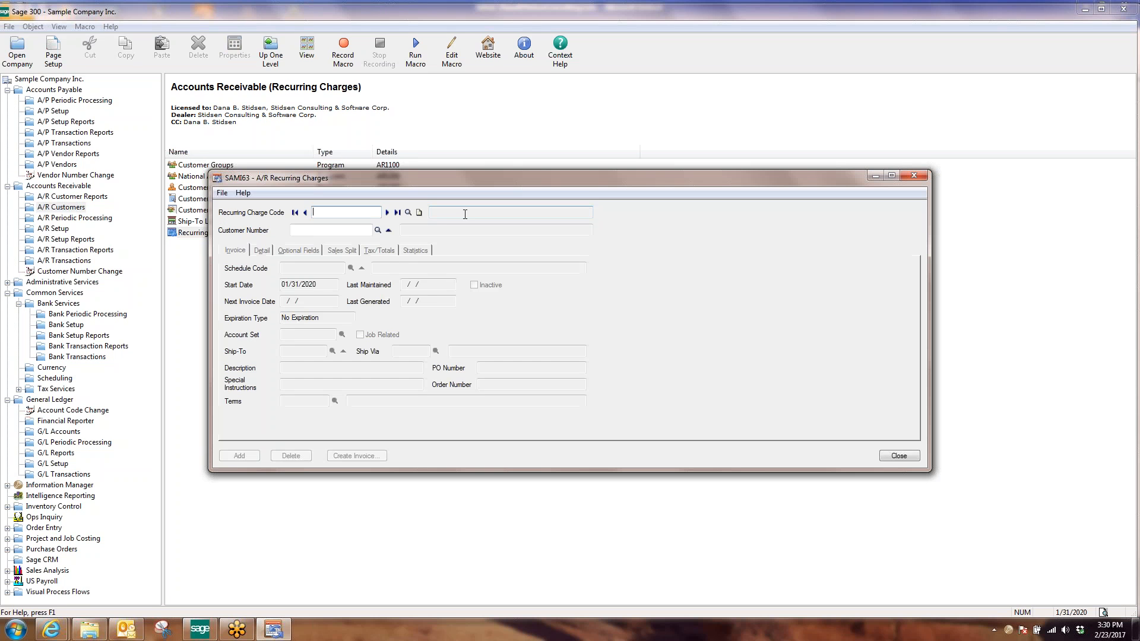
pyautogui.click(397, 212)
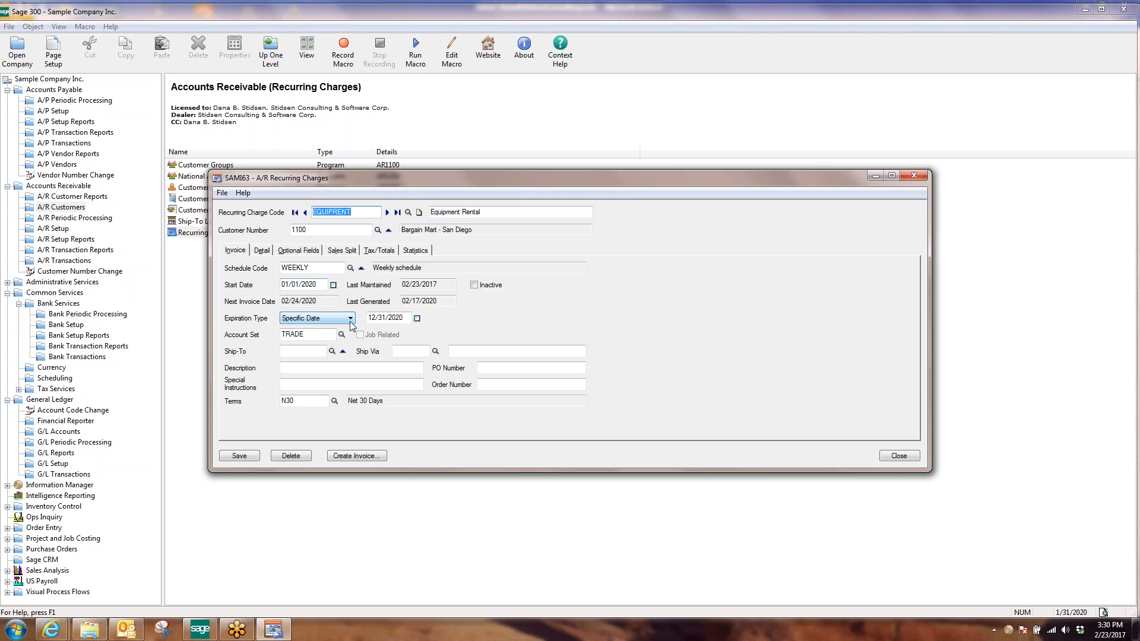
# - Review the schedule code and start date of the EQUIPRENT recurring charge, and close the form without changes
pyautogui.click(311, 268)
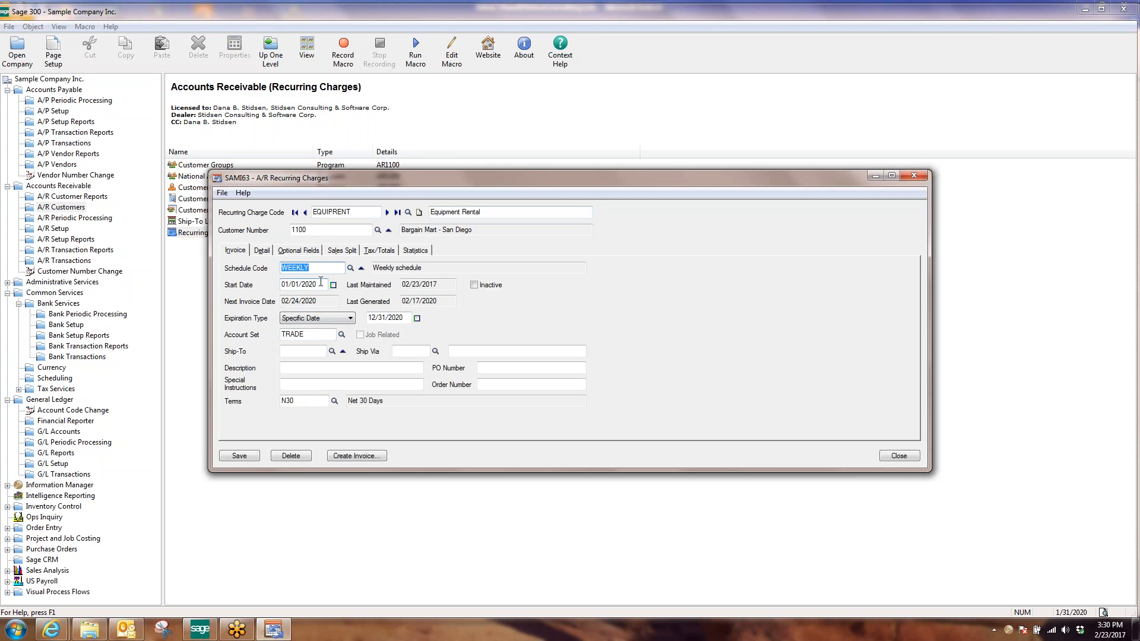
pyautogui.click(321, 285)
pyautogui.doubleClick(307, 287)
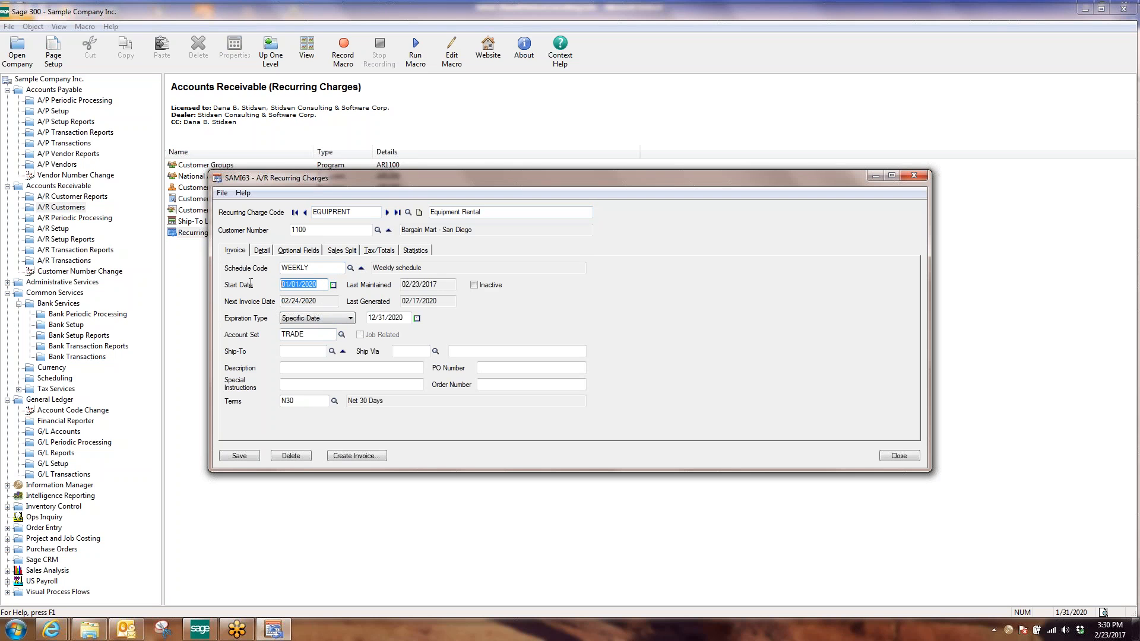
pyautogui.click(322, 266)
pyautogui.moveTo(293, 268); pyautogui.dragTo(326, 270)
pyautogui.moveTo(311, 266); pyautogui.dragTo(281, 266)
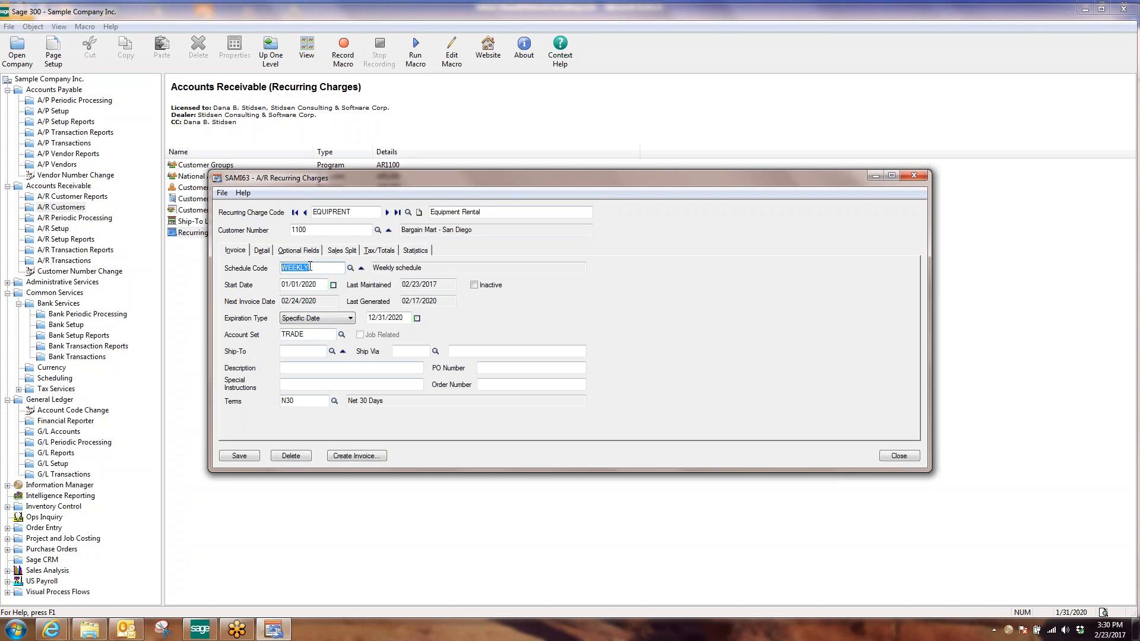
pyautogui.click(899, 456)
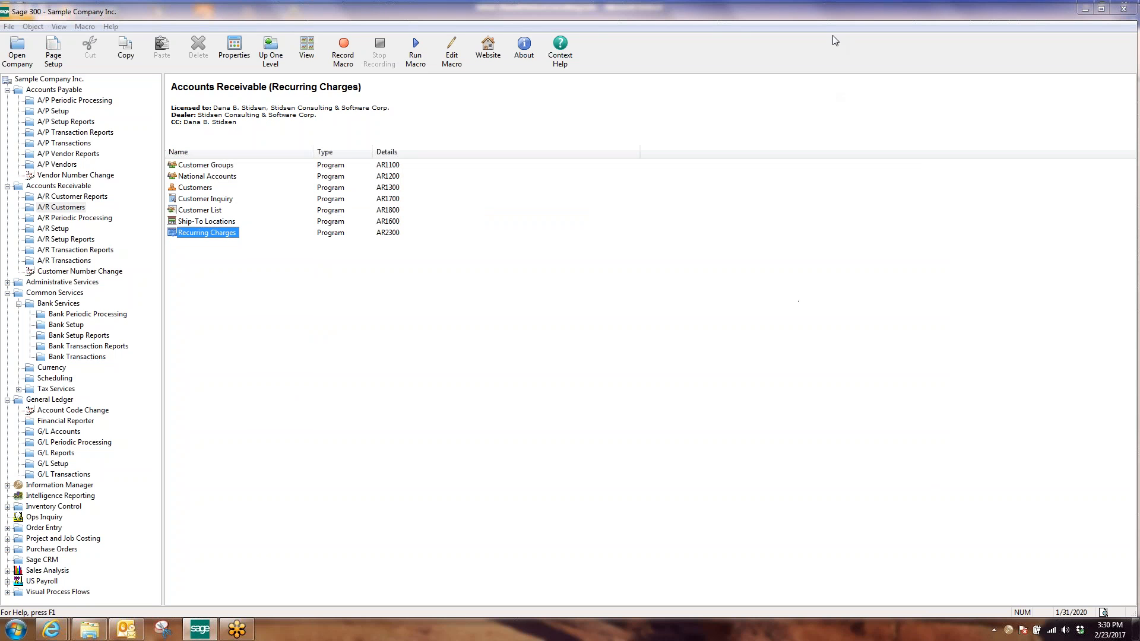
pyautogui.click(858, 132)
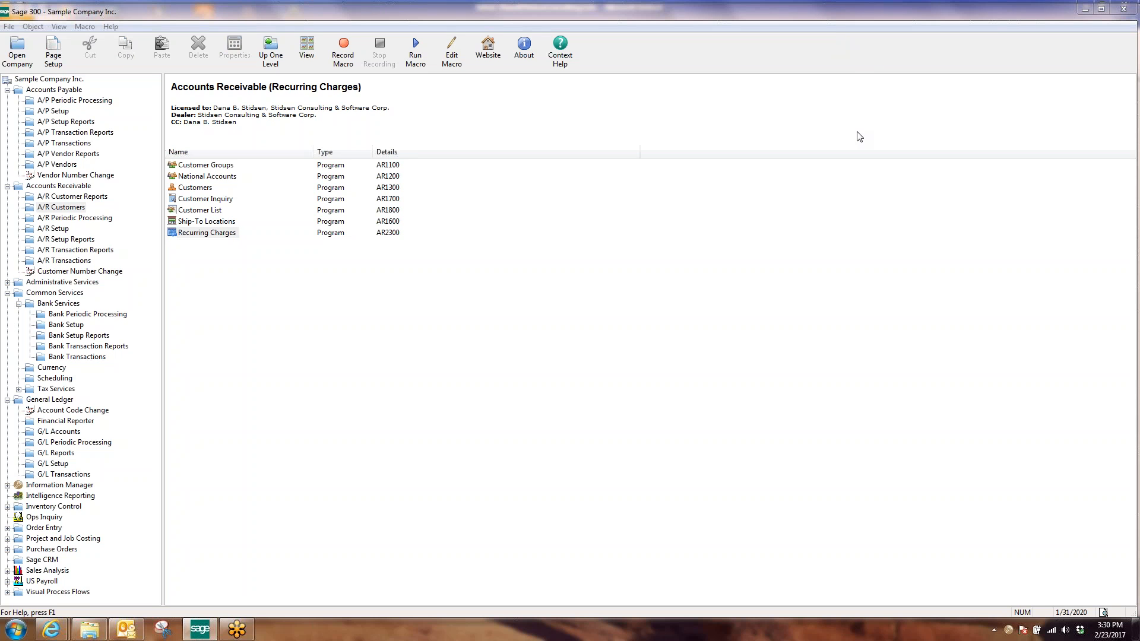
pyautogui.click(926, 243)
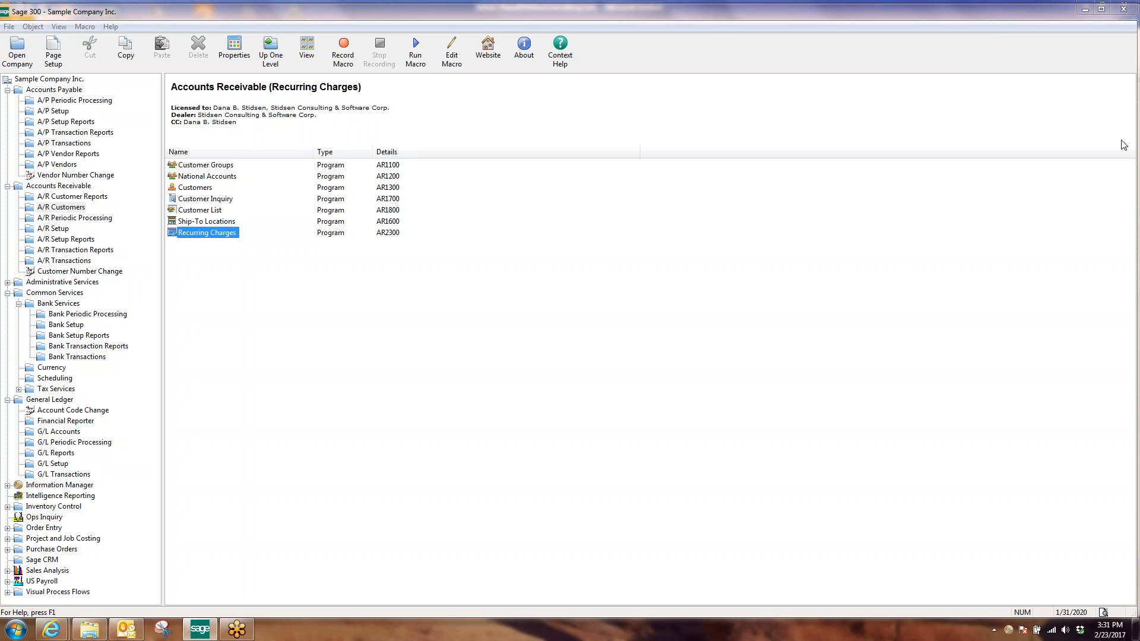
pyautogui.click(1137, 27)
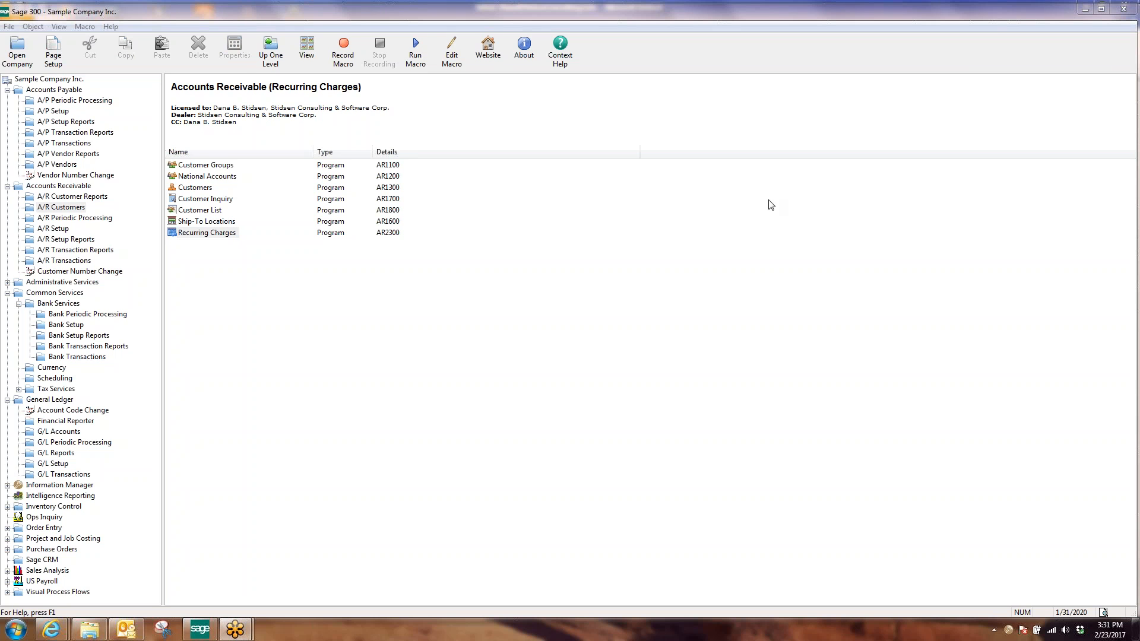